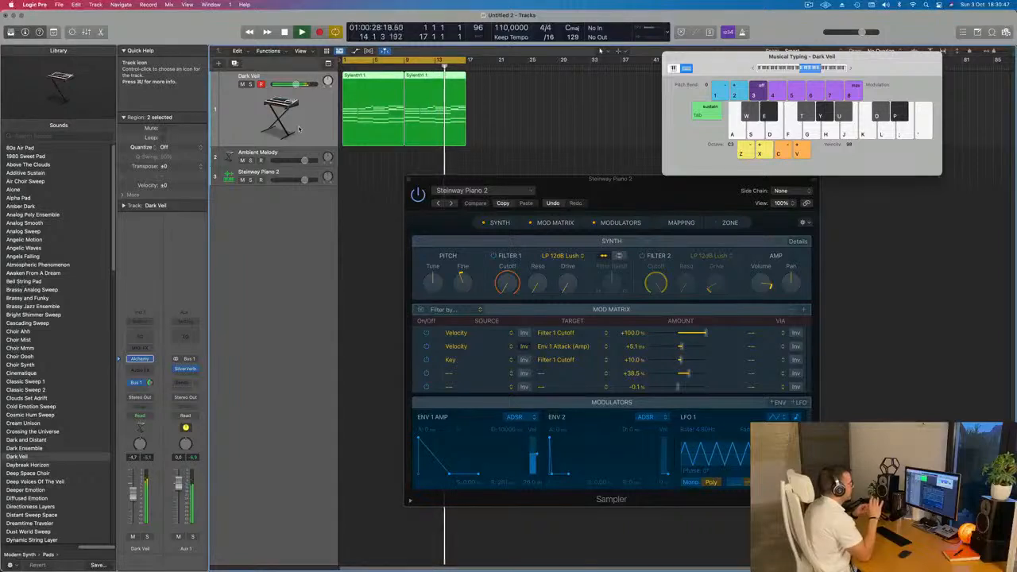
- Stop playback of the chord regions and move the Steinway Piano 2 Sampler window clear of the track area
key("k")
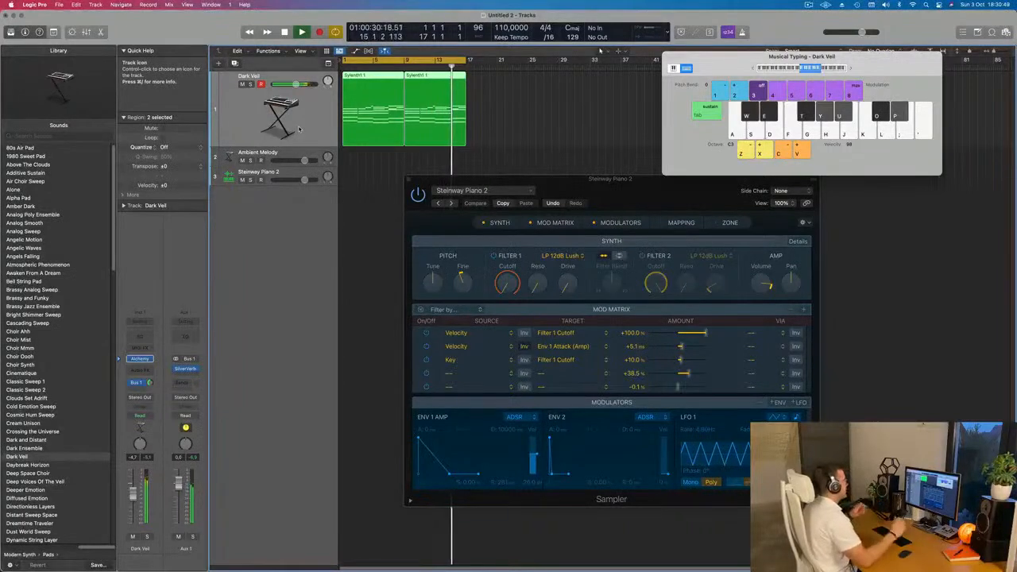
key("space")
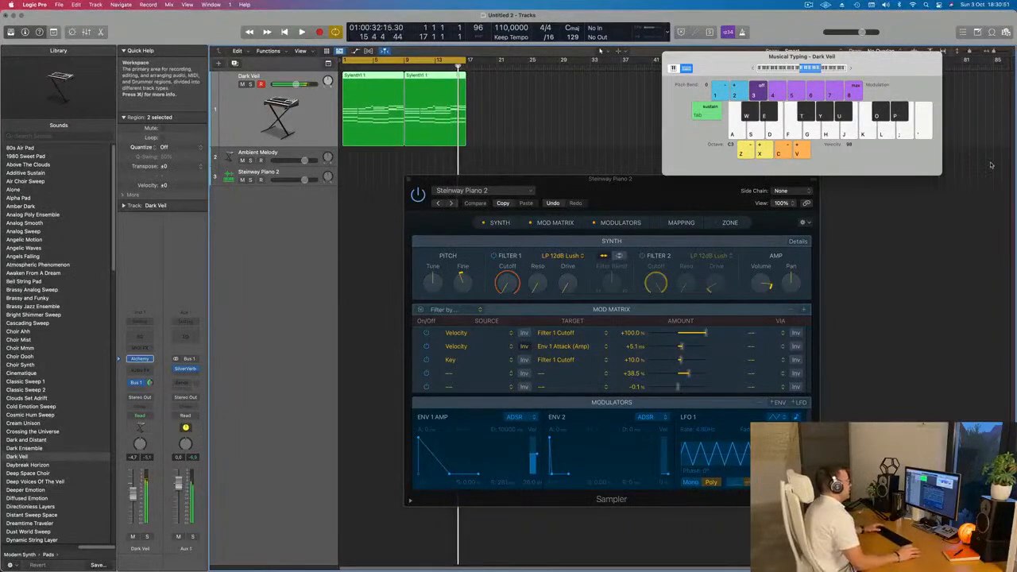
left_click_drag(646, 197, 613, 230)
left_click(521, 109)
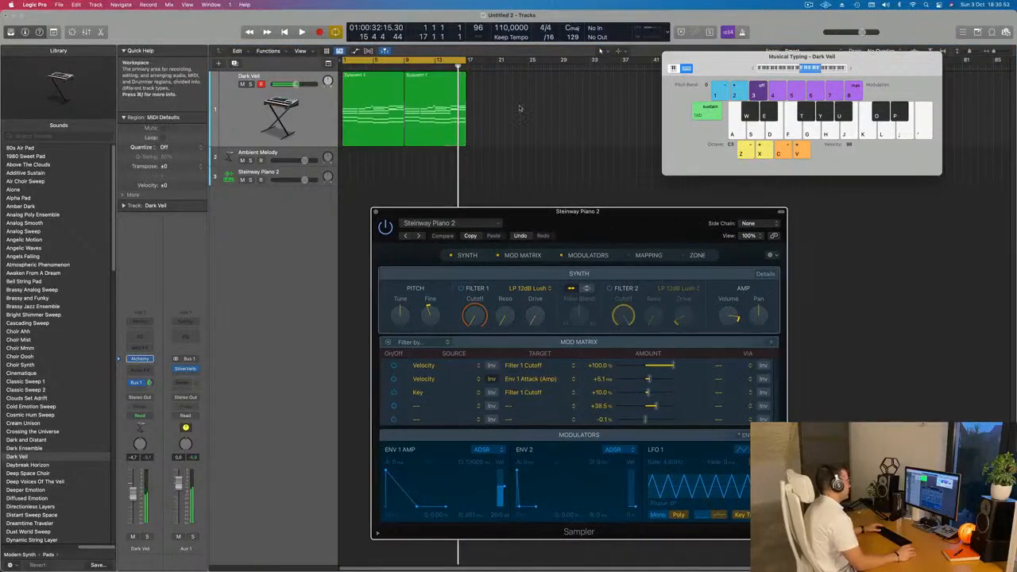
key("space")
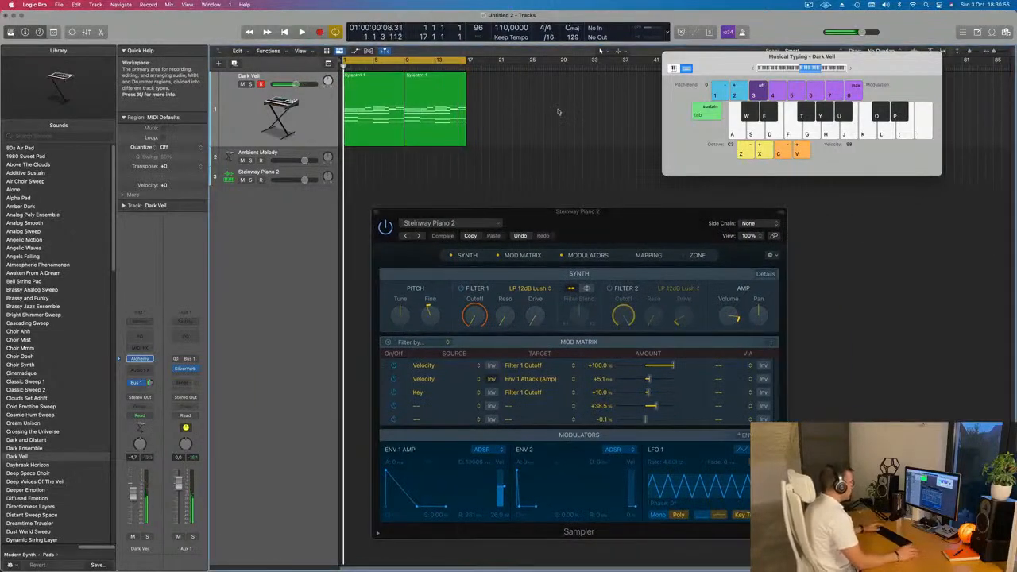
- Duplicate the Dark Veil track with the same settings and copy its first region onto the new track at bar 1
left_click(308, 121)
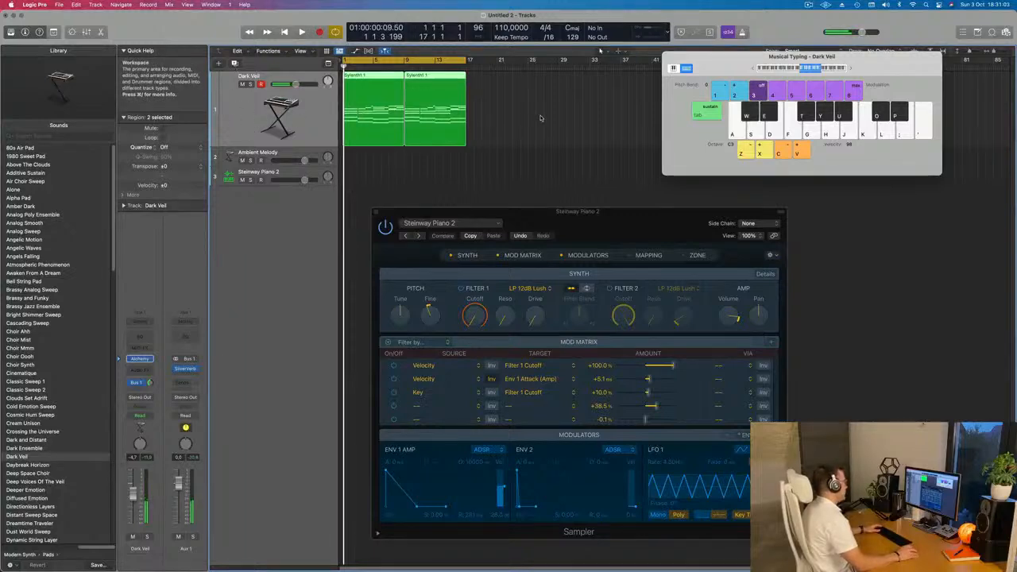
left_click(358, 99)
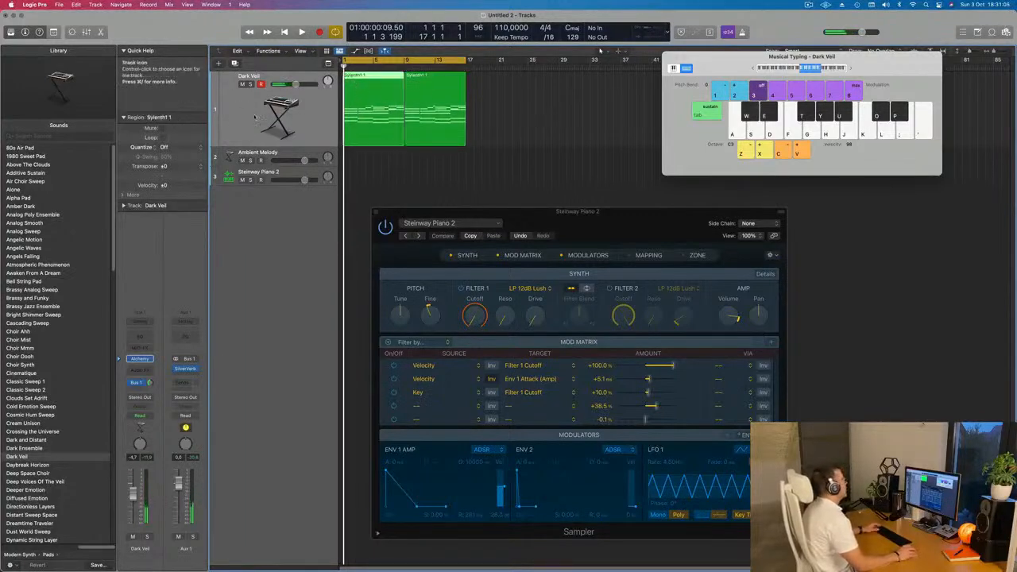
left_click(234, 62)
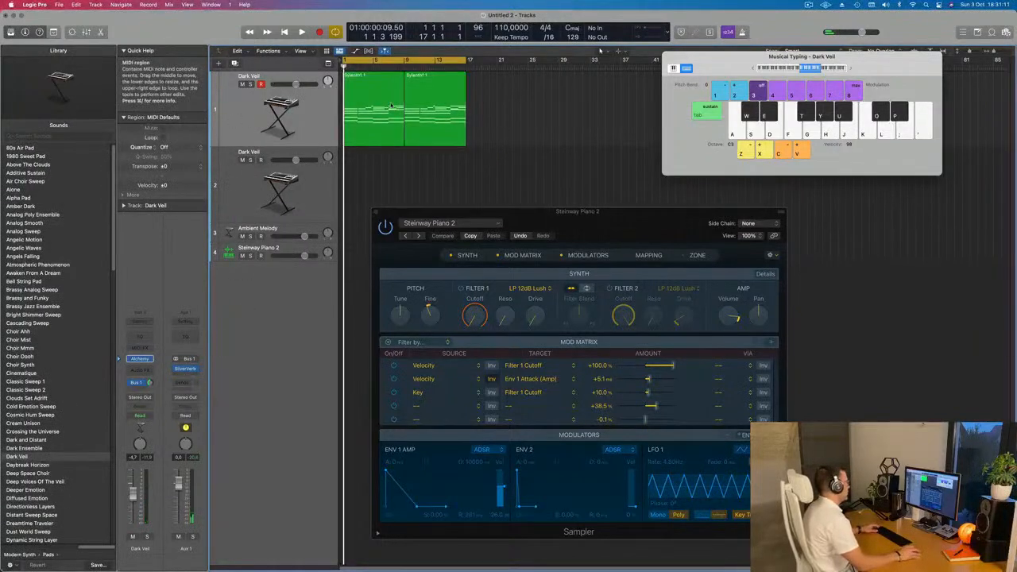
left_click_drag(359, 102, 359, 179)
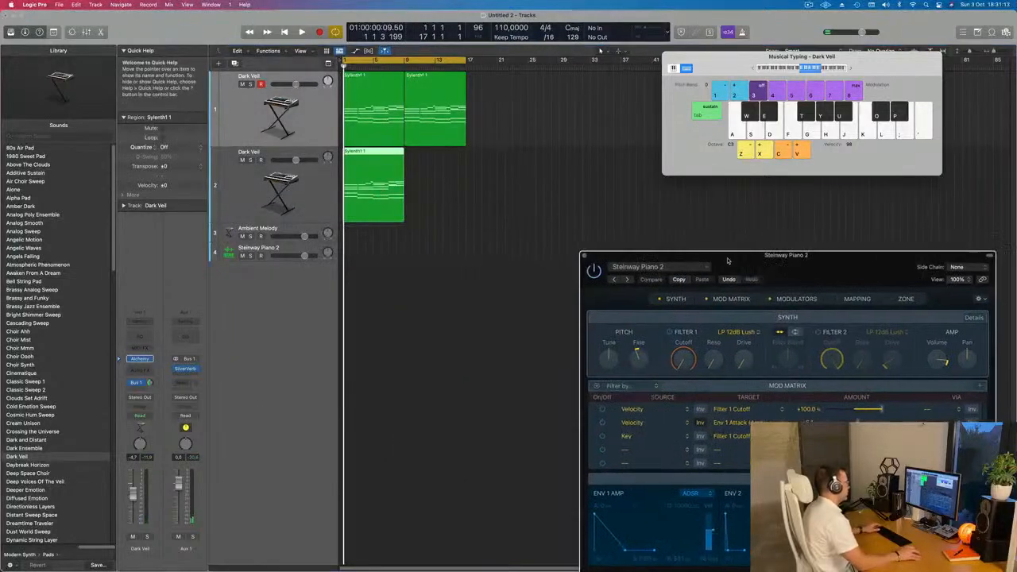
- Open the copied region in the Piano Roll and delete all upper notes, keeping only the lowest bass line
double_click(365, 153)
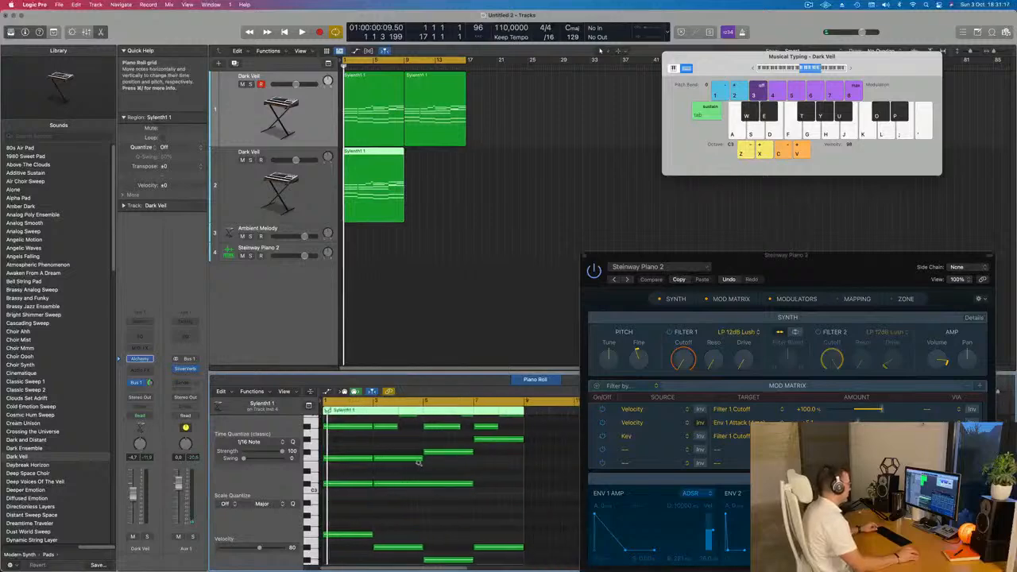
scroll(393, 489, "down", 4)
scroll(369, 514, "down", 2)
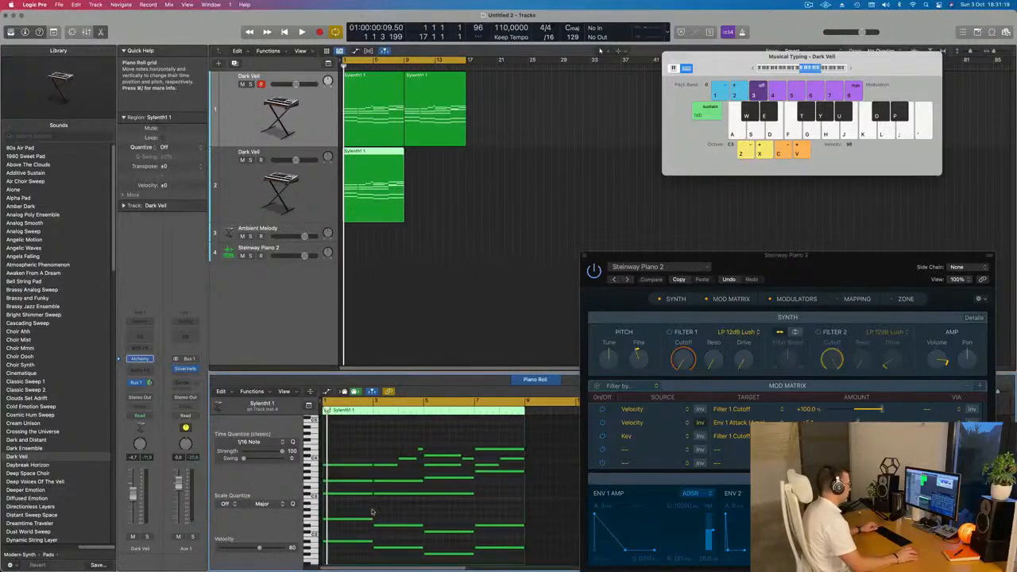
left_click_drag(419, 494, 517, 475)
key("Delete")
left_click_drag(354, 495, 487, 537)
key("Delete")
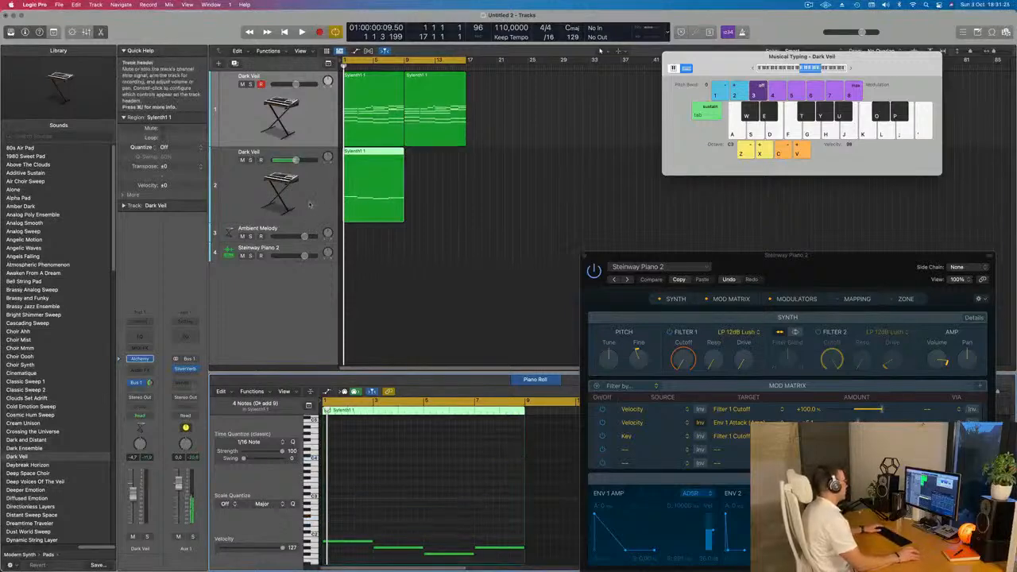
- Select the duplicated track and briefly play its bass notes from the start
left_click(308, 205)
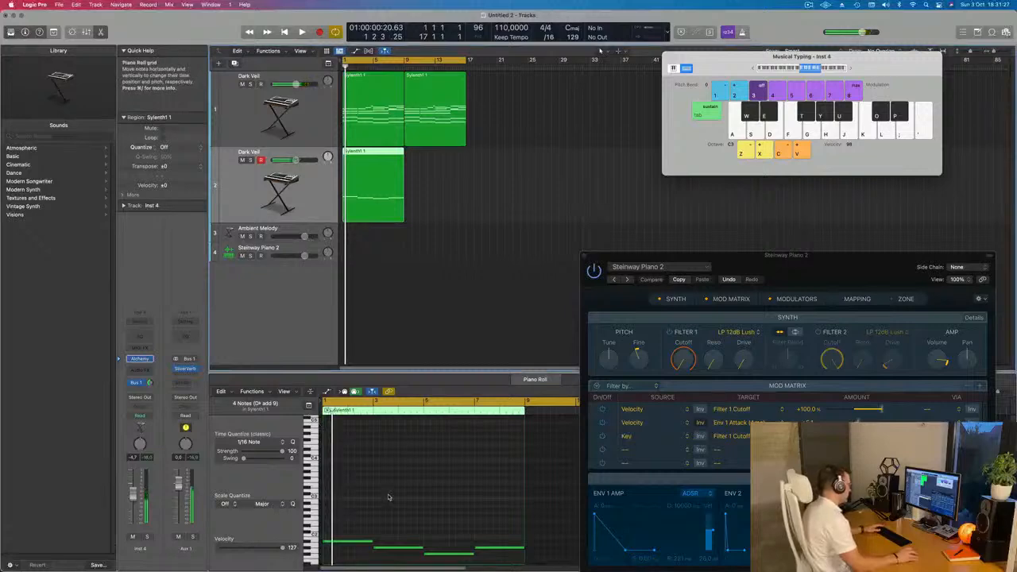
scroll(387, 497, "down", 3)
key("space")
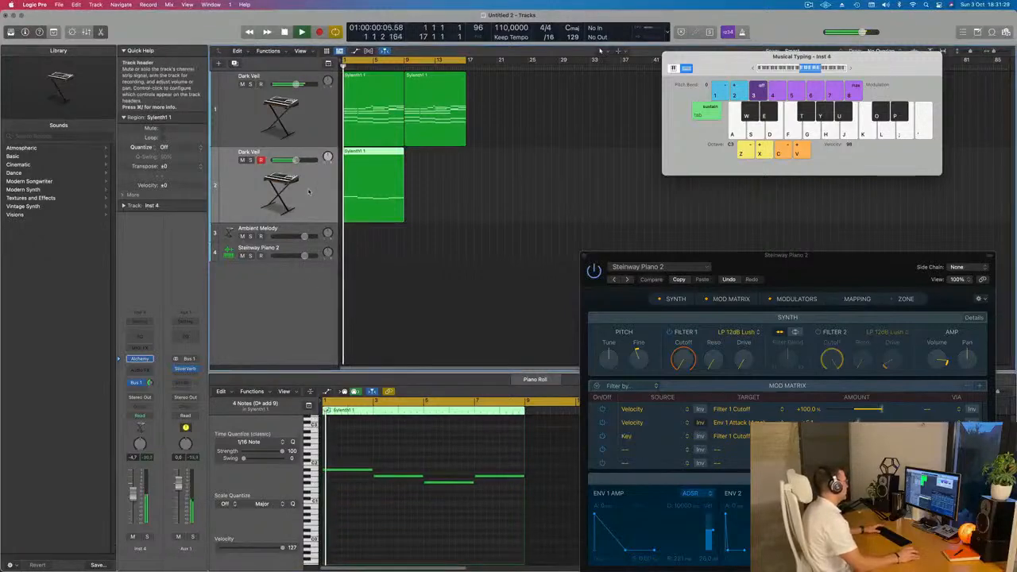
key("space")
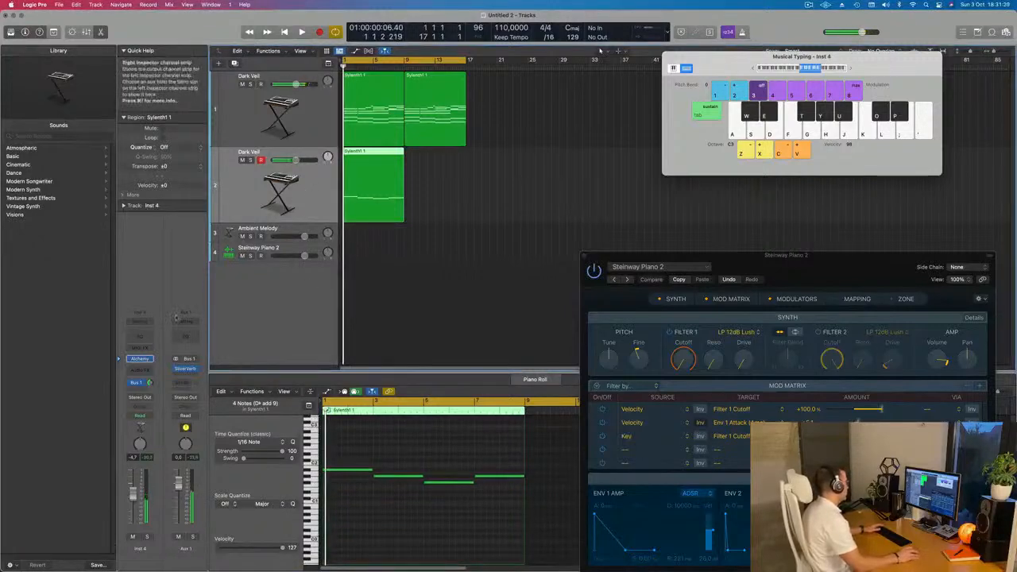
- Open the duplicated track's Alchemy instrument and filter its presets to the Bass category
left_click(139, 359)
left_click_drag(600, 119, 701, 172)
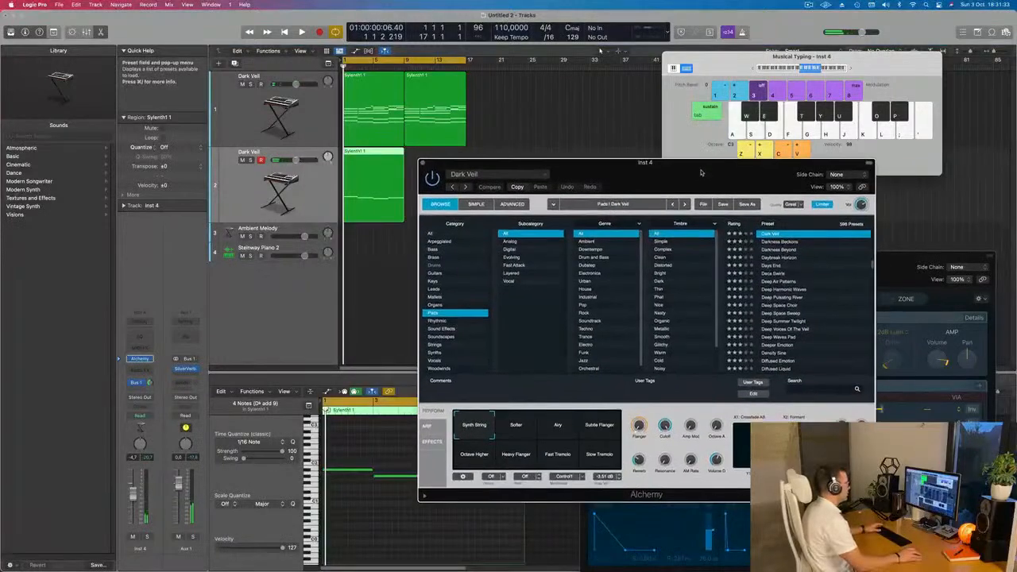
left_click(433, 250)
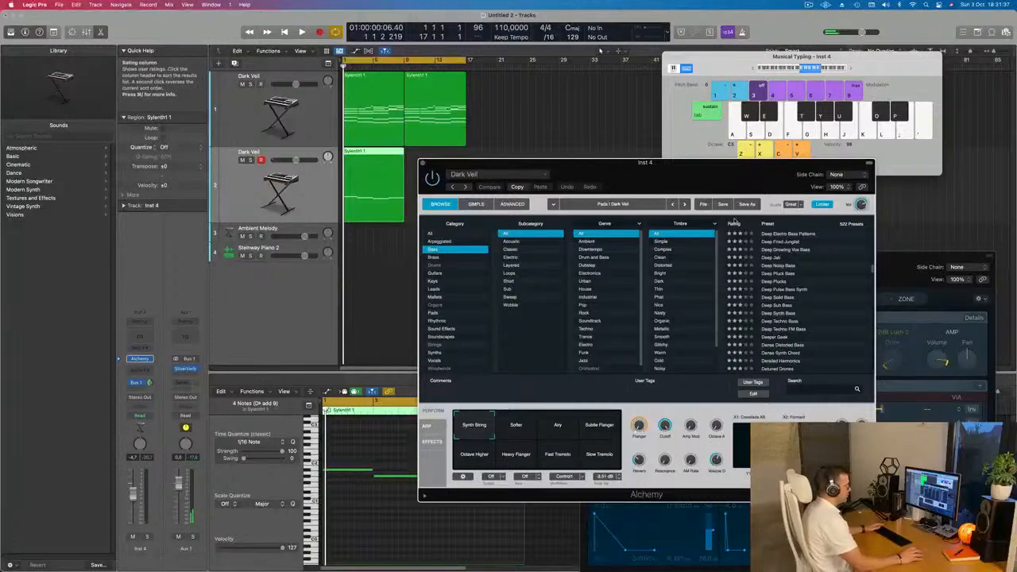
scroll(805, 289, "up", 10)
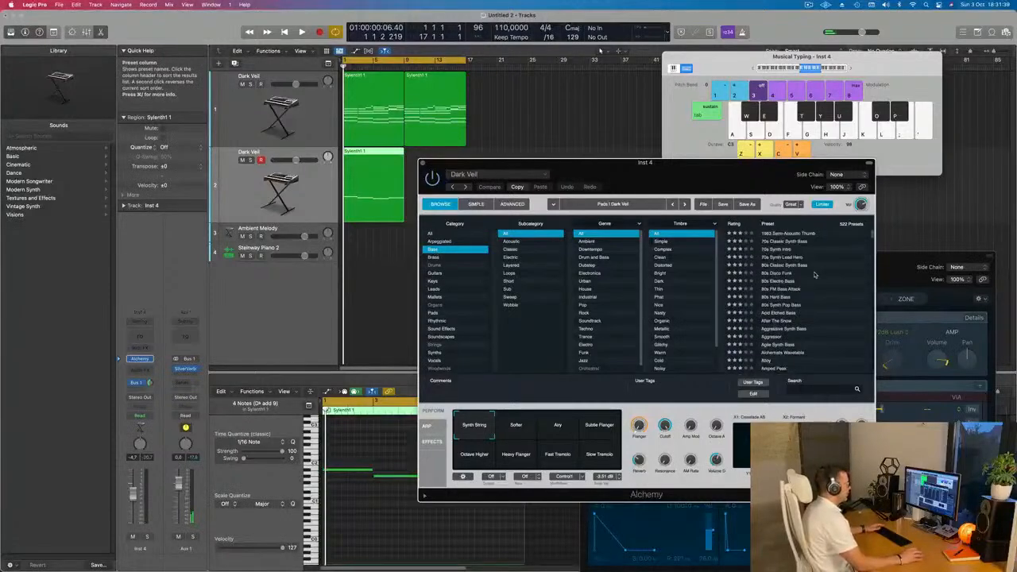
scroll(819, 289, "down", 5)
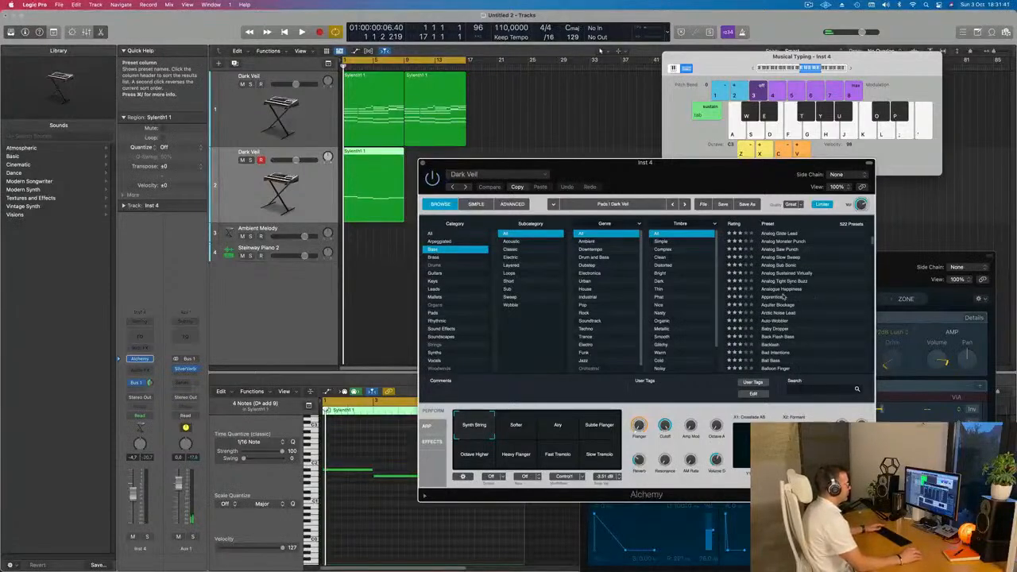
- Repeat the bass region once directly after itself and move the Alchemy window clear of the regions
left_click_drag(708, 176, 741, 157)
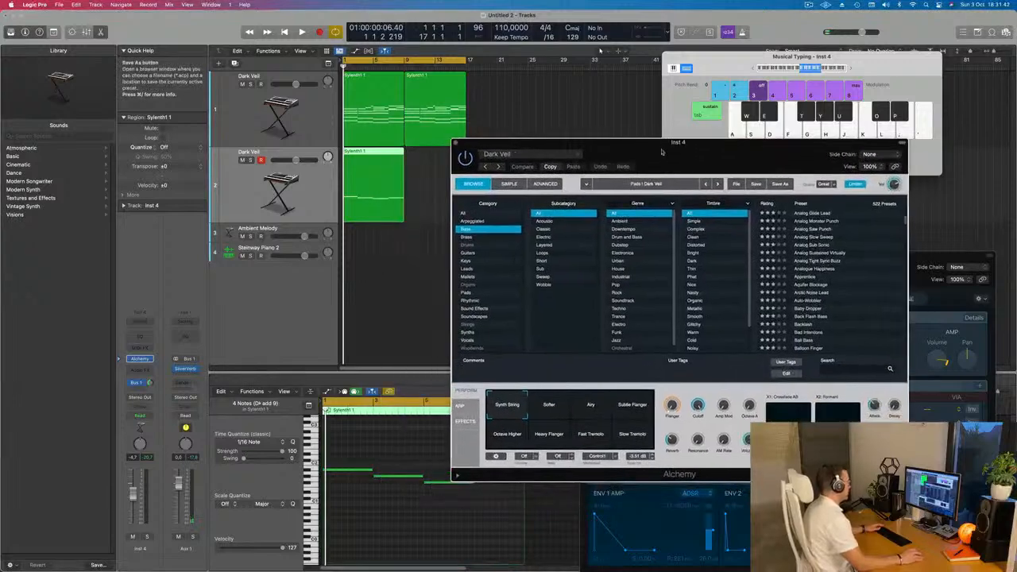
left_click(380, 191)
key("super+r")
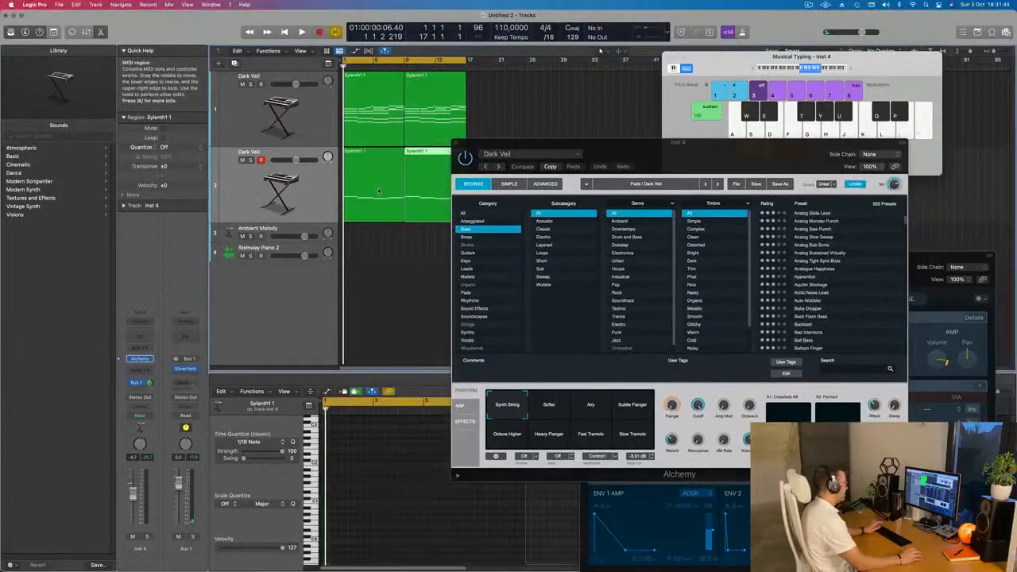
mouse_move(748, 153)
left_mouse_down()
mouse_move(729, 170)
mouse_move(732, 156)
left_mouse_up()
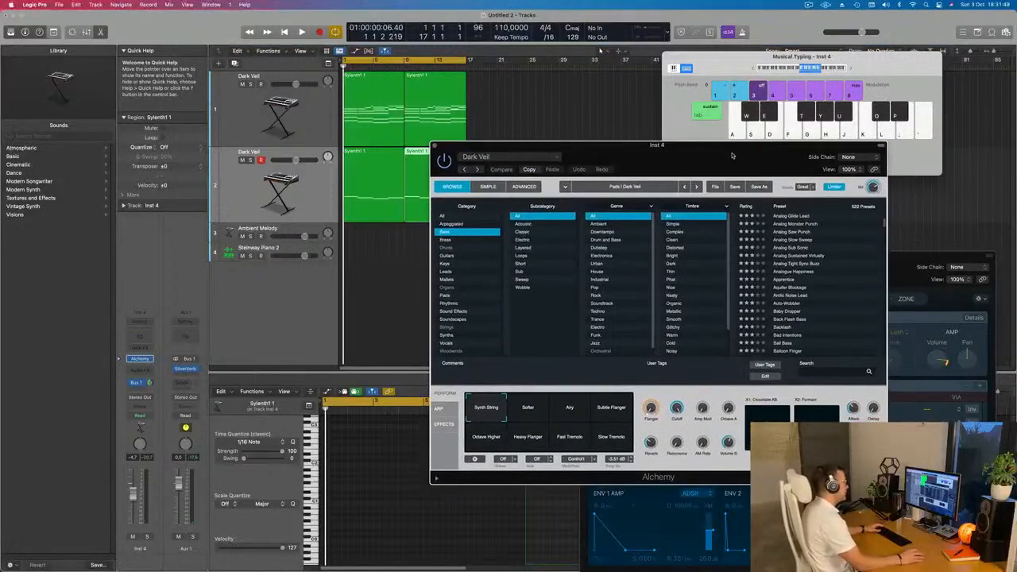
left_click_drag(732, 156, 766, 126)
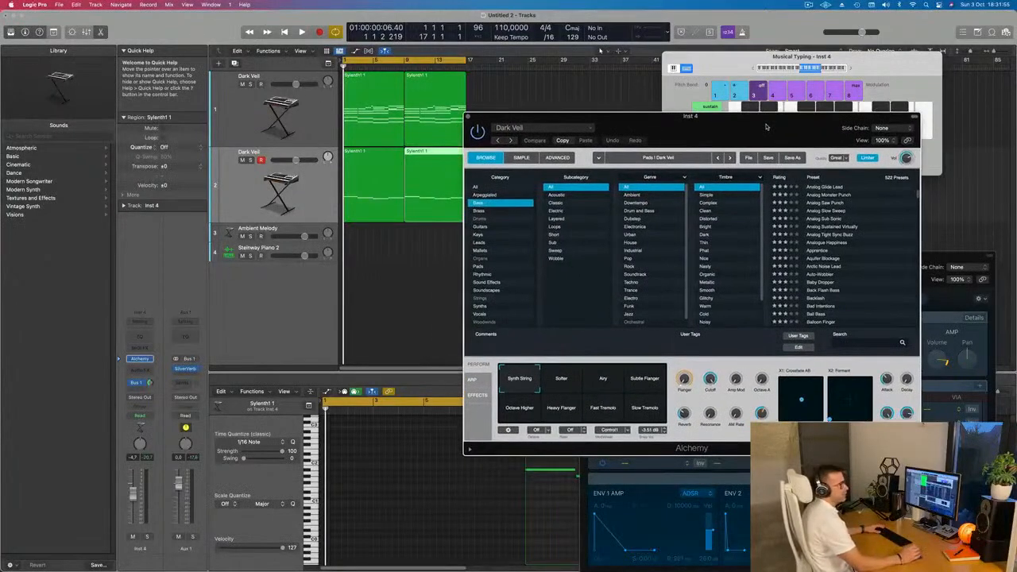
left_click_drag(766, 126, 801, 73)
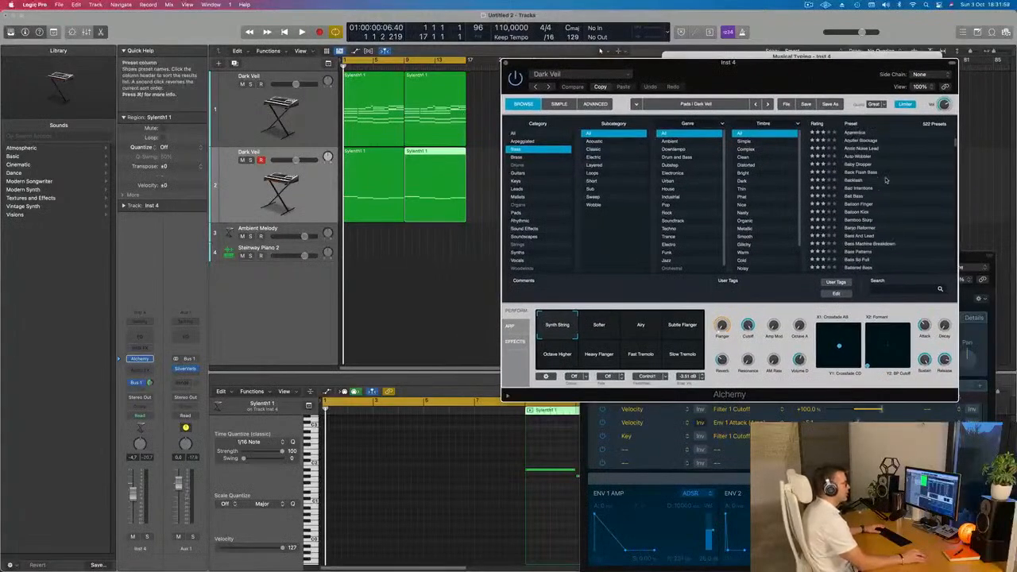
- Load the Bass And Lead preset on the second track and lower that track's volume during playback
scroll(886, 202, "down", 3)
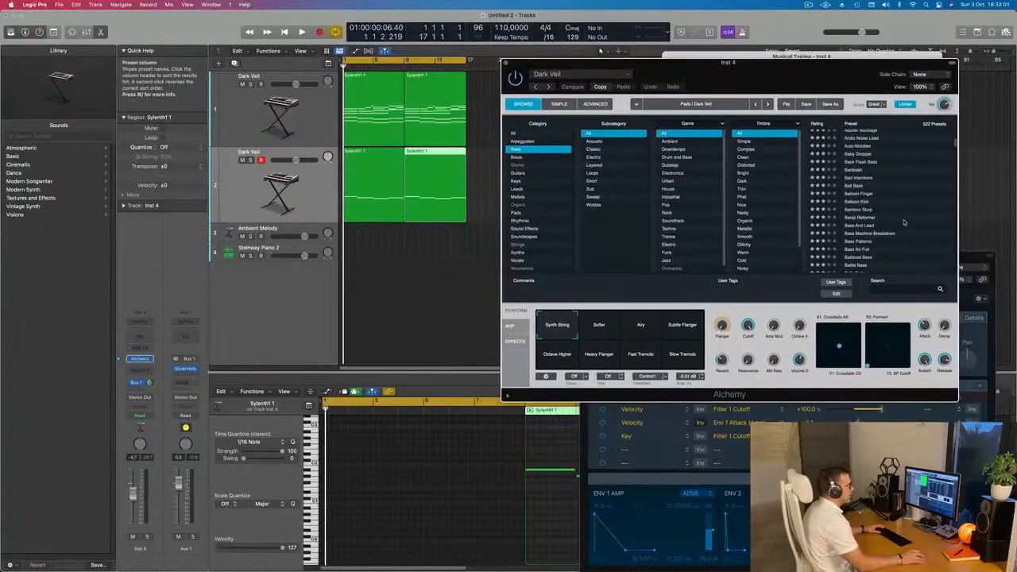
left_click(858, 227)
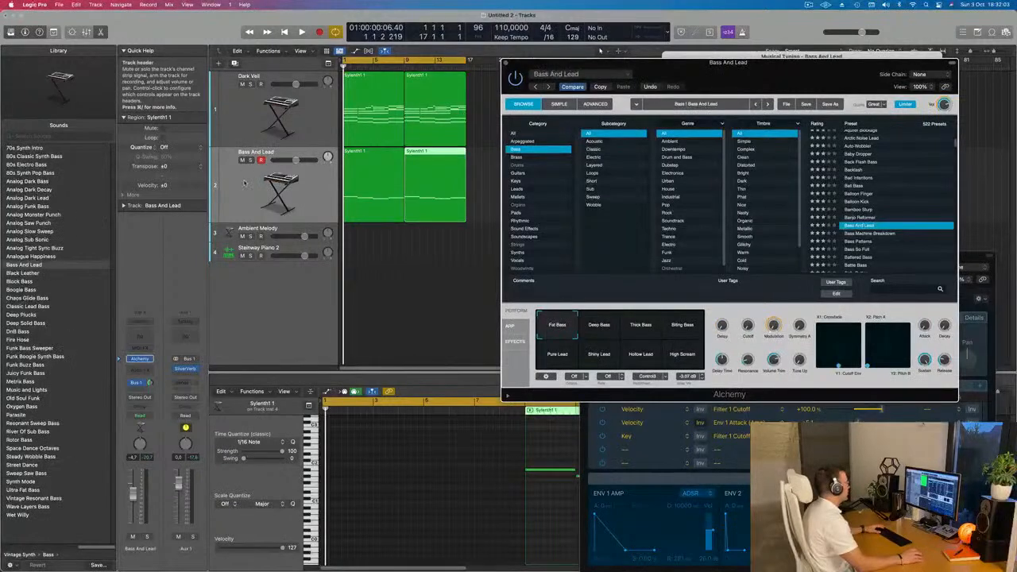
left_click(245, 219)
key("space")
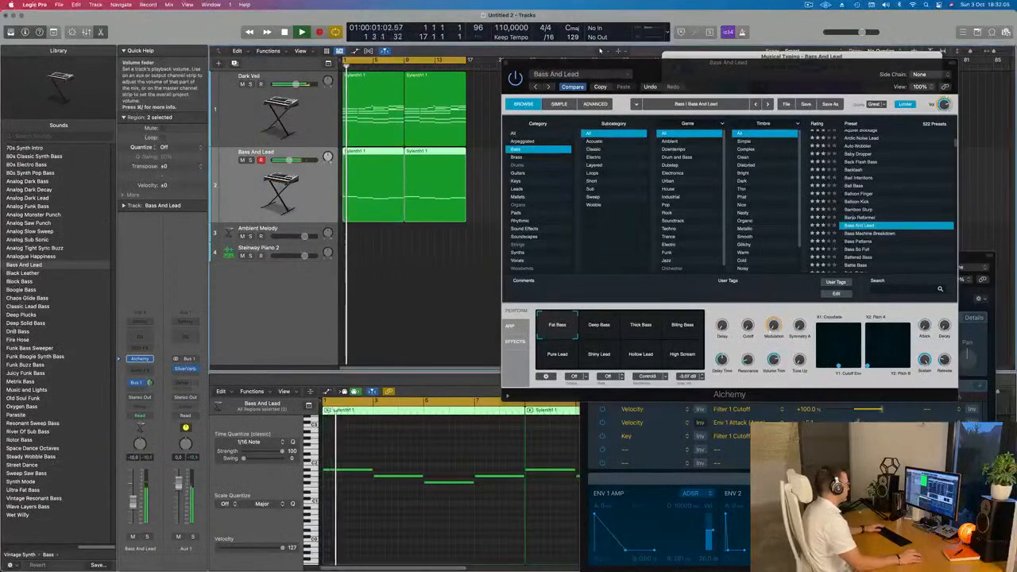
- Audition the Bass And Lead performance snapshots from Deep Bass through Hollow Lead during playback, and return to Fat Bass
left_click(600, 326)
left_click(650, 332)
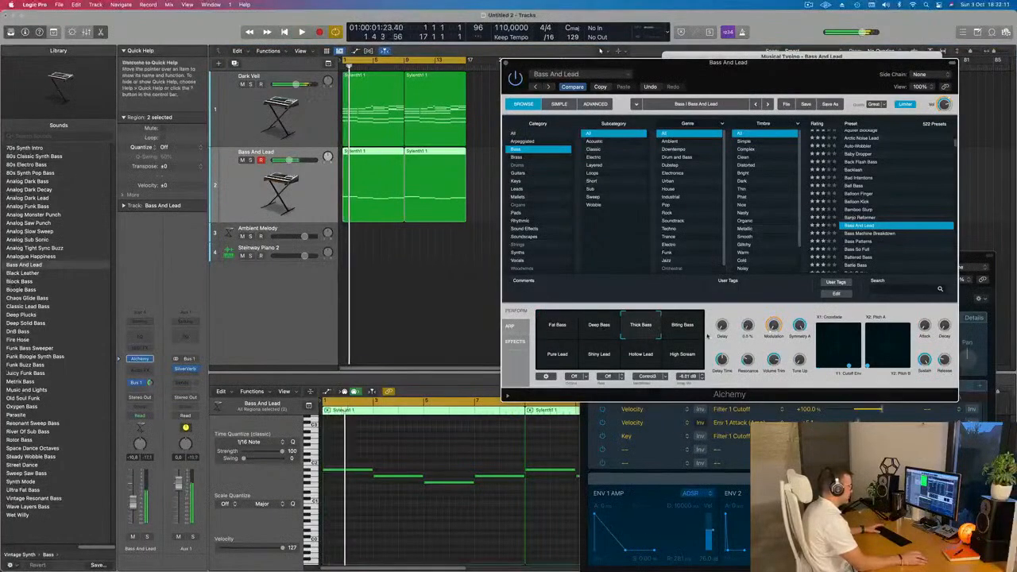
key("space")
left_click(684, 329)
key("space")
key("space")
left_click(560, 357)
left_click(601, 357)
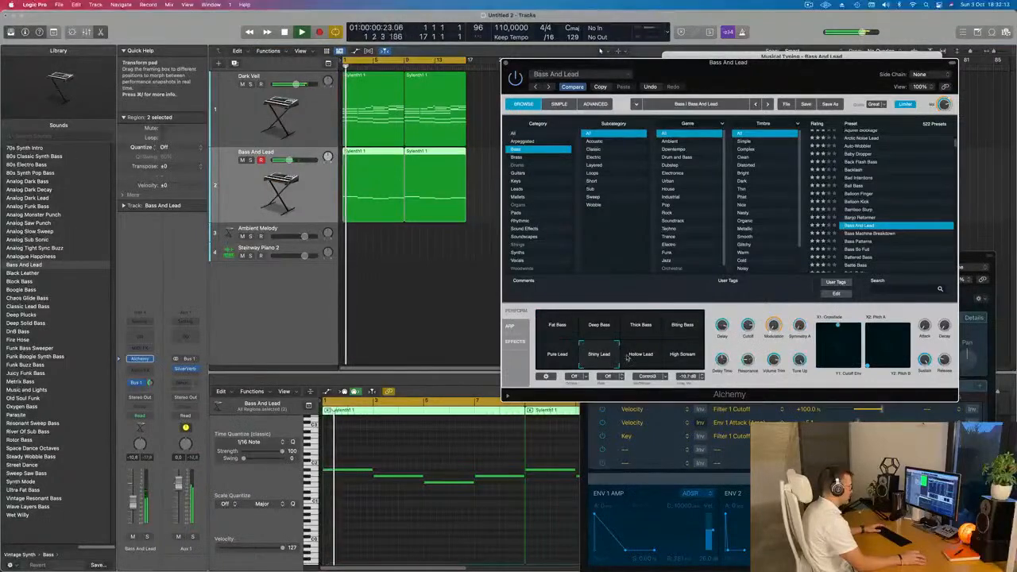
left_click(642, 356)
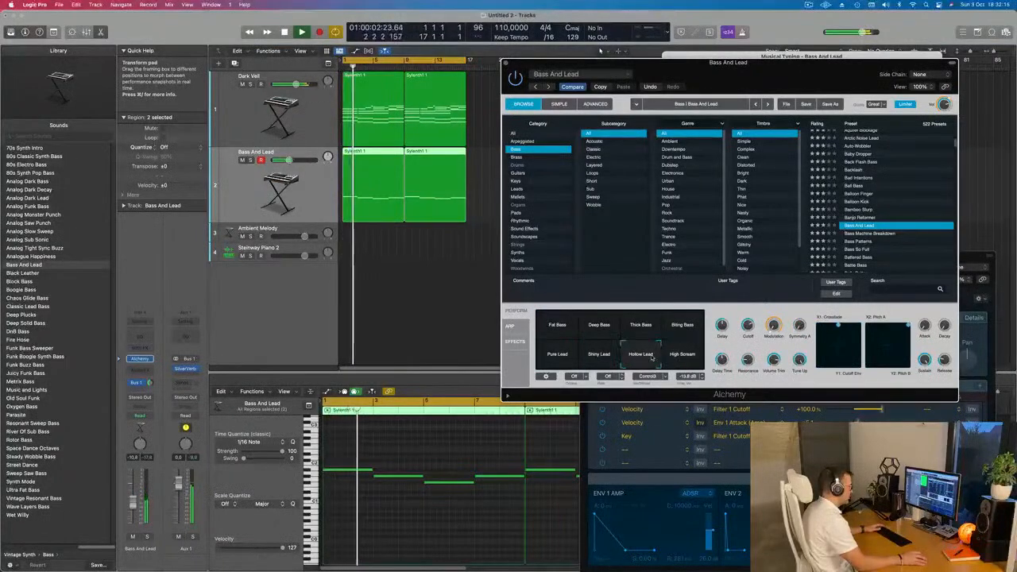
left_click(566, 334)
key("space")
key("space")
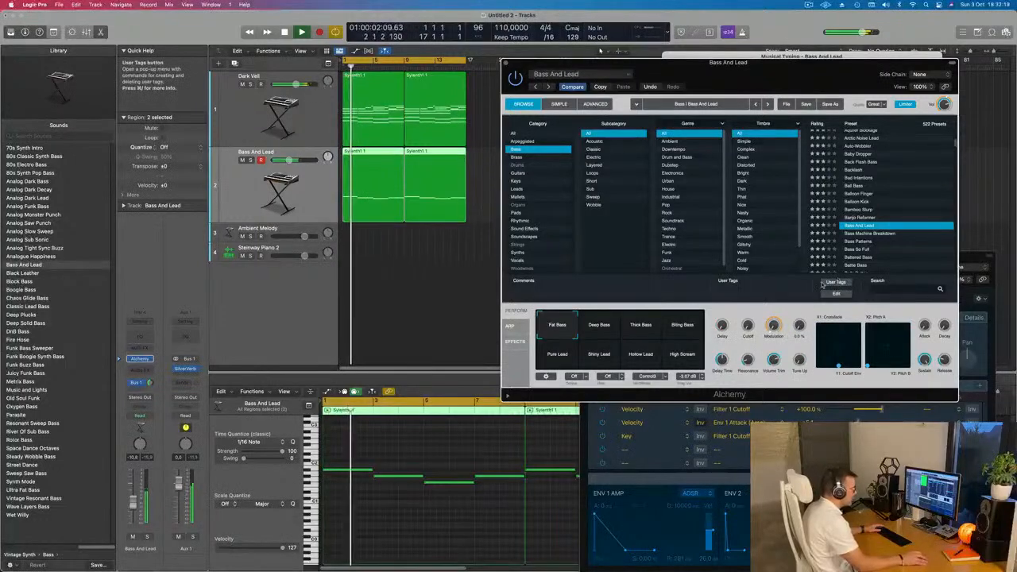
- Load the Bass Machine Breakdown preset on the second track and audition it from the start
left_click(884, 235)
key("space")
key("space")
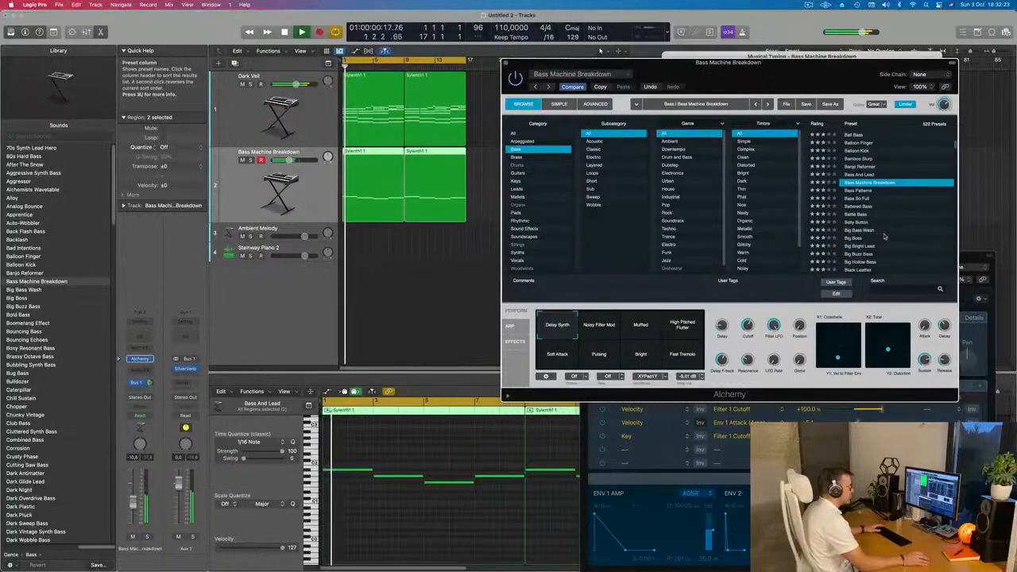
- Load the Bass So Full preset on the second track and audition it together with the Dark Veil chords
left_click(864, 199)
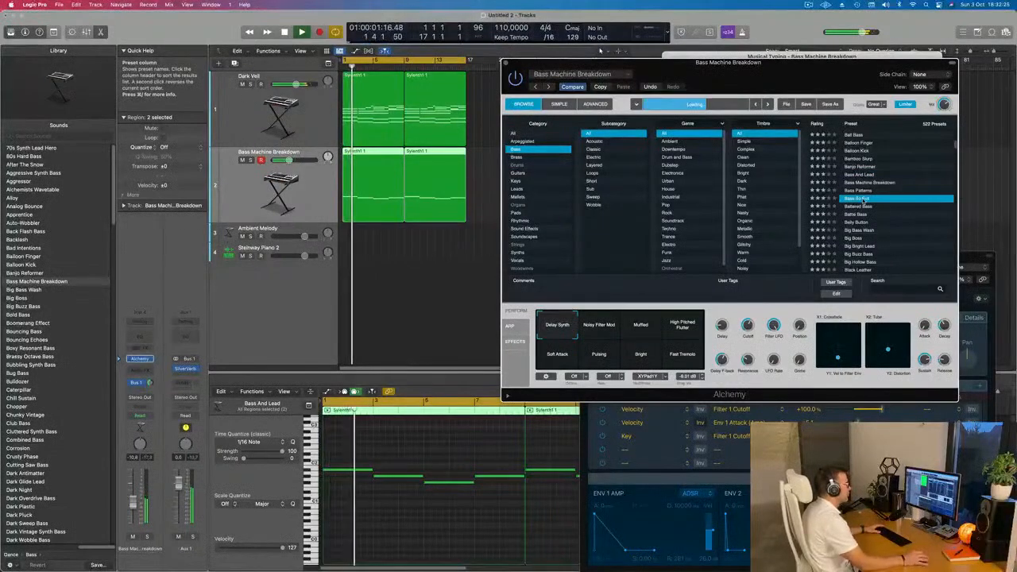
key("space")
key("space")
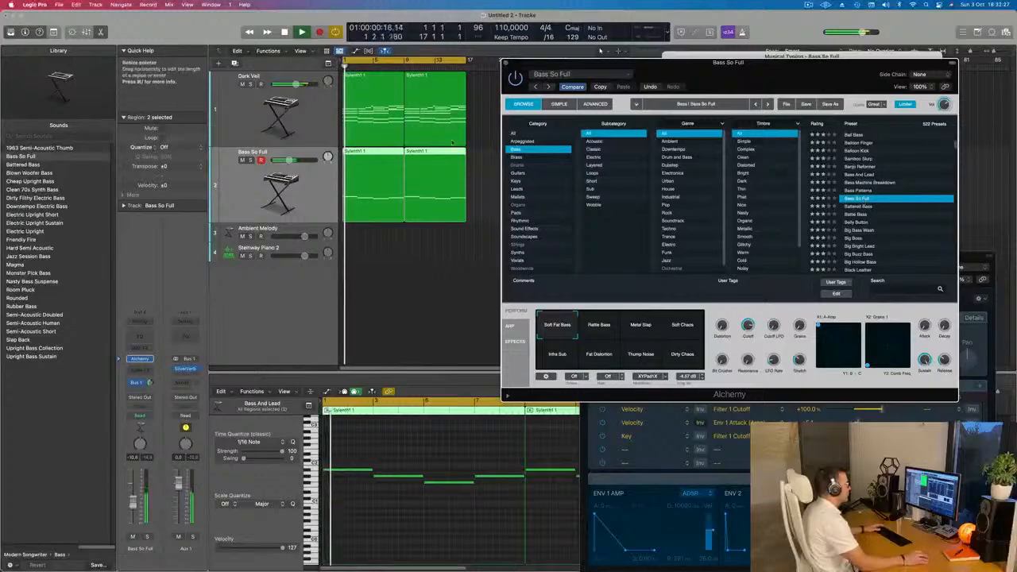
key("space")
key("space")
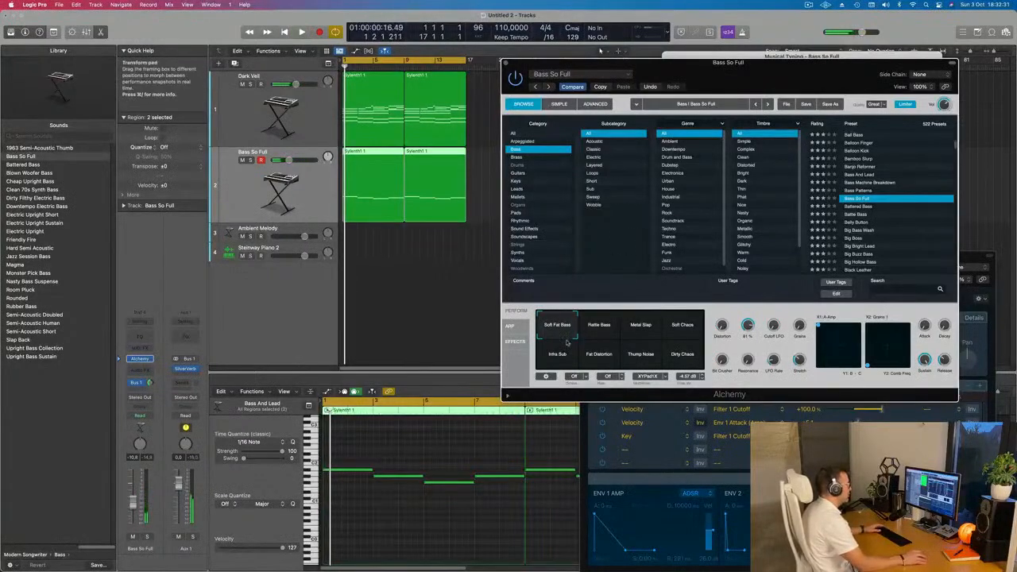
- Examine the Bass So Full preset's arpeggiator, effects, simple, browser and advanced views, starting playback to hear it
left_click(510, 325)
left_click(515, 342)
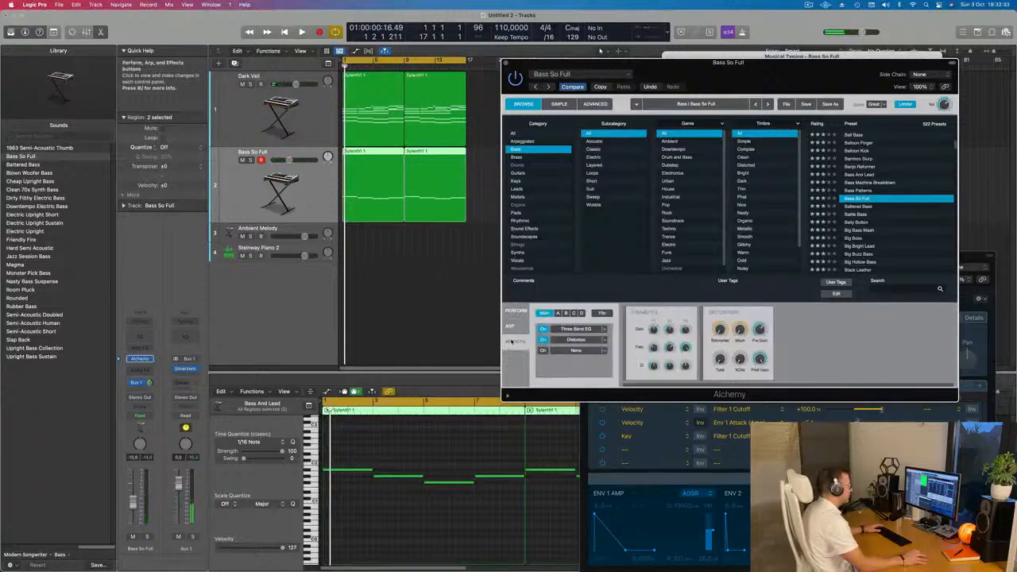
left_click(594, 105)
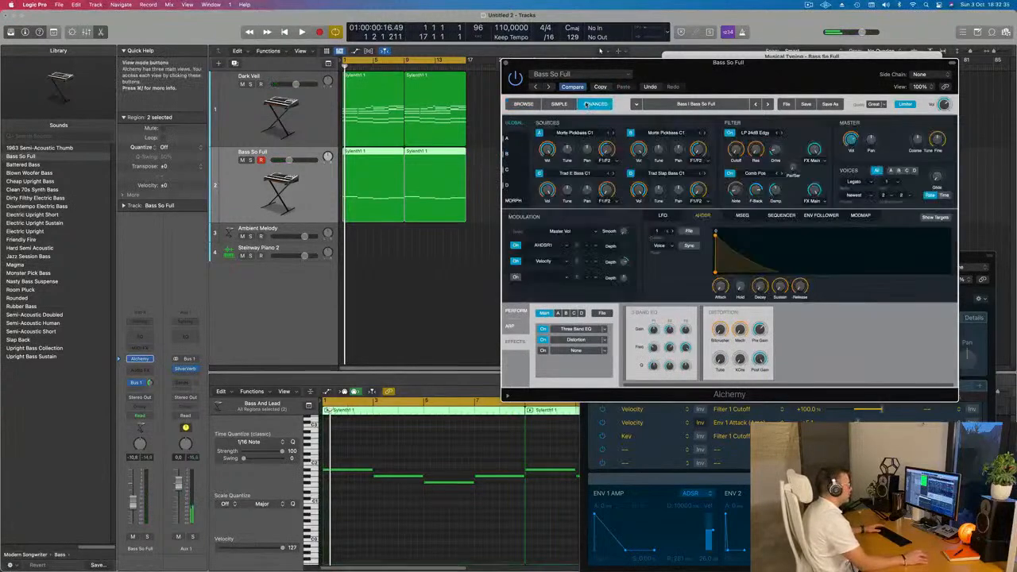
key("space")
left_click(561, 105)
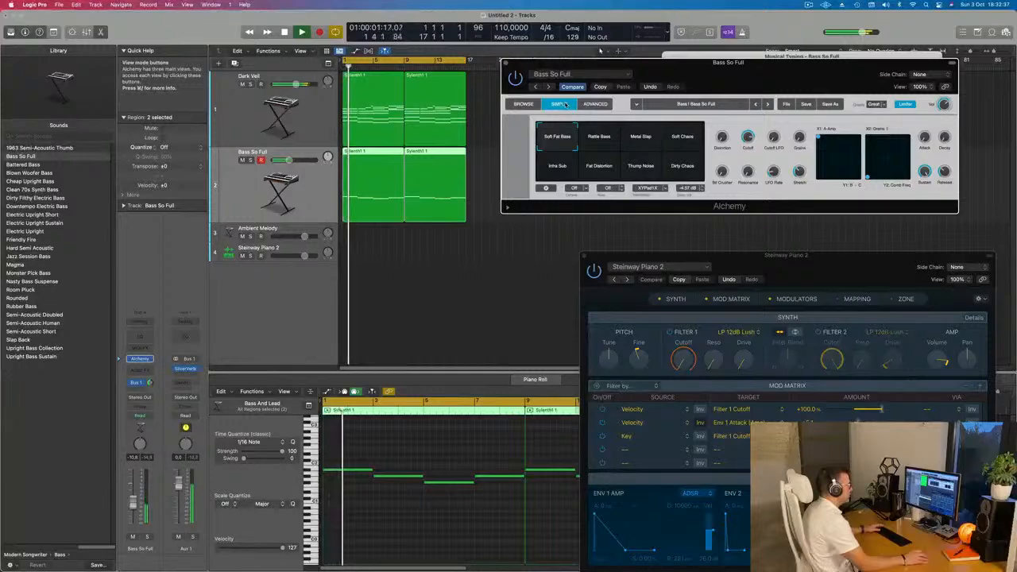
left_click(526, 104)
left_click(596, 104)
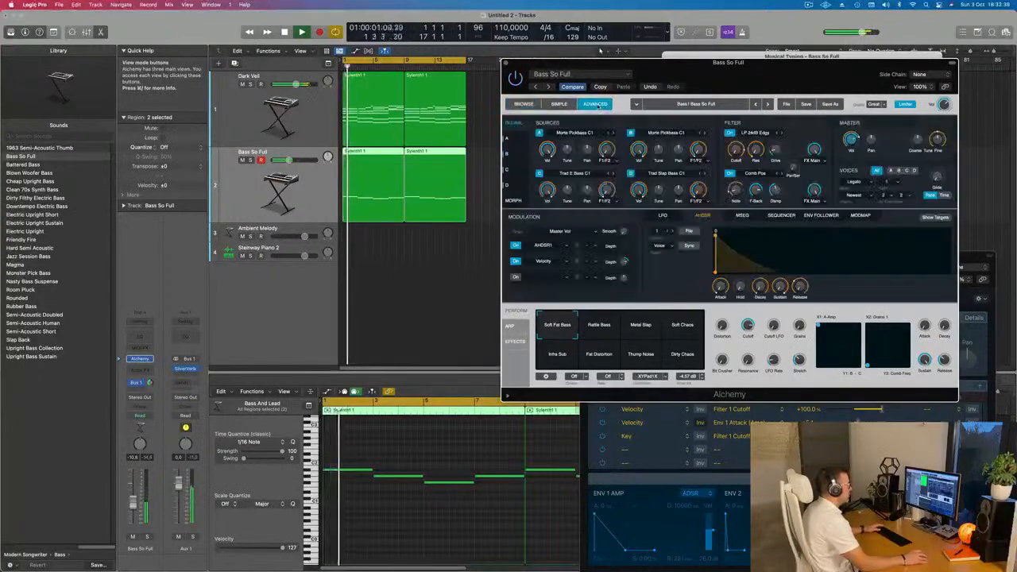
- Audition the Rattle Bass snapshot during playback and return to Soft Fat Bass
key("space")
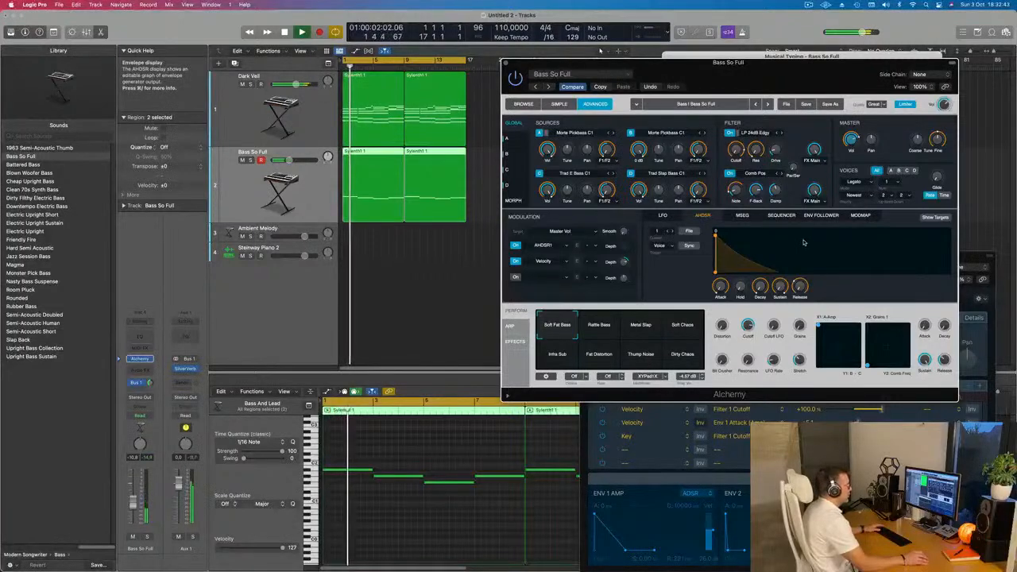
left_click(600, 326)
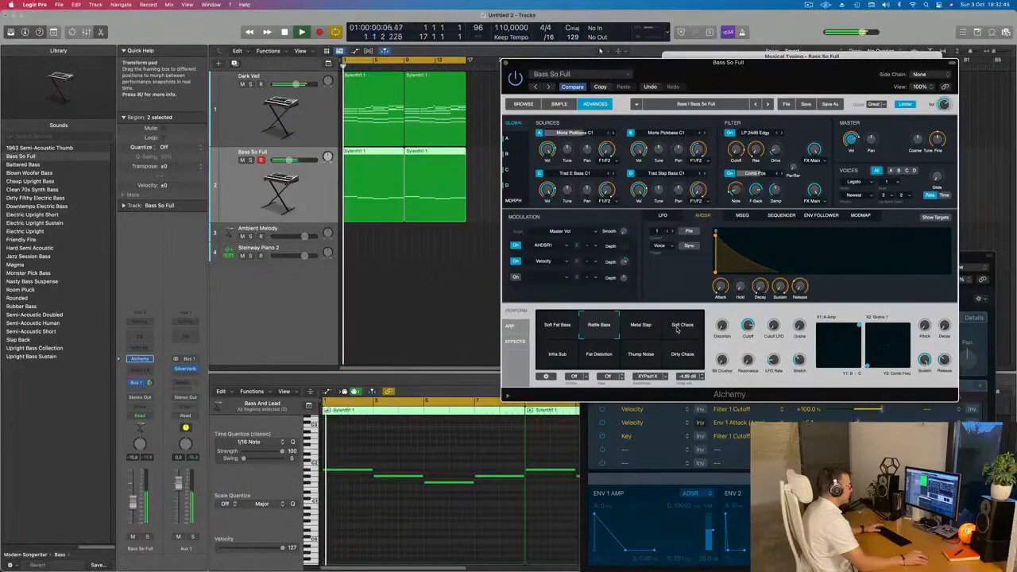
key("space")
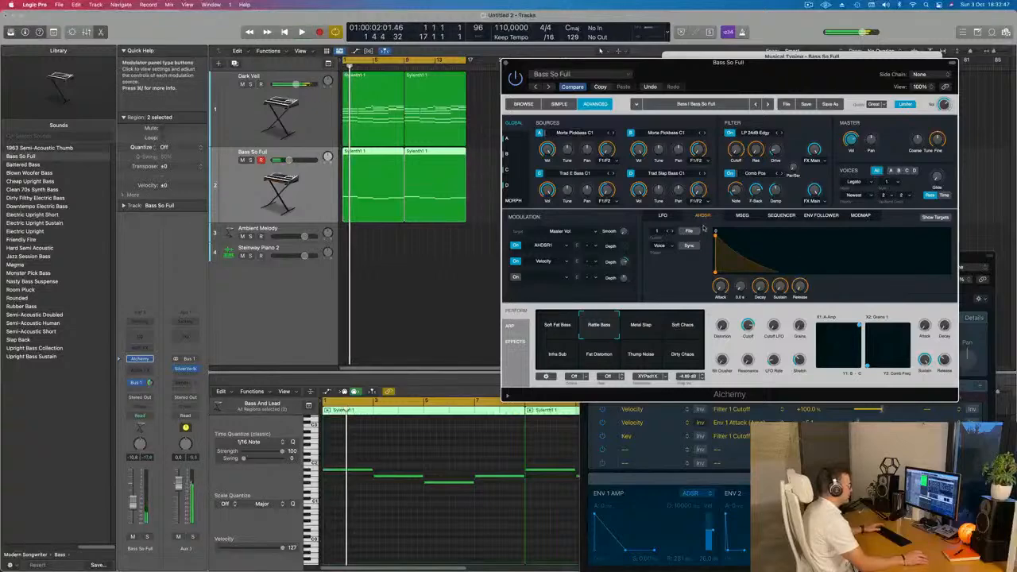
left_click(555, 323)
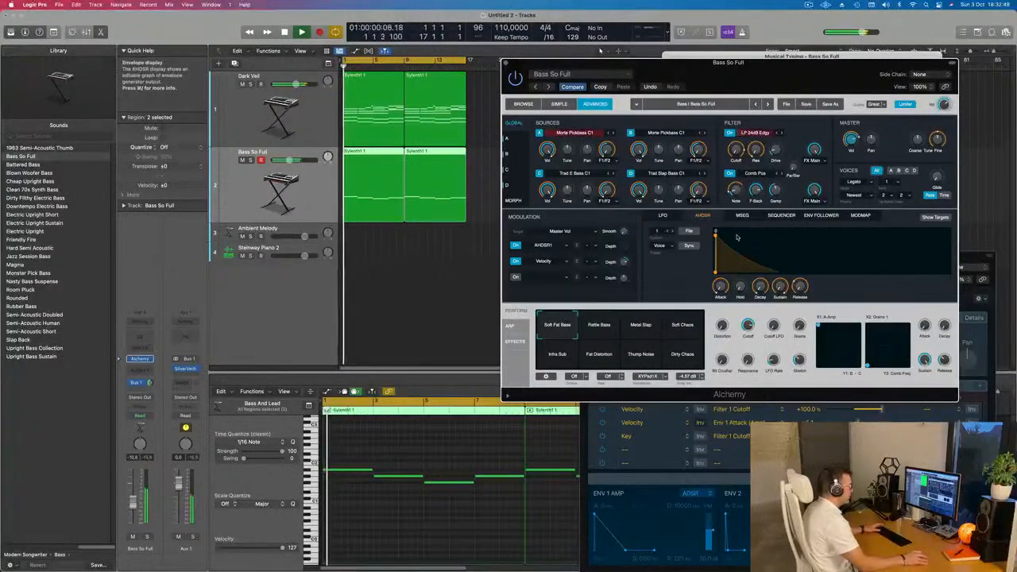
- Lengthen the AHDSR 1 envelope's decay and hold to about 20 seconds each while replaying the bass
left_click_drag(716, 234, 916, 271)
key("space")
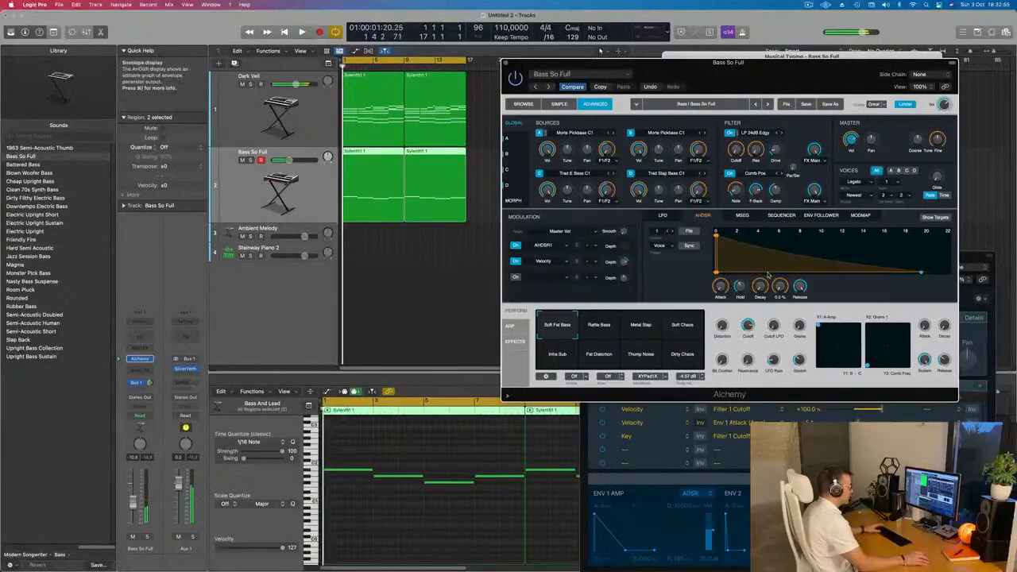
key("space")
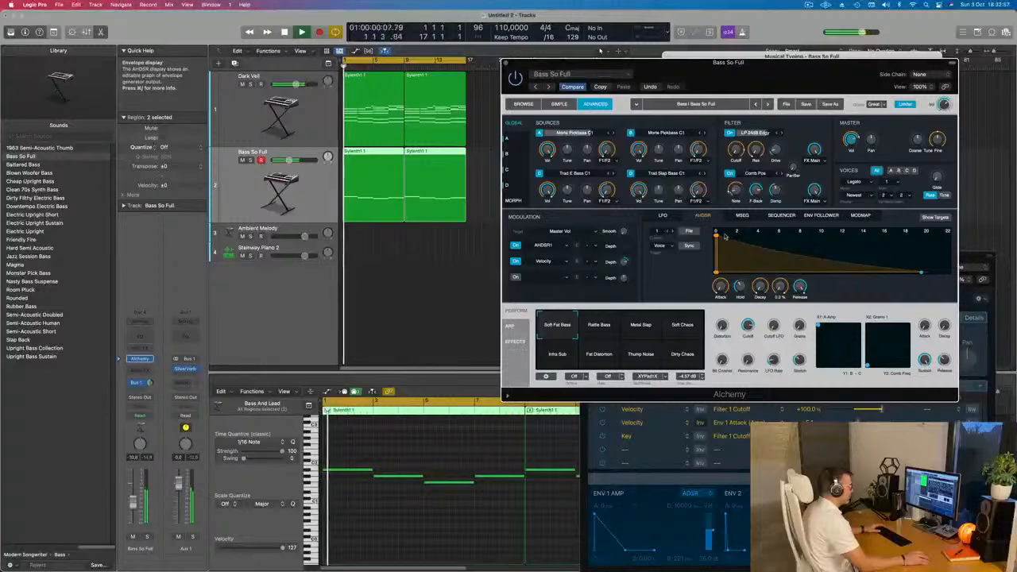
left_click_drag(717, 236, 845, 240)
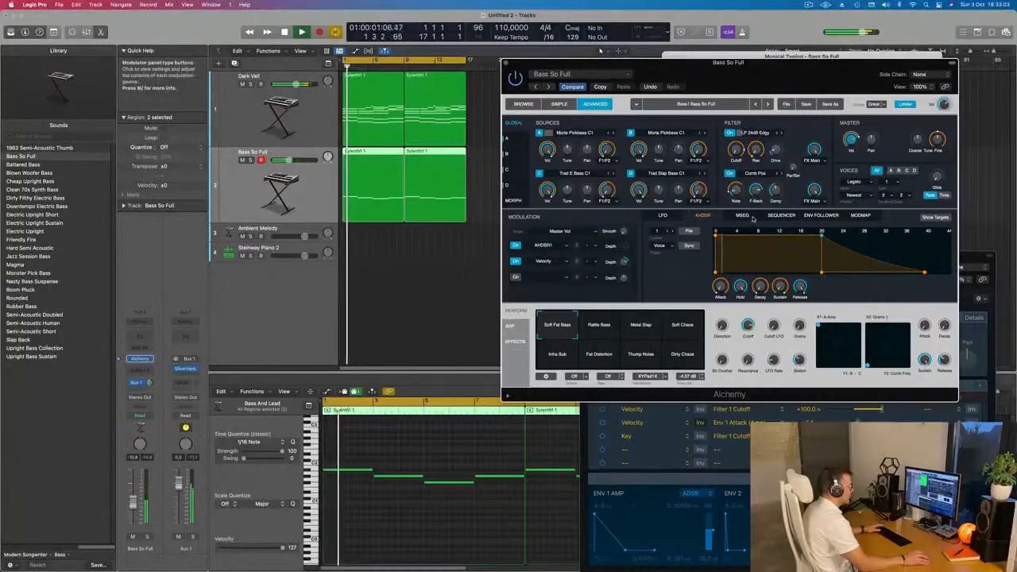
- Look through the LFO, MSEG, Sequencer and ModMap modulator displays of the bass preset, and stop playback
left_click(666, 215)
left_click(744, 215)
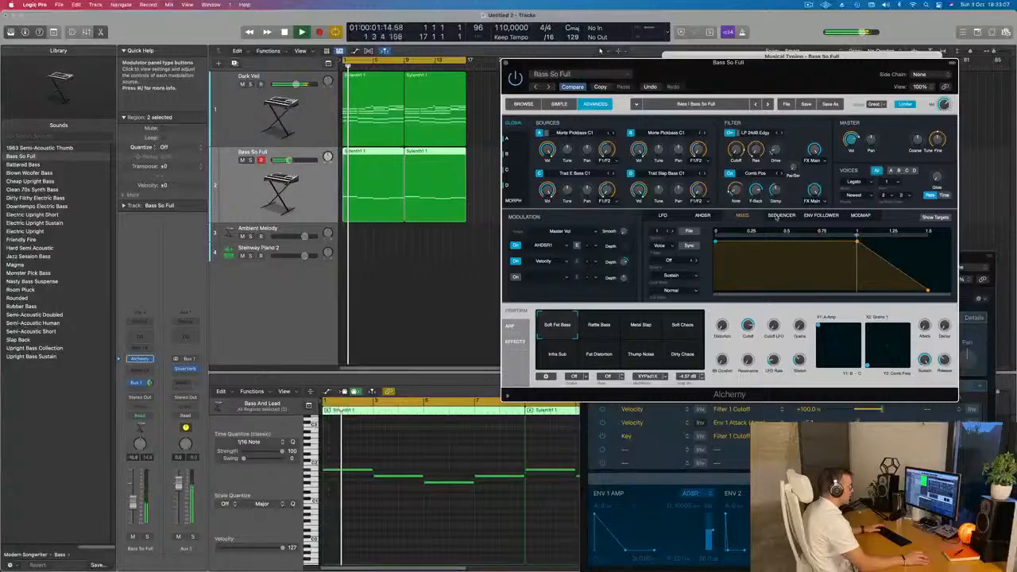
left_click(781, 216)
left_click(860, 215)
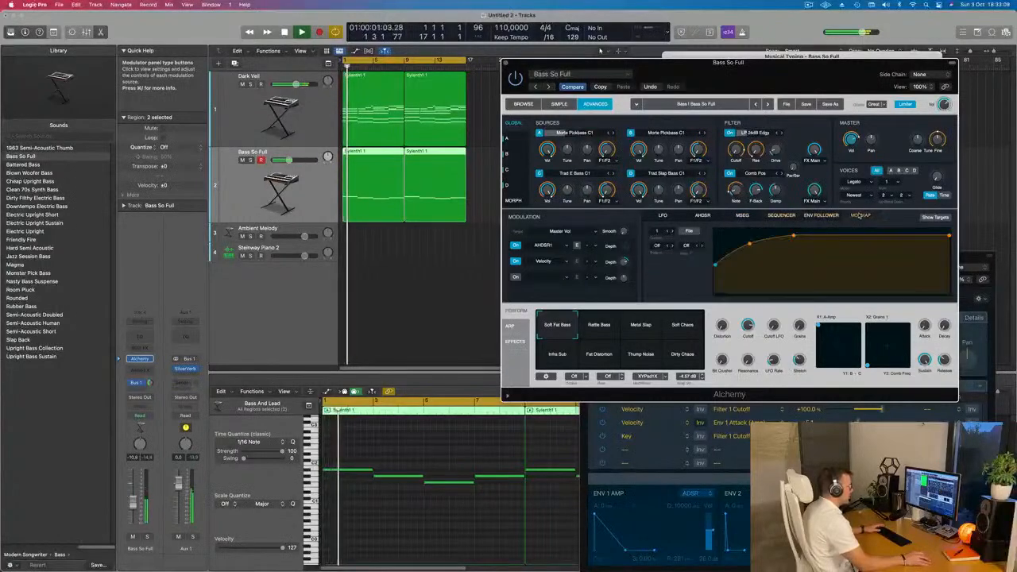
key("space")
- Load the Belly Button and Big Bright Lead presets in turn on the second track and audition them
left_click(524, 104)
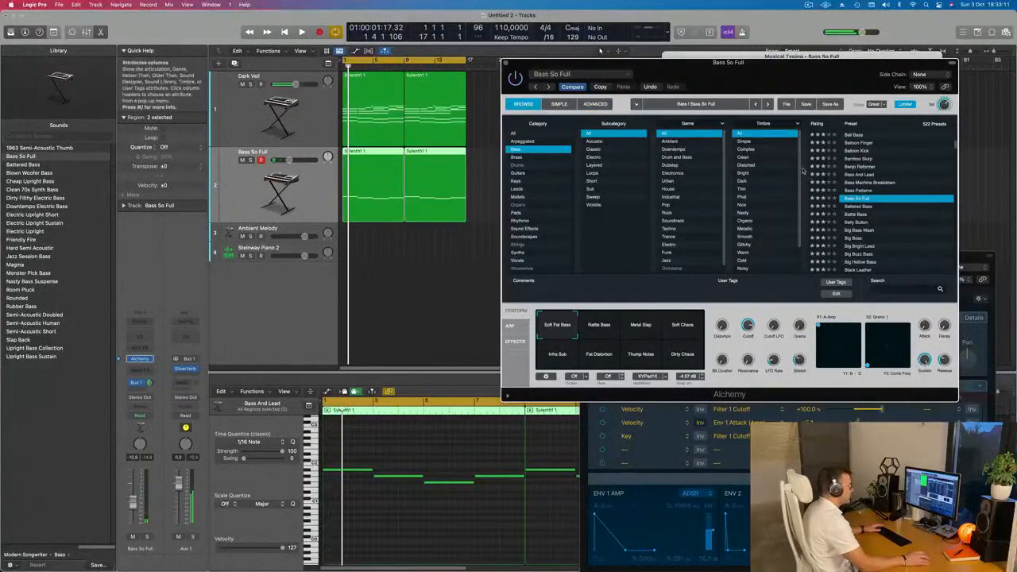
left_click(854, 186)
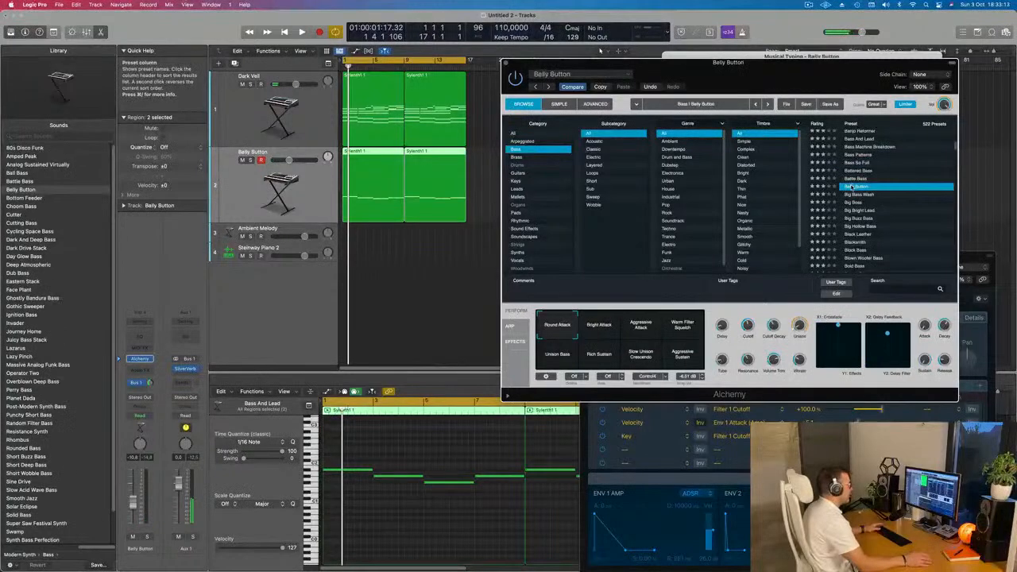
key("space")
scroll(856, 191, "down", 3)
left_click(854, 188)
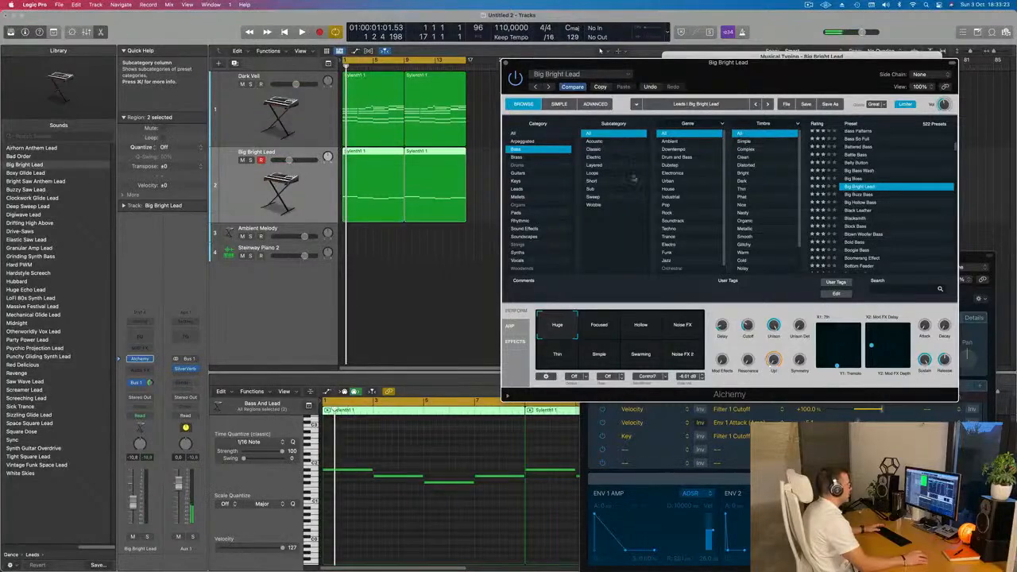
- Filter the bass presets to the Layered subcategory, load Layered Kick Bass on the second track and audition it
left_click(593, 164)
left_click(864, 172)
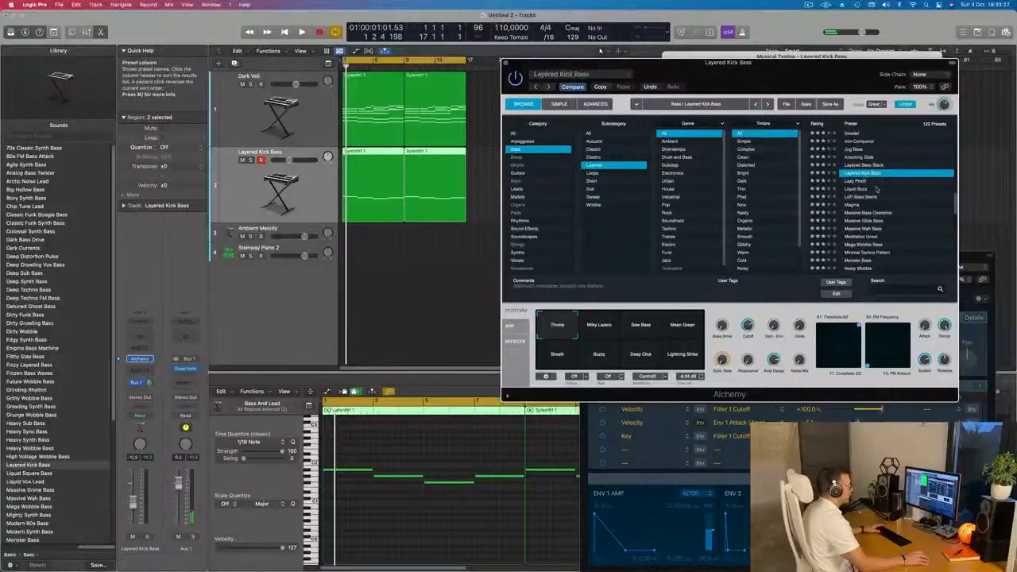
key("space")
scroll(882, 191, "down", 1)
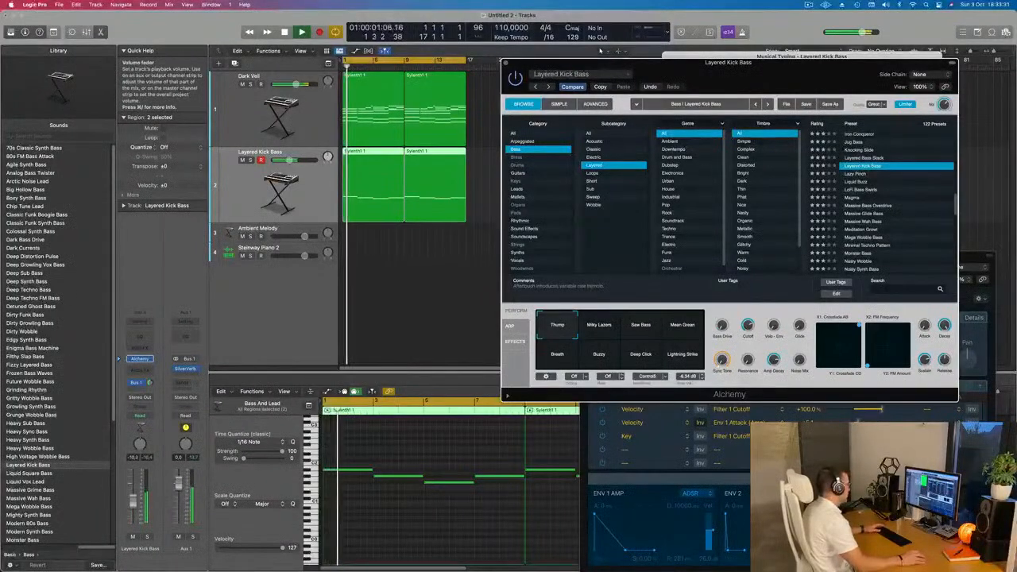
- Solo the Layered Kick Bass track while raising its volume to -4.7 dB, unsolo it and close its instrument window
left_click(146, 537)
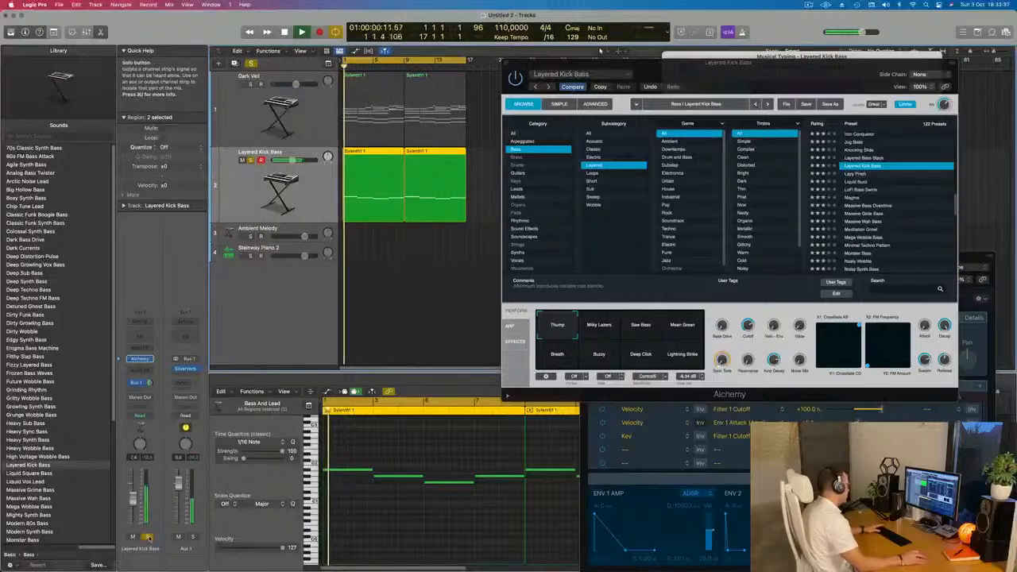
left_click(146, 537)
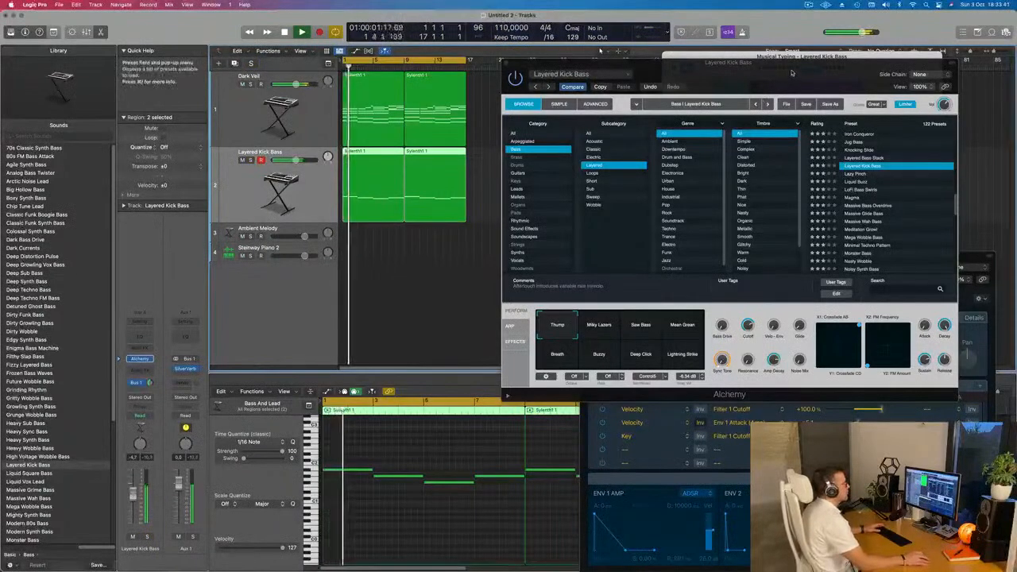
left_click_drag(511, 63, 457, 111)
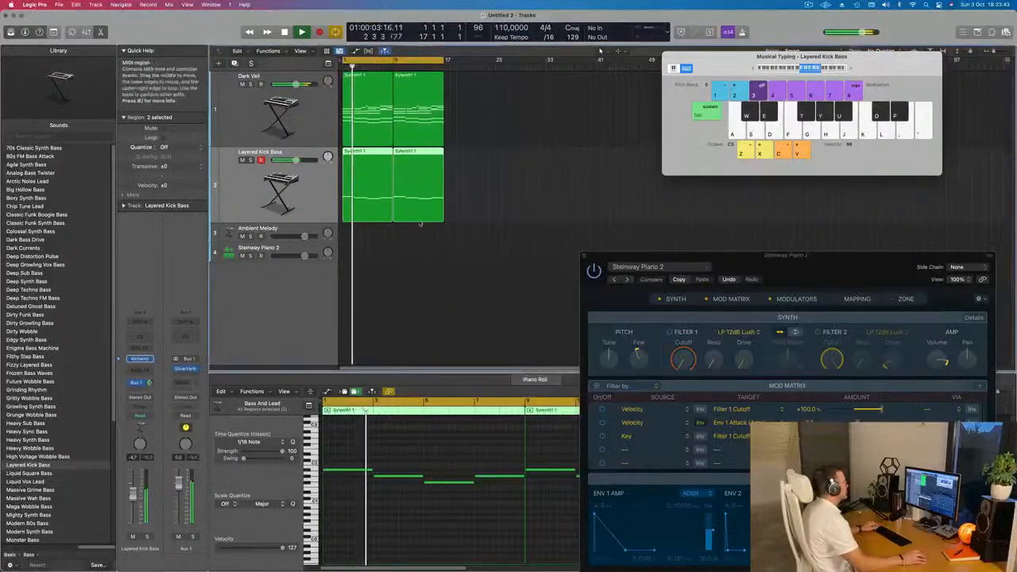
- Repeat all four Dark Veil and Layered Kick Bass regions once, directly after the originals
left_click(455, 111)
scroll(440, 186, "down", 2)
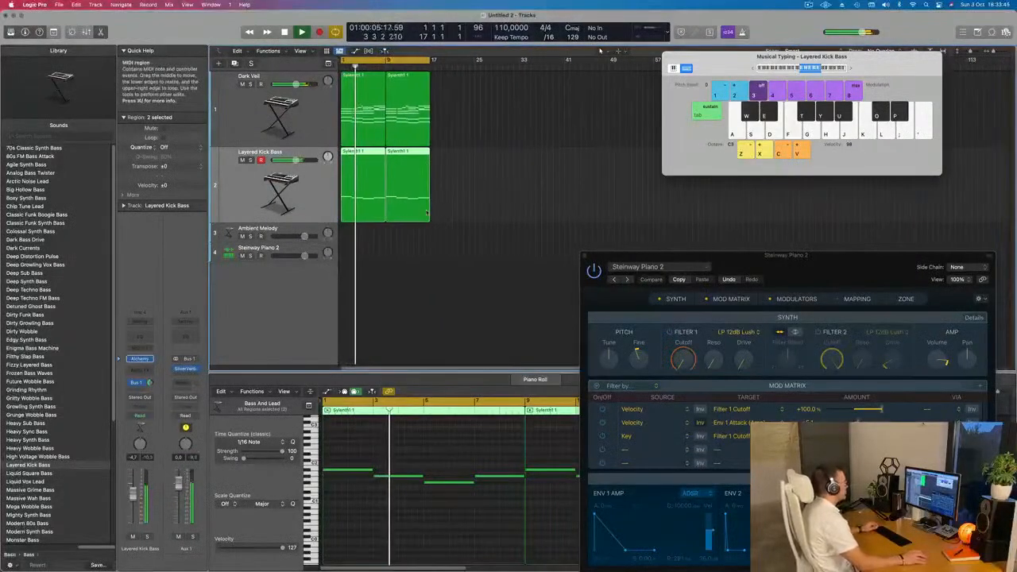
left_click_drag(468, 129, 381, 172)
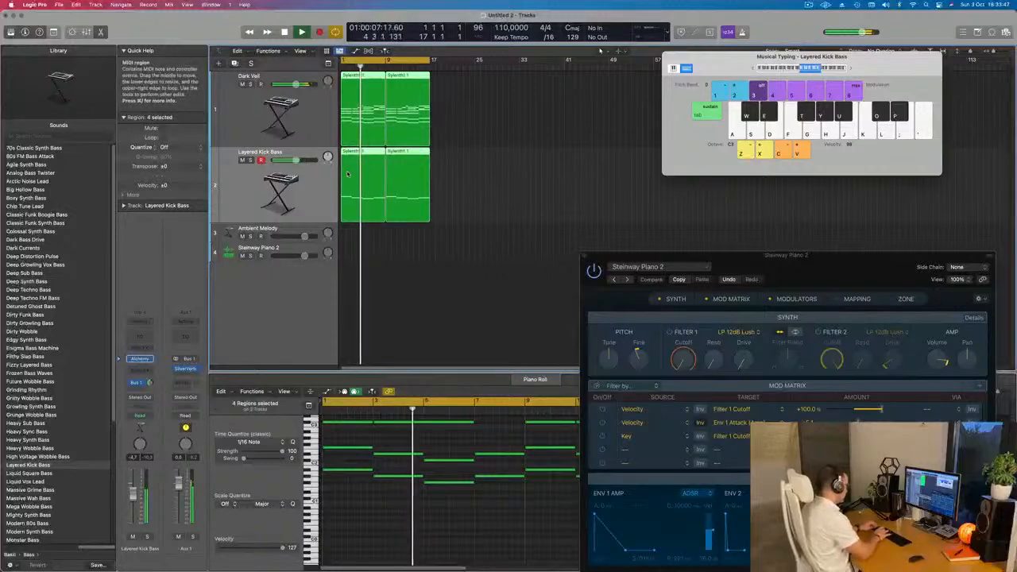
key("super+r")
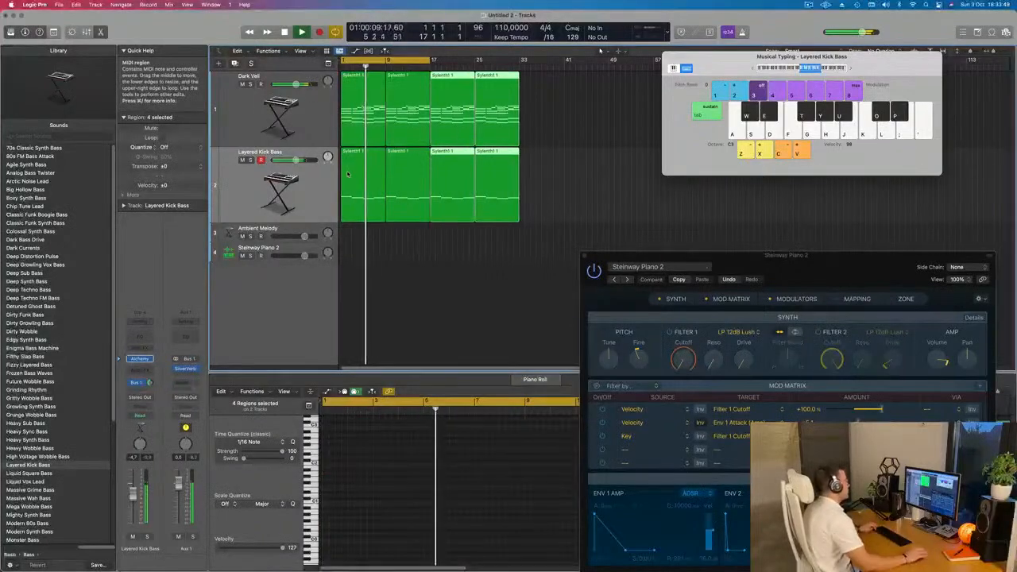
- Copy the first Dark Veil region to bar 1 of the Ambient Melody track and stop playback
left_click(239, 101)
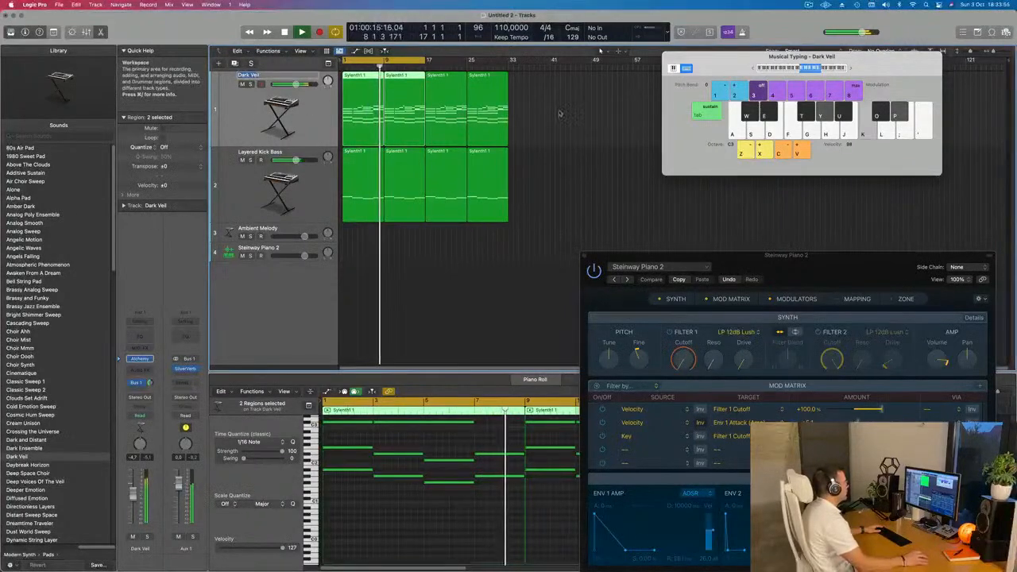
left_click(374, 101)
left_click_drag(373, 101, 366, 233)
key("space")
- Delete the lower chord and bass notes from the copied Ambient Melody region, keeping only the upper notes
scroll(382, 536, "up", 4)
left_click(393, 522)
key("super+Left")
key("super+Left")
key("super+Left")
key("super+Left")
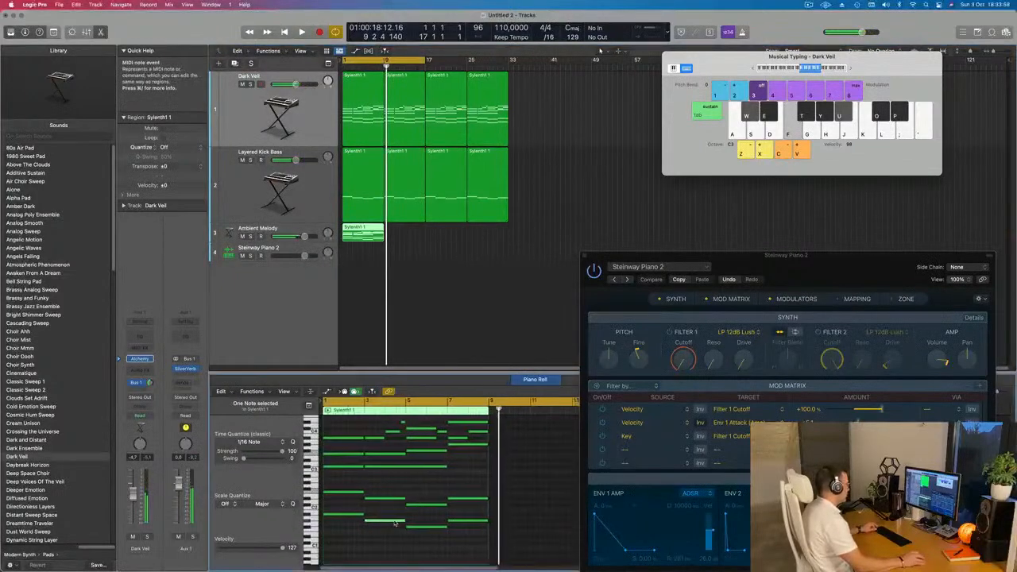
key("super+Left")
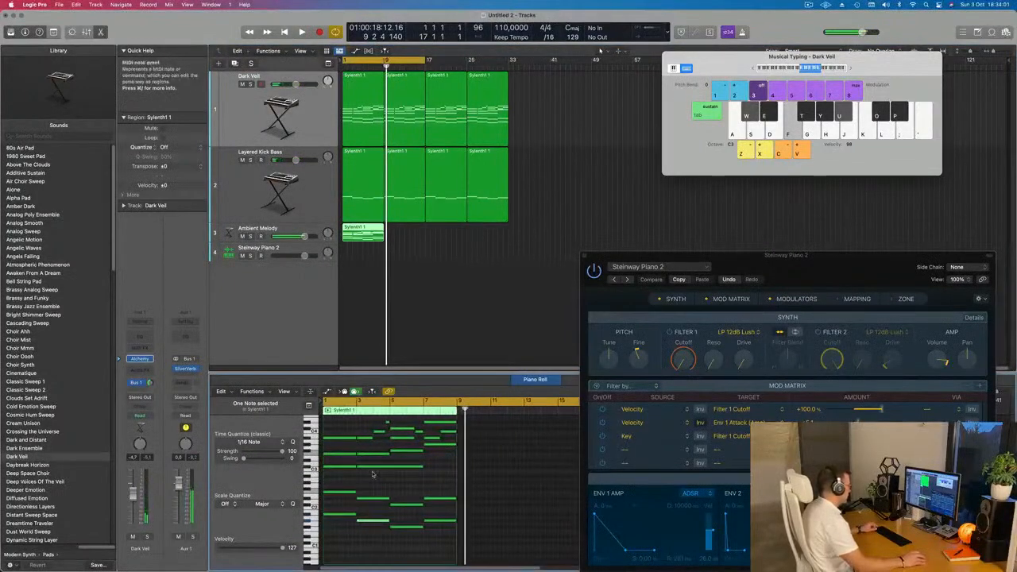
left_click_drag(345, 467, 447, 544)
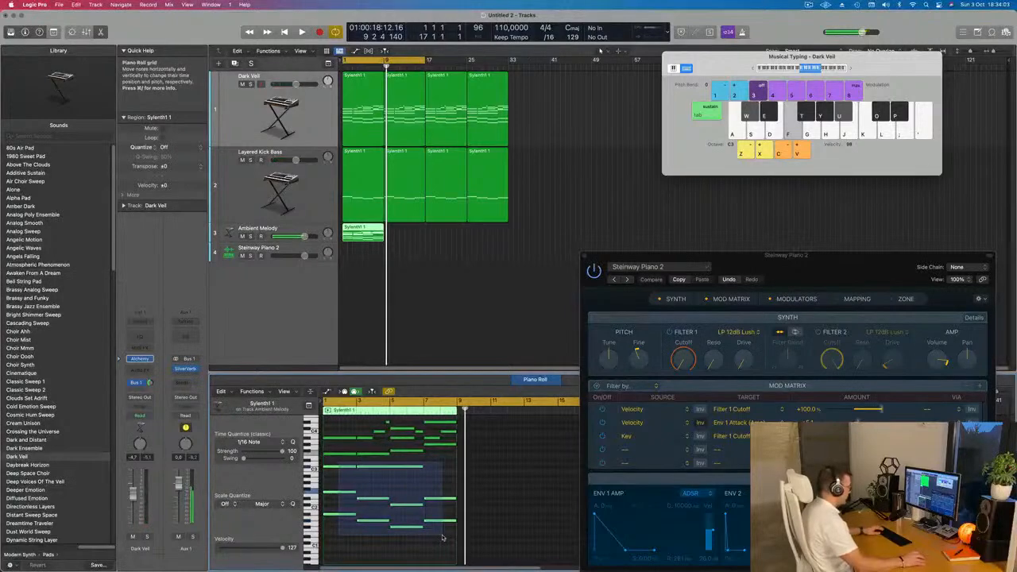
key("Delete")
scroll(400, 511, "up", 3)
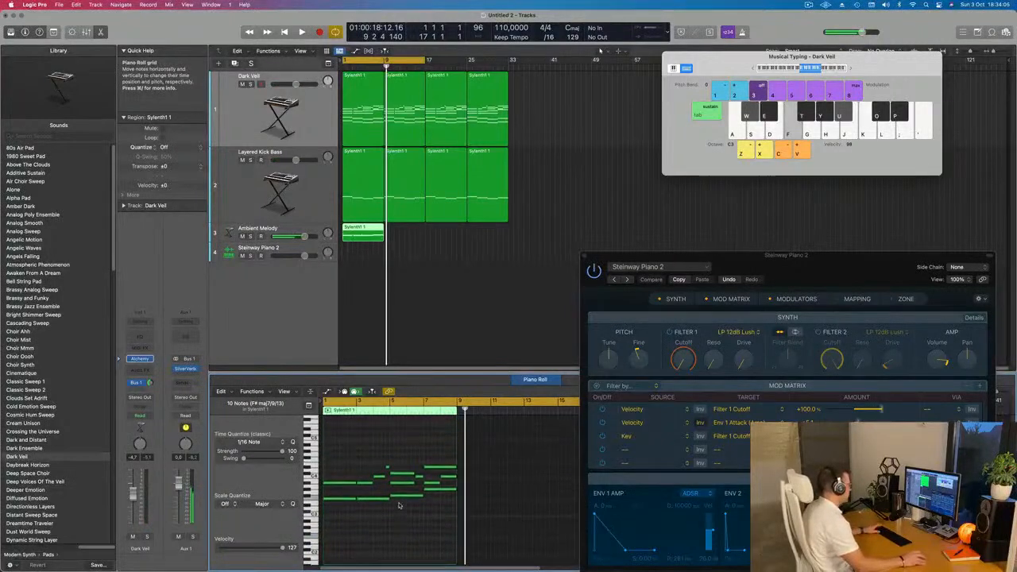
- Lower the Ambient Melody track to -12.4 dB during playback and delete all but the lowest remaining note line in its region
key("space")
left_click(259, 236)
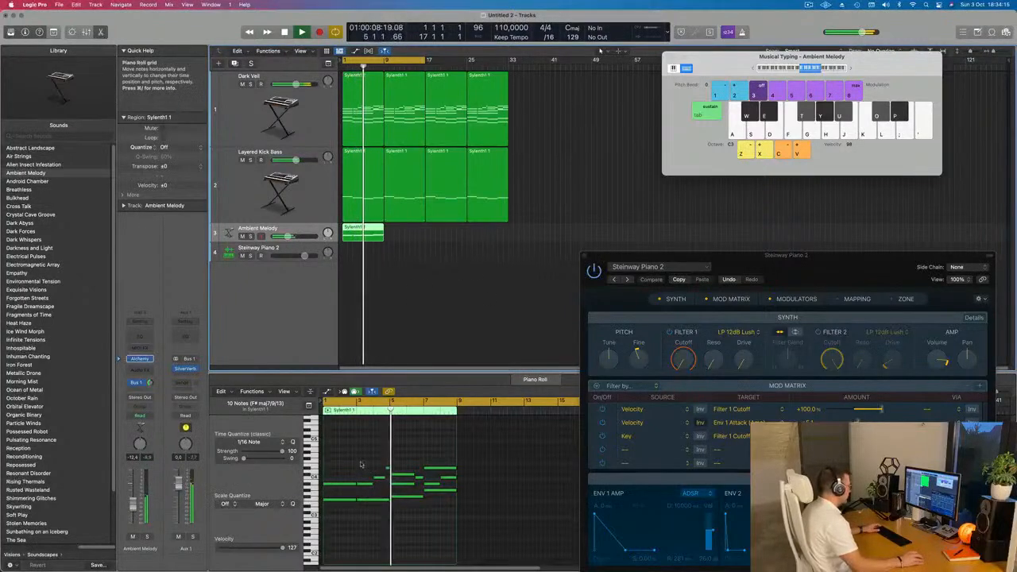
left_click_drag(336, 459, 443, 483)
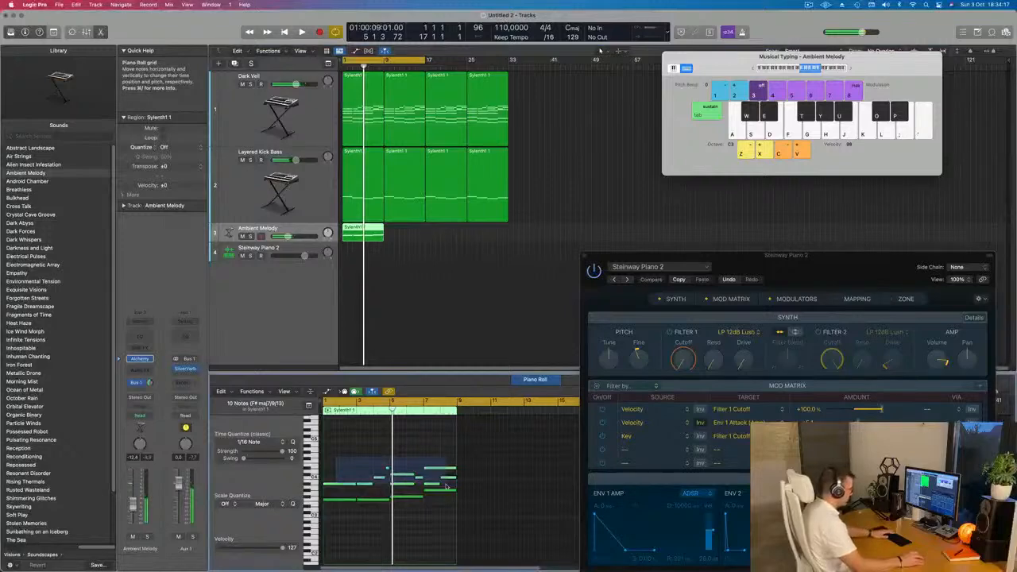
key("Delete")
- Repeat the Ambient Melody region to fill four regions up to bar 33, and extend the cycle range to bar 33
key("Return")
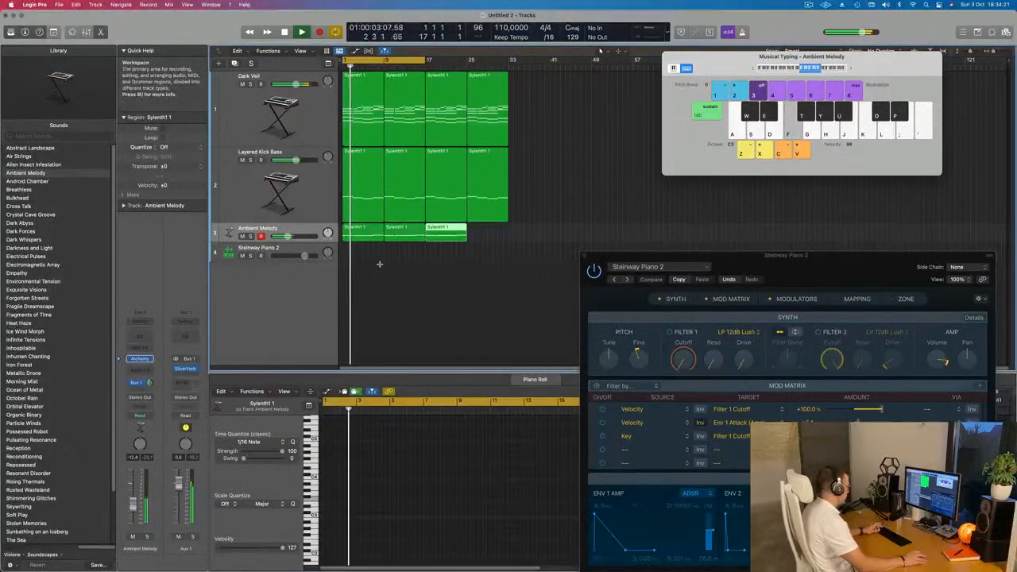
left_click_drag(425, 60, 509, 61)
key("Return")
left_click(292, 228)
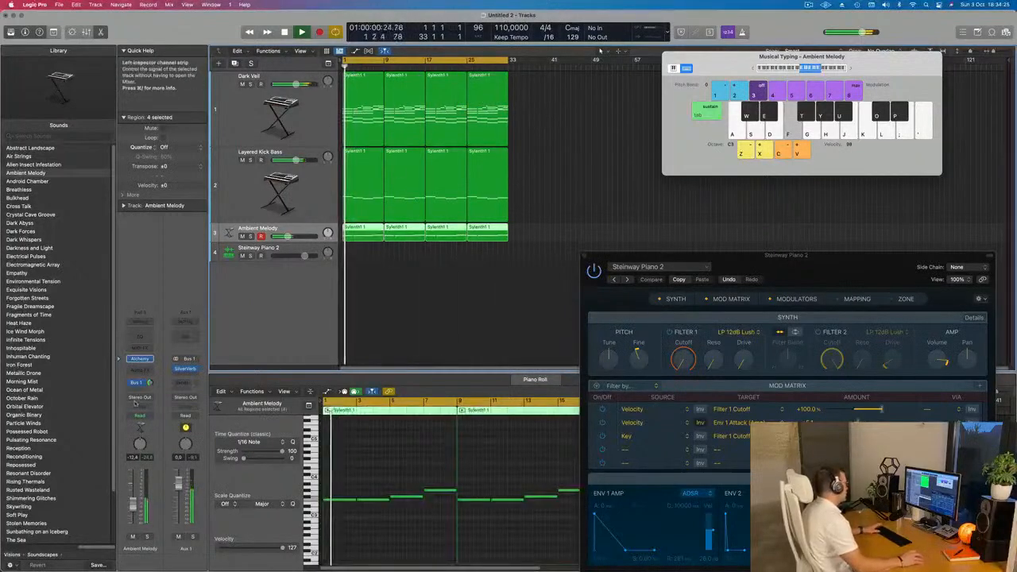
- Open the Ambient Melody track's Alchemy instrument during playback and move its window to the middle of the workspace
key("space")
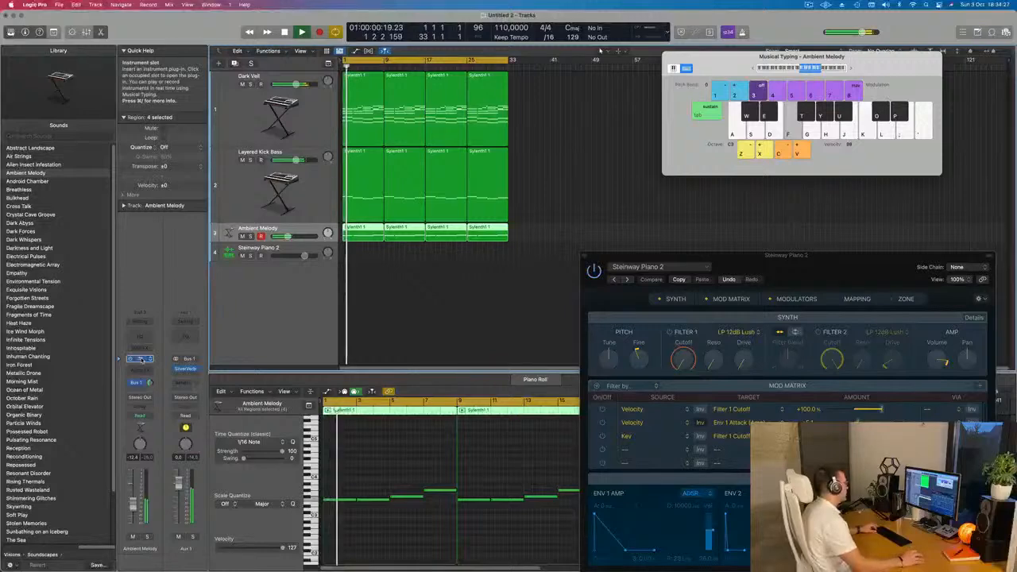
left_click(139, 359)
left_click_drag(671, 200, 493, 133)
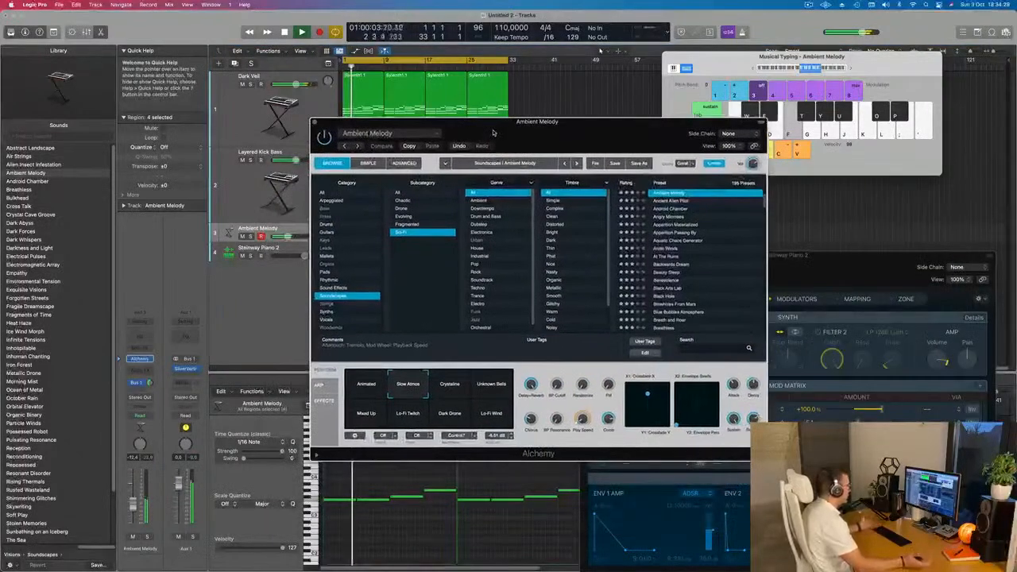
- Audition Alchemy's performance snapshots during playback, settle on Animated, and raise the Ambient Melody track to -4.7 dB
left_click(452, 384)
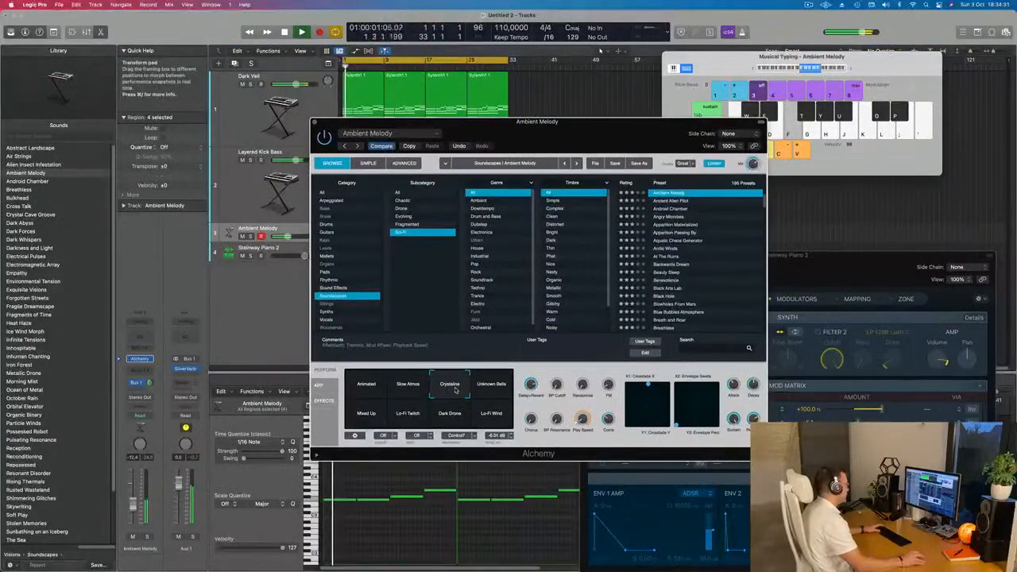
key("space")
key("space")
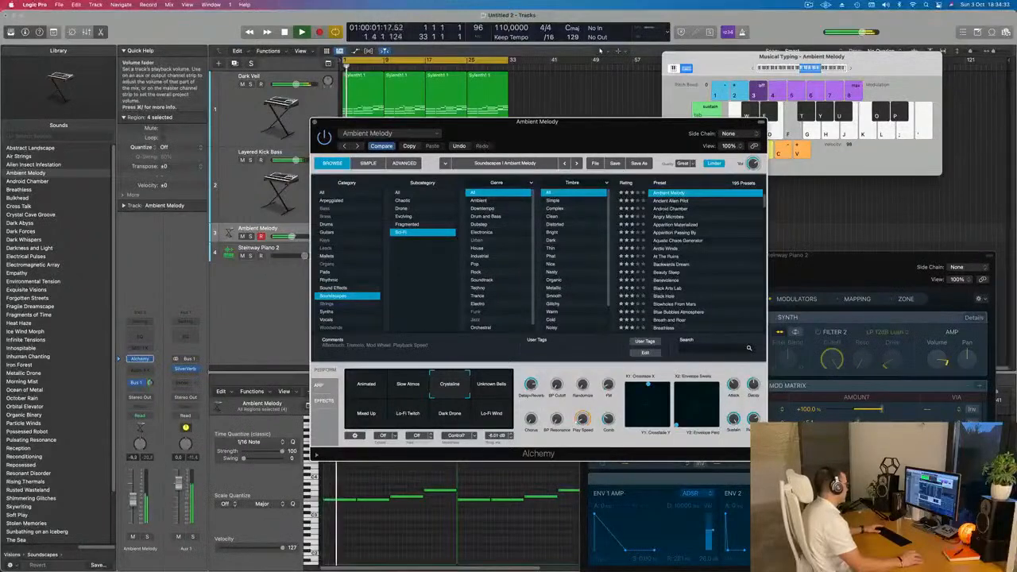
left_click(492, 385)
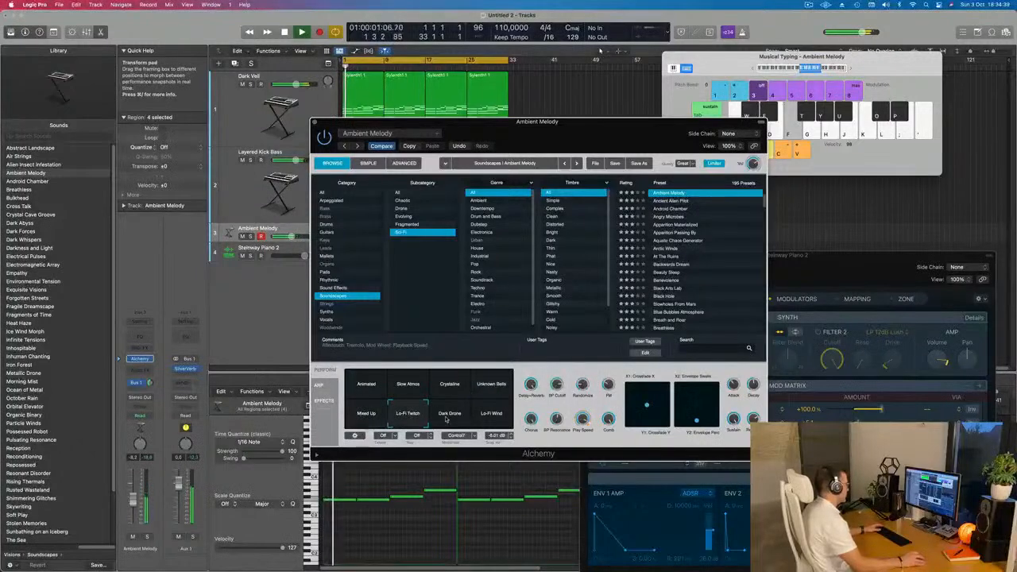
key("space")
key("f")
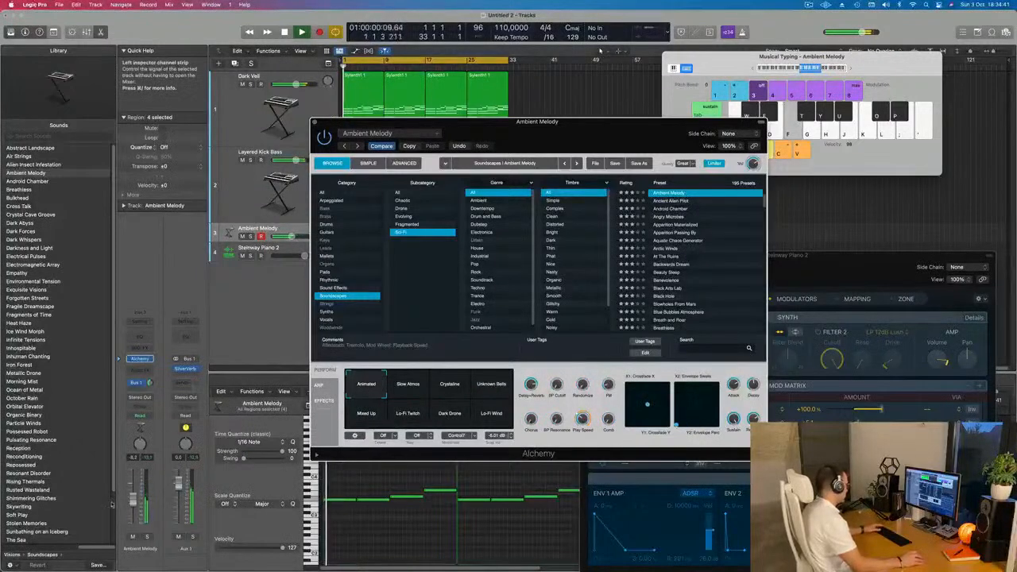
left_click_drag(133, 494, 133, 492)
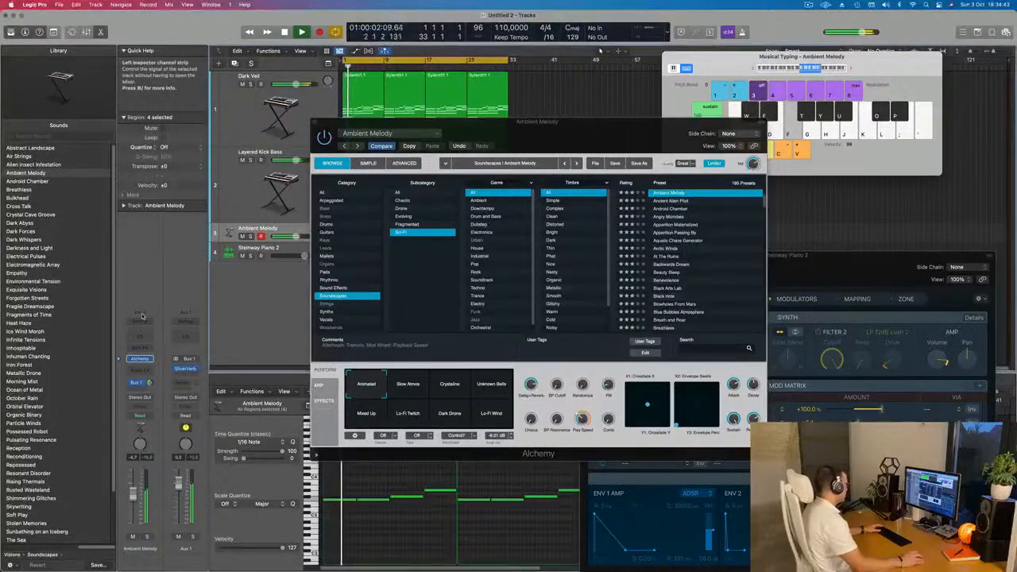
- Add a Channel EQ to the Ambient Melody track with a 12 dB/Oct low cut at about 292 Hz, and raise the track's volume
left_click(140, 338)
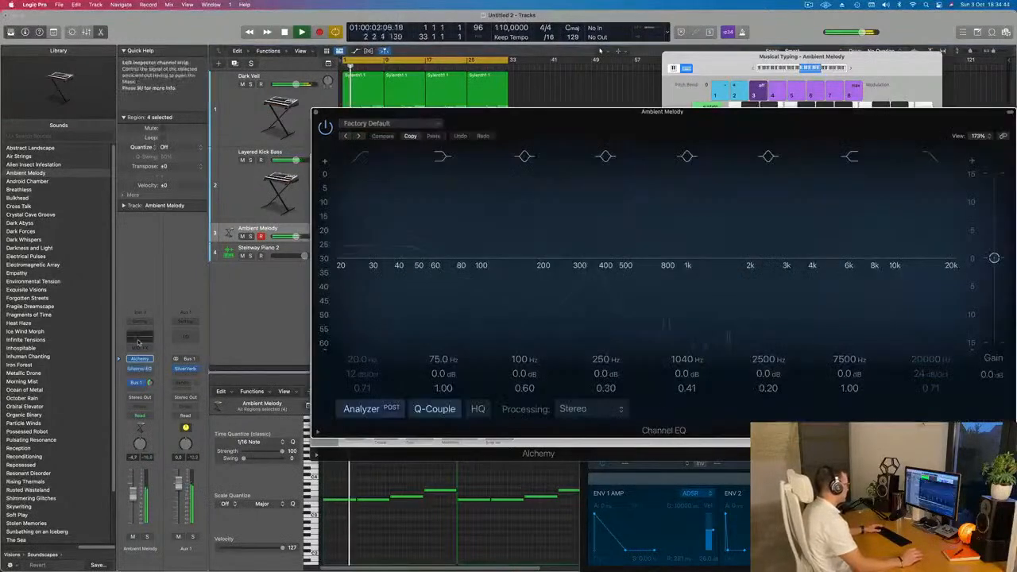
left_click(361, 157)
left_click_drag(363, 253, 597, 234)
left_click_drag(133, 496, 132, 479)
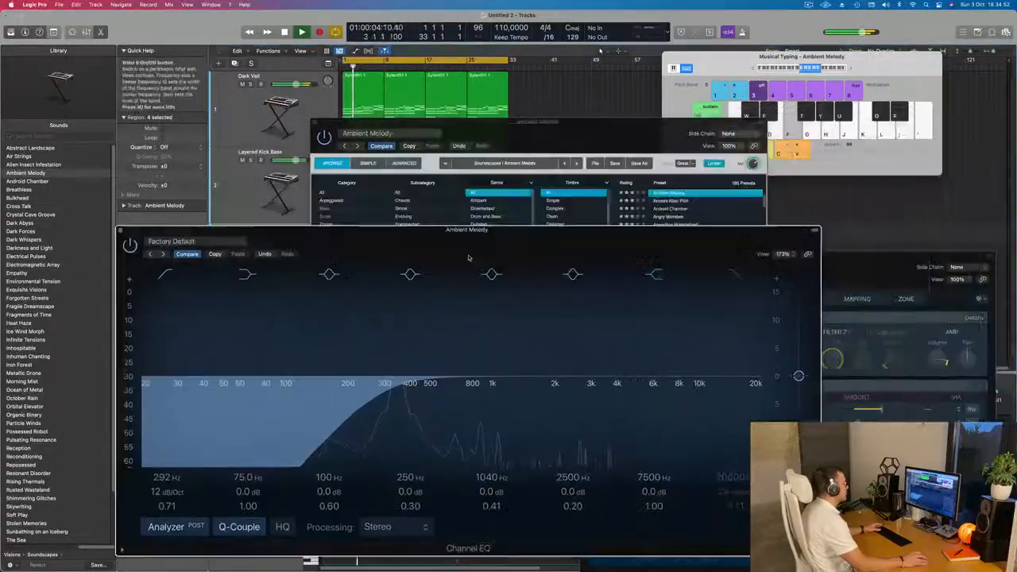
- Close the Ambient Melody track's Channel EQ and Alchemy windows and deselect its regions
left_click_drag(320, 115, 76, 258)
left_click(75, 257)
left_click_drag(319, 123, 165, 195)
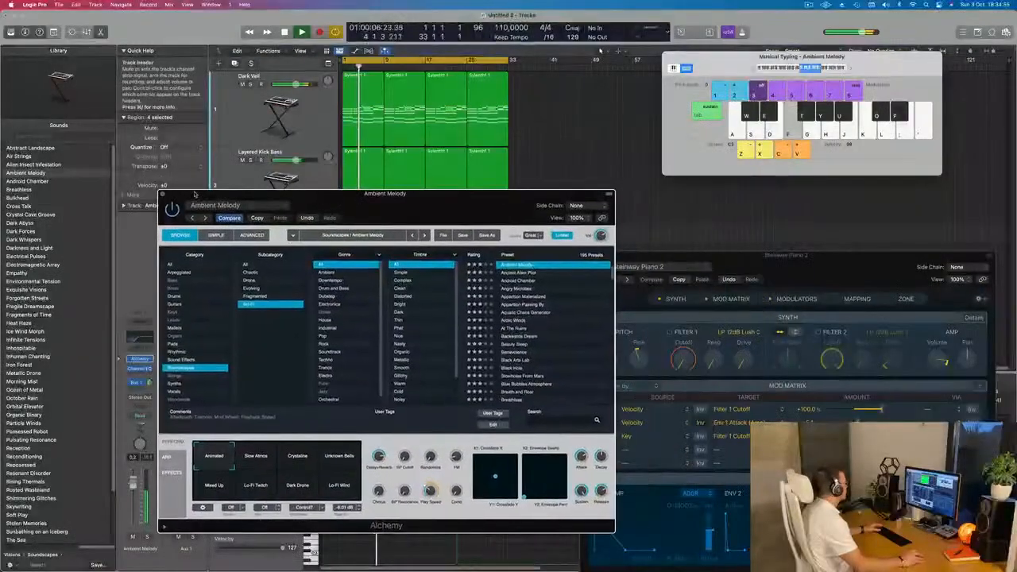
left_click(164, 193)
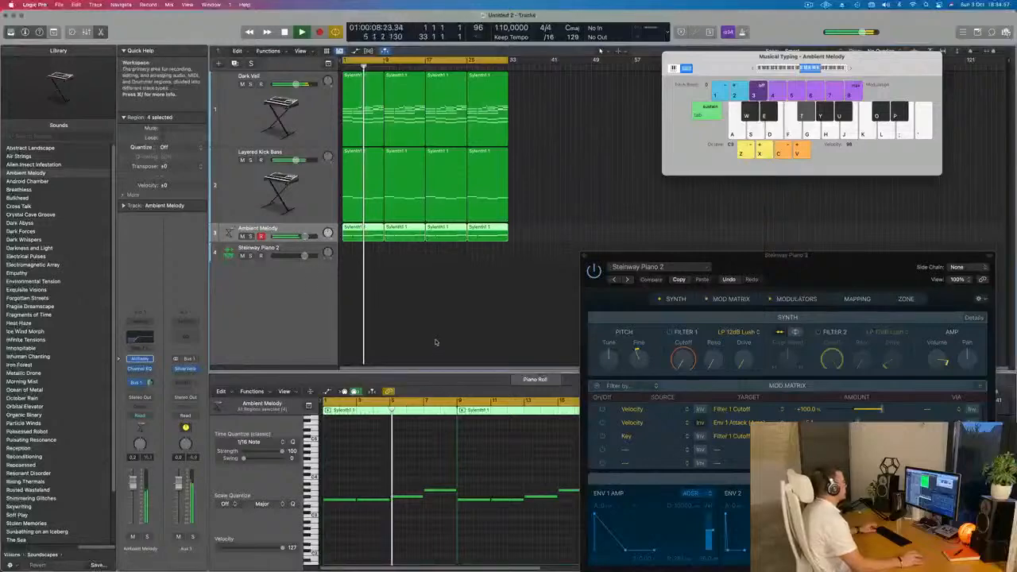
left_click(352, 302)
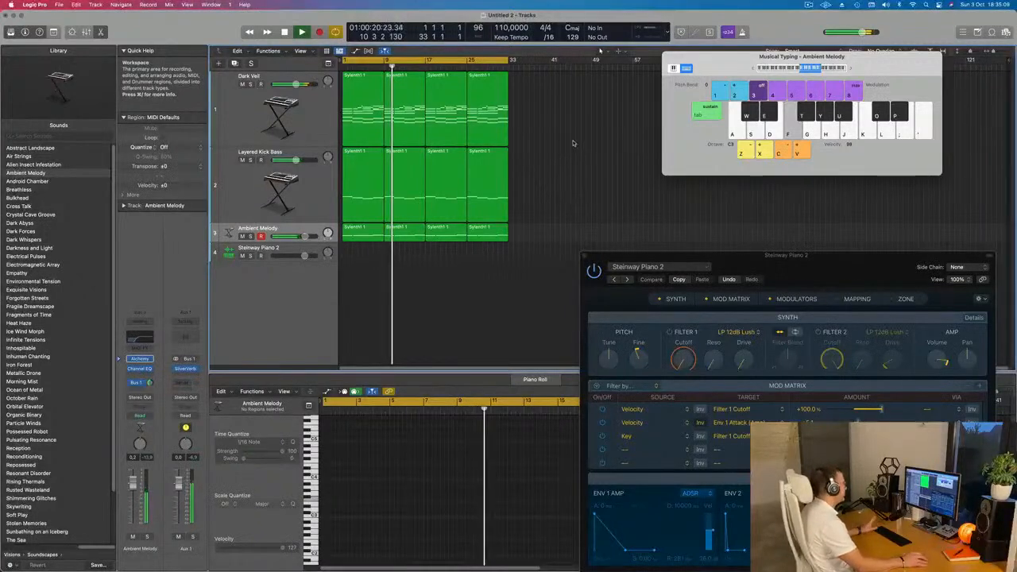
- Duplicate the Dark Veil track and copy its four chord regions onto the new track
left_click(314, 129)
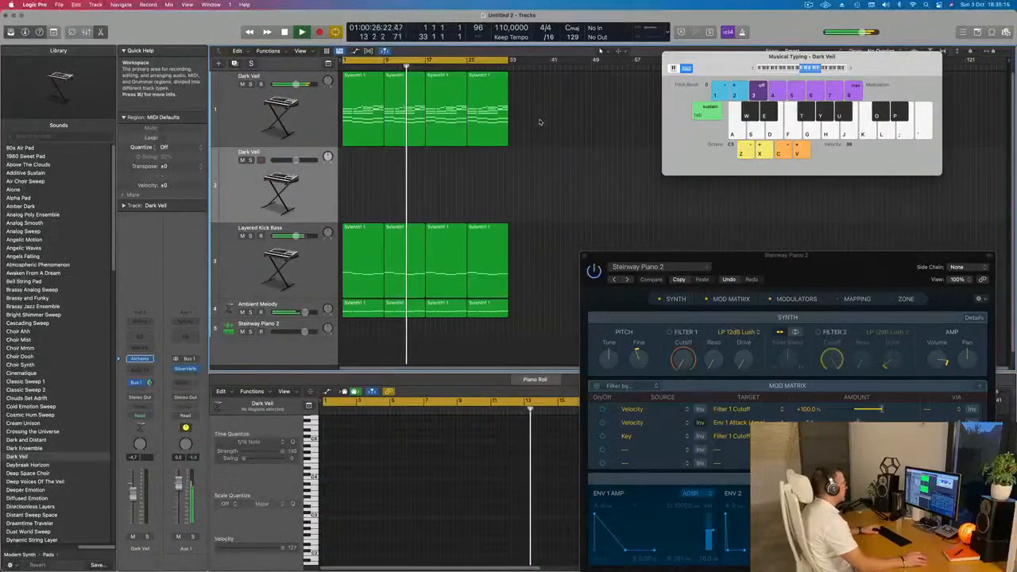
key("super+d")
left_click_drag(356, 129, 355, 186)
scroll(352, 465, "left", 5)
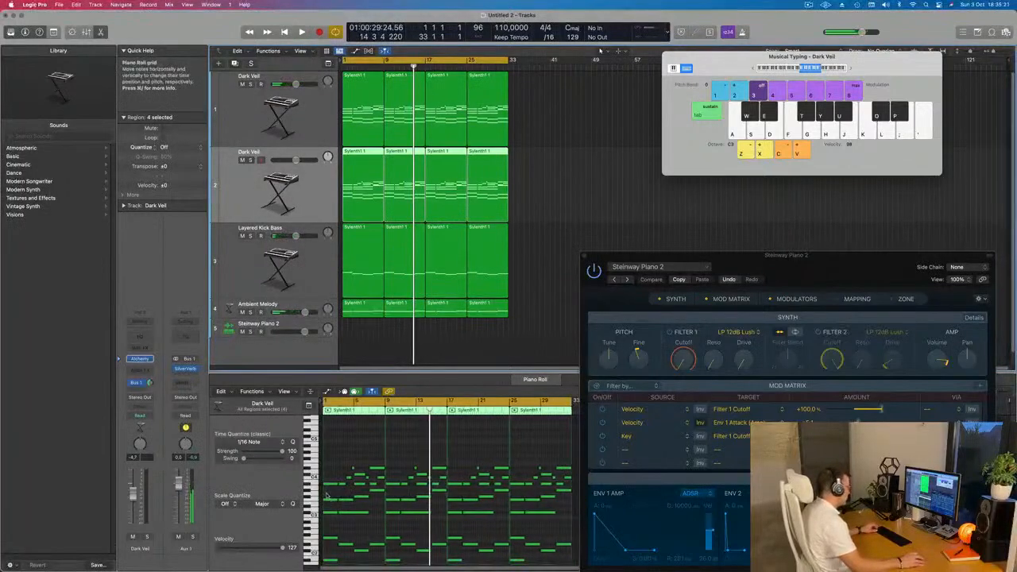
- Delete the lower chord and bass notes from the duplicated Dark Veil track's first region, leaving a single melody line, and preview it
left_click(336, 516)
left_click_drag(353, 535, 380, 555)
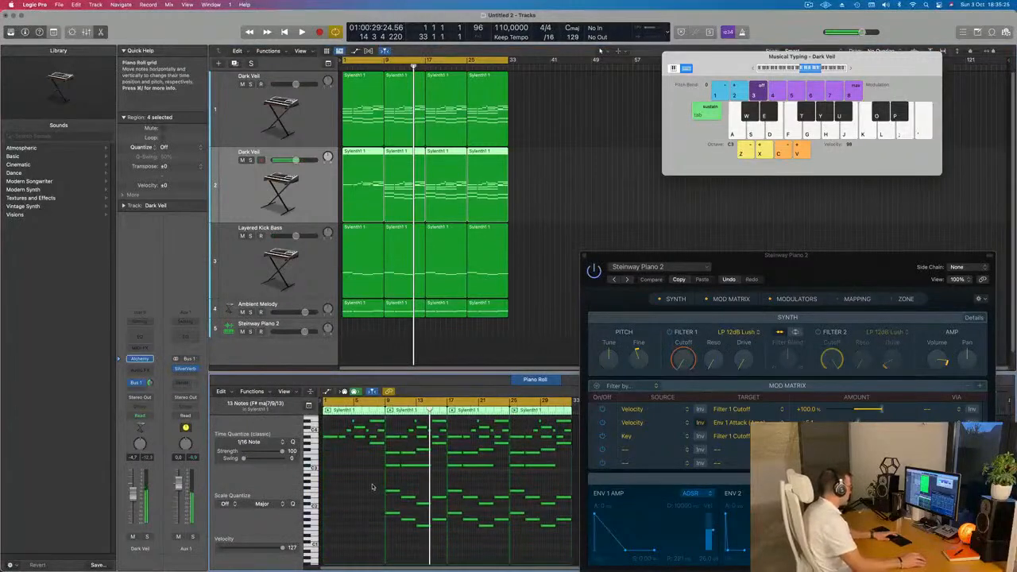
scroll(374, 465, "up", 2)
scroll(356, 445, "up", 2)
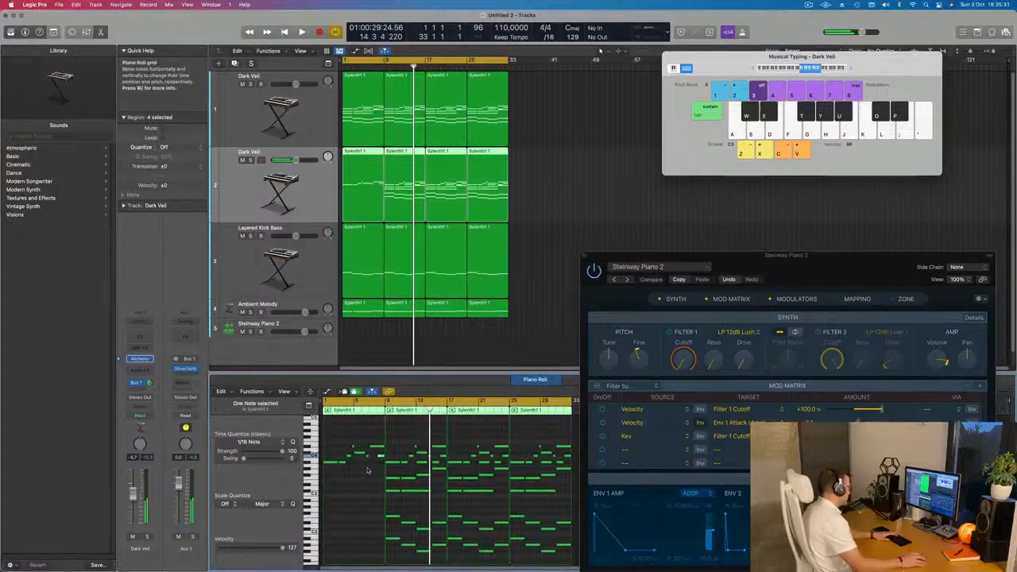
key("space")
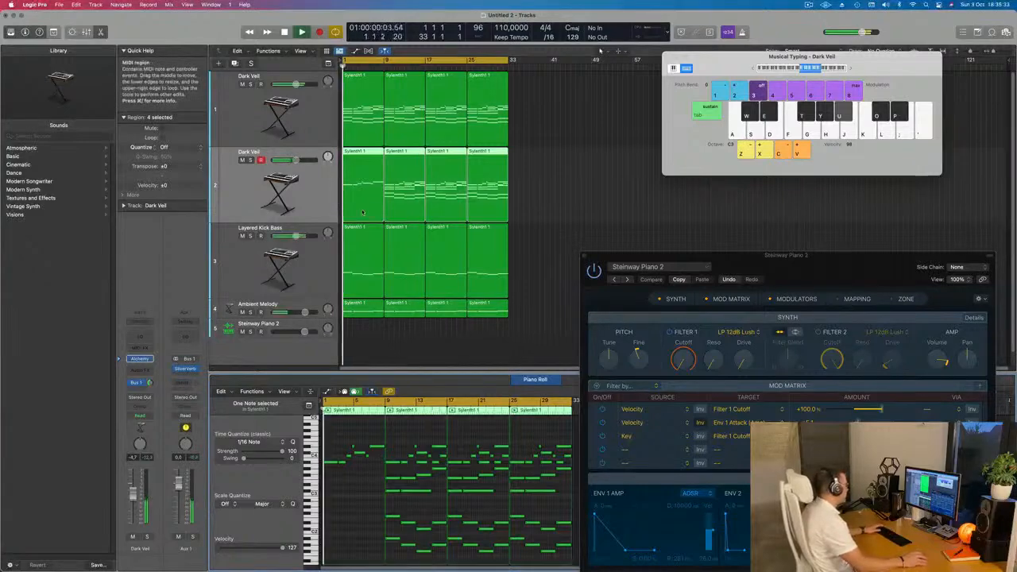
key("space")
- Delete the duplicated track's other three regions and repeat the edited melody region three times to reach bar 33
left_click_drag(546, 185, 421, 198)
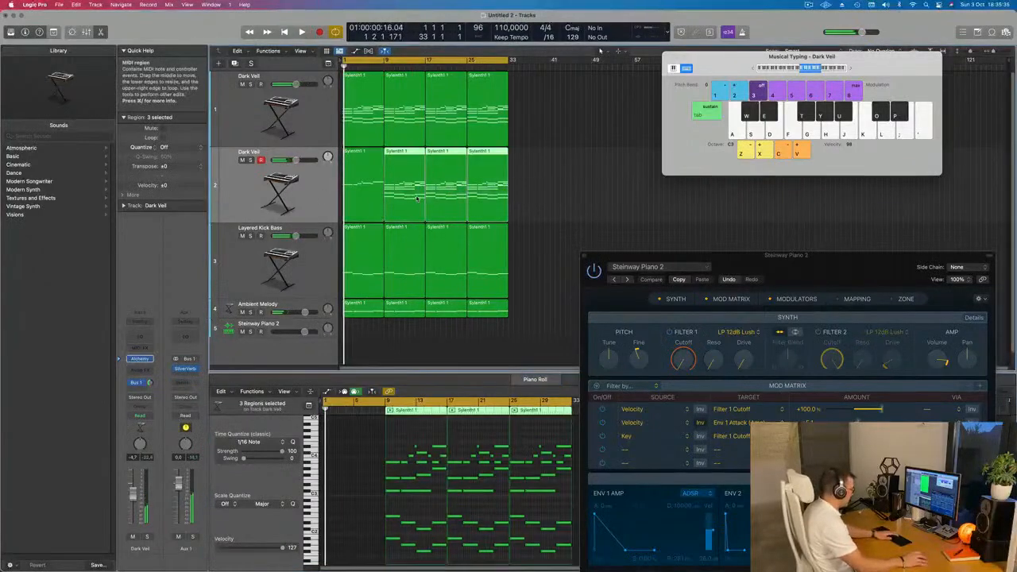
key("Delete")
left_click(379, 185)
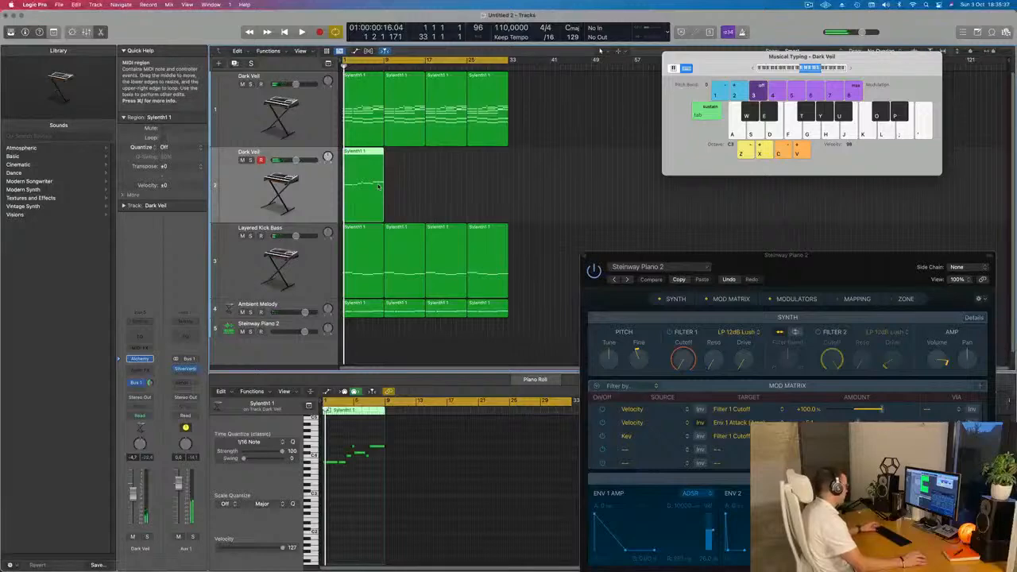
key("super+r")
key("super+r")
key("super+r")
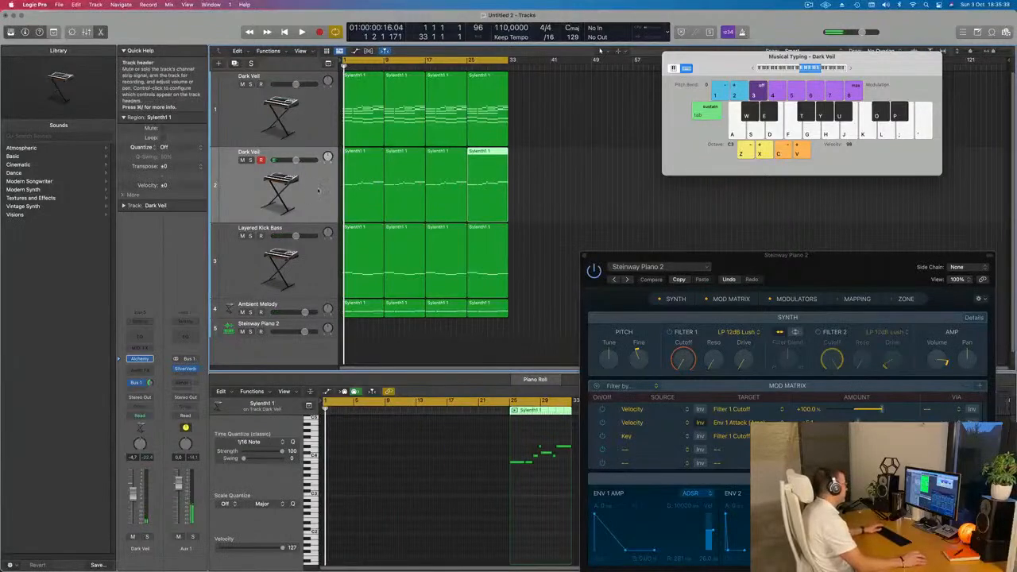
- Open the duplicated Dark Veil track's Alchemy instrument, filter its presets by the Leads category, and move its window beside the tracks
left_click(314, 191)
key("space")
key("space")
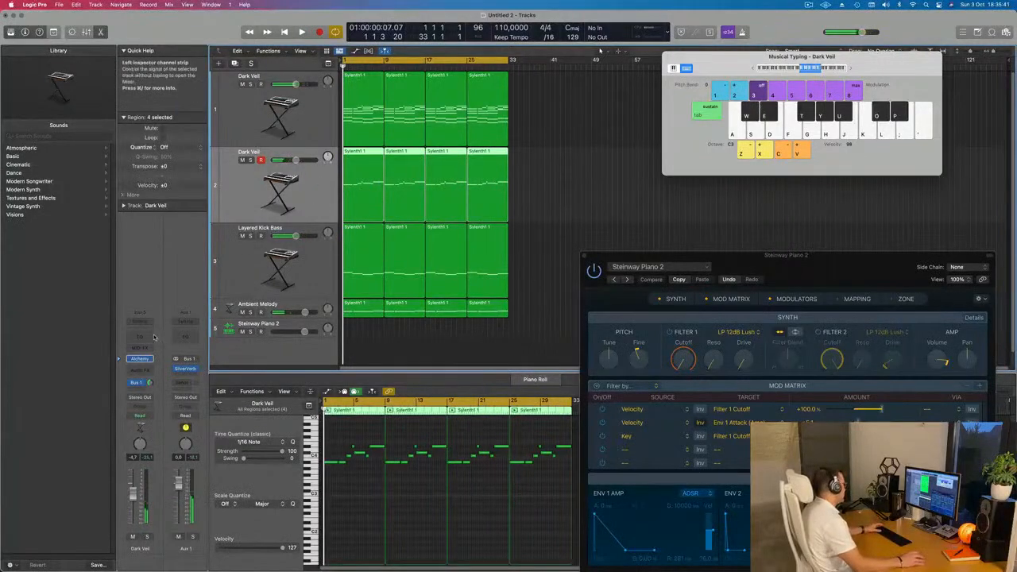
left_click(139, 359)
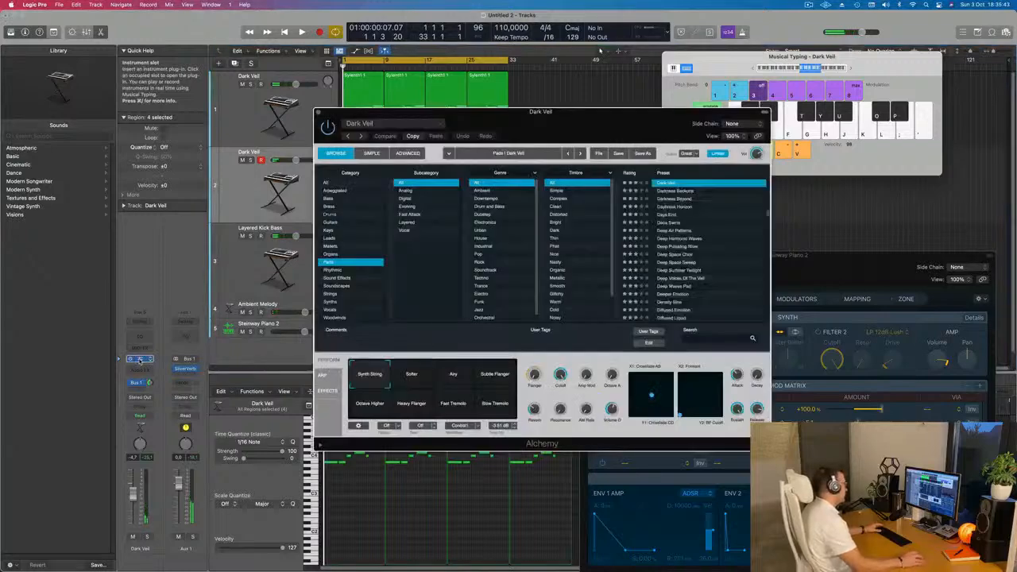
left_click_drag(556, 125, 614, 171)
left_click(362, 233)
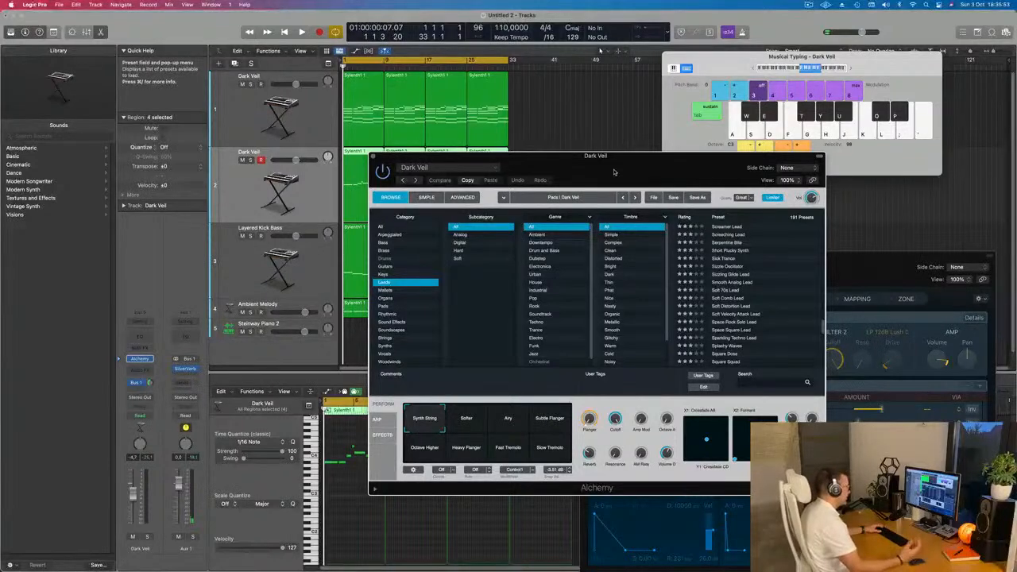
left_click_drag(613, 171, 744, 147)
- Filter Alchemy's presets by the Keys category during playback and load the Spacy E-Piano preset
key("space")
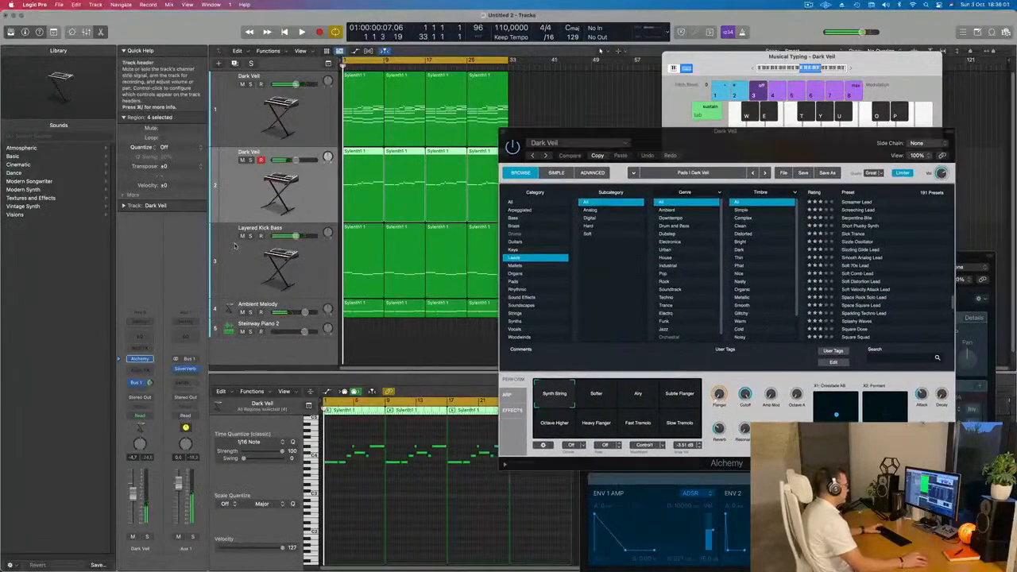
left_click(512, 249)
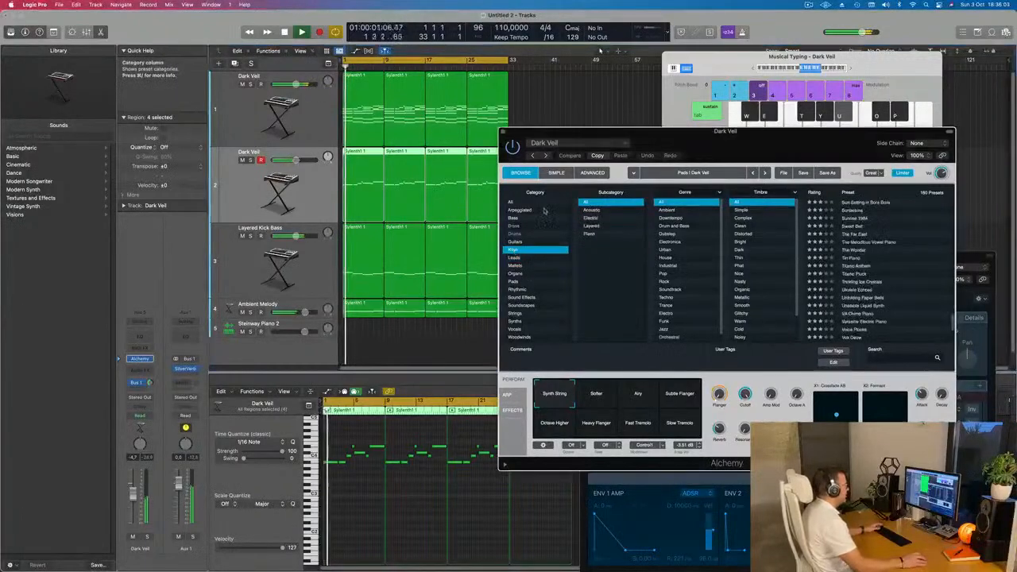
scroll(885, 223, "down", 3)
scroll(885, 223, "up", 1)
left_click(885, 221)
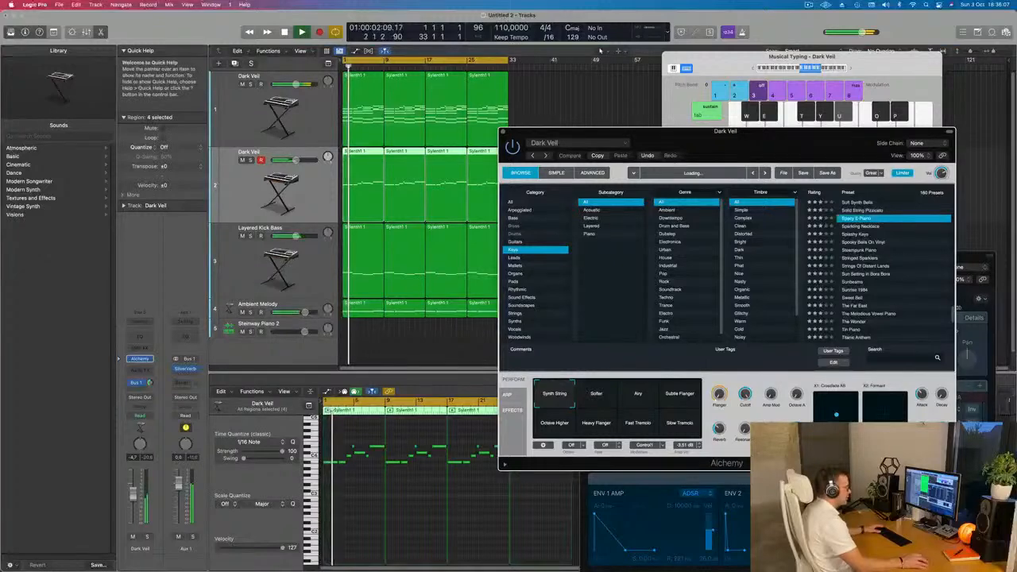
- Restart playback, raise the melody track's volume slightly, and browse the Keys preset list while listening to Spacy E-Piano
left_click_drag(953, 316, 956, 200)
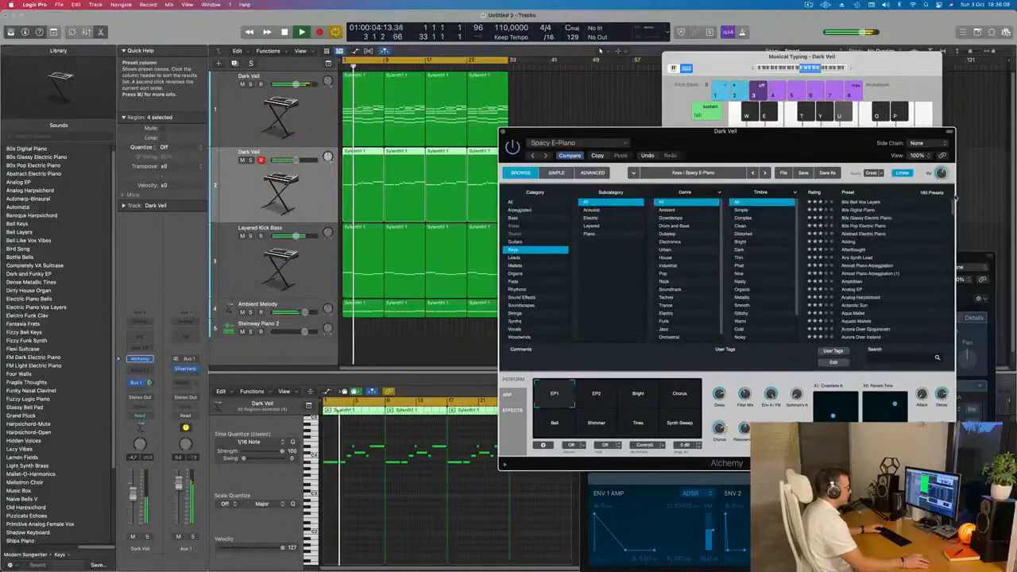
left_click_drag(732, 132, 703, 115)
key("space")
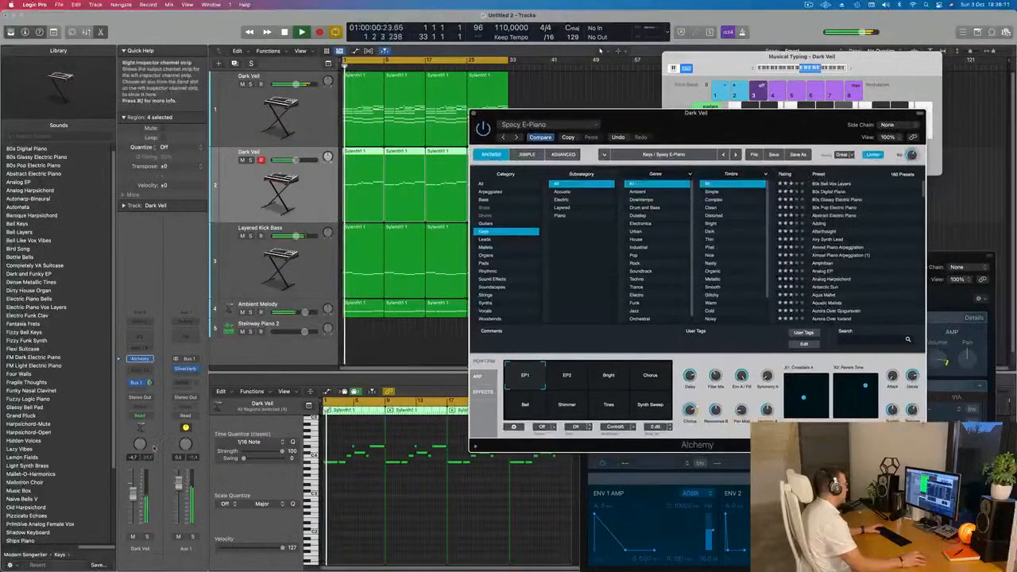
key("space")
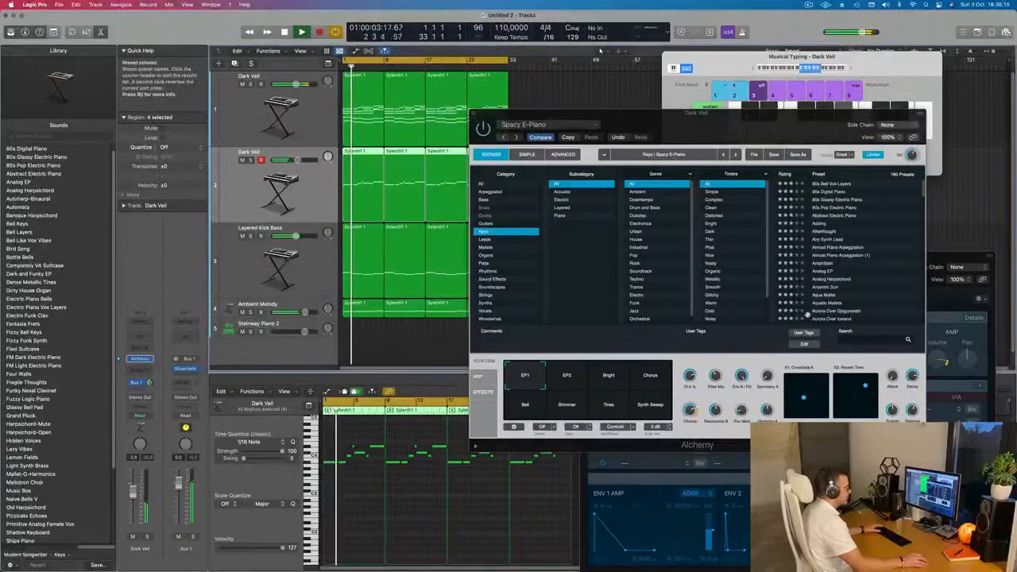
scroll(902, 222, "down", 15)
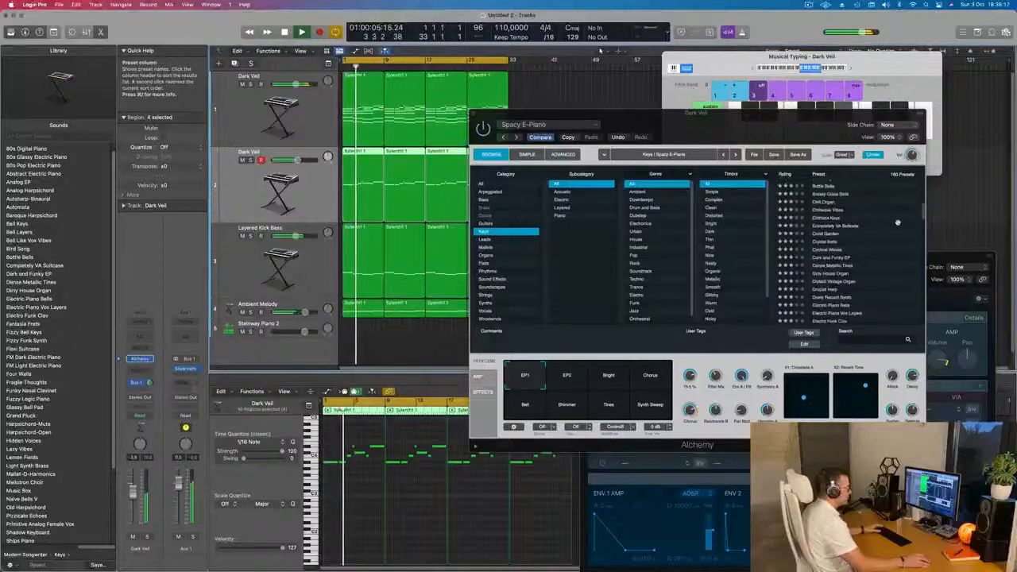
scroll(901, 222, "down", 15)
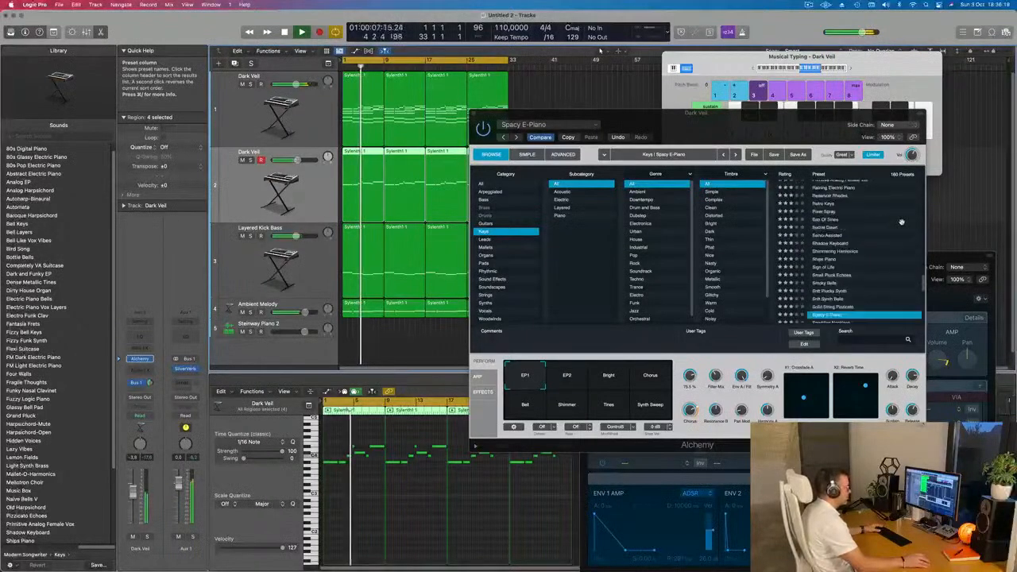
scroll(902, 222, "up", 5)
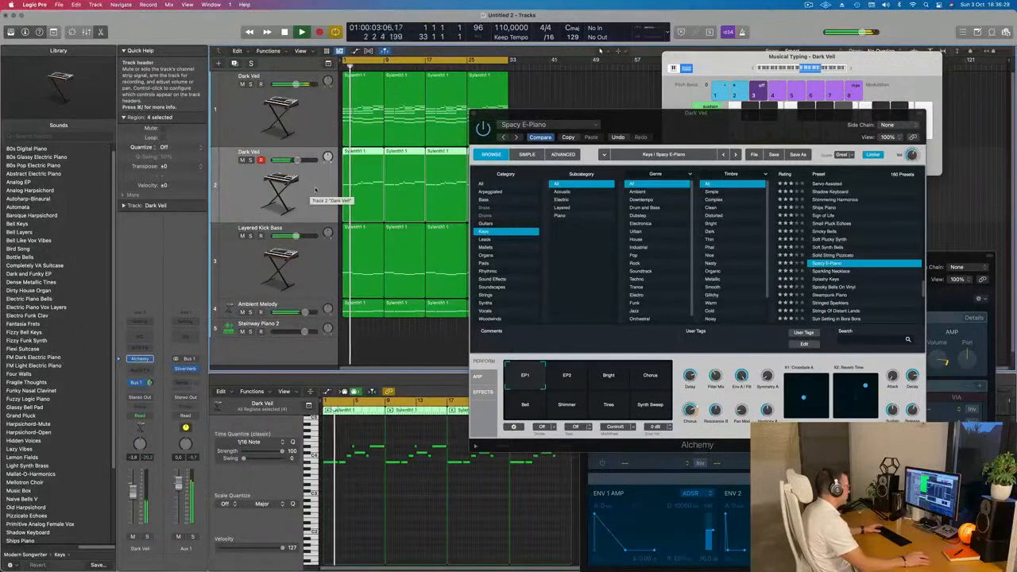
- Select the original Dark Veil chord track, lower its volume, and close the Alchemy window
left_click_drag(742, 115, 711, 120)
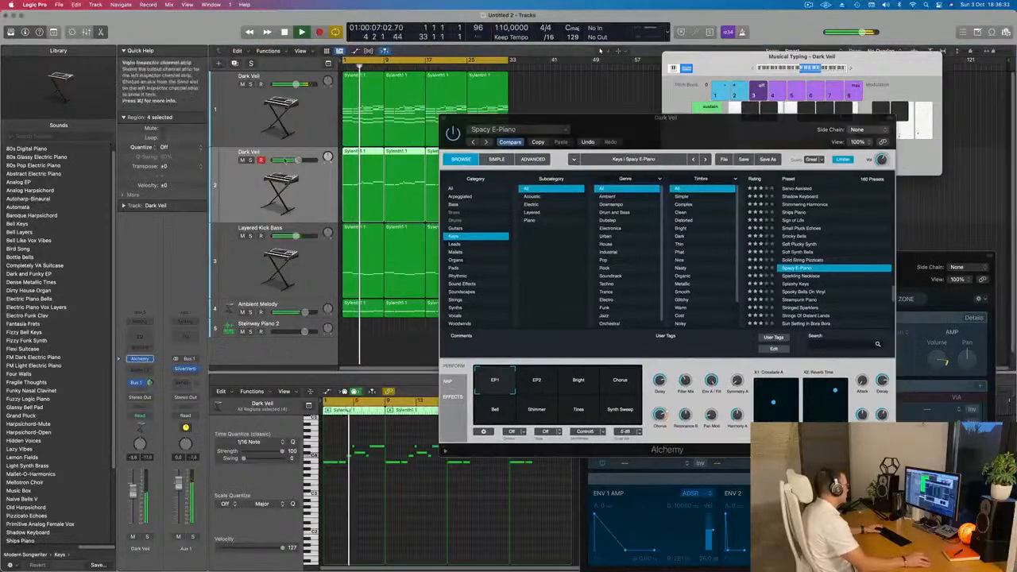
key("Up")
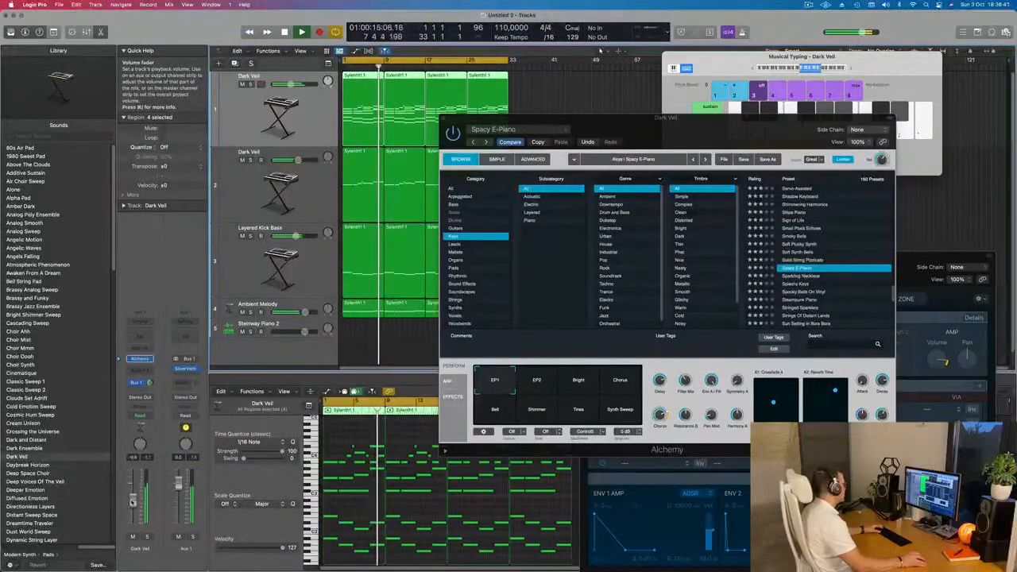
left_click_drag(660, 130, 513, 225)
left_click(297, 213)
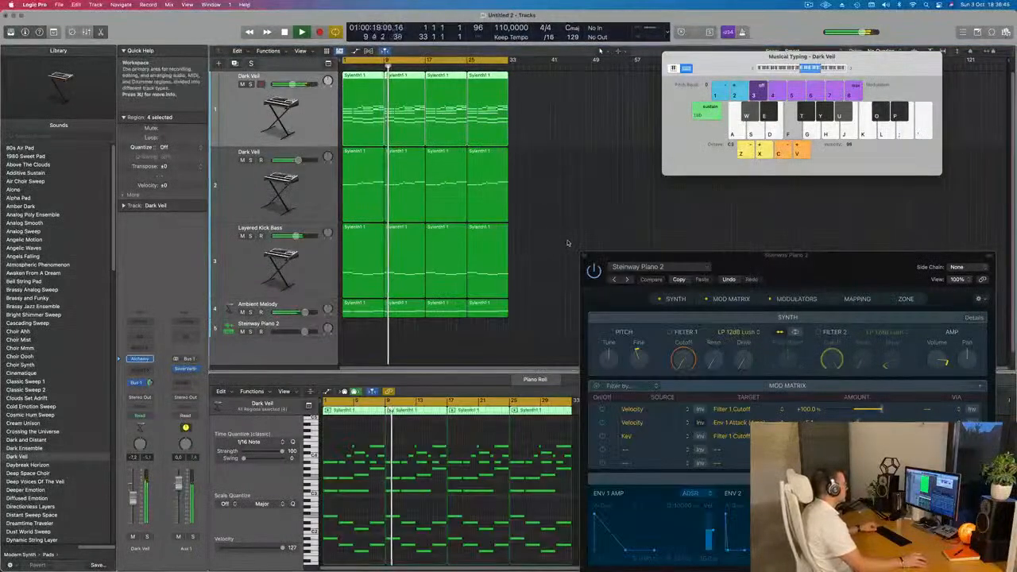
- Repeat the sixteen regions on all four tracks once, extending the arrangement to bar 65
scroll(549, 232, "down", 3)
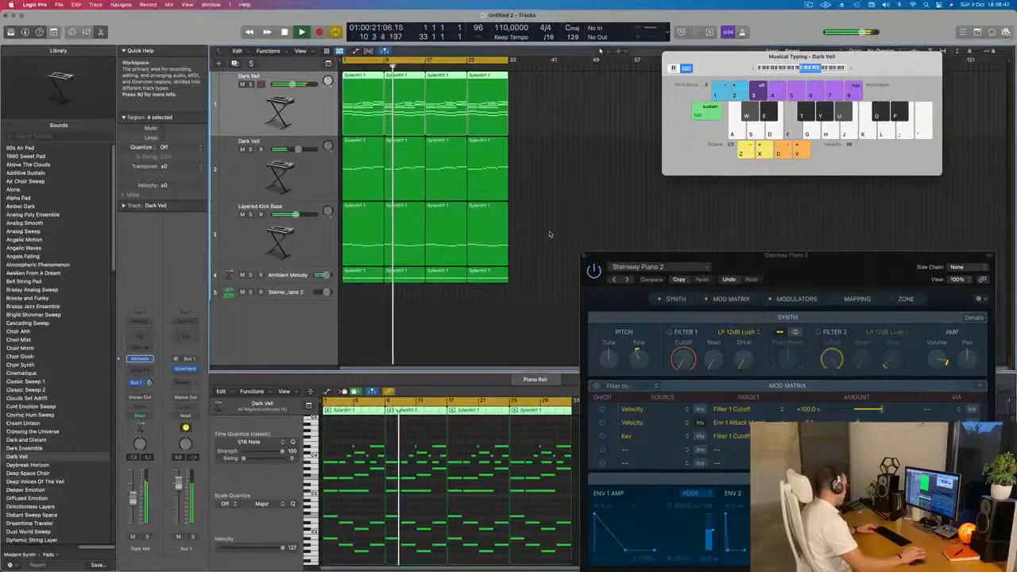
key("super+r")
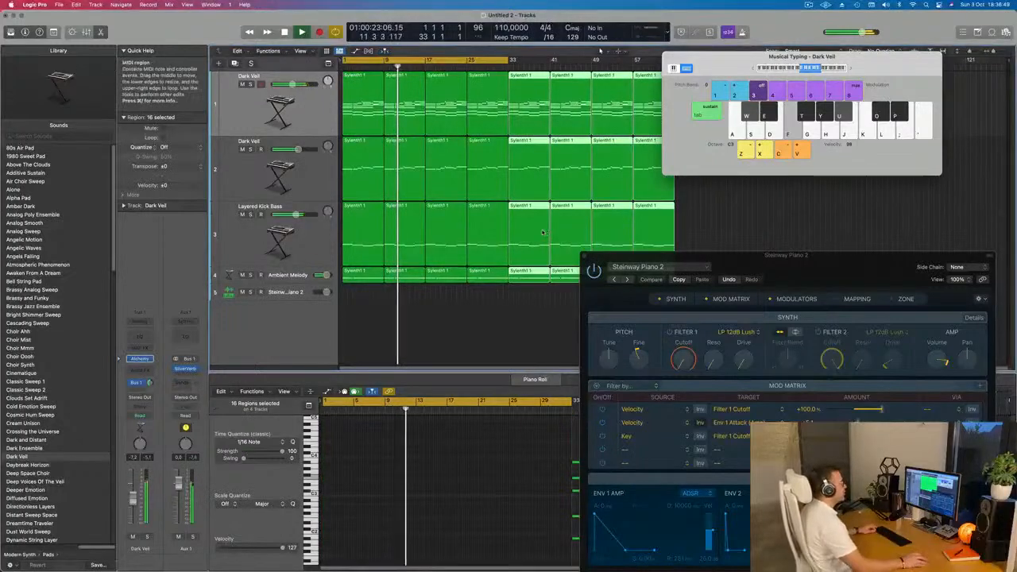
- Move the Musical Typing keyboard aside and extend the cycle range to end at bar 65
left_click_drag(798, 68, 868, 118)
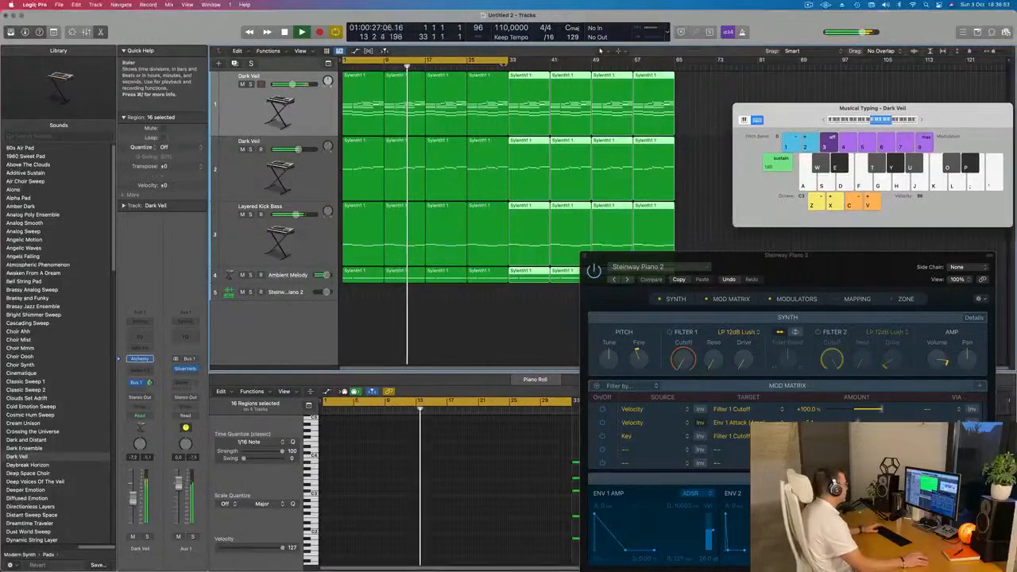
left_click_drag(509, 61, 675, 75)
left_click(314, 116)
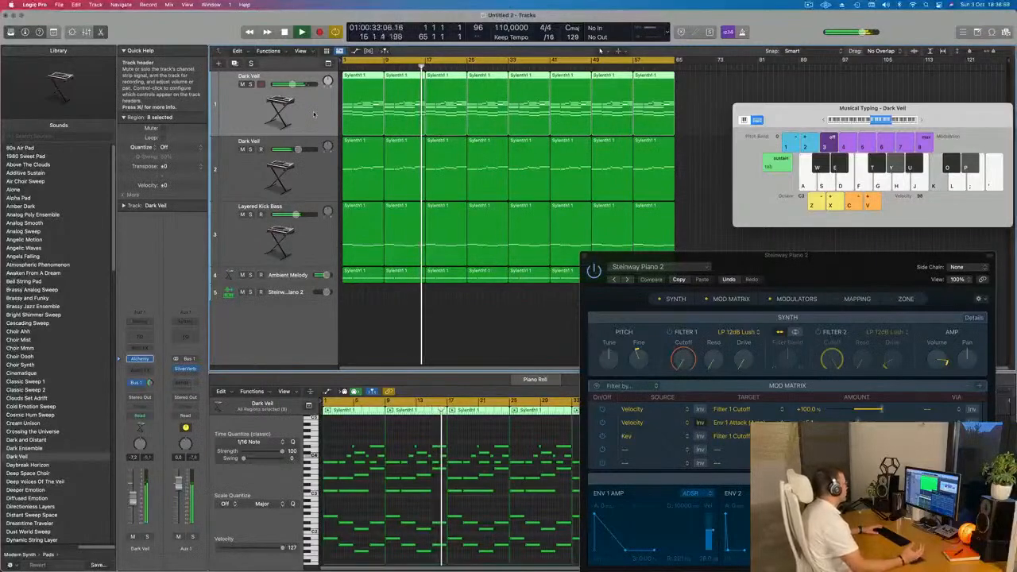
- Duplicate the Layered Kick Bass track and restart playback from the beginning
left_click(310, 239)
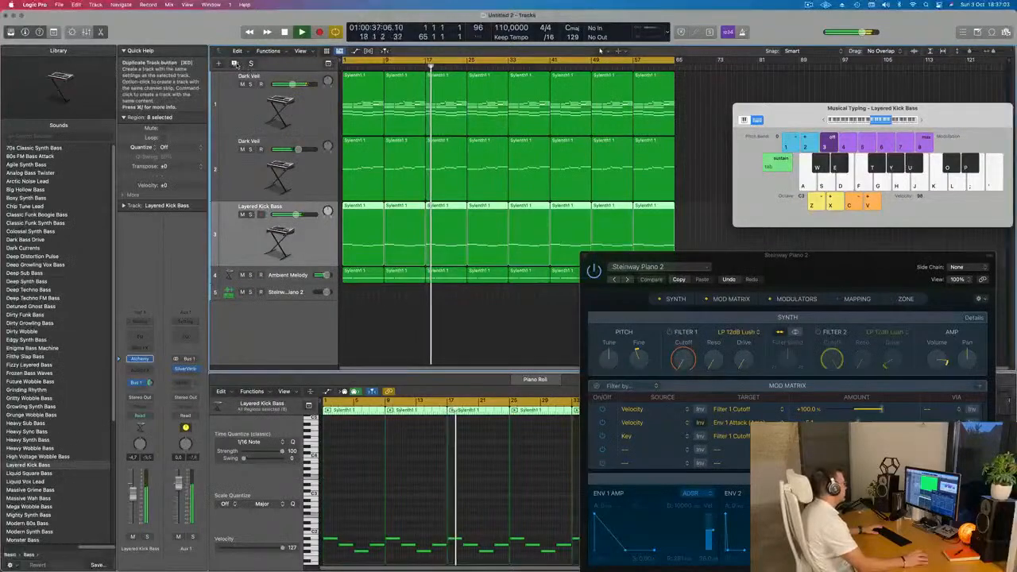
left_click(235, 63)
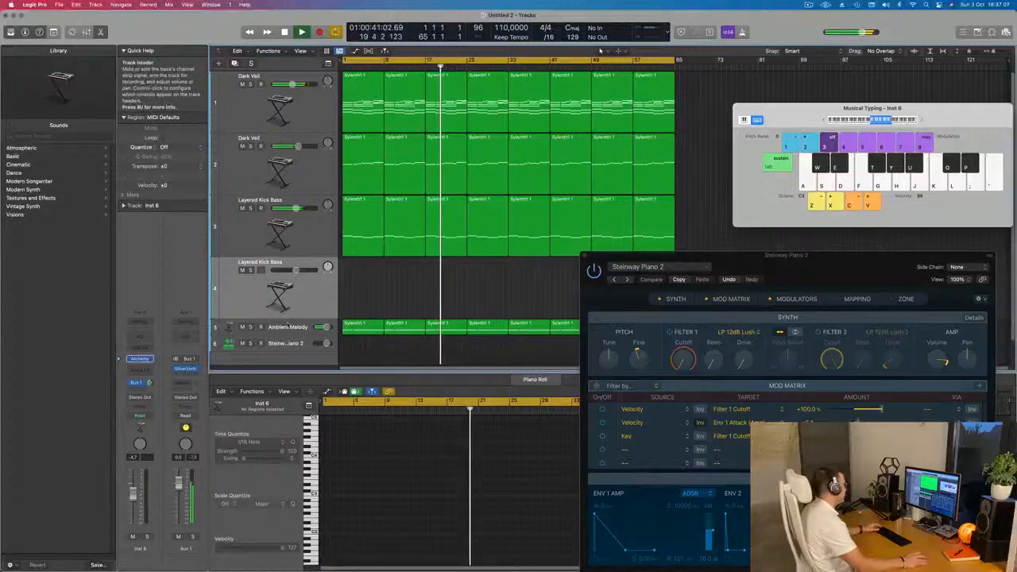
key("Down")
key("Return")
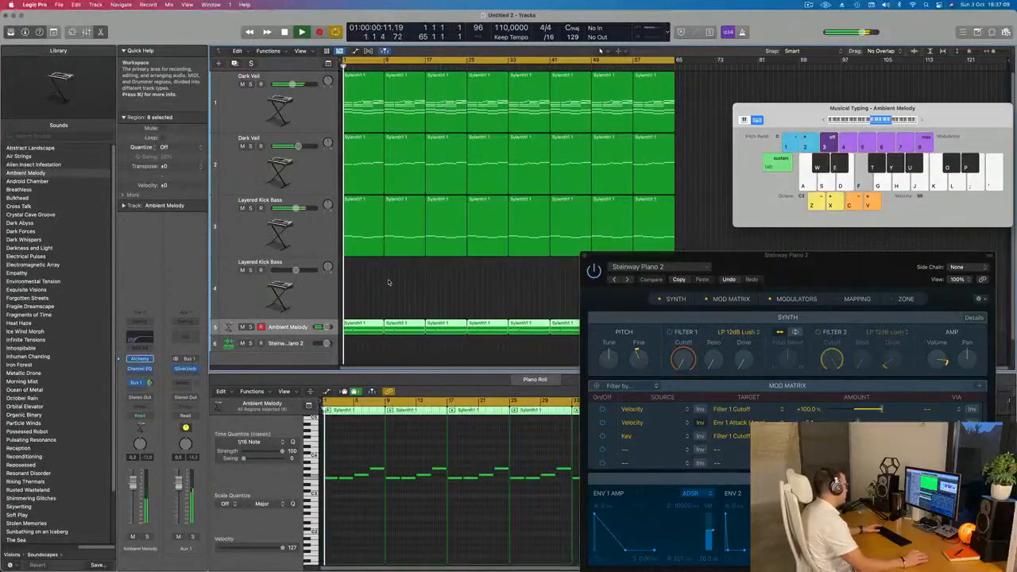
- Open Alchemy on the duplicated bass track and copy the first Layered Kick Bass region onto that track
left_click(365, 232)
left_click(301, 230)
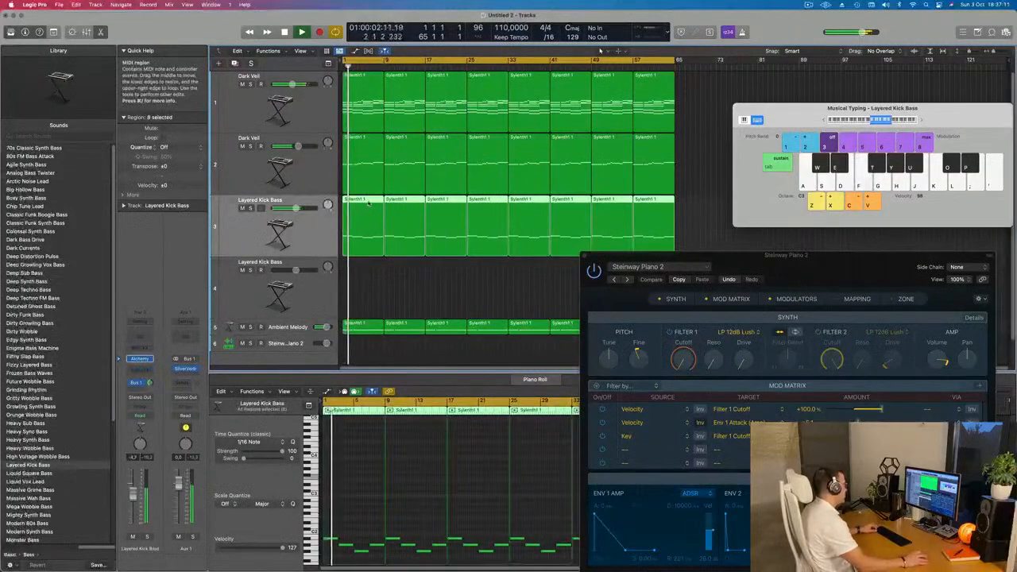
left_click(317, 301)
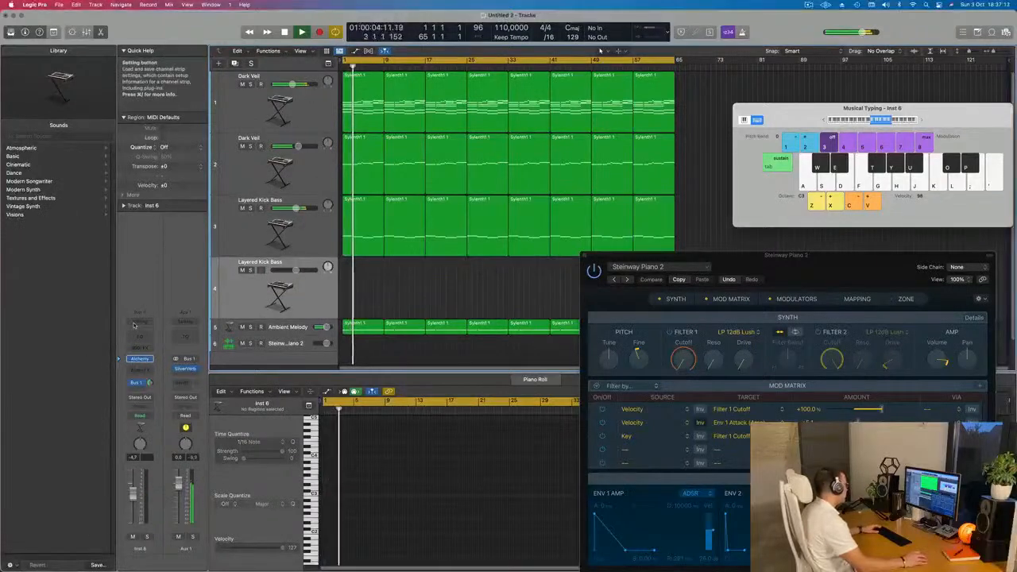
left_click(140, 358)
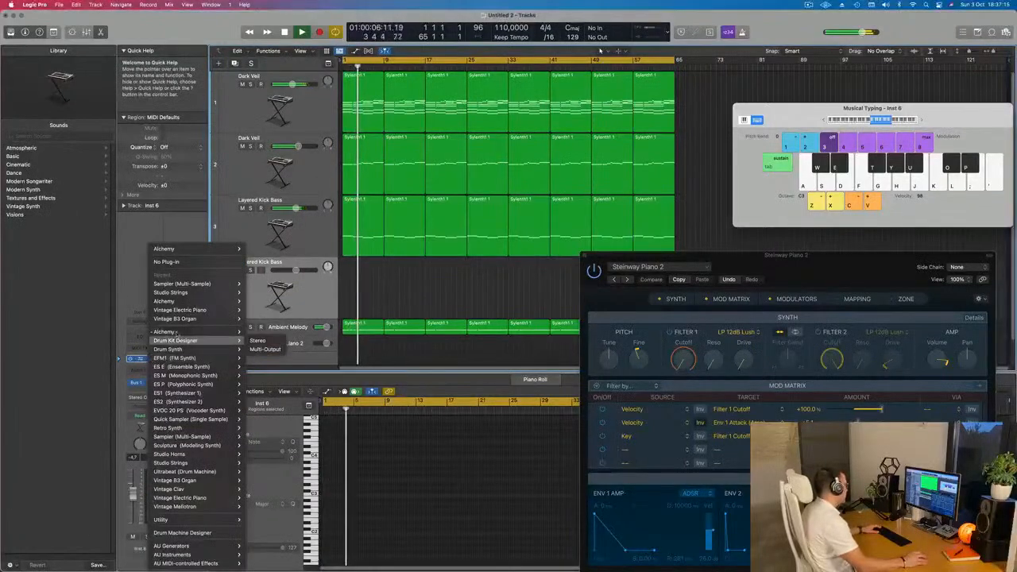
left_click(164, 227)
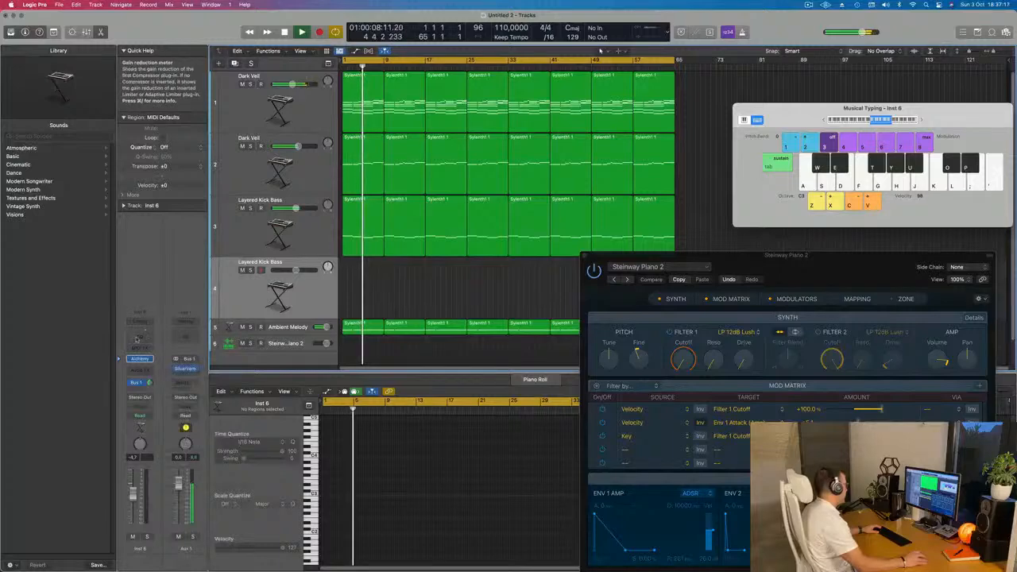
left_click(141, 360)
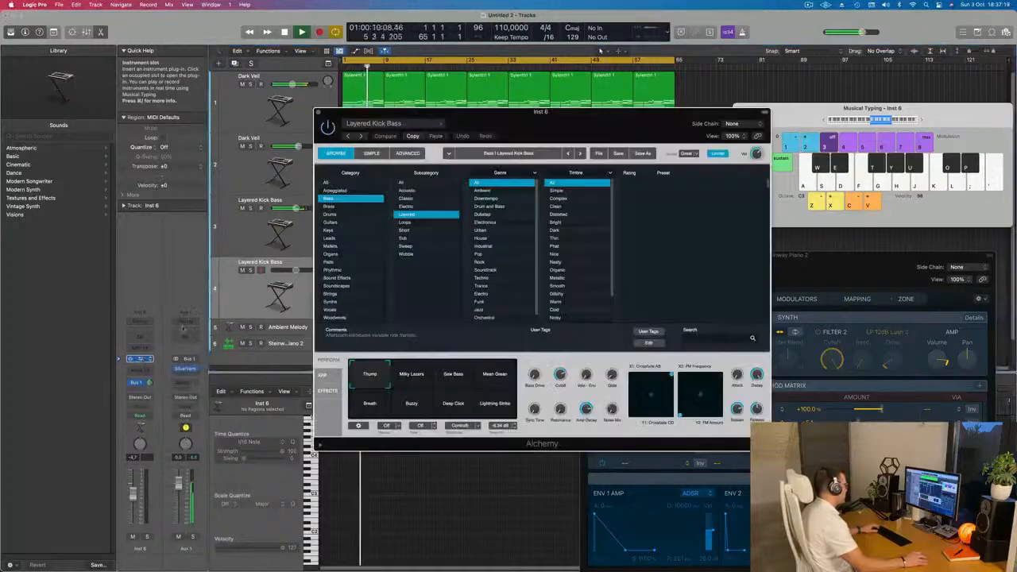
left_click_drag(498, 113, 956, 129)
left_click_drag(364, 216, 363, 270)
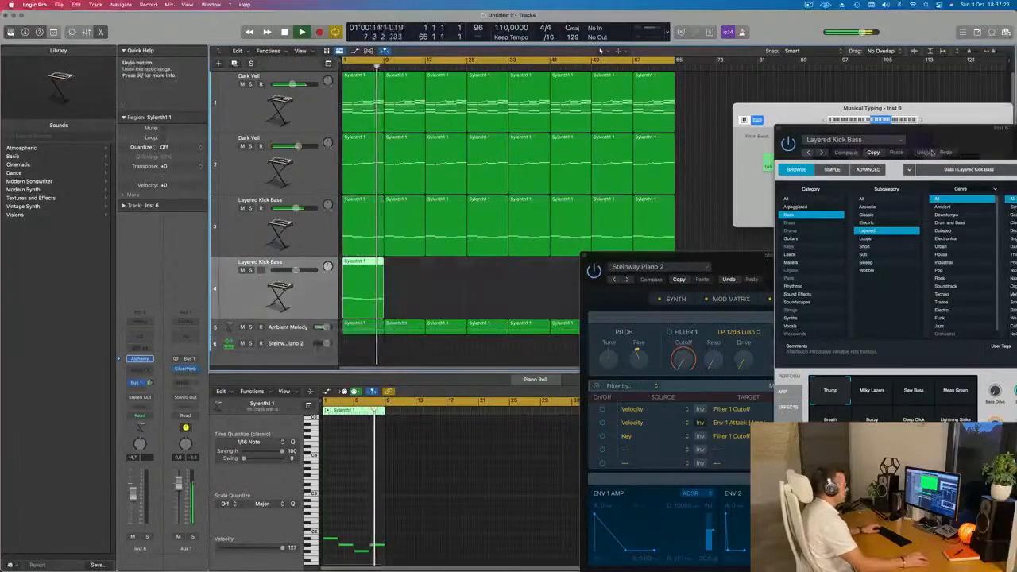
- Filter the duplicate track's Alchemy presets by the Brass category and load the Out Of Touch preset
left_click_drag(949, 137, 609, 147)
left_click(453, 209)
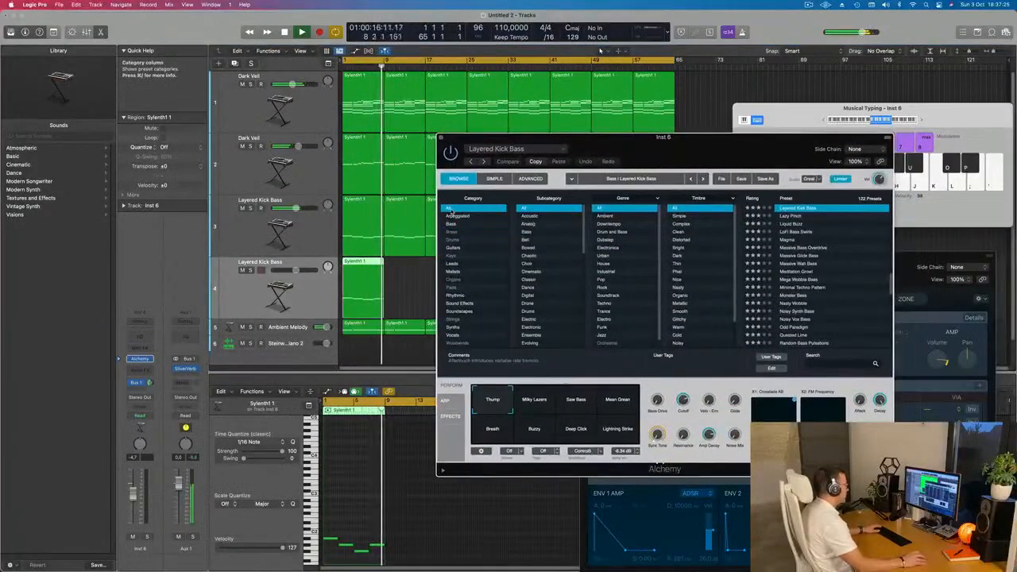
left_click_drag(705, 163, 514, 158)
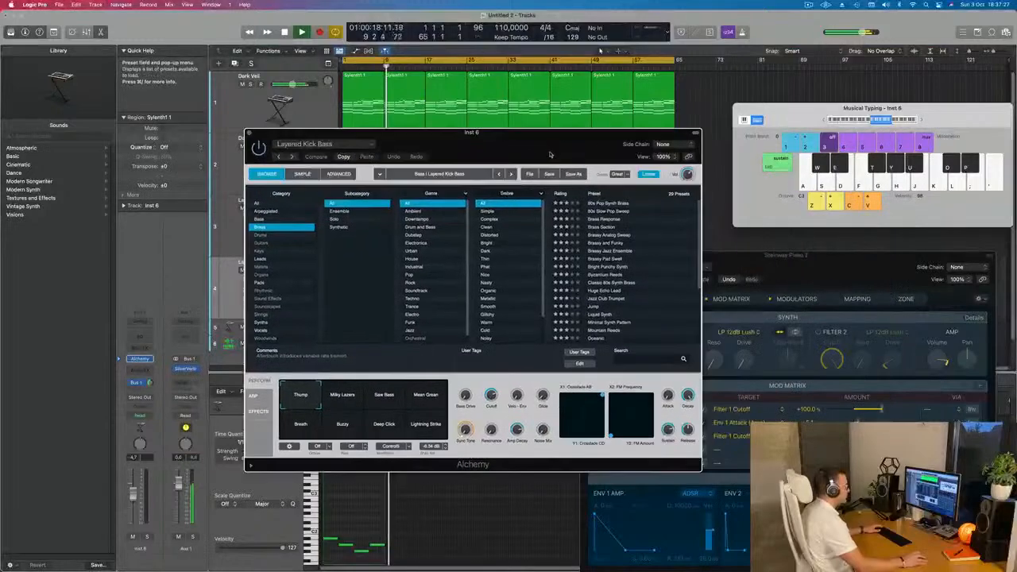
scroll(631, 220, "down", 5)
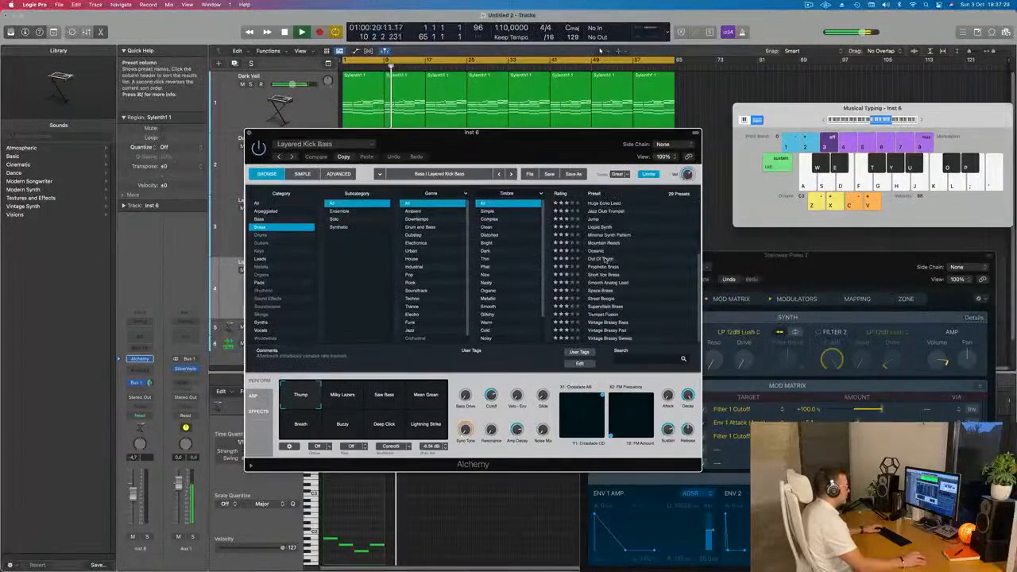
left_click(605, 260)
left_click_drag(545, 141, 767, 128)
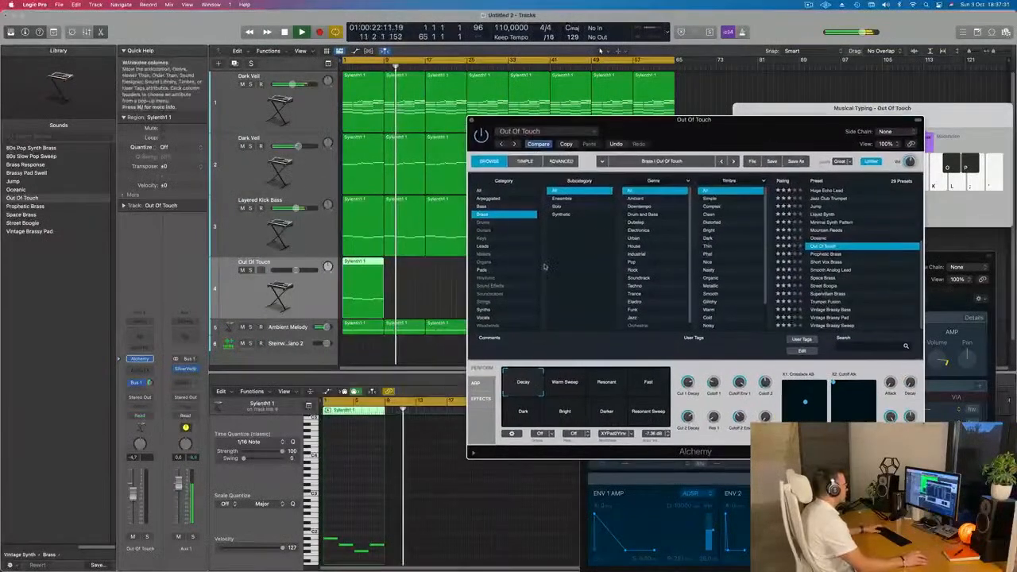
- Restart playback from the beginning and raise the Out Of Touch track's volume slightly
key("Return")
left_click(258, 294)
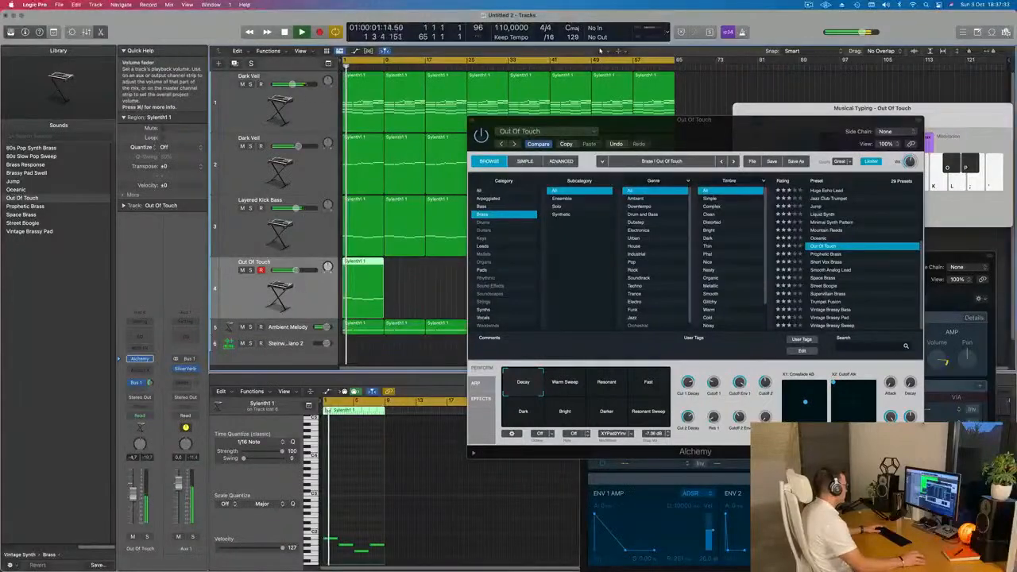
key("space")
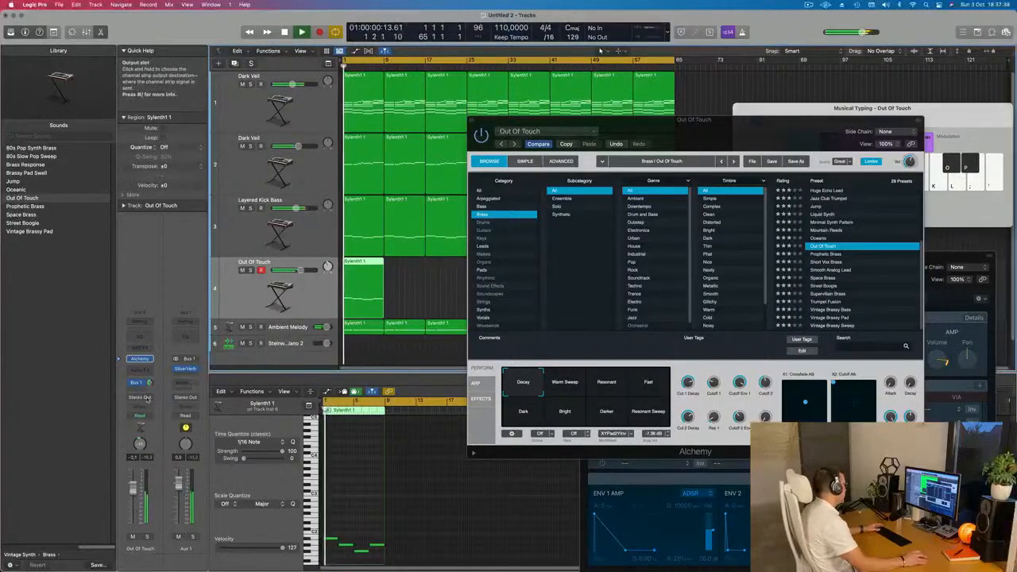
- Insert the Ensemble modulation effect on the Out Of Touch track and set its output mix to 50%
left_click(147, 370)
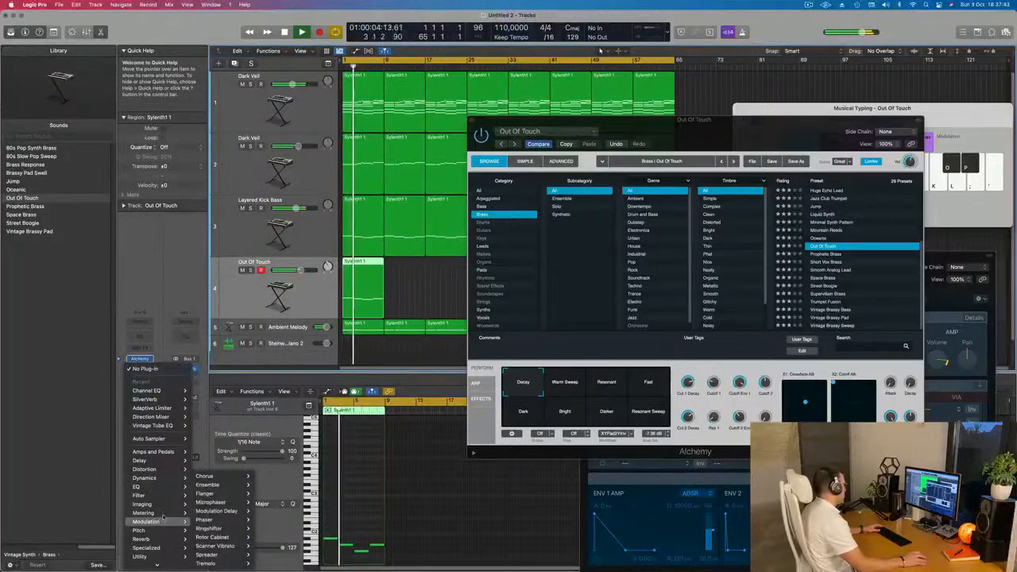
mouse_move(164, 522)
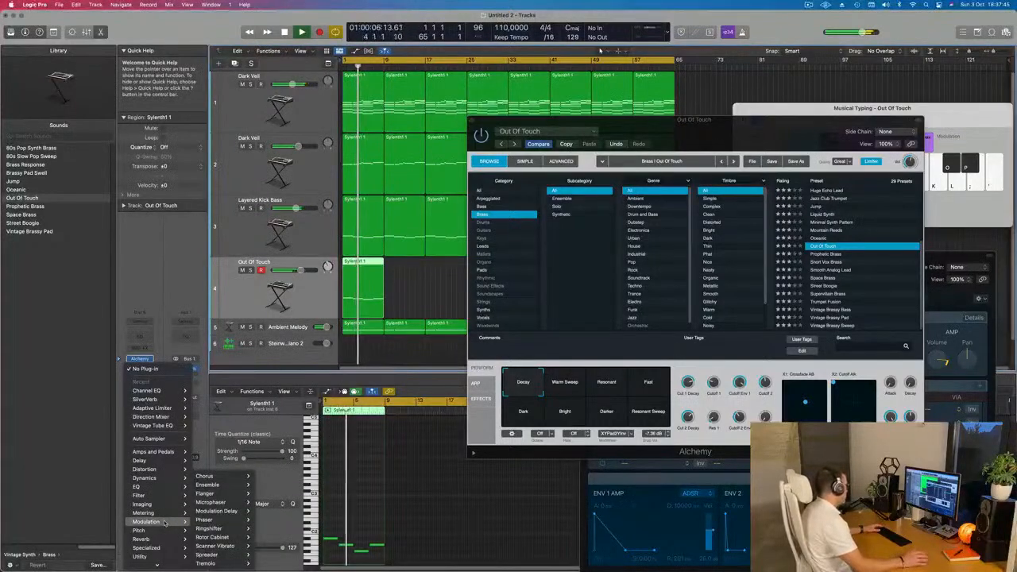
mouse_move(224, 485)
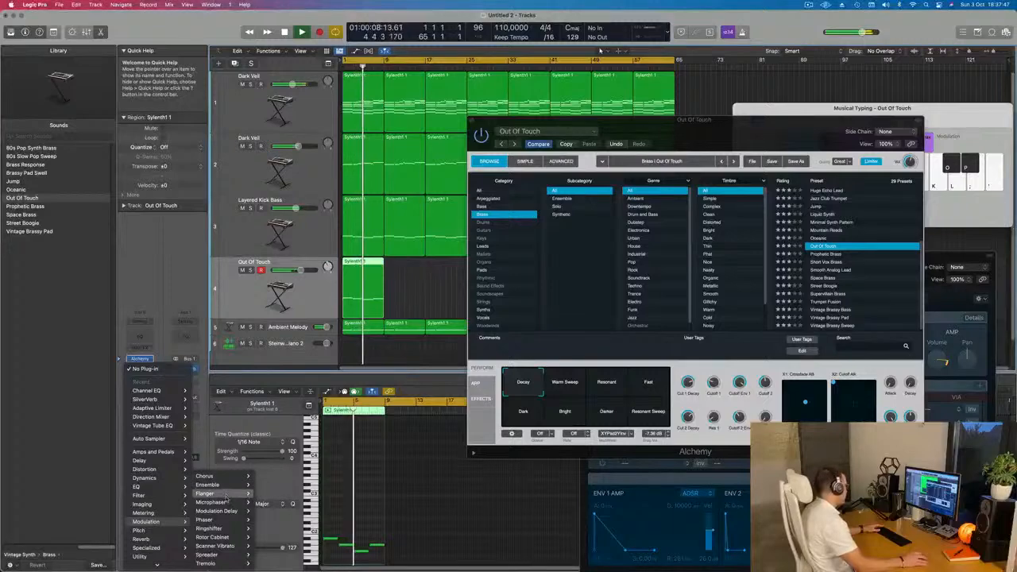
left_click(265, 485)
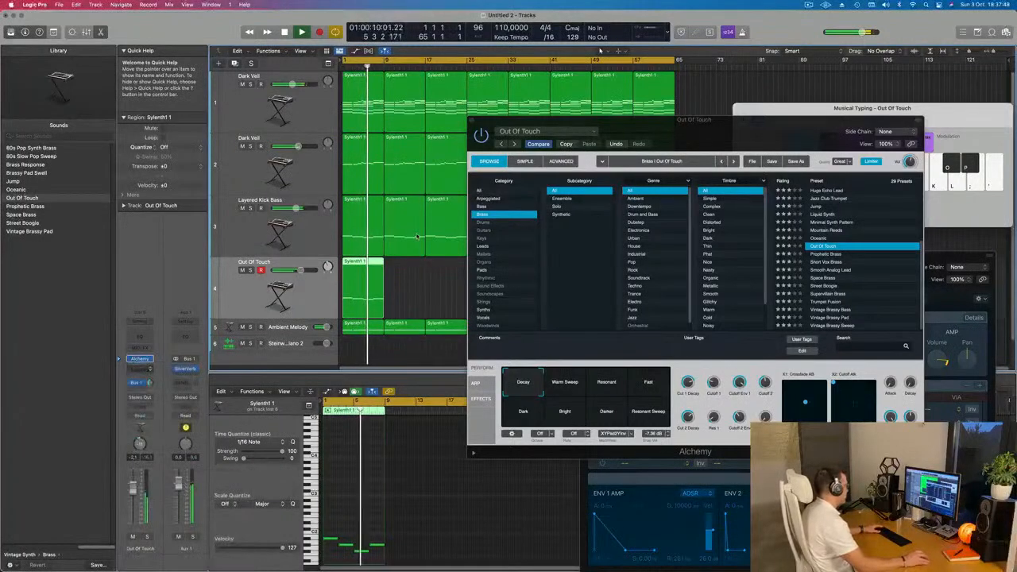
left_click_drag(552, 136, 524, 144)
left_click_drag(595, 347, 596, 326)
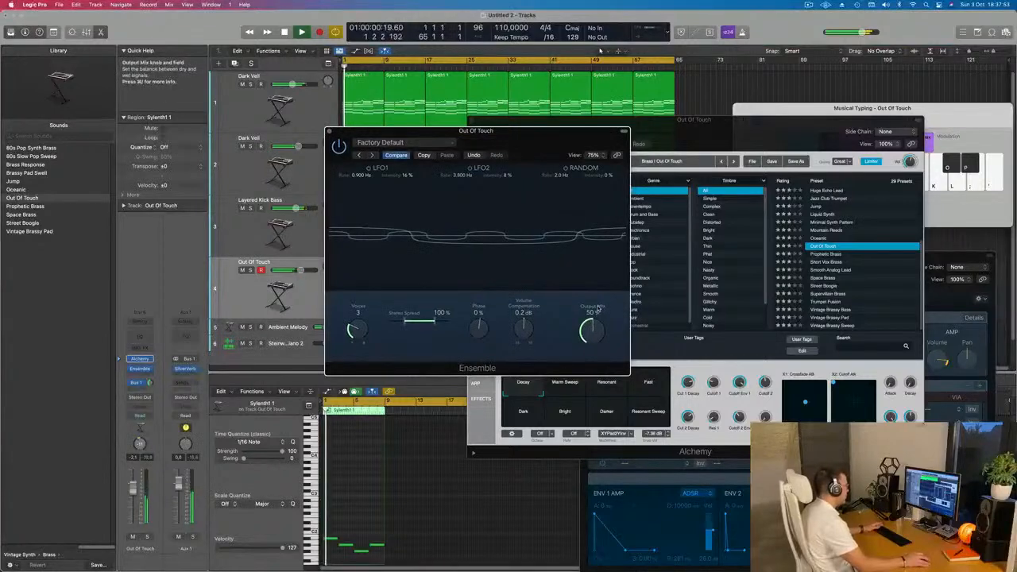
- Audition Ensemble presets up to Symphonic 5 Voice while raising the Out Of Touch track's volume to 2.2 dB
left_click(373, 155)
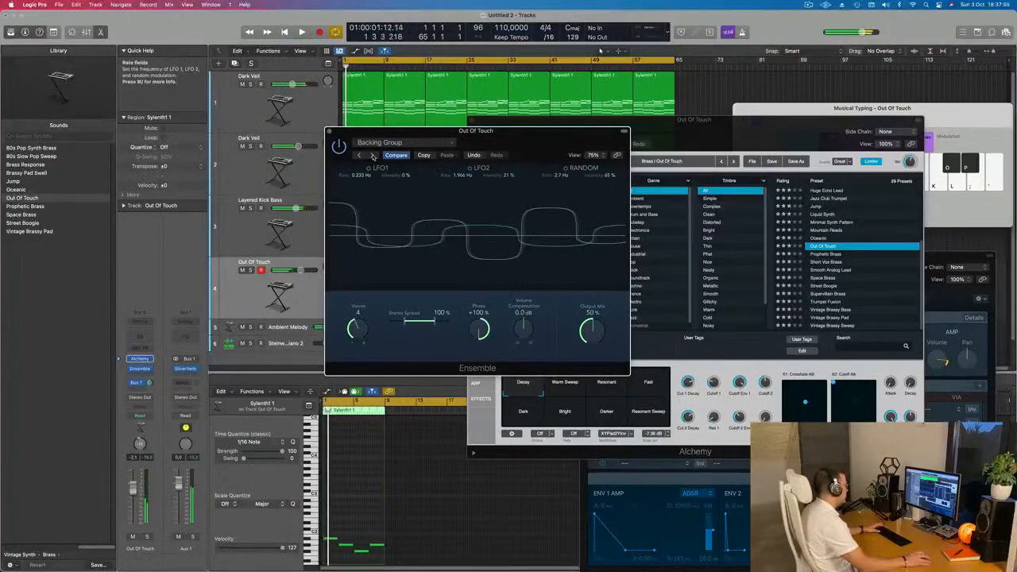
left_click(372, 156)
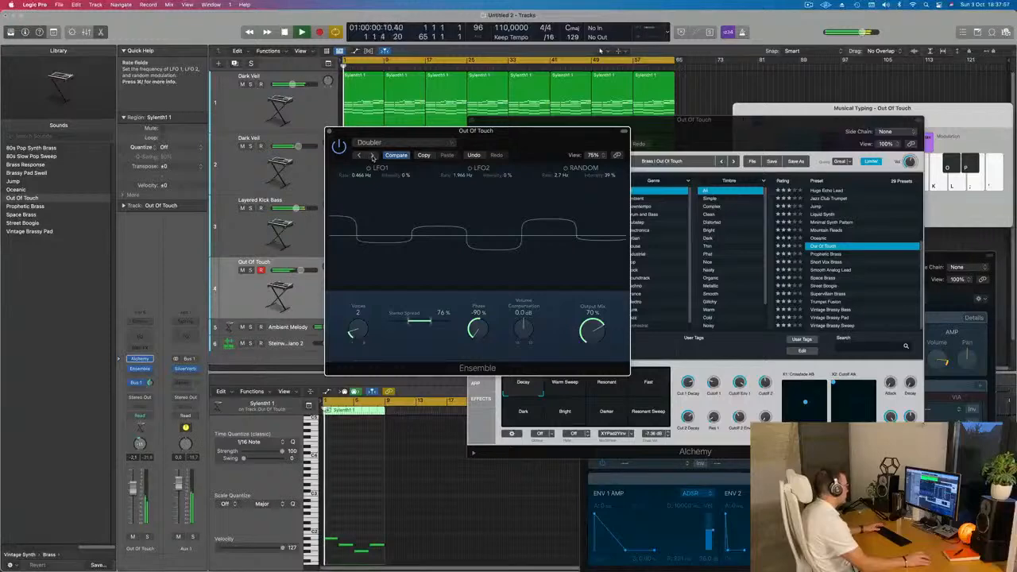
left_click(373, 156)
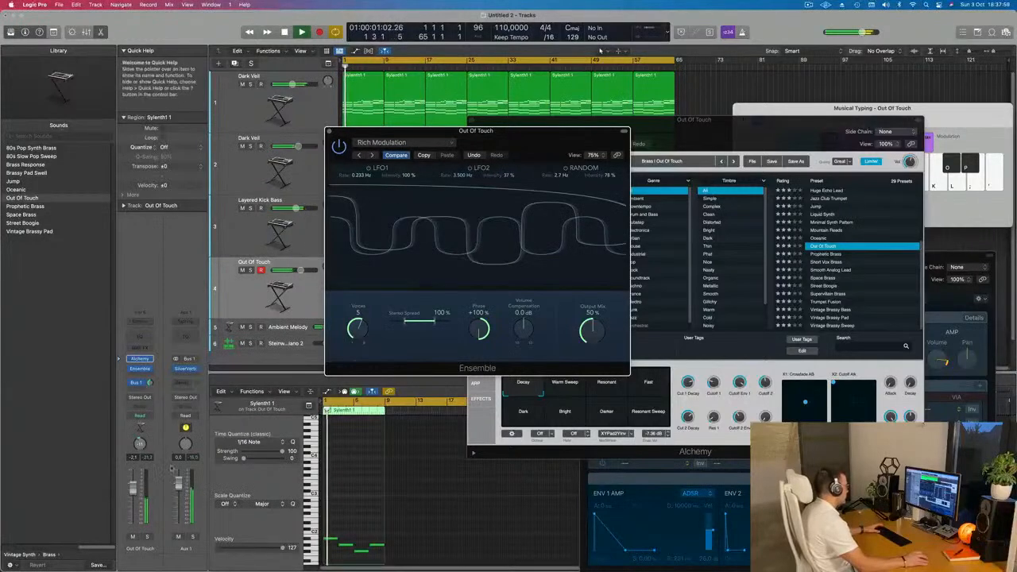
left_click_drag(136, 479, 135, 477)
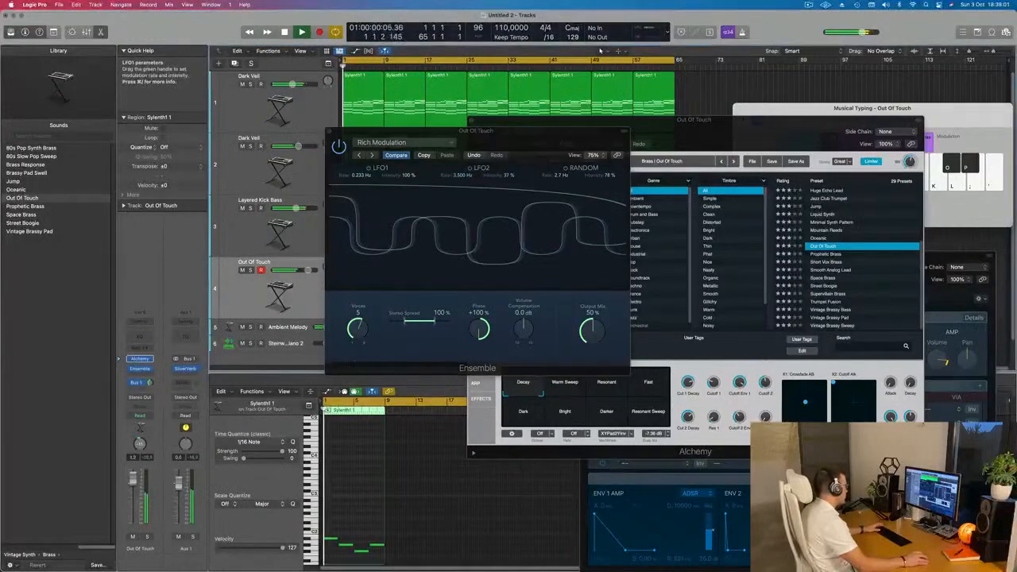
left_click(374, 156)
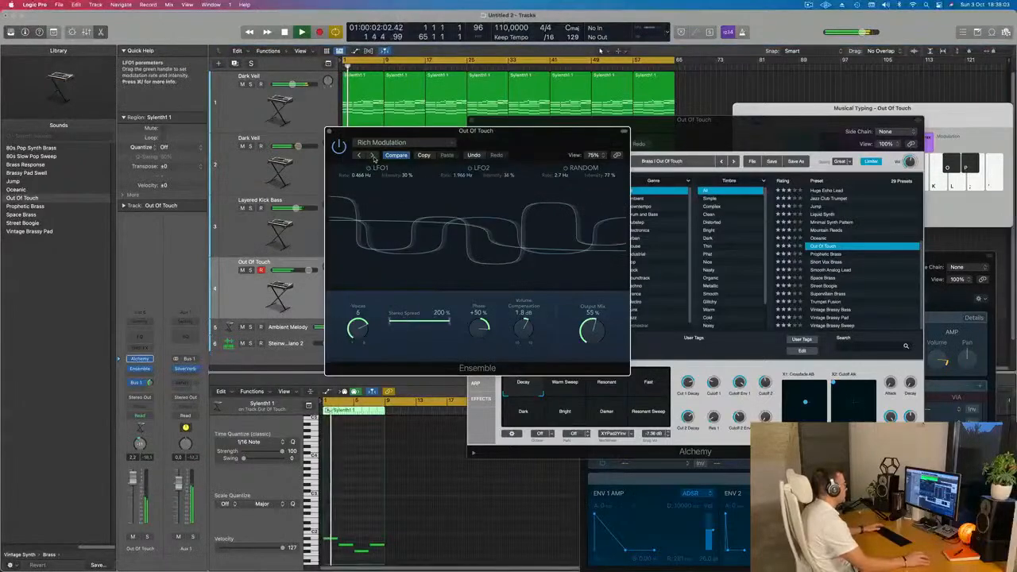
left_click(373, 156)
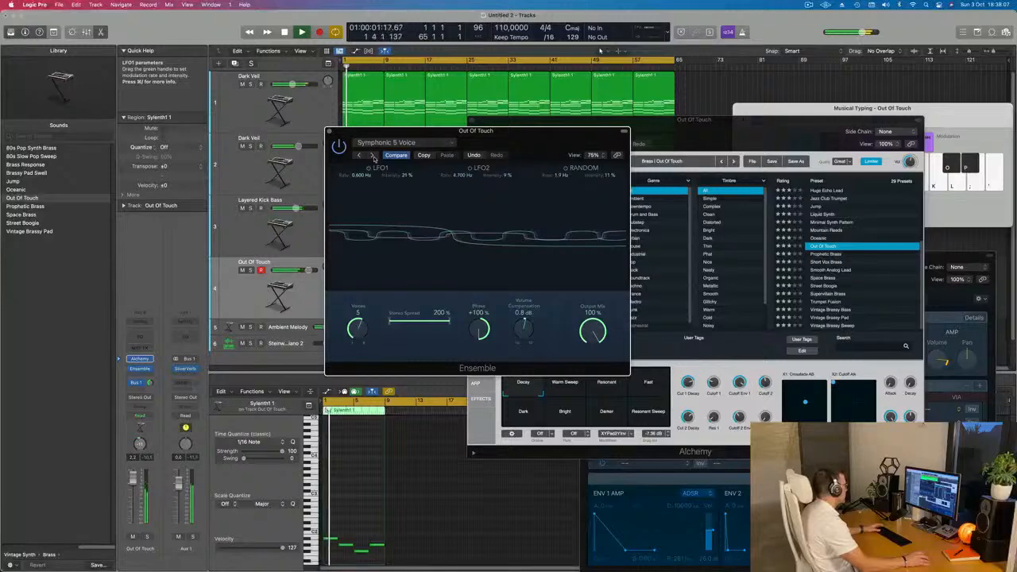
- Move the Ensemble window aside and audition its Vintage Dimension, Backing Group and Doubler presets during playback
left_click_drag(504, 144, 554, 210)
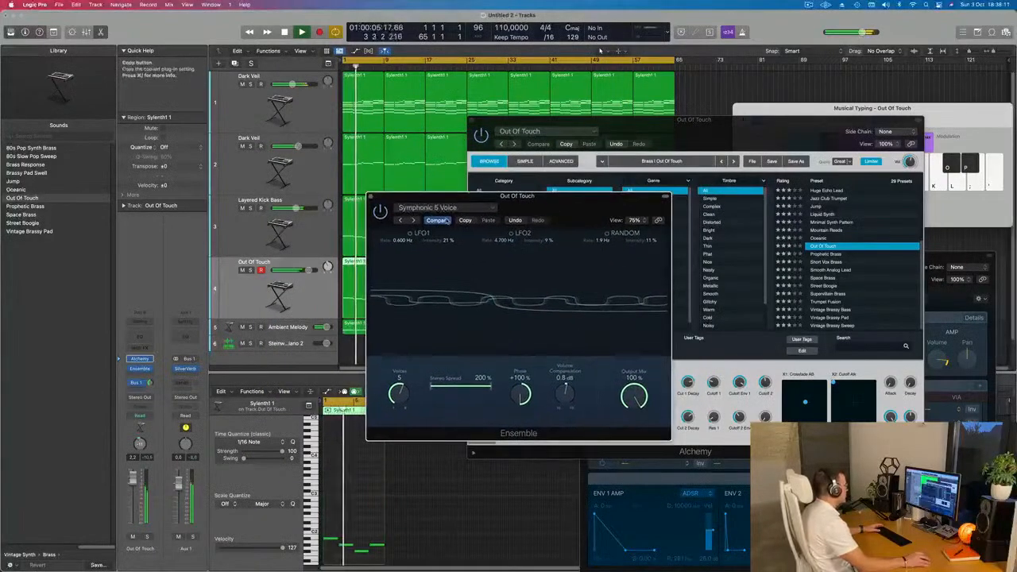
left_click(414, 220)
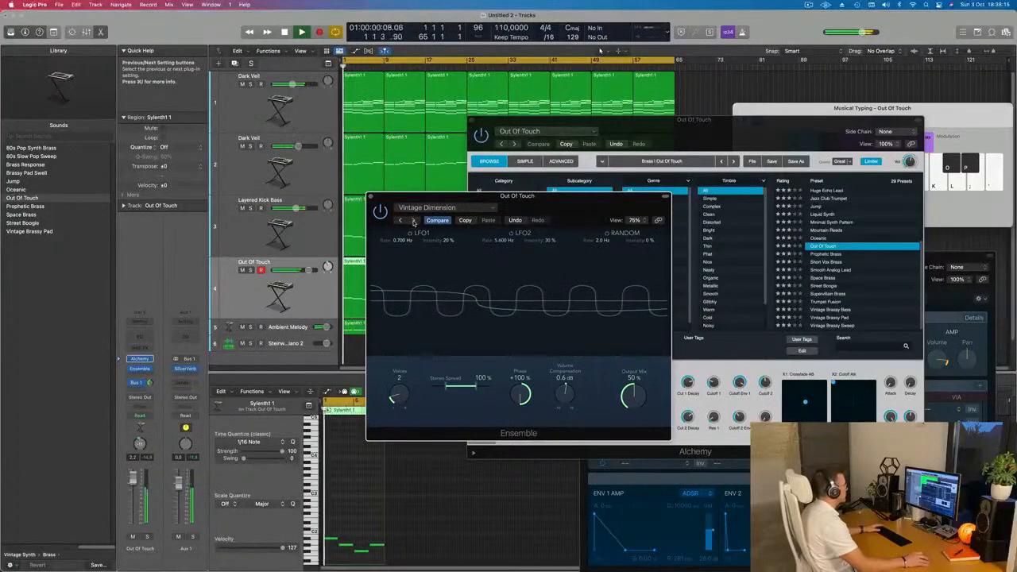
left_click(413, 221)
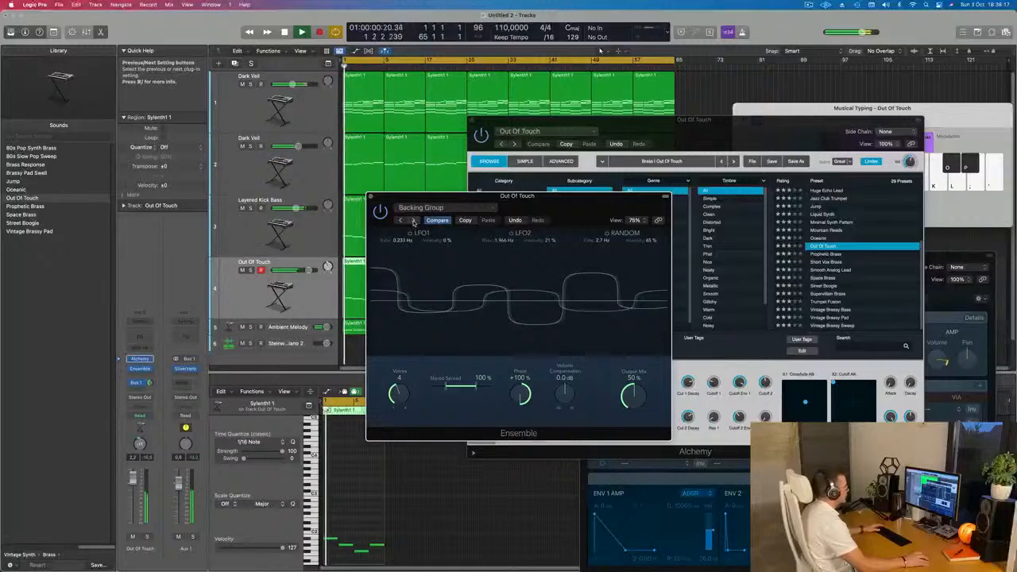
left_click(413, 221)
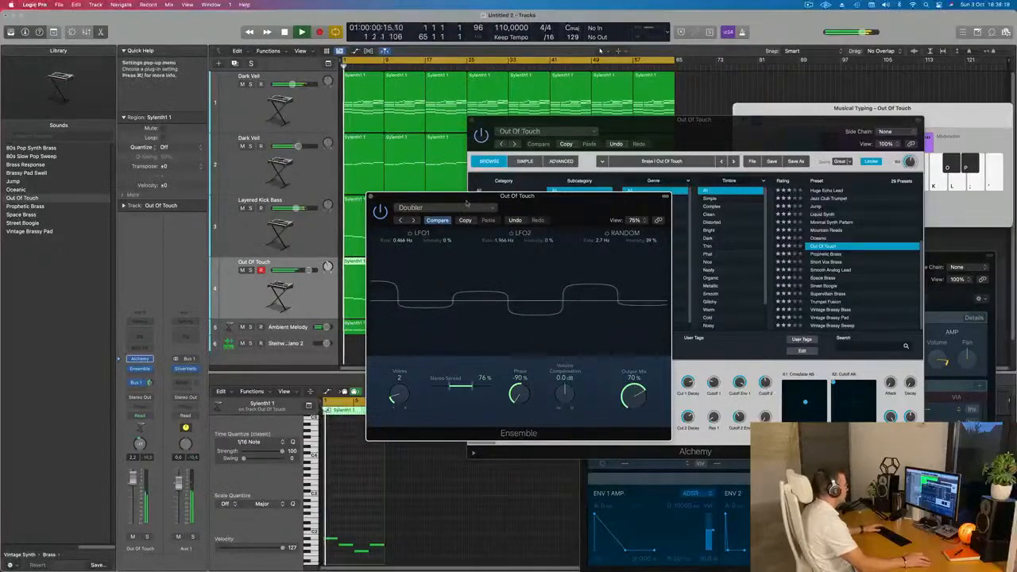
- Replace the Ensemble effect on the Out Of Touch track with a stereo Chorus
left_click(140, 369)
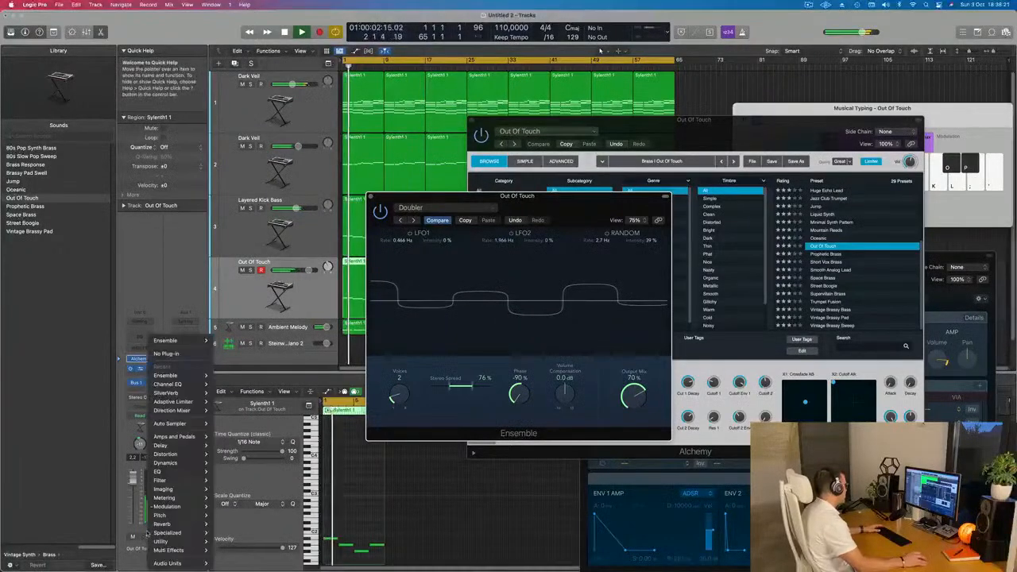
mouse_move(167, 507)
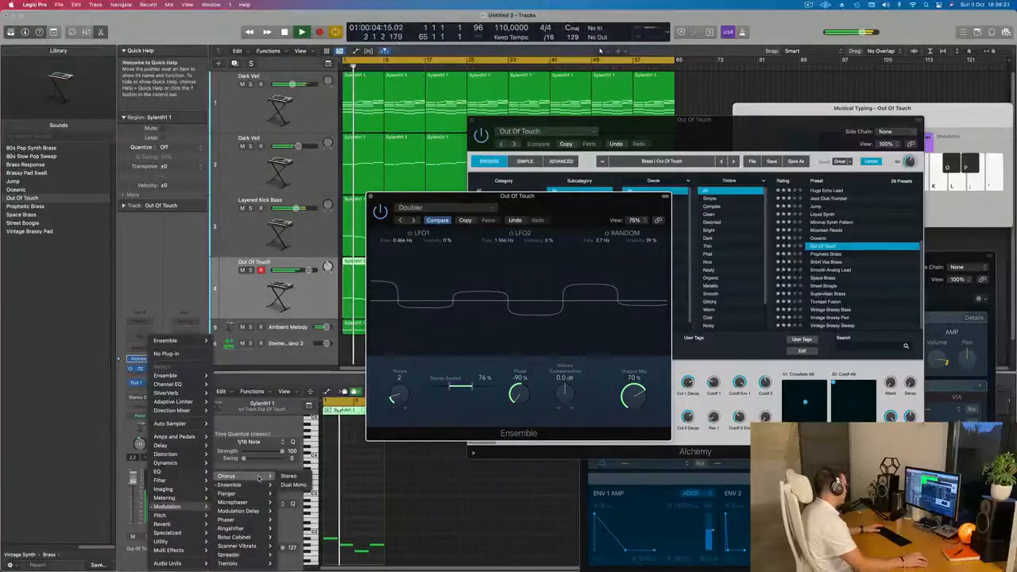
left_click(288, 477)
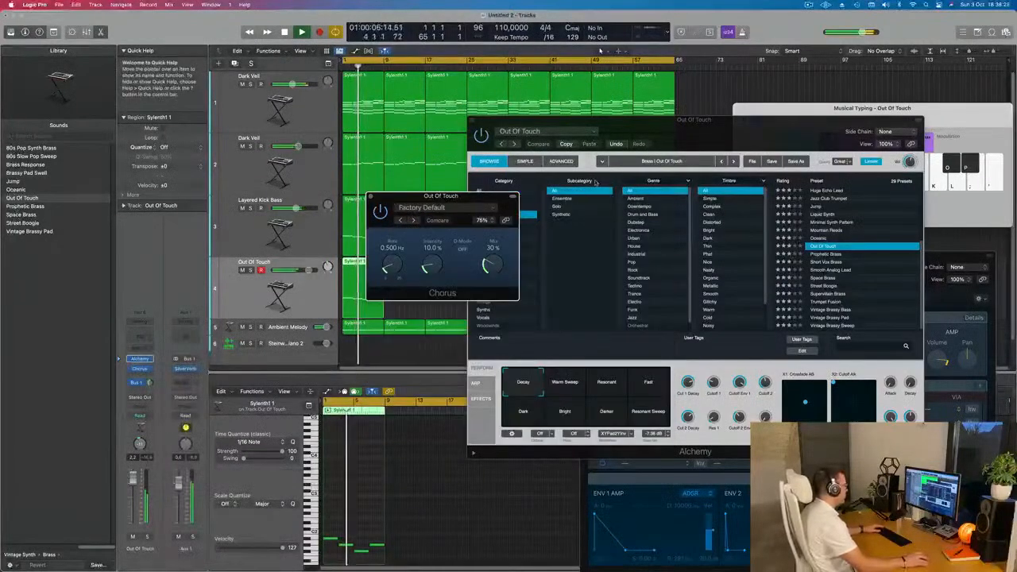
- Load the Mega Wide Chorus preset in the Out Of Touch track's Chorus effect and close its window
left_click_drag(474, 199, 553, 136)
left_click(520, 144)
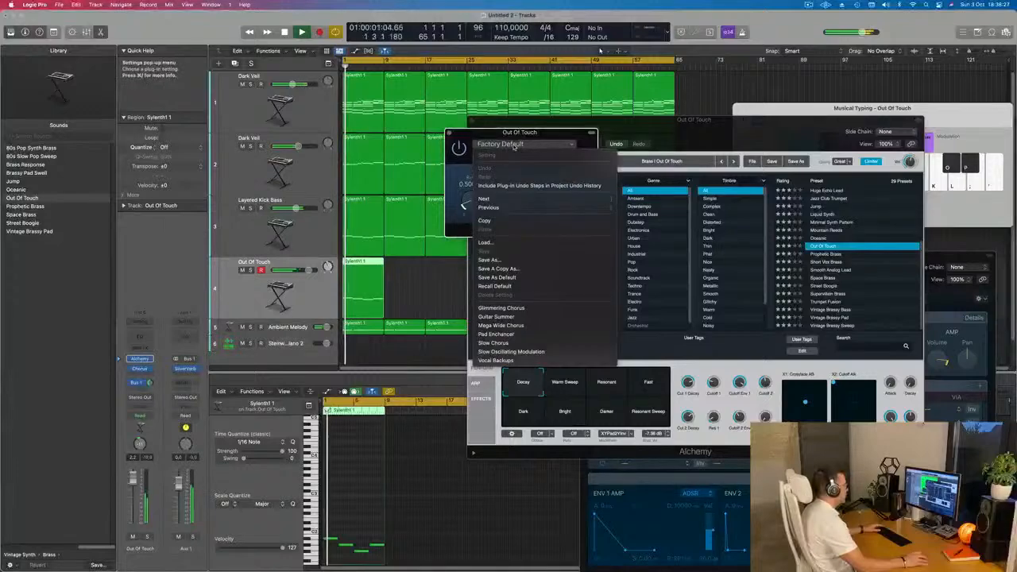
left_click(521, 324)
mouse_move(544, 137)
left_mouse_down()
mouse_move(477, 116)
mouse_move(559, 124)
left_mouse_up()
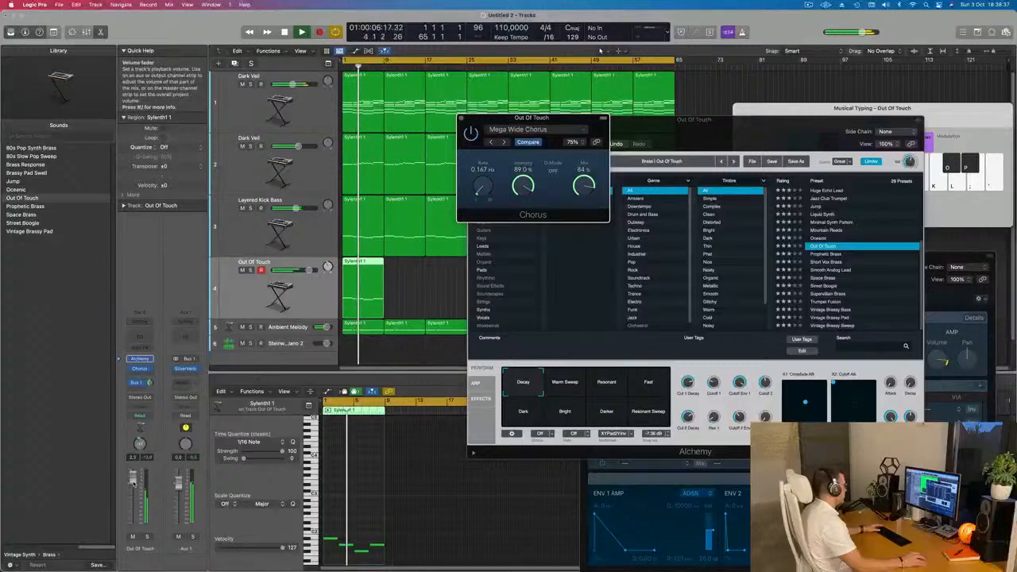
left_click(632, 125)
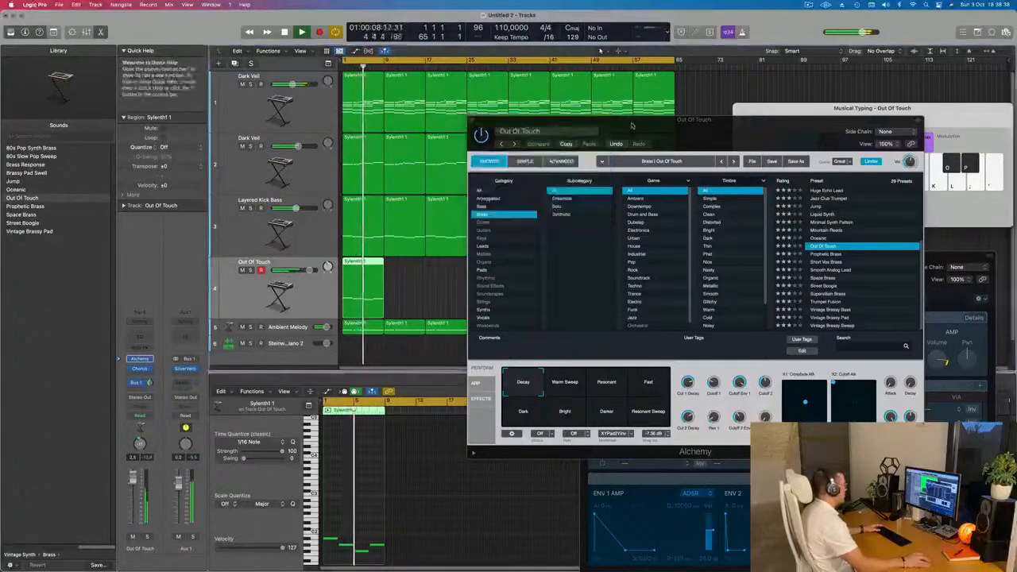
- Move the Alchemy window off the arrangement and repeat the Out Of Touch region back to back up to bar 57
left_click_drag(632, 126, 801, 153)
left_click(347, 495)
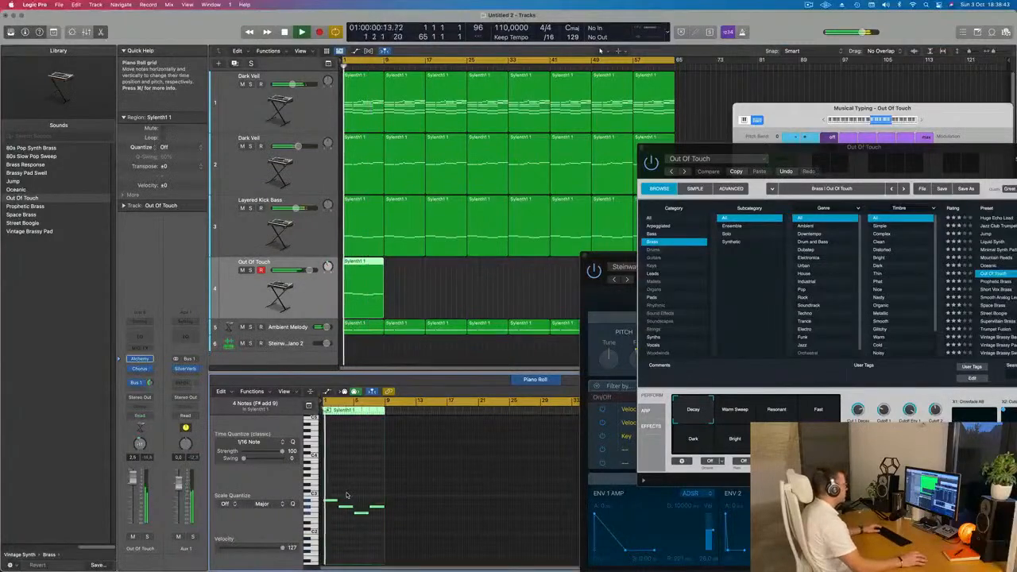
left_click(374, 281)
key("super+r")
key("super+r")
key("super+r")
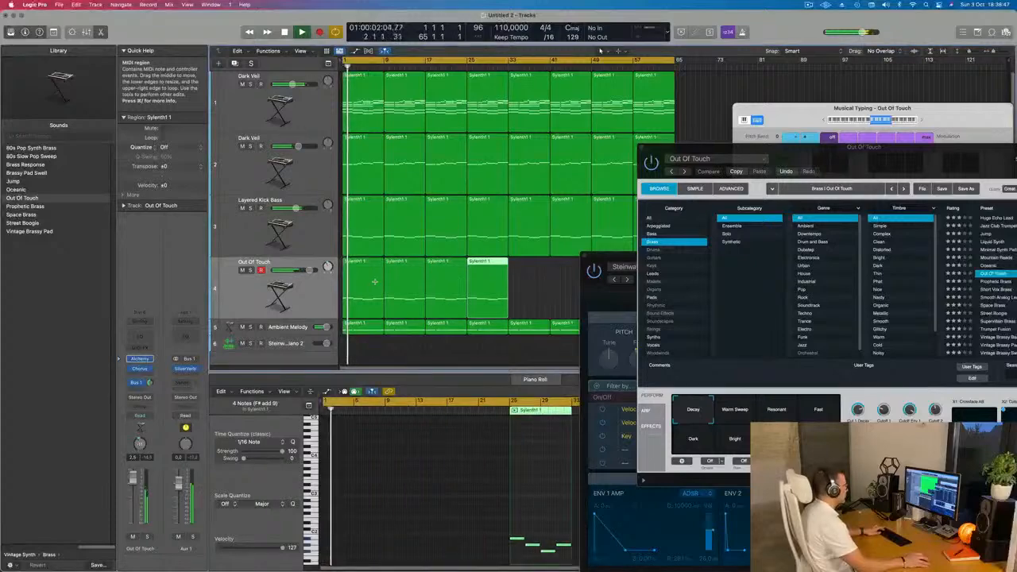
key("super+r")
key("super+r")
- Move the Alchemy window clear of the regions, then name and colour all regions in the arrangement by their tracks
left_click_drag(757, 148, 843, 256)
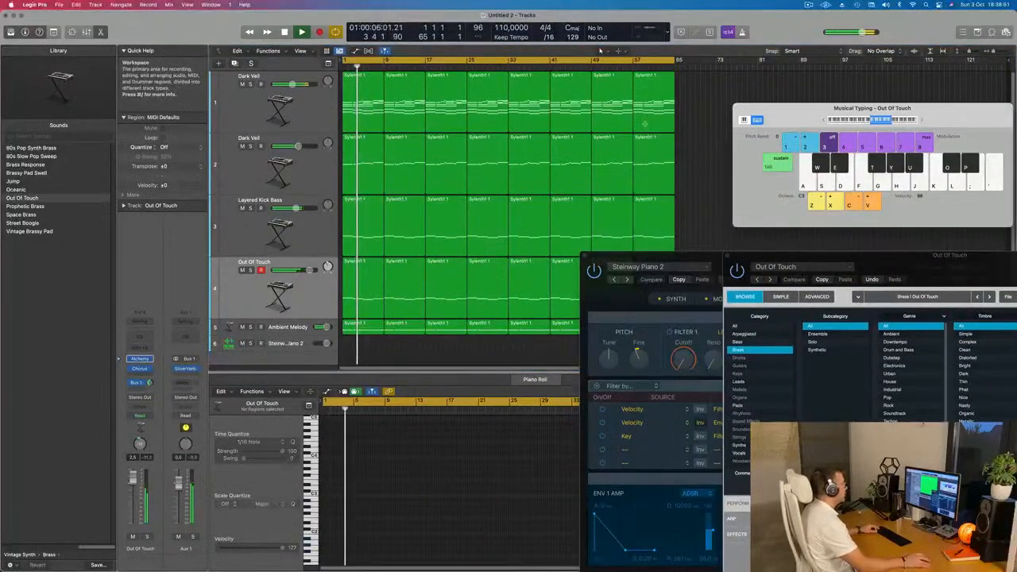
key("super+a")
right_click(584, 101)
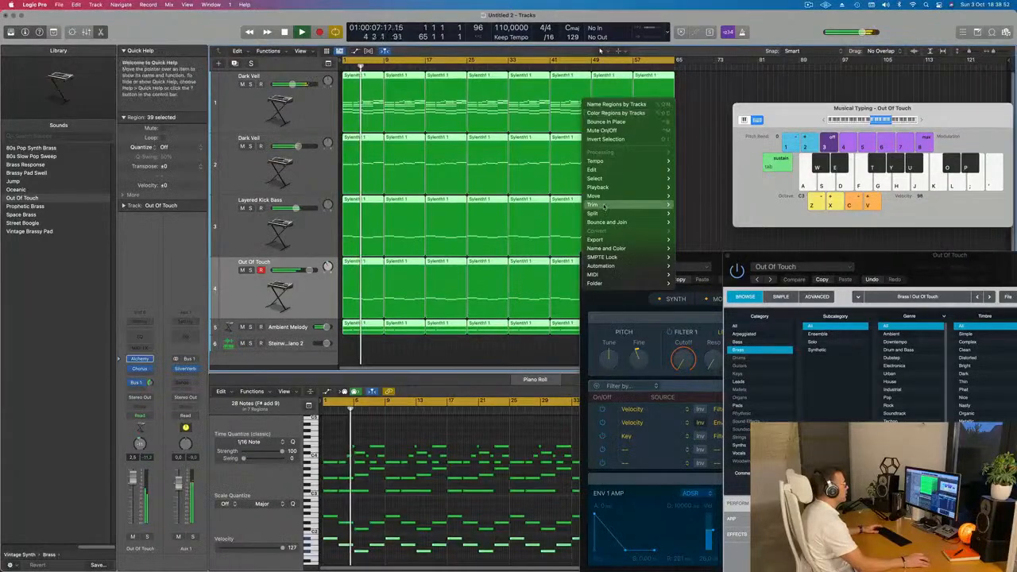
left_click(616, 104)
right_click(569, 138)
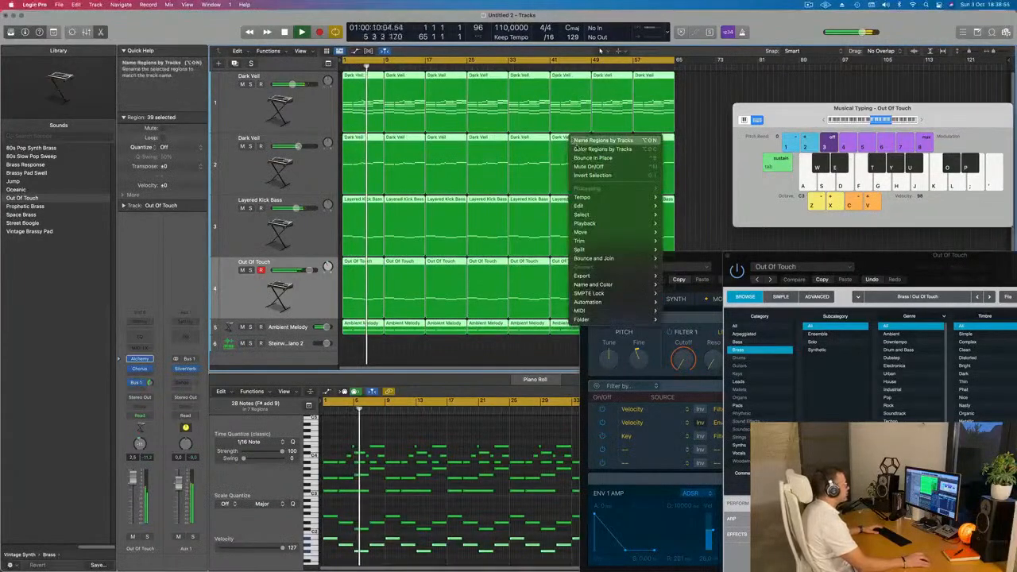
left_click(608, 149)
- Repeat the last Out Of Touch region once more to fill the track up to bar 65
key("super+Up")
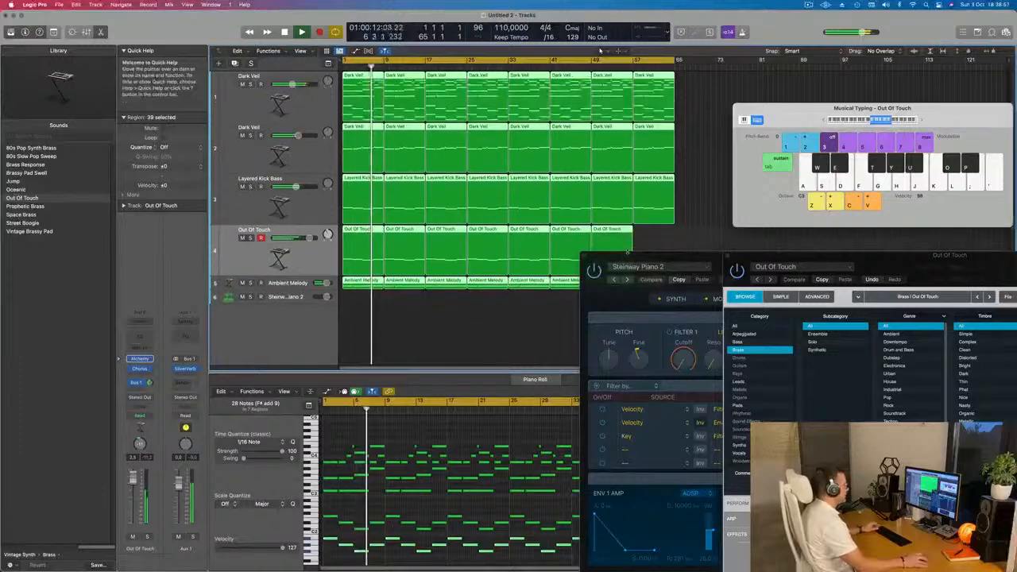
left_click_drag(681, 263, 785, 263)
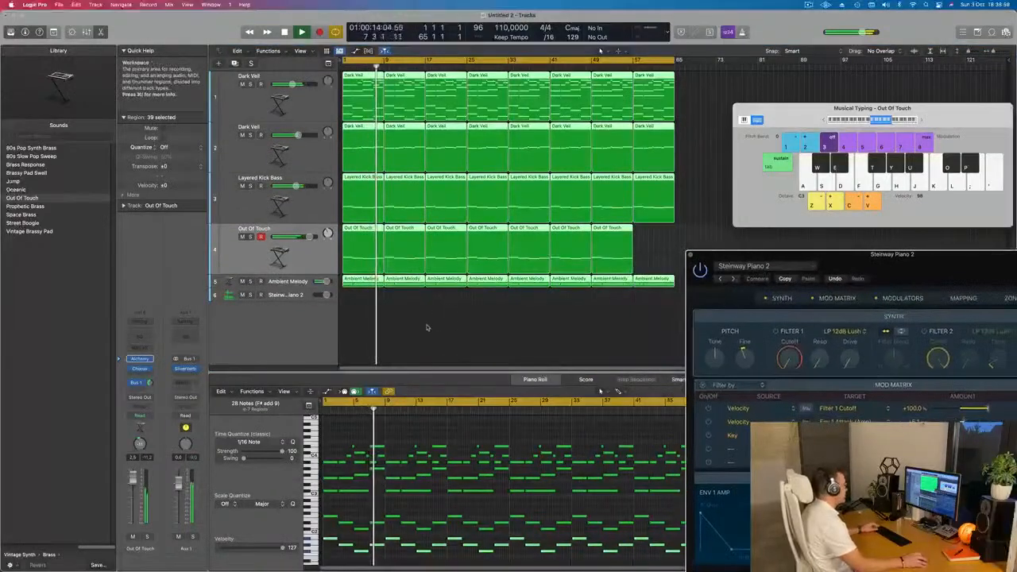
left_click(427, 326)
left_click_drag(670, 239, 617, 252)
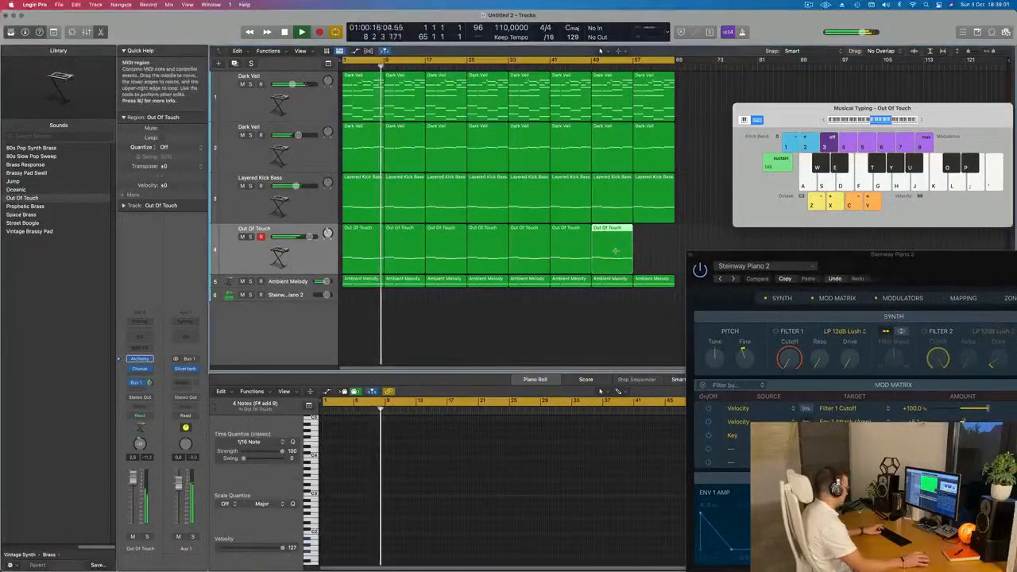
key("super+r")
left_click(403, 324)
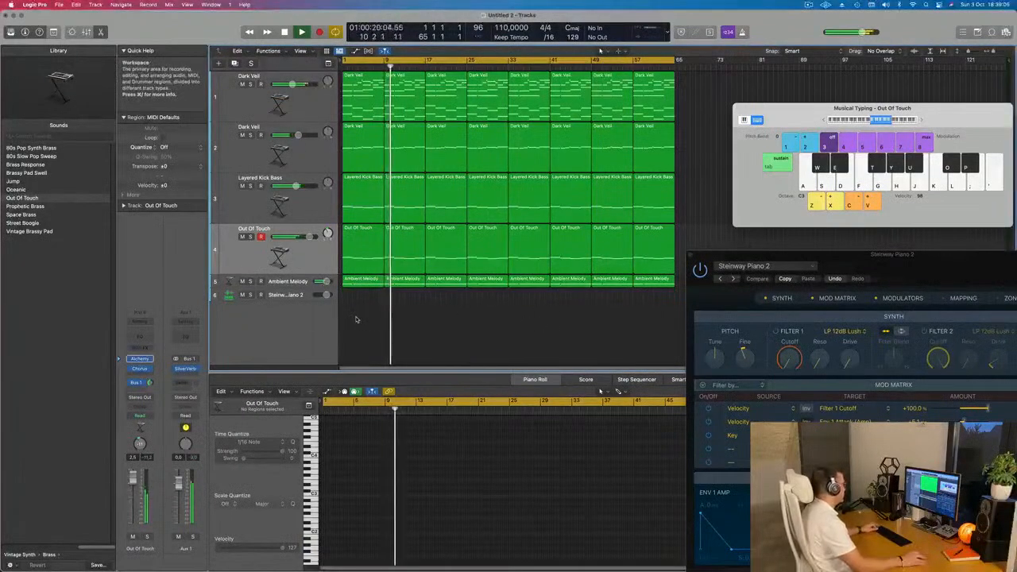
scroll(356, 320, "up", 1)
scroll(357, 326, "down", 1)
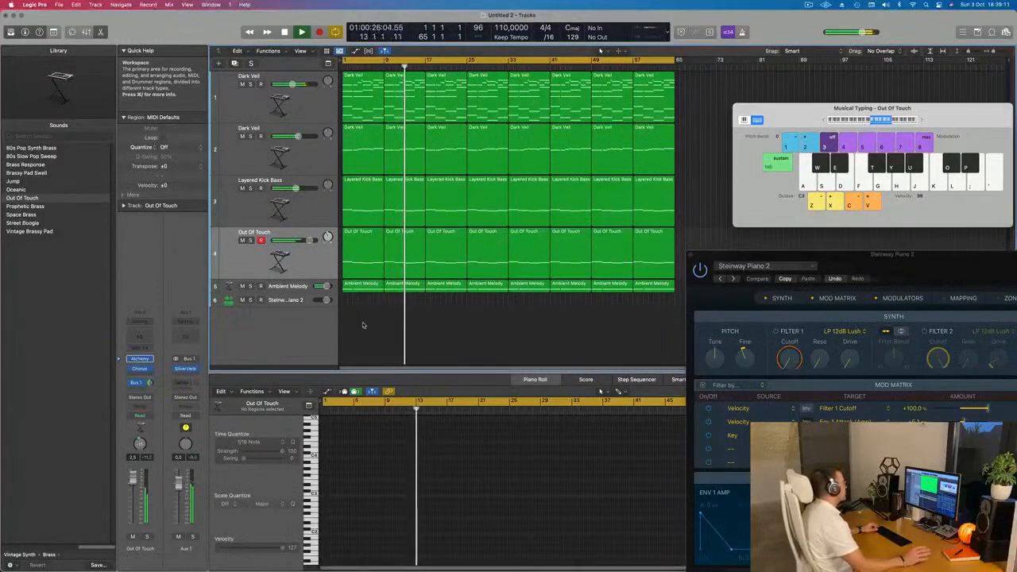
- Select the Steinway Piano 2 track, enlarge its height and restart playback from the beginning
left_click(290, 304)
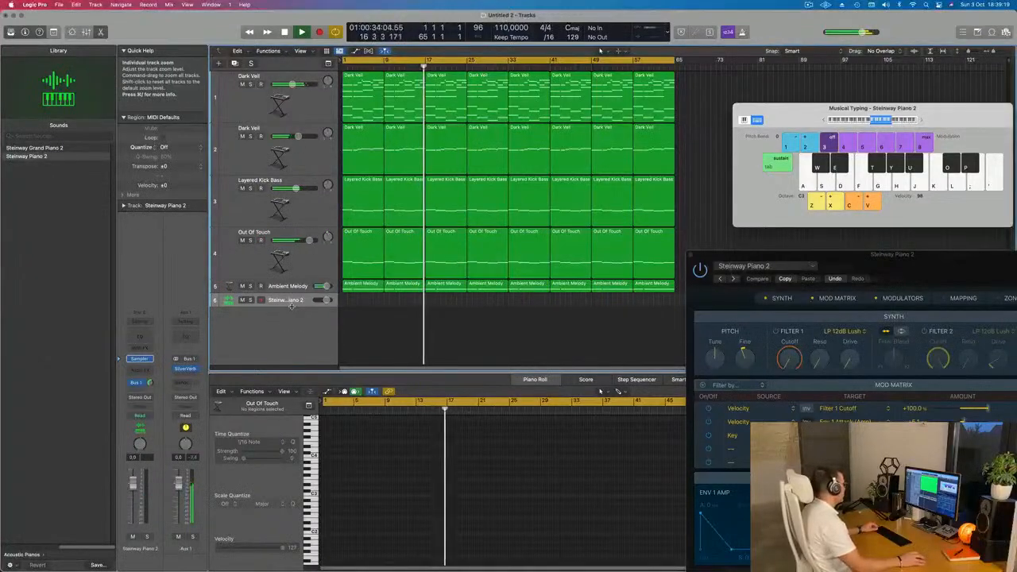
left_click_drag(291, 305, 297, 347)
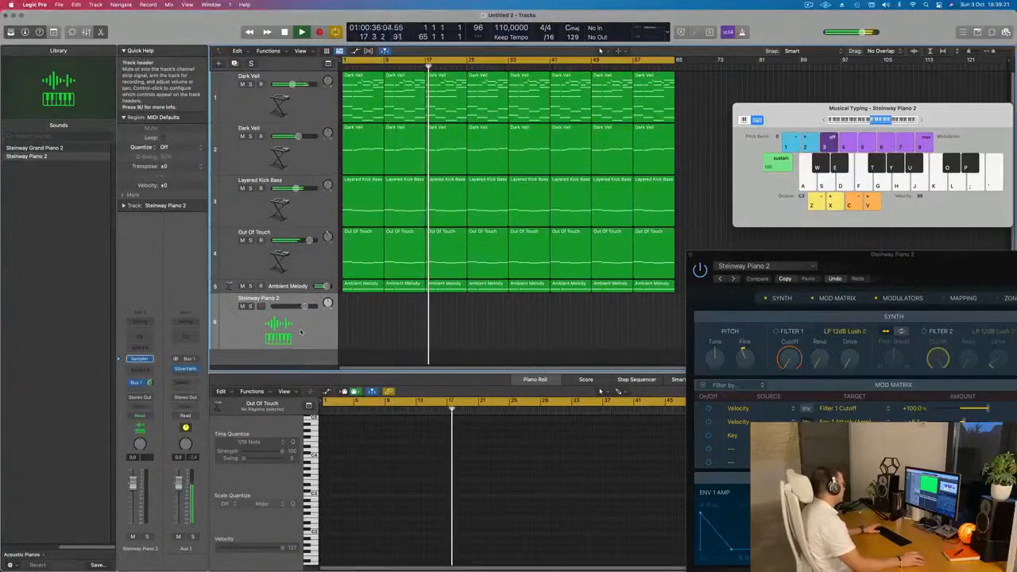
key("Return")
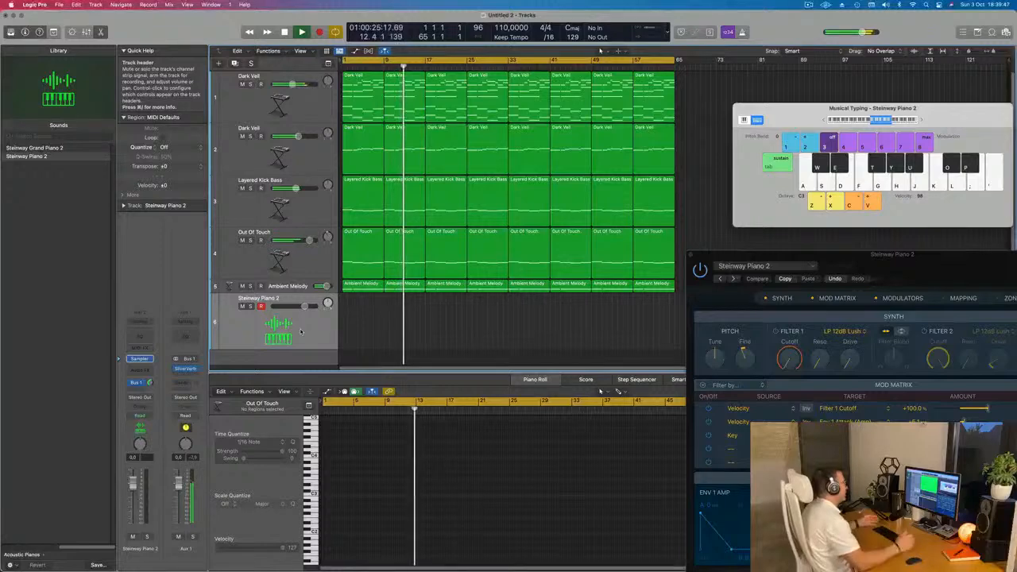
- Close the Steinway Piano 2 instrument window and lower the piano track's volume to -4.3 dB
left_click_drag(741, 254, 623, 152)
left_click(574, 153)
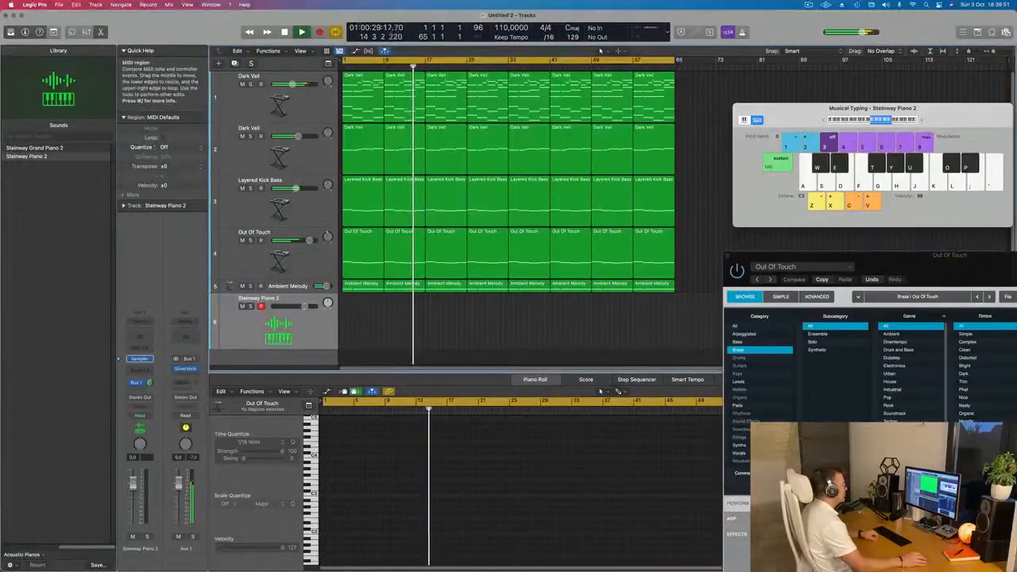
key("Return")
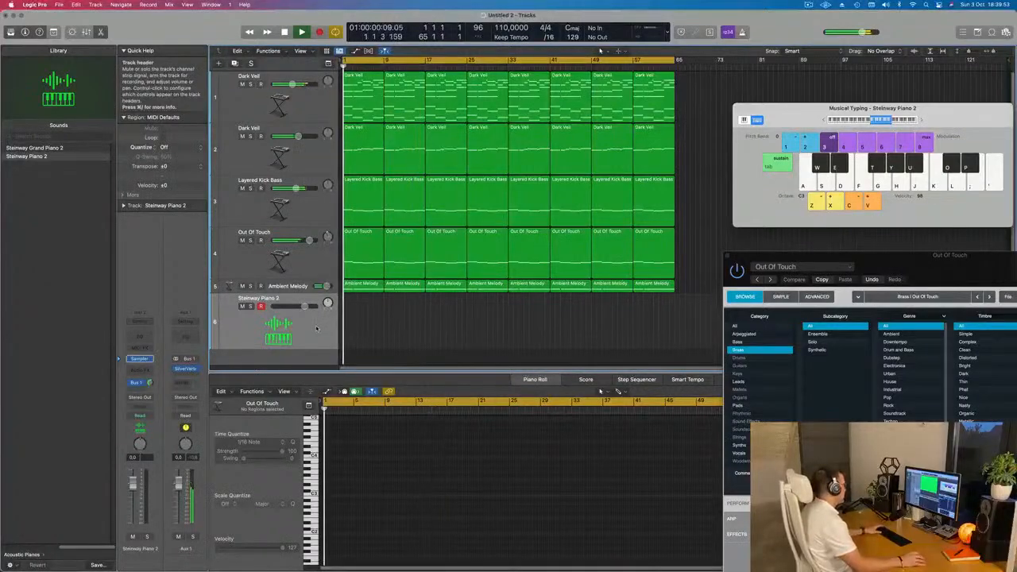
left_click_drag(305, 307, 305, 307)
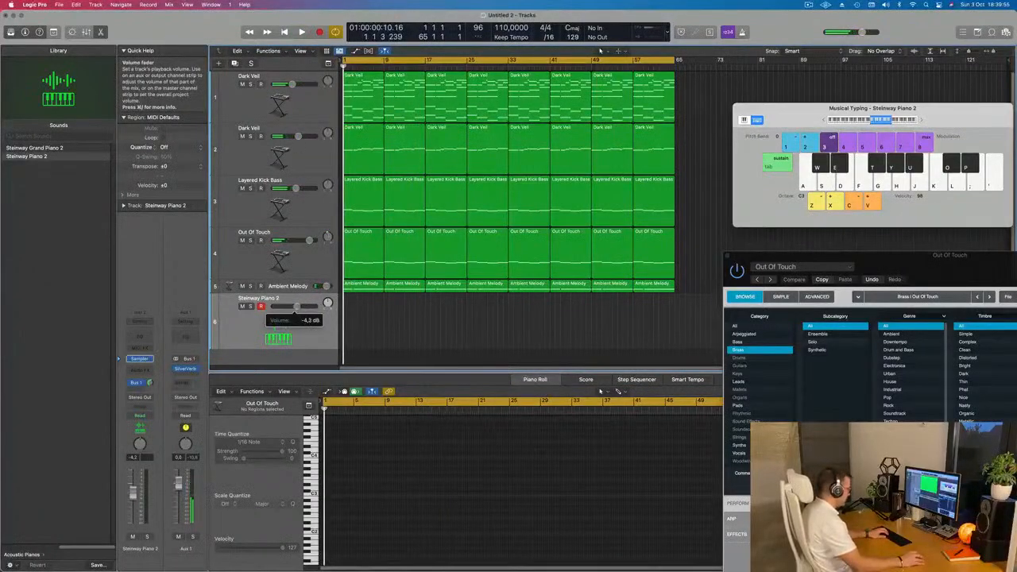
- Move the Musical Typing window inward and try out a piano melody in octave C3 over the playing arrangement
left_click_drag(964, 116, 871, 125)
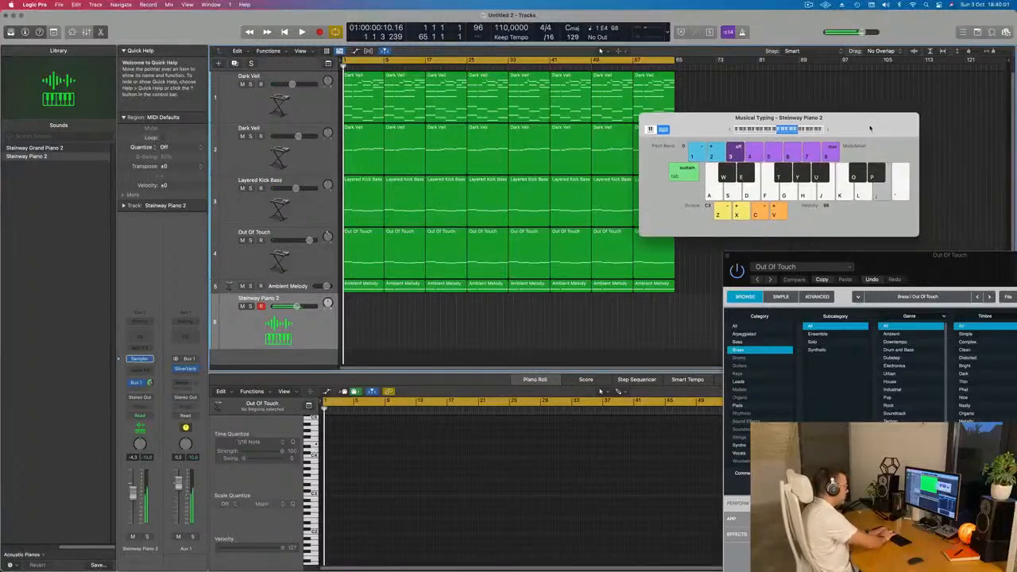
key("space")
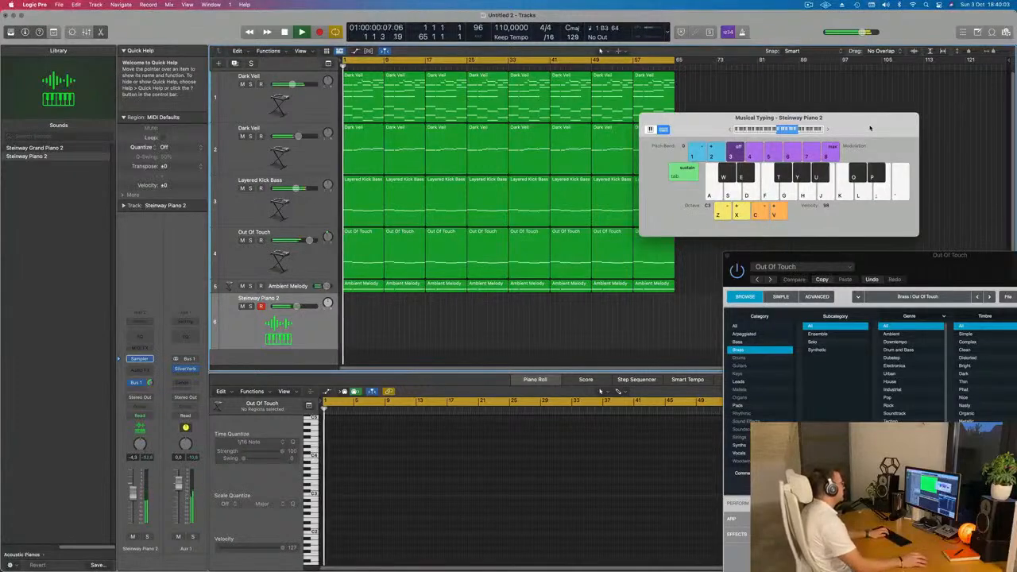
key("l")
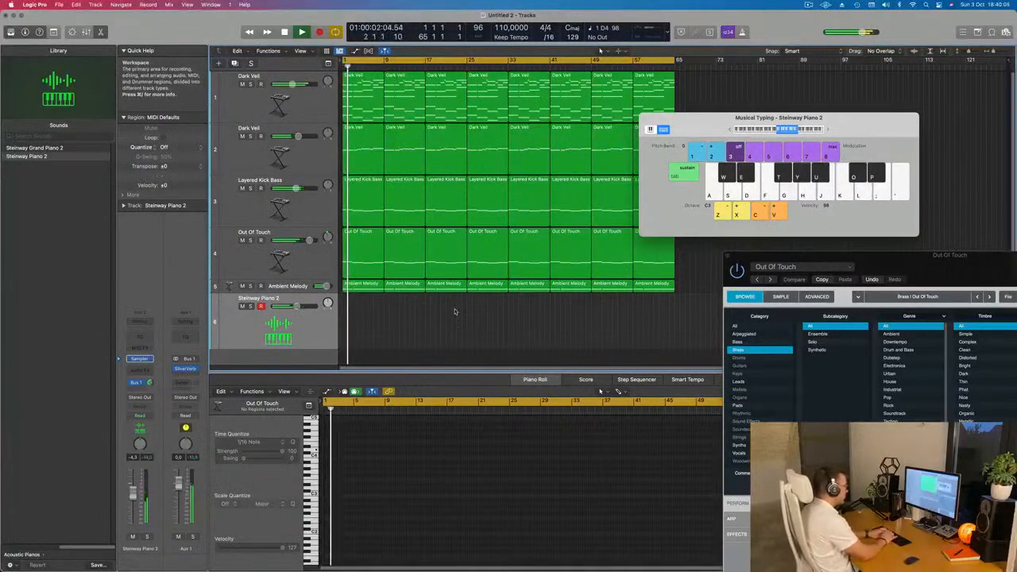
key("apostrophe")
key("semicolon")
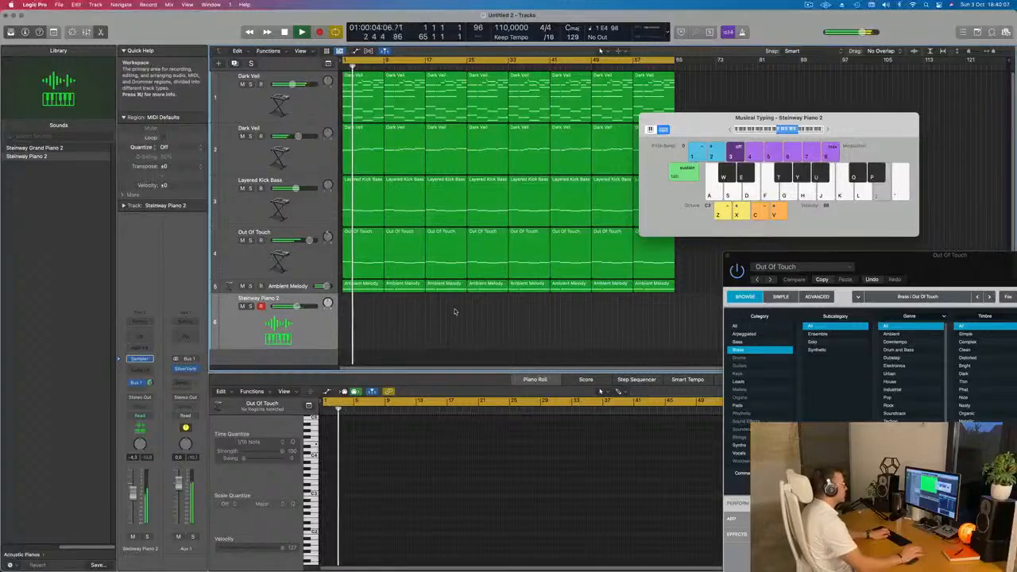
key("l")
key("semicolon")
- Lower the musical typing range by one octave and try a short piano phrase
left_click(731, 130)
key("k")
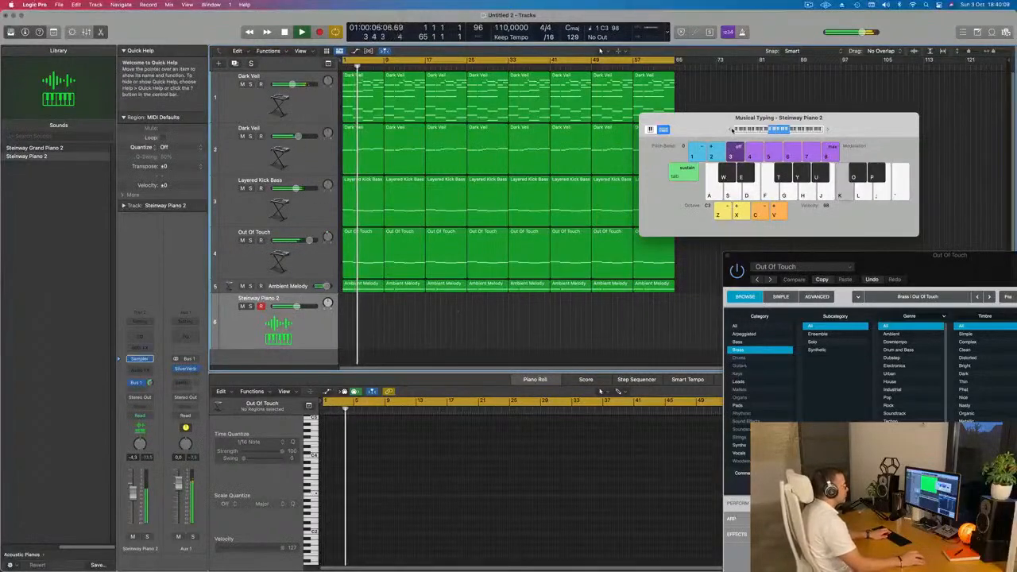
key("l")
key("semicolon")
- Raise the musical typing range to octave C4 and rehearse a piano melody along with playback
left_click(827, 130)
left_click(827, 130)
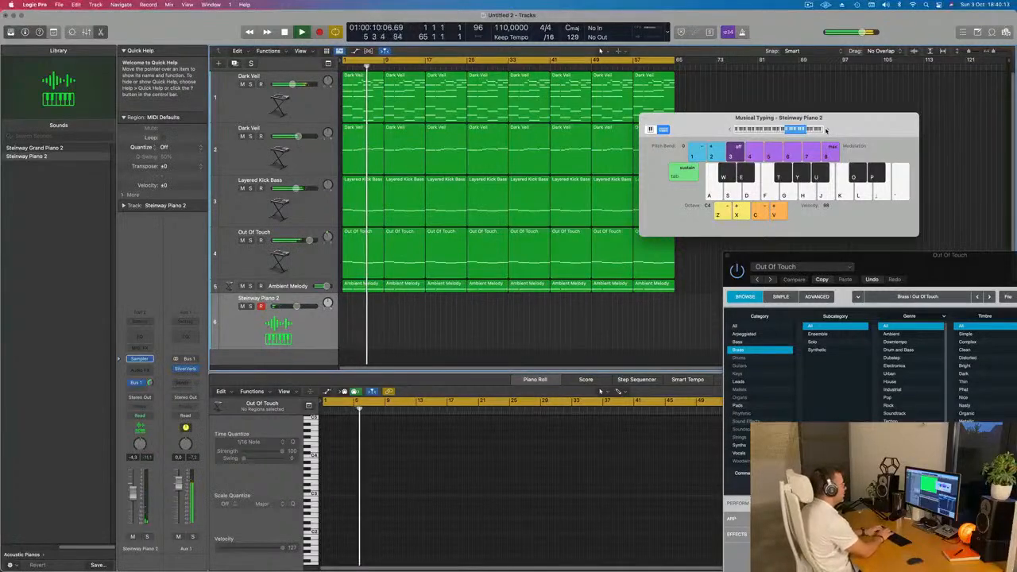
key("k")
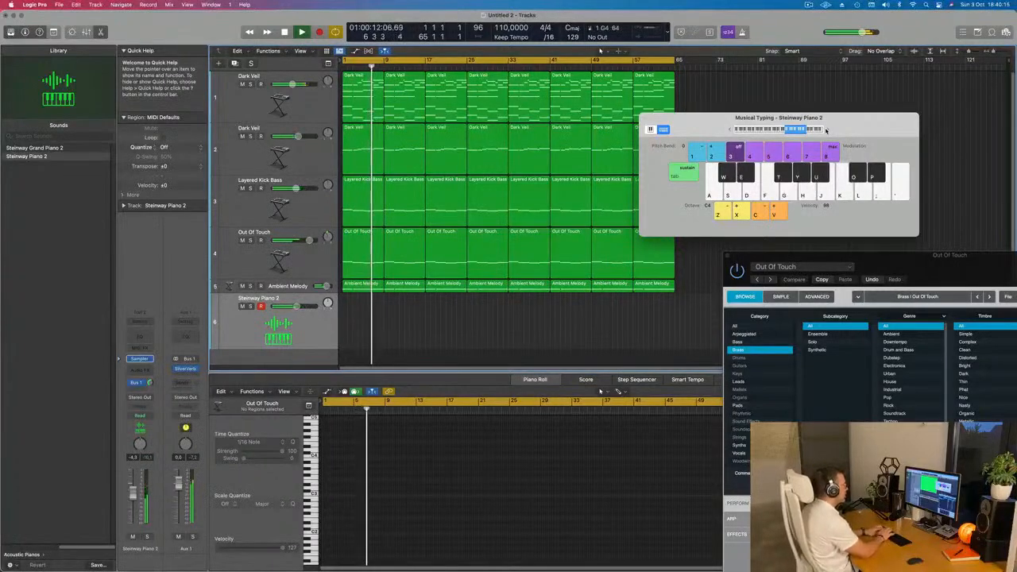
key("d")
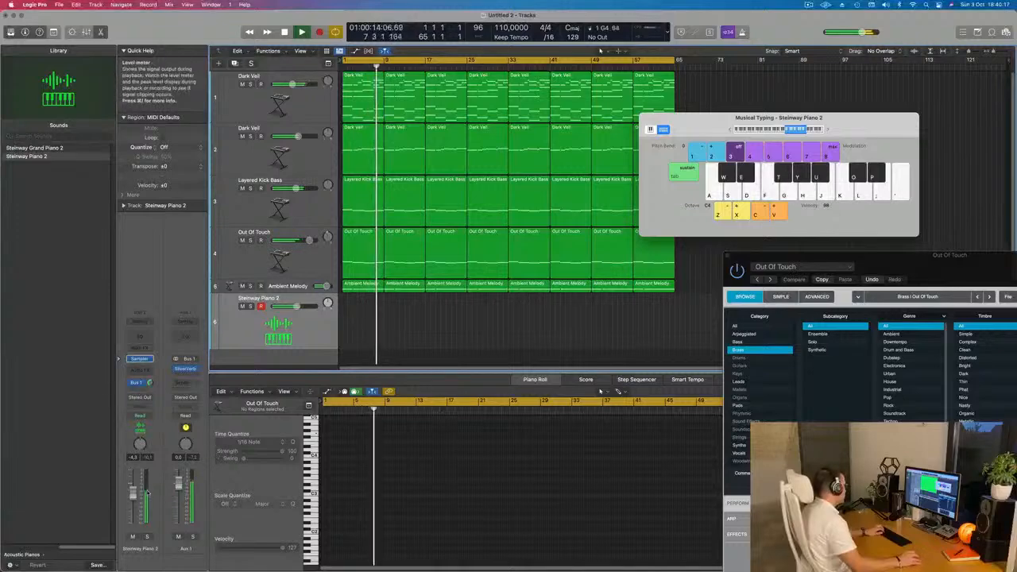
key("g")
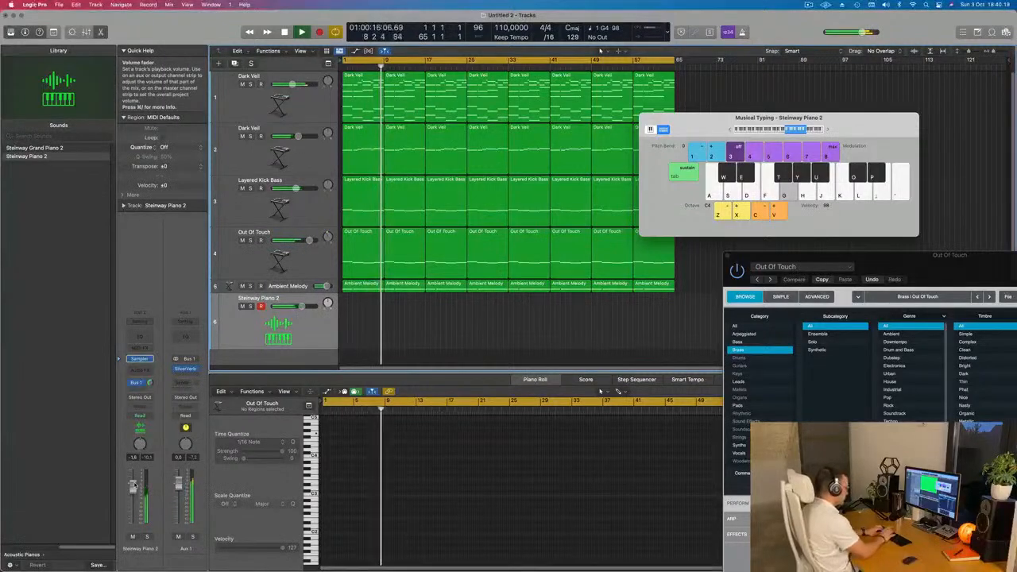
key("semicolon")
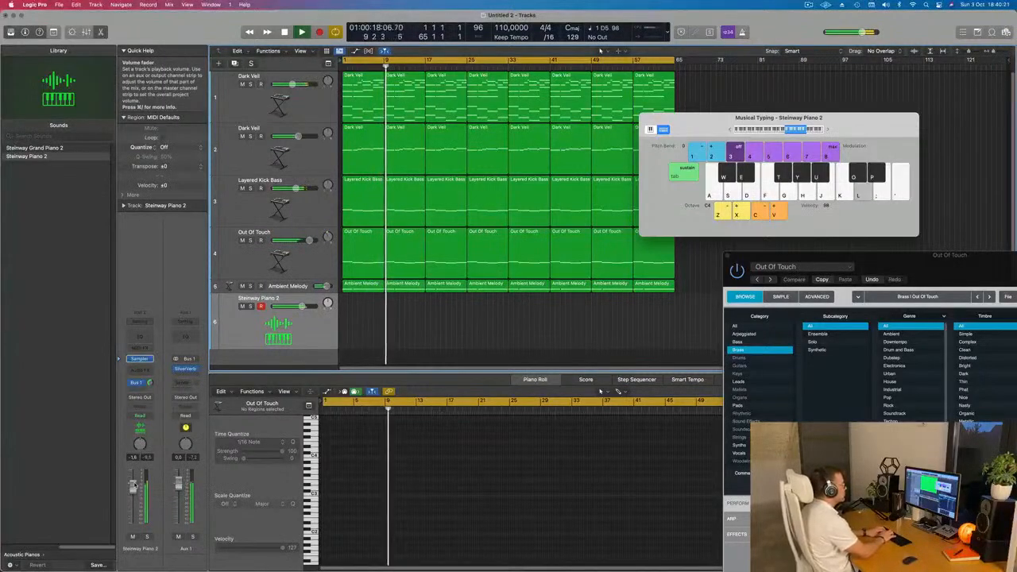
key("j")
key("k")
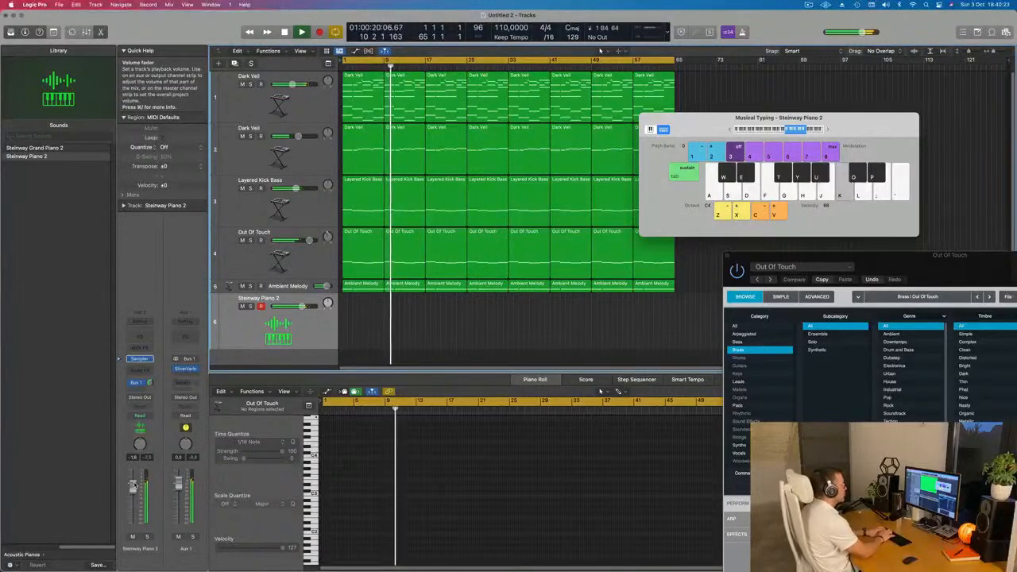
key("j")
key("h")
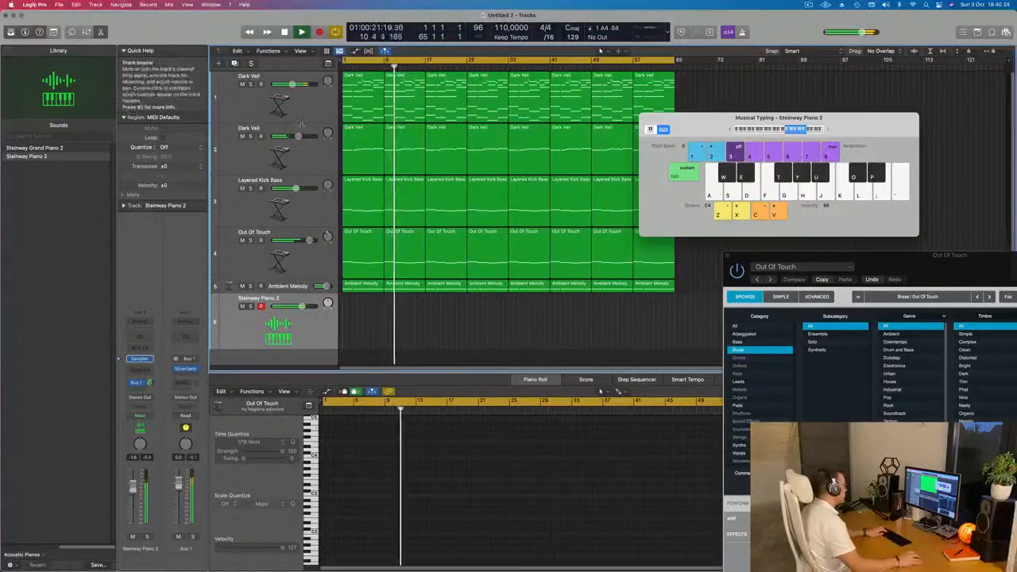
- Show the notes of the first Layered Kick Bass region and rehearse a sharp-note piano phrase against the arrangement
left_click(360, 191)
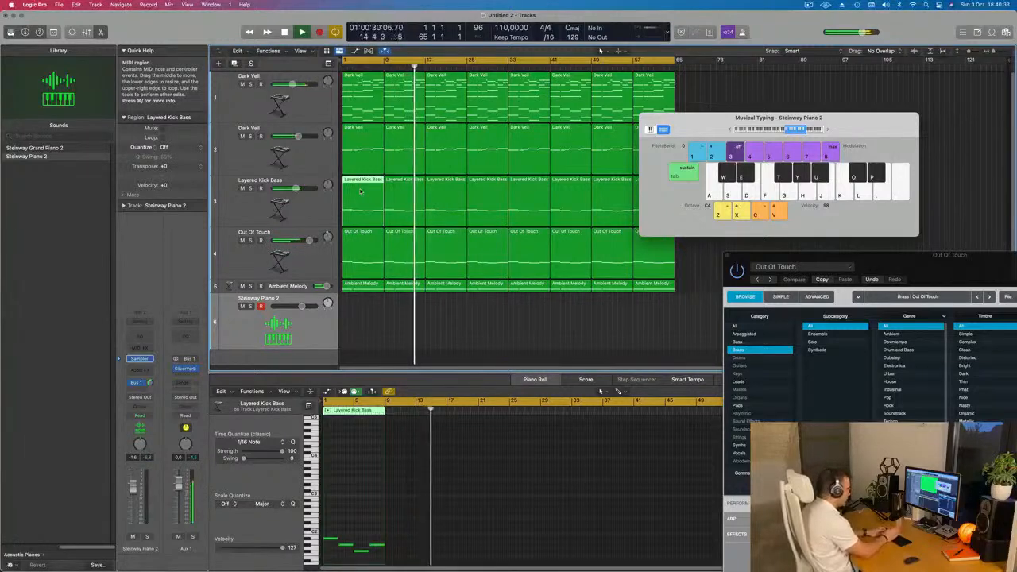
key("p")
key("o")
key("u")
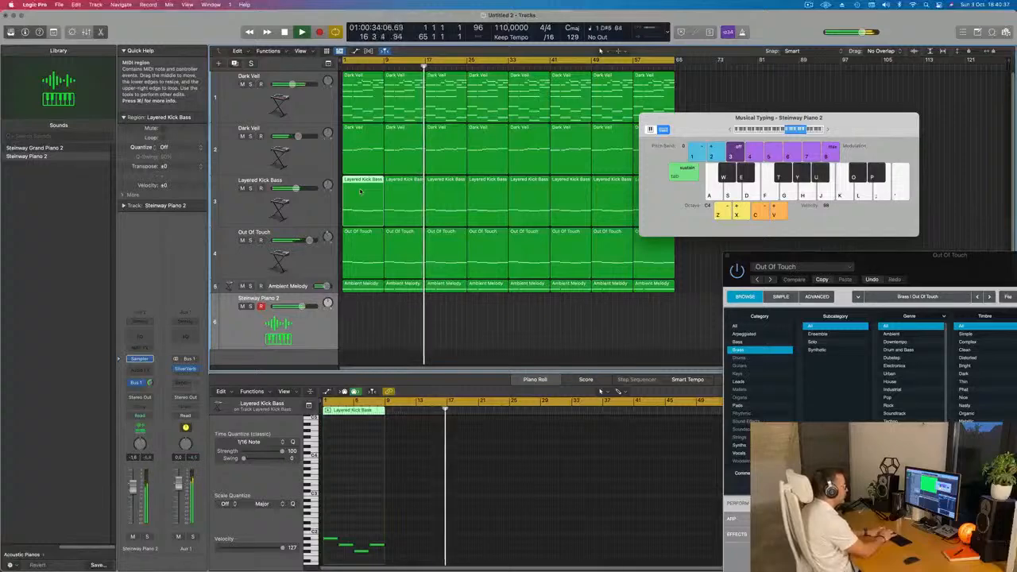
key("p")
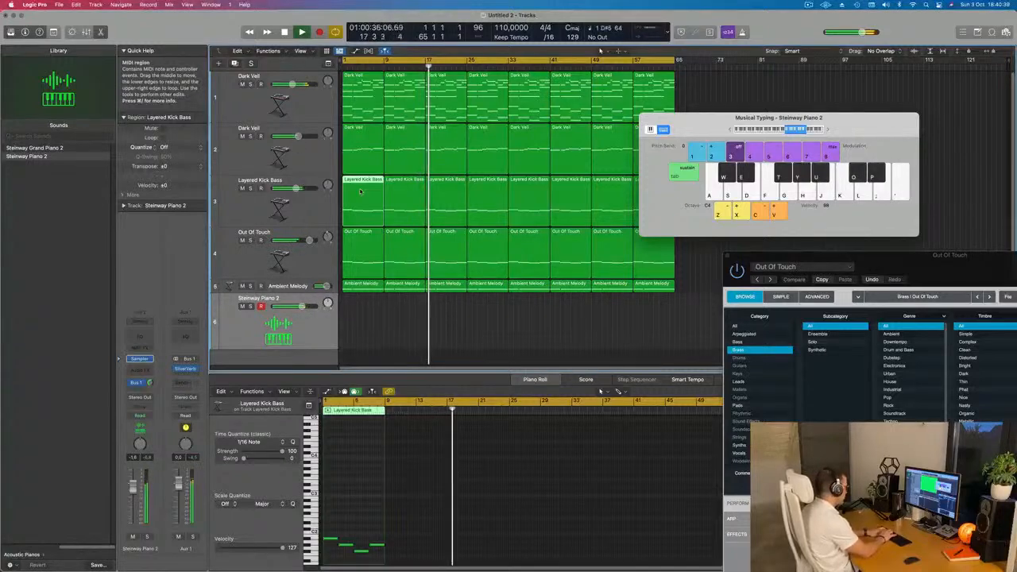
- Record a short Steinway Piano 2 phrase with D#, C#, A#, G# and F# around bars 25 to 29, ending the take after it
key("r")
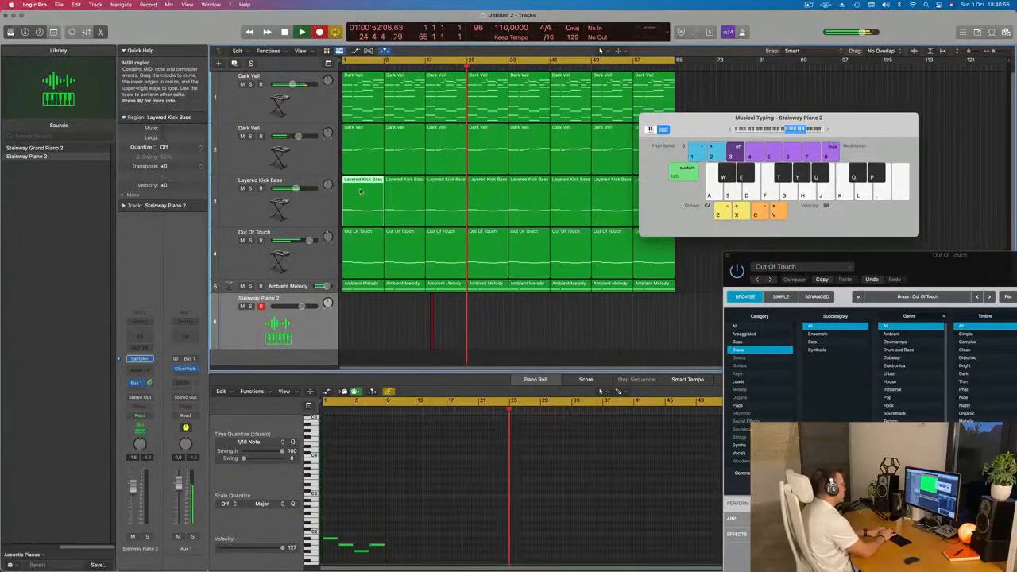
key("o")
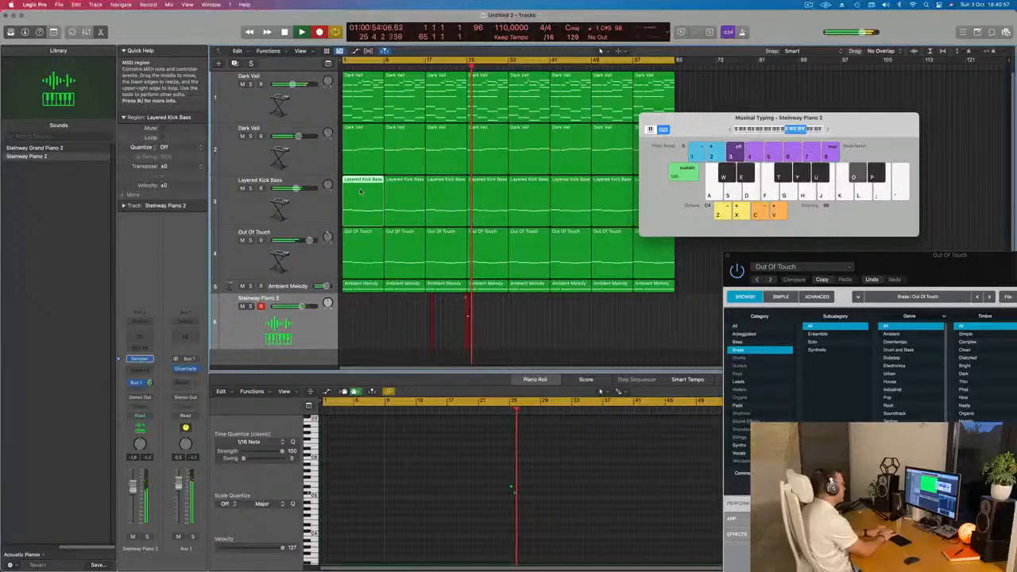
key("y")
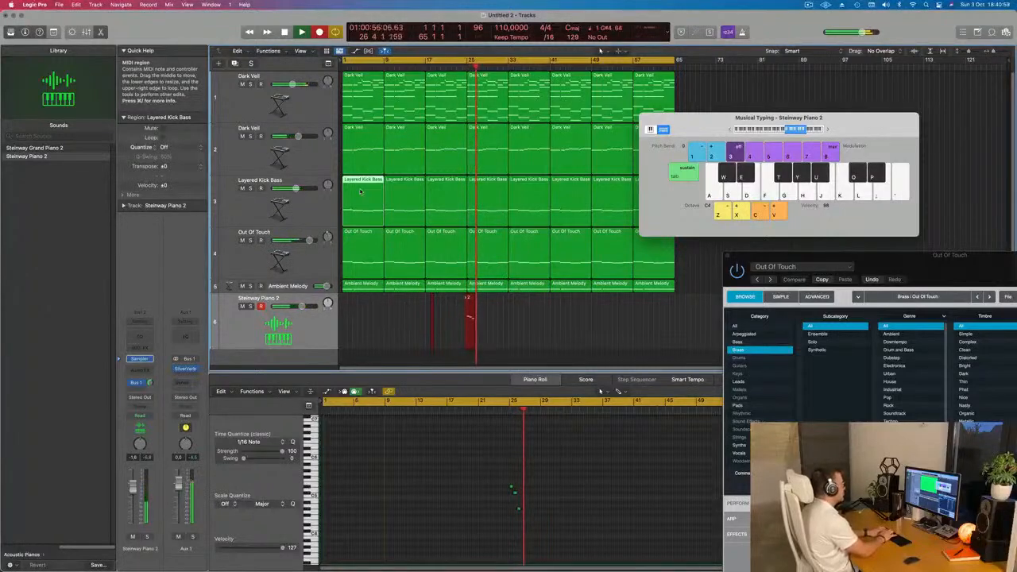
key("p")
key("o")
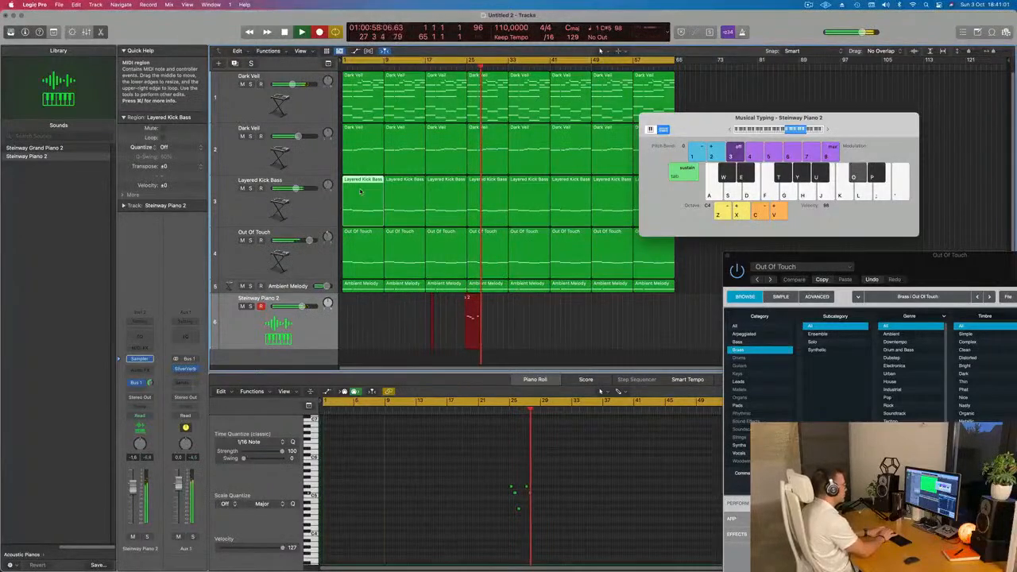
key("u")
key("t")
key("y")
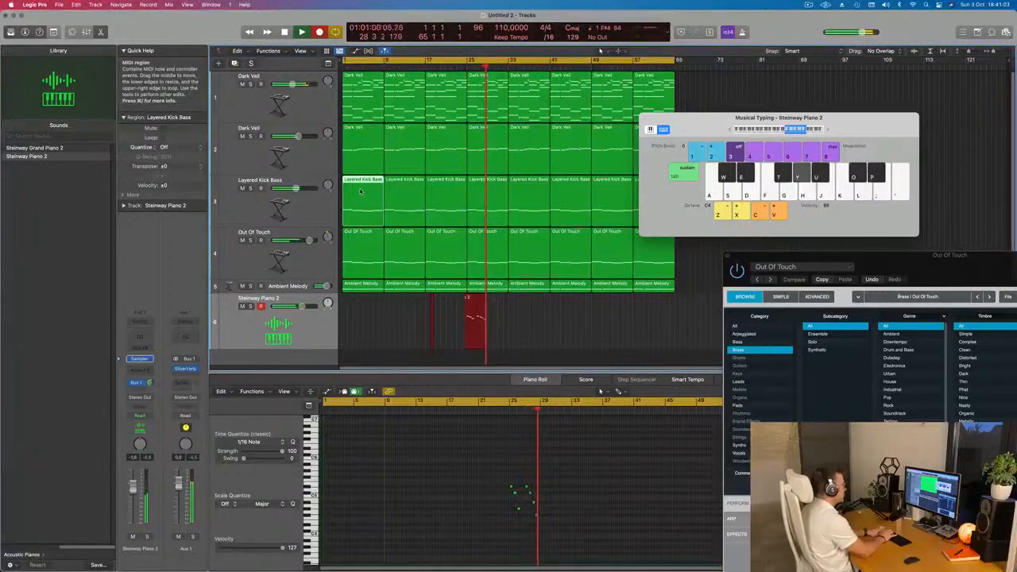
key("y")
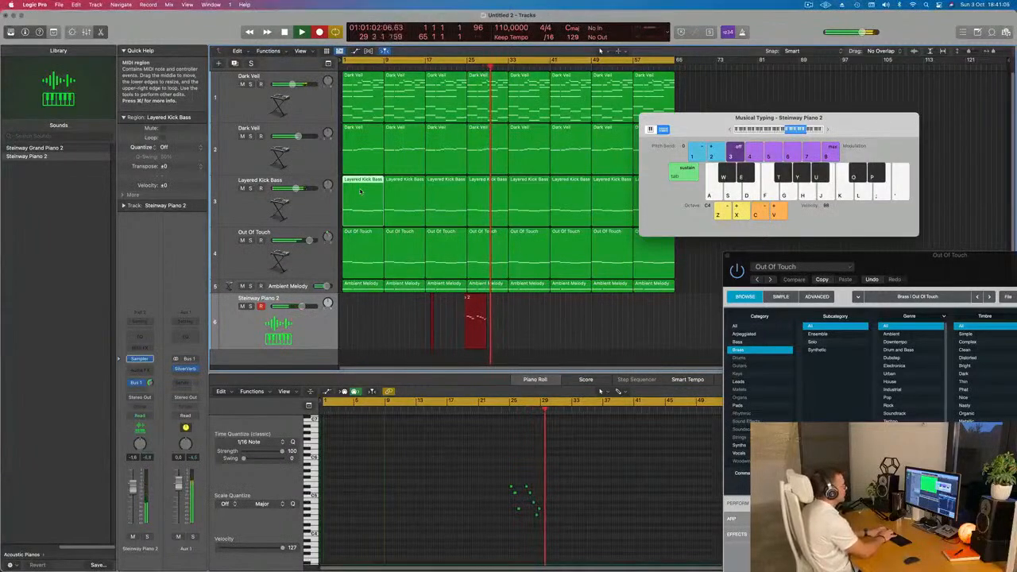
key("space")
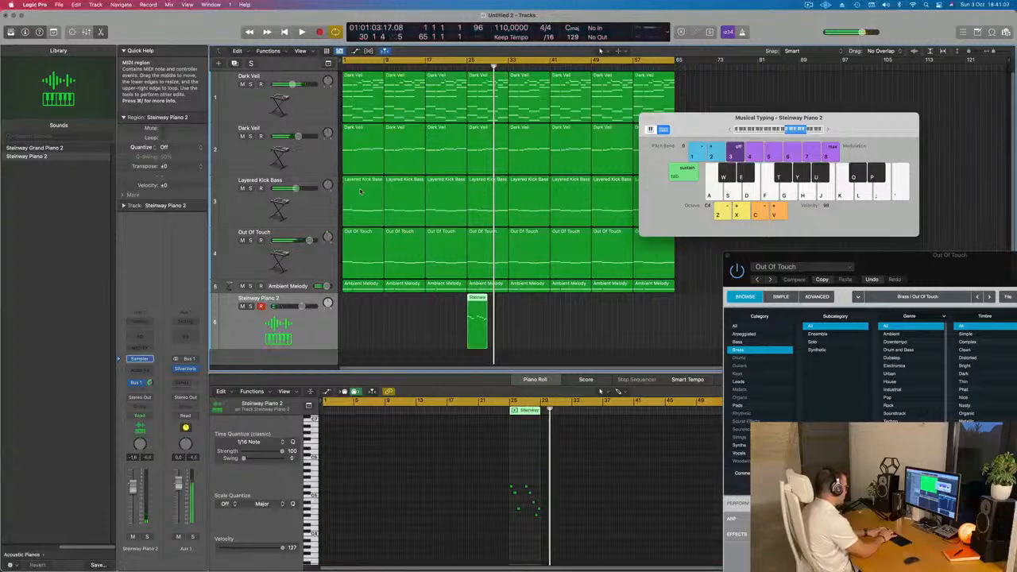
- Begin a new Steinway Piano 2 take from the start of the song, playing an opening phrase over bars 3 to 5
key("r")
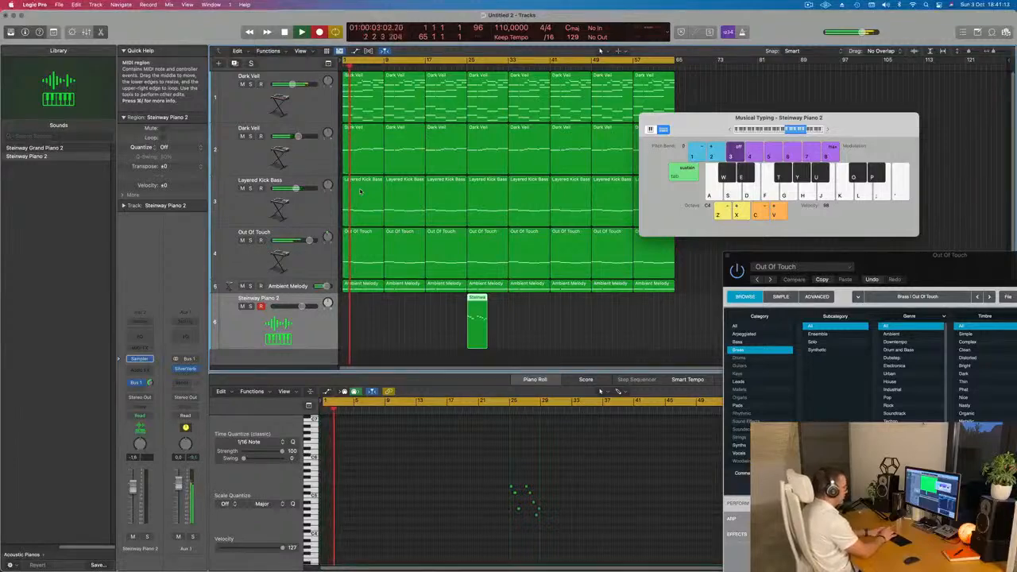
key("p")
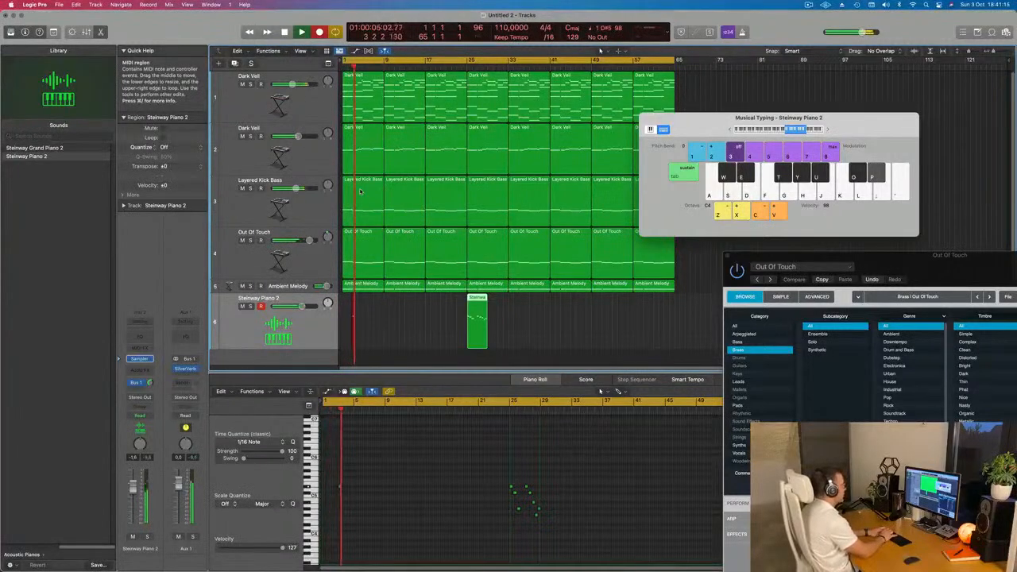
key("i")
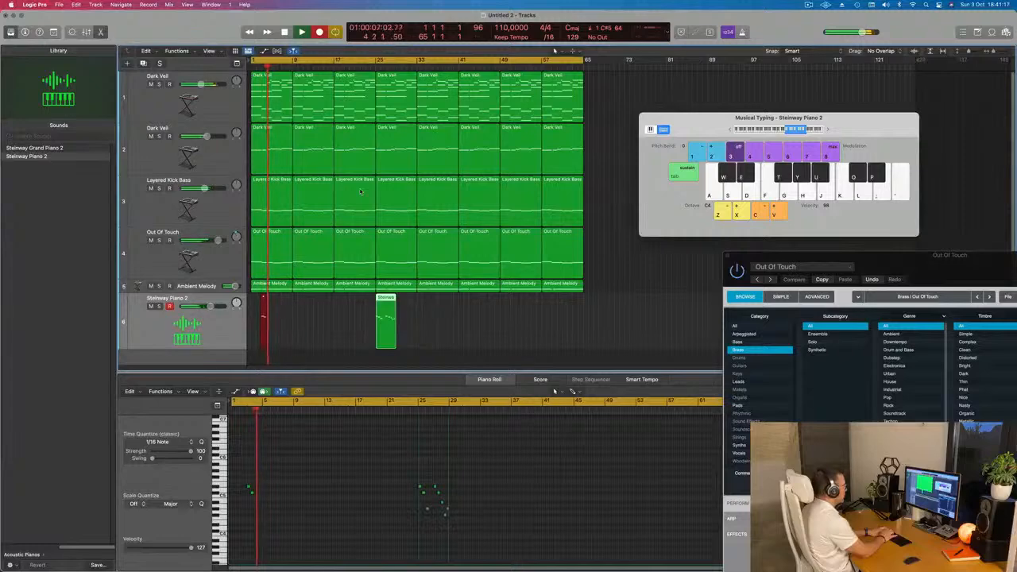
key("t")
key("y")
key("u")
key("u")
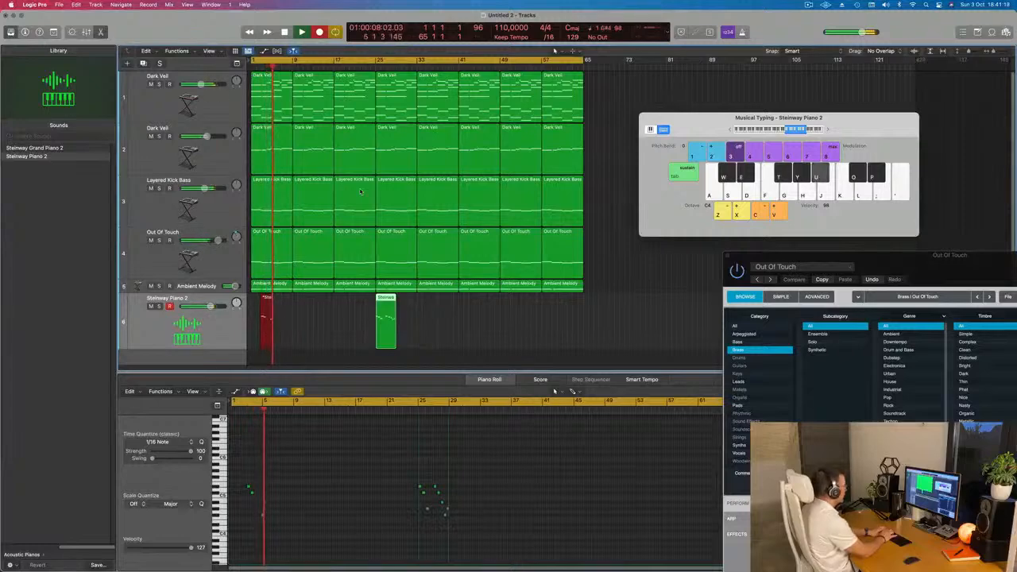
key("o")
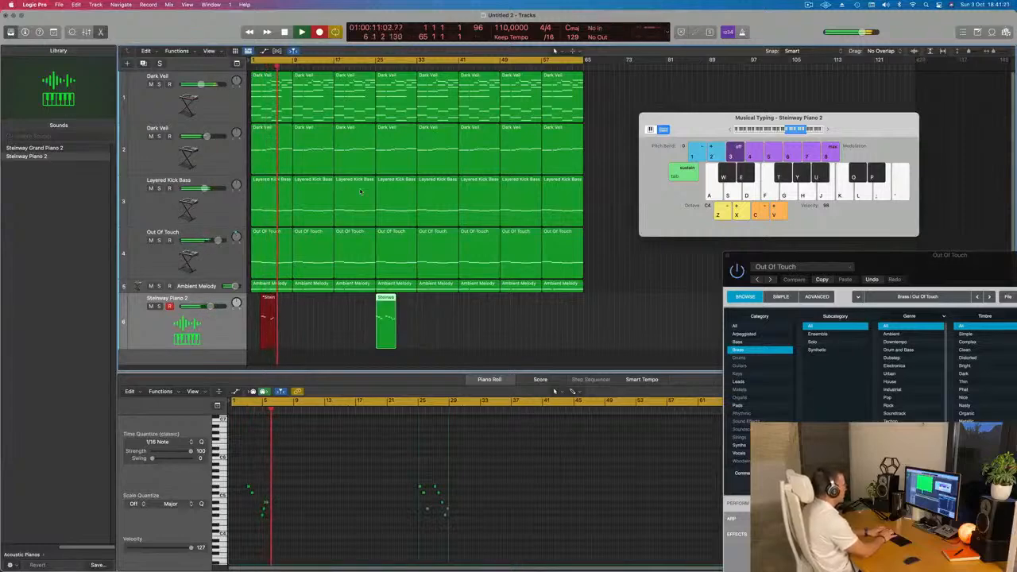
- Record a quick repeating figure of D#, C# and A# on the piano over bars 6 to 9
key("p")
key("o")
key("u")
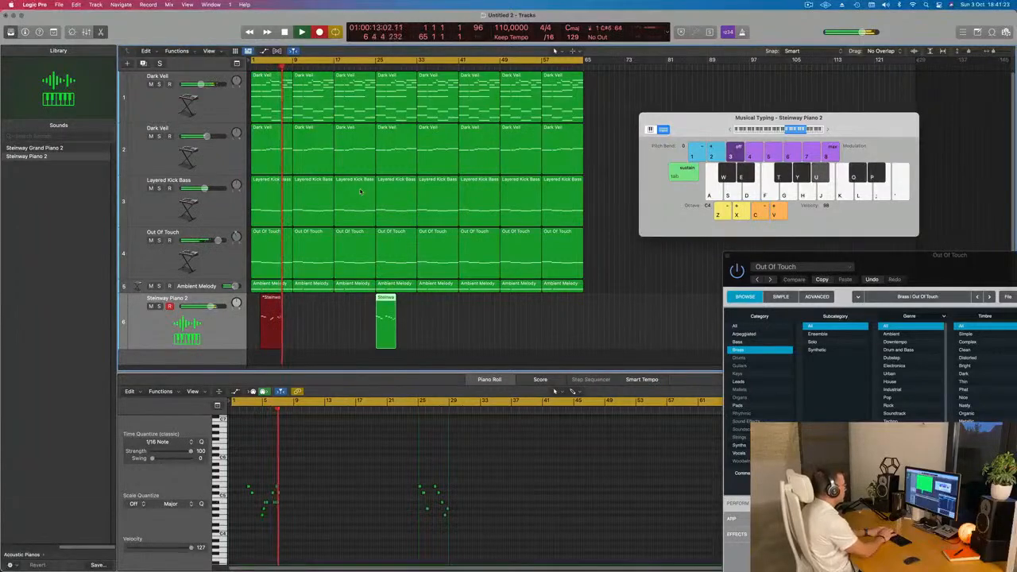
key("o")
key("u")
key("p")
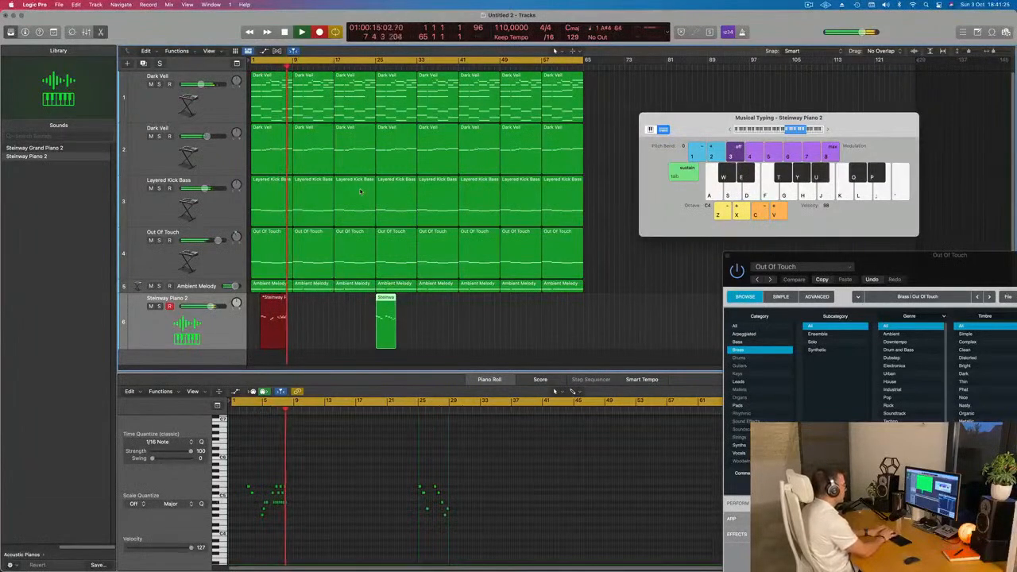
key("u")
key("p")
key("u")
key("p")
key("u")
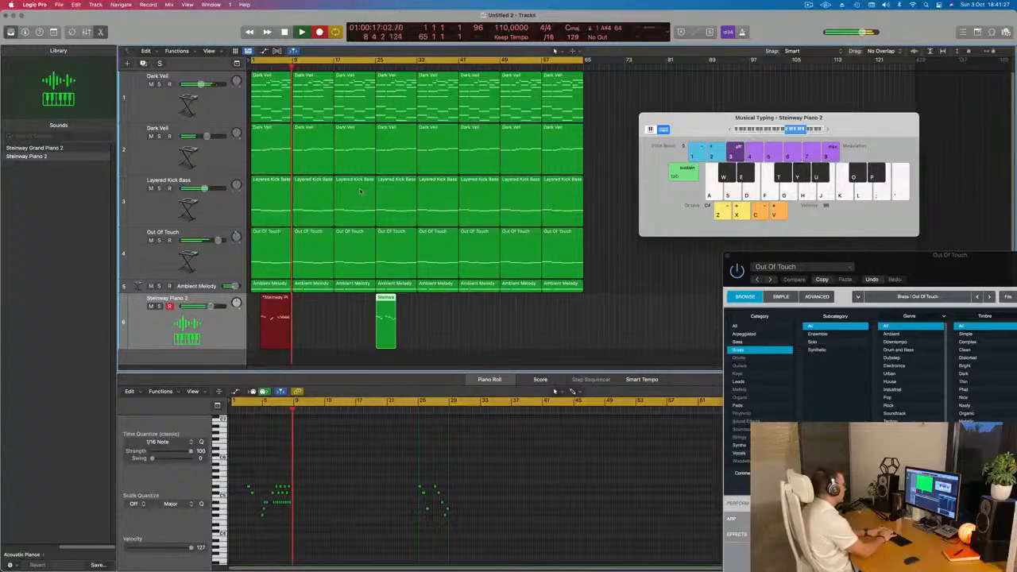
key("o")
key("u")
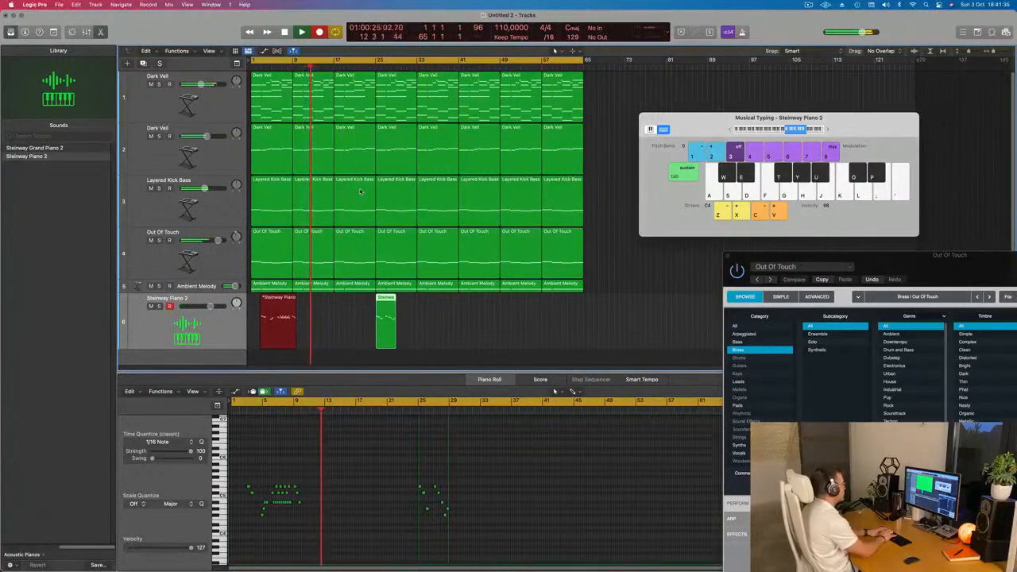
- Repeat the rolling D#, C# and A# piano figure over bars 13 to 17 of the same take
key("o")
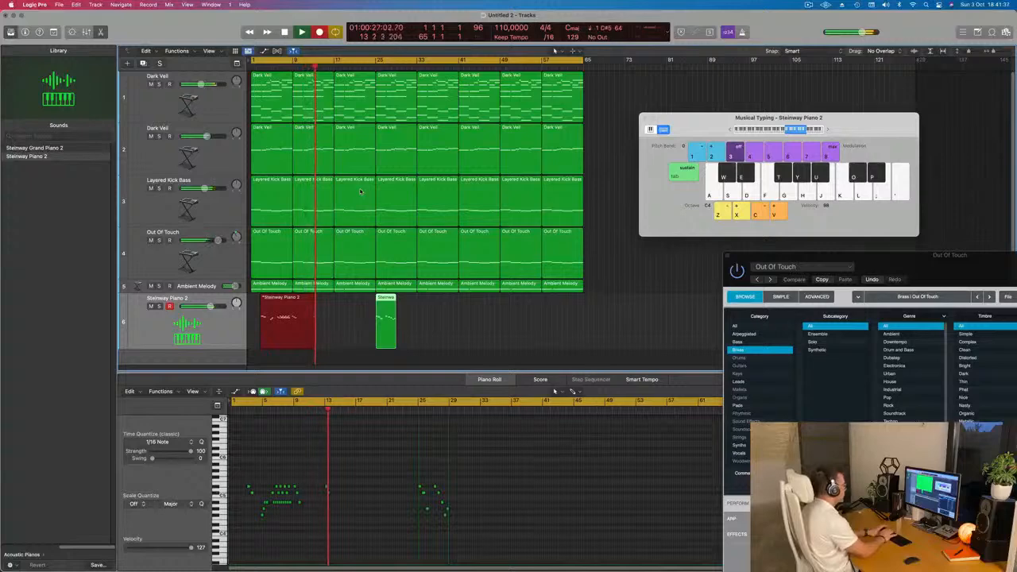
key("u")
key("p")
key("u")
key("u")
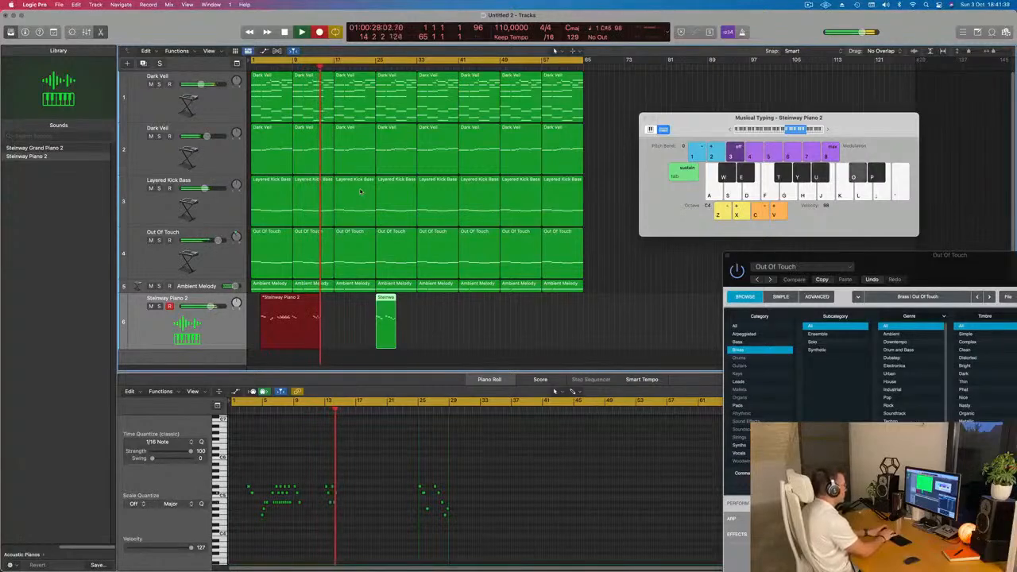
key("o")
key("u")
key("p")
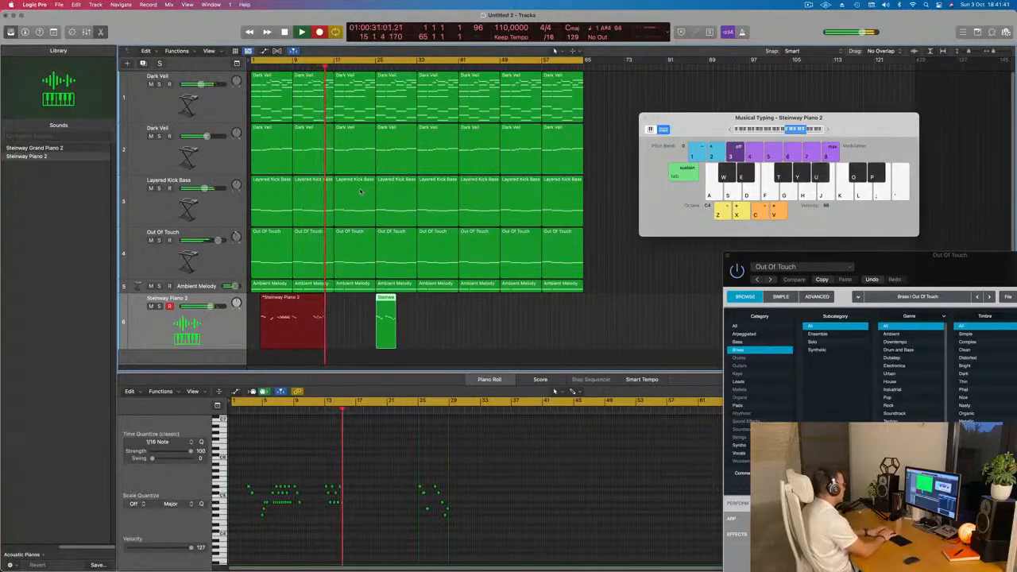
key("o")
key("u")
key("o")
key("o")
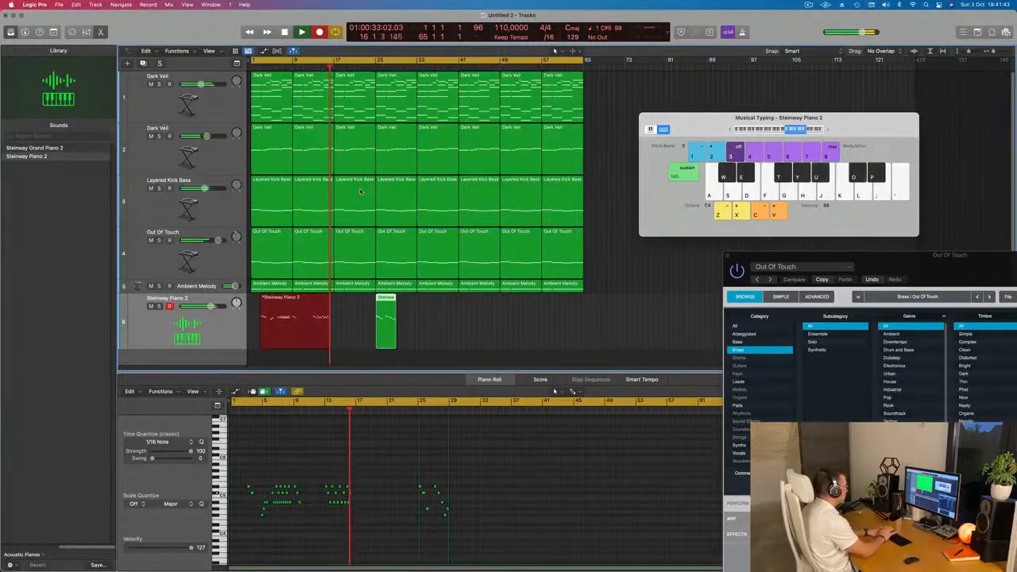
key("u")
key("p")
key("o")
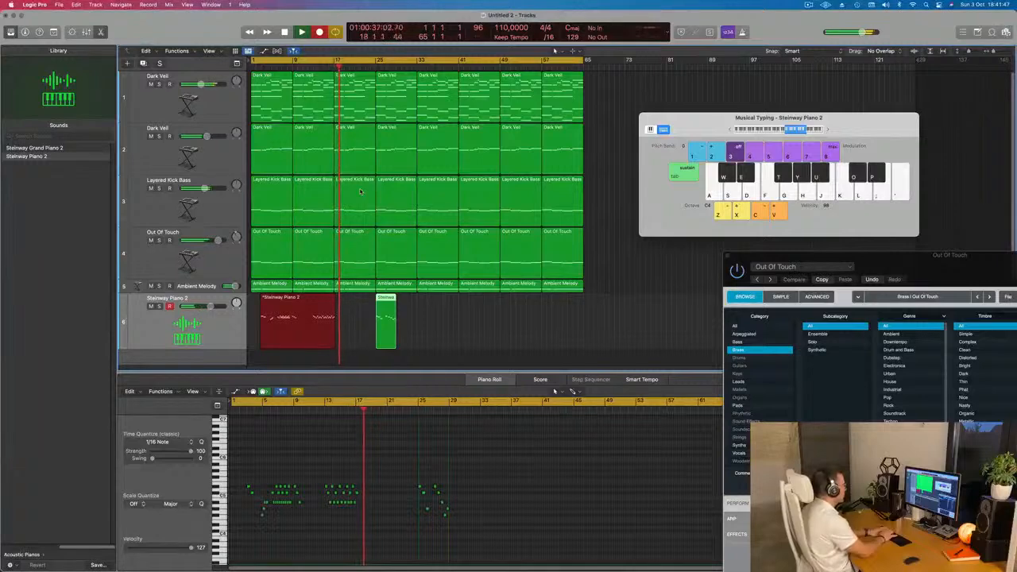
- Record a descending piano phrase of D#, C#, A# and G# over bars 18 and 19
key("p")
key("u")
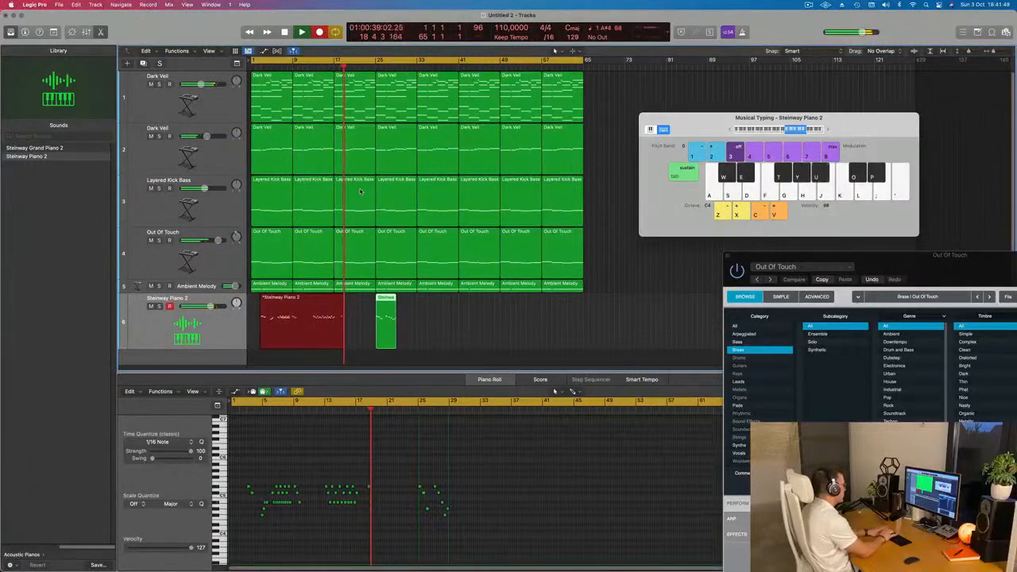
key("o")
key("y")
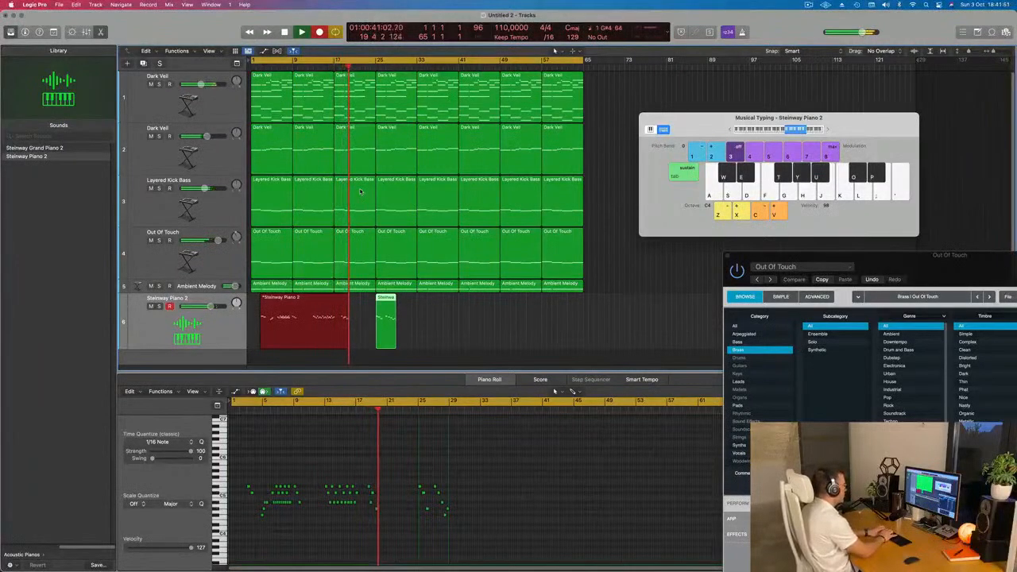
- Record another fast D#, C# and A# piano pattern over bars 20 to 23
key("p")
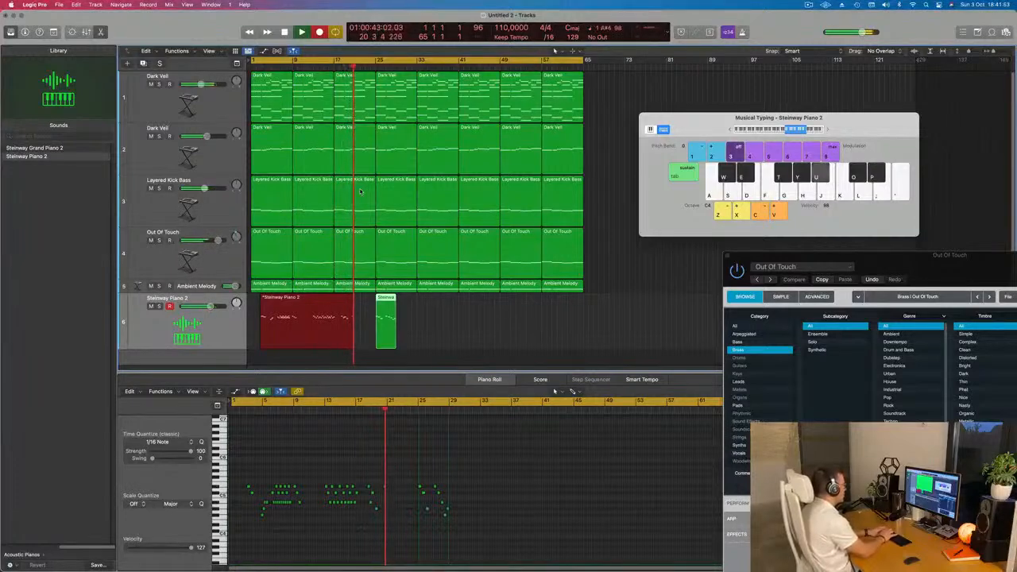
key("u")
key("o")
key("p")
key("o")
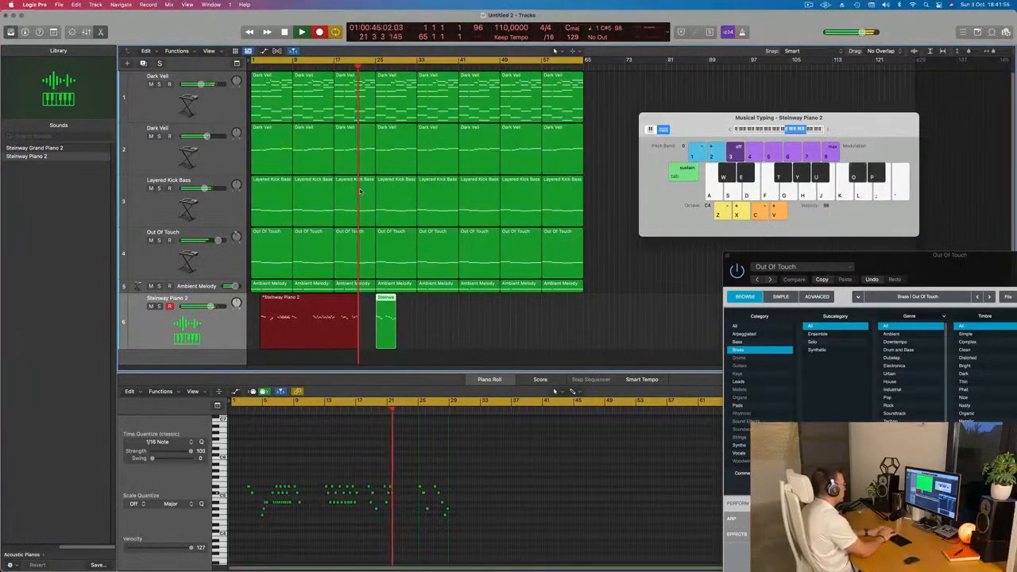
key("u")
key("p")
key("o")
key("u")
key("p")
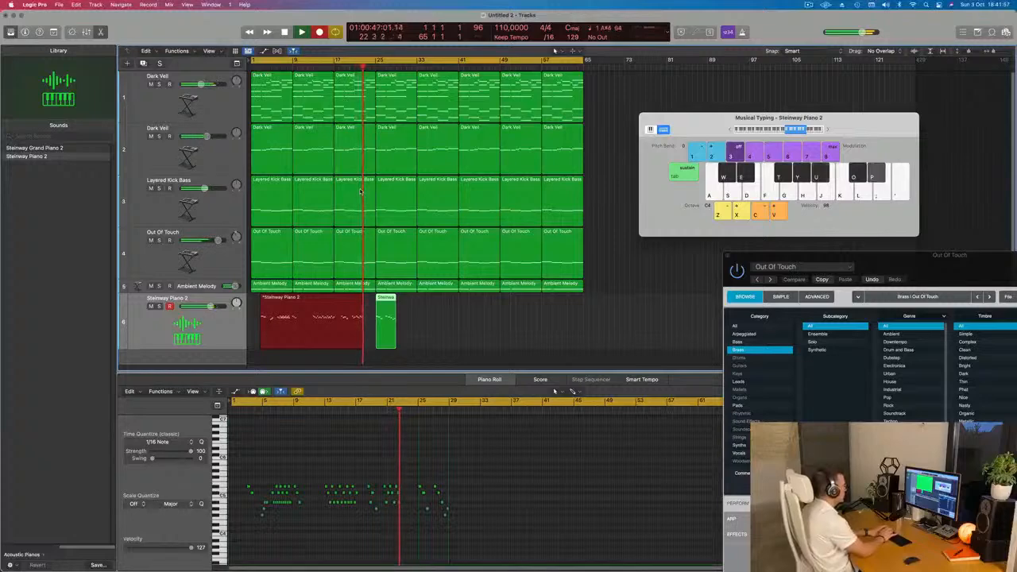
key("u")
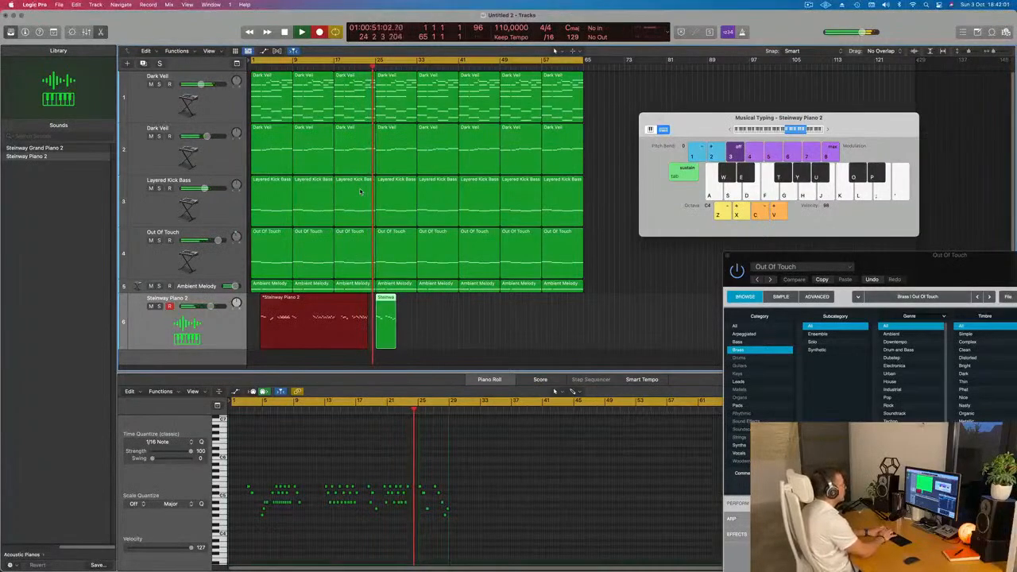
- Record a run of mostly repeated high D# piano notes over bars 30 to 32
key("p")
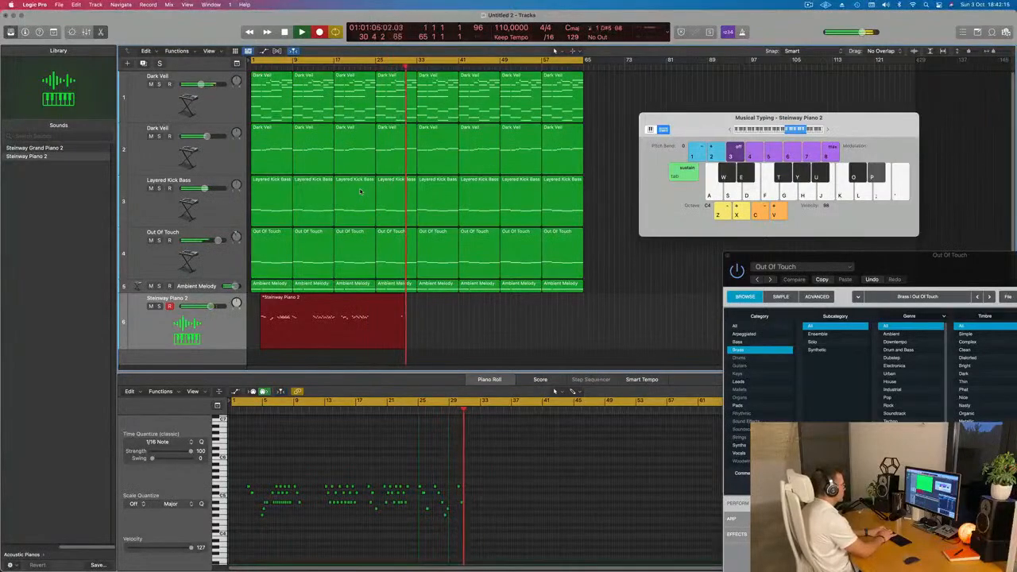
key("p")
key("p")
key("p")
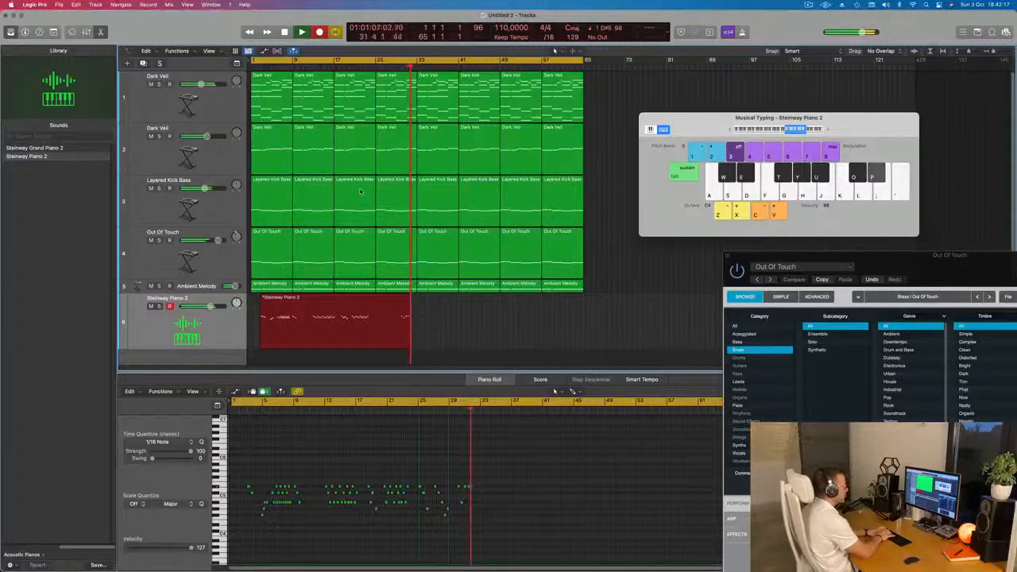
key("p")
key("p")
key("p")
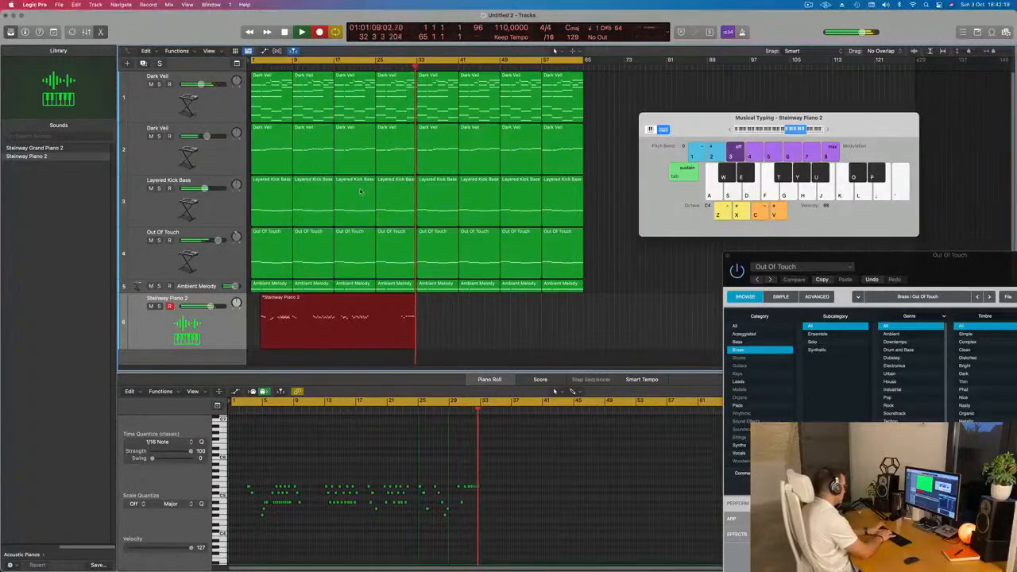
- Add low C# and D# piano notes alternating with the high D# over bars 33 and 34
key("w")
key("p")
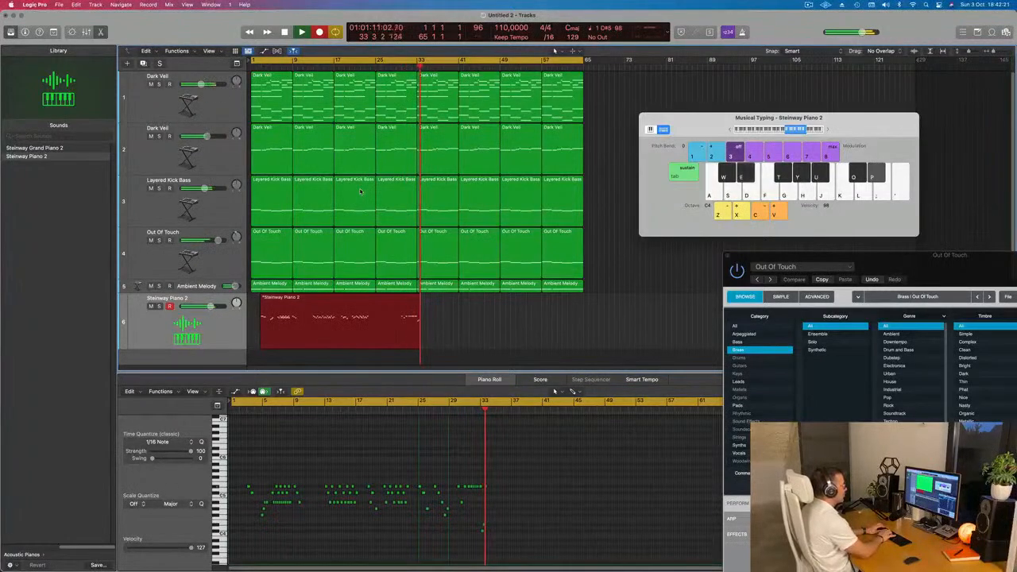
key("w")
key("e")
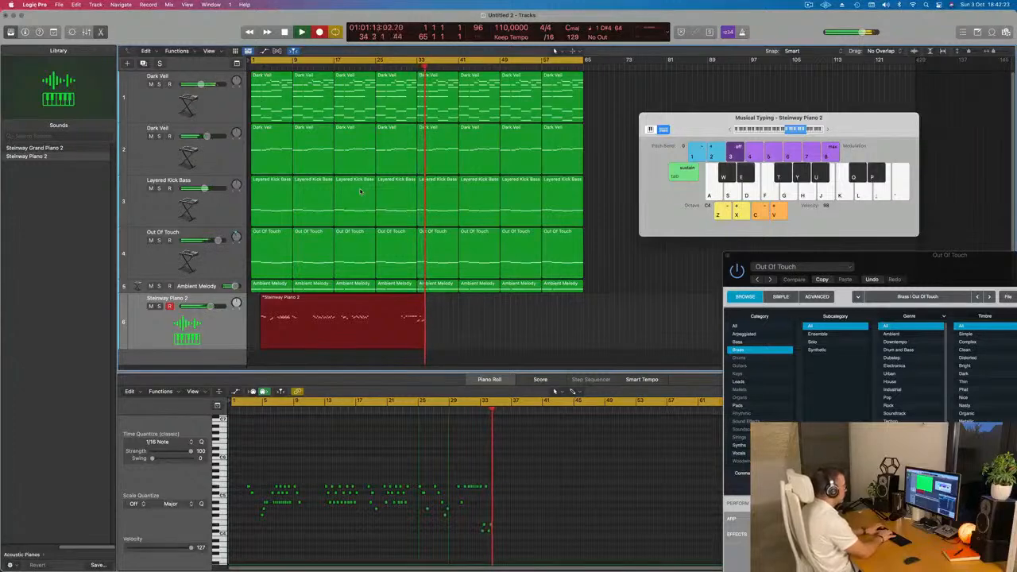
- Record a piano phrase of high D# and C# followed by F#, G# and A# over bars 35 and 36
key("p")
key("o")
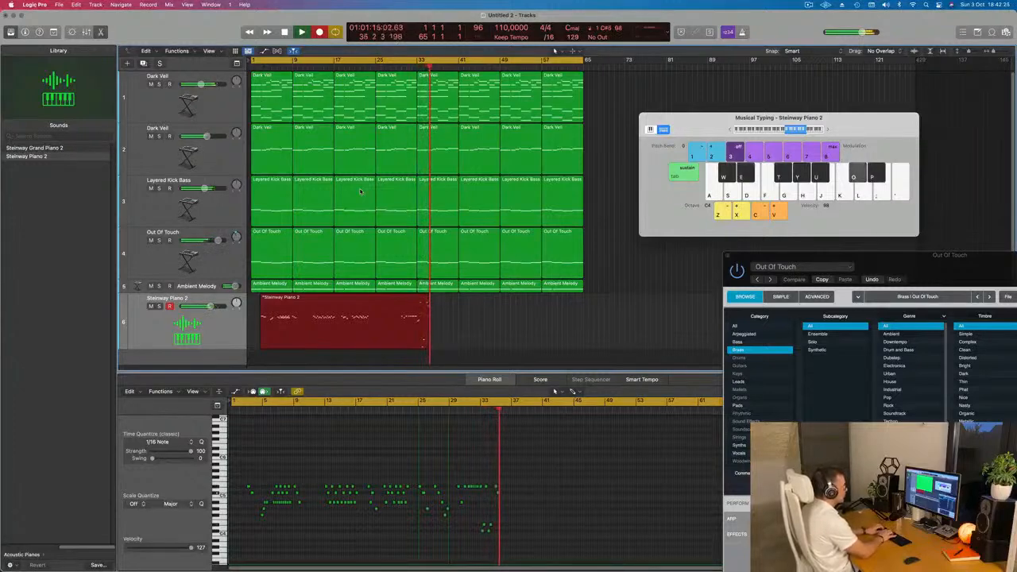
key("t")
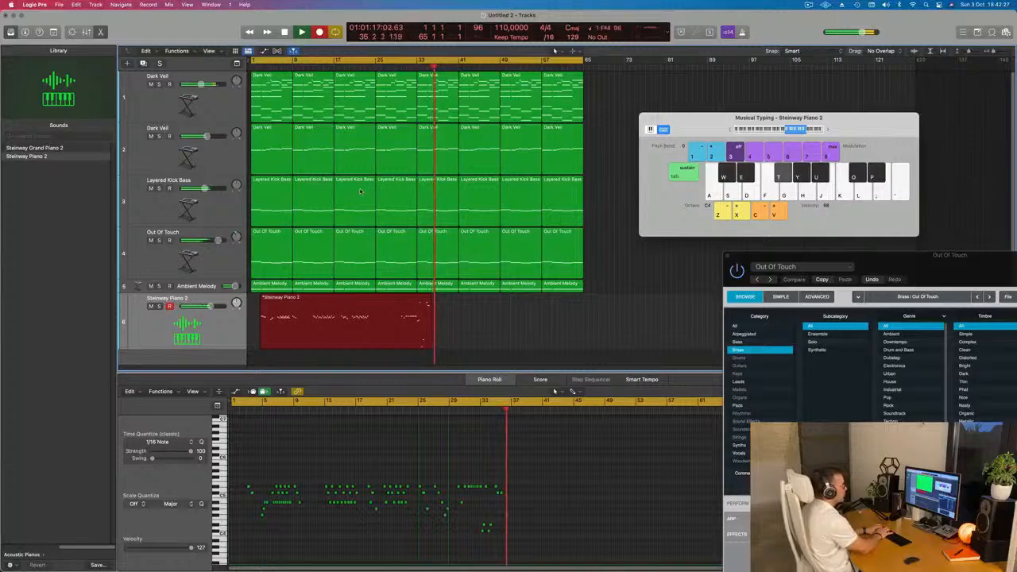
key("y")
key("u")
- Record alternating low C# and D# piano notes over bars 37 to 39
key("w")
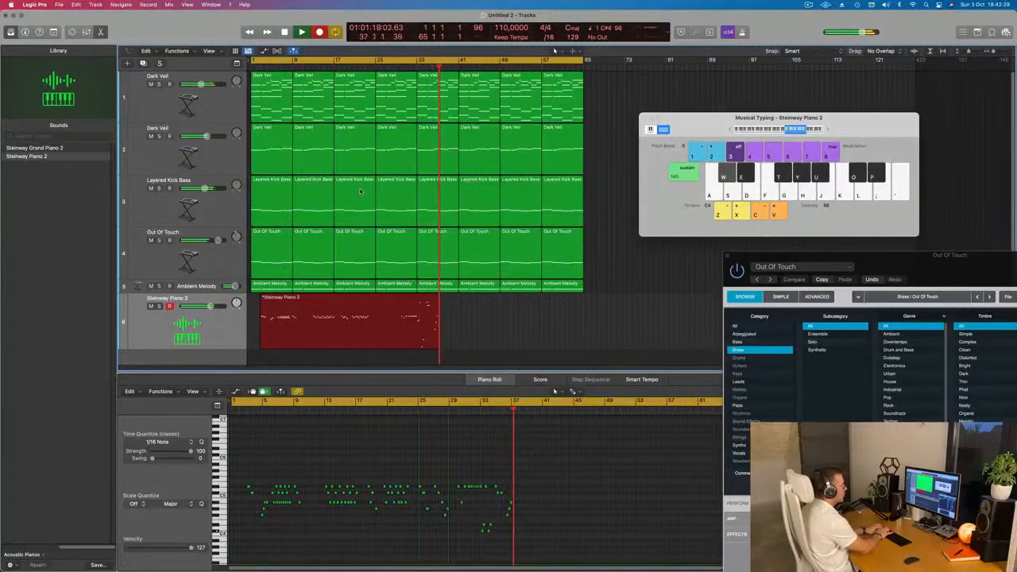
key("e")
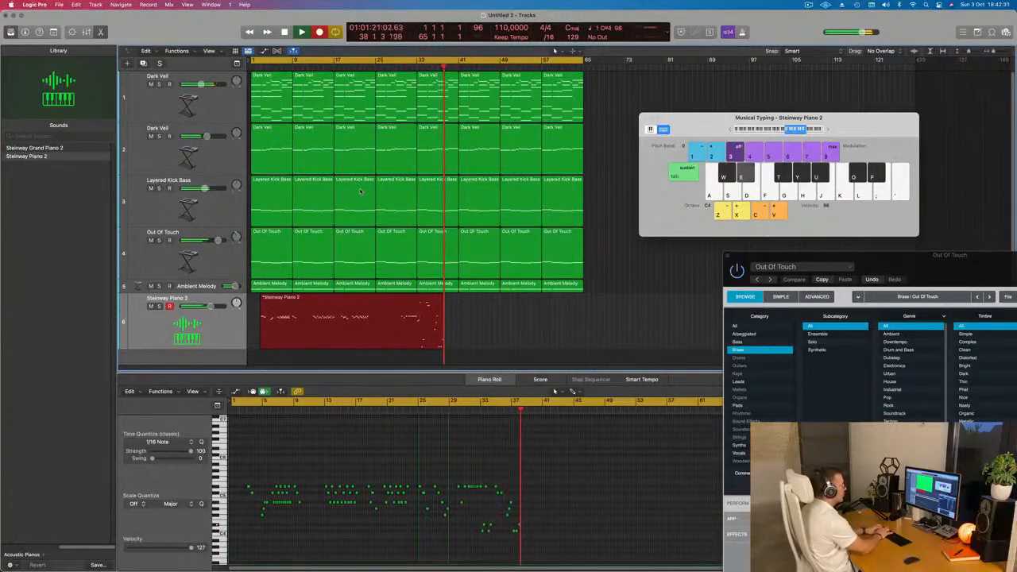
key("w")
key("e")
key("w")
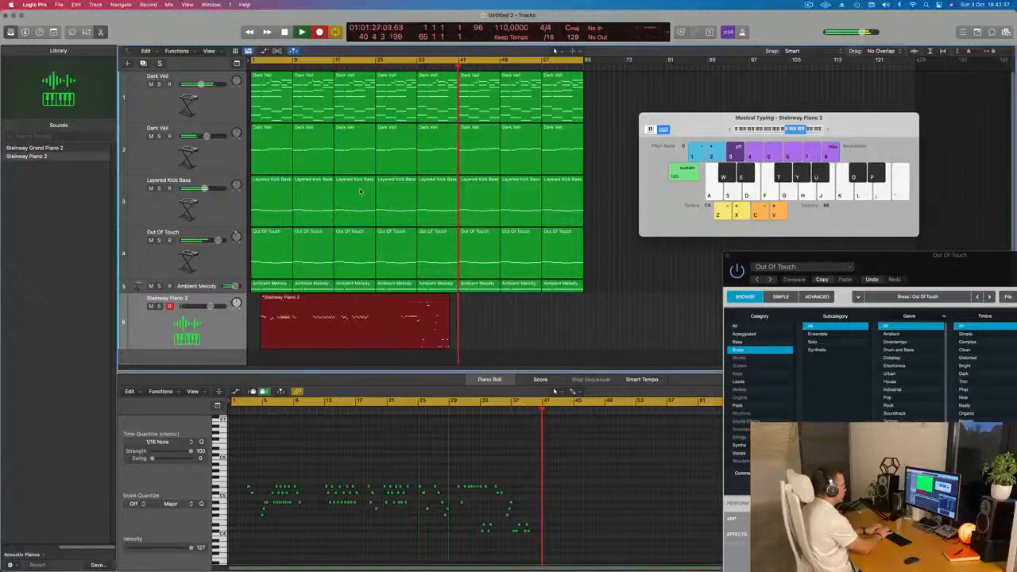
- Record a rising low C#, D# and F# figure followed by alternating C# and D# over bars 41 to 45
key("w")
key("e")
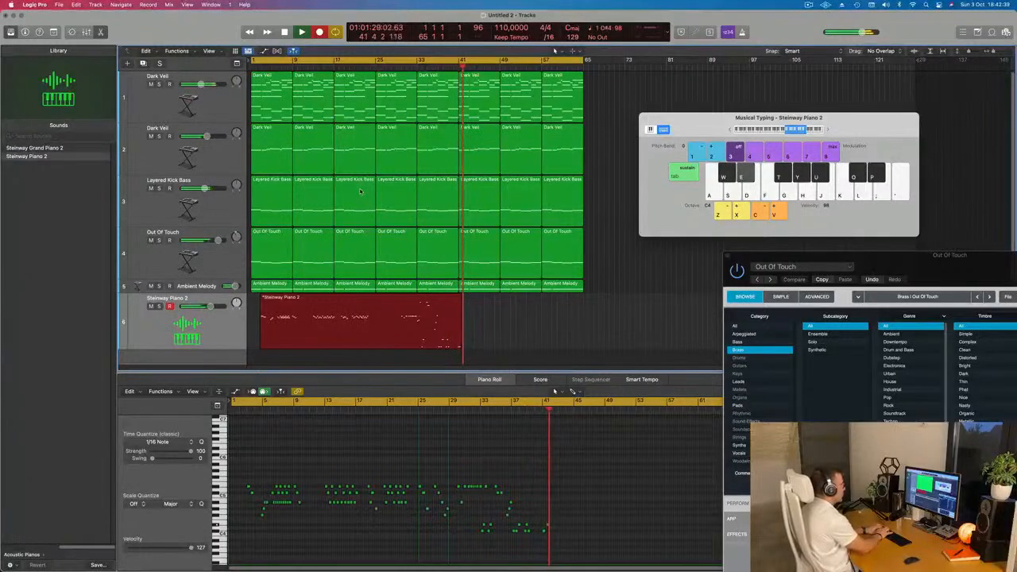
key("t")
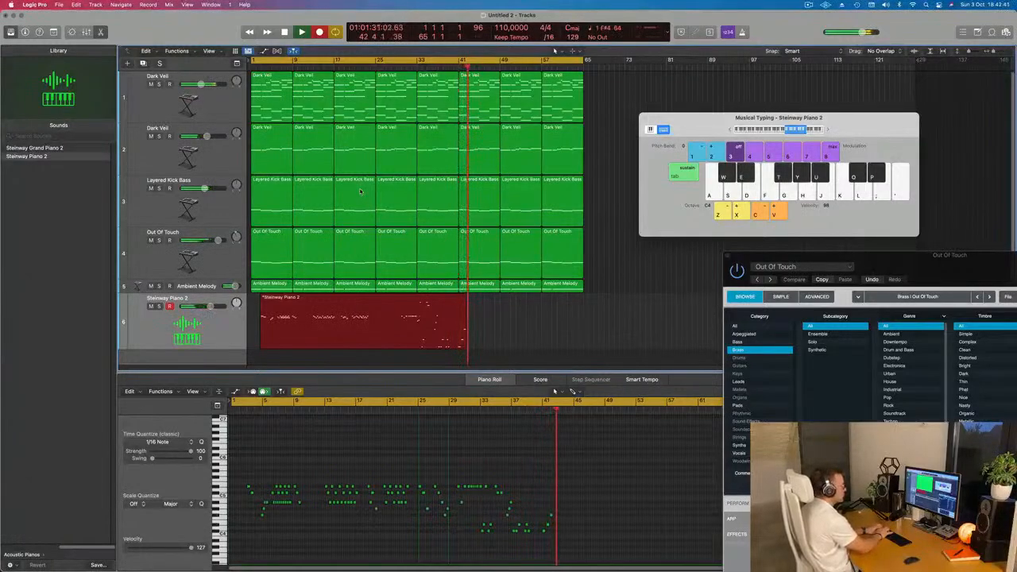
key("a")
key("e")
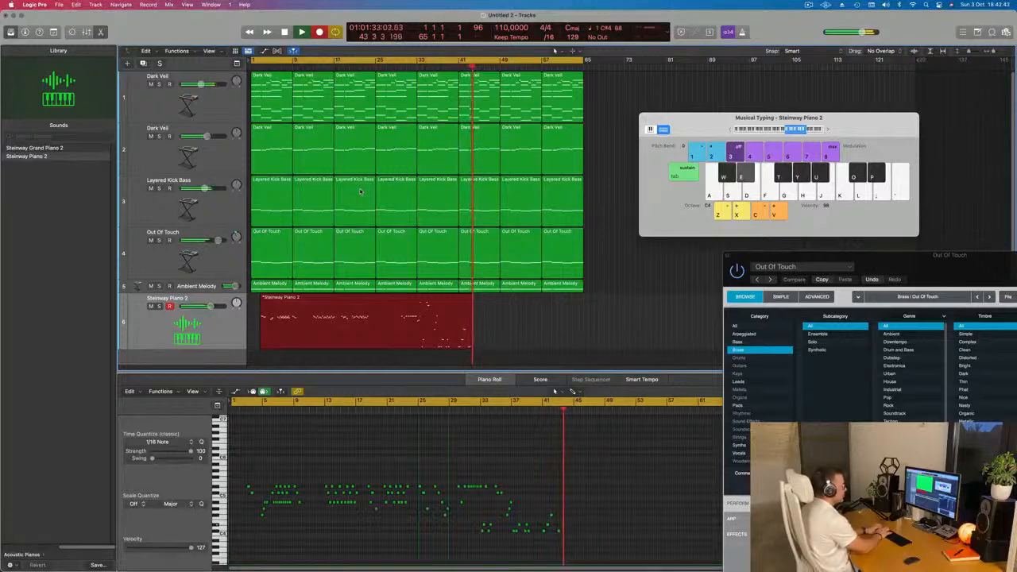
key("w")
key("e")
key("w")
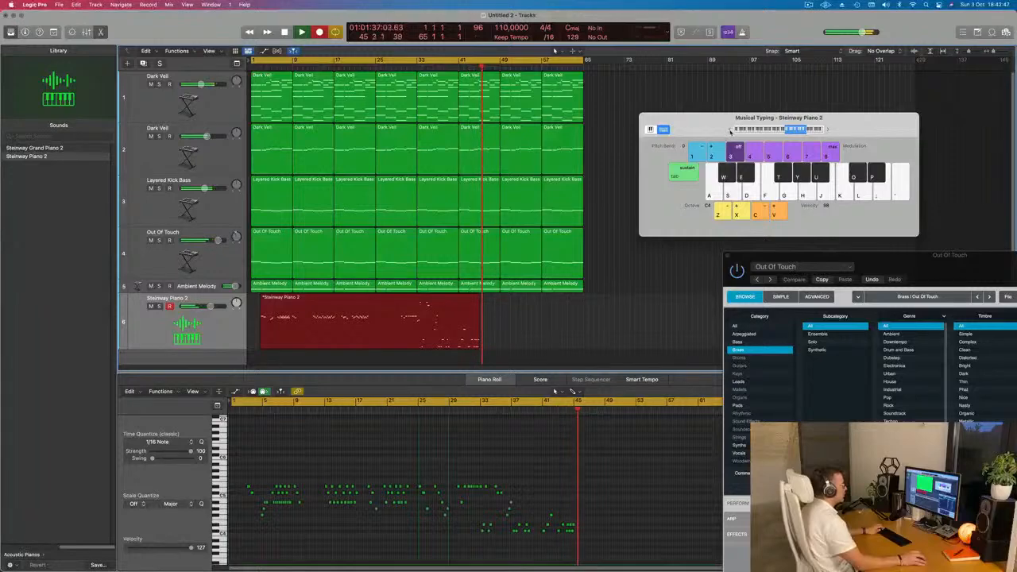
- Lower the Musical Typing octave to C3 and record C# and D# piano notes in both ranges over bars 46 and 47
left_click(733, 129)
key("w")
key("e")
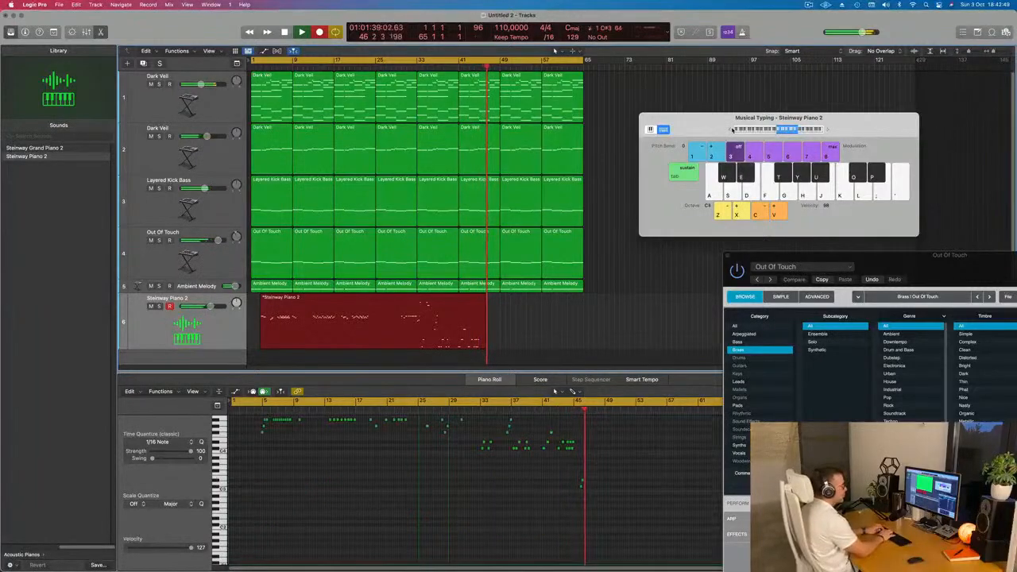
key("p")
key("o")
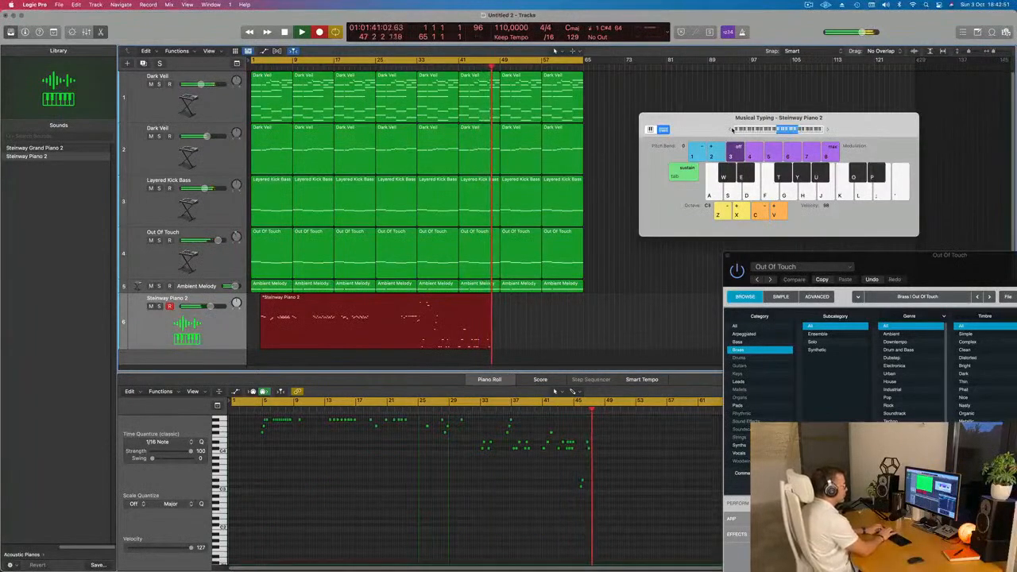
key("p")
key("o")
- Record a rising C# and D# piano run leading into repeated G# notes over bars 48 and 49
key("w")
key("e")
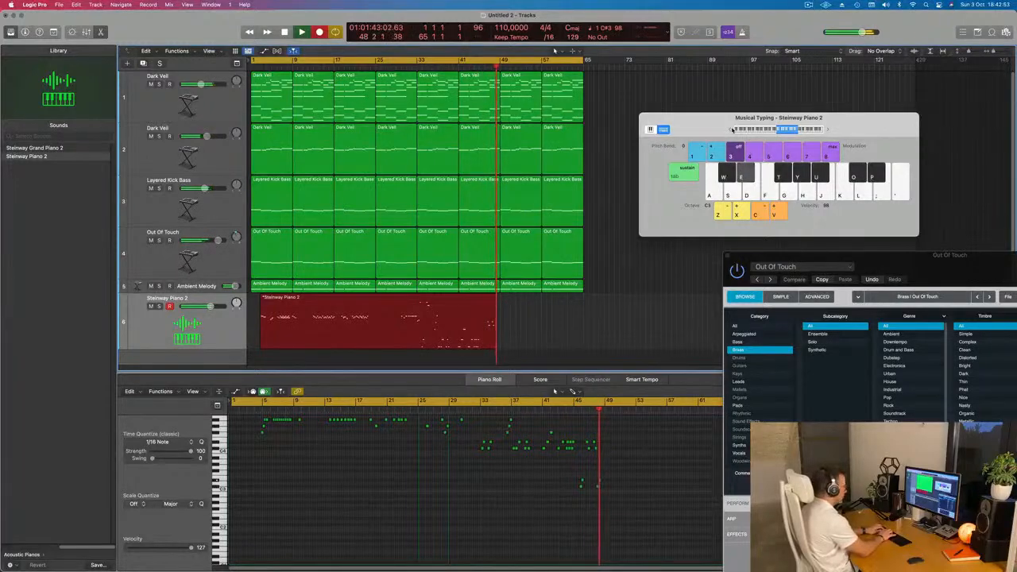
key("y")
key("y")
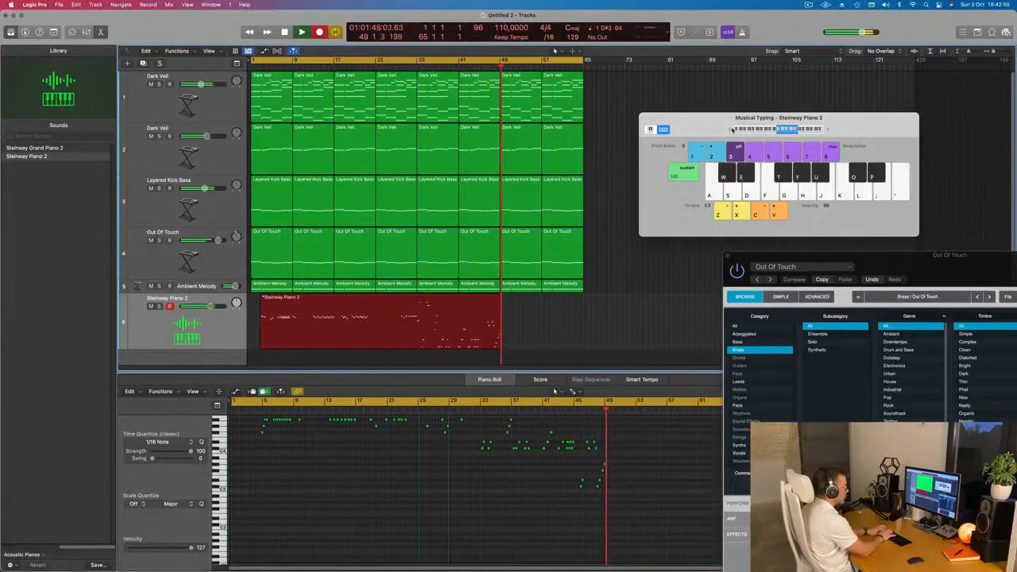
key("y")
key("p")
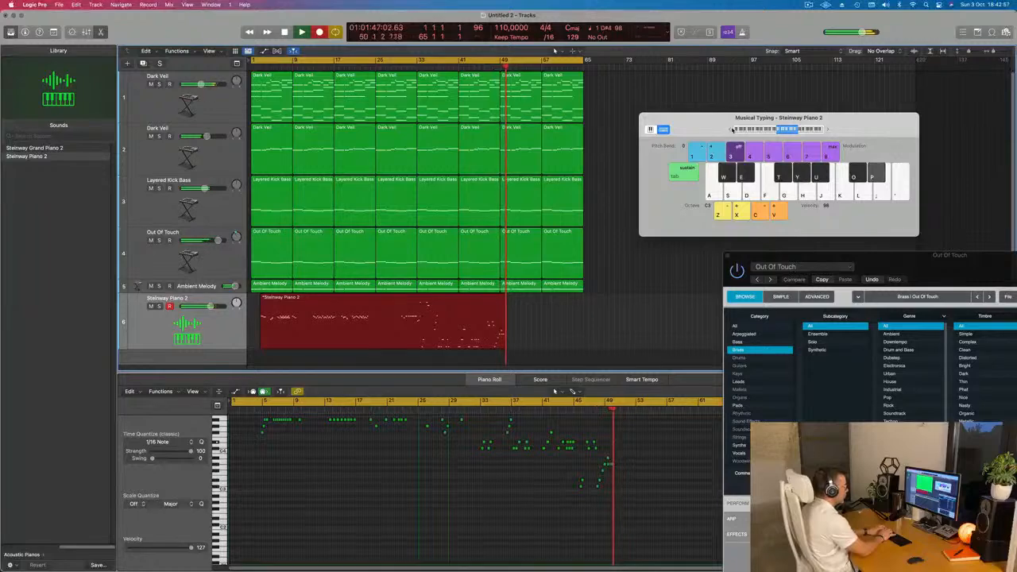
- Record G# piano notes alternating with high D# and C# over bars 50 and 51
key("y")
key("p")
key("y")
key("o")
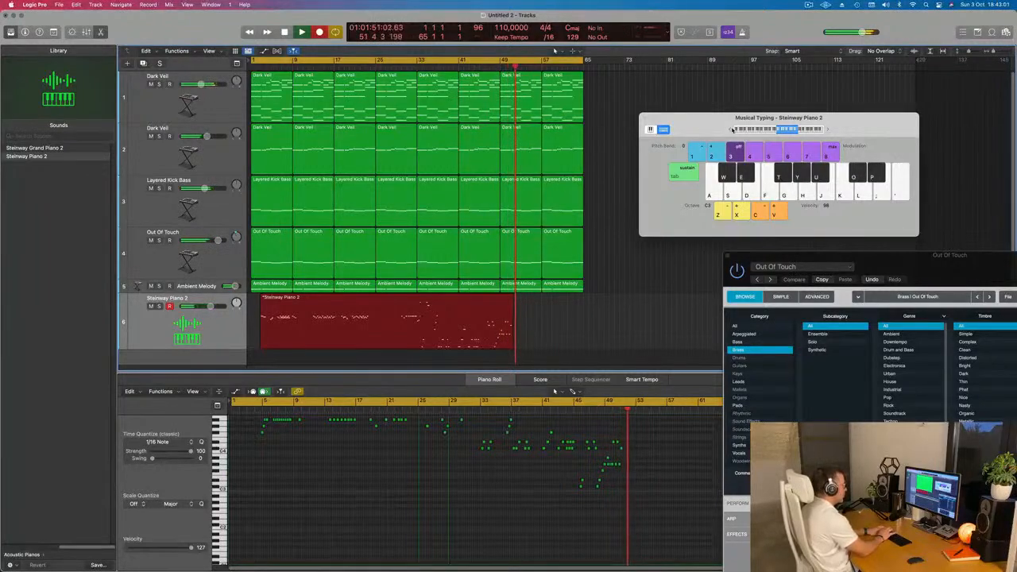
- Record a D#, C#, G#, A# piano phrase twice over bars 52 to 54
key("p")
key("o")
key("y")
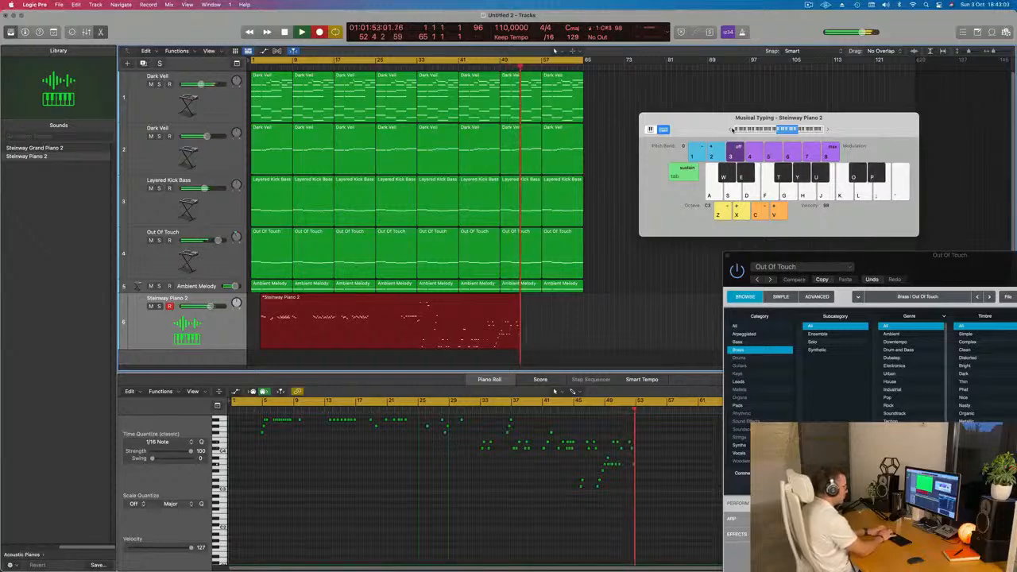
key("u")
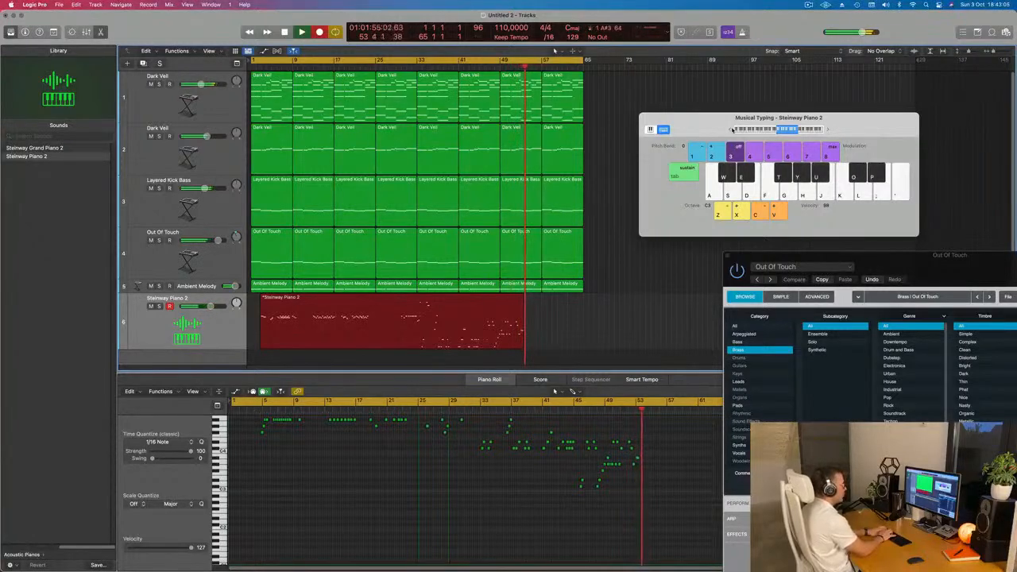
key("p")
key("o")
key("y")
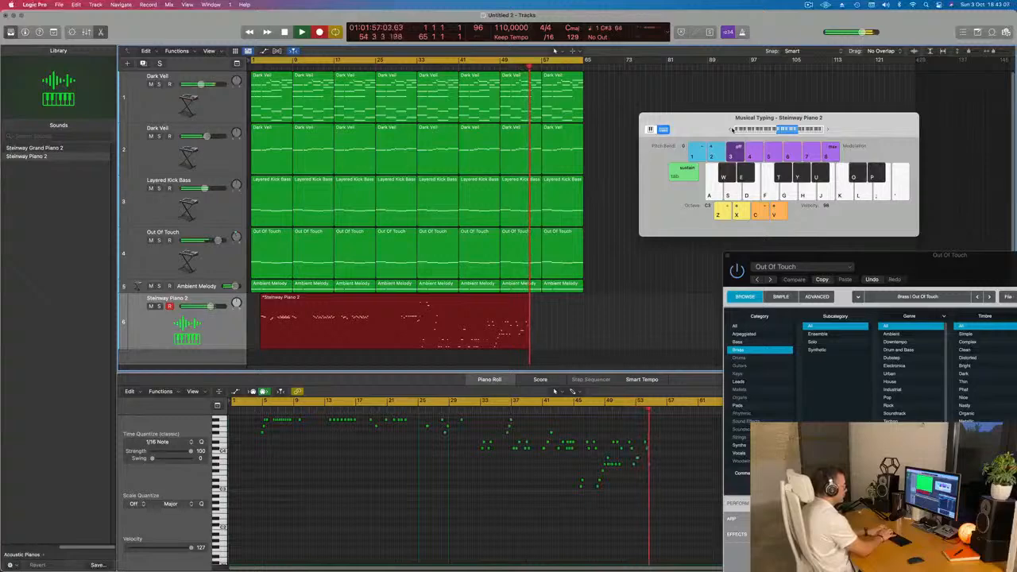
key("u")
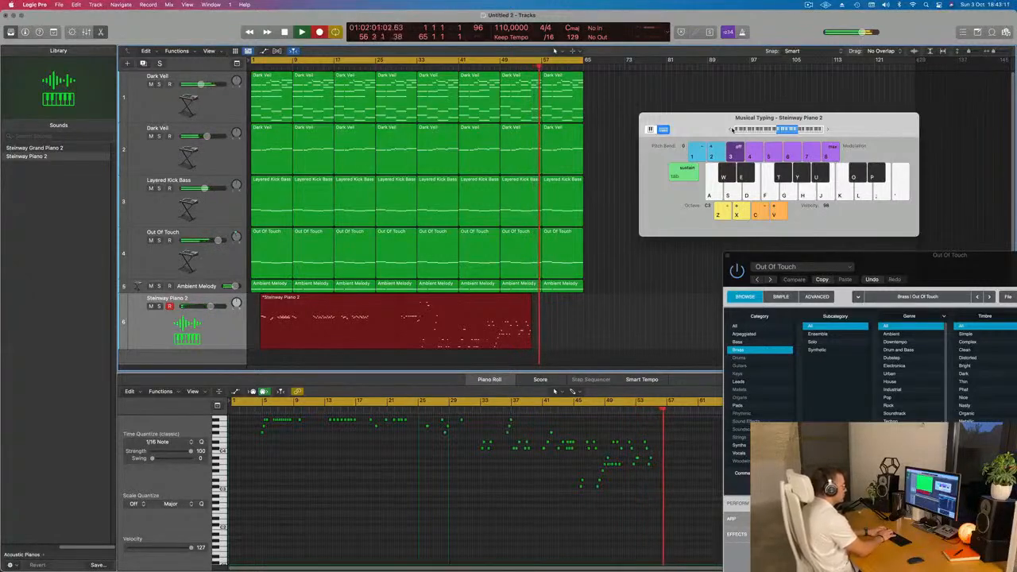
- Record a closing piano phrase of D#, C#, G#, A# and F# from bar 57 and stop the recording in bar 60
key("p")
key("o")
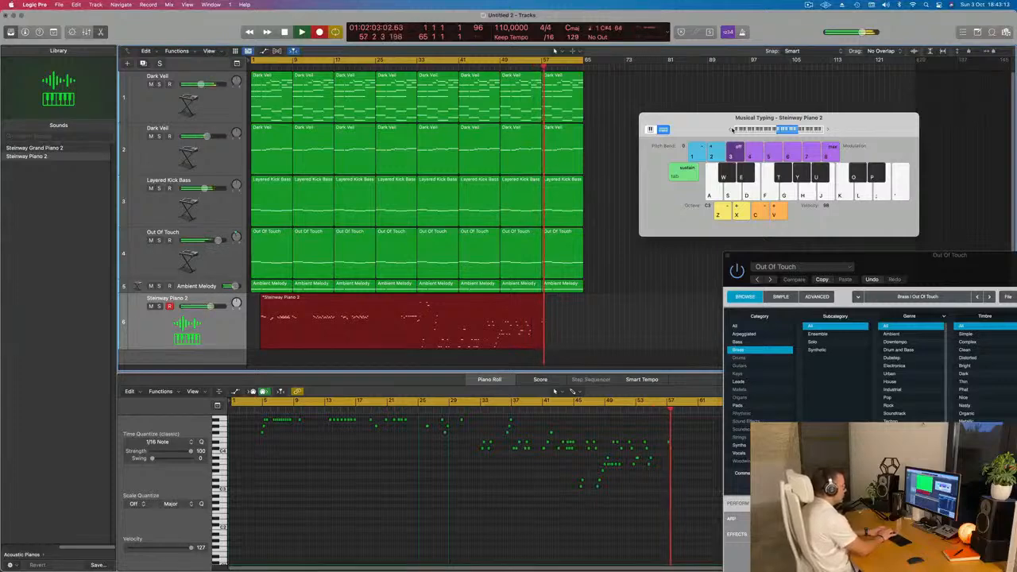
key("i")
key("u")
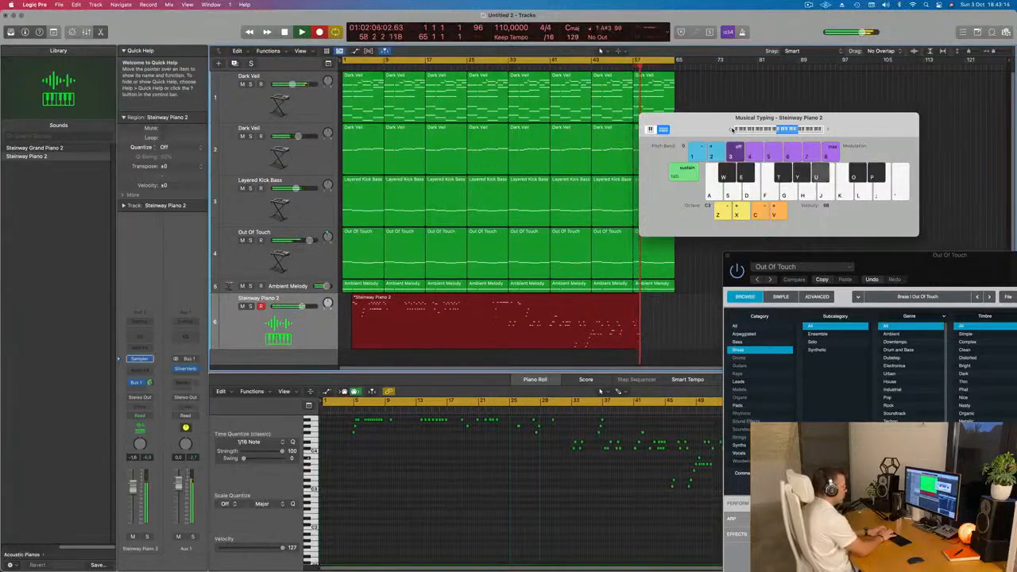
key("p")
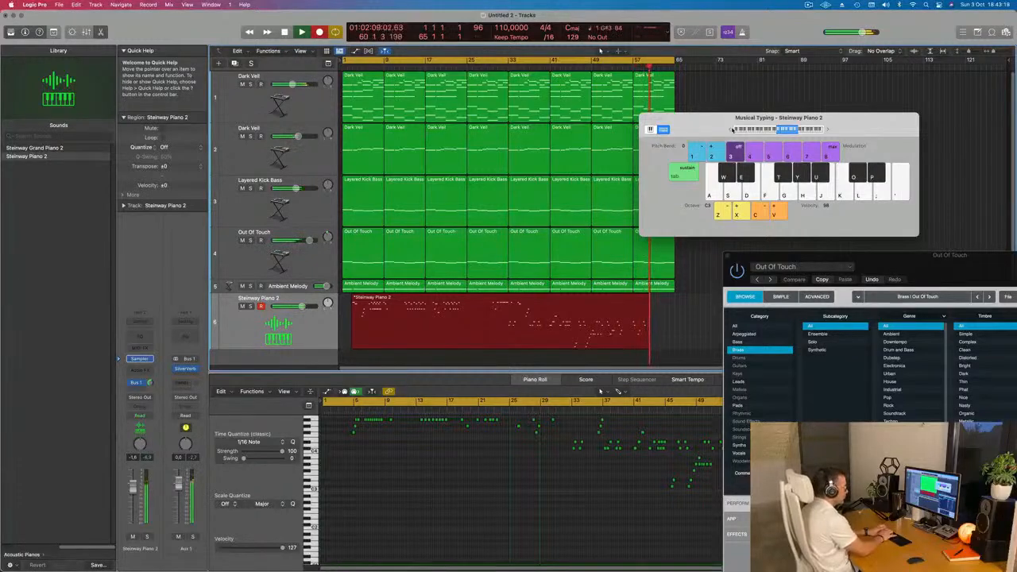
key("space")
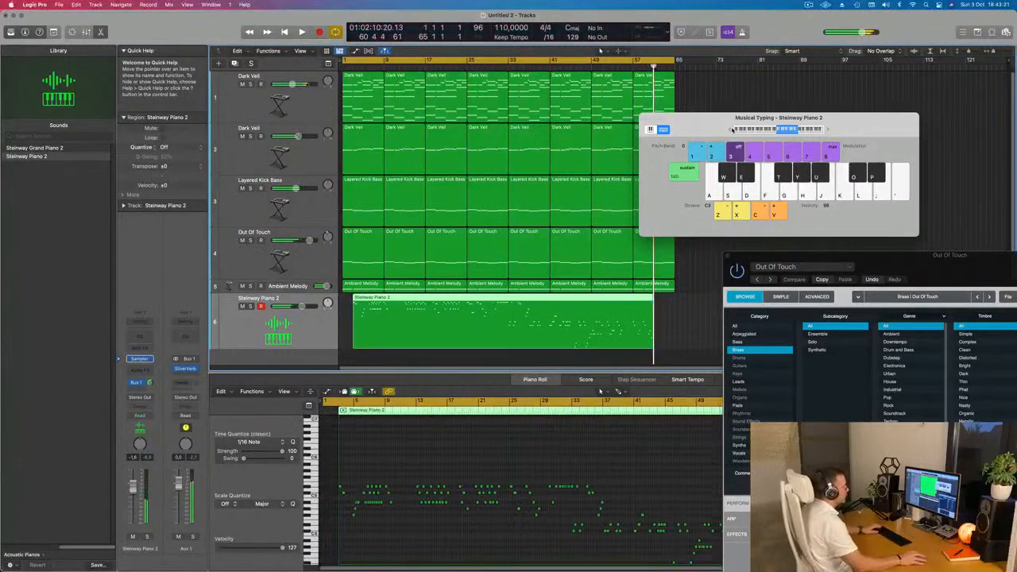
- Divide the Steinway Piano 2 region at bar 57 and delete the part before the cut
double_click(633, 301, "super")
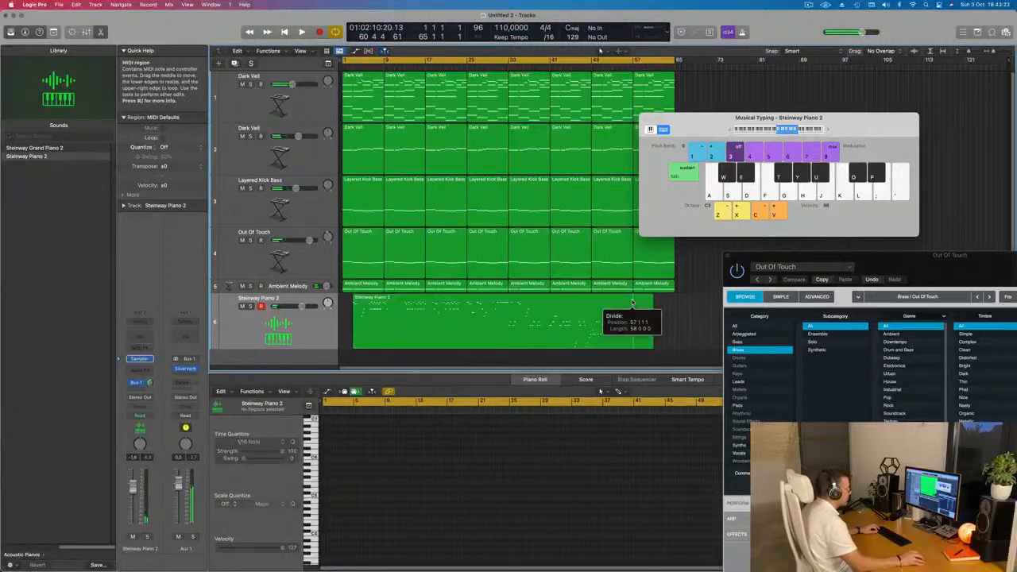
left_click(566, 199)
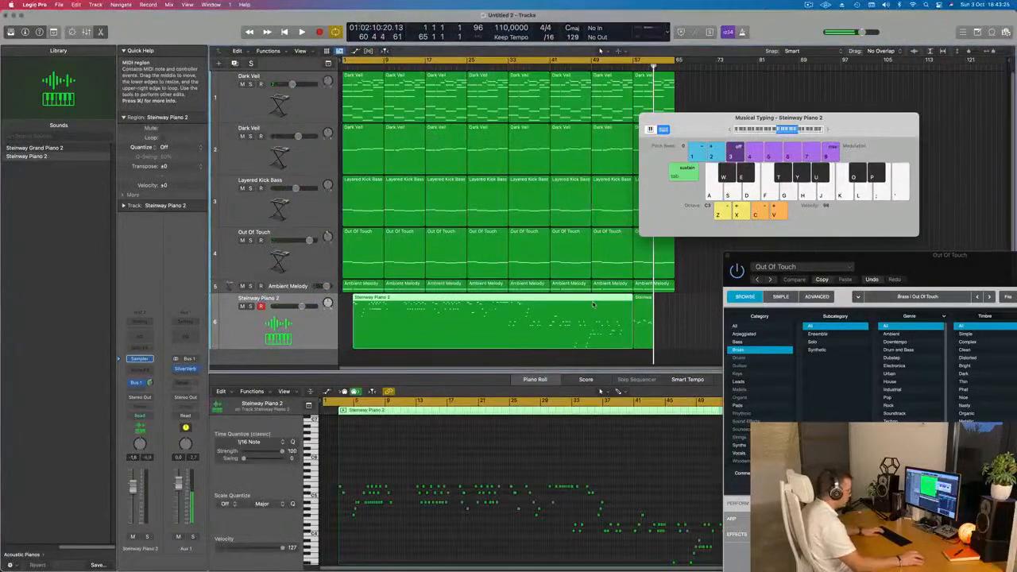
key("Delete")
- Move the remaining four-bar piano region to bar 1 and play its start briefly
left_click_drag(645, 306, 348, 308)
key("space")
key("space")
- Select all notes in the four-bar piano region and quantize them to 1/16 notes
scroll(350, 526, "up", 8)
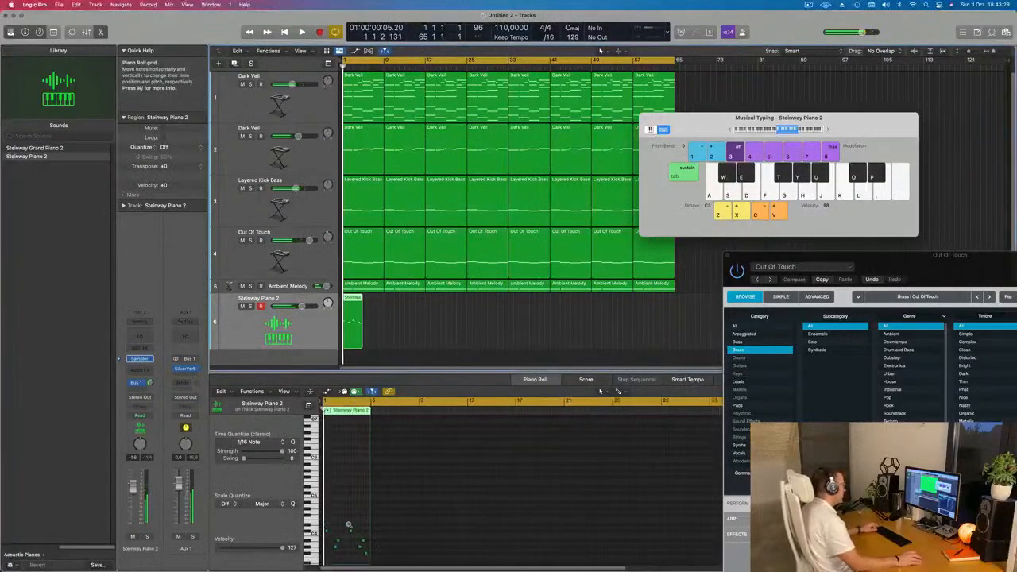
scroll(376, 521, "left", 1)
key("super+a")
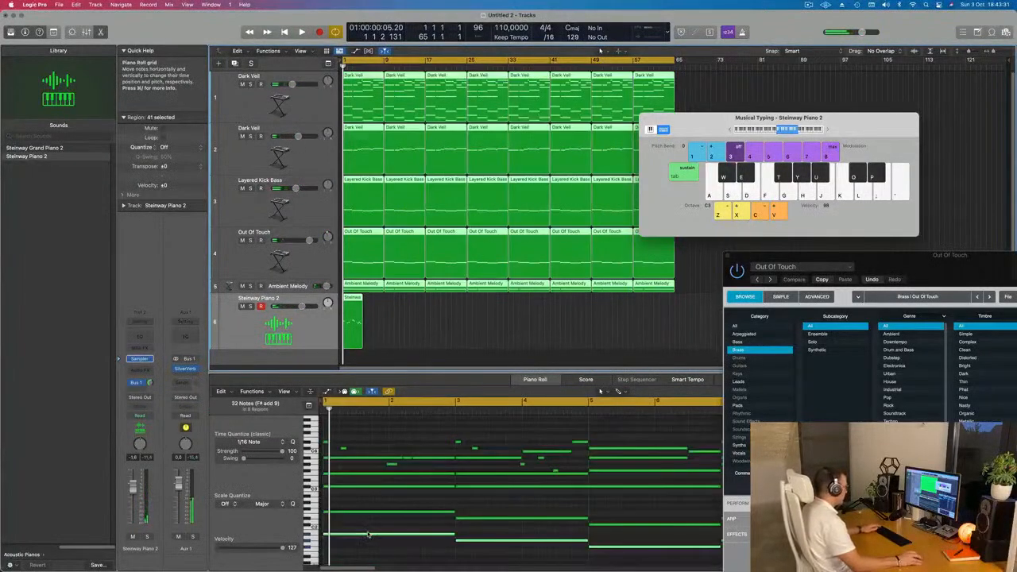
left_click(443, 322)
left_click(352, 328)
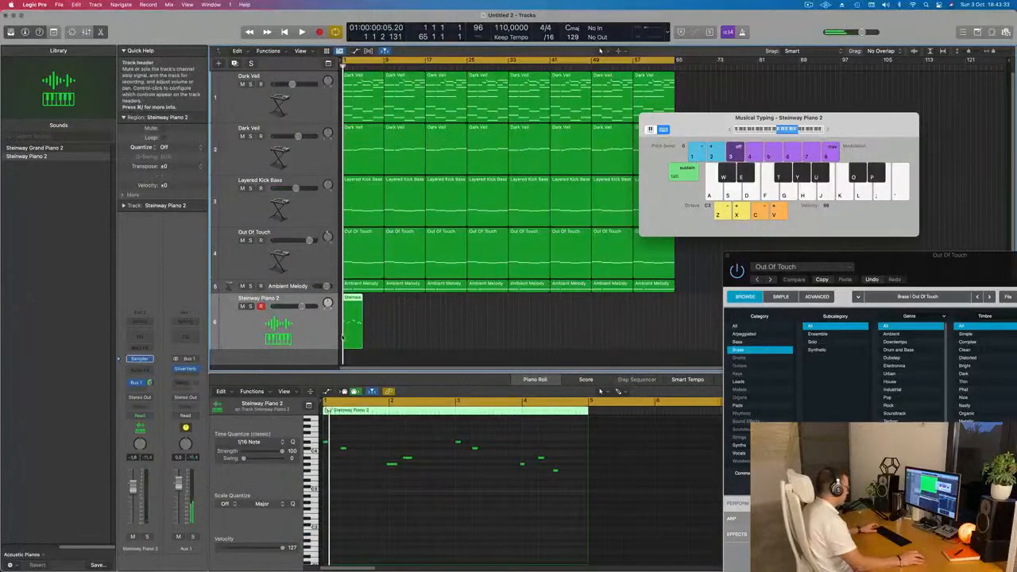
left_click(374, 505)
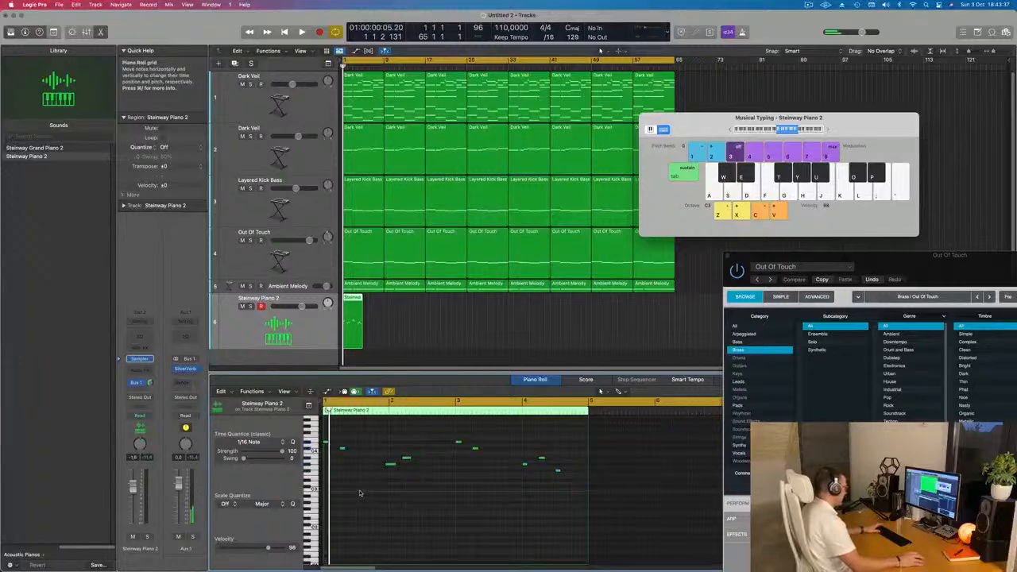
- Shift the G# and A# piano notes around bar 2 about a sixteenth later and play the phrase back
scroll(400, 482, "up", 4)
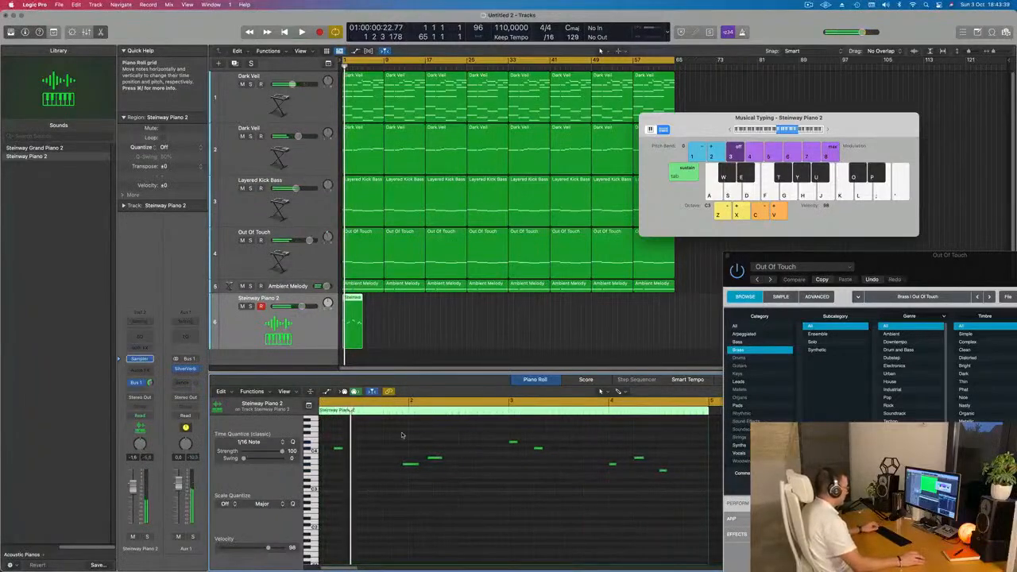
left_click_drag(402, 435, 447, 480)
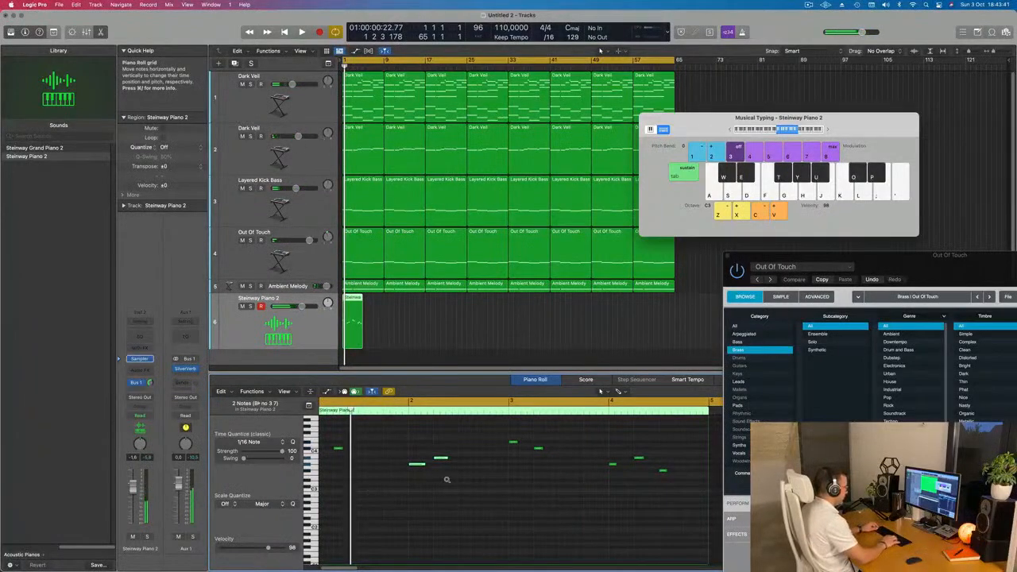
key("space")
scroll(373, 482, "down", 2)
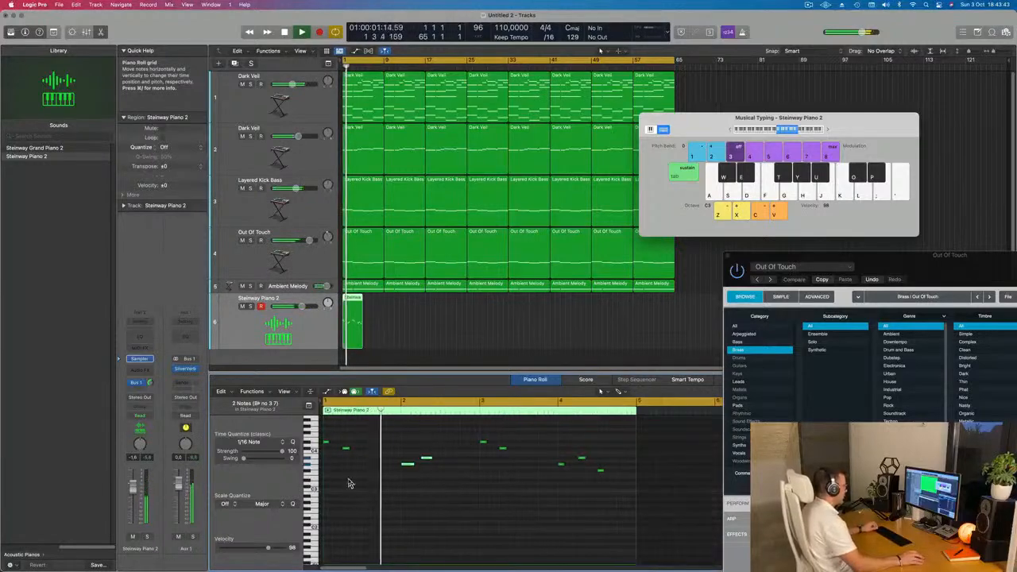
scroll(376, 484, "down", 1)
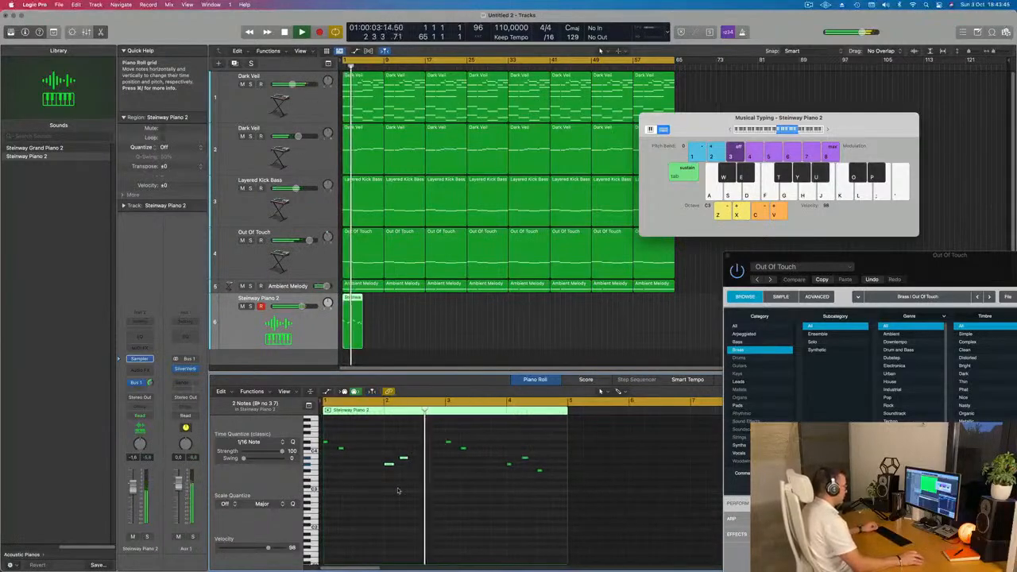
scroll(406, 488, "right", 1)
scroll(413, 488, "right", 1)
scroll(424, 487, "up", 1)
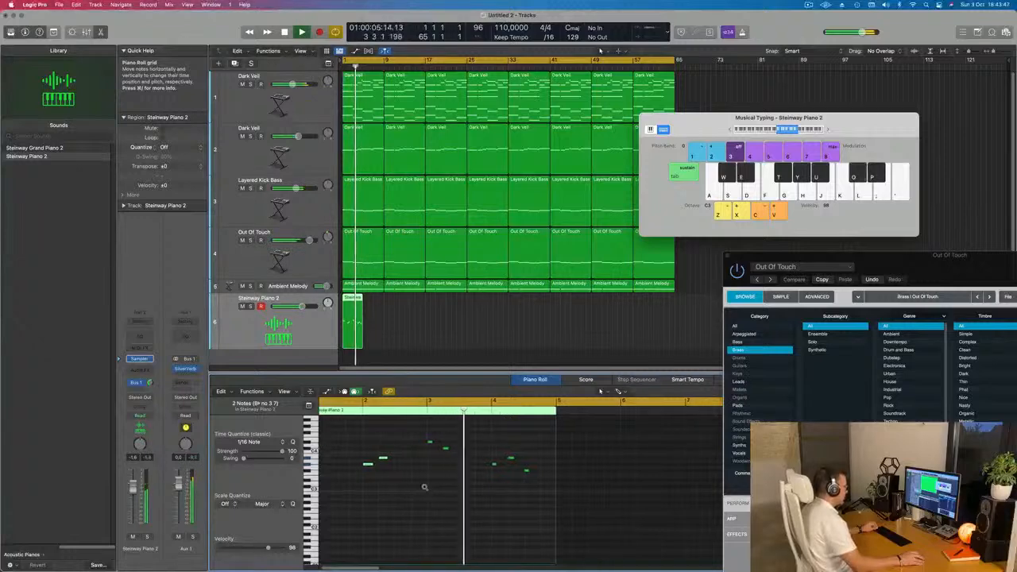
scroll(429, 489, "up", 1)
scroll(438, 489, "down", 2)
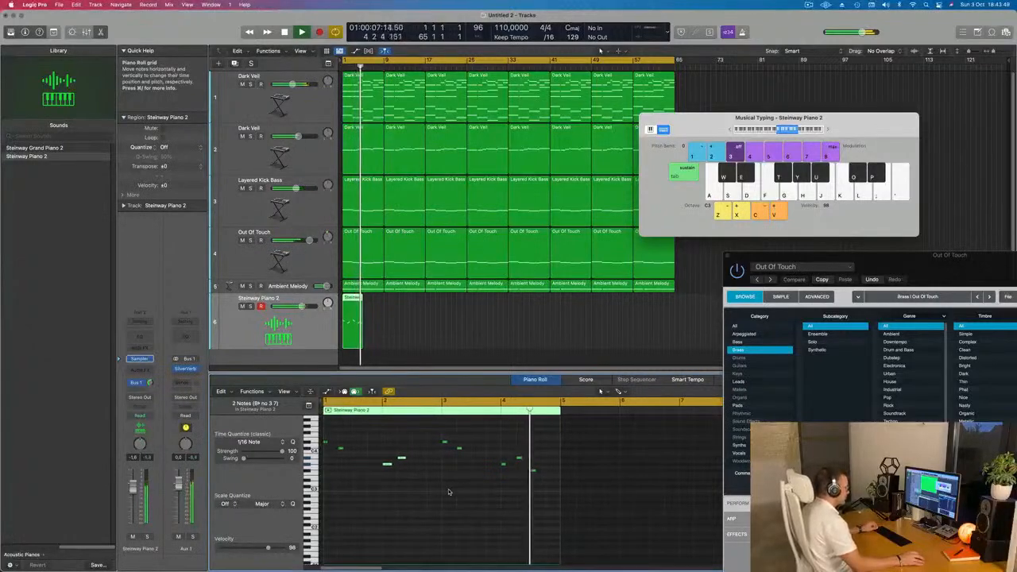
- Delete the three notes in bar 4 of the Steinway Piano 2 region
scroll(452, 487, "up", 1)
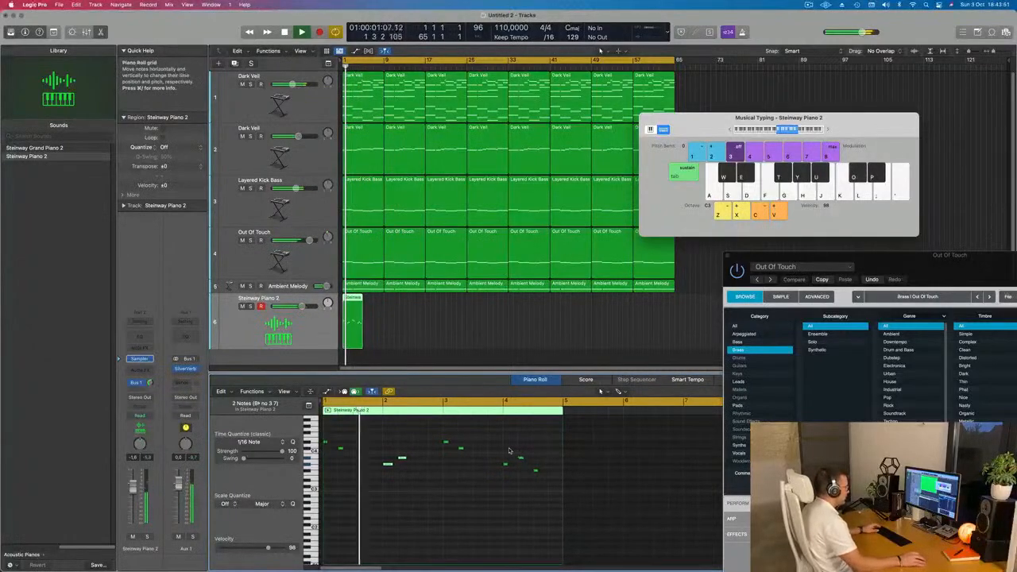
left_click_drag(510, 451, 553, 503)
key("Delete")
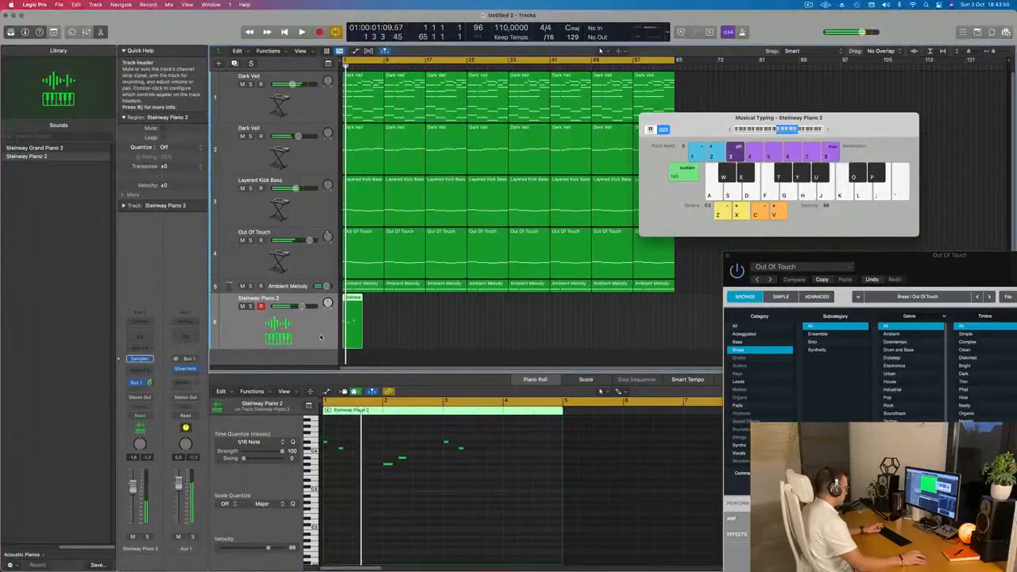
- Repeat the four-bar Steinway Piano 2 region until it fills the song up to bar 65
key("super+r")
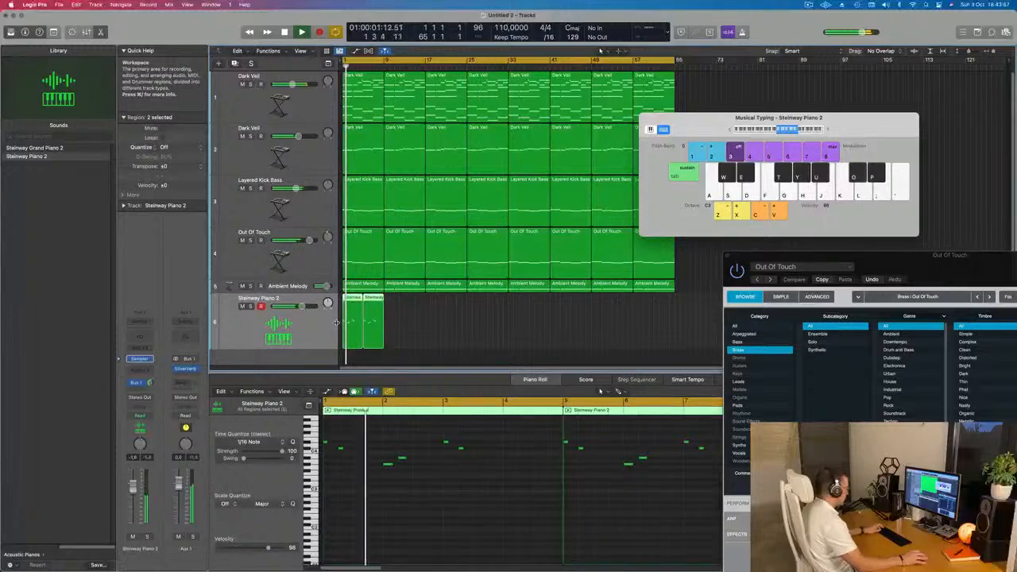
key("super+r")
key("super+r")
key("super+r")
key("super+r")
key("super+r")
key("super+r")
key("super+r")
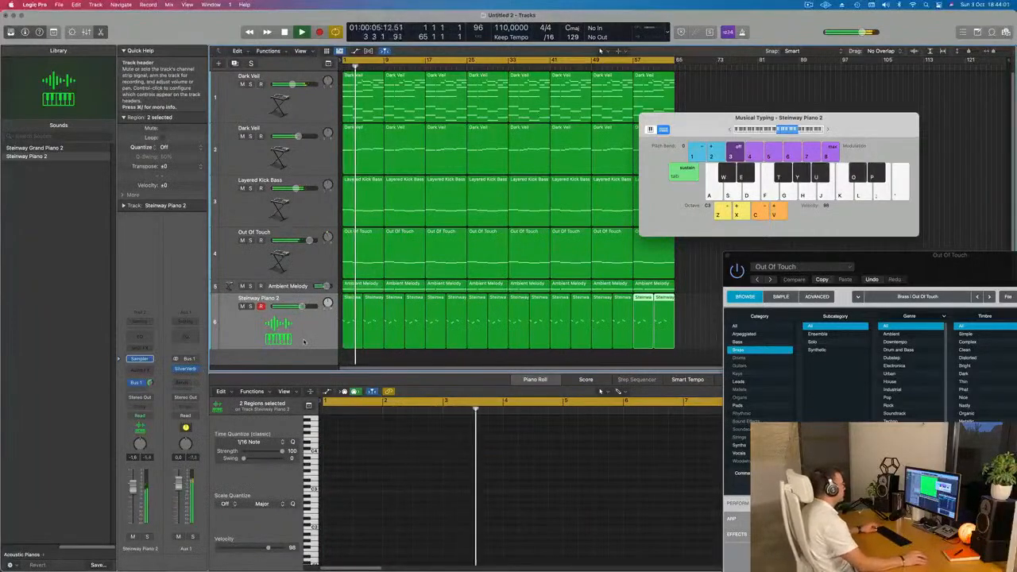
- Mute the second Dark Veil track, select the Steinway Piano 2 track and play the mix
scroll(302, 342, "down", 2)
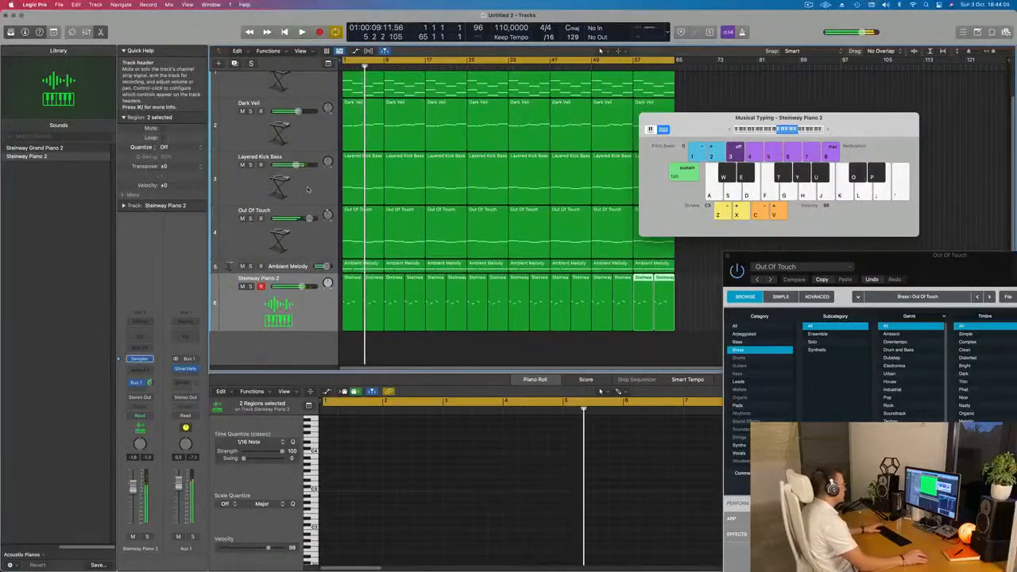
left_click(282, 123)
left_click(243, 111)
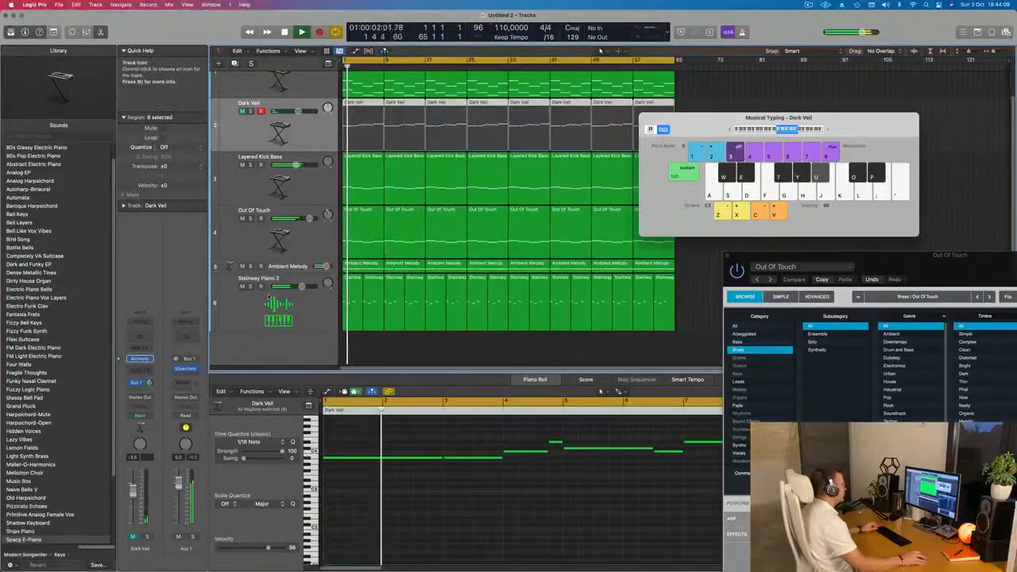
left_click(310, 311)
key("super+Right")
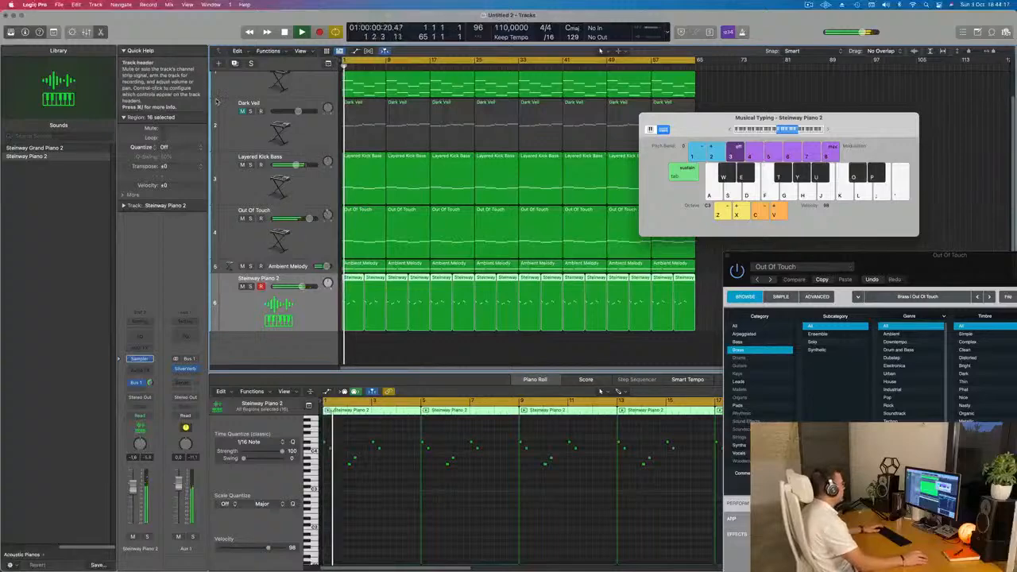
- Duplicate the Steinway Piano 2 track and move the first piano region onto the new track at bar 1
key("super+d")
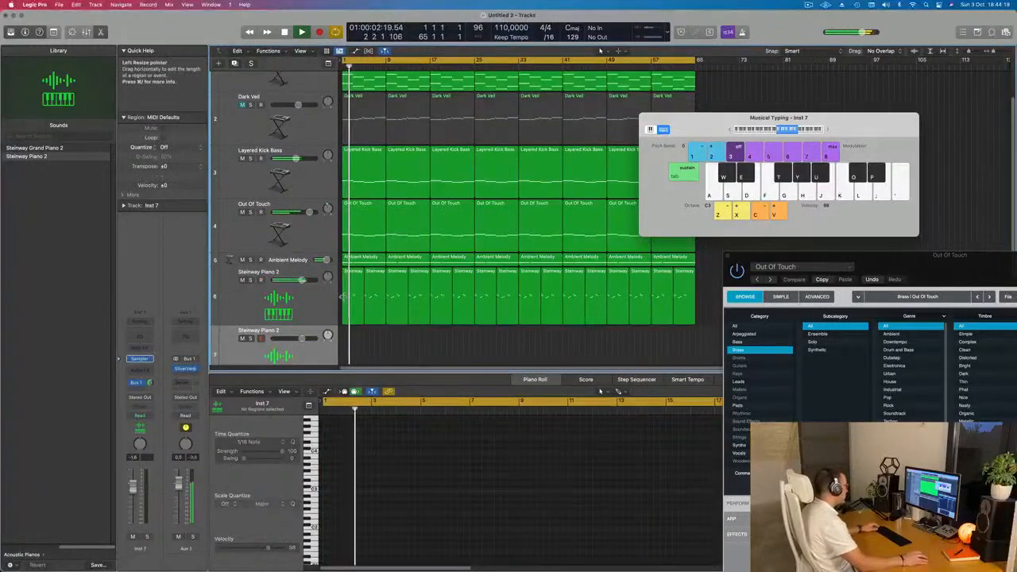
left_click(349, 272)
left_click_drag(351, 270, 353, 337)
key("super+Right")
key("super+Right")
key("super+Right")
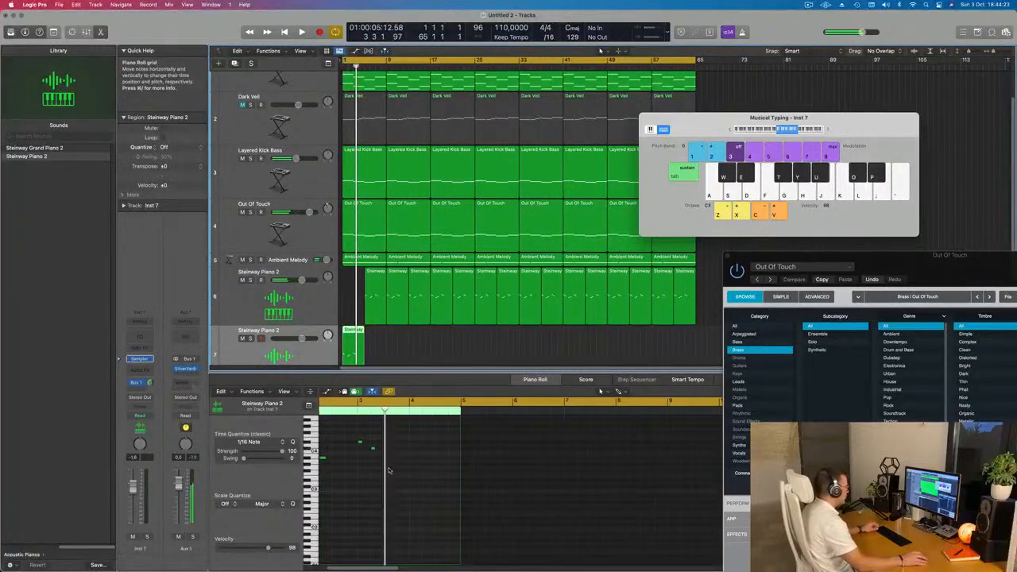
- Fill the gap at bar 1 of the original piano track with a copy of the bar 5 region
scroll(404, 459, "left", 3)
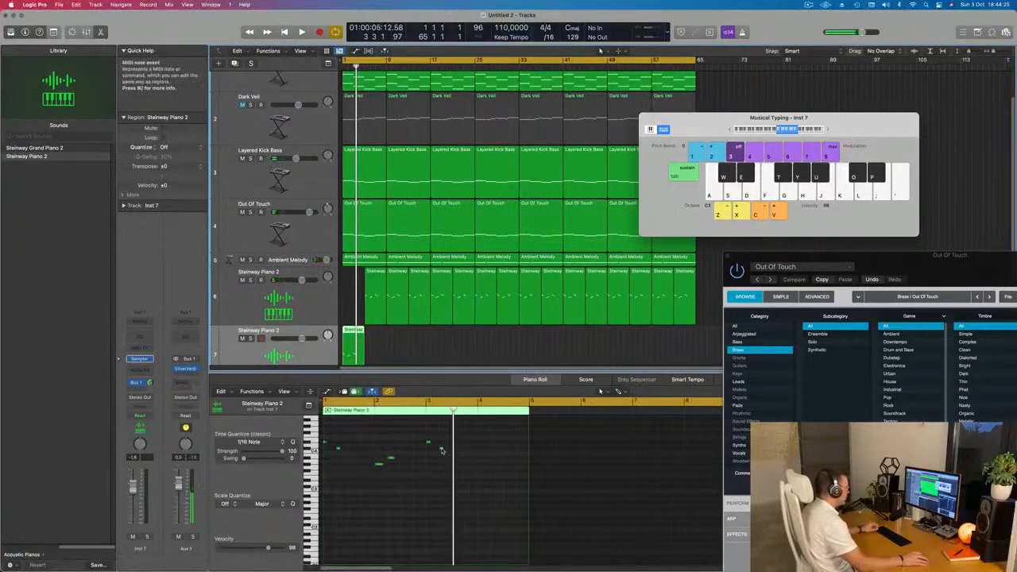
key("super+Left")
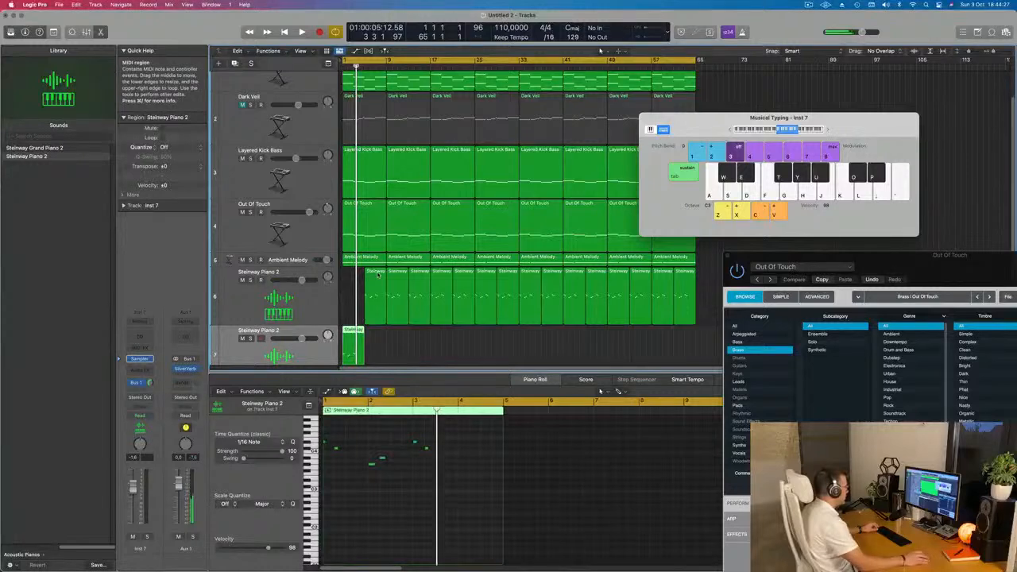
left_click_drag(378, 275, 356, 332)
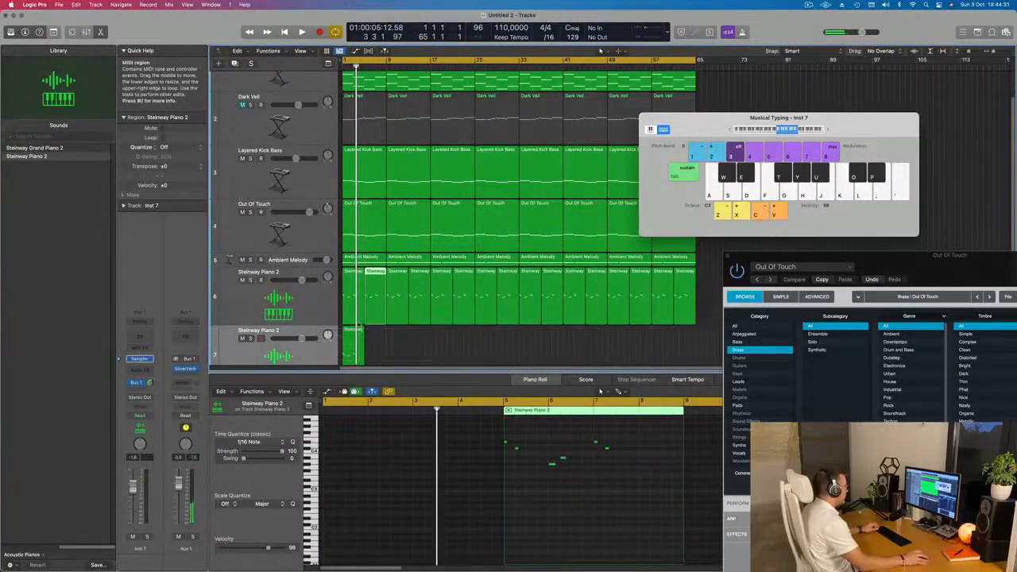
- Remove the surplus notes from the new track's region, stretch the bar 3 C#4 note to bar 5 and play it back
scroll(342, 449, "right", 2)
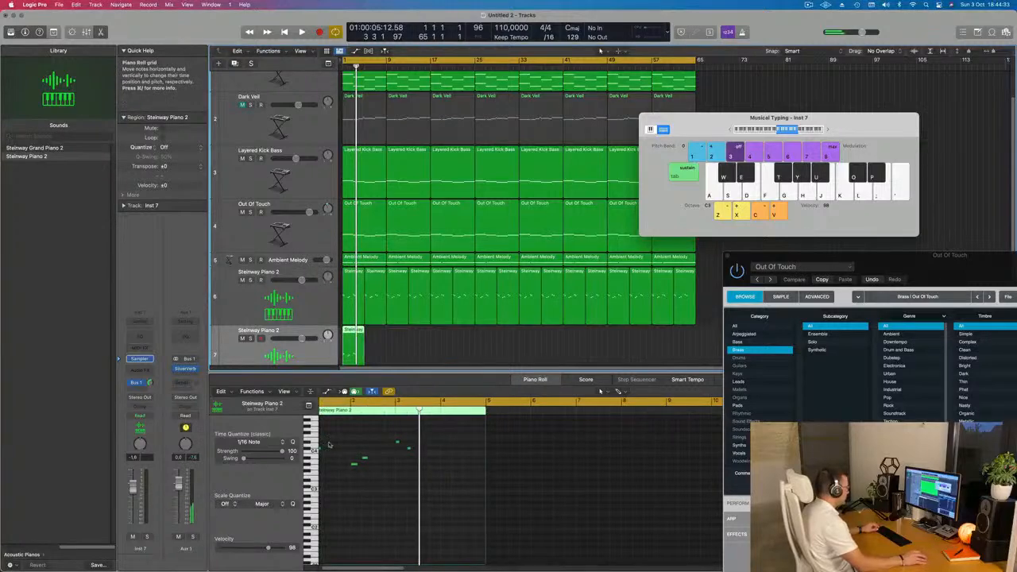
scroll(332, 445, "left", 2)
scroll(326, 439, "right", 1)
mouse_move(323, 437)
left_mouse_down()
mouse_move(410, 475)
mouse_move(437, 450)
mouse_move(494, 453)
left_mouse_up()
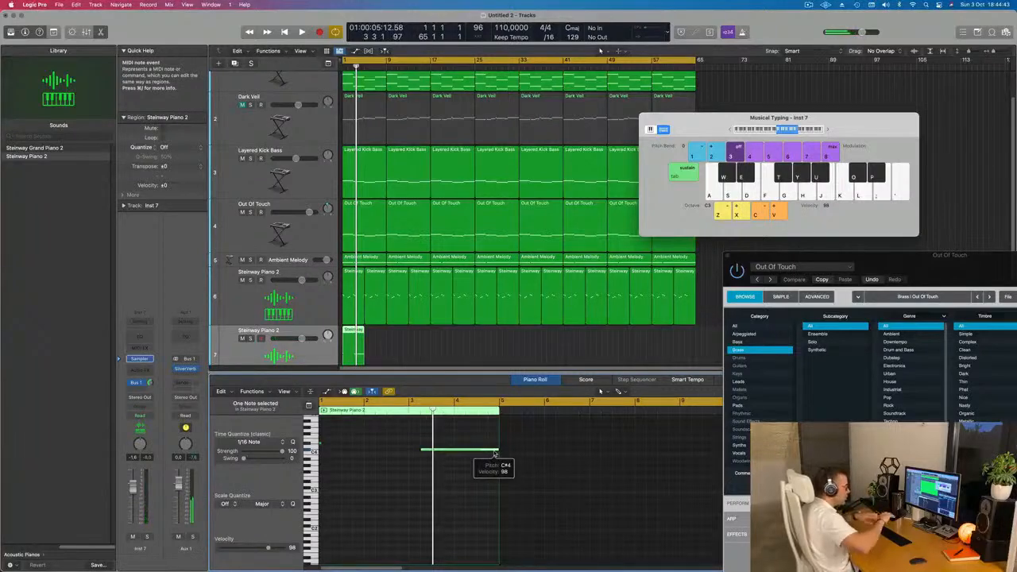
scroll(494, 453, "right", 5)
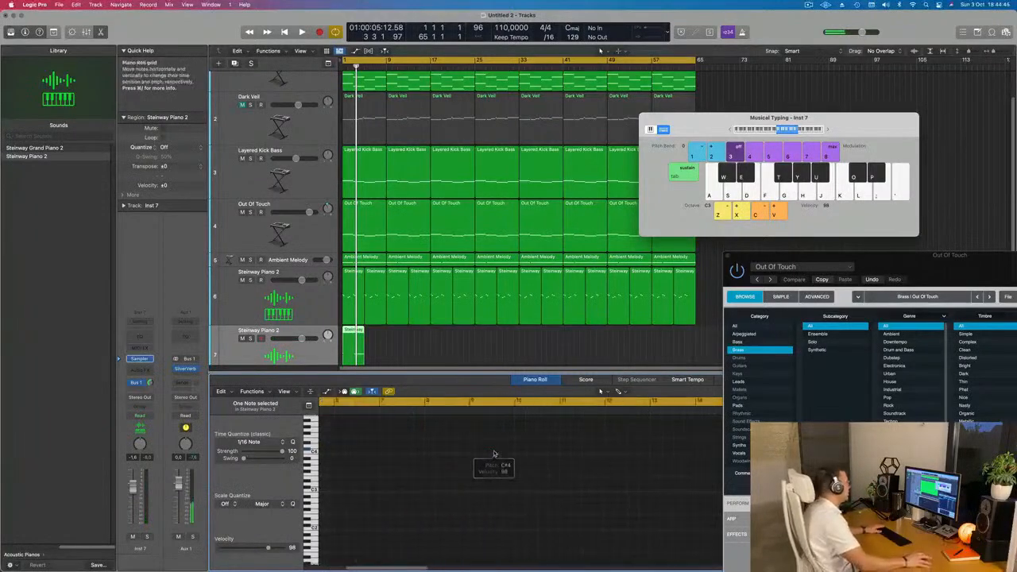
scroll(281, 359, "down", 2)
key("space")
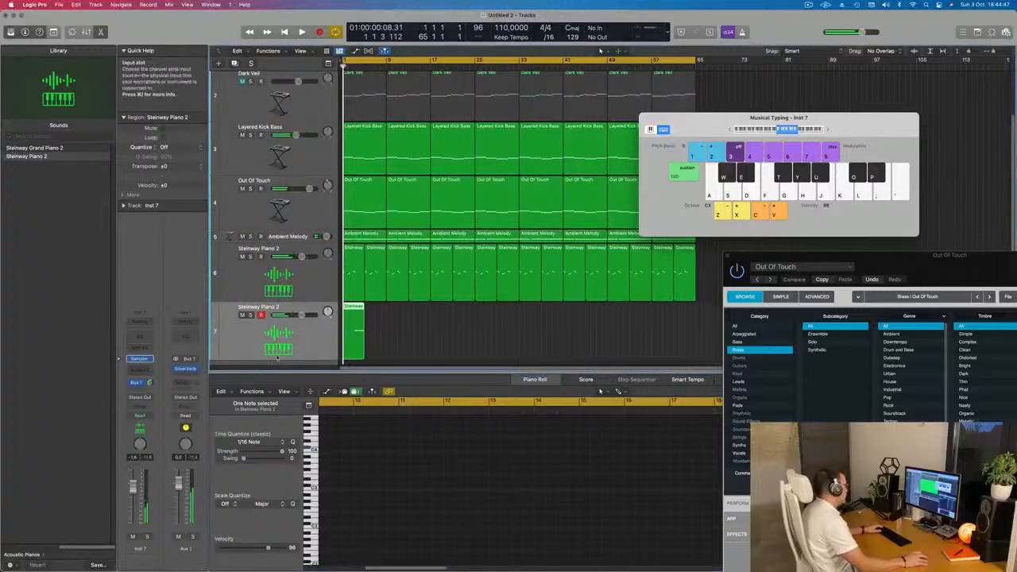
key("space")
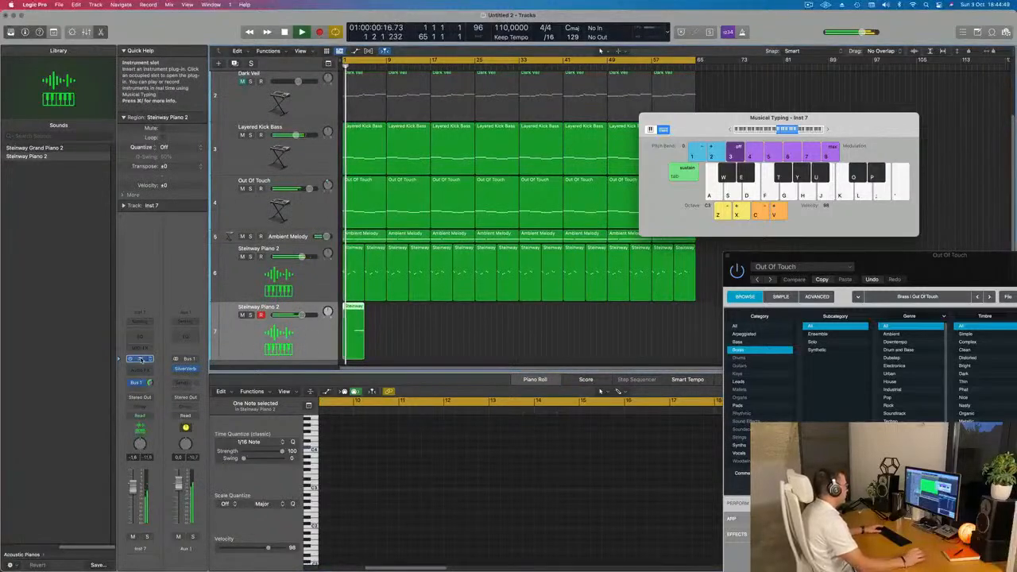
left_click(140, 360)
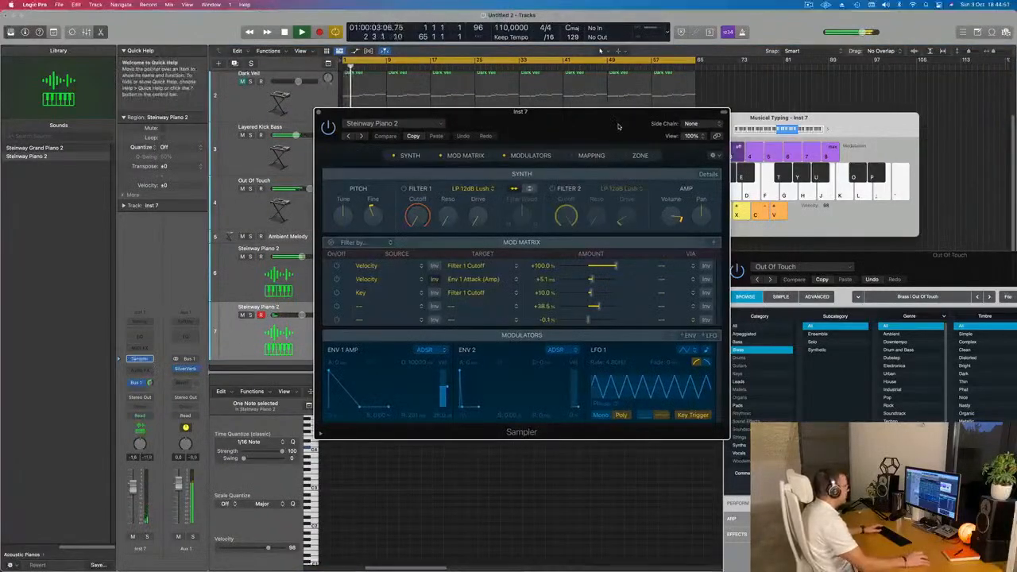
left_click_drag(435, 114, 757, 161)
left_click(127, 360)
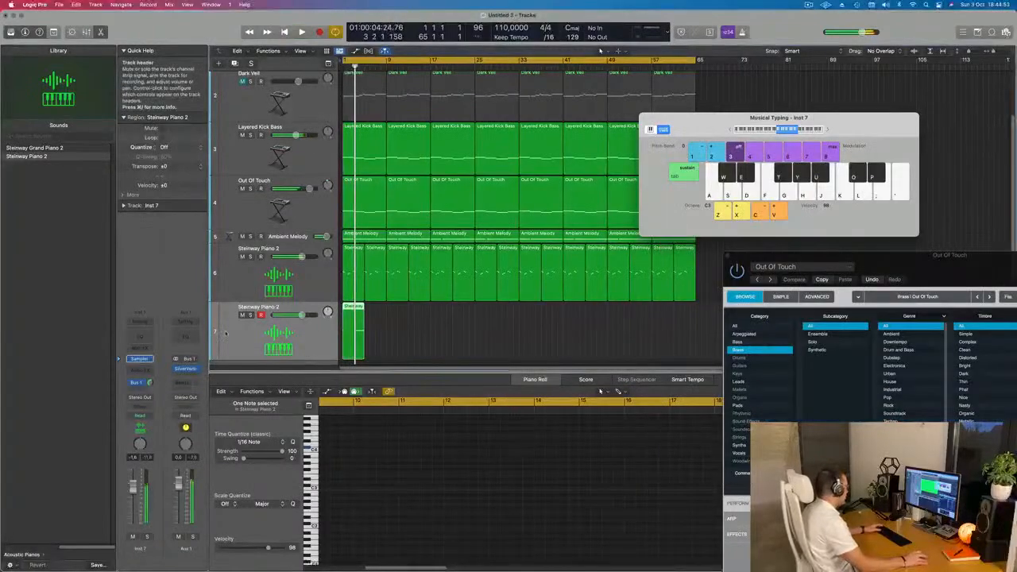
- Replace the Sampler instrument on the duplicated track with Alchemy
left_click(139, 359)
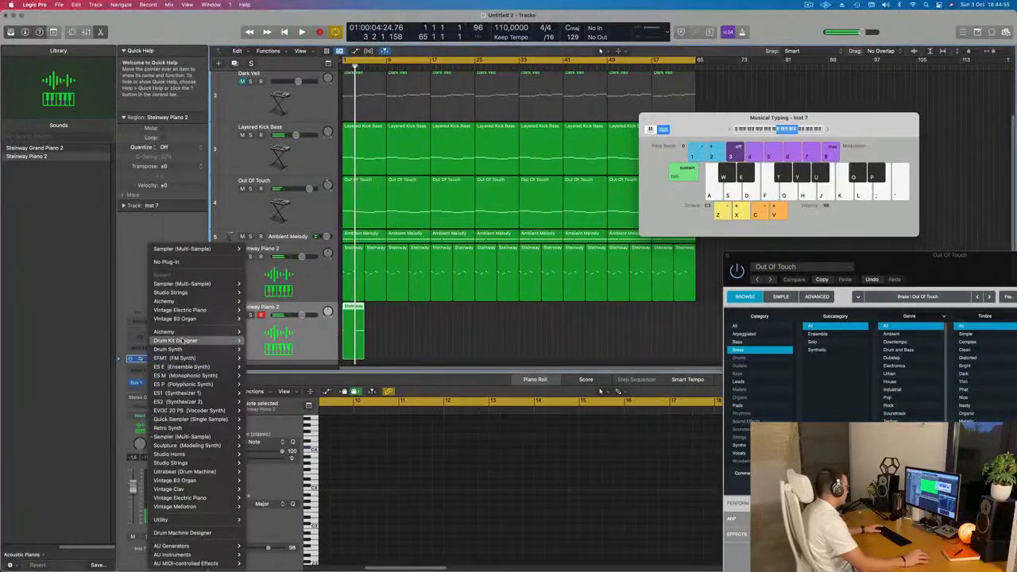
mouse_move(184, 402)
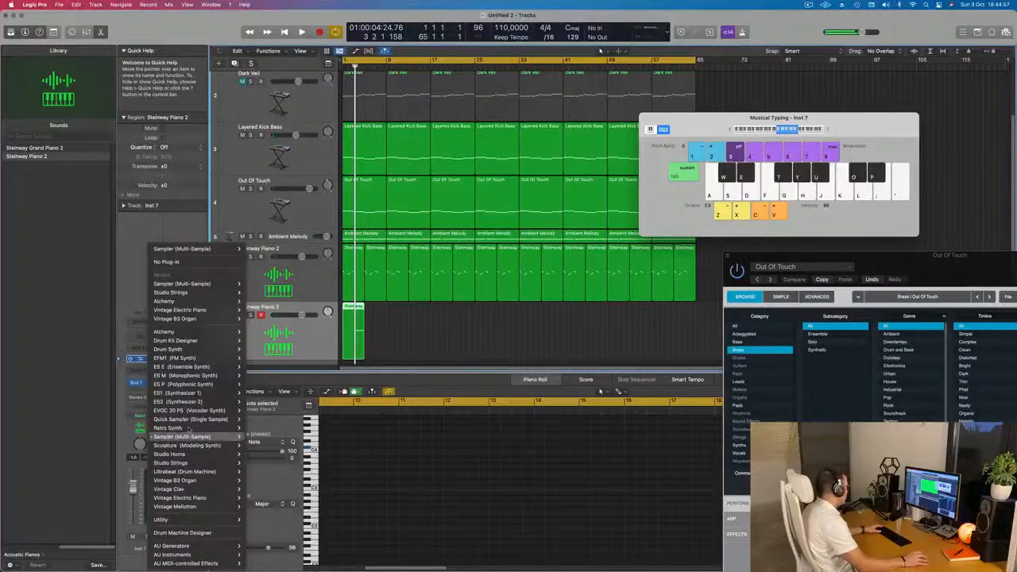
mouse_move(188, 429)
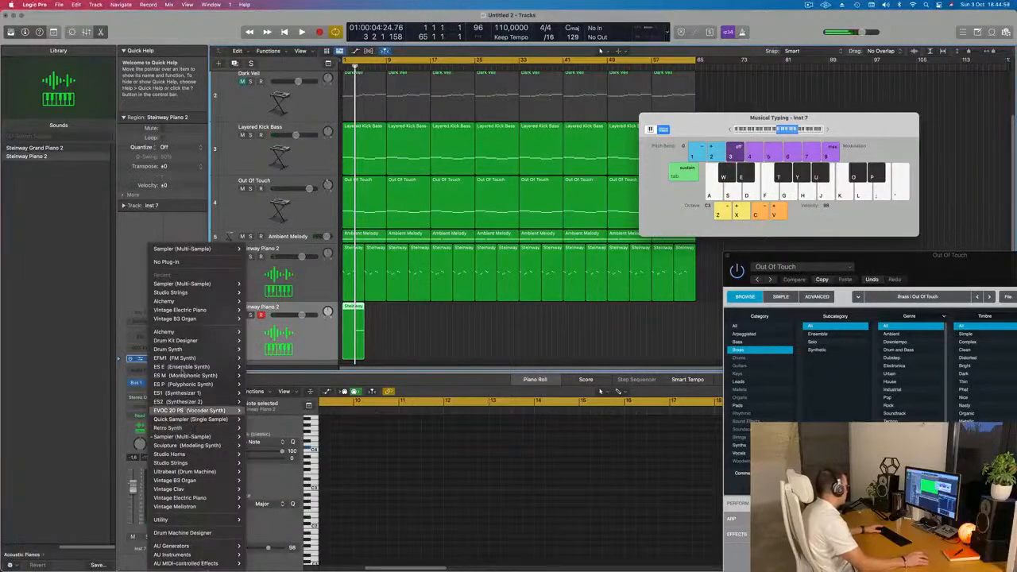
mouse_move(188, 335)
left_click(253, 332)
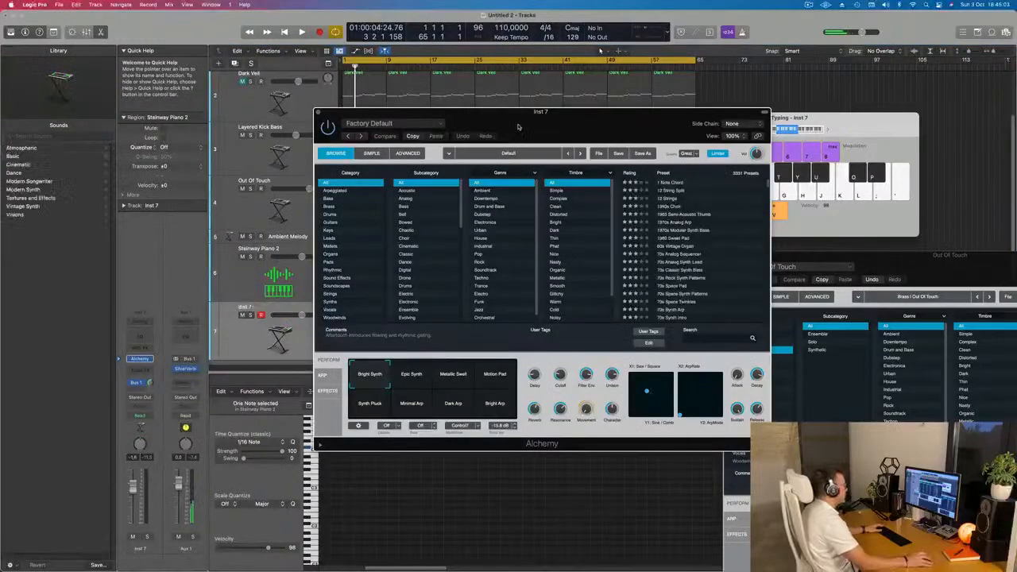
left_click_drag(523, 127, 566, 136)
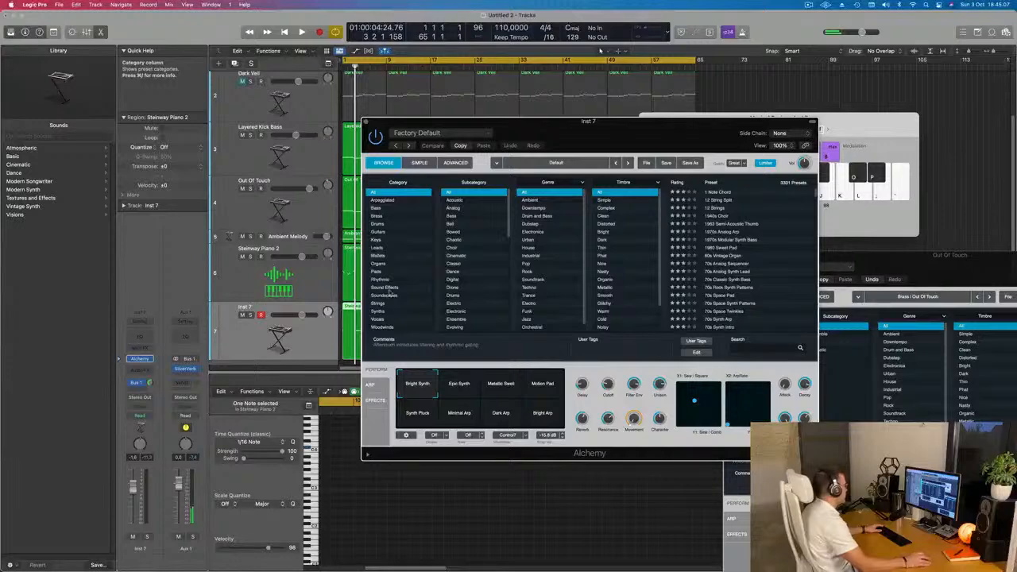
- Load the Deep Blue preset from Alchemy's Soundscapes category and play it with the song
left_click(385, 296)
scroll(748, 261, "down", 10)
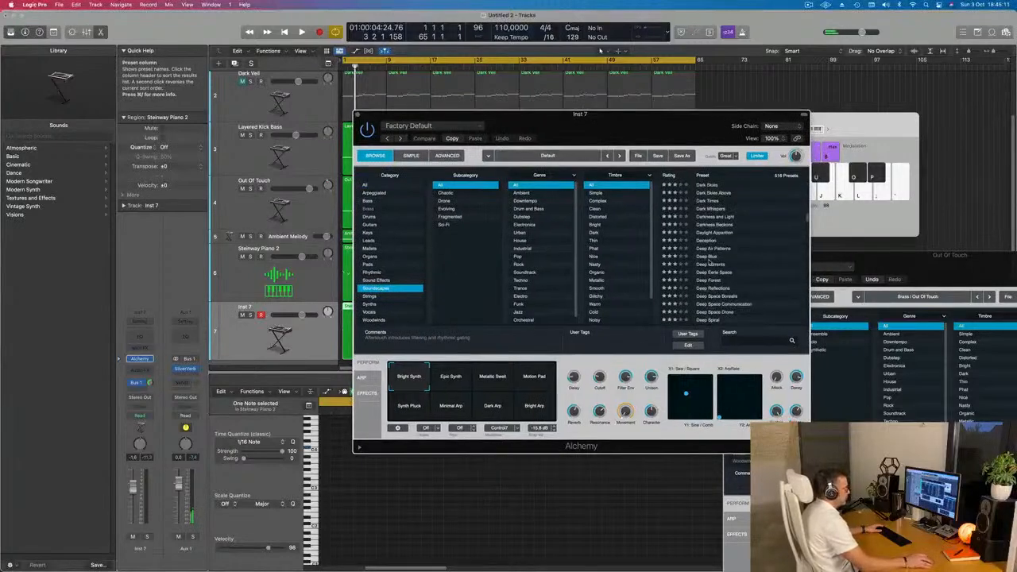
left_click(709, 258)
left_click_drag(648, 123, 742, 120)
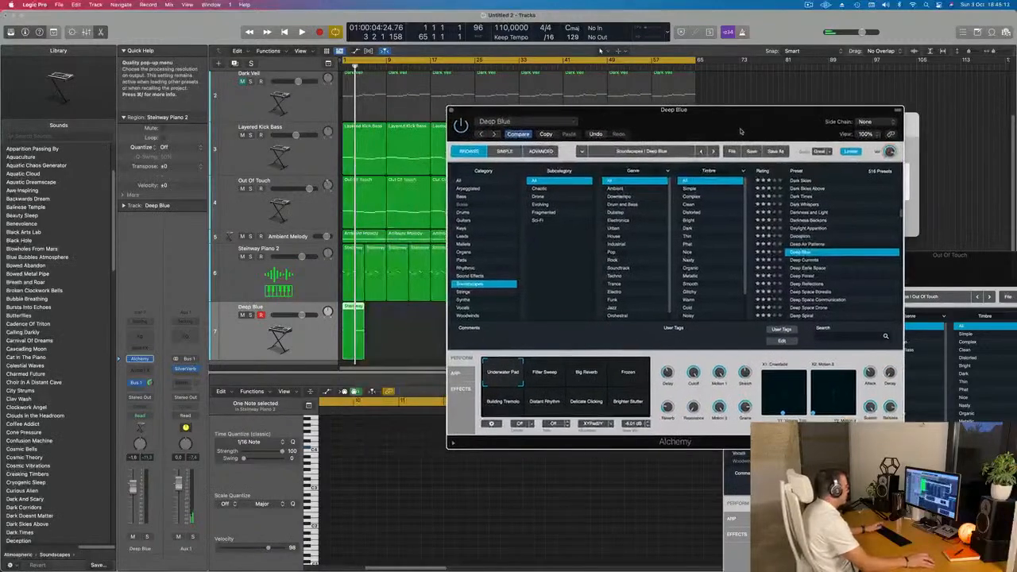
key("space")
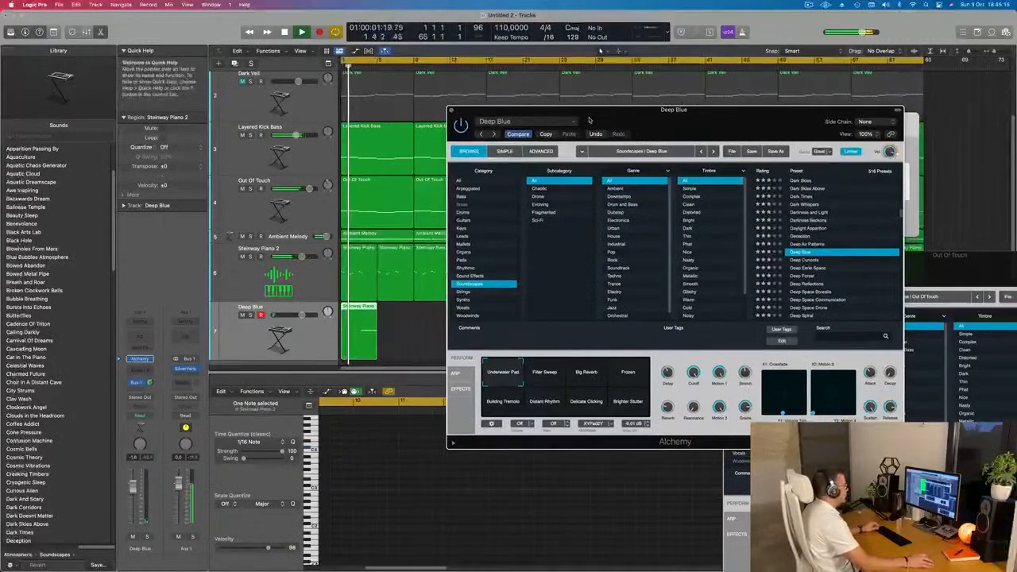
left_click_drag(626, 121, 759, 125)
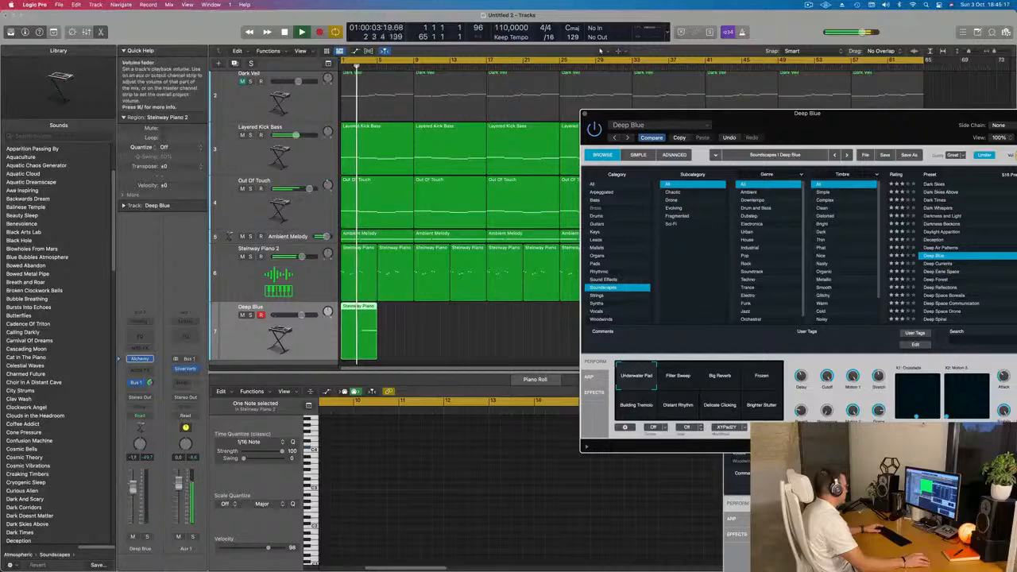
- Raise the Deep Blue track's volume to about 2.5 dB and turn up Alchemy's output volume during playback
left_click_drag(133, 487, 132, 489)
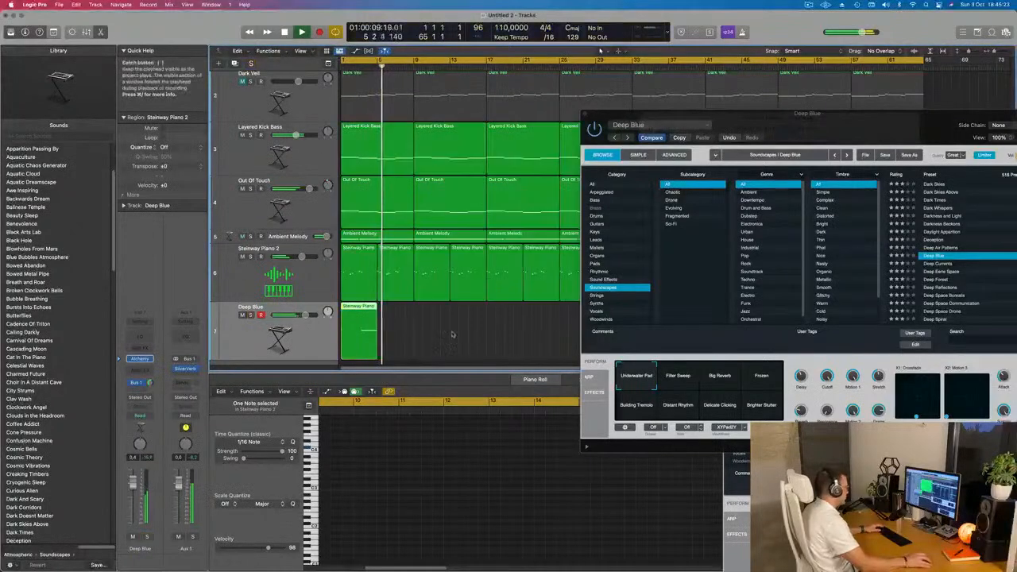
key("Return")
left_click_drag(853, 133, 720, 134)
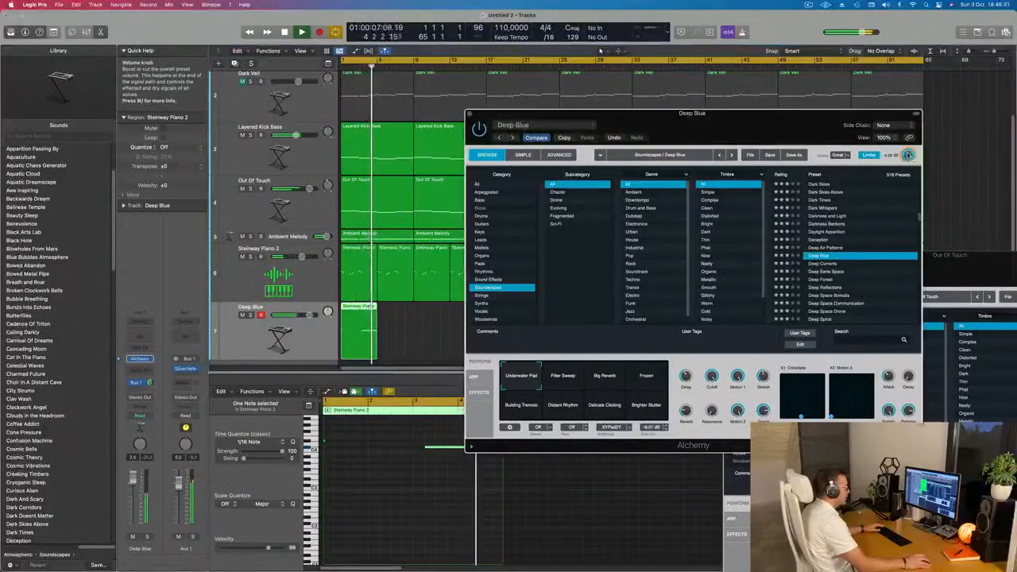
- Delete the leftover short note at bar 1 and shorten the long C#4 note to end within bar 4
key("super+k")
left_click_drag(792, 129, 867, 210)
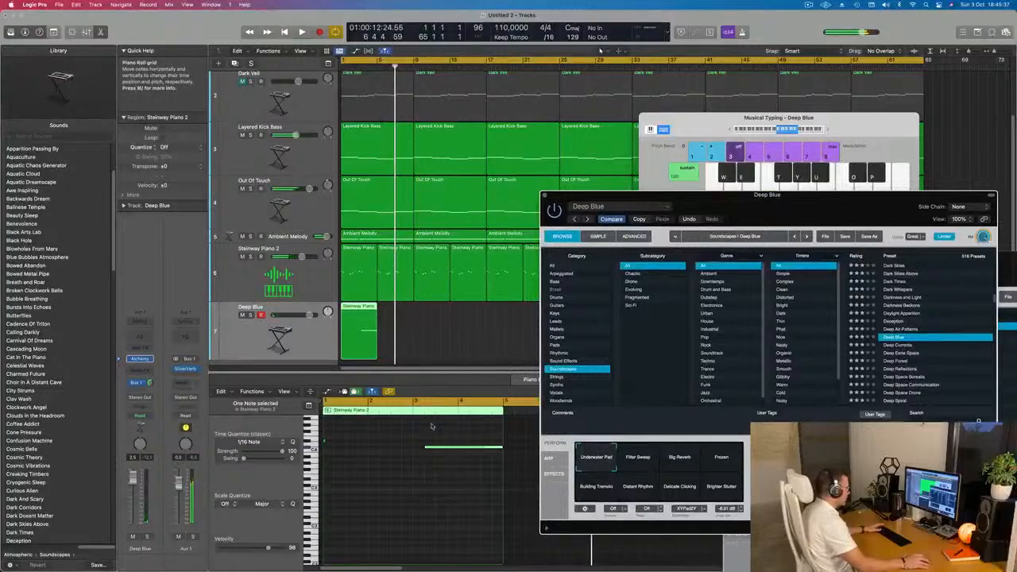
left_click_drag(391, 431, 324, 457)
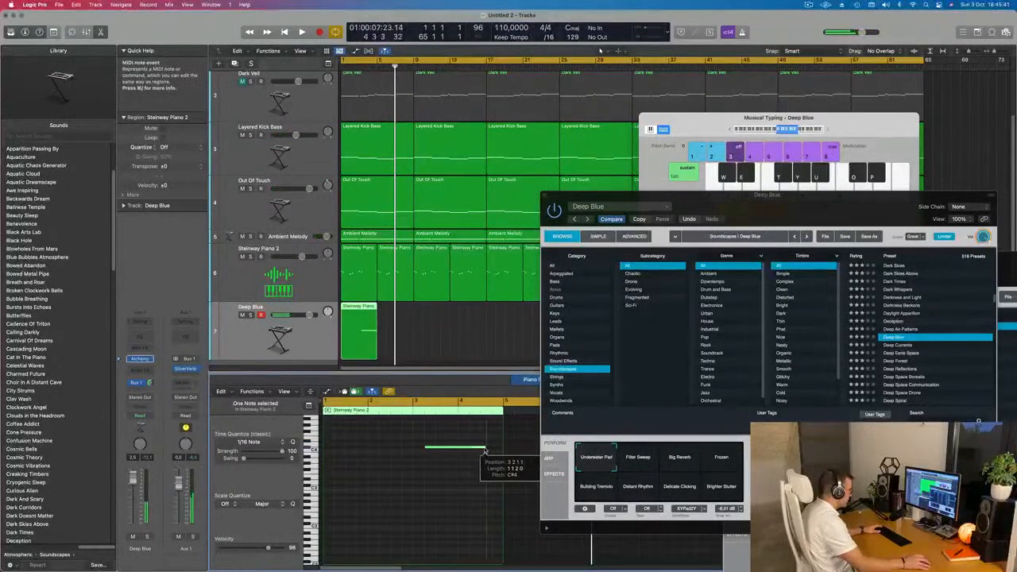
- Load Alchemy's Deep Forest soundscape preset and audition it against the song
left_click_drag(772, 217, 691, 122)
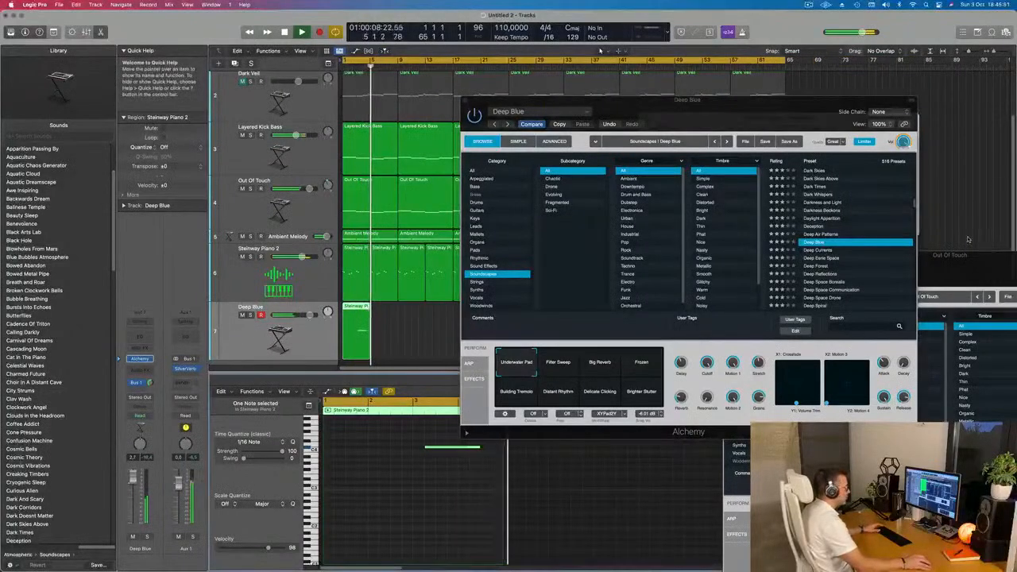
left_click(818, 266)
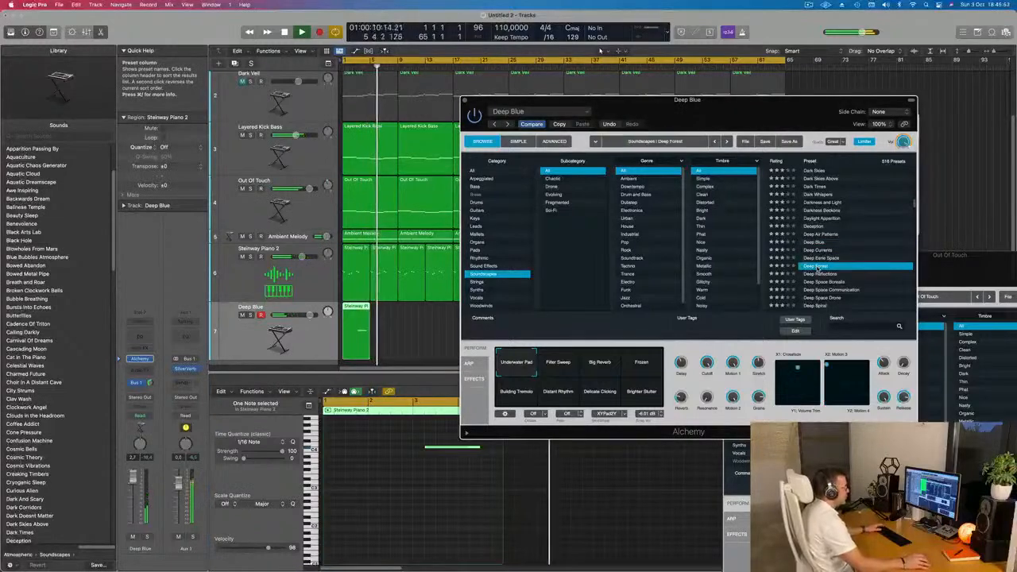
scroll(815, 271, "down", 2)
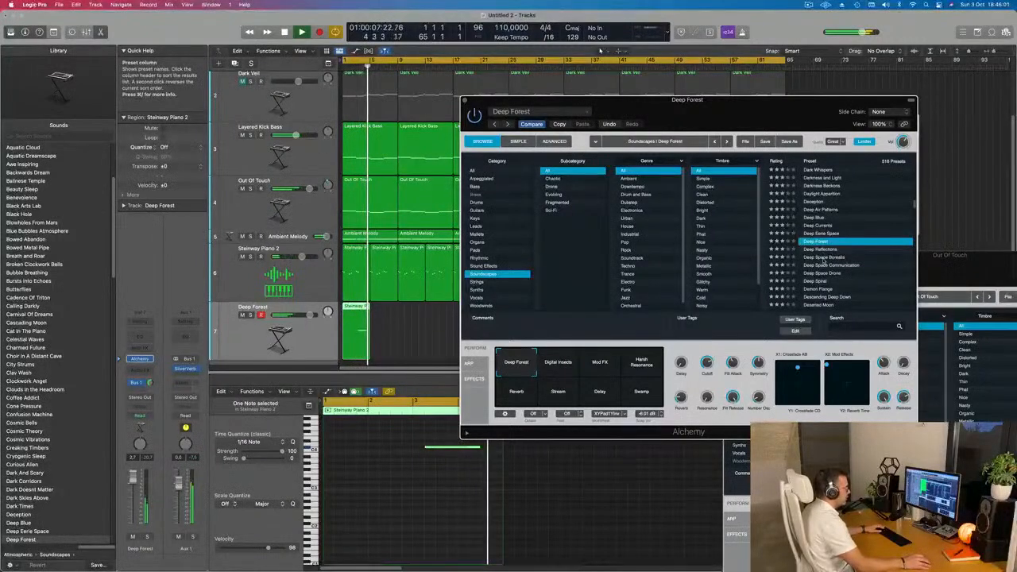
- Load Alchemy's Deep Space Borealis preset and audition it against the song, then briefly soloed
left_click(824, 257)
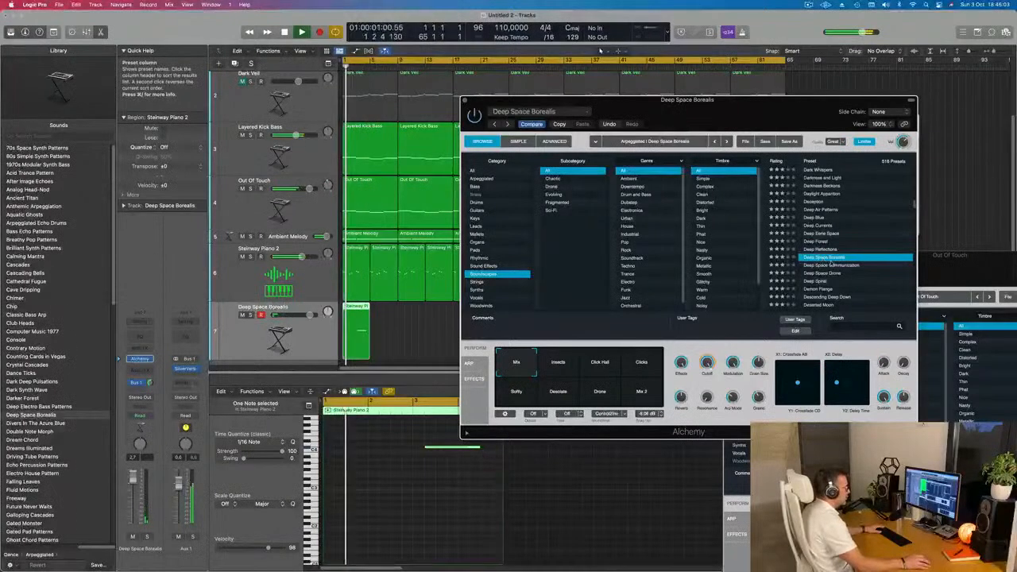
scroll(842, 263, "down", 4)
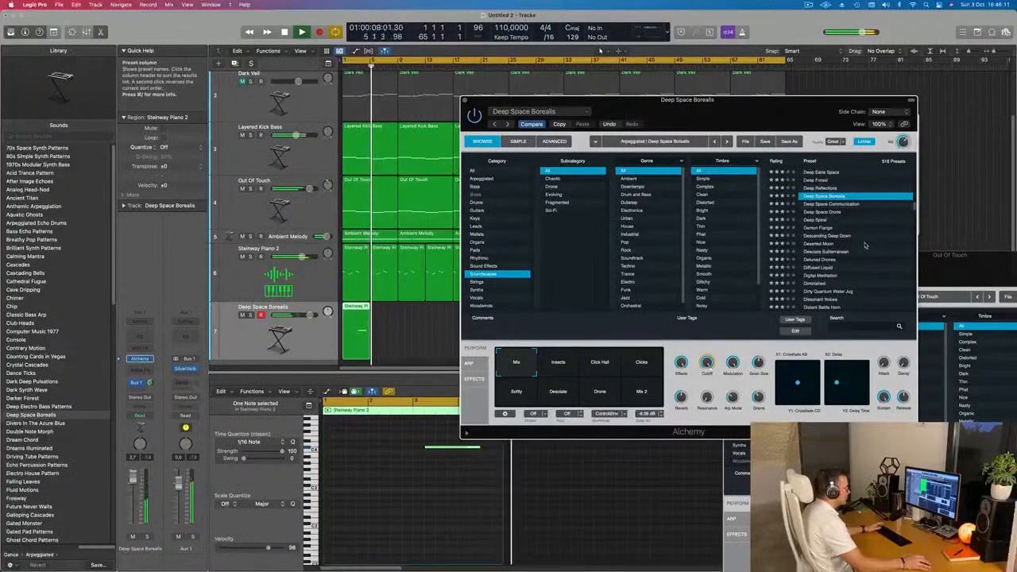
left_click(251, 315)
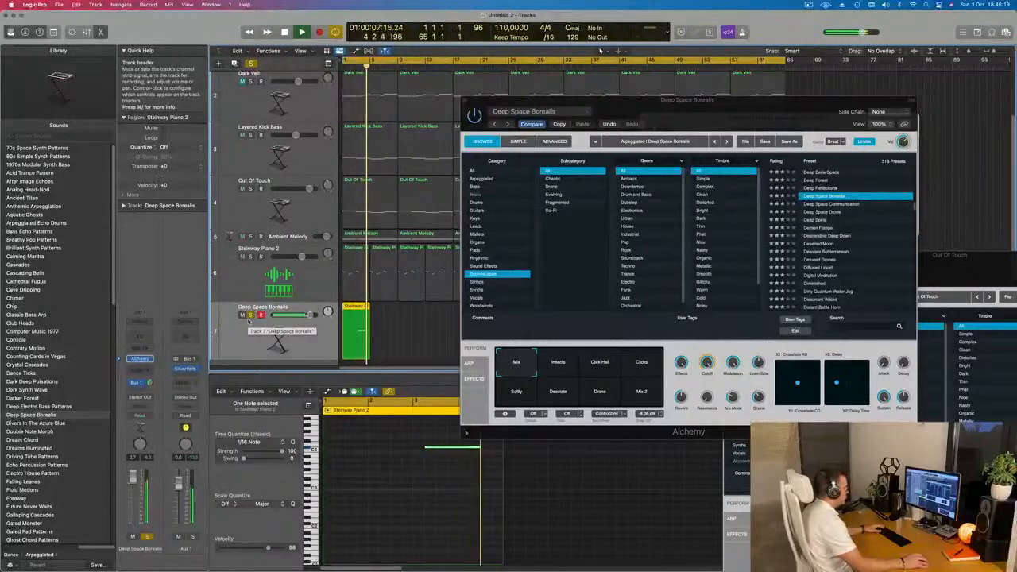
left_click(251, 315)
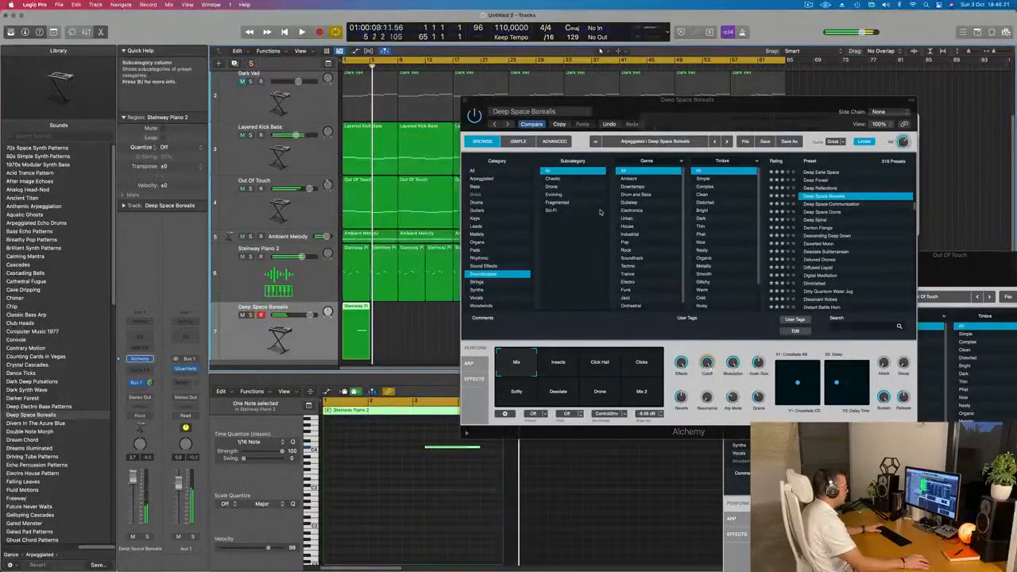
- Repeat the four-bar accent region along the Deep Space Borealis track until it reaches bar 65
key("super+k")
key("super+Left")
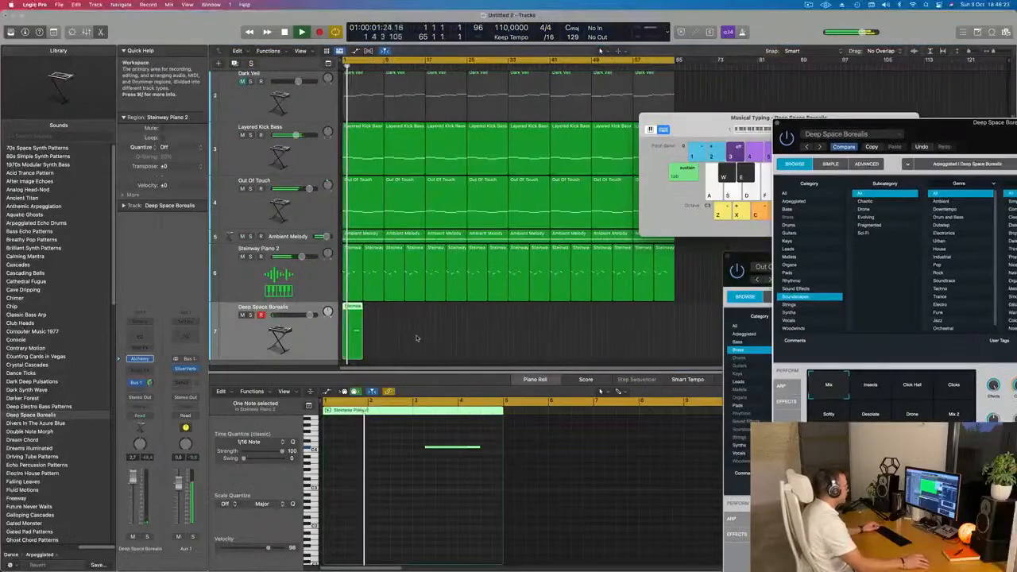
left_click_drag(406, 334, 307, 358)
key("super+r")
key("super+r")
key("super+r")
key("super+r")
key("super+r")
key("super+r")
key("super+r")
key("super+r")
key("super+r")
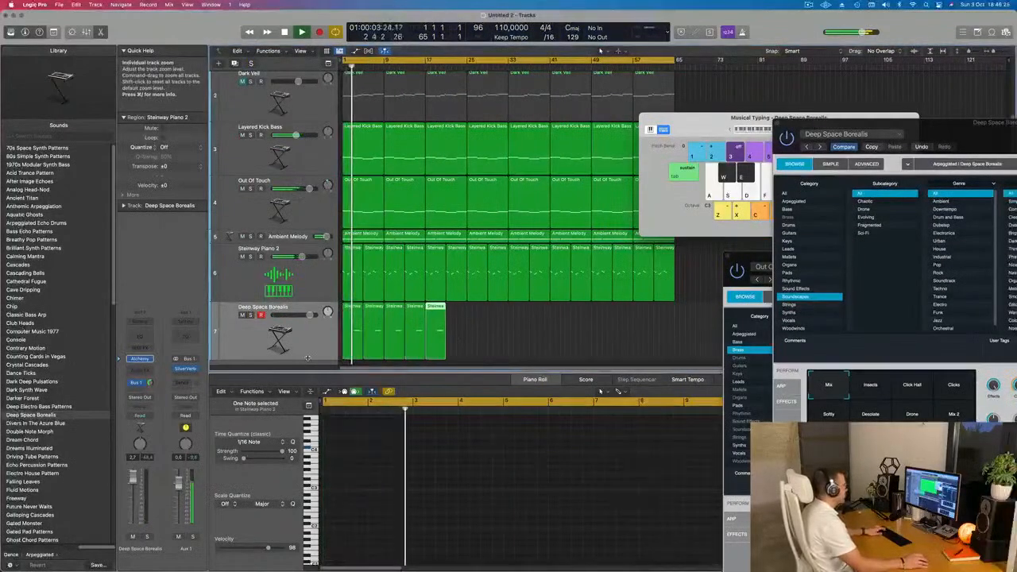
key("super+r")
key("super+r")
key("super+r")
key("super+r")
key("super+r")
key("super+r")
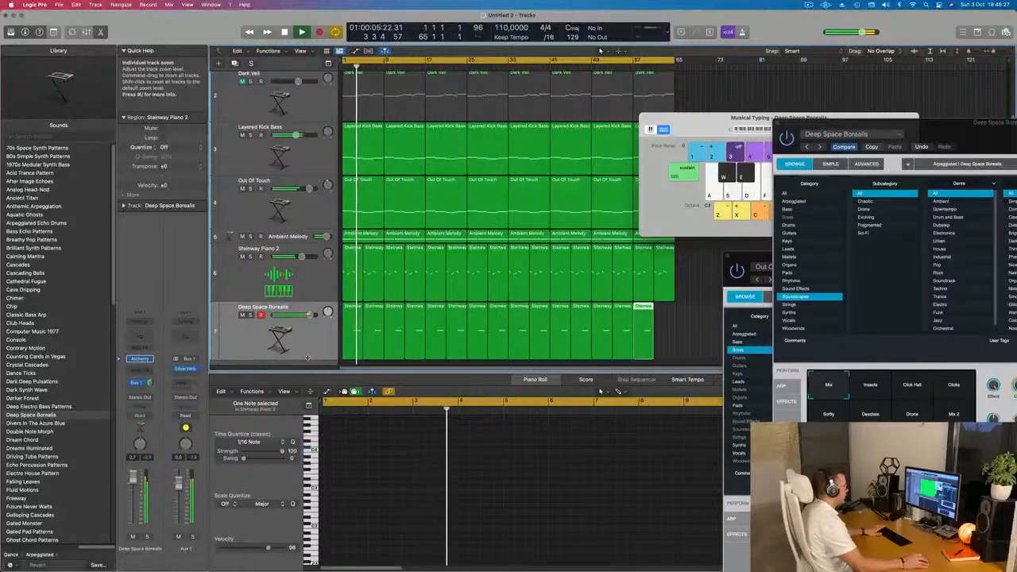
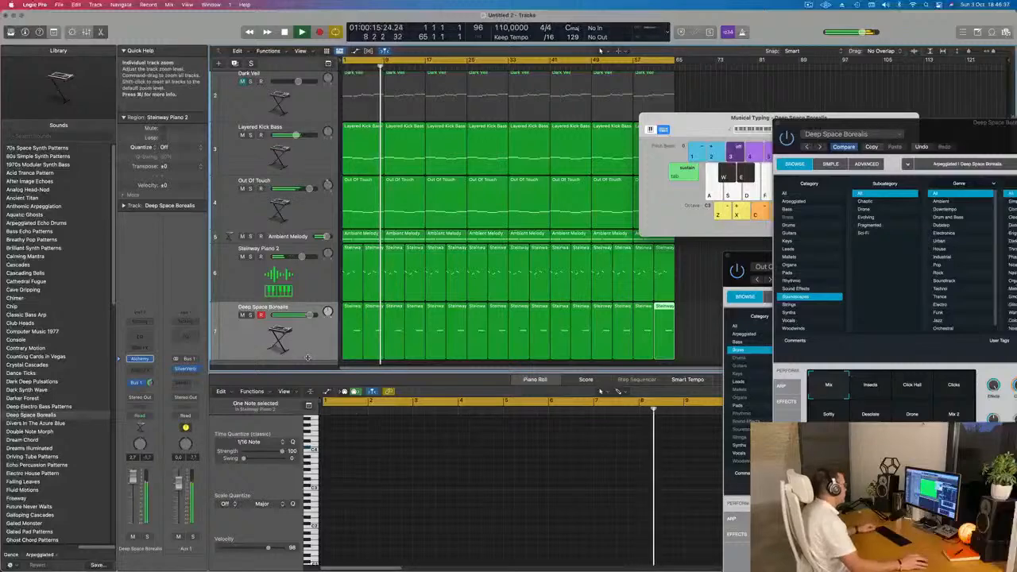
- Reduce the track heights and move the Musical Typing window aside so the whole arrangement is in view
left_click_drag(306, 356, 296, 316)
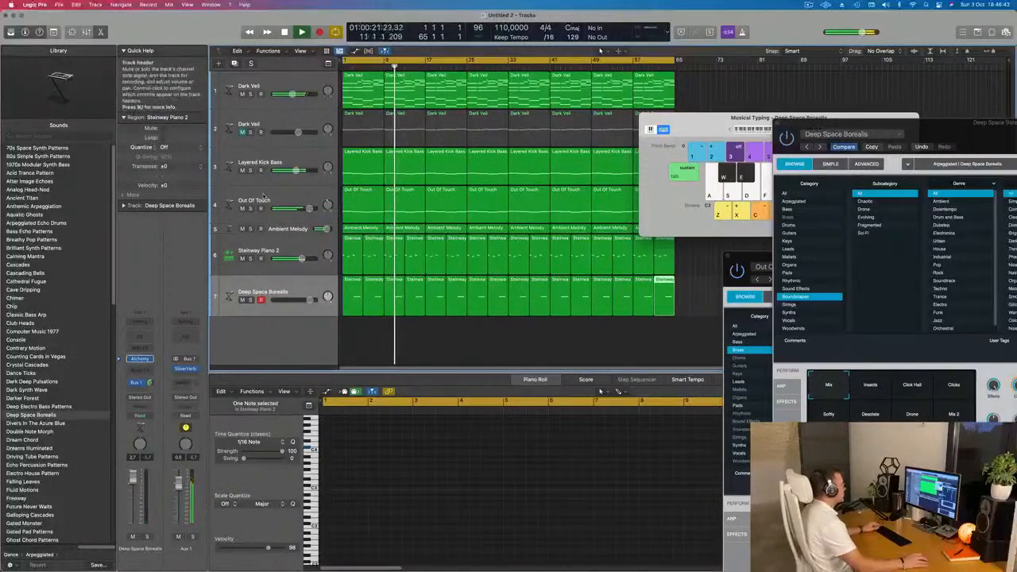
left_click_drag(709, 119, 844, 116)
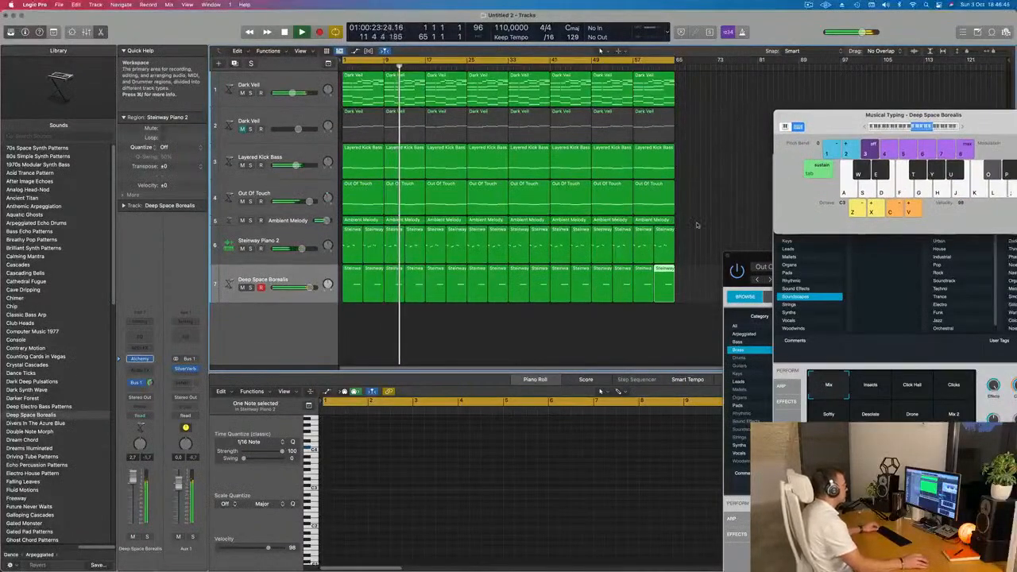
scroll(456, 322, "up", 2)
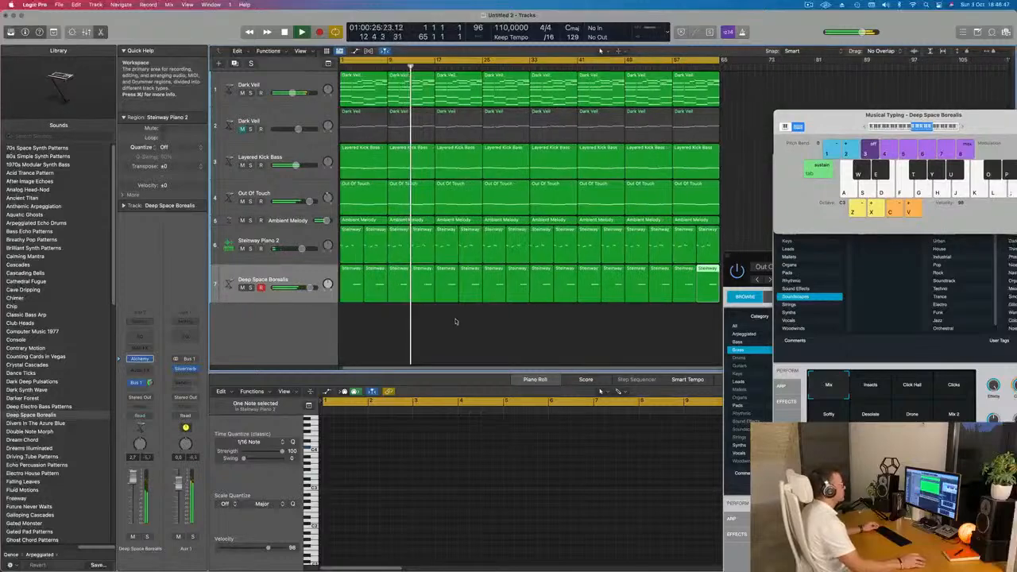
scroll(457, 321, "down", 1)
- Duplicate the Deep Space Borealis track as an empty new track and open its Alchemy instrument
left_click(285, 274)
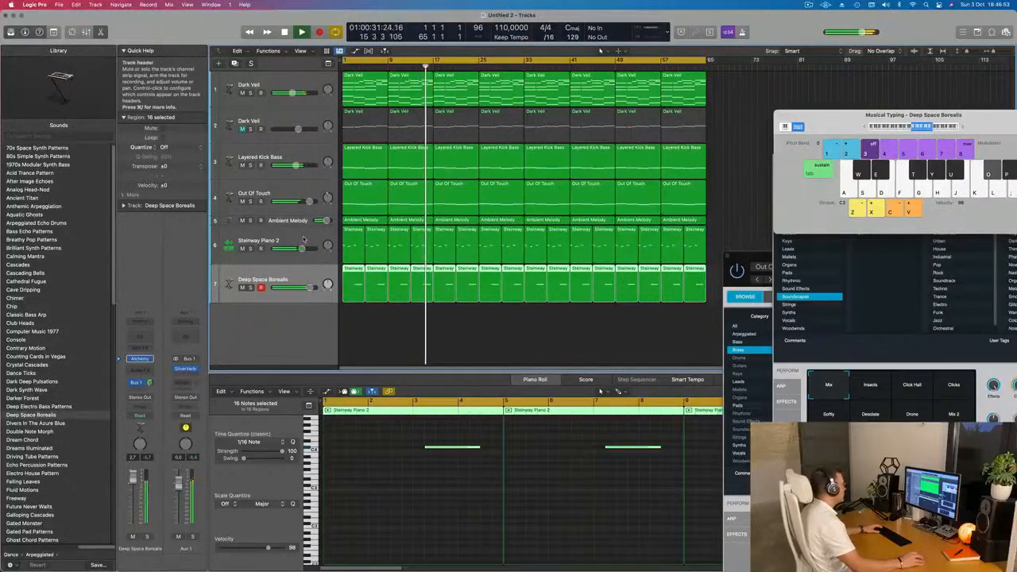
left_click(303, 239)
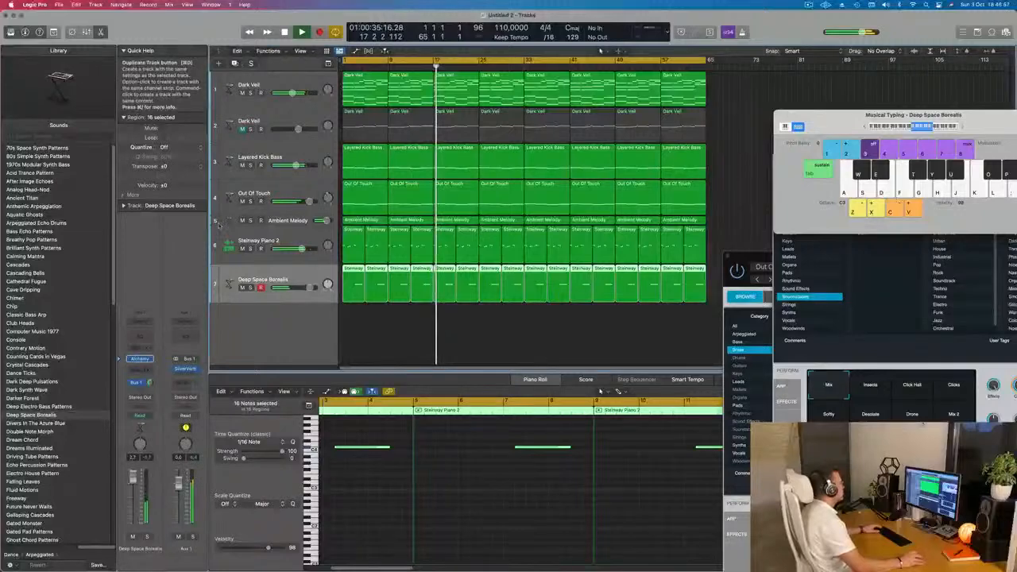
left_click(235, 62)
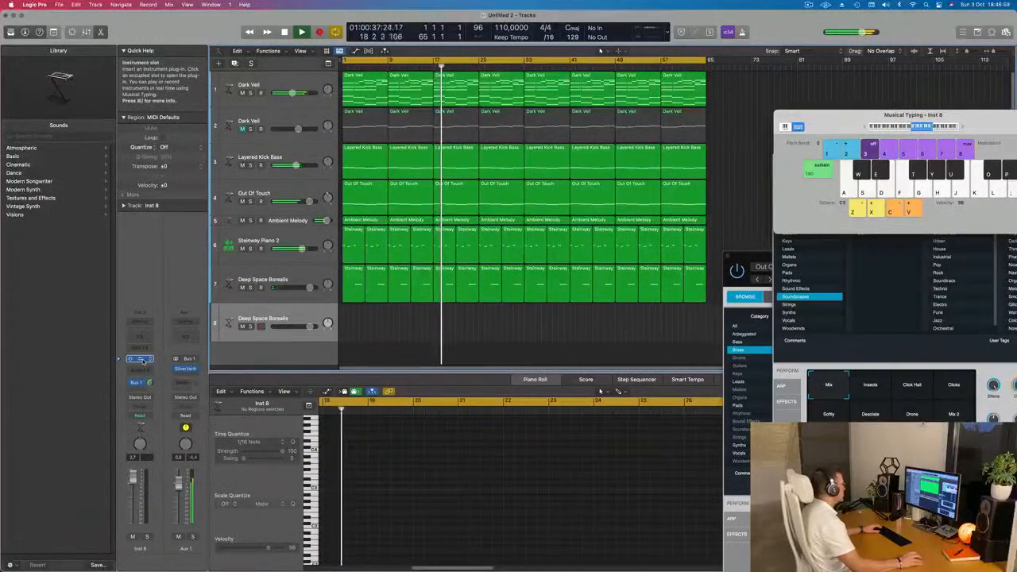
left_click(140, 359)
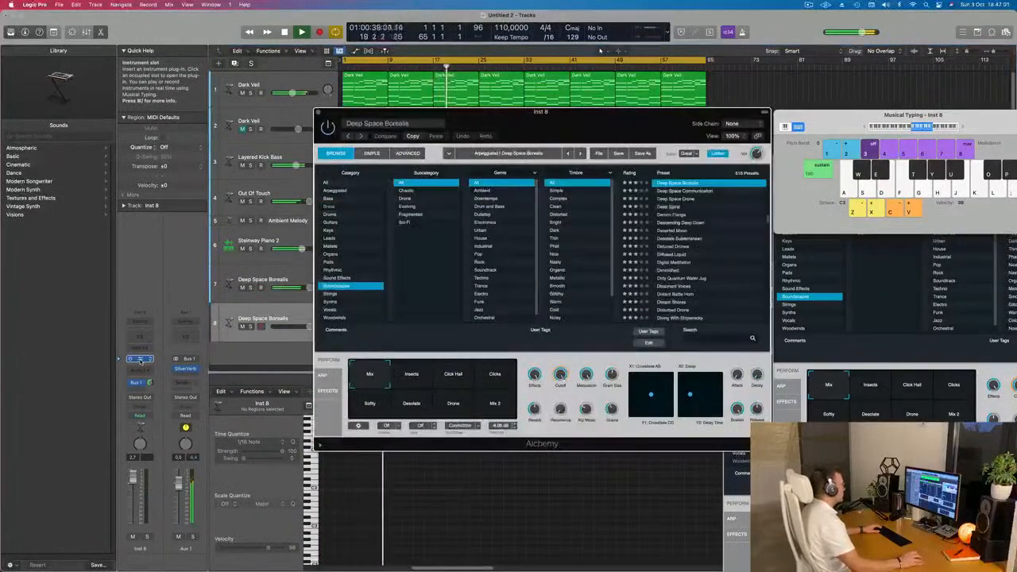
left_click_drag(579, 117, 633, 173)
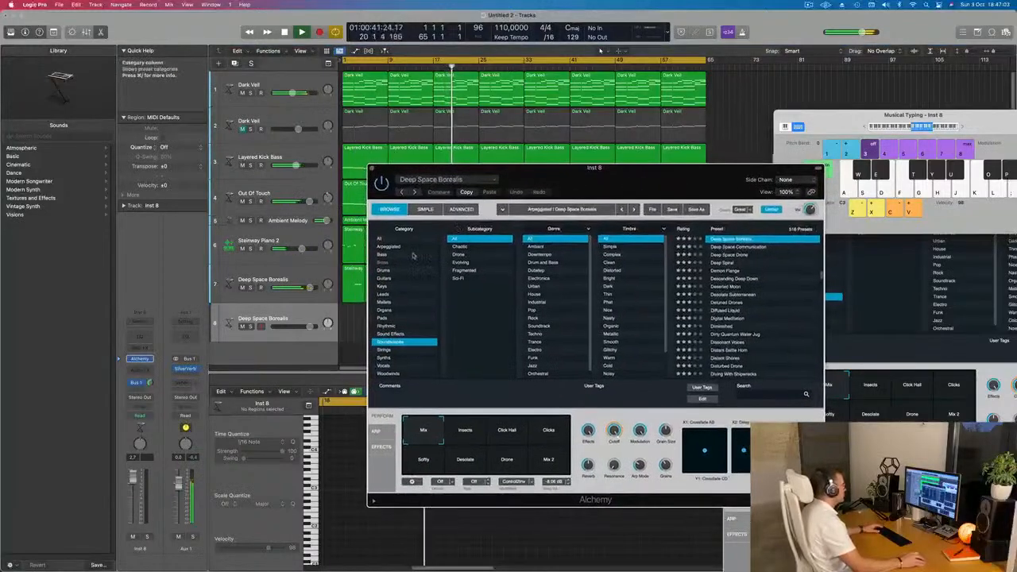
- Load the Majestic Swells preset from Alchemy's Pads category, Fast Attack subcategory, on the new track
left_click(382, 318)
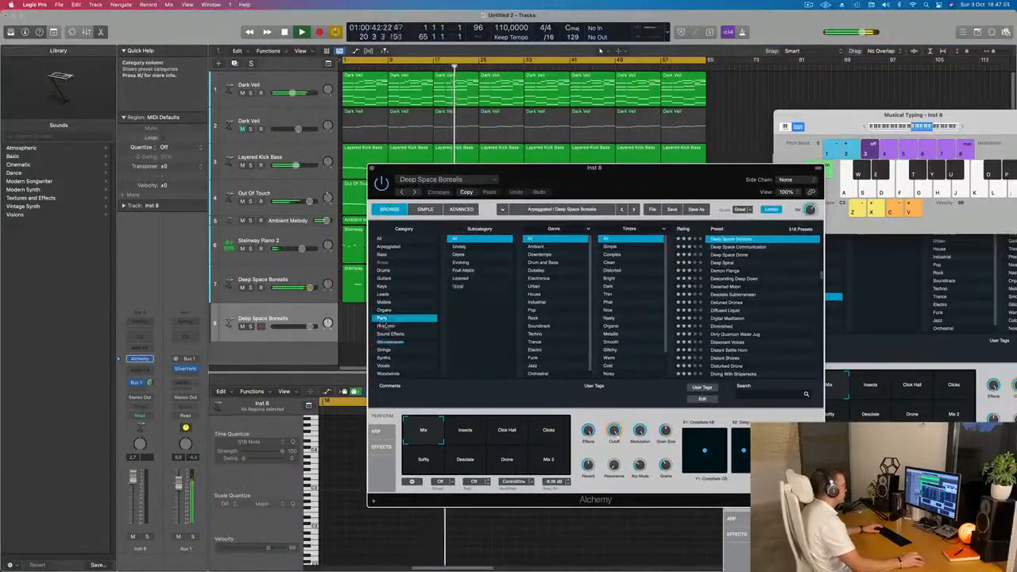
left_click(467, 271)
scroll(778, 310, "down", 5)
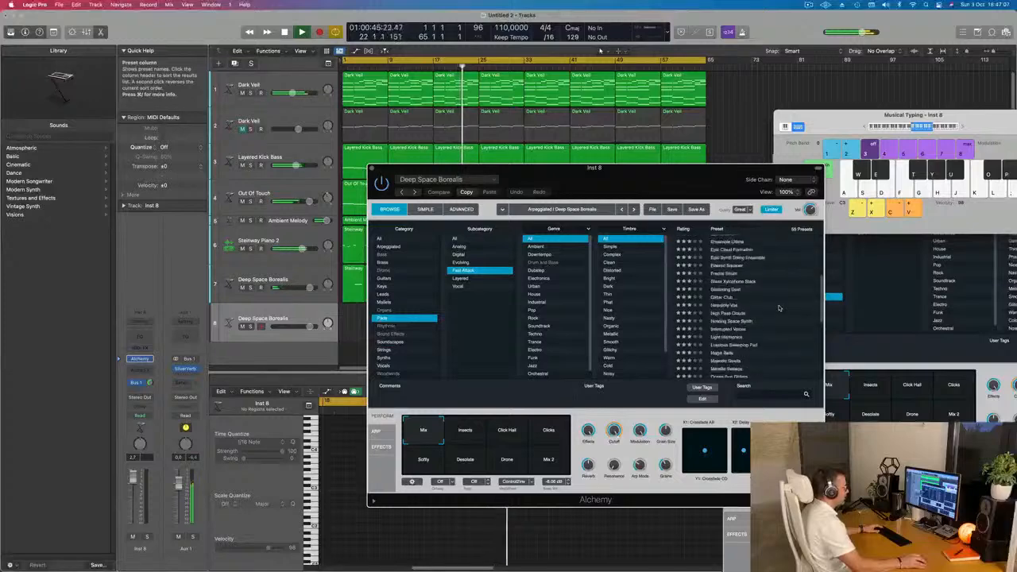
scroll(766, 306, "down", 3)
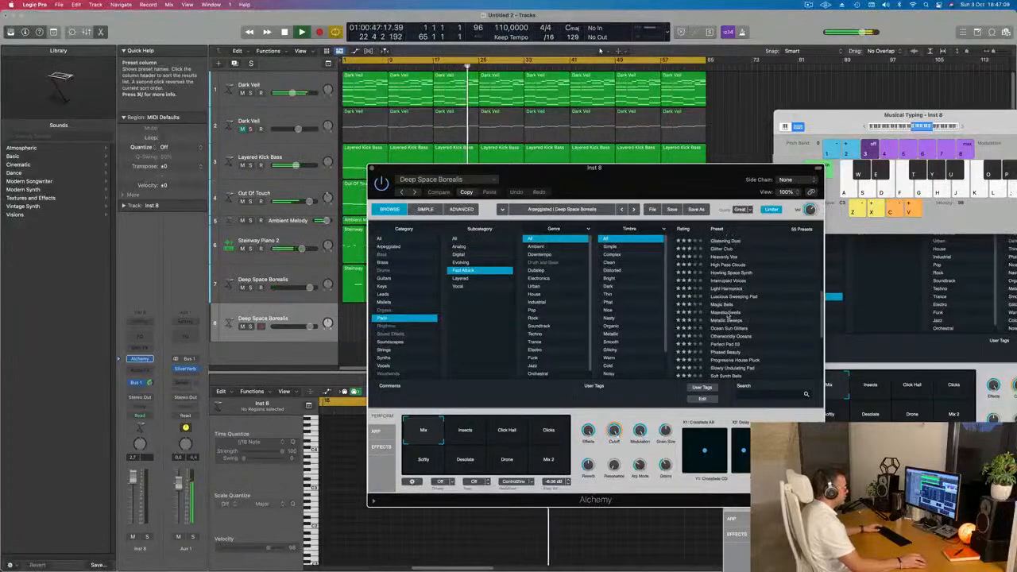
left_click_drag(633, 182, 796, 143)
- Play test notes with Majestic Swells, set its track volume to about -2.2 dB, and move the Alchemy window aside
left_click_drag(313, 327, 274, 333)
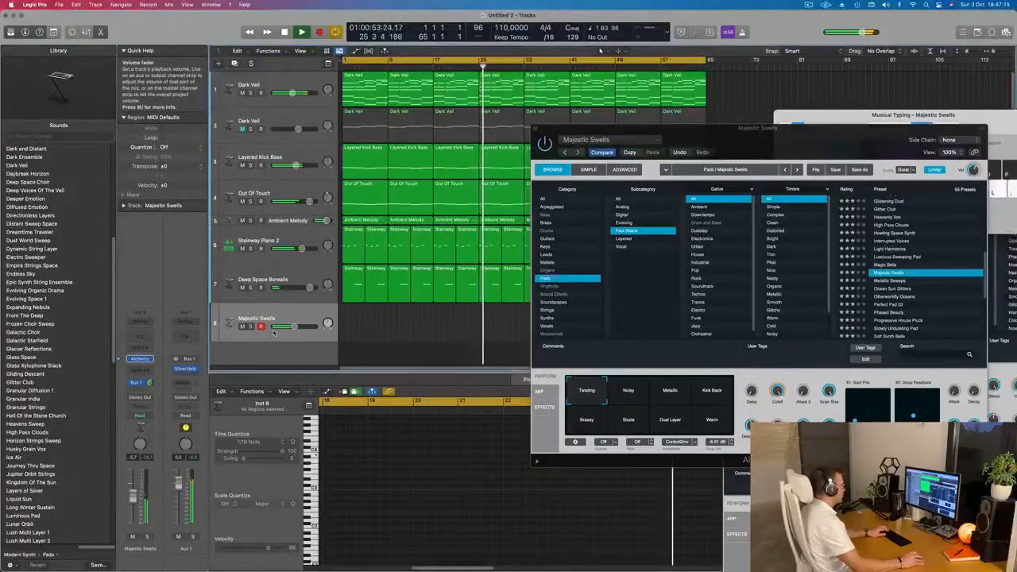
key("j")
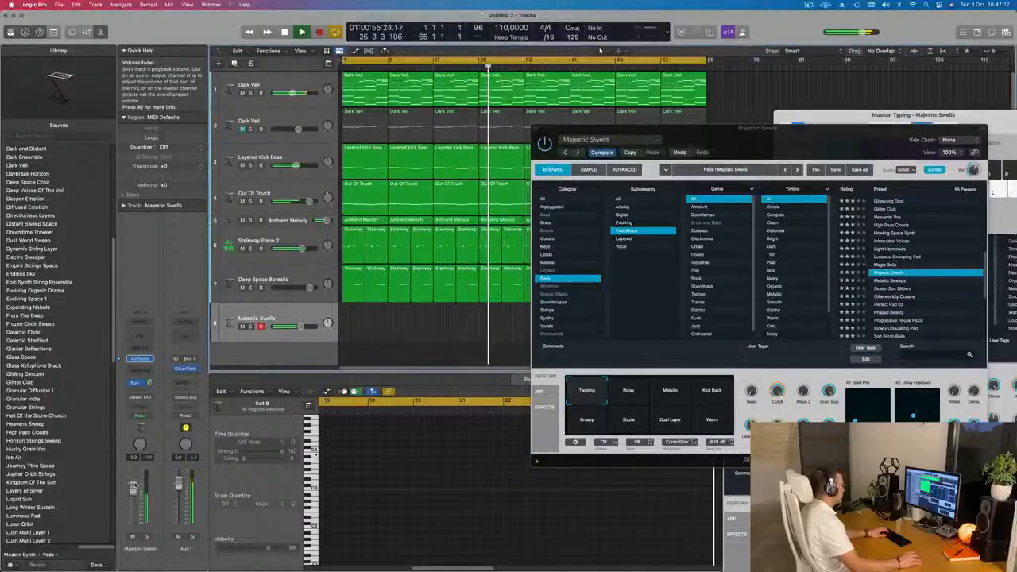
left_click_drag(612, 129, 797, 139)
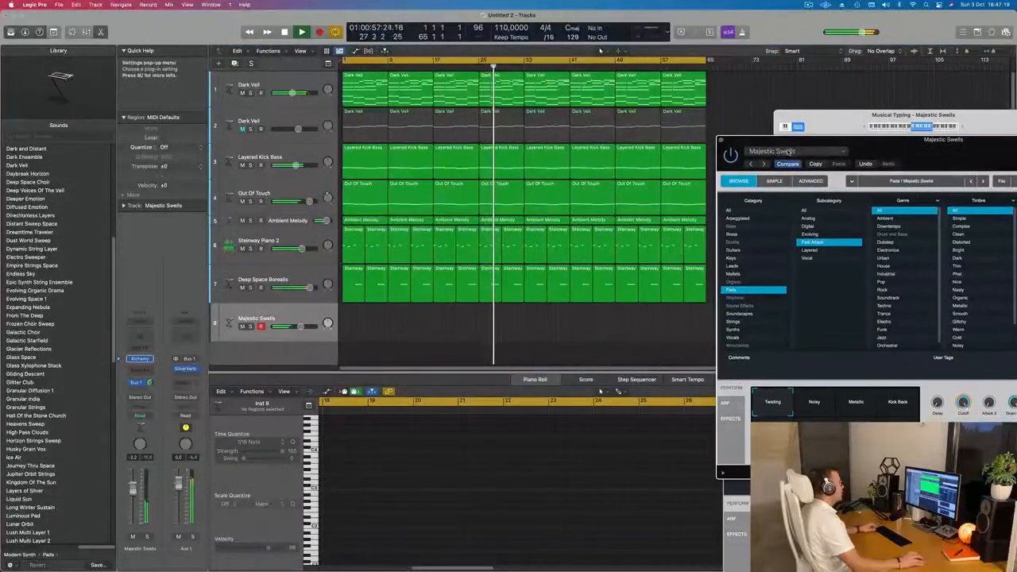
- Copy the first Dark Veil chord region to bar 1 of the Majestic Swells track and play it with the song
left_click_drag(354, 91, 359, 322)
scroll(425, 468, "down", 3)
key("space")
key("space")
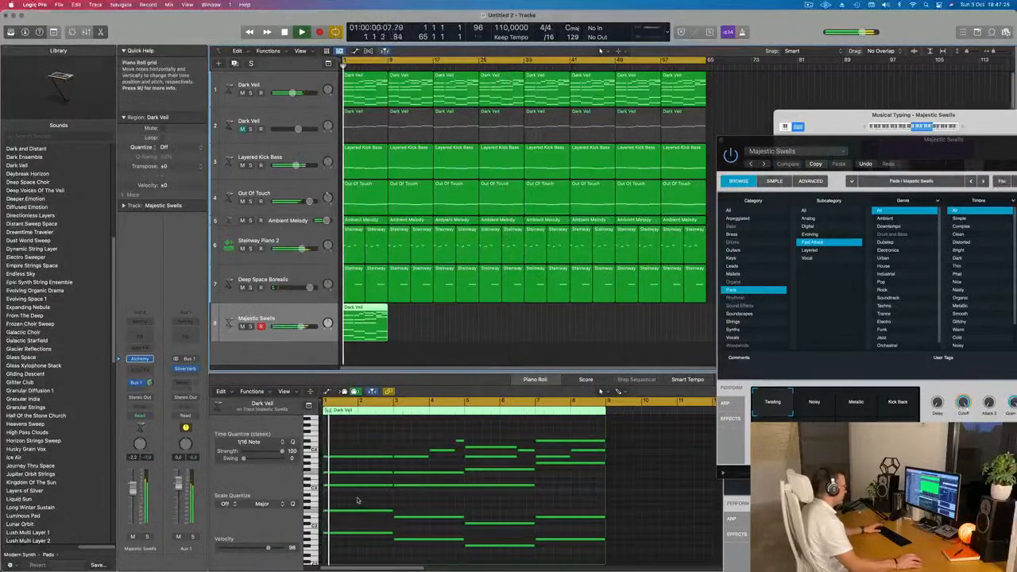
- Delete the low-register notes from the copied Dark Veil region and lower the Majestic Swells track's volume during playback
left_click_drag(358, 500, 573, 554)
key("Delete")
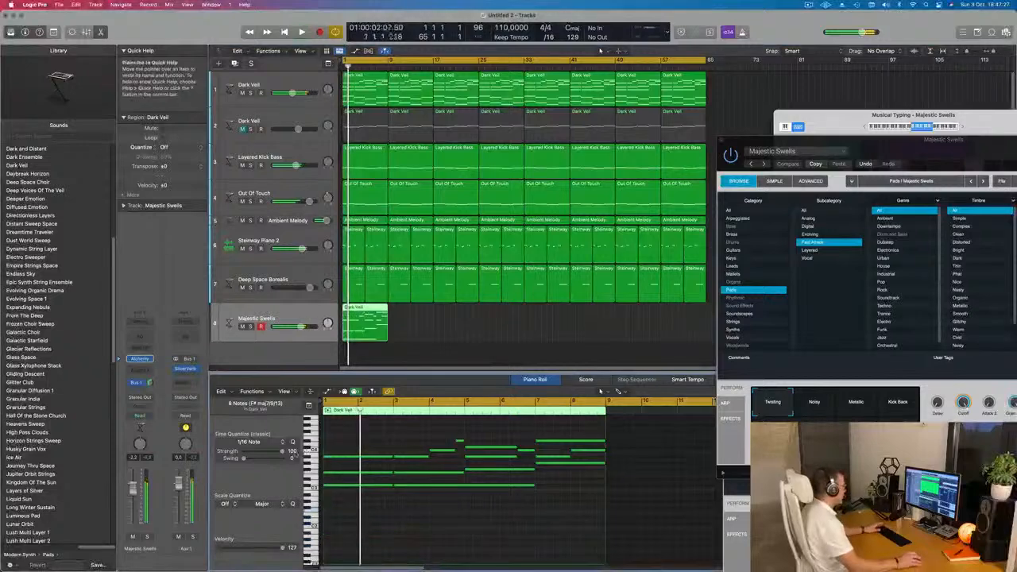
key("Return")
left_click_drag(134, 488, 133, 498)
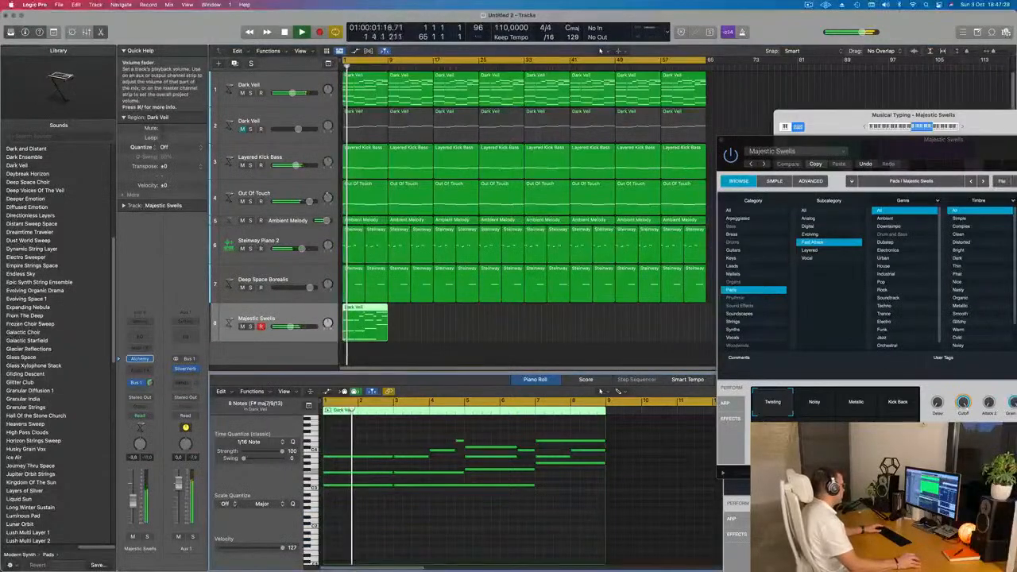
- Repeat the trimmed Dark Veil region on the Majestic Swells track across the length of the song
scroll(411, 335, "left", 1)
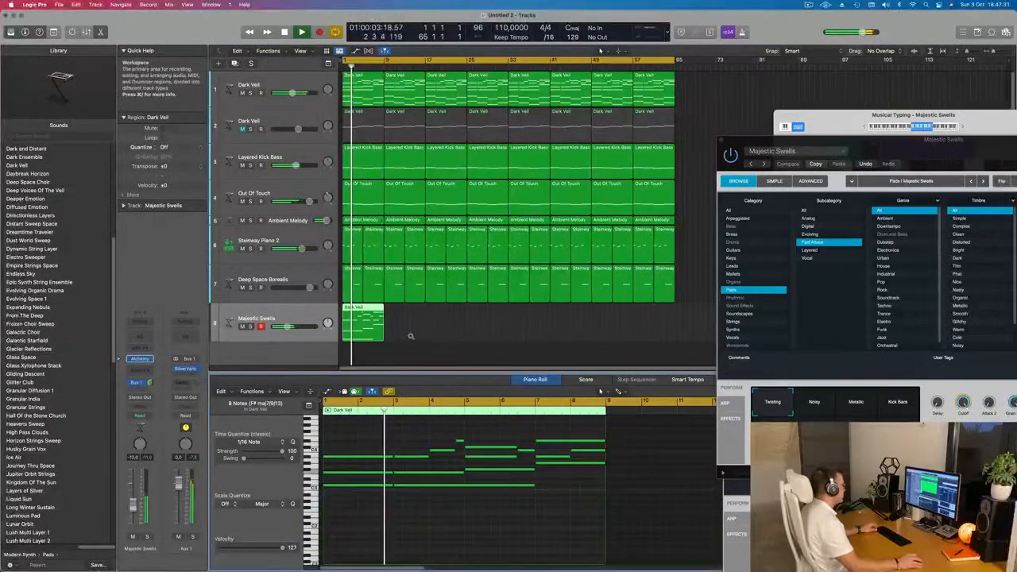
left_click_drag(418, 338, 329, 340)
key("super+r")
key("super+r")
key("super+r")
key("super+r")
key("super+r")
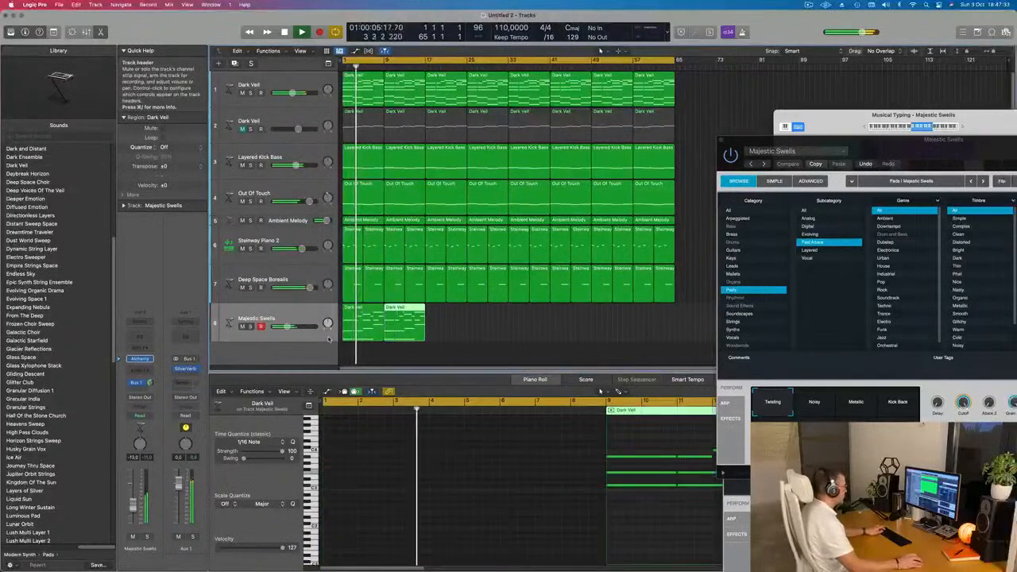
key("super+r")
key("super+r")
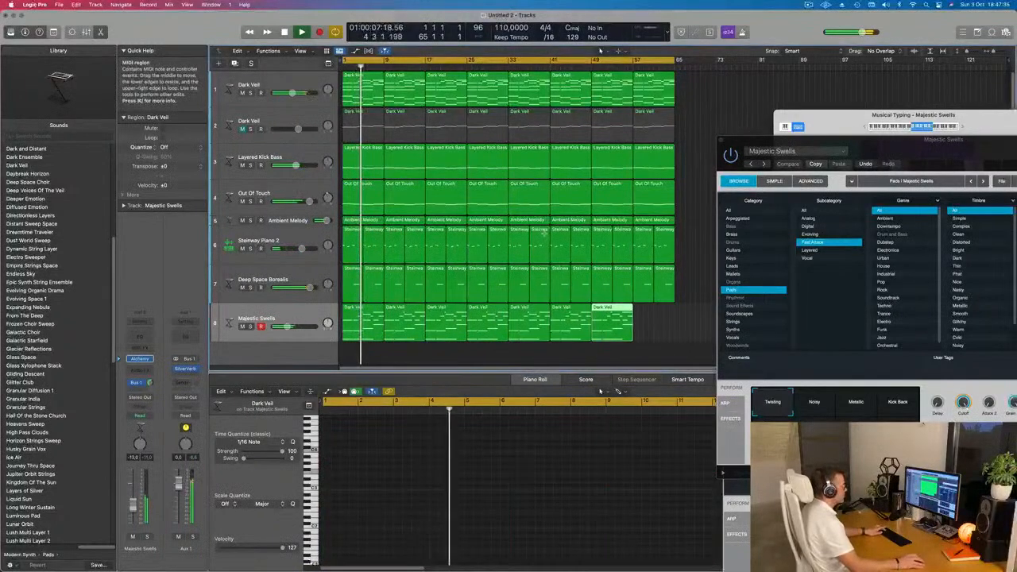
- Bring Alchemy back into view, audition the Otherworldly Oceans preset, and load Perfect Pad 03 on the pad track
left_click_drag(904, 145, 596, 99)
left_click_drag(705, 111, 734, 117)
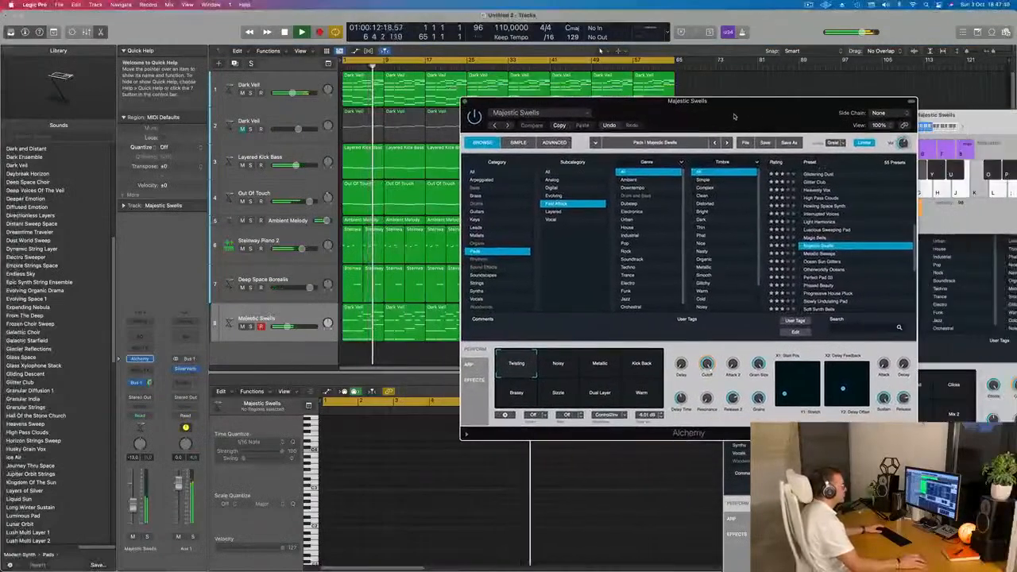
left_click(819, 270)
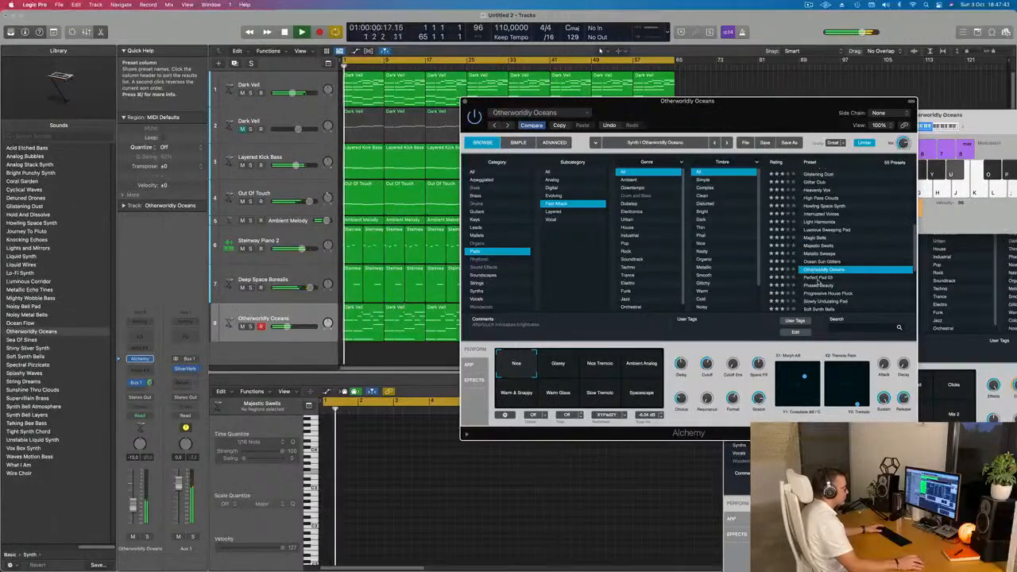
left_click(819, 279)
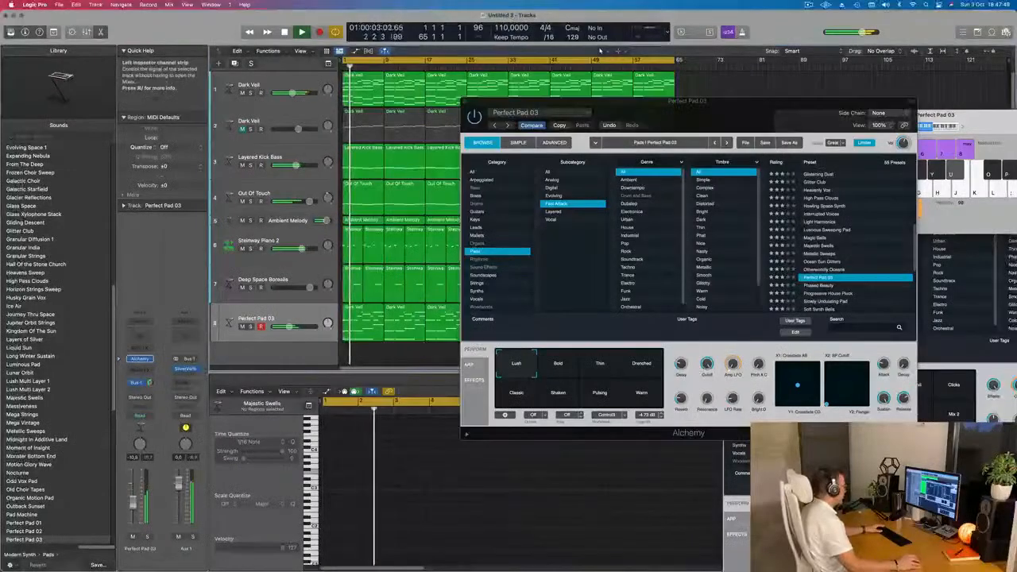
- Compare Perfect Pad 03's Thin, Bold and Pulsing snapshots, keep Bold, and set the track volume to -4.0 dB
left_click(600, 363)
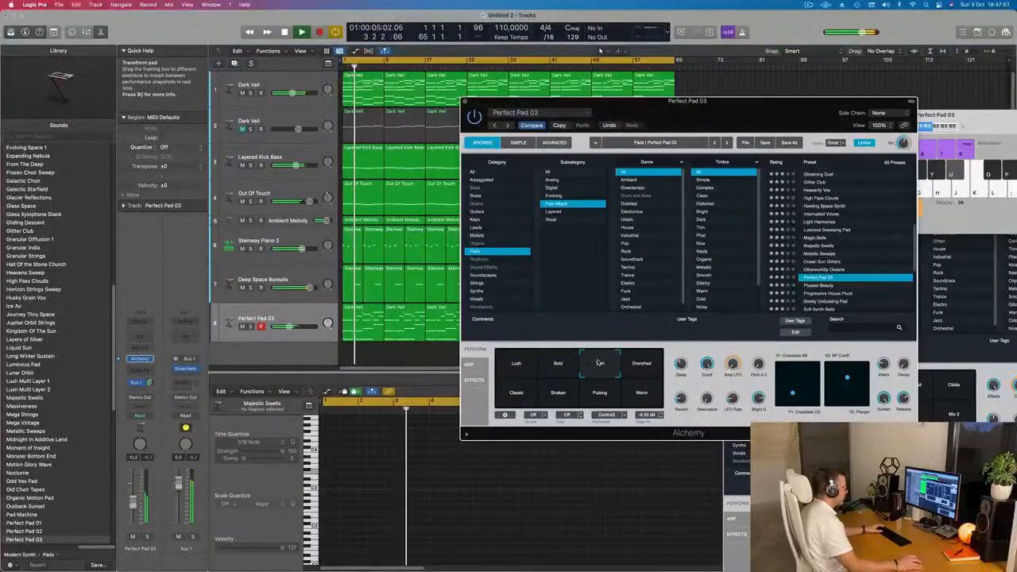
left_click(558, 364)
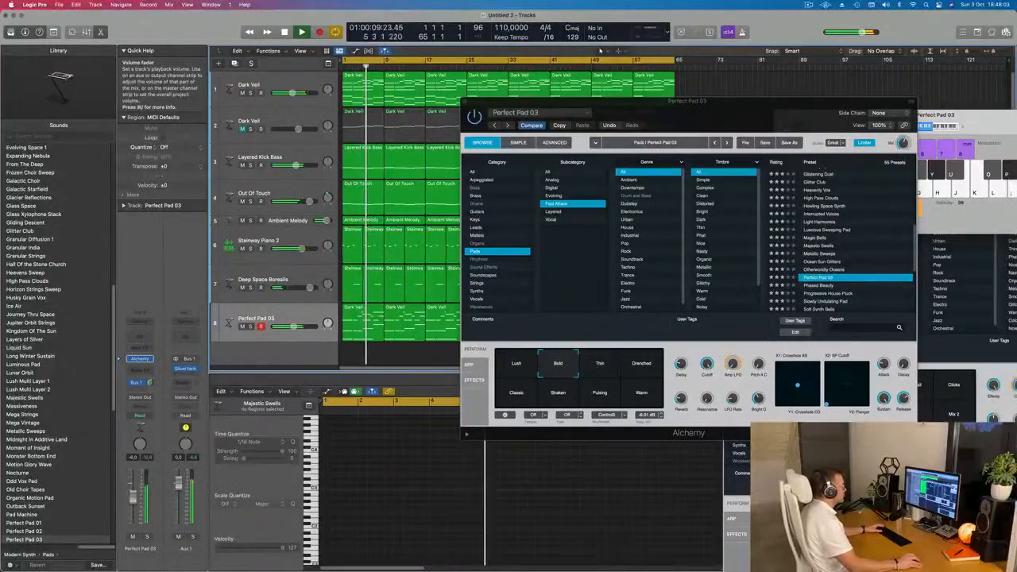
left_click(599, 394)
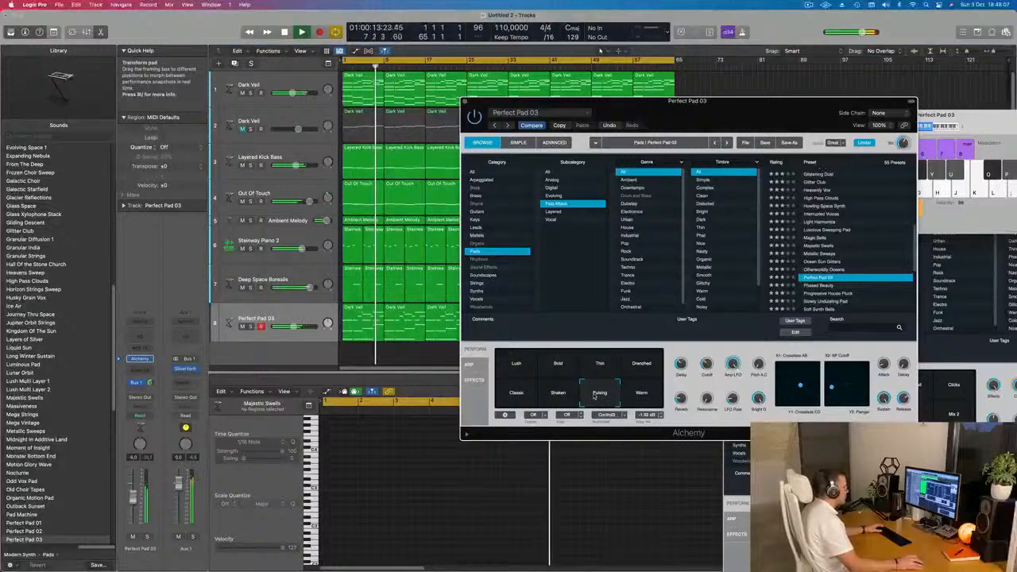
left_click(560, 372)
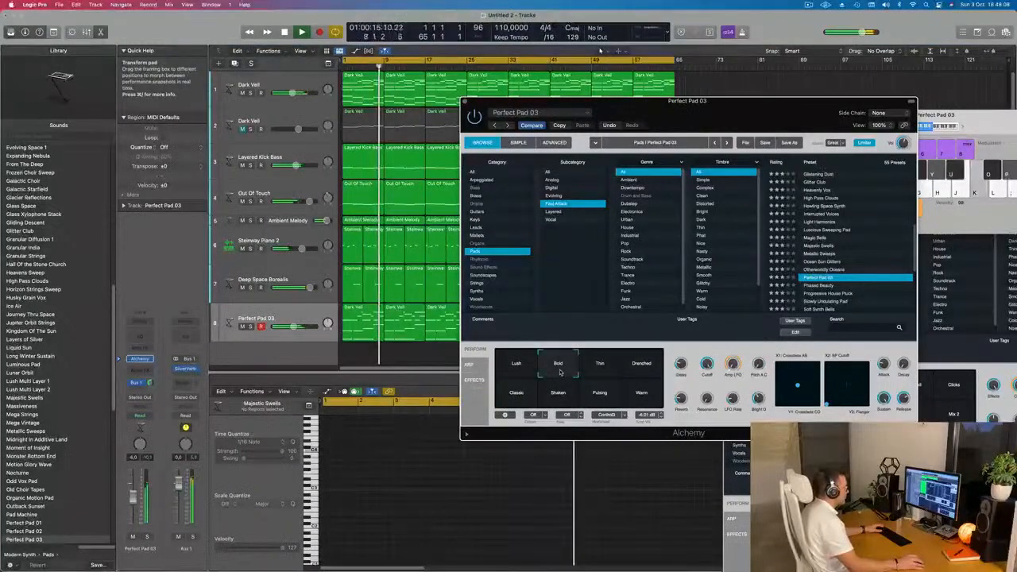
- Compare Perfect Pad 03's Drenched snapshot with Bold, keep Bold, and close its Alchemy window
left_click(652, 364)
left_click(554, 365)
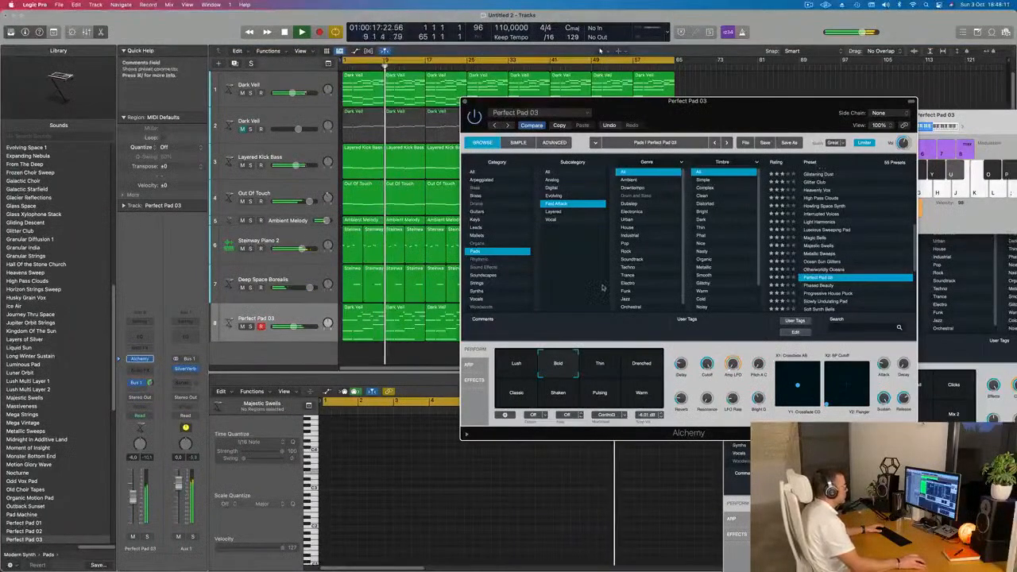
key("super+k")
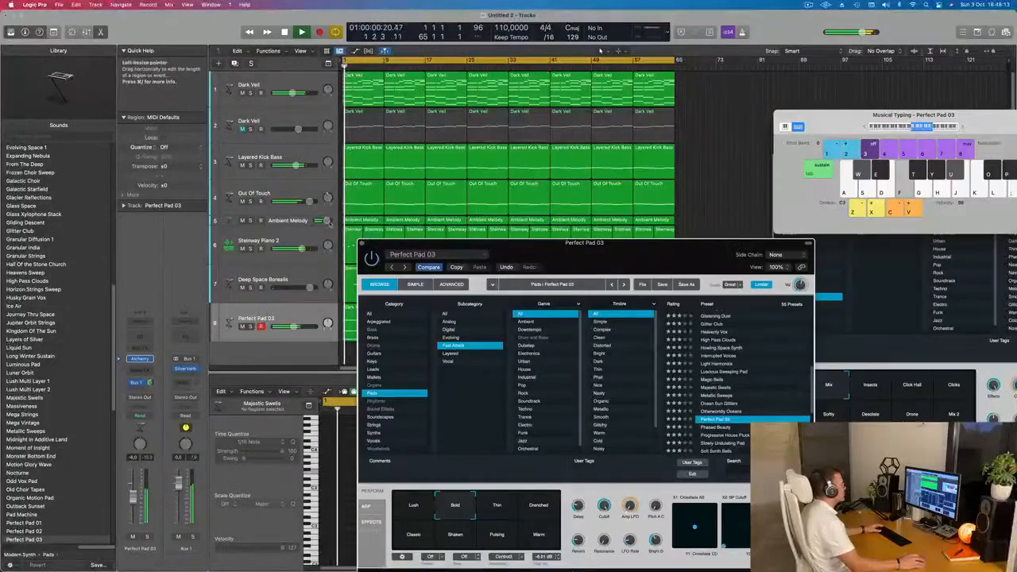
left_click(362, 243)
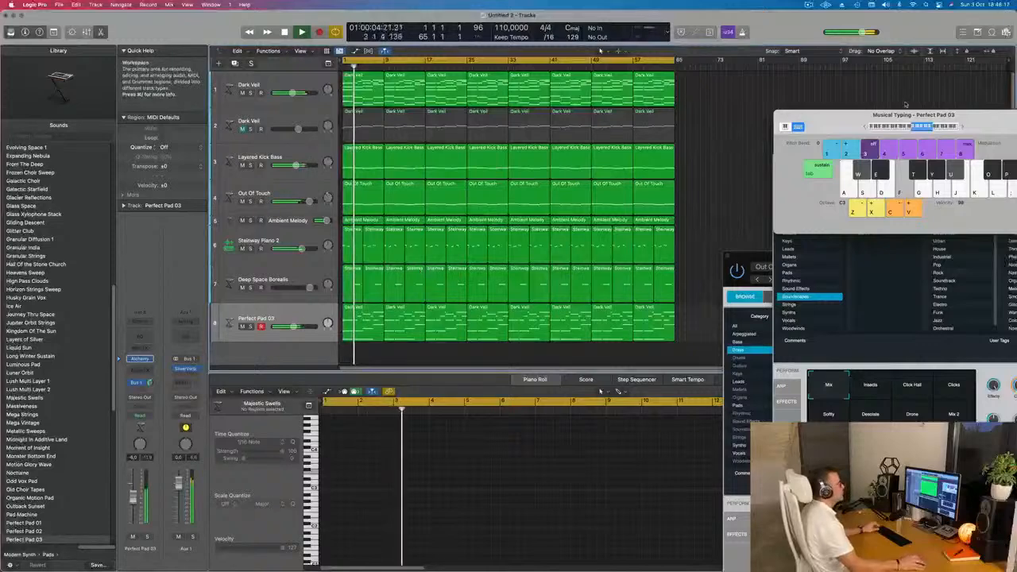
- Move the Musical Typing window out of the way and close the leftover Alchemy windows, including Out Of Touch
left_click_drag(854, 115, 540, 51)
left_click_drag(848, 149, 590, 147)
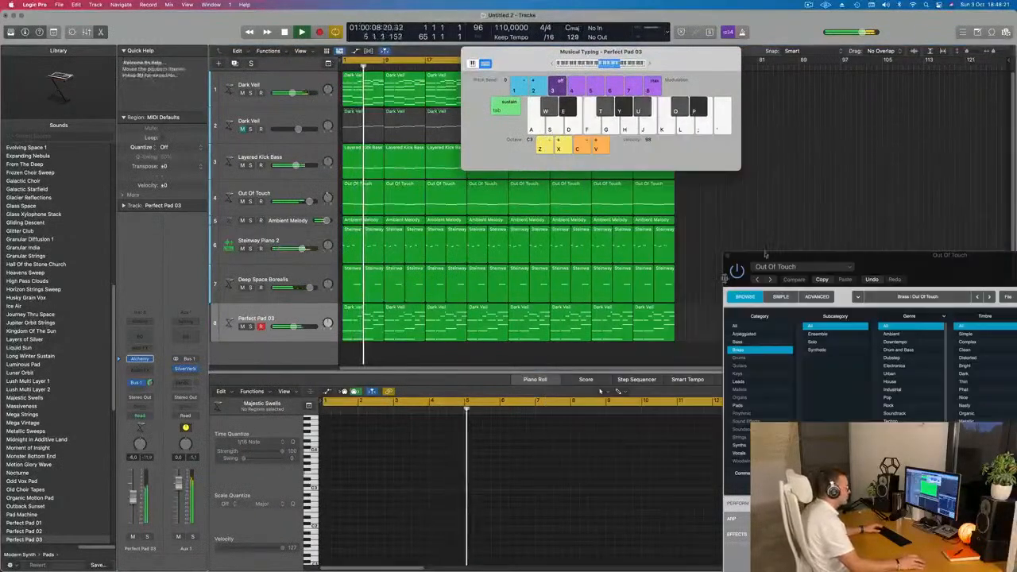
left_click(550, 141)
left_click_drag(835, 265, 648, 179)
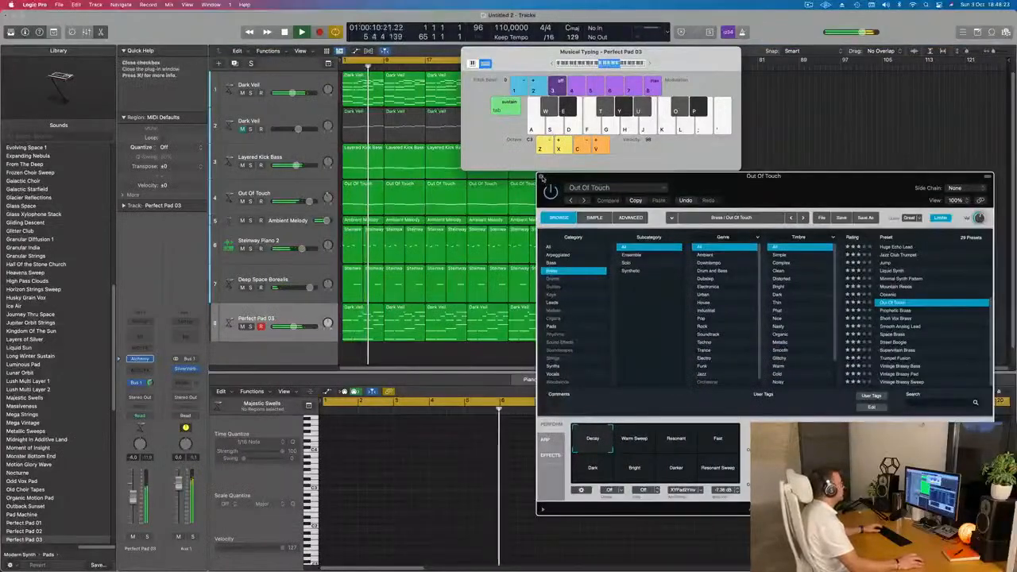
left_click(541, 177)
- Lower the Deep Space Borealis track's volume to about -1.2 dB and park the Musical Typing window clear of the regions
left_click_drag(572, 52, 814, 88)
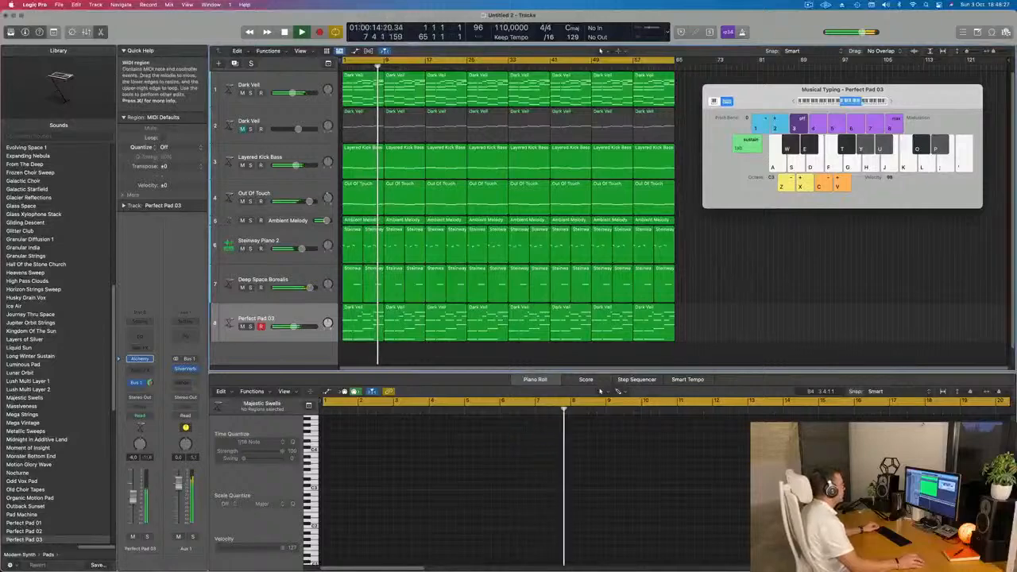
left_click(314, 271)
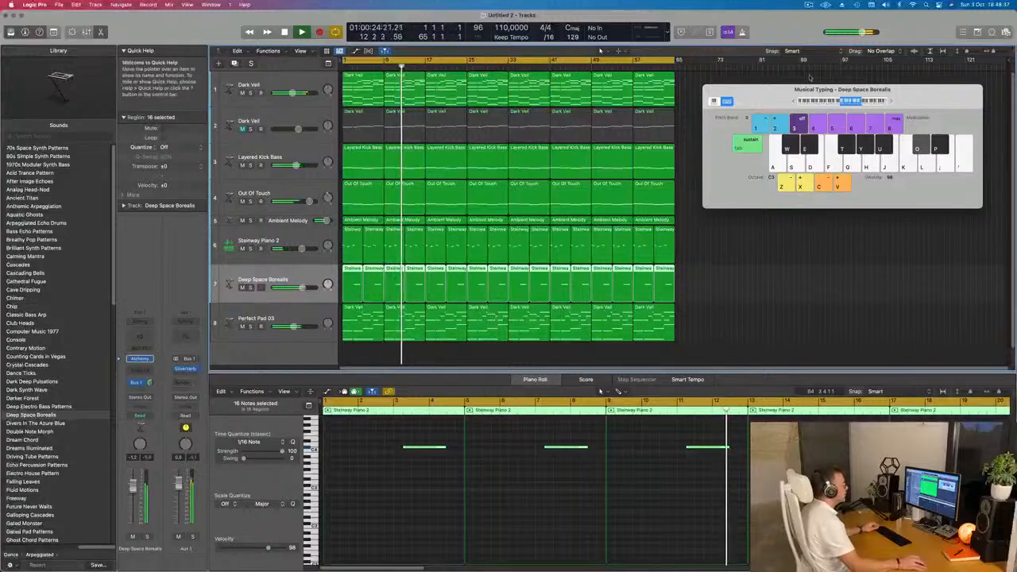
left_click_drag(788, 99, 848, 163)
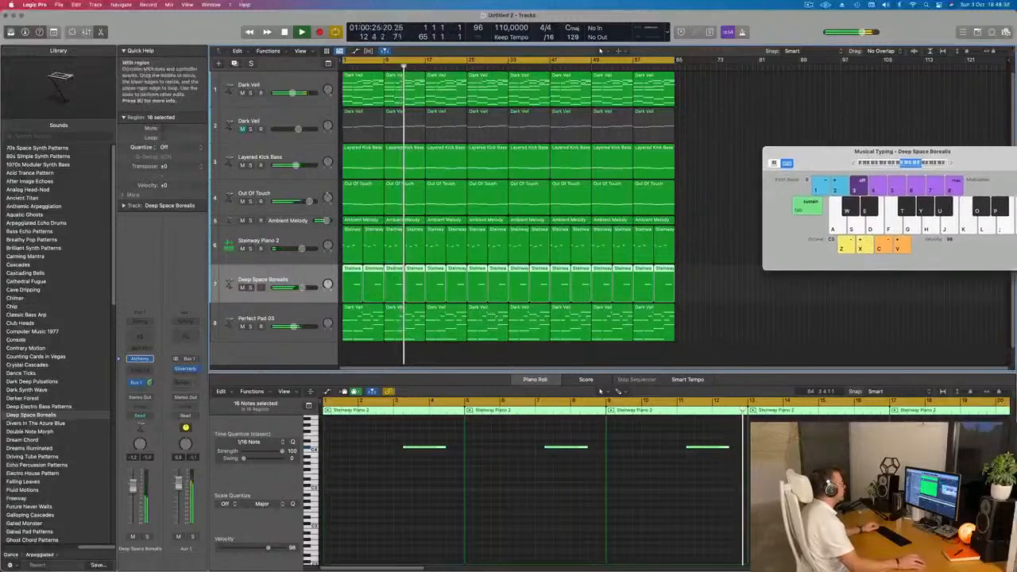
- Show the secondary time ruler above the arrangement to check the song's length in minutes
left_click(307, 54)
left_click(284, 135)
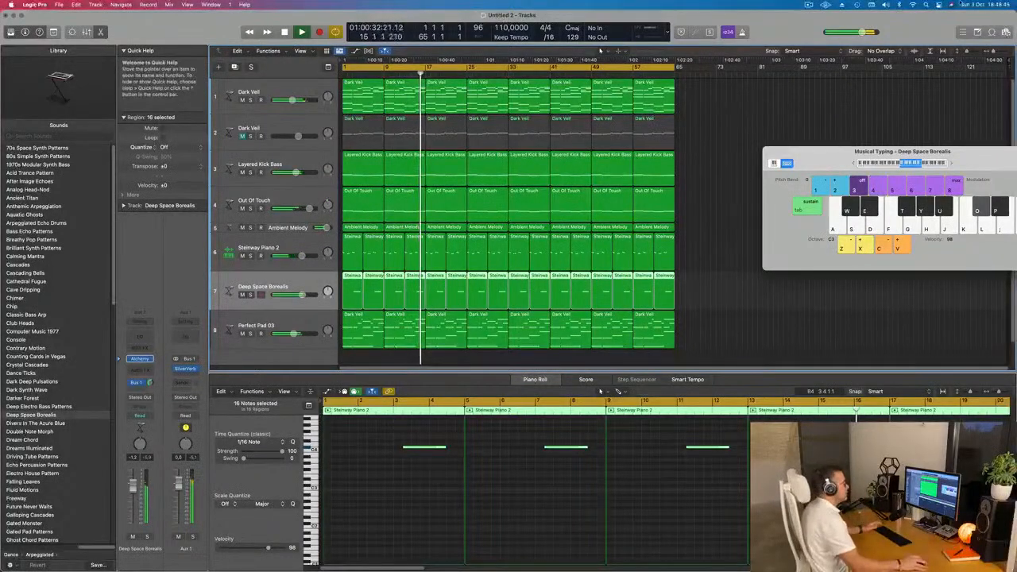
mouse_move(1007, 62)
left_mouse_down()
mouse_move(930, 101)
mouse_move(675, 104)
mouse_move(684, 103)
left_mouse_up()
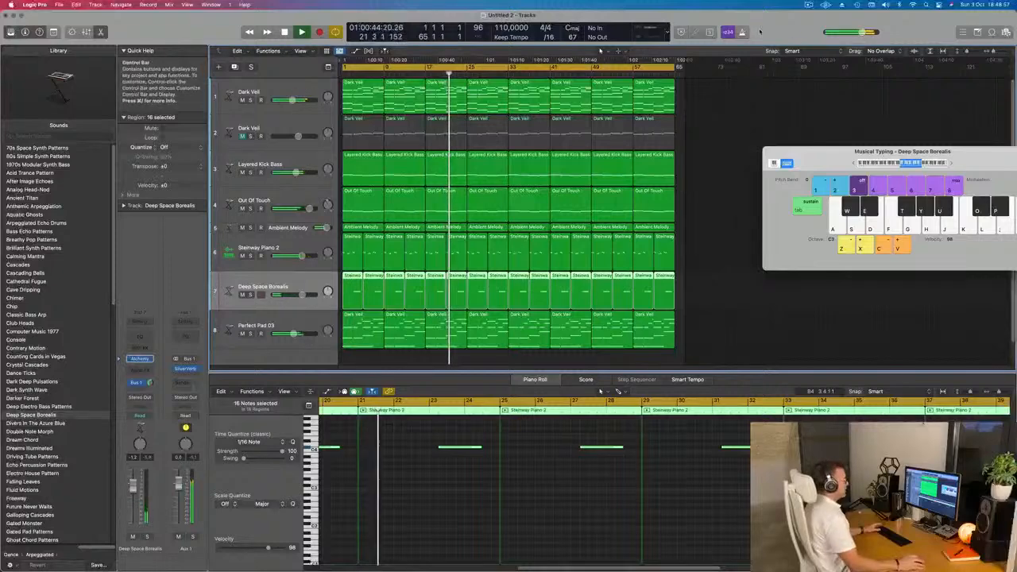
left_click(809, 5)
left_click(791, 21)
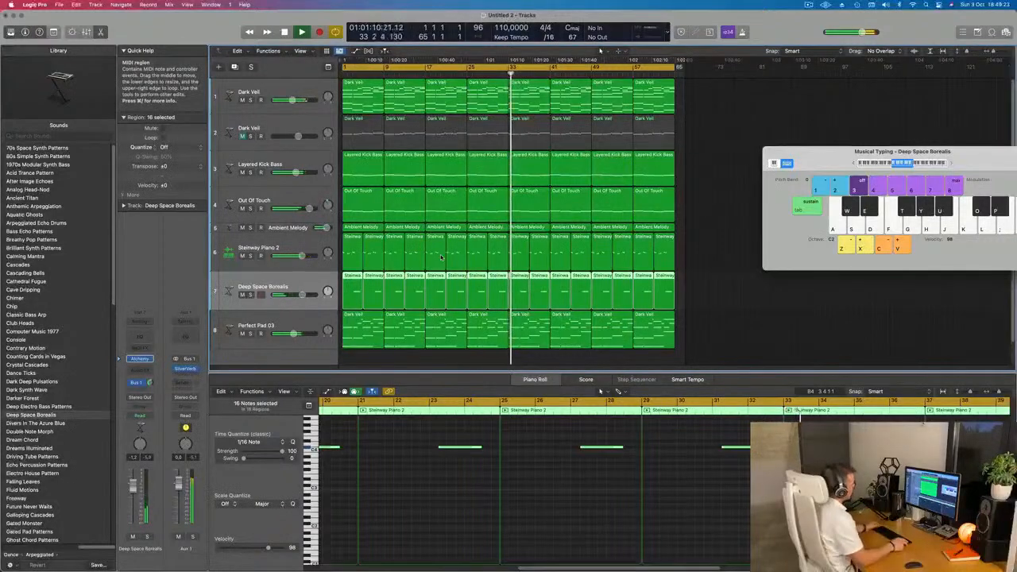
- Return to the song start and delete the first two Dark Veil regions on the Perfect Pad 03 track
key("Return")
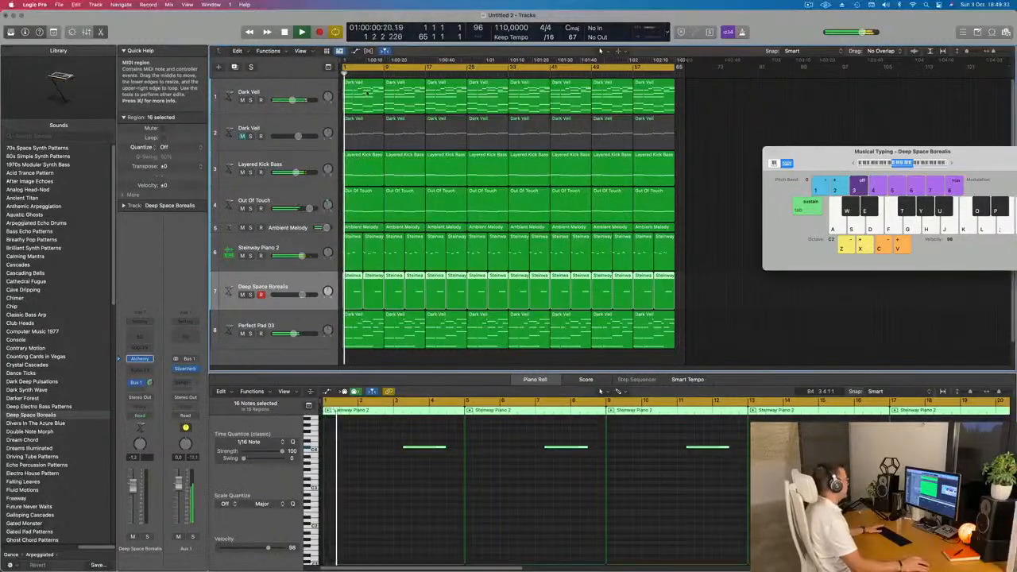
key("space")
left_click(375, 346)
key("Delete")
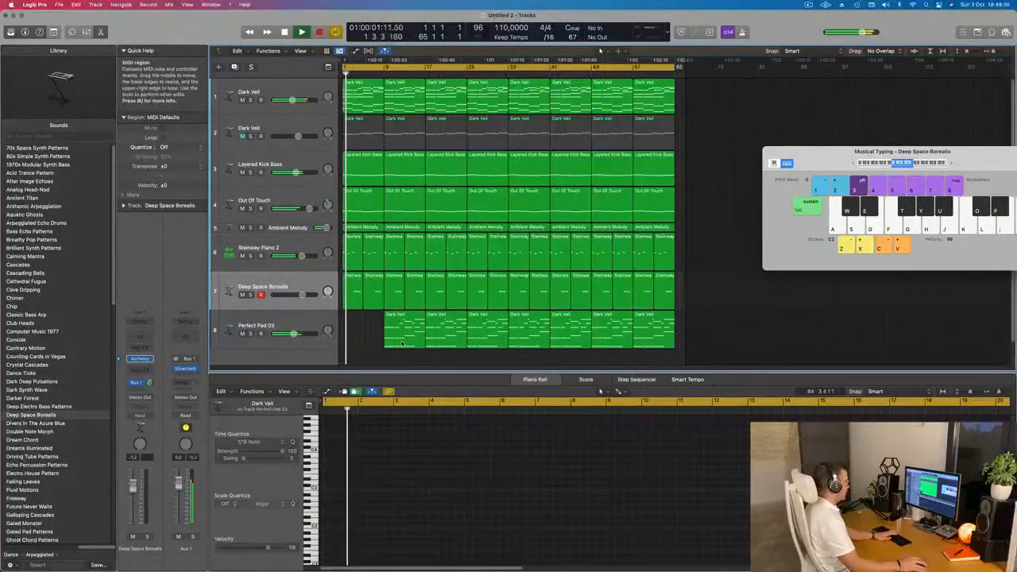
left_click(415, 347)
key("Delete")
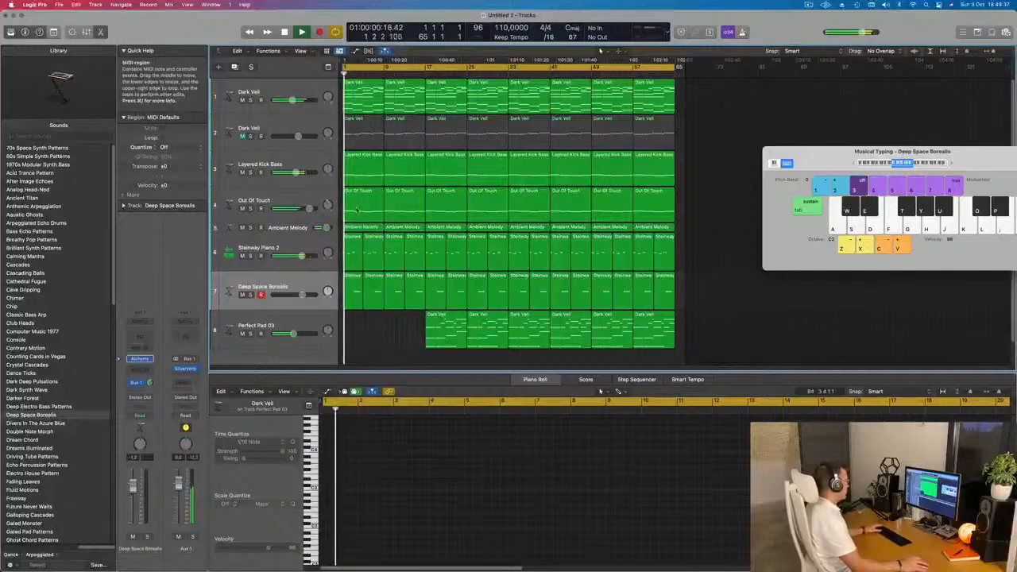
- Check the Out Of Touch track in solo and delete its first region, clearing bars 1 to 8
left_click(358, 210)
left_click(251, 209)
left_click(251, 209)
key("space")
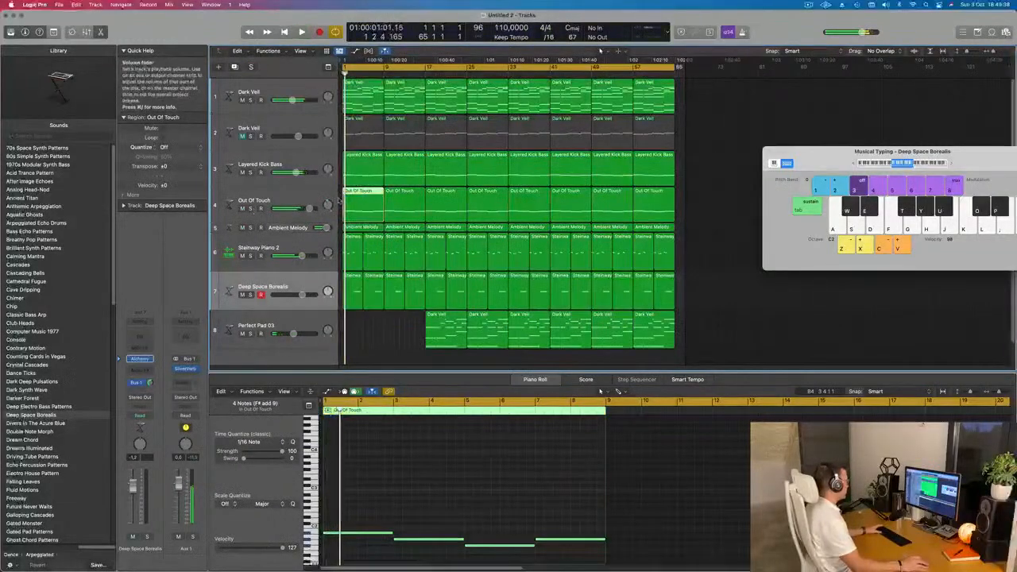
key("Delete")
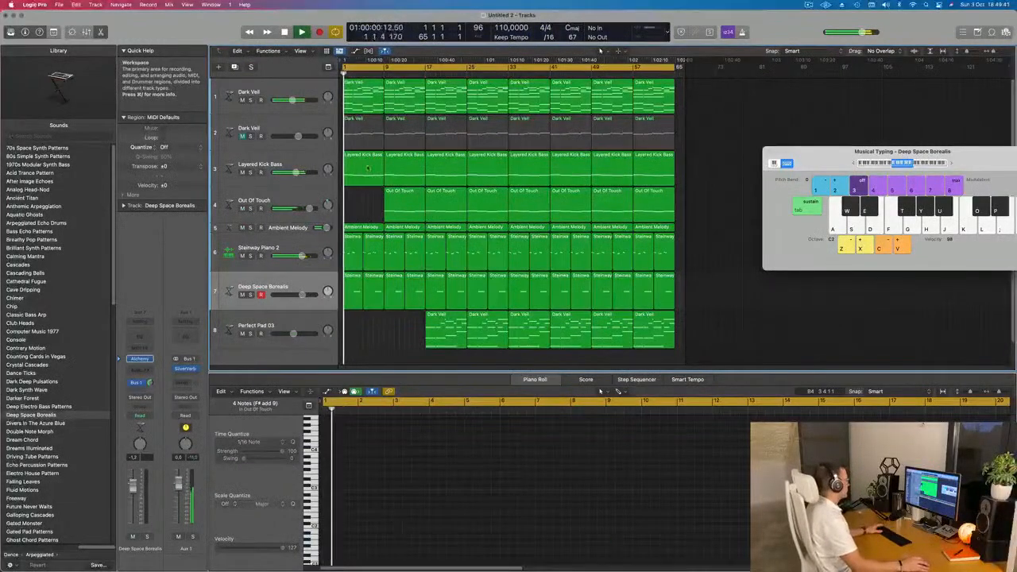
- Check the Layered Kick Bass track in solo and delete its first region, clearing bars 1 to 8
left_click(250, 173)
left_click(250, 172)
left_click(358, 171)
key("Delete")
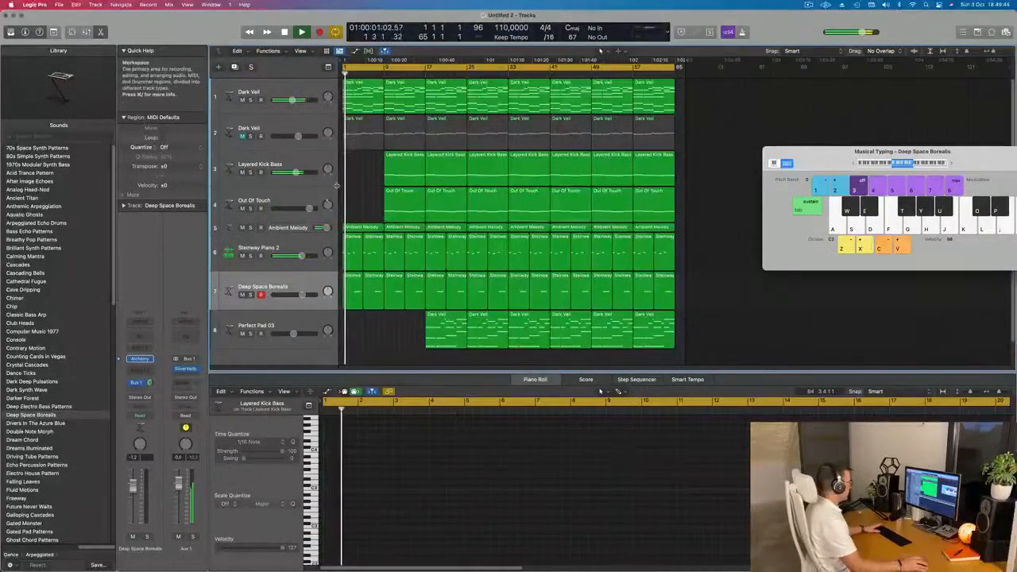
- Briefly solo the Ambient Melody track and delete its first region, clearing bars 1 to 8
left_click(294, 228)
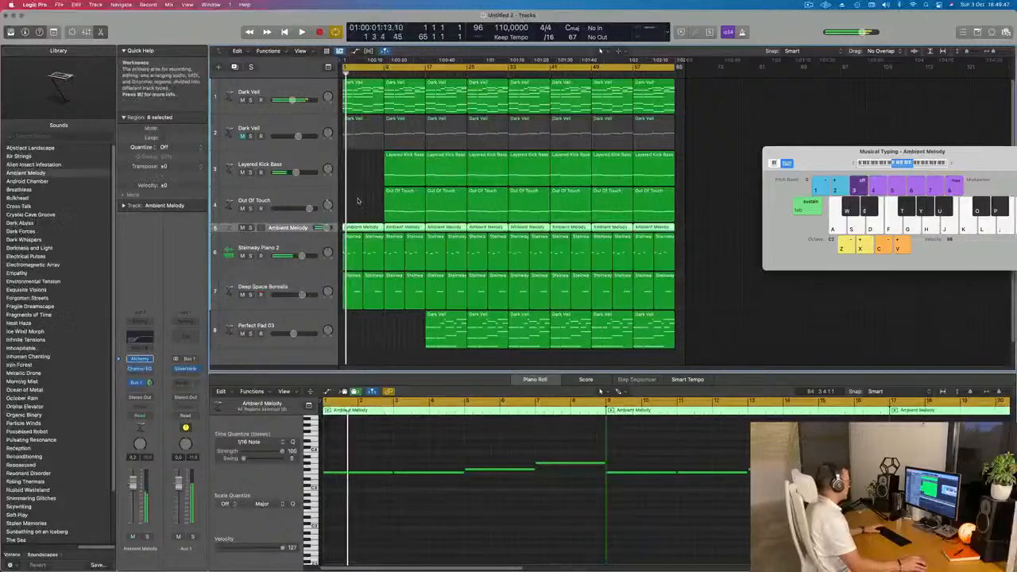
left_click(250, 228)
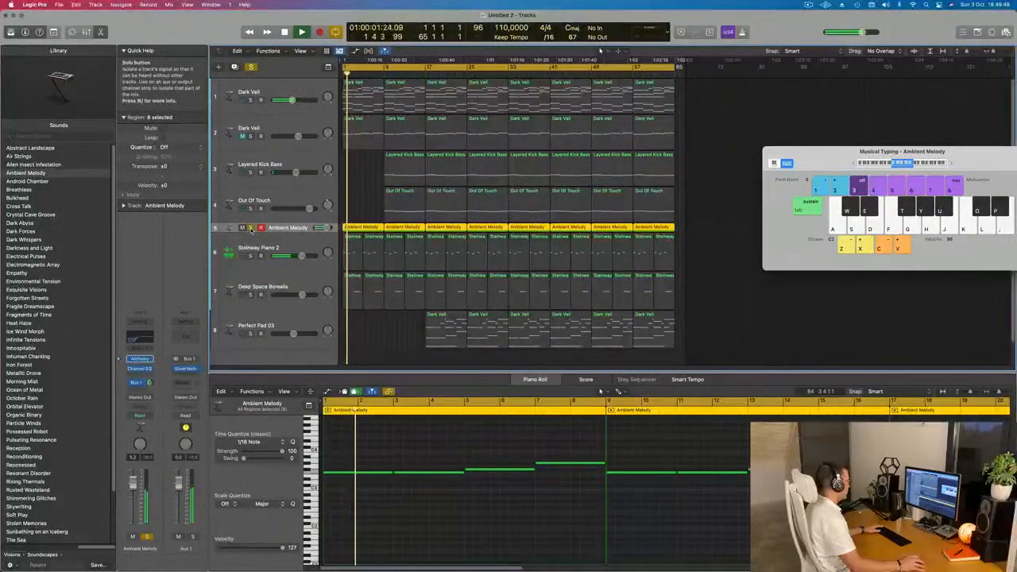
left_click(250, 228)
left_click(363, 213)
left_click(362, 227)
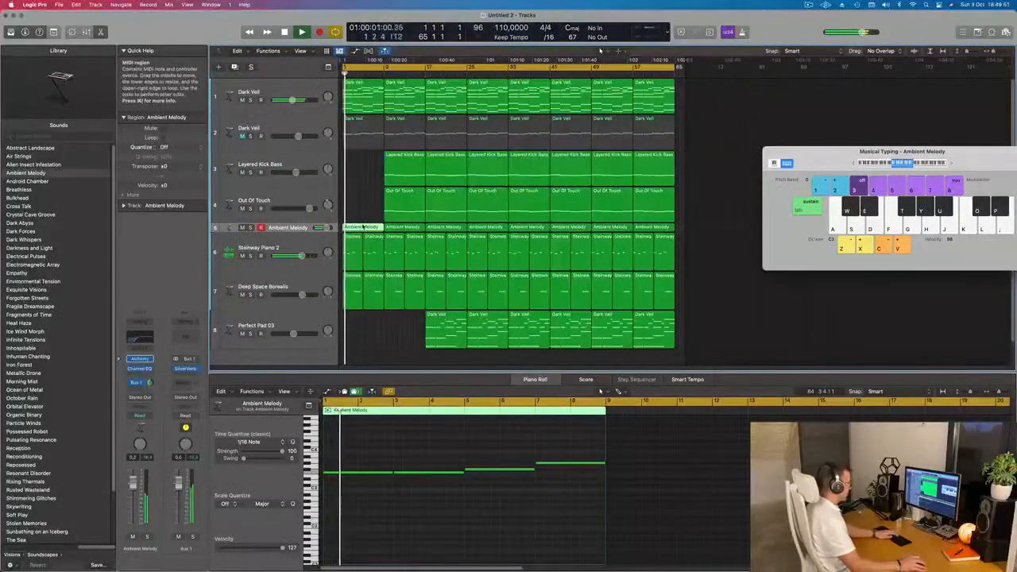
key("Delete")
key("space")
- Select the upper Dark Veil track and play the thinned-out intro from the start of the song
scroll(360, 206, "up", 3)
scroll(409, 163, "down", 1)
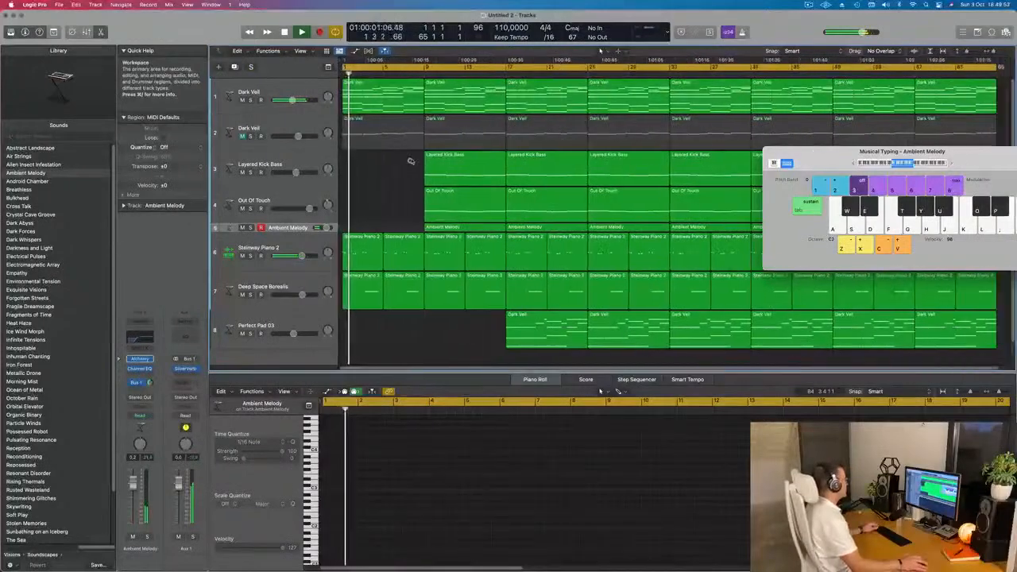
left_click(310, 92)
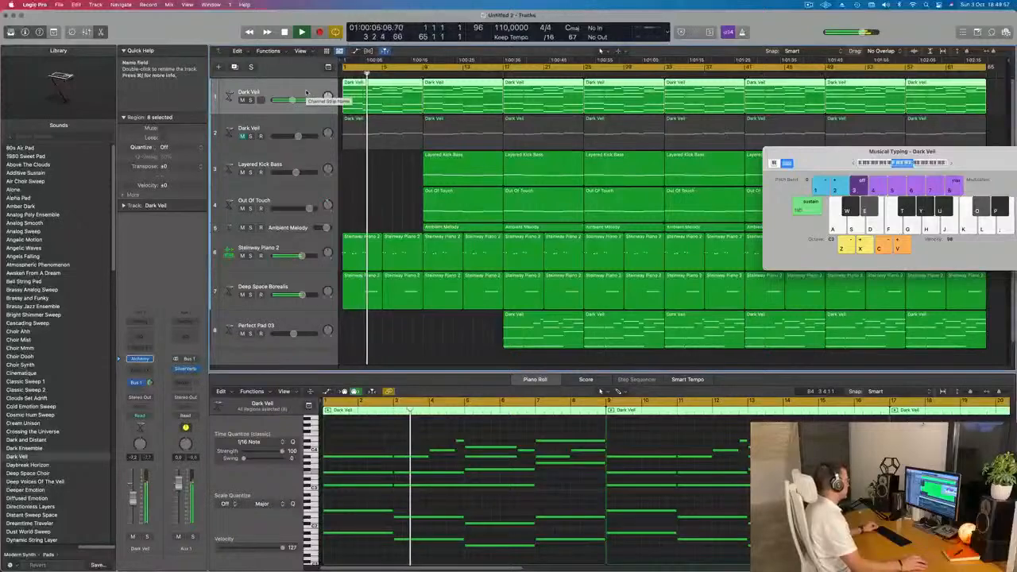
key("Return")
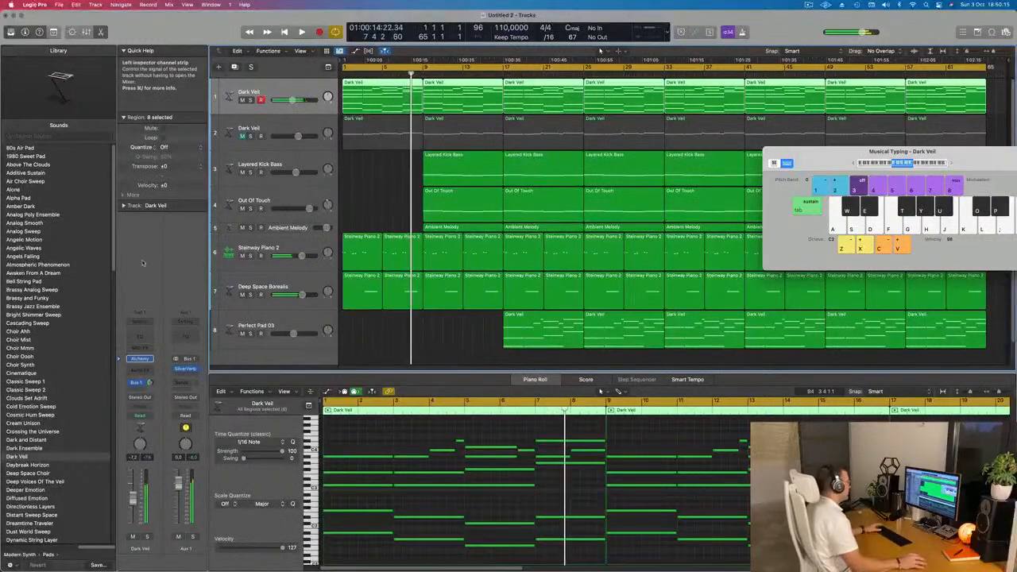
key("Return")
key("space")
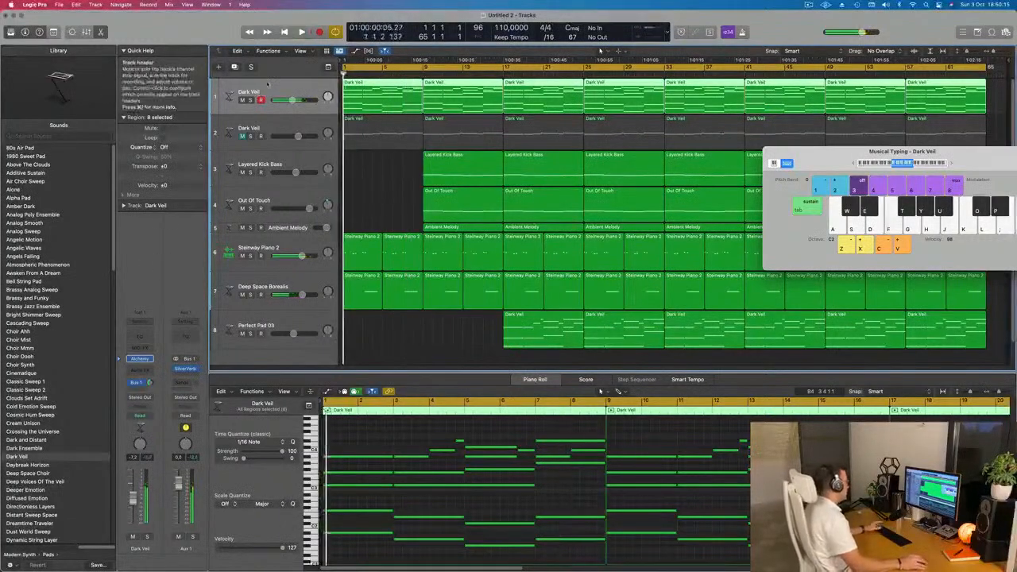
- Open the first Dark Veil track's Alchemy instrument, start playback and set the track's automation mode to Touch
left_click(140, 358)
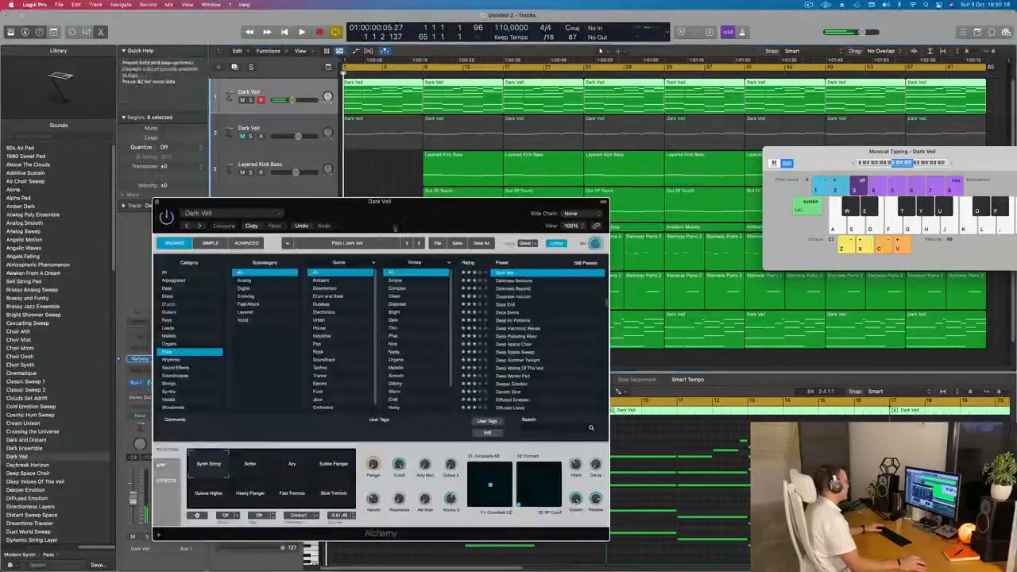
left_click_drag(380, 224, 723, 171)
key("space")
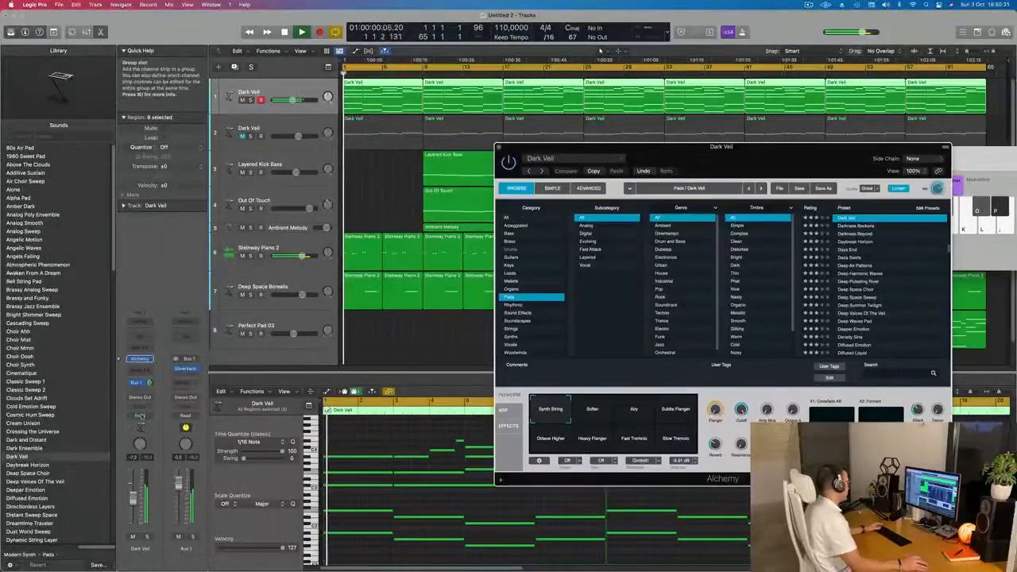
left_click(140, 415)
left_click(143, 425)
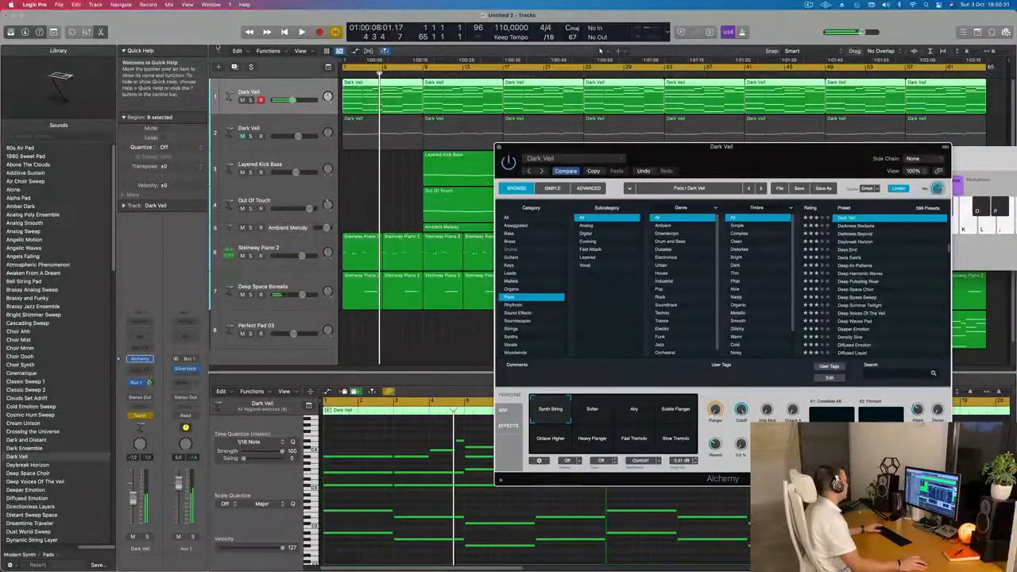
- Show the toolbar, turn on Track Zoom and enlarge the first Dark Veil track
left_click(217, 40)
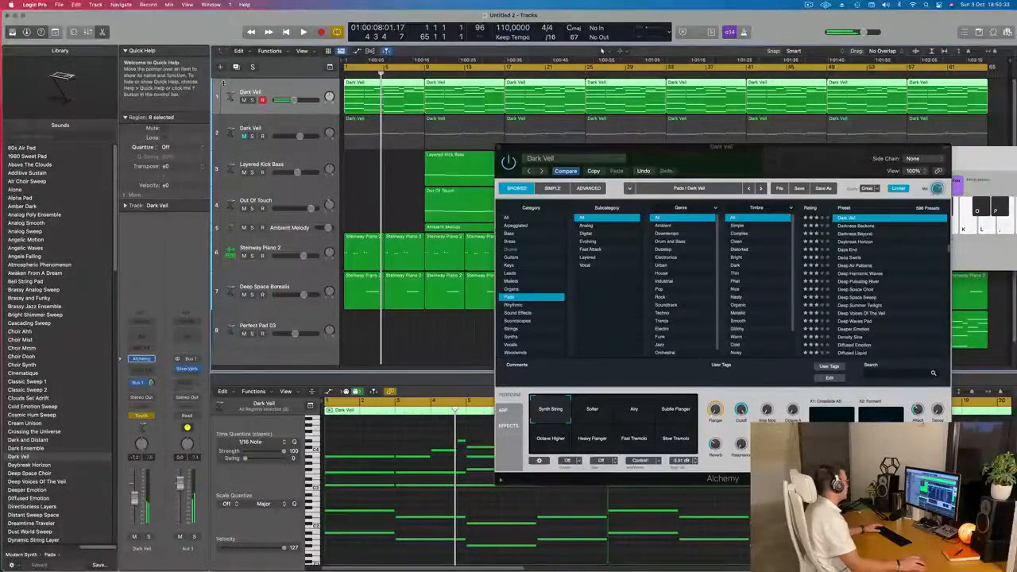
left_click_drag(225, 44, 221, 135)
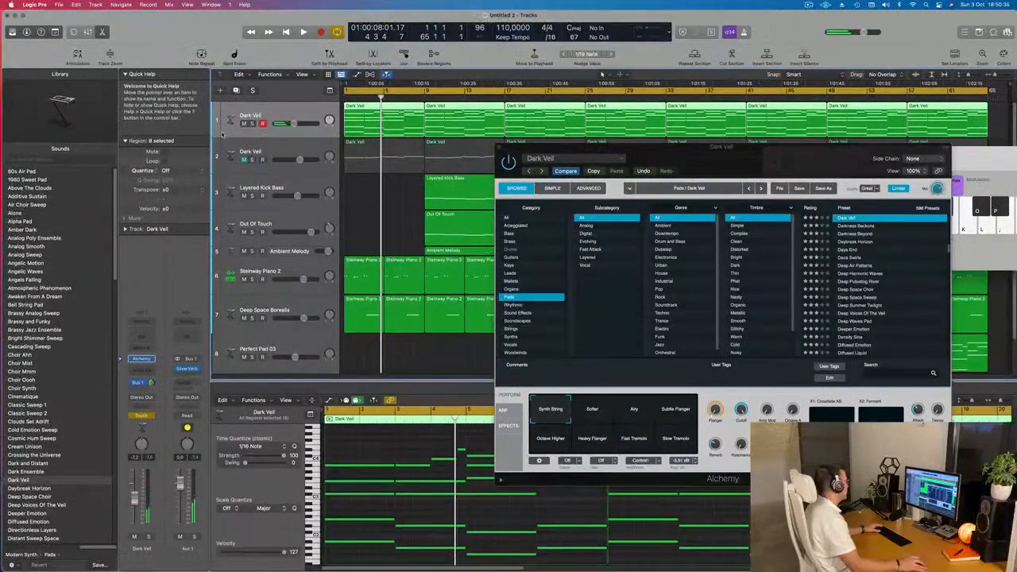
left_click(110, 56)
key("space")
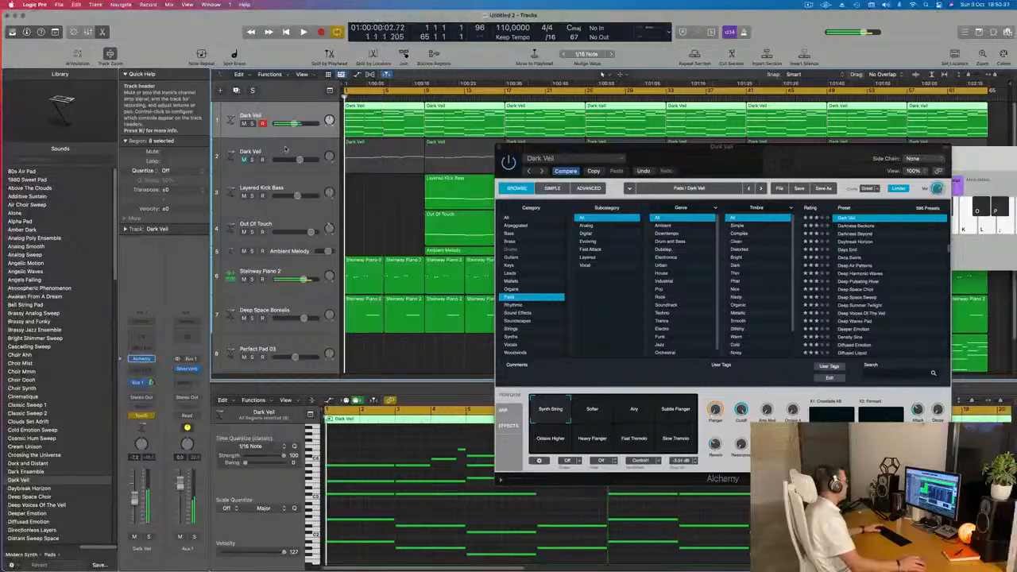
left_click_drag(285, 136, 285, 197)
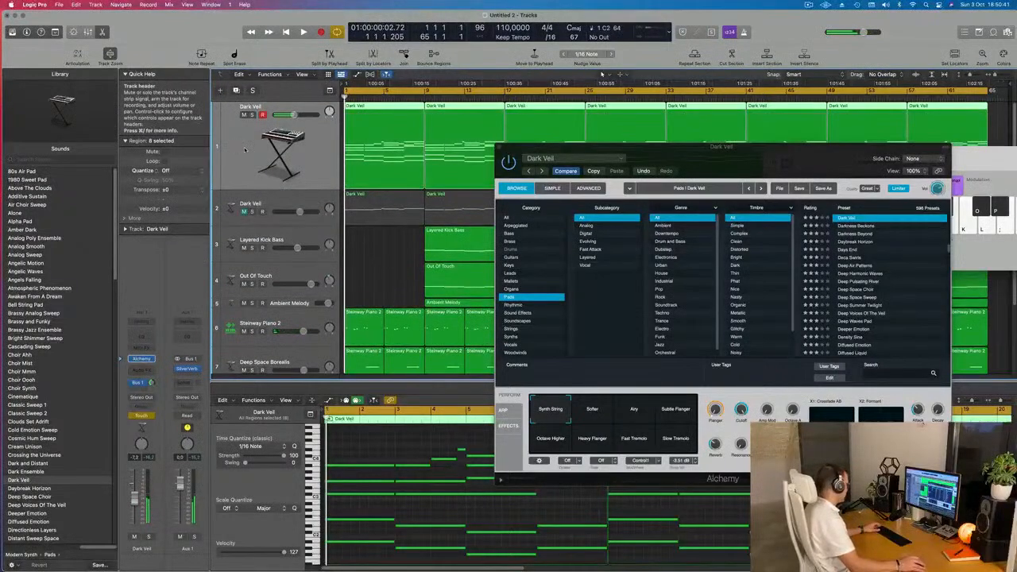
- Show track automation, display the Cutoff parameter on the first Dark Veil track and set its automation mode to Read
key("a")
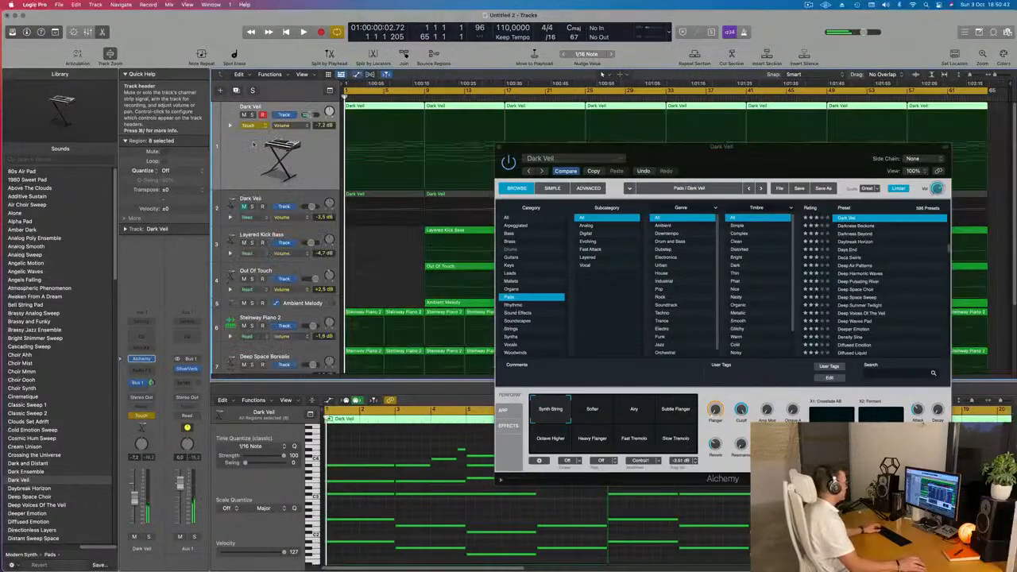
left_click(290, 126)
left_click(252, 125)
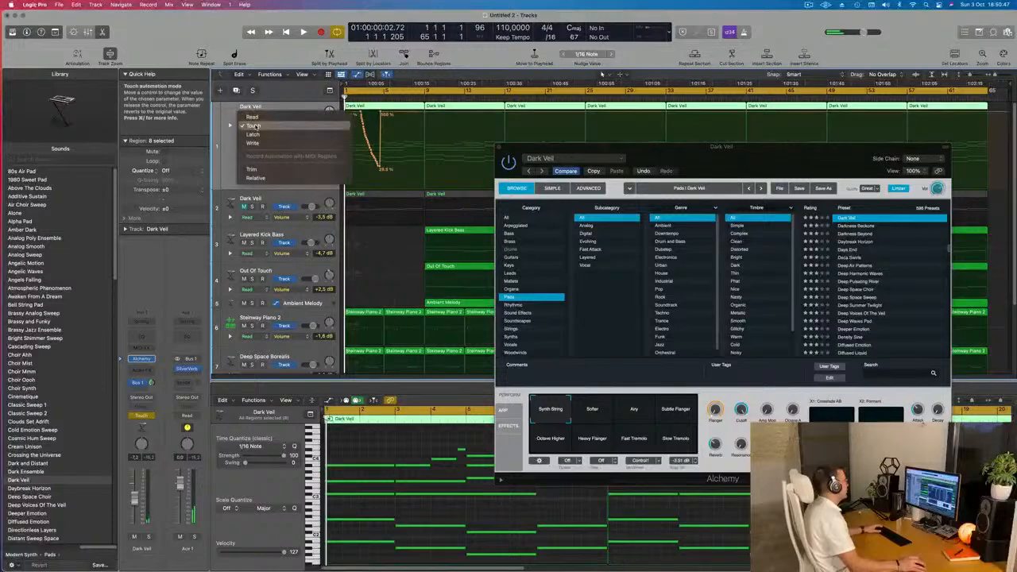
left_click(253, 117)
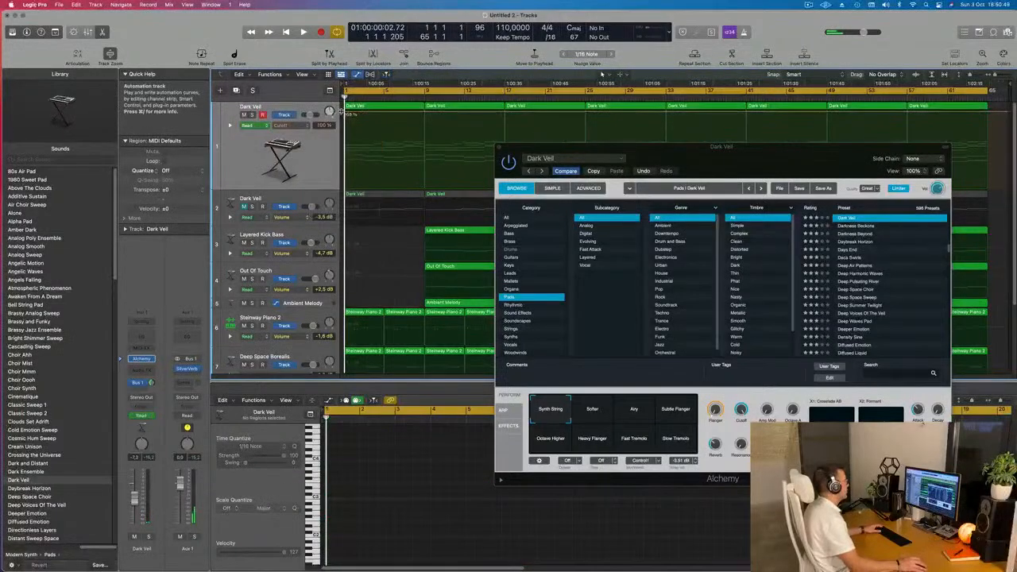
- Draw a Cutoff automation ramp on Dark Veil from about 22% at bar 1 to about 62% at bar 9, and close Alchemy
left_click_drag(346, 114, 345, 167)
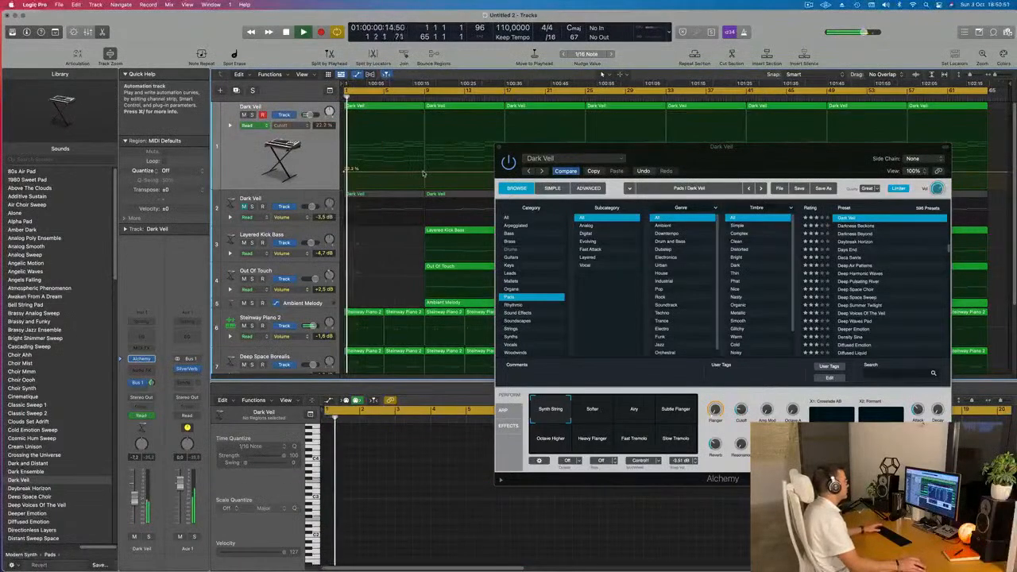
left_click_drag(426, 174, 427, 140)
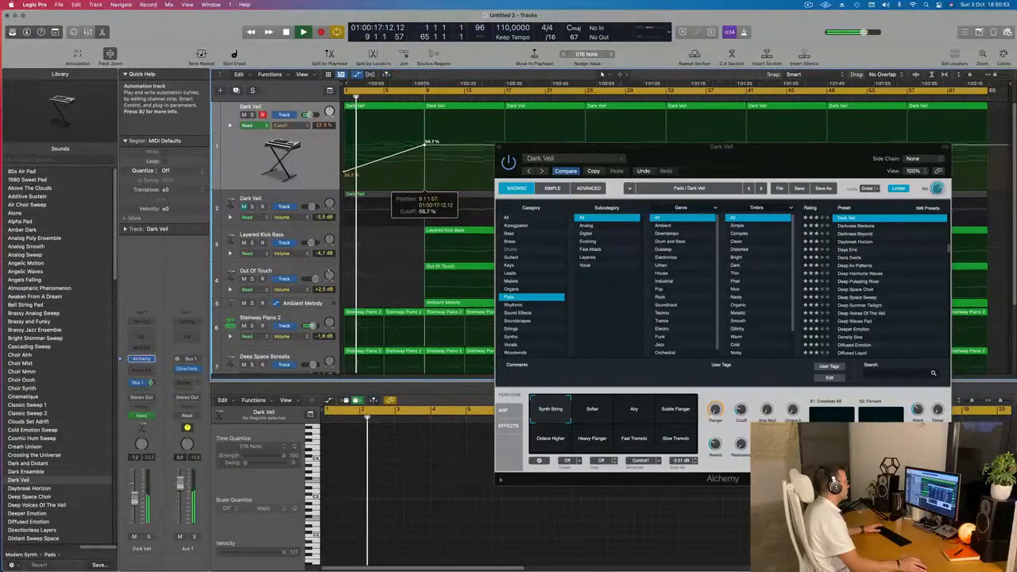
left_click_drag(628, 146, 505, 157)
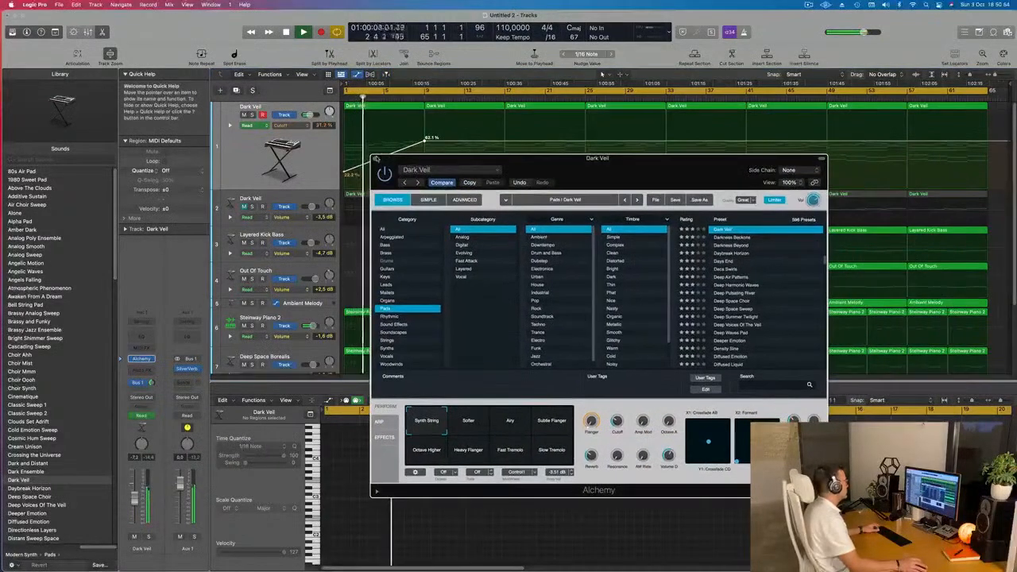
left_click(374, 160)
- Audition the filter ramp, select the Steinway Piano 2 track and play the arrangement from the start
scroll(383, 235, "down", 1)
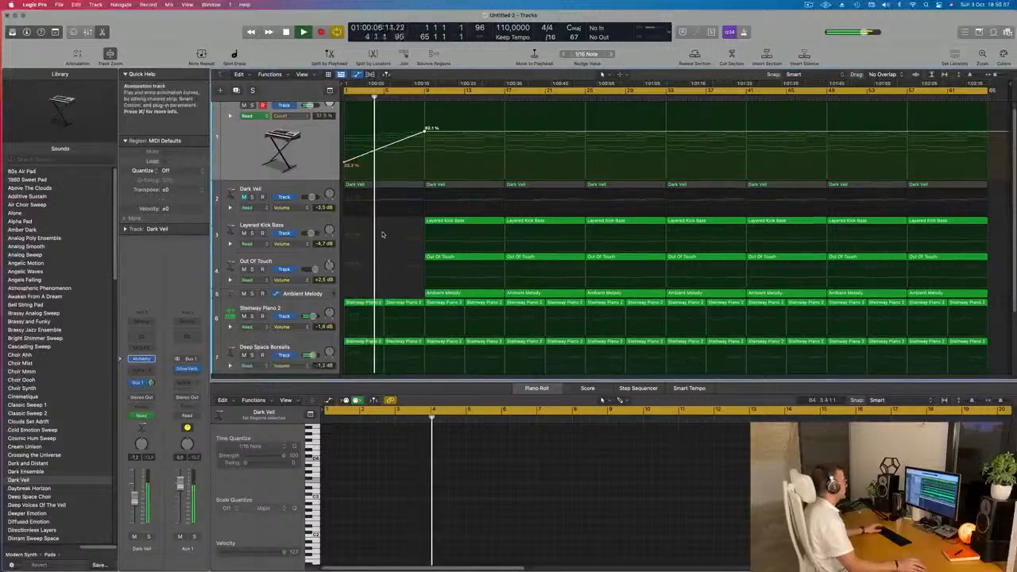
scroll(382, 234, "down", 3)
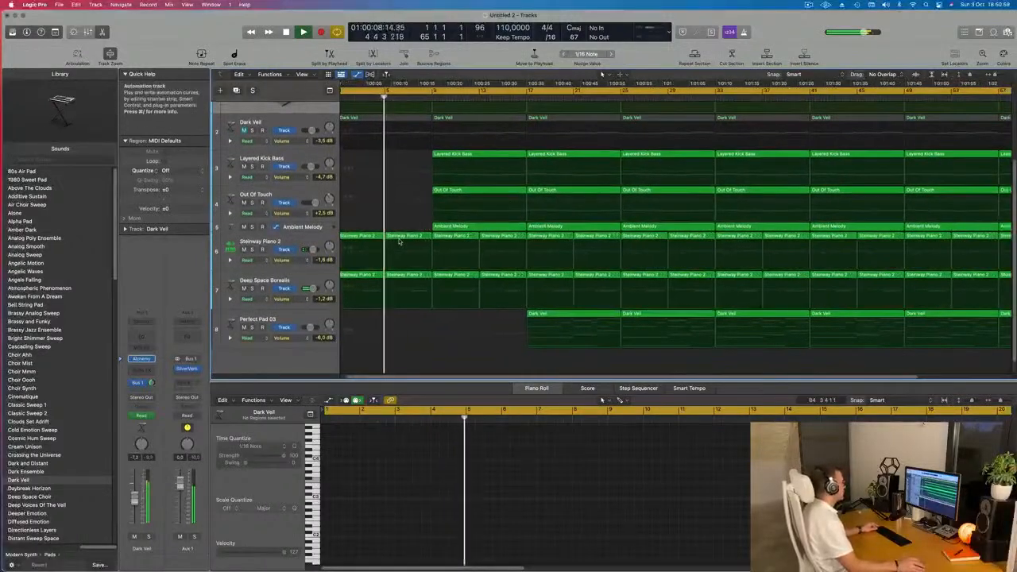
scroll(400, 241, "down", 2)
scroll(399, 242, "up", 3)
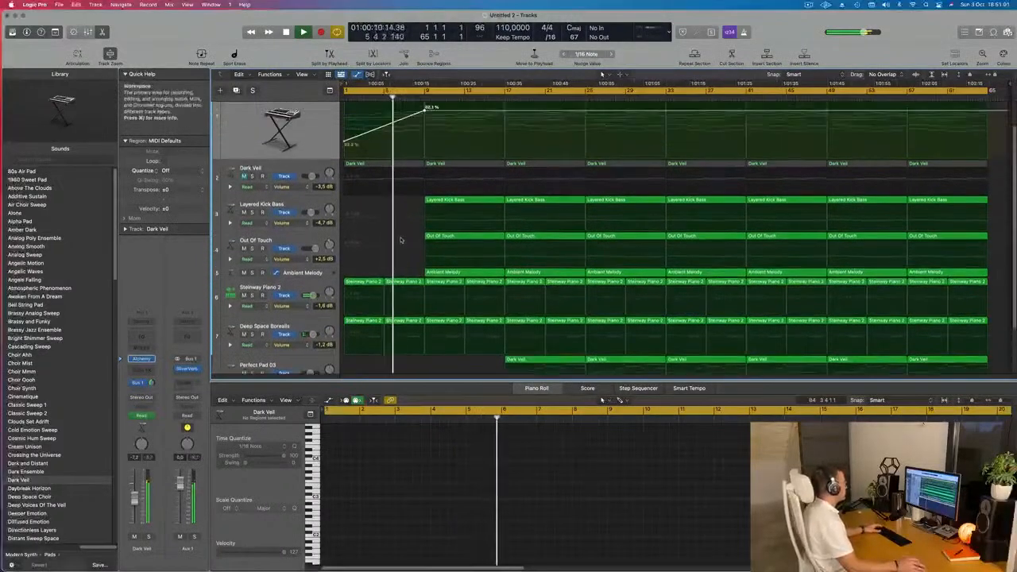
key("Return")
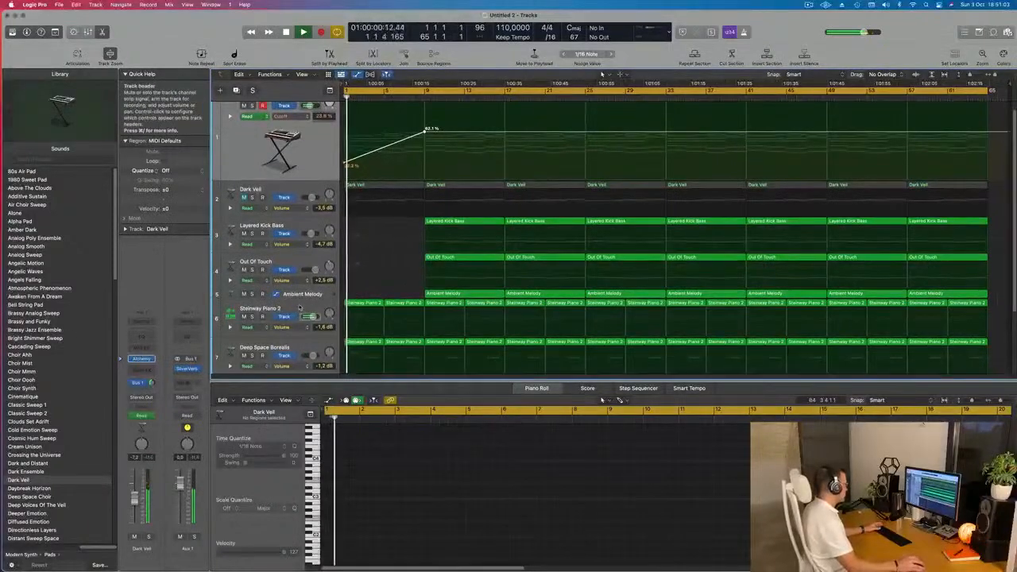
left_click(295, 306)
key("Return")
key("space")
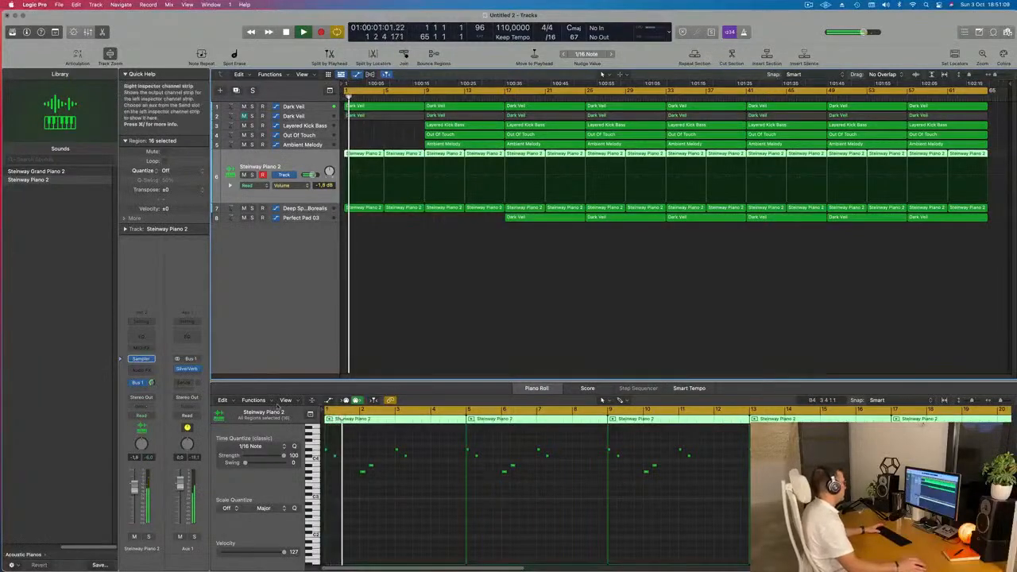
- Insert a stereo Modulation Delay after the SilverVerb on the Aux 1 channel strip
left_click(191, 374)
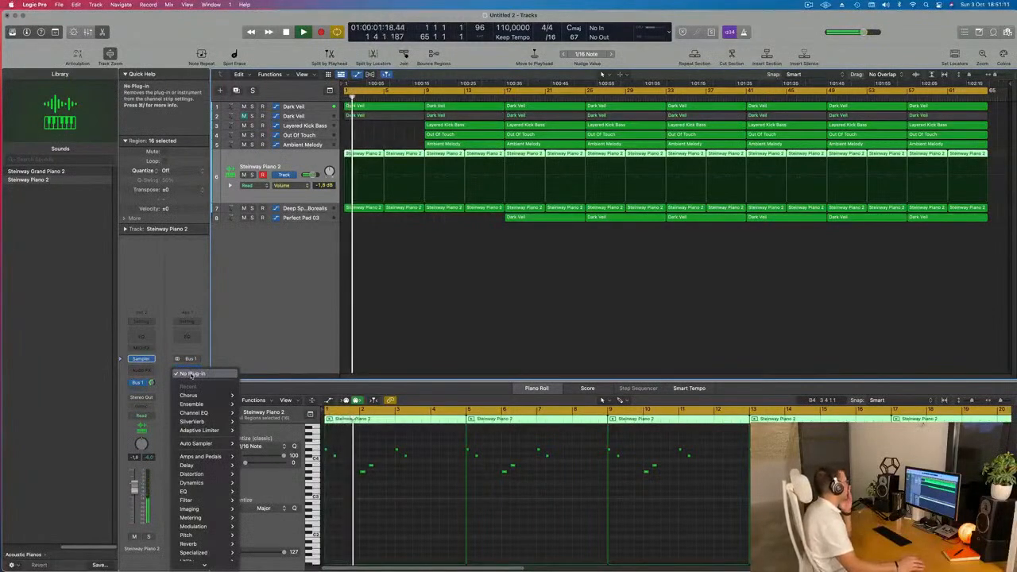
mouse_move(210, 413)
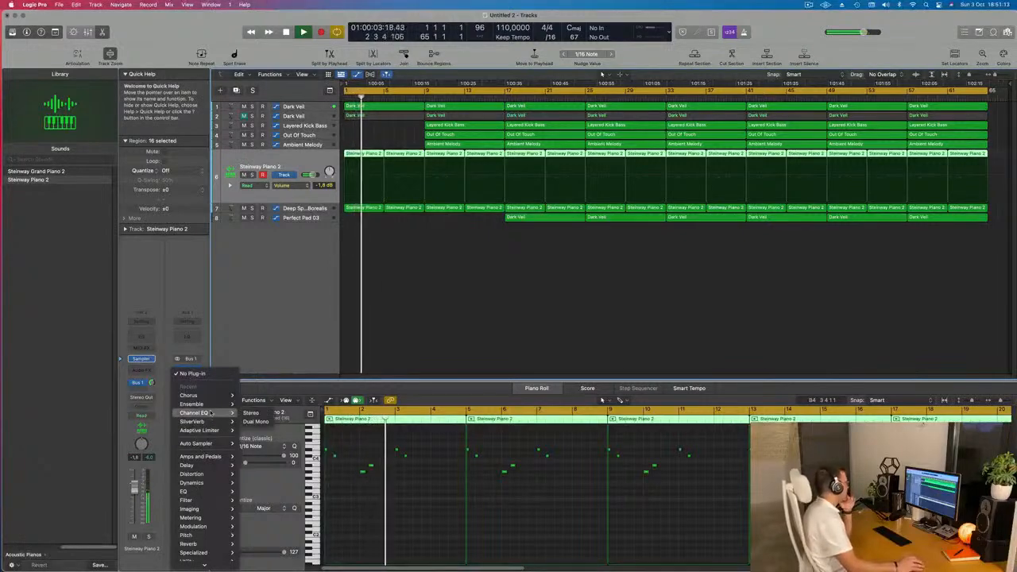
mouse_move(208, 491)
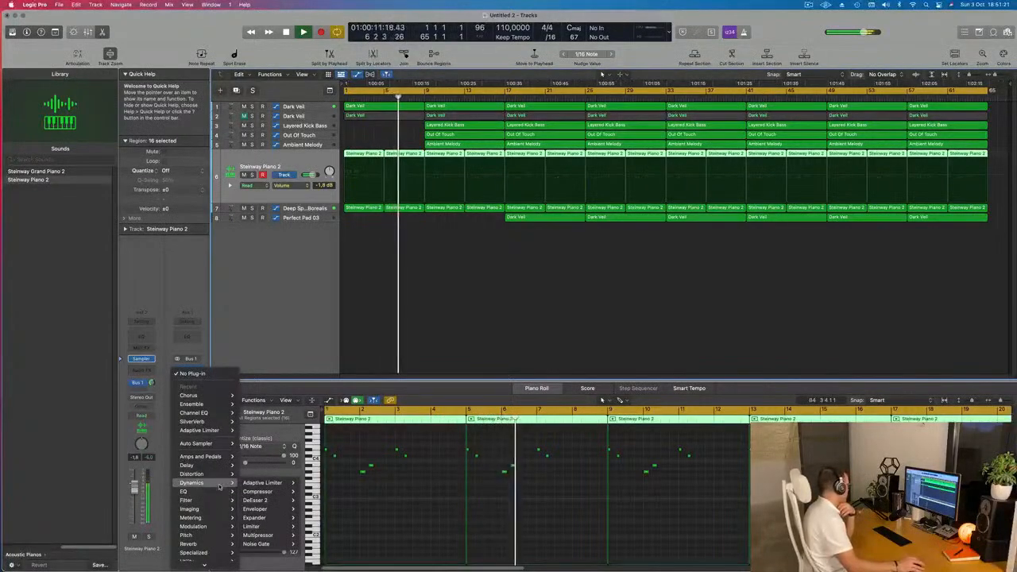
mouse_move(213, 527)
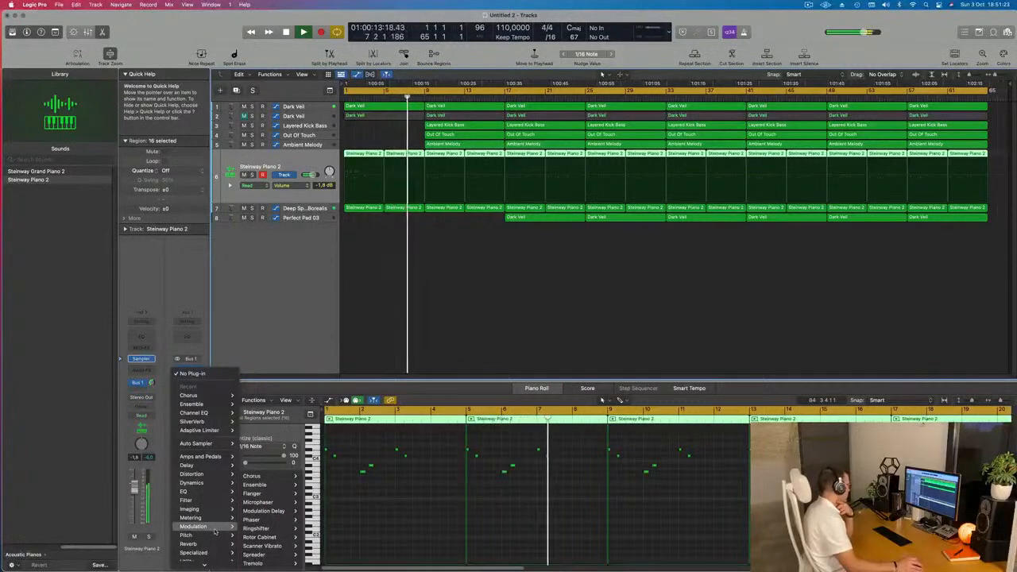
mouse_move(270, 511)
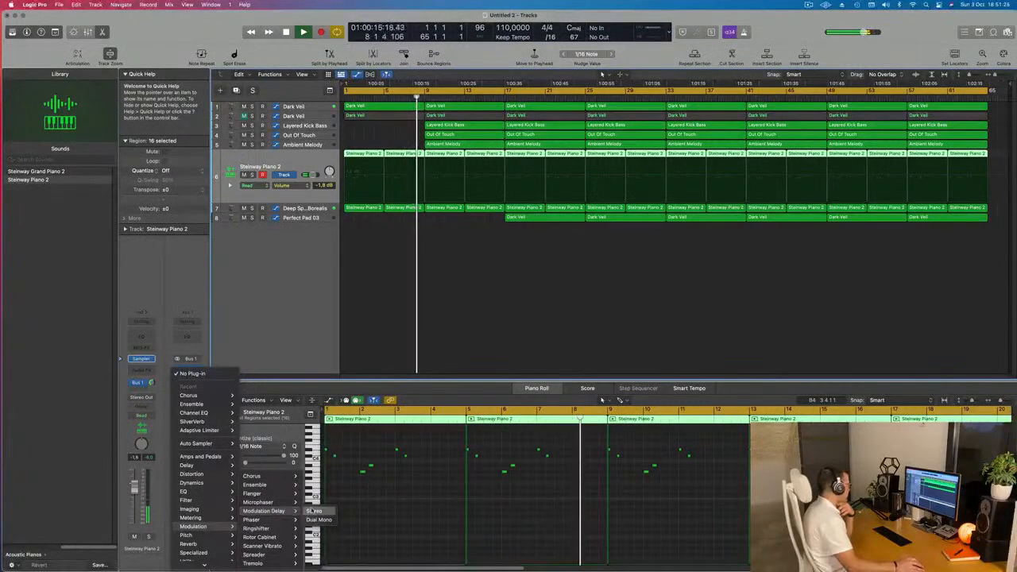
left_click(313, 511)
left_click_drag(499, 117, 521, 180)
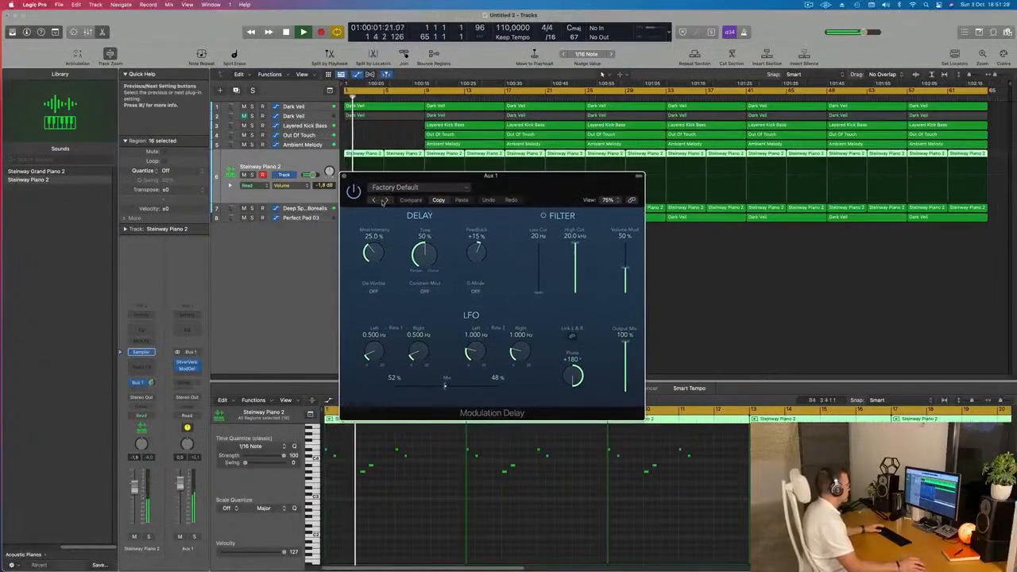
- Audition the Modulation Delay presets one after another during playback, from Big Chorus through Slow Flanger
left_click(385, 200)
left_click_drag(550, 179, 583, 201)
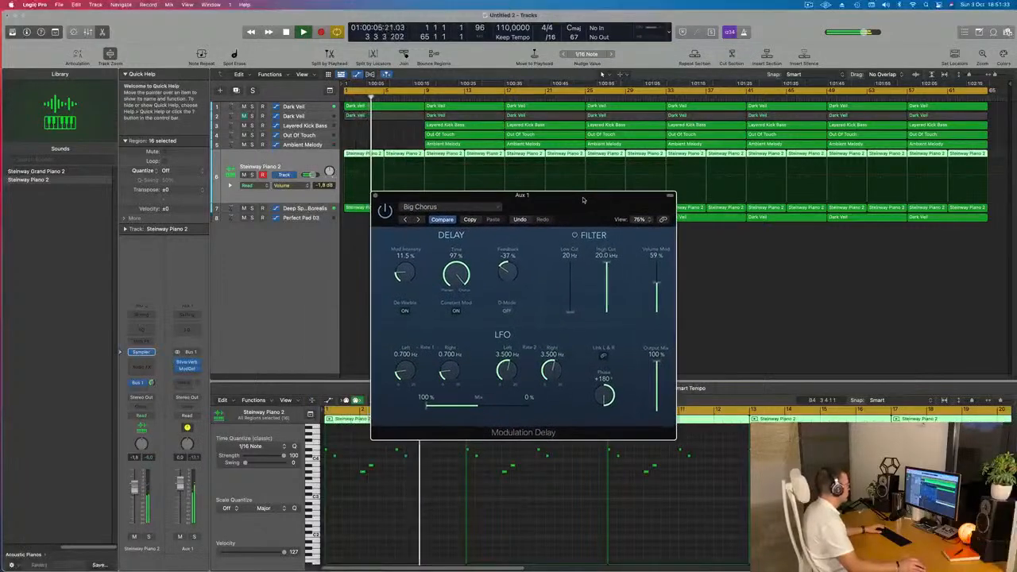
left_click(418, 220)
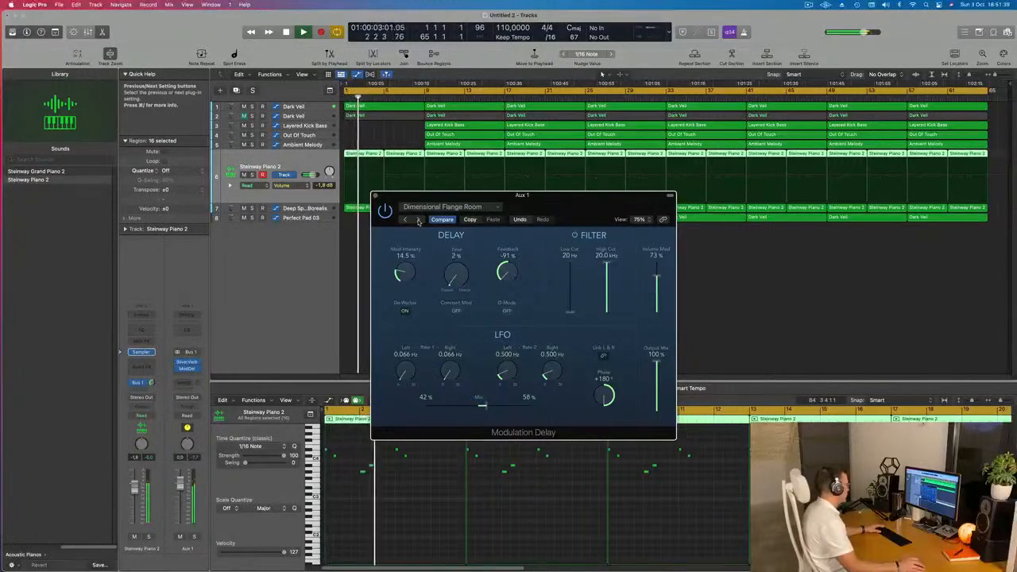
left_click(418, 220)
left_click_drag(571, 210, 598, 210)
left_click(446, 222)
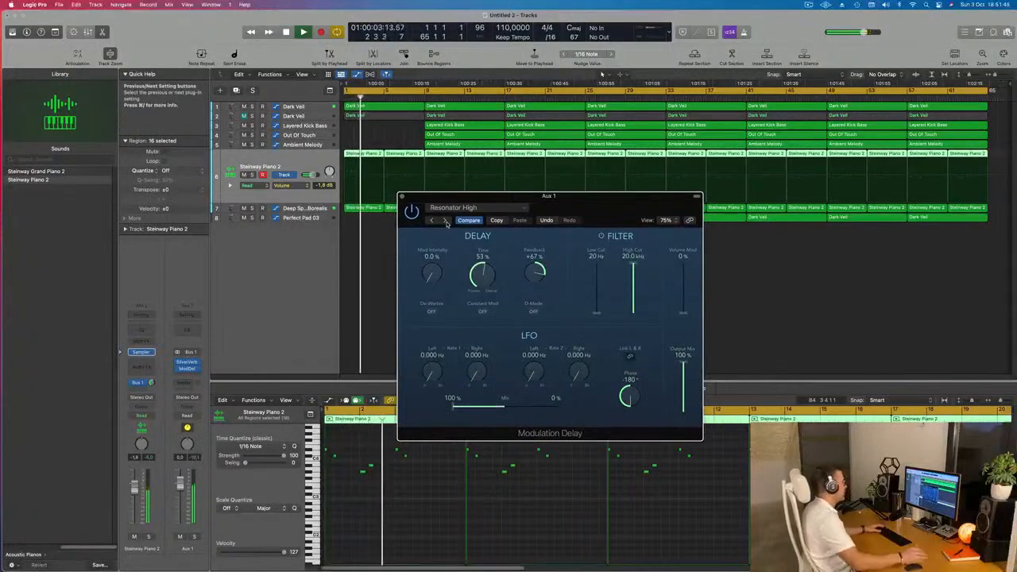
left_click(447, 223)
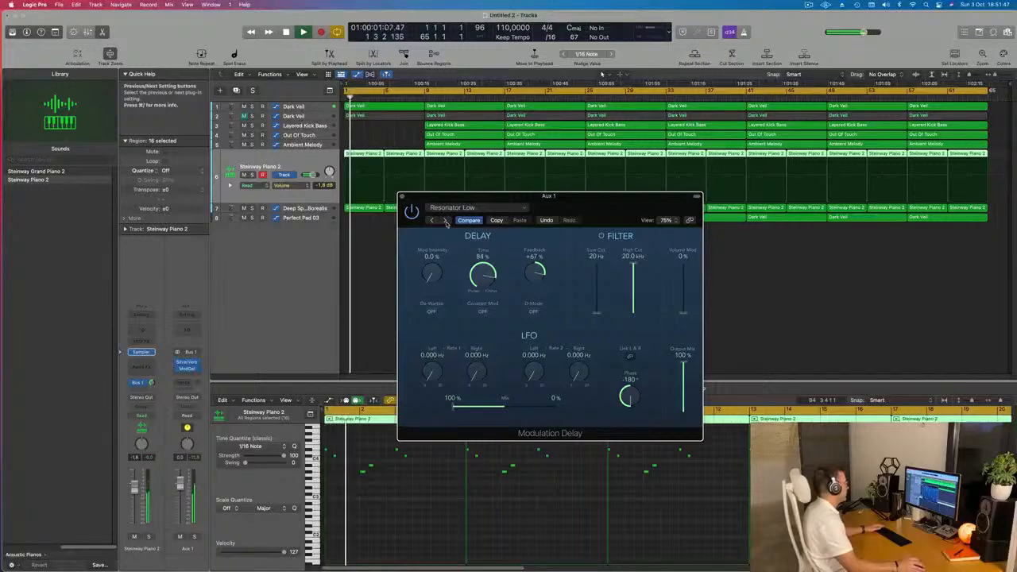
left_click(446, 223)
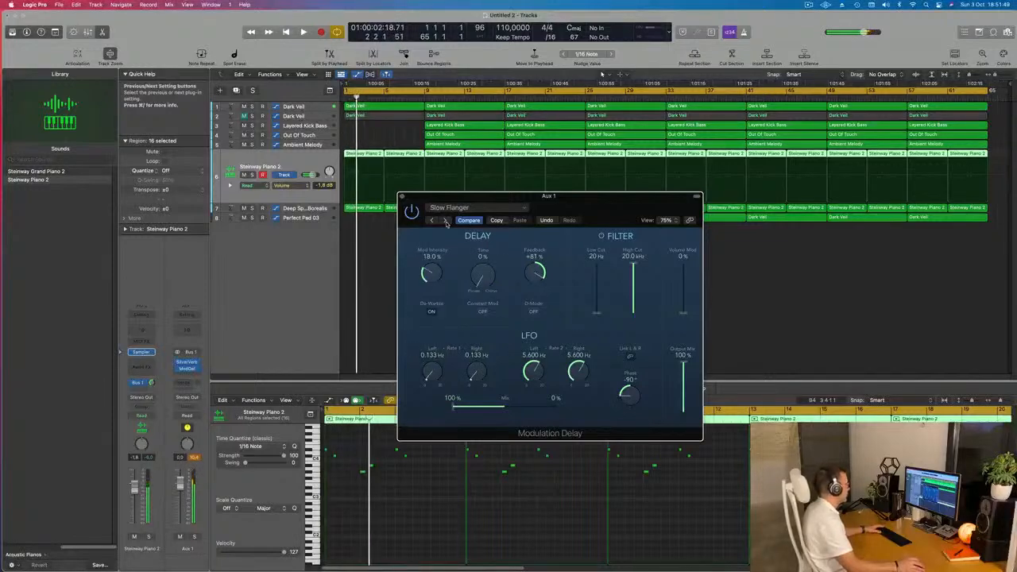
- Load the Big Chorus preset in the Modulation Delay and close the plug-in window
left_click(452, 208)
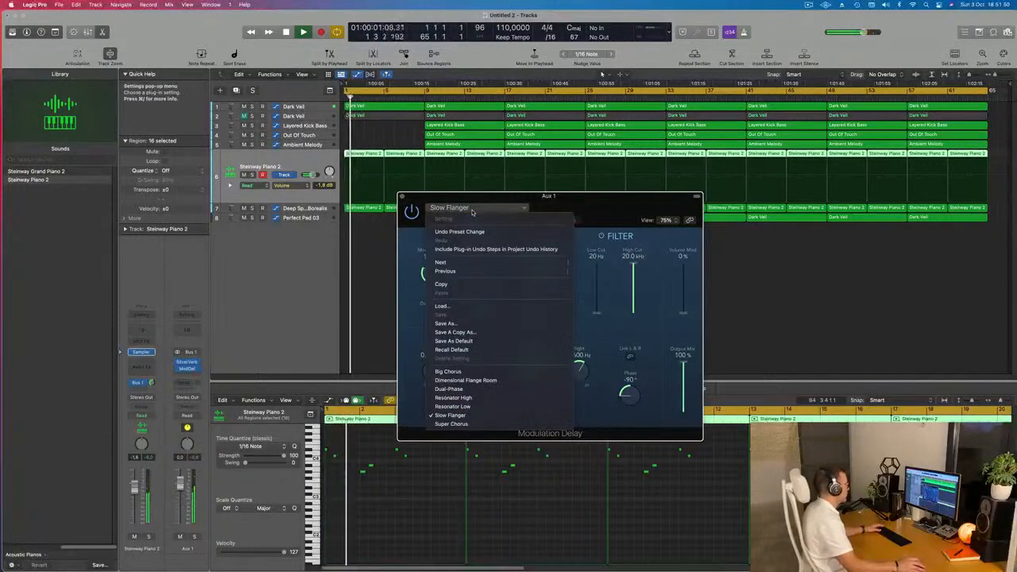
left_click(451, 372)
left_click_drag(613, 204, 690, 187)
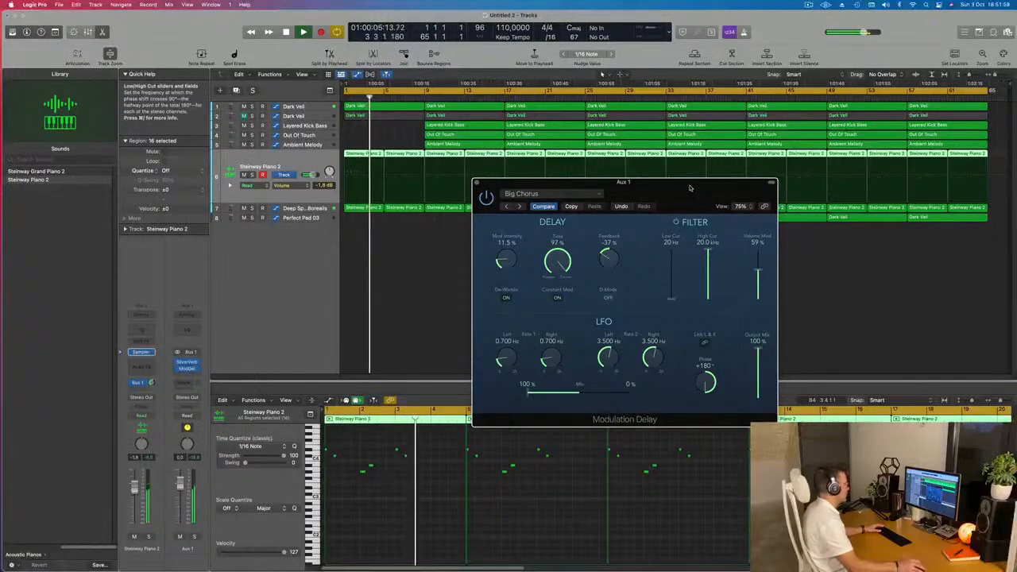
left_click_drag(689, 187, 625, 197)
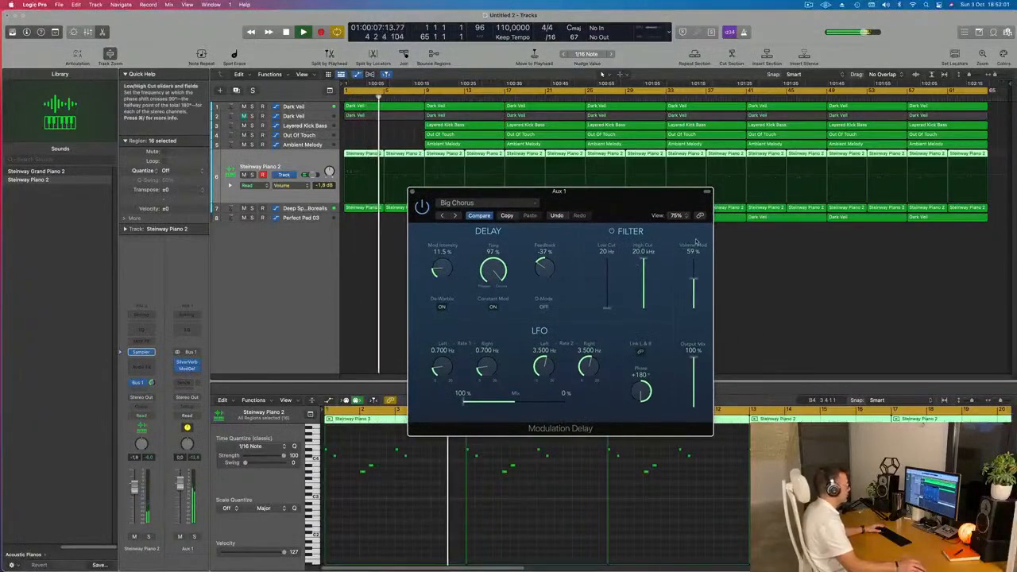
left_click(412, 192)
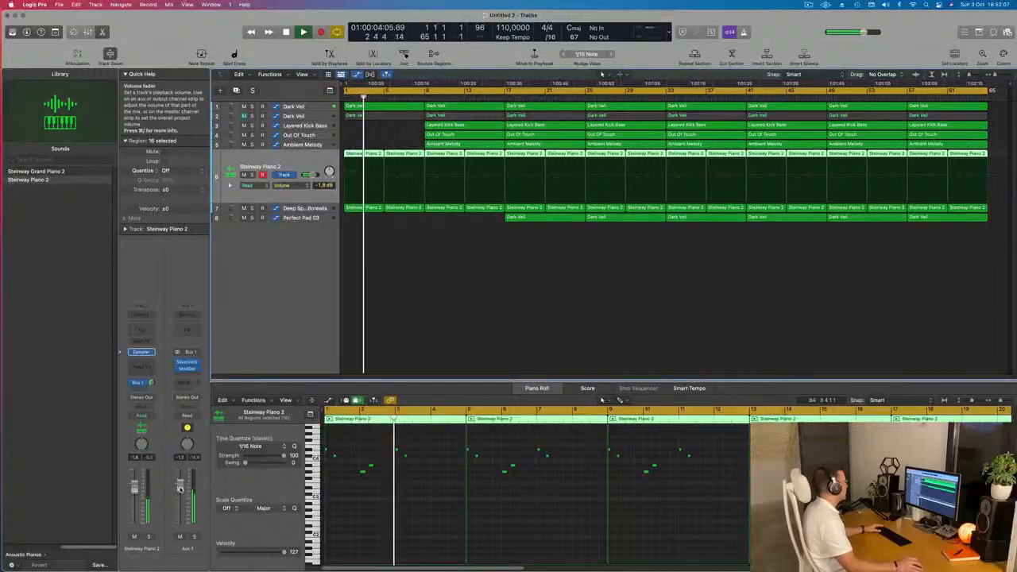
- Replay the arrangement from the start, reopen the Modulation Delay on Aux 1 and set its output mix to 70%
key("Return")
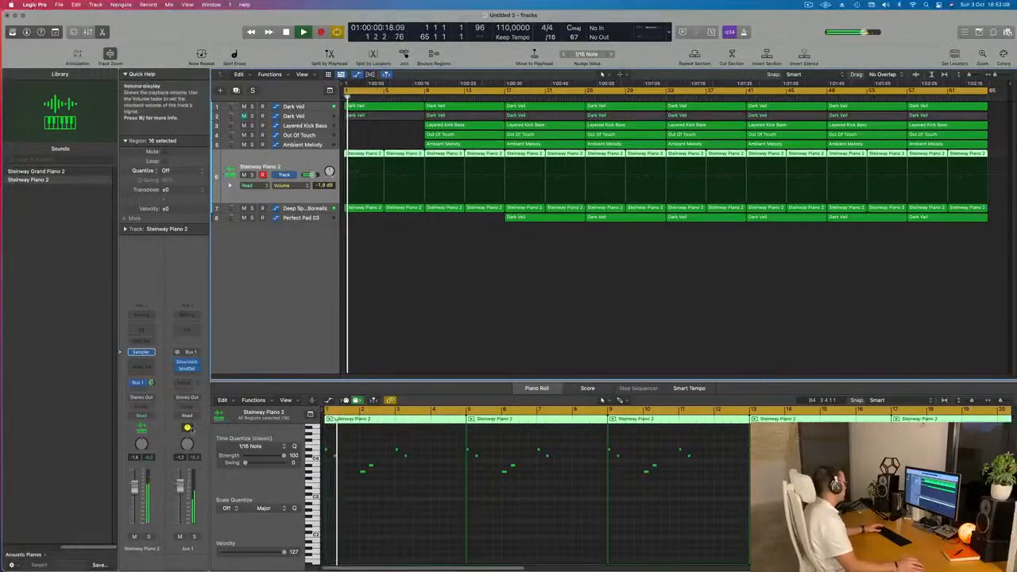
left_click(187, 368)
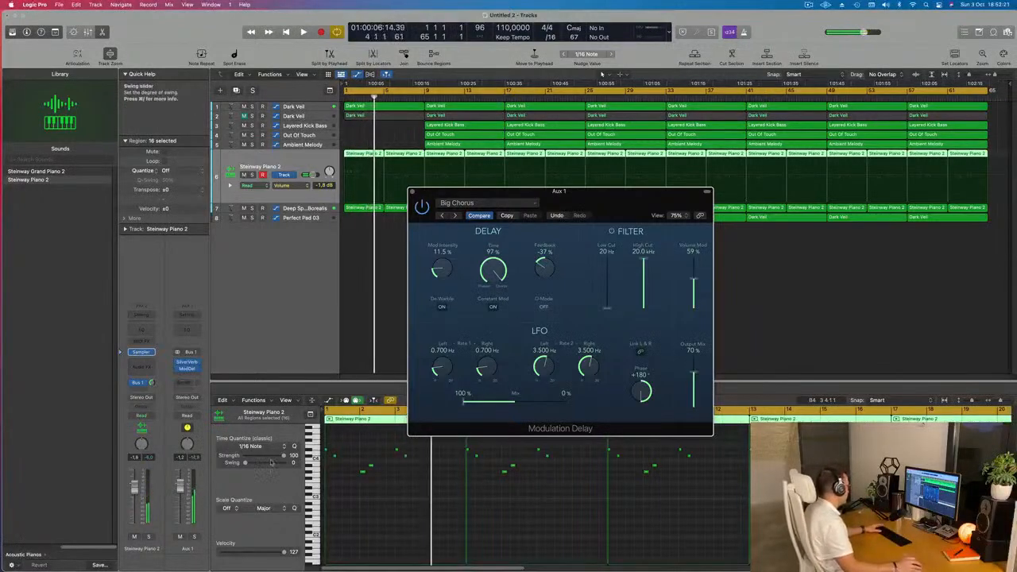
- Replay the arrangement from the start and close the Modulation Delay window
key("Return")
left_click(375, 196)
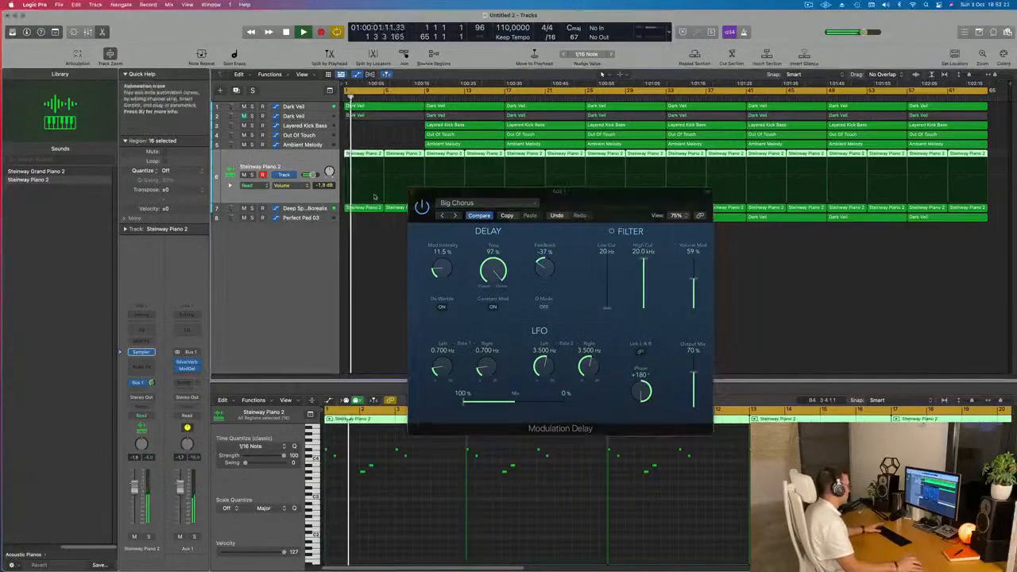
left_click(414, 192)
- Duplicate the Deep Space Borealis track and move its first region, at bar 1, onto the new track
left_click(321, 208)
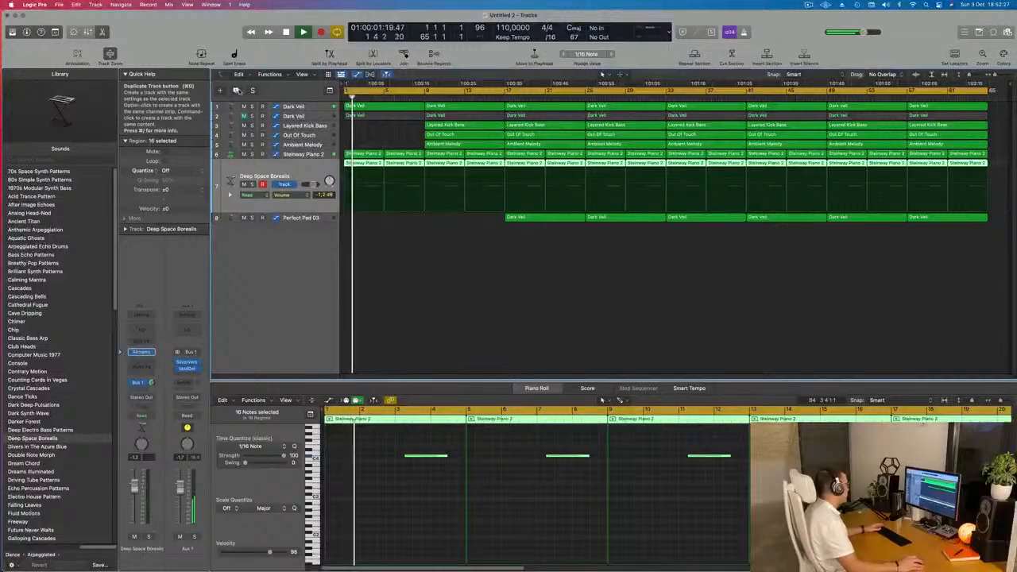
left_click(236, 90)
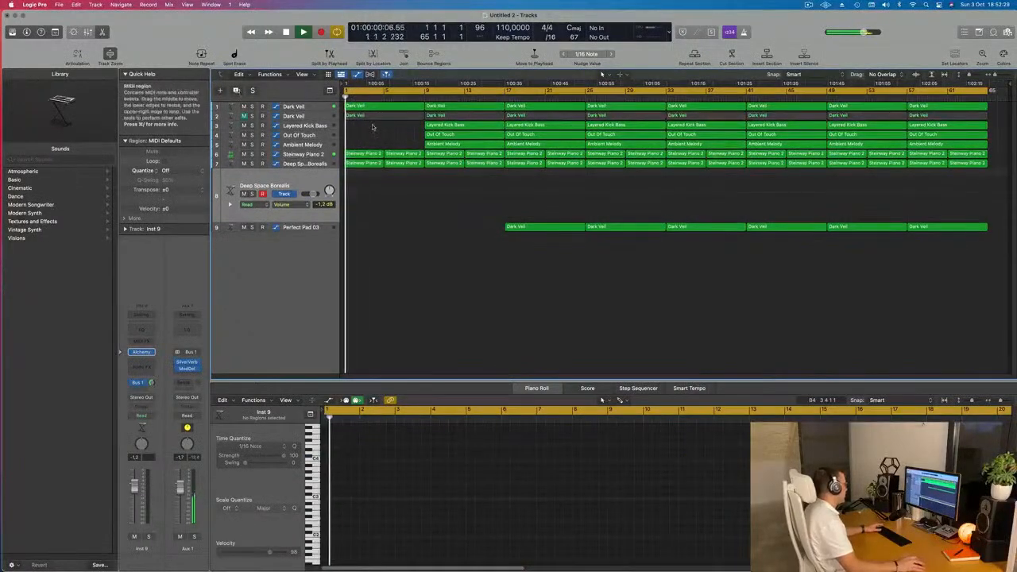
left_click(365, 164)
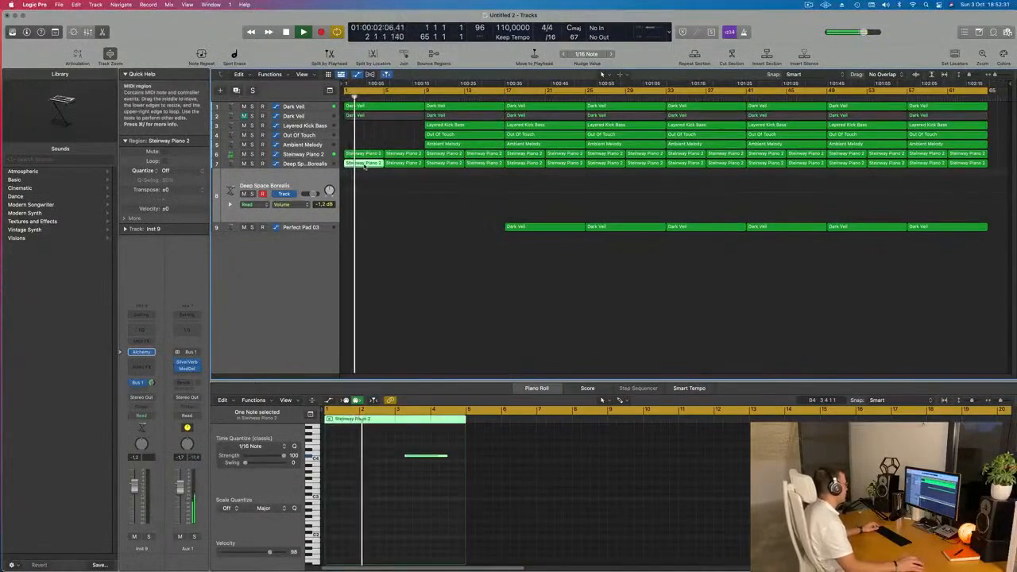
left_click_drag(360, 163, 364, 176)
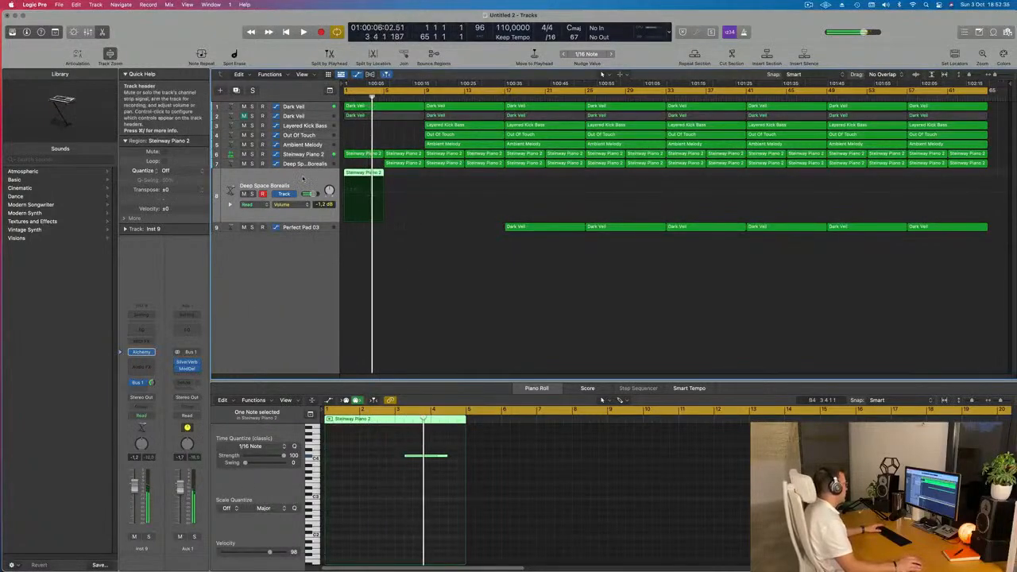
- Open the Alchemy instrument on the duplicated track and load the Deserted Moon preset during playback
key("Return")
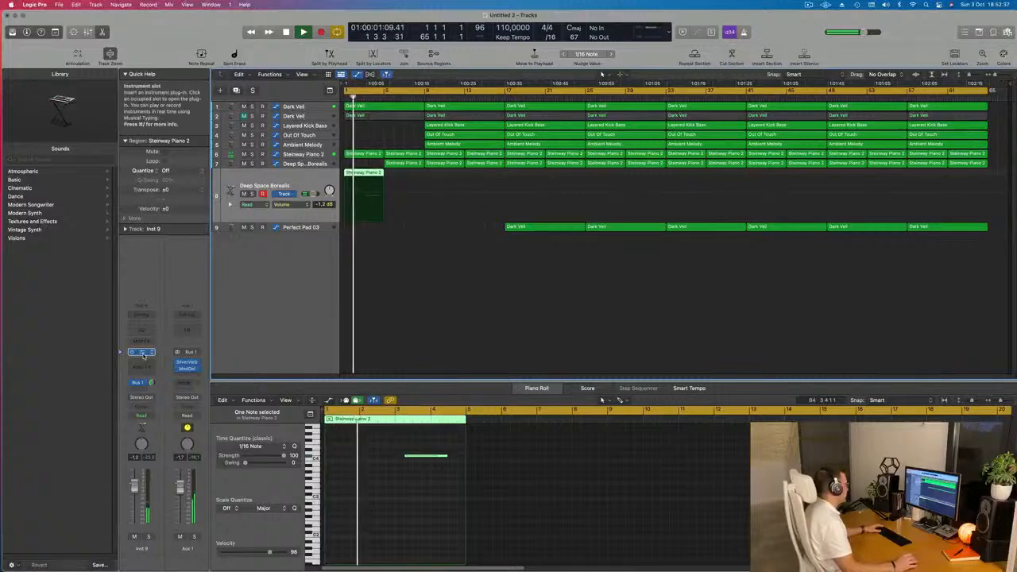
left_click(143, 354)
left_click_drag(604, 121, 625, 137)
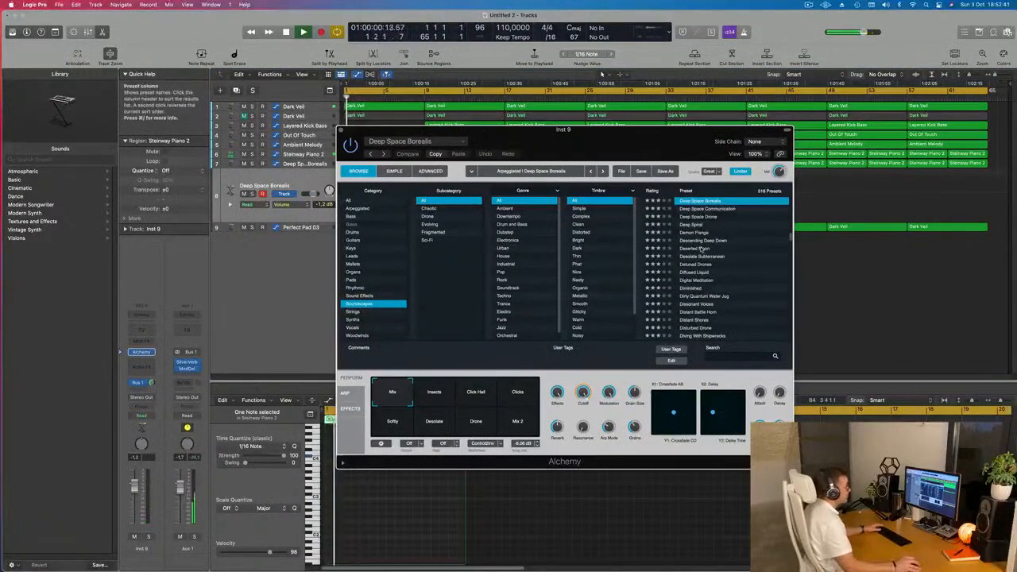
left_click_drag(618, 135, 750, 147)
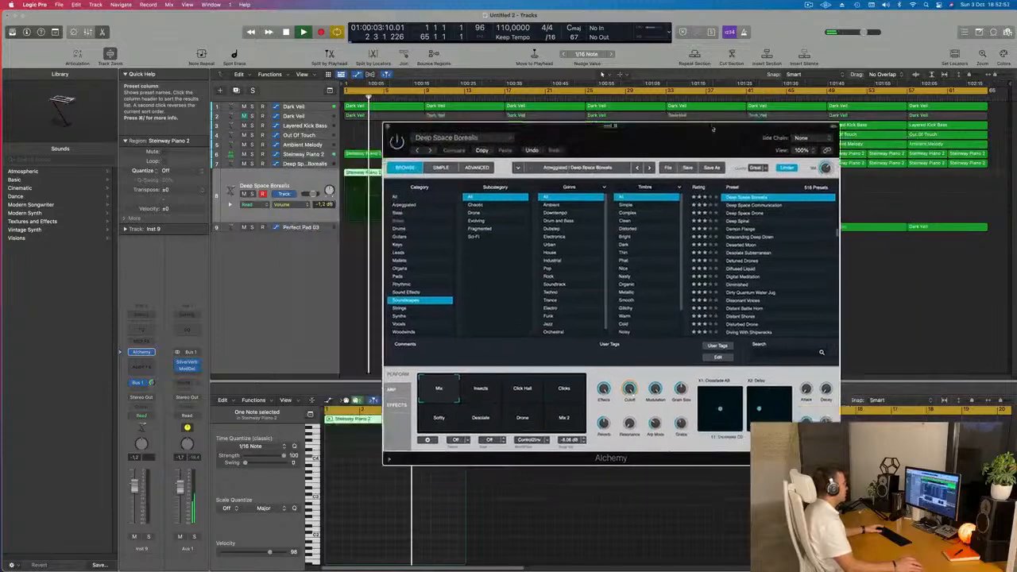
left_click_drag(690, 163, 712, 168)
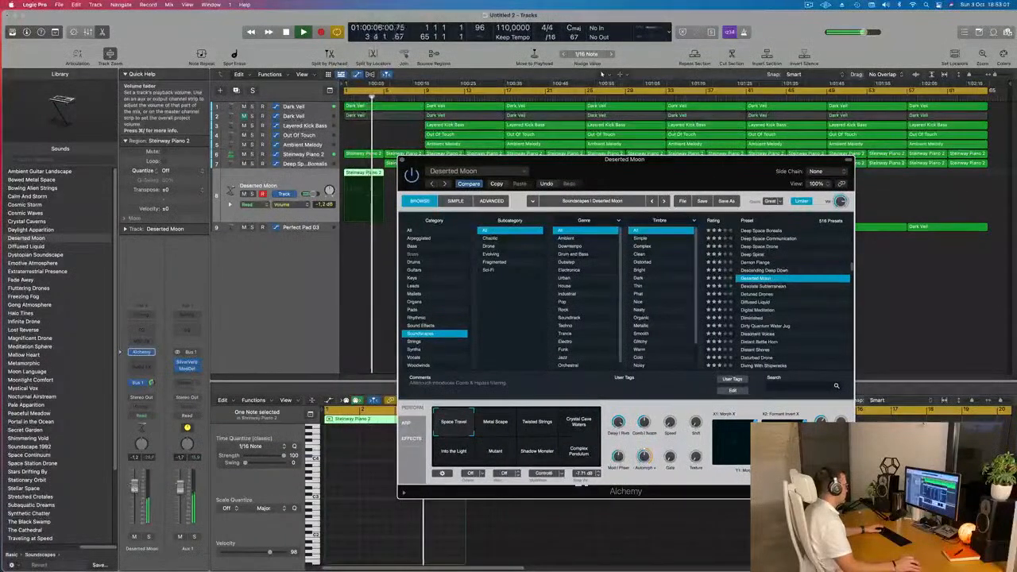
- Audition the Digital Meditation and Dissonant Voices presets in Alchemy
key("space")
left_click(761, 311)
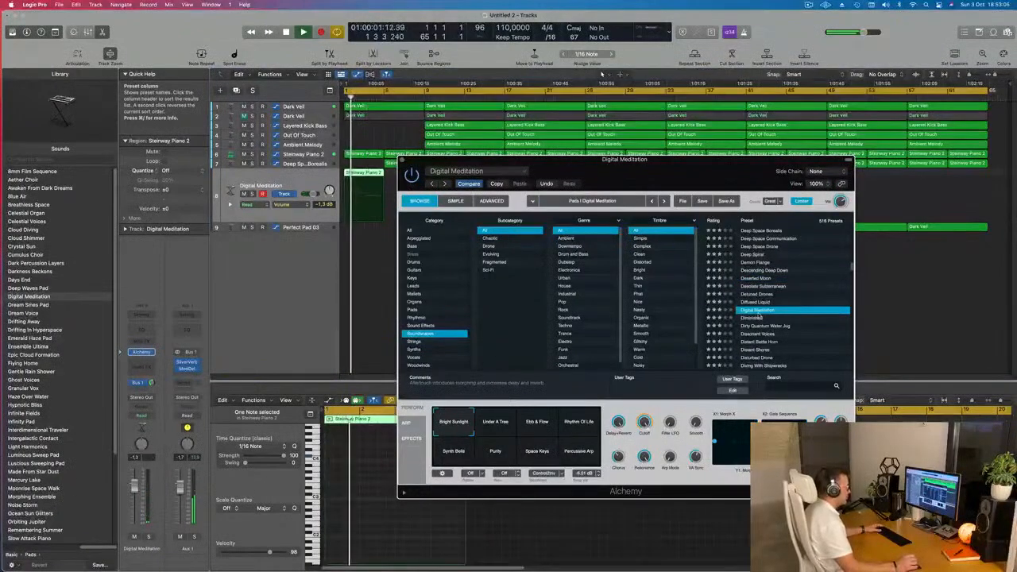
scroll(786, 318, "down", 3)
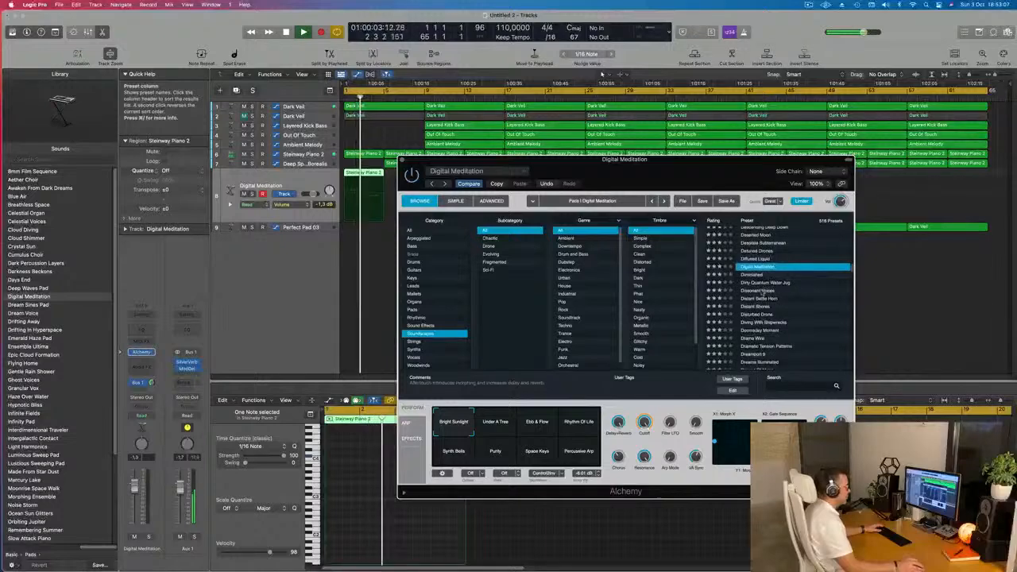
left_click(761, 290)
left_click_drag(696, 164, 742, 169)
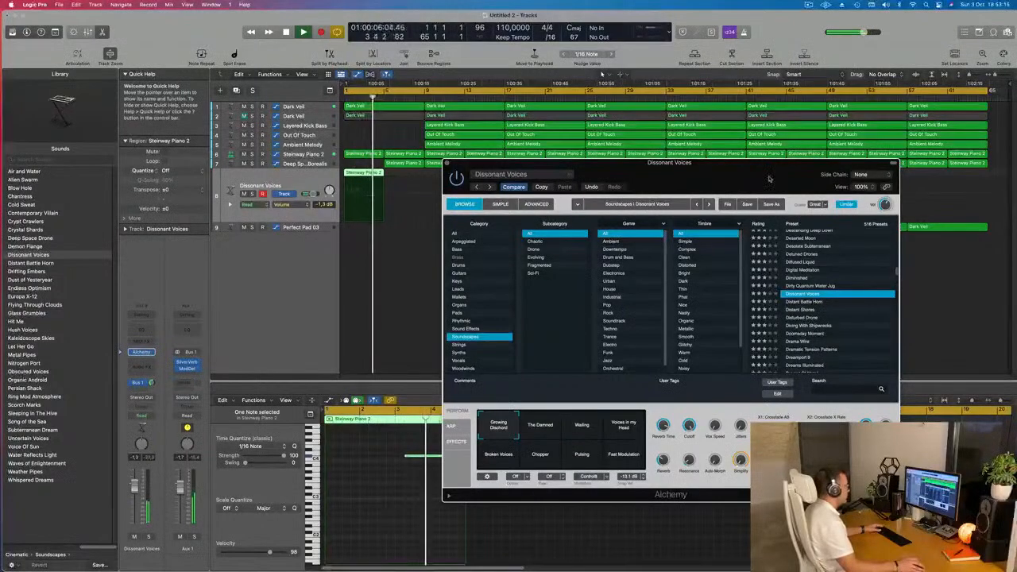
- Browse further down the soundscape presets and load Dystopian Soundscape in Alchemy
scroll(861, 301, "down", 3)
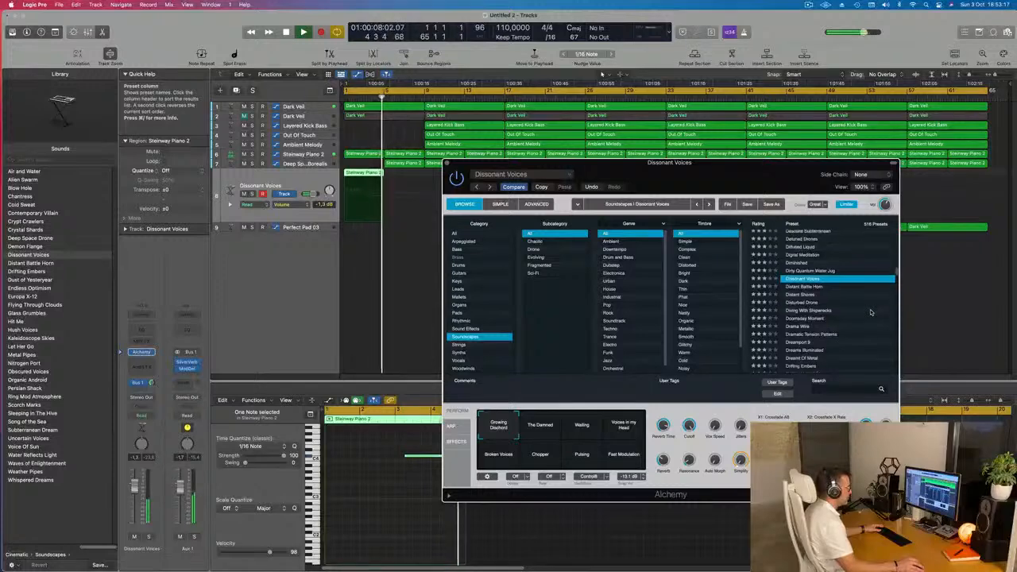
scroll(869, 313, "down", 5)
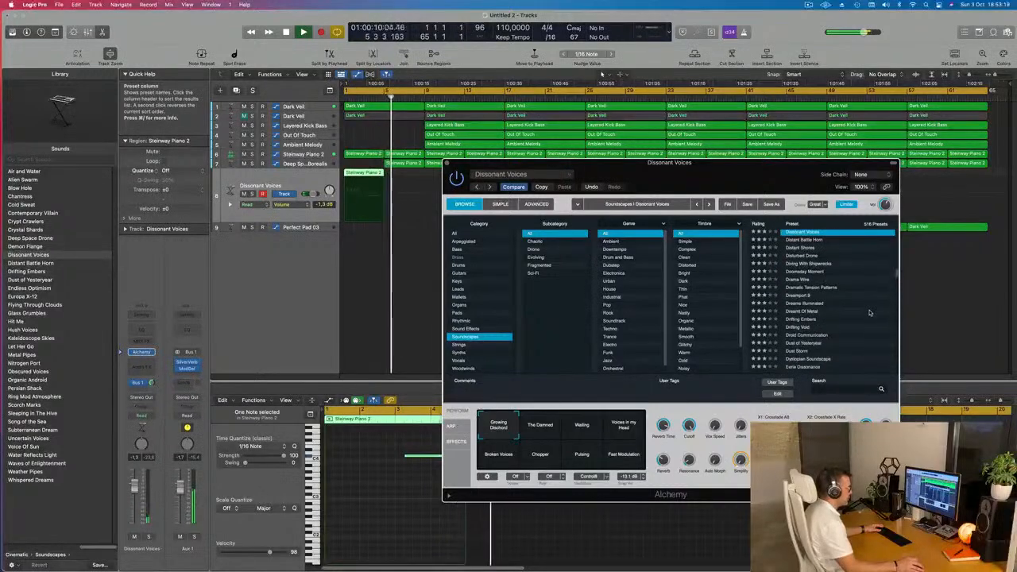
scroll(852, 317, "down", 2)
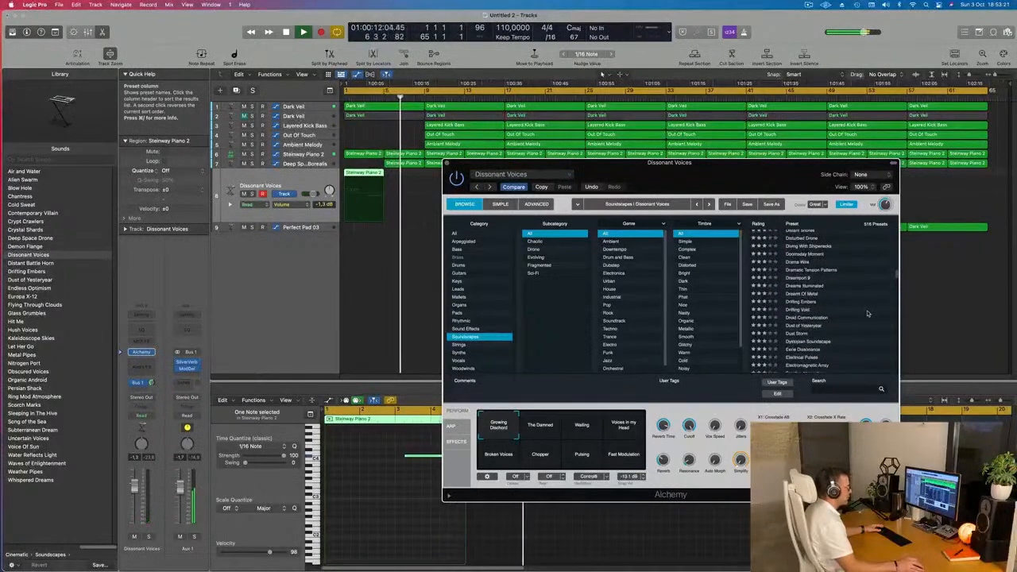
scroll(850, 307, "down", 3)
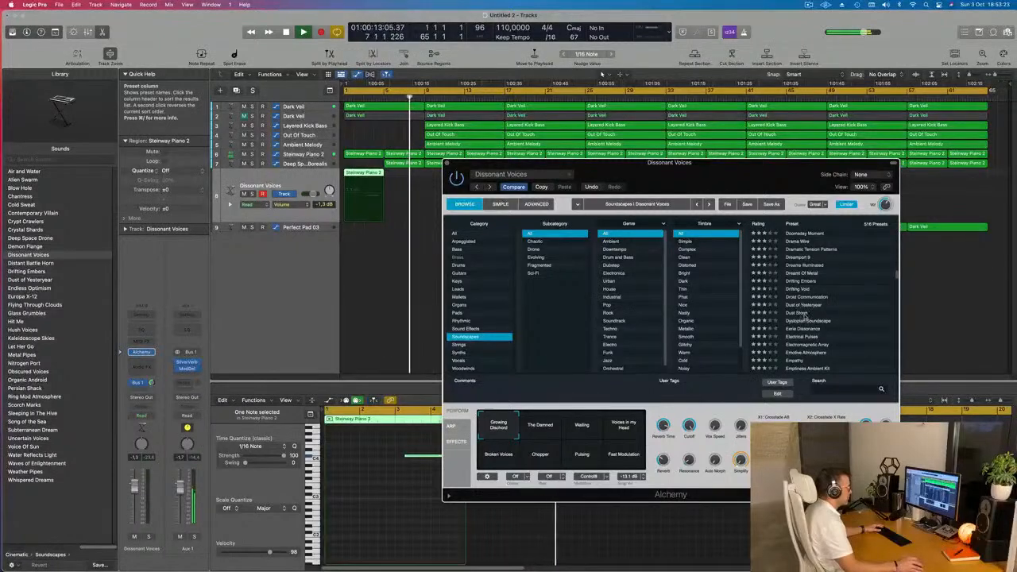
left_click(803, 313)
left_click(806, 321)
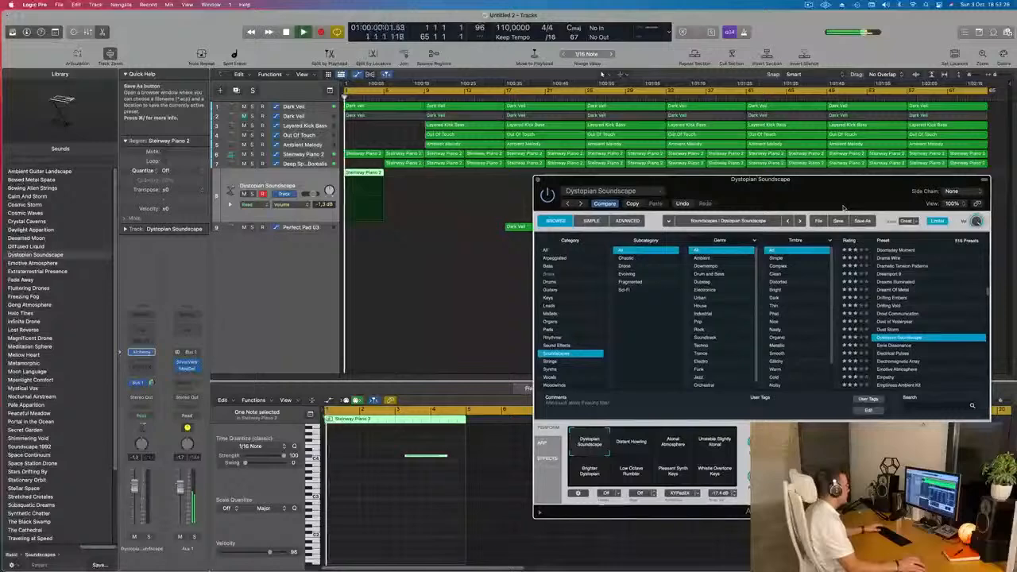
- Delete the Layered Kick Bass, Out Of Touch and Ambient Melody regions between bars 9 and 17
left_click_drag(834, 201, 695, 281)
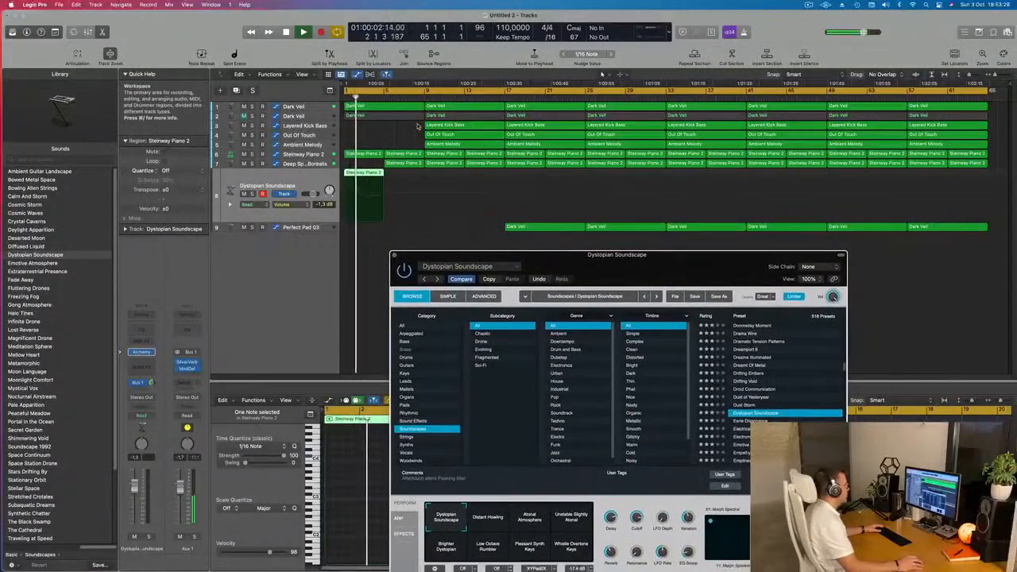
left_click_drag(417, 125, 447, 143)
key("Delete")
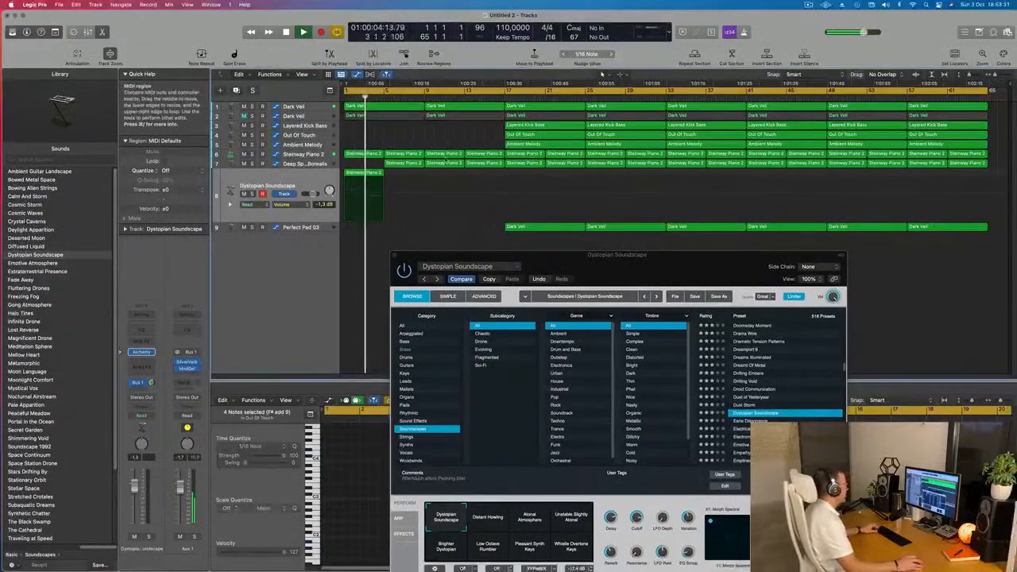
left_click(299, 163)
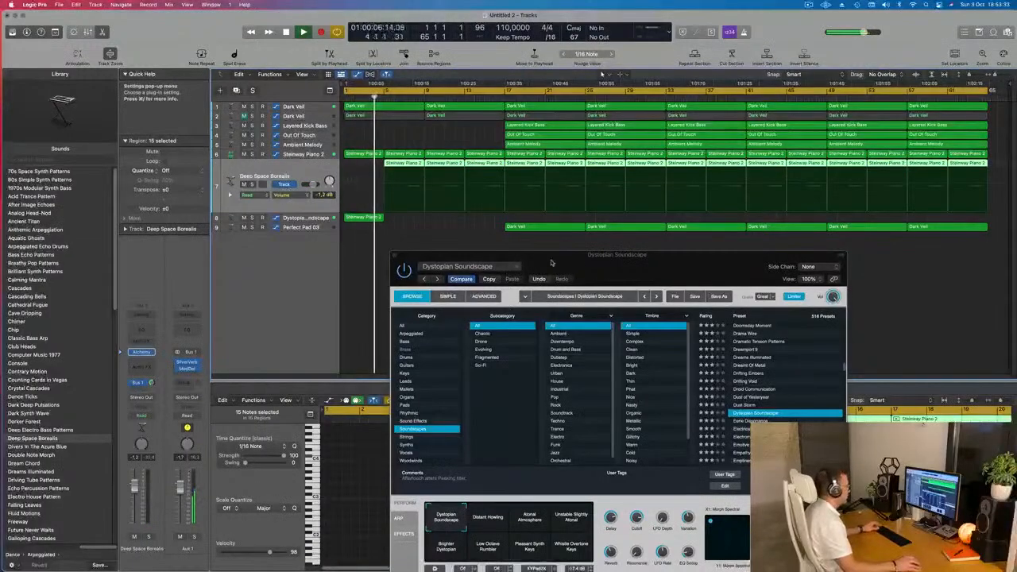
- Load the Empathy soundscape preset in Alchemy and choose its Purity variation
left_click_drag(618, 264, 767, 181)
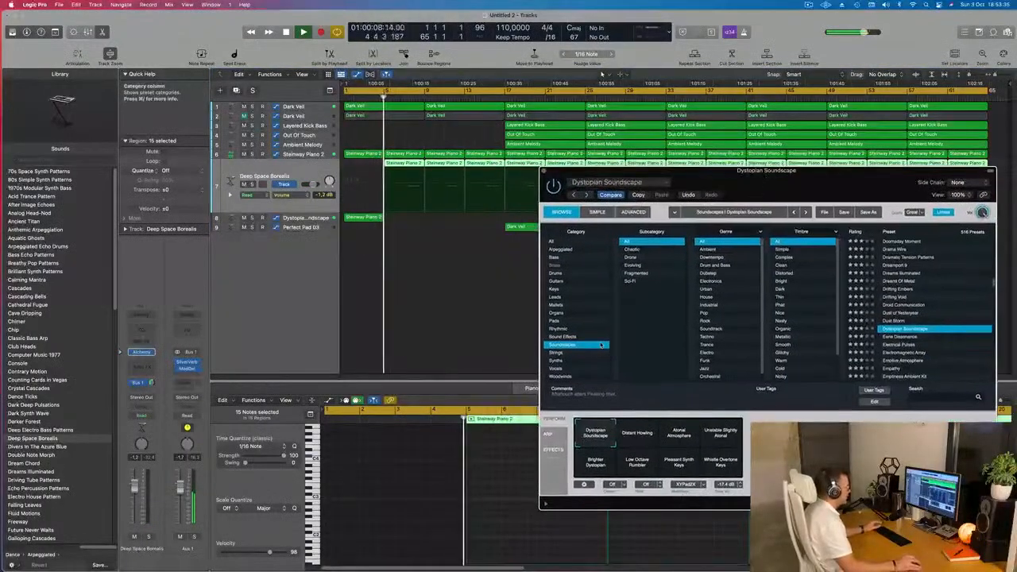
scroll(933, 315, "down", 3)
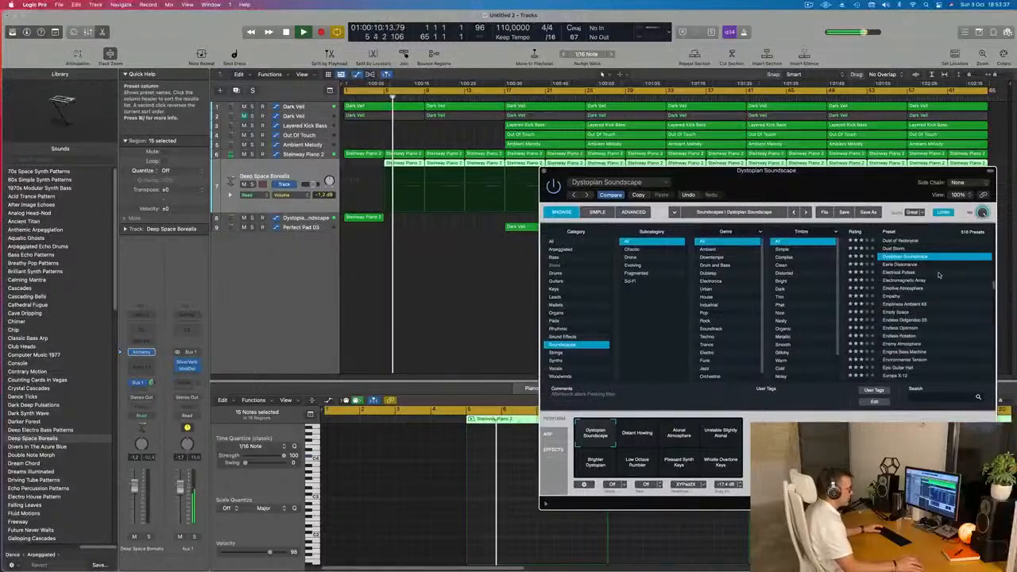
left_click(893, 298)
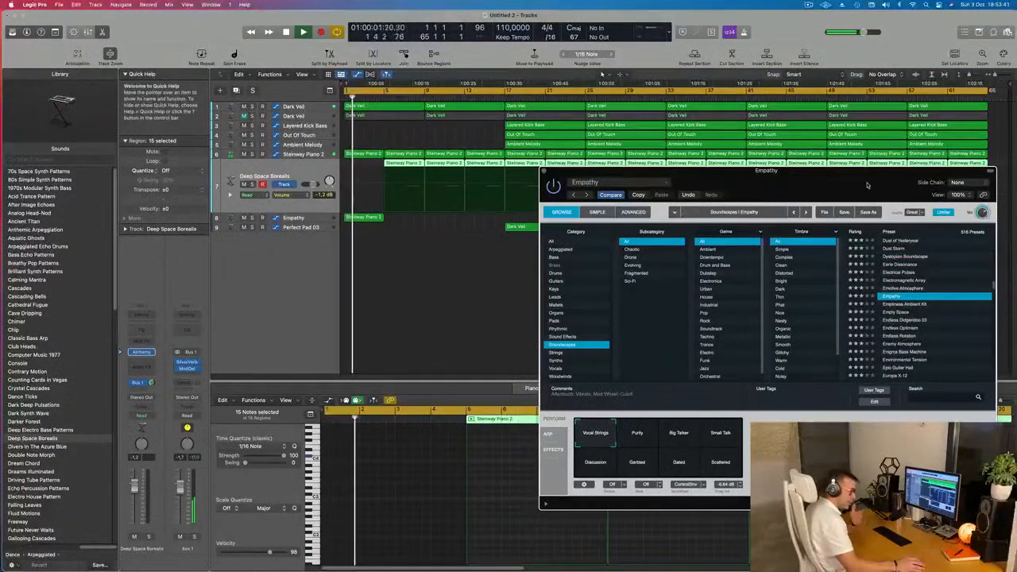
left_click_drag(867, 185, 769, 181)
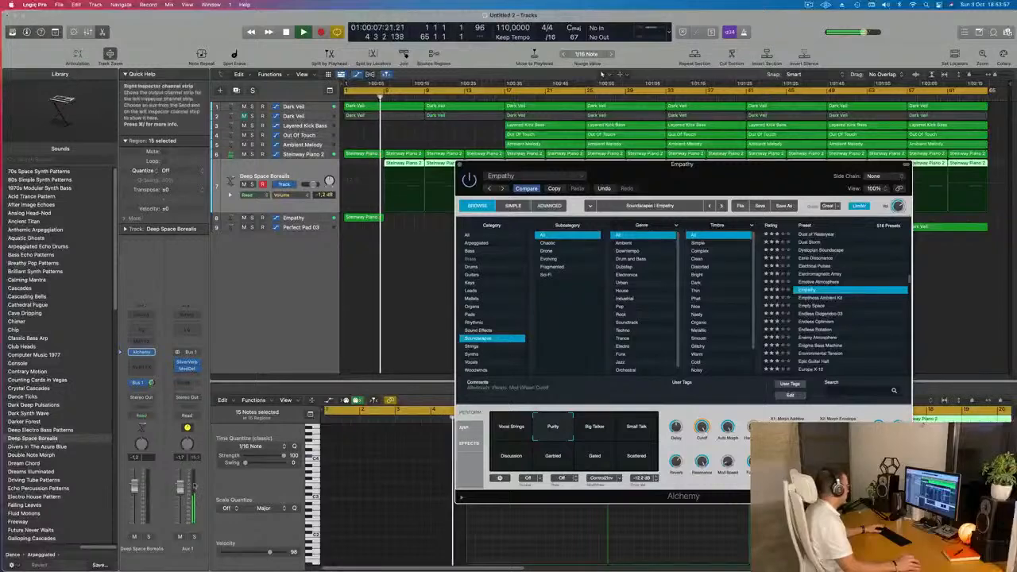
- Lower the Empathy track's note by an octave, replay from the start and close the Alchemy window
key("Return")
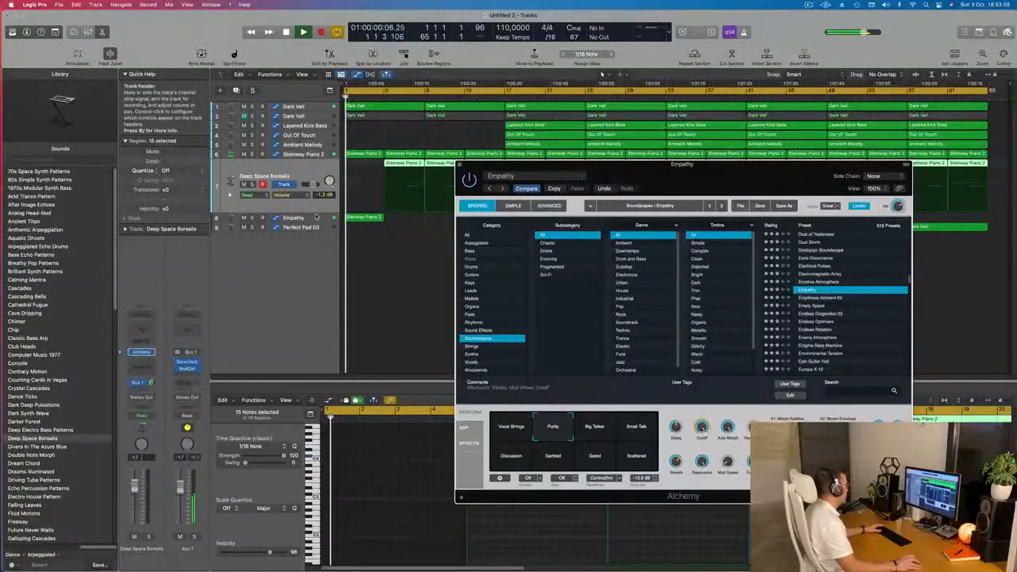
left_click(309, 218)
key("Return")
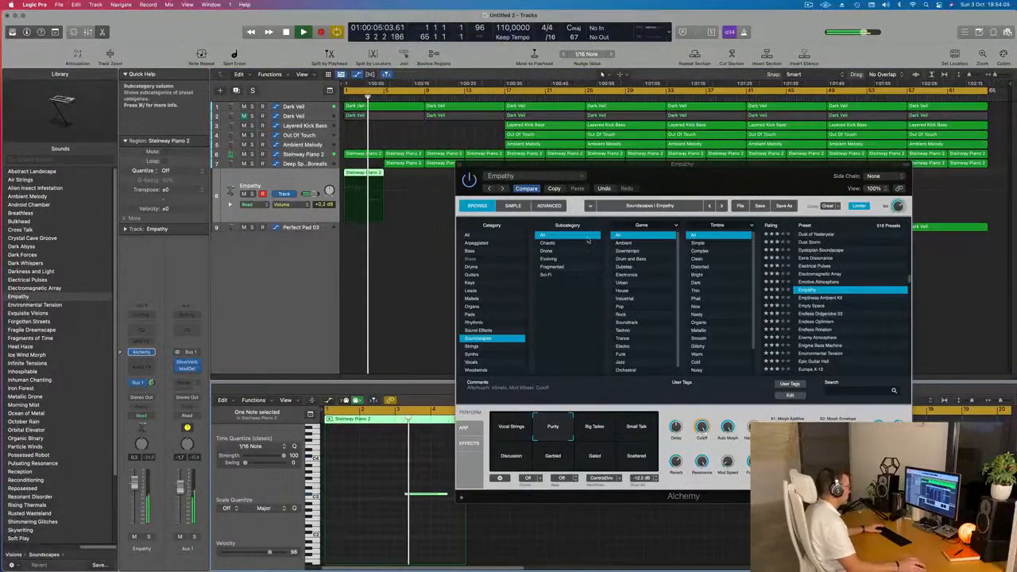
left_click_drag(697, 174, 677, 221)
left_click_drag(698, 213, 527, 277)
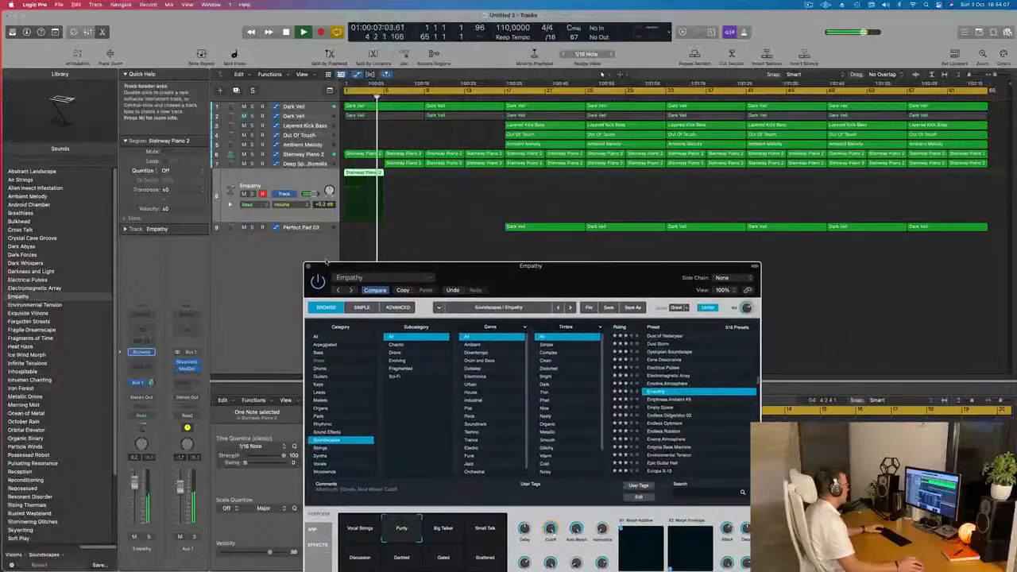
left_click(309, 267)
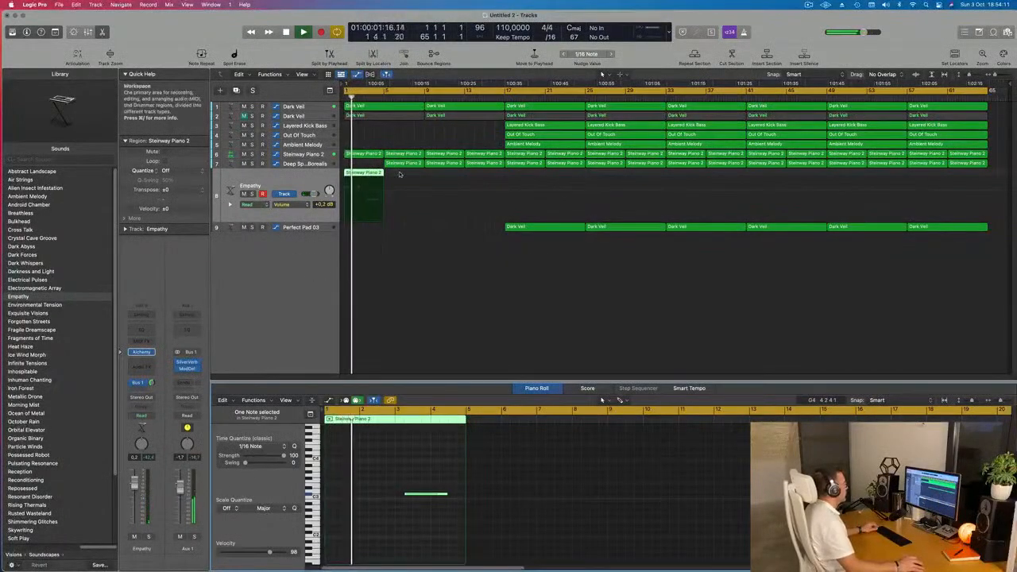
- Repeat the Empathy track's region three times up to bar 17 and lower the track volume to about -2.8 dB
key("super+r")
key("super+r")
key("super+r")
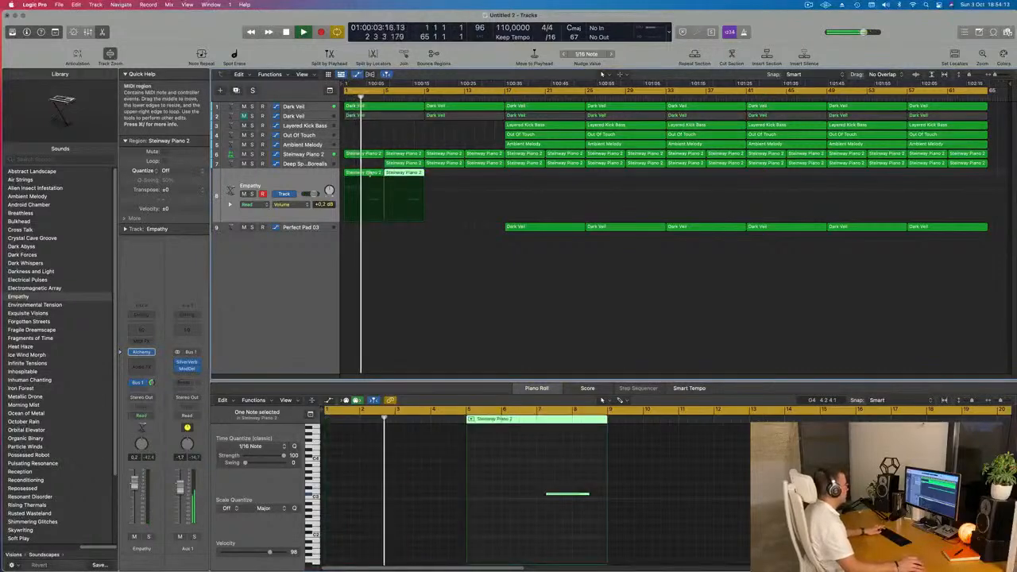
left_click(395, 262)
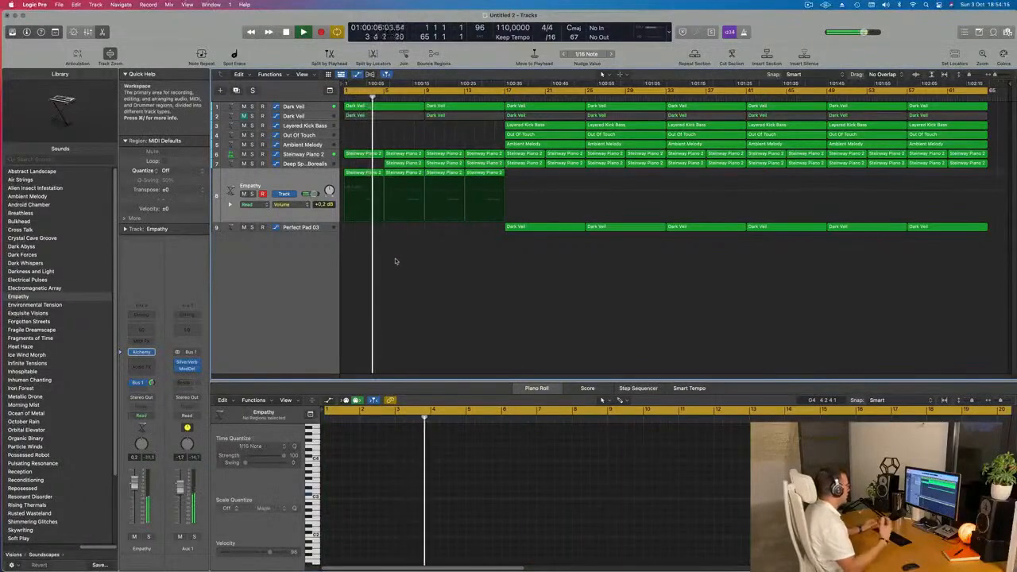
left_click(296, 182)
left_click_drag(134, 485, 133, 491)
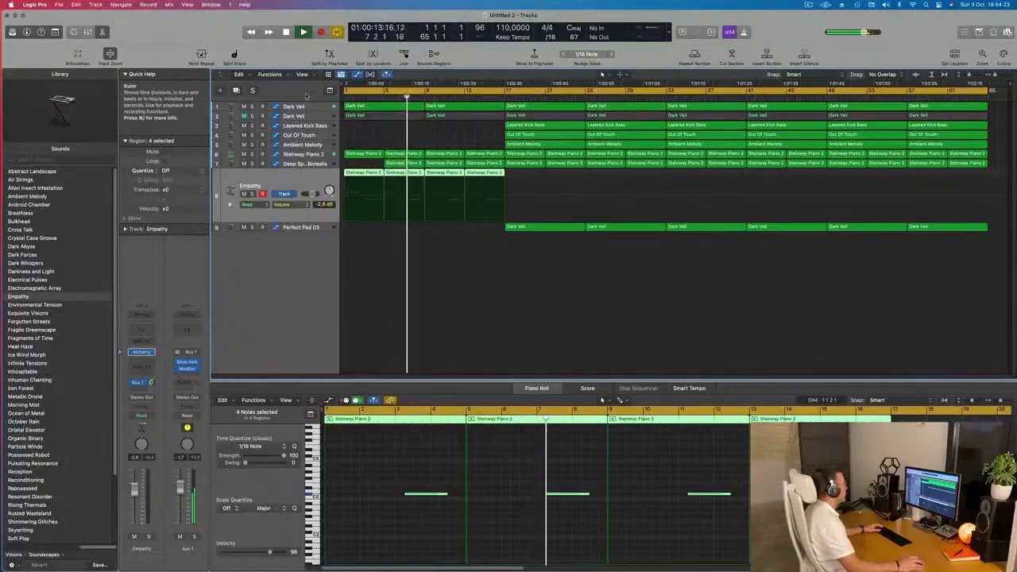
- Add a cutoff automation point at bar 17 on the first Dark Veil track and raise it so the sweep climbs further from bar 9
left_click(298, 106)
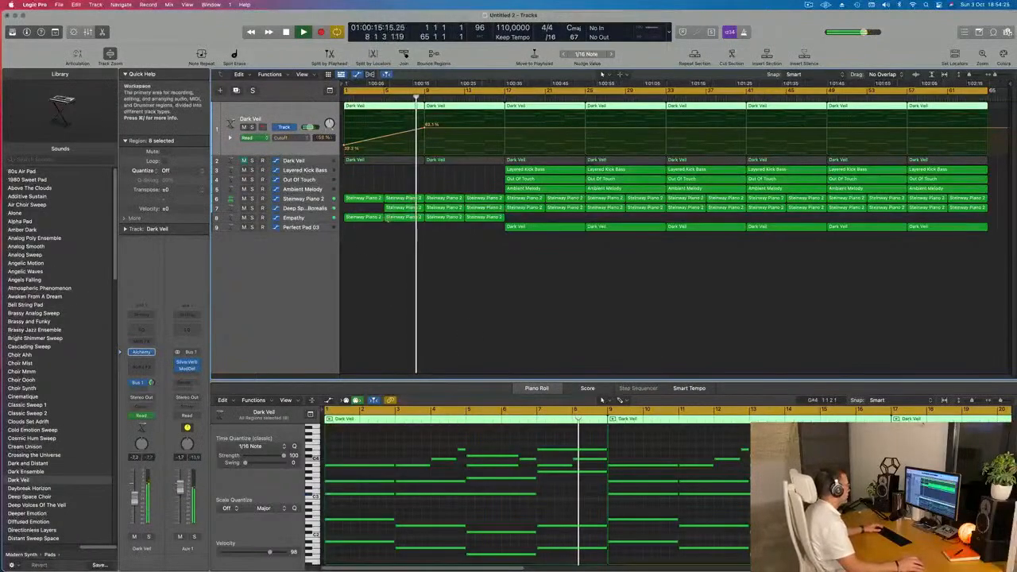
left_click(444, 208)
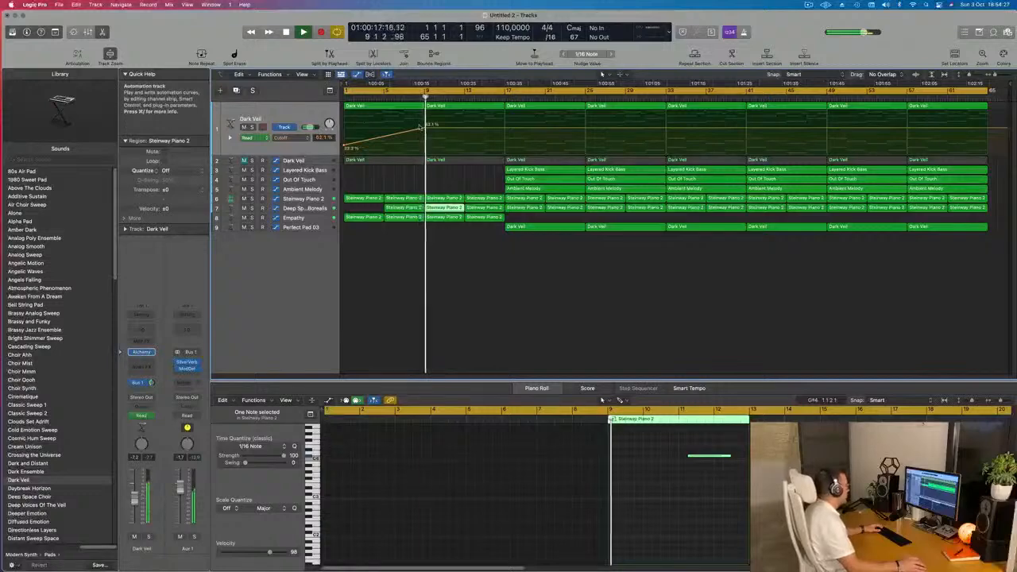
left_click(504, 128)
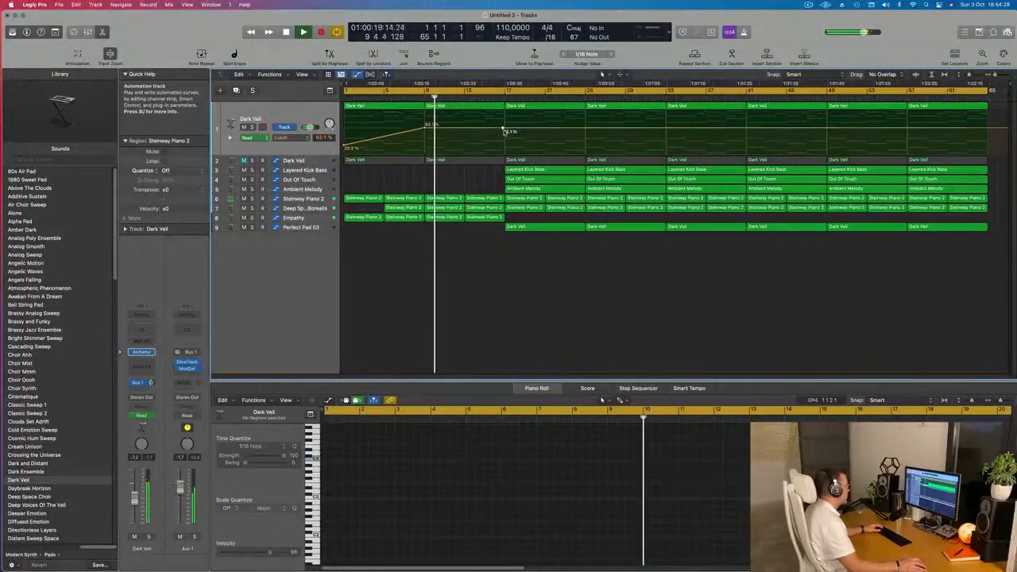
left_click_drag(503, 128, 504, 113)
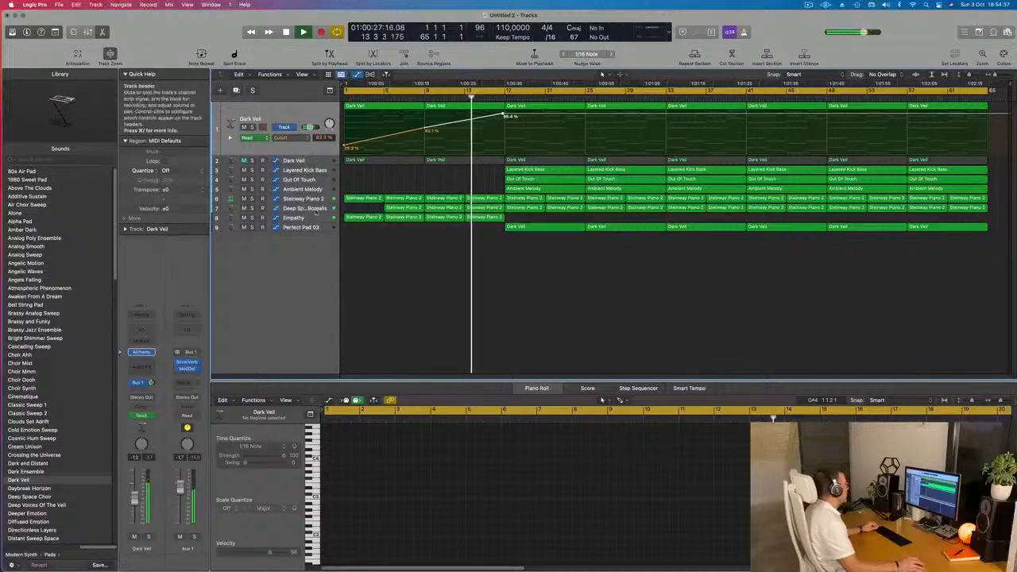
- Delete the four Steinway Piano 2 regions between bars 17 and 33
left_click(314, 199)
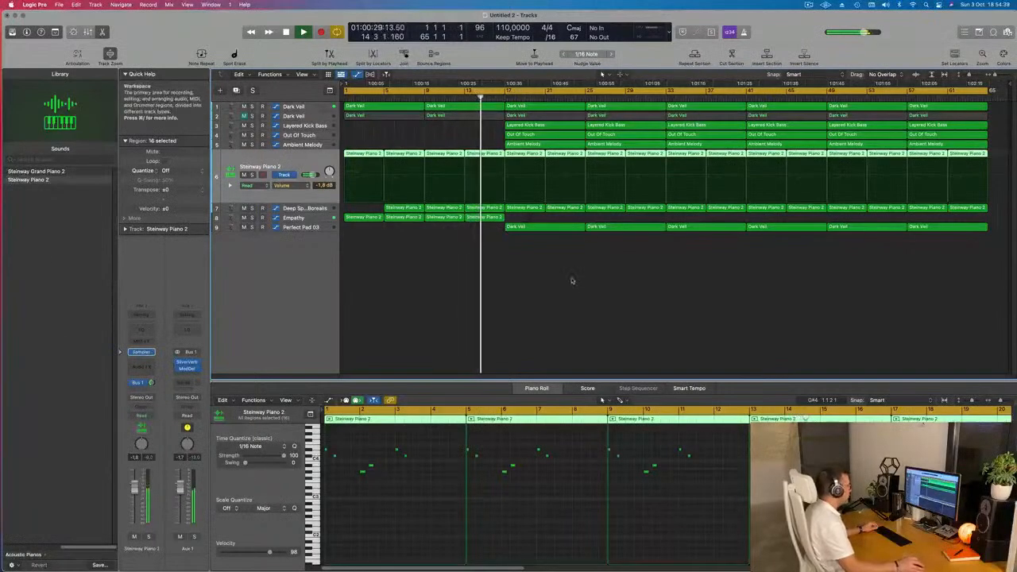
left_click(526, 157)
key("Delete")
key("Delete")
key("Delete")
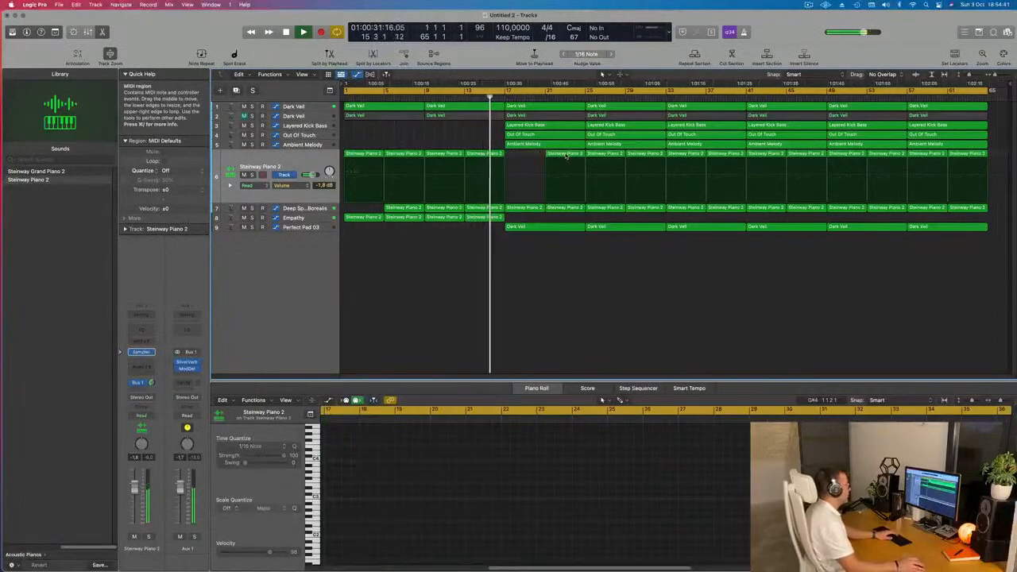
key("Delete")
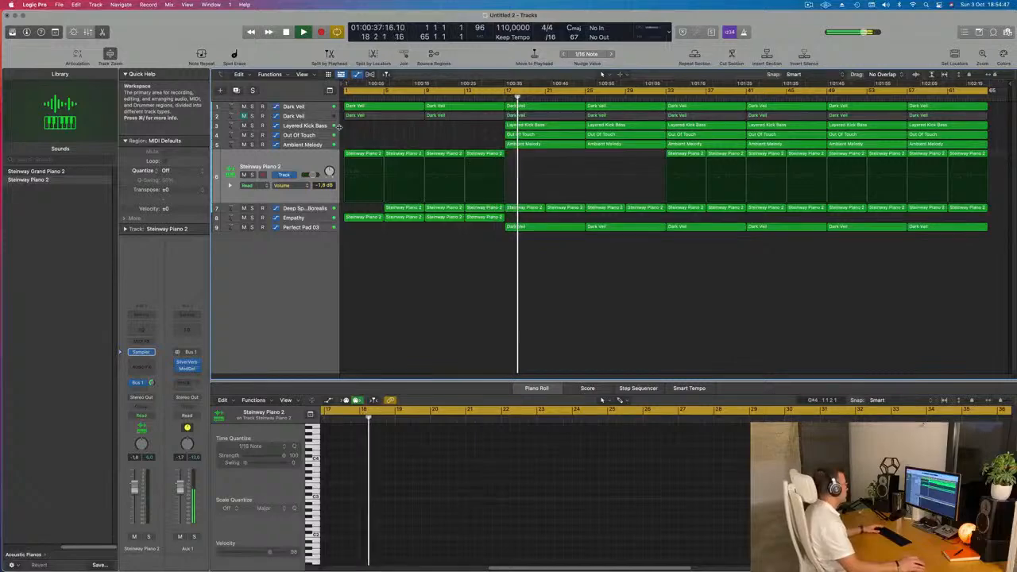
- Replay from the start and reshape the first Dark Veil track's cutoff automation to peak at 100% before bar 17 and drop to 0% at bar 17
left_click(346, 96)
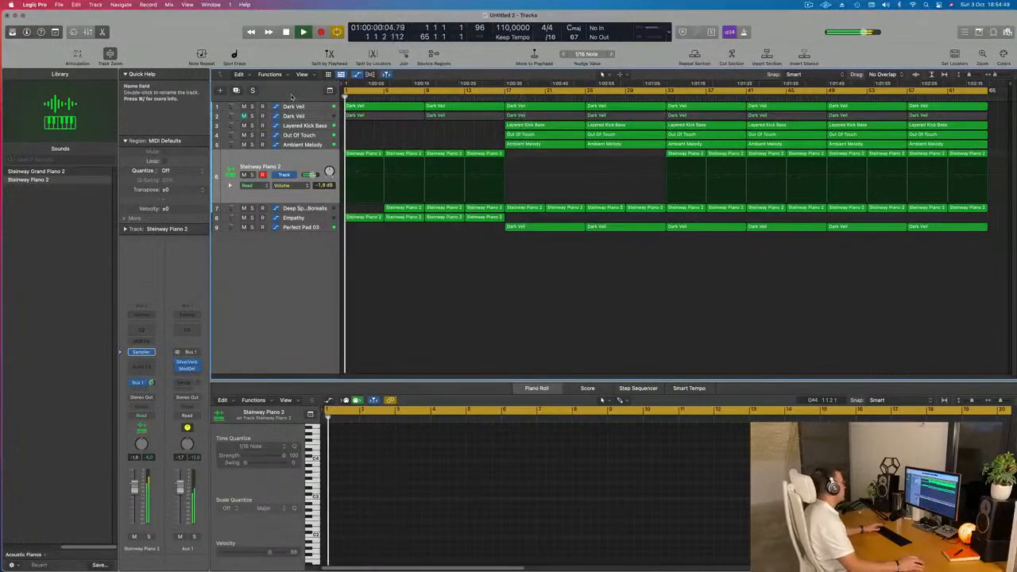
left_click(316, 107)
left_click(499, 116)
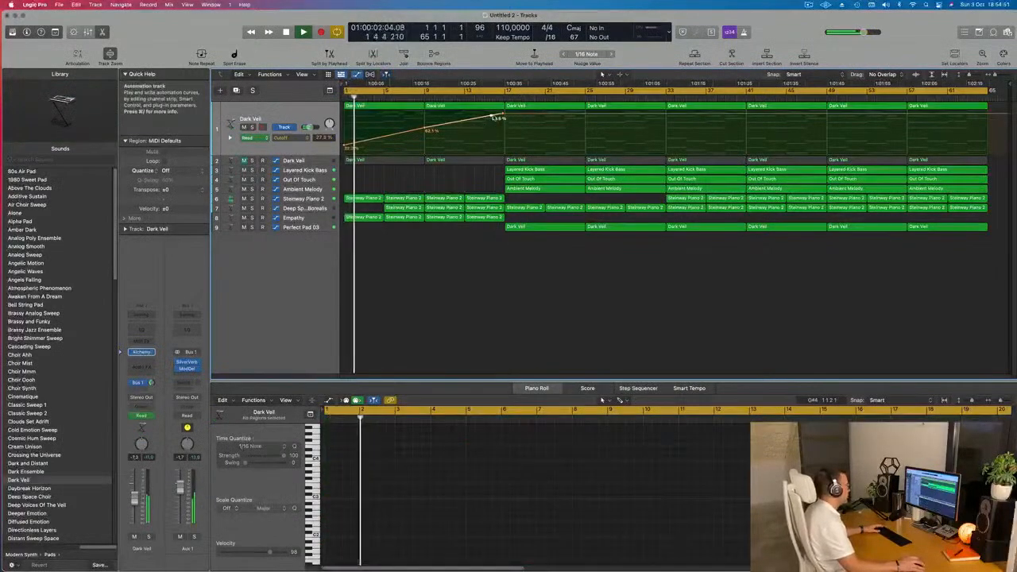
mouse_move(499, 116)
left_mouse_down()
mouse_move(503, 155)
mouse_move(485, 112)
left_mouse_up()
- Rename all regions in the arrangement after their track names and deselect them
key("super+a")
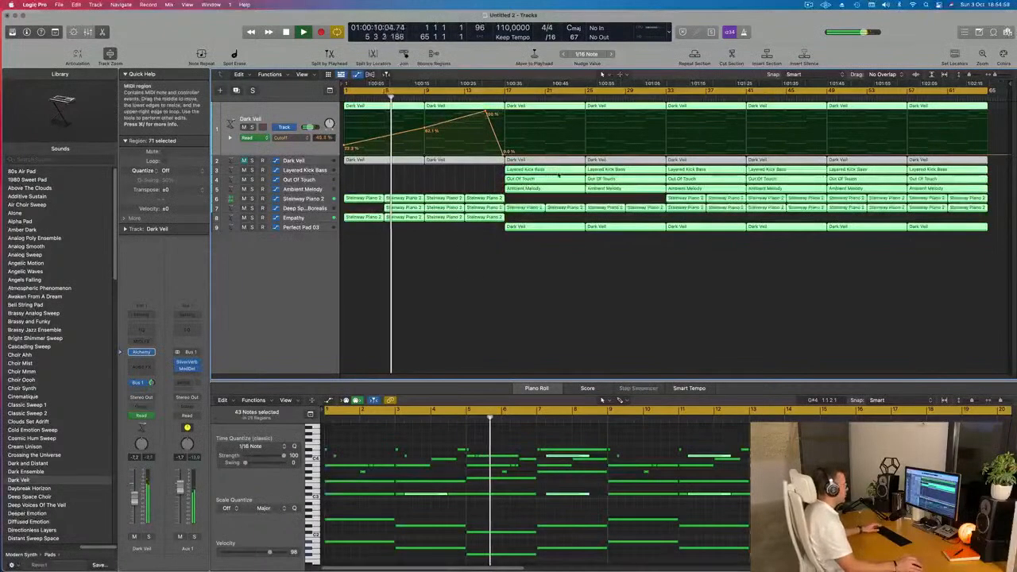
right_click(562, 180)
left_click(592, 192)
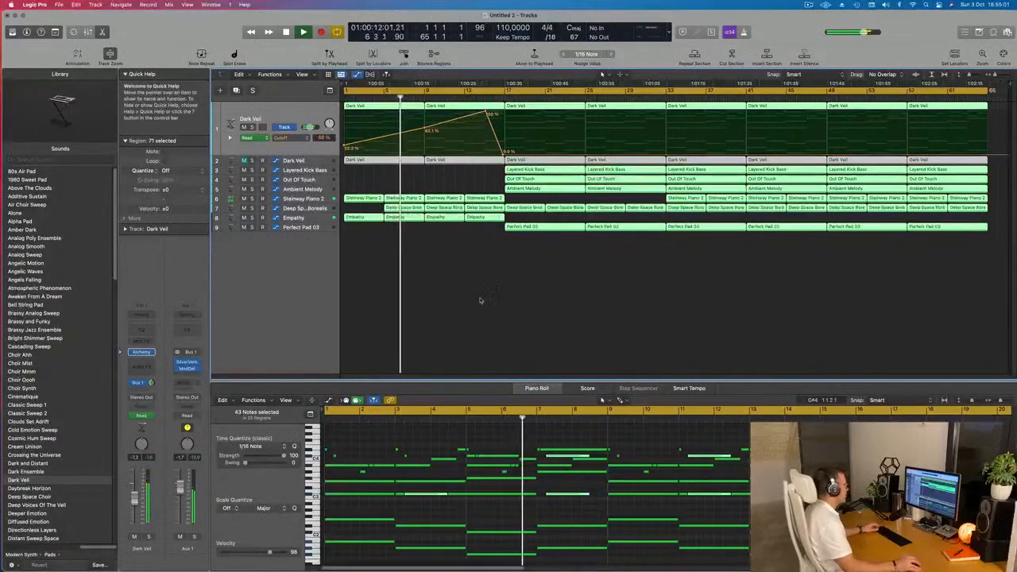
left_click(467, 294)
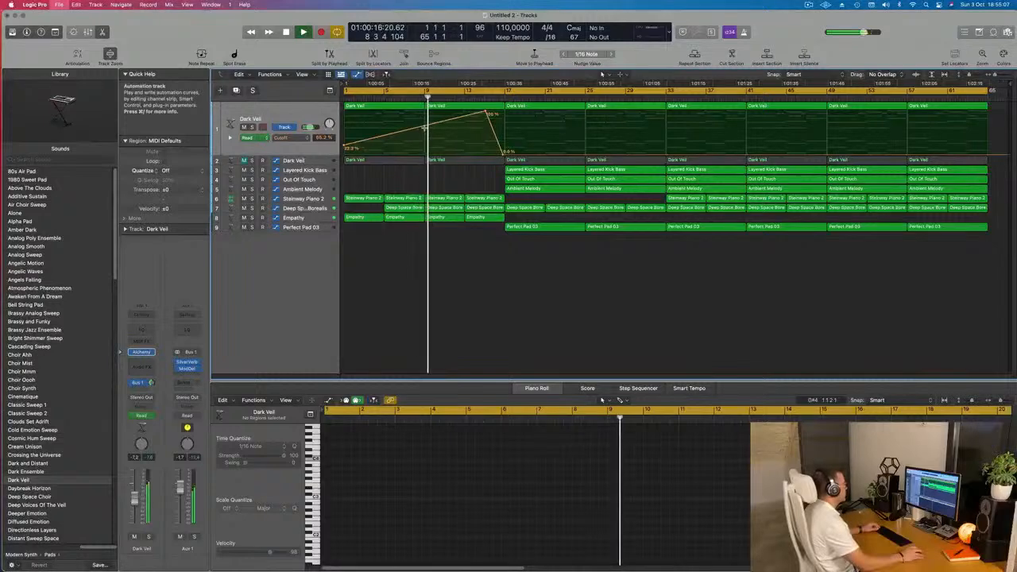
key("super+s")
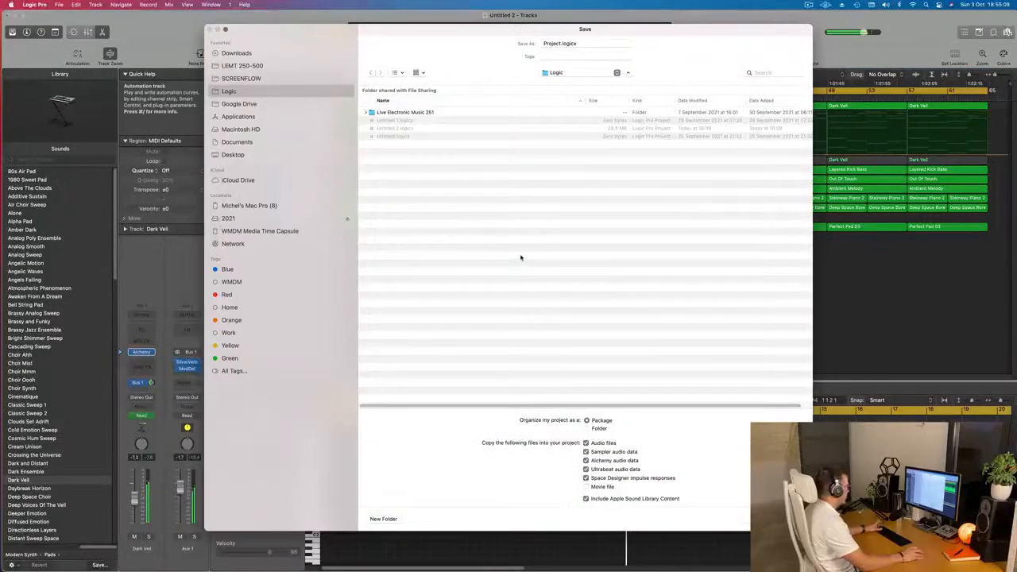
key("Escape")
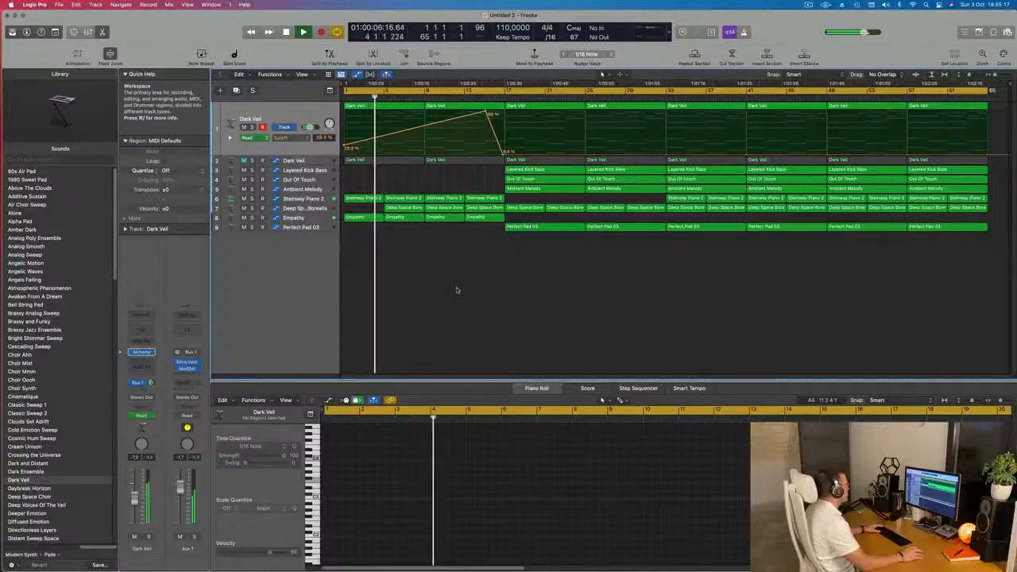
key("super+s")
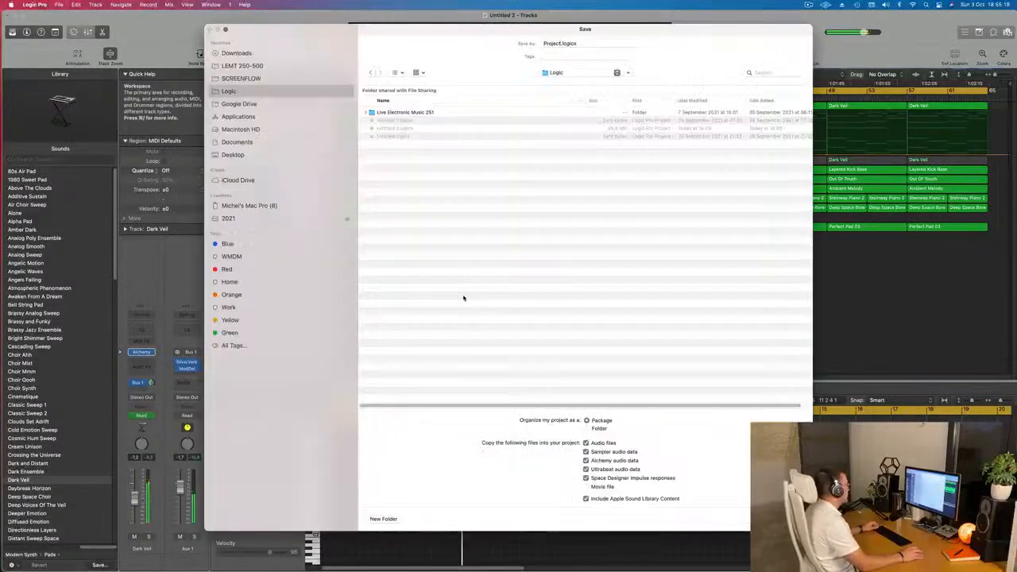
key("Escape")
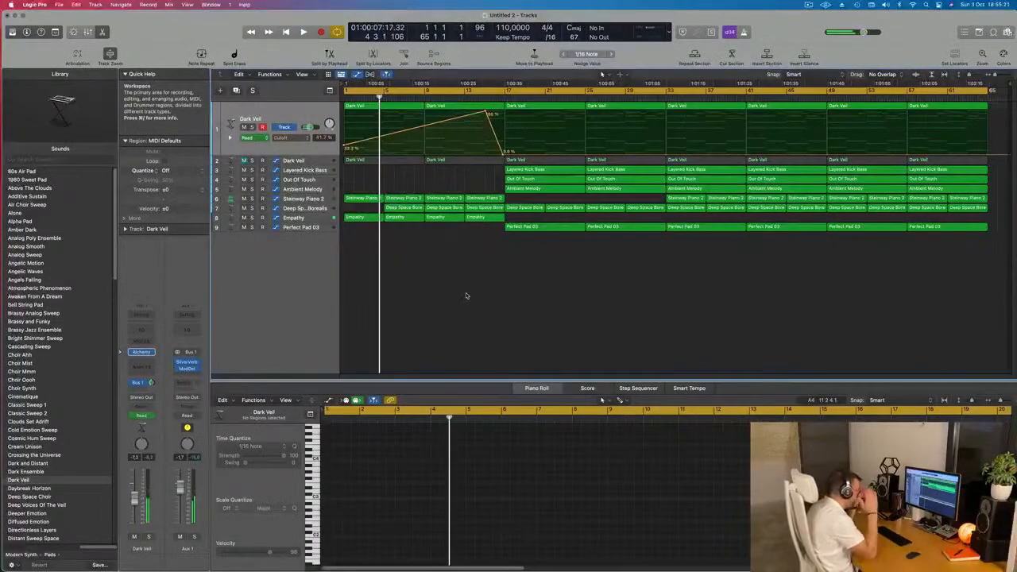
- Replay the intro from the start, jump ahead to about bar 13, and inspect the Empathy regions and the Deep Space Borealis region there
key("Return")
key("space")
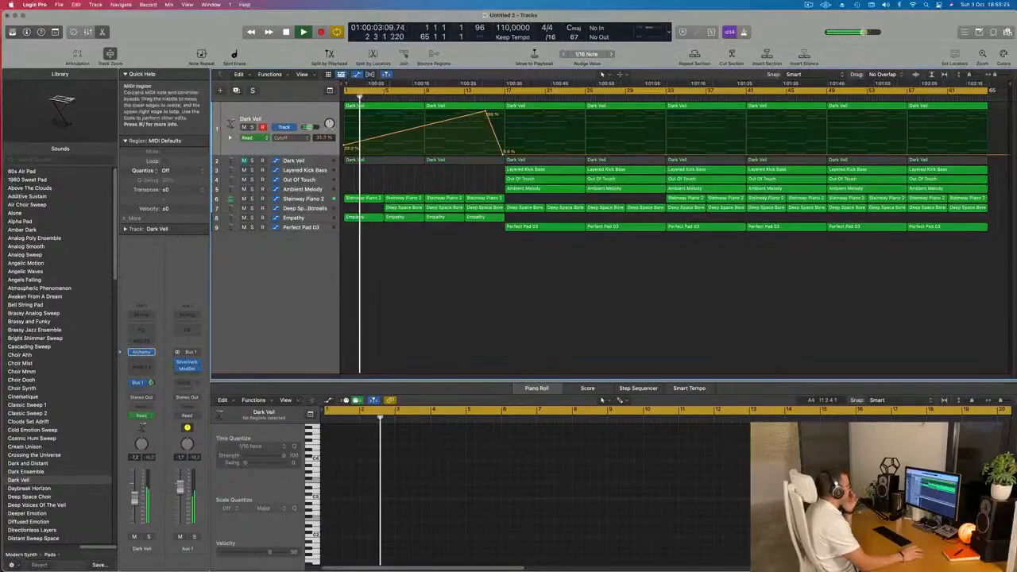
left_click(473, 95)
left_click(294, 218)
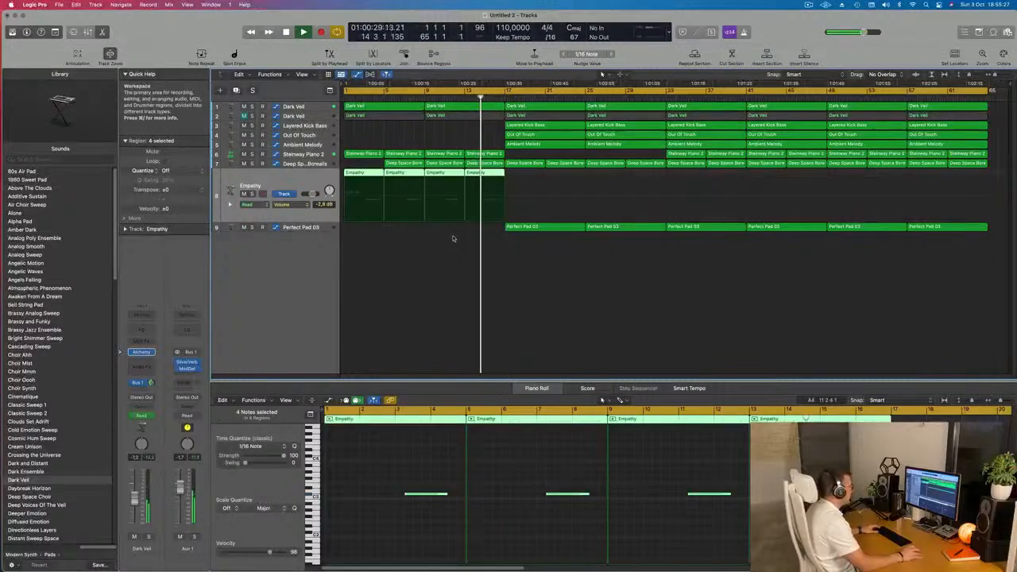
left_click(488, 163)
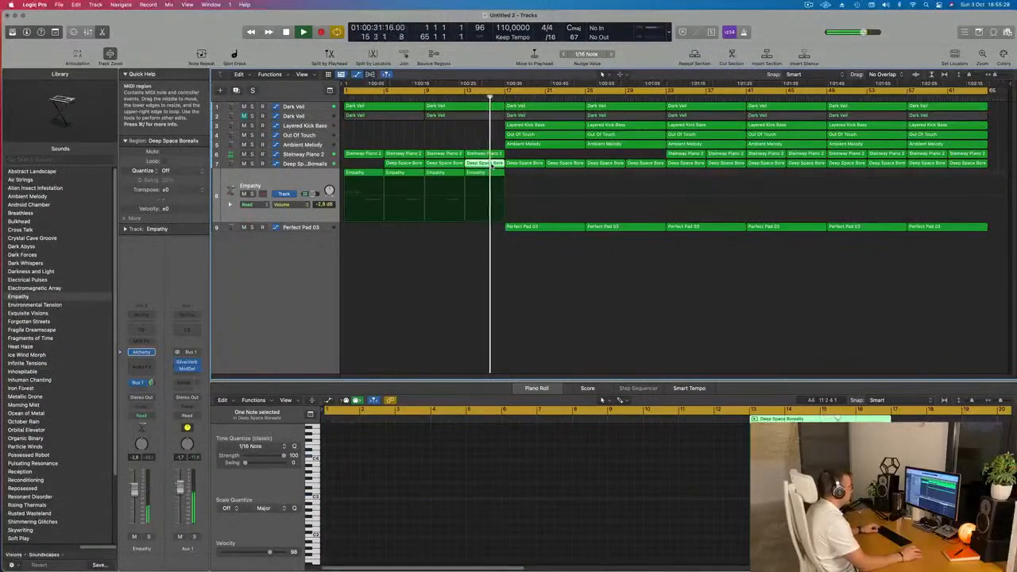
- Replay from about bar 12 and select all notes in the Steinway Piano 2 region at bar 13
left_click(455, 96)
left_click(480, 154)
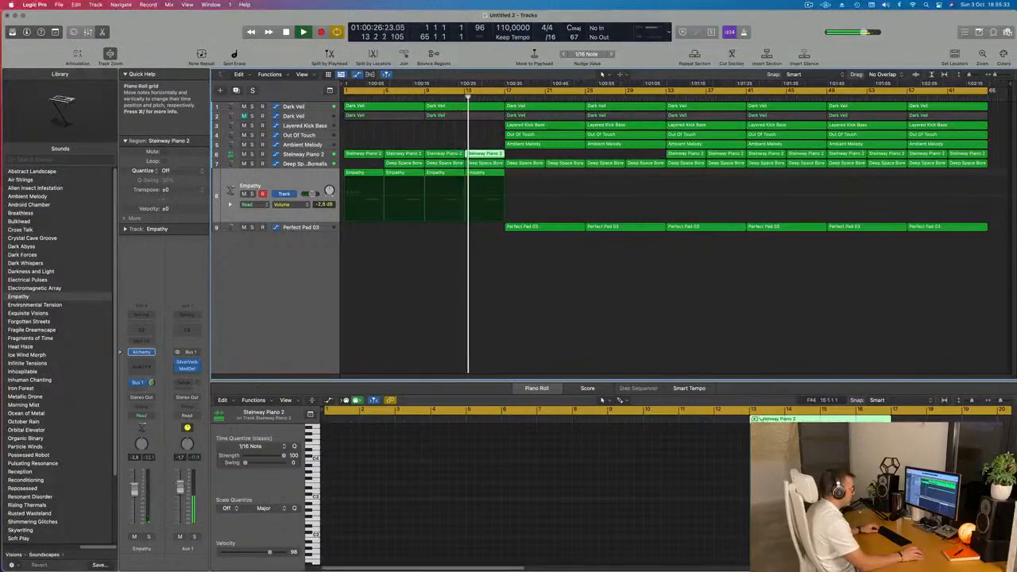
left_click(823, 439)
key("super+a")
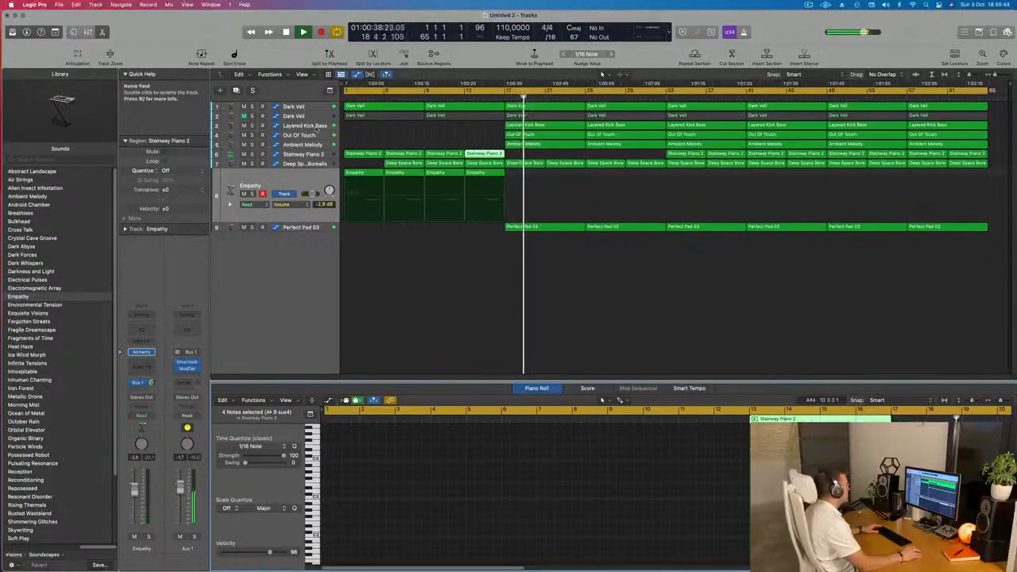
- Mute and unmute the Layered Kick Bass track during playback to compare the section with and without it
left_click(287, 126)
left_click(244, 146)
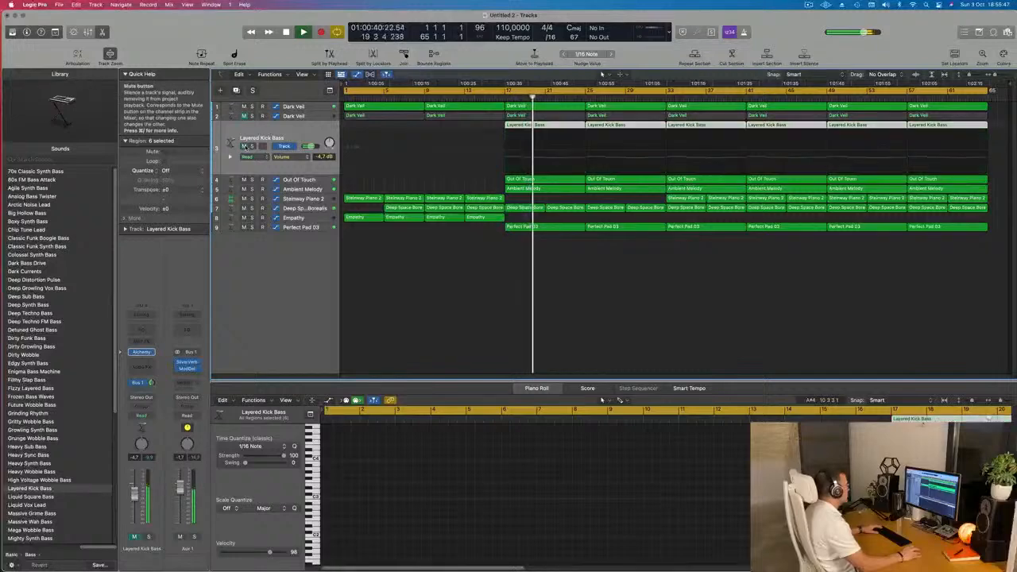
left_click(243, 146)
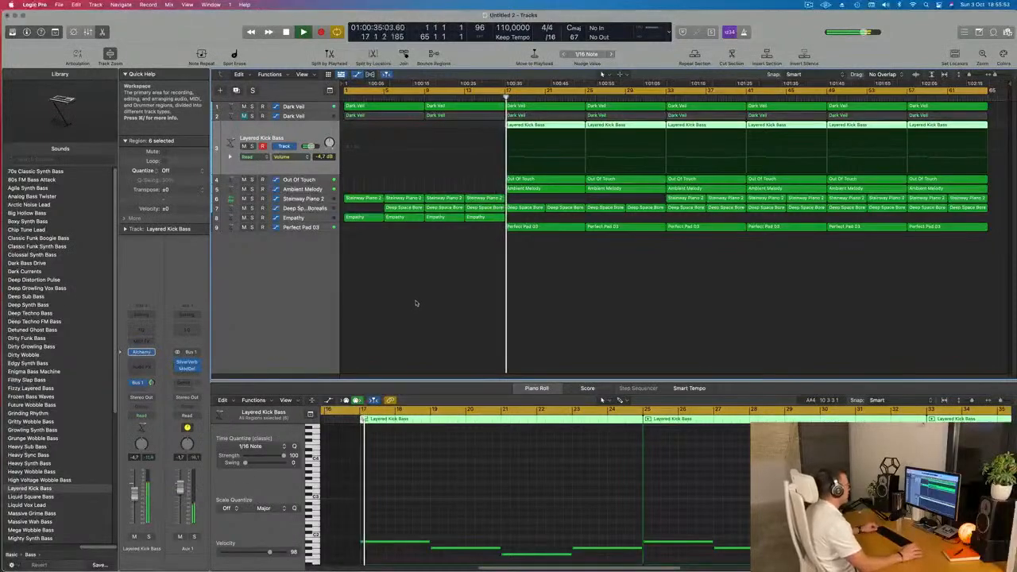
- Unmute the second Dark Veil track and delete its two regions before bar 17
left_click(271, 115)
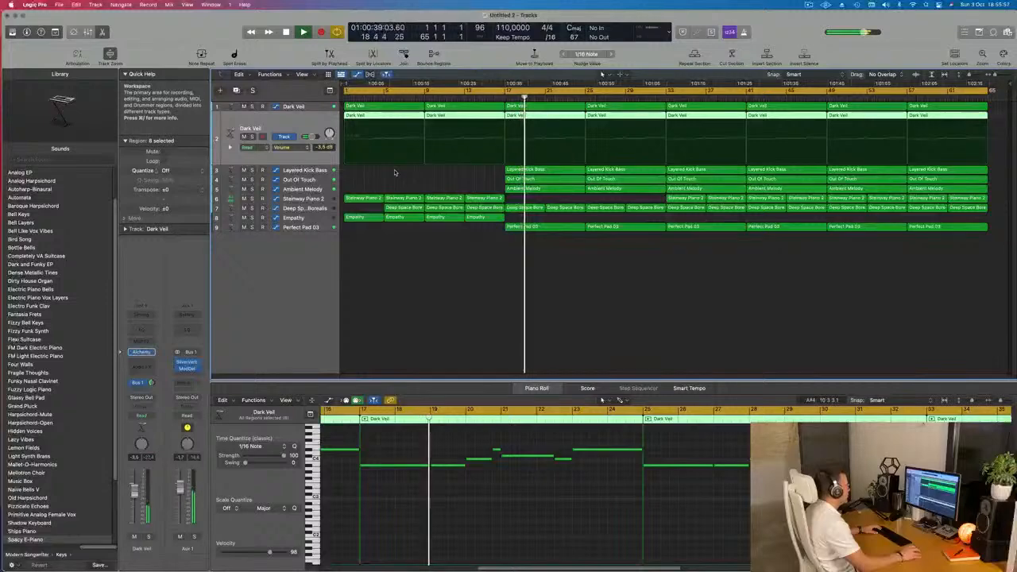
left_click(395, 119)
left_click(389, 116)
key("Delete")
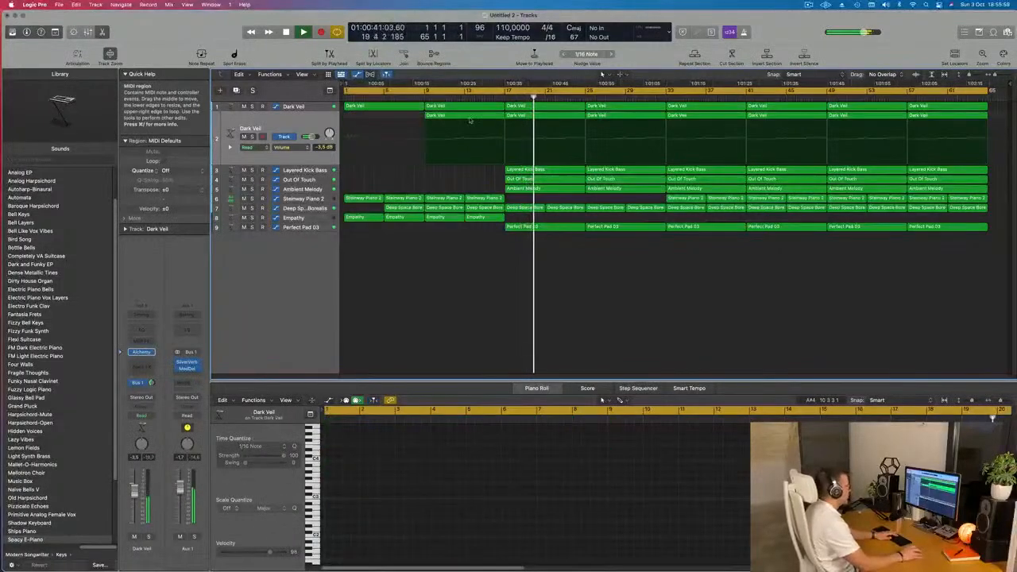
left_click(473, 120)
key("Delete")
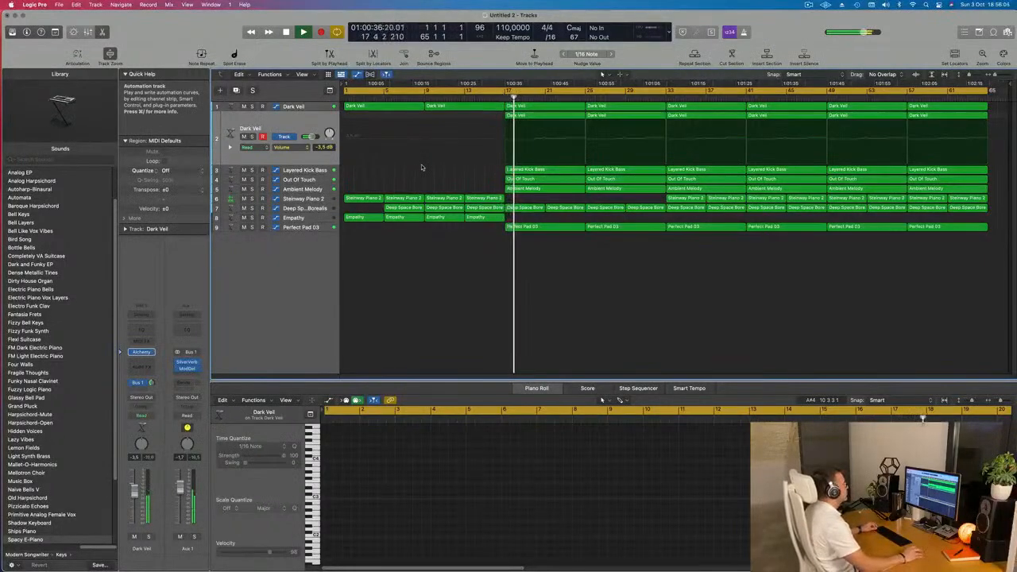
- Duplicate the Steinway Piano 2 track and copy the first Dark Veil track's bar 17 region onto the new track
scroll(421, 166, "up", 4)
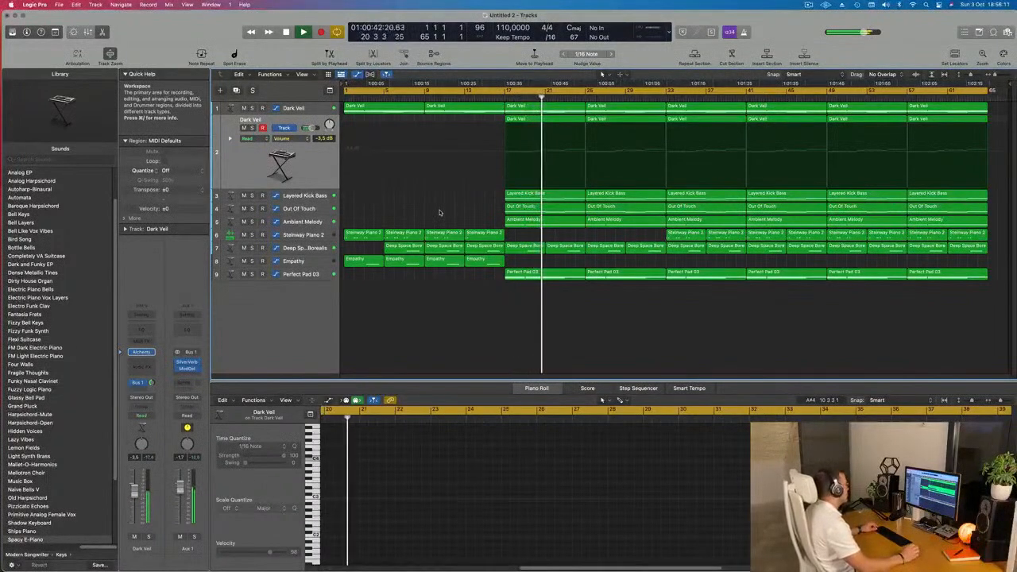
left_click(304, 236)
left_click(235, 91)
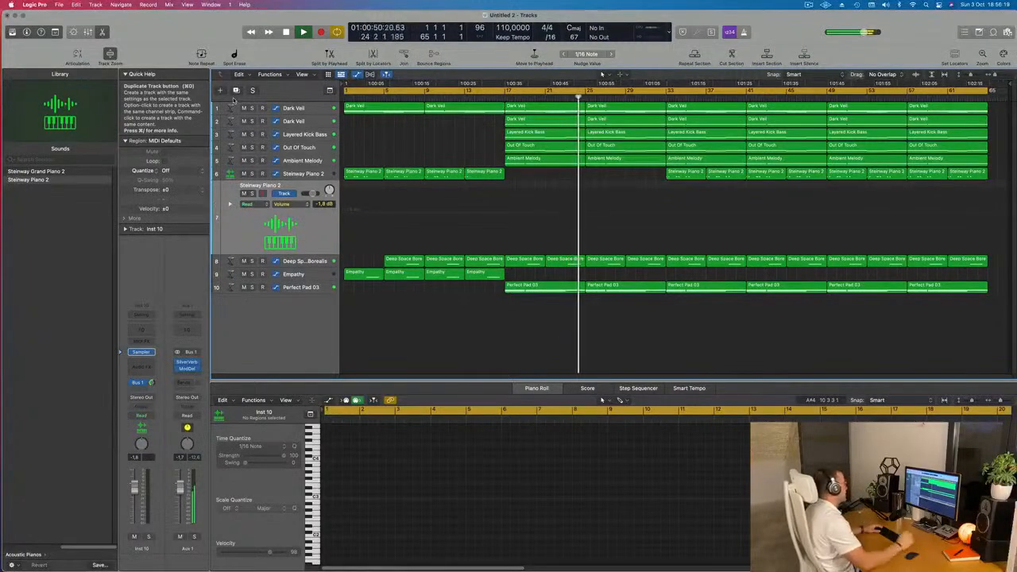
left_click(540, 121)
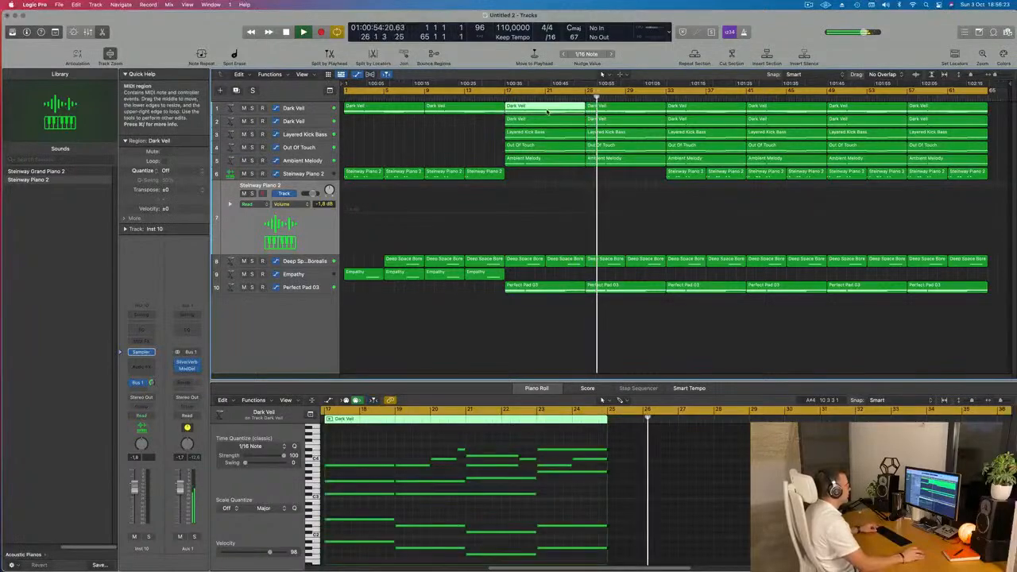
left_click_drag(540, 121, 546, 199)
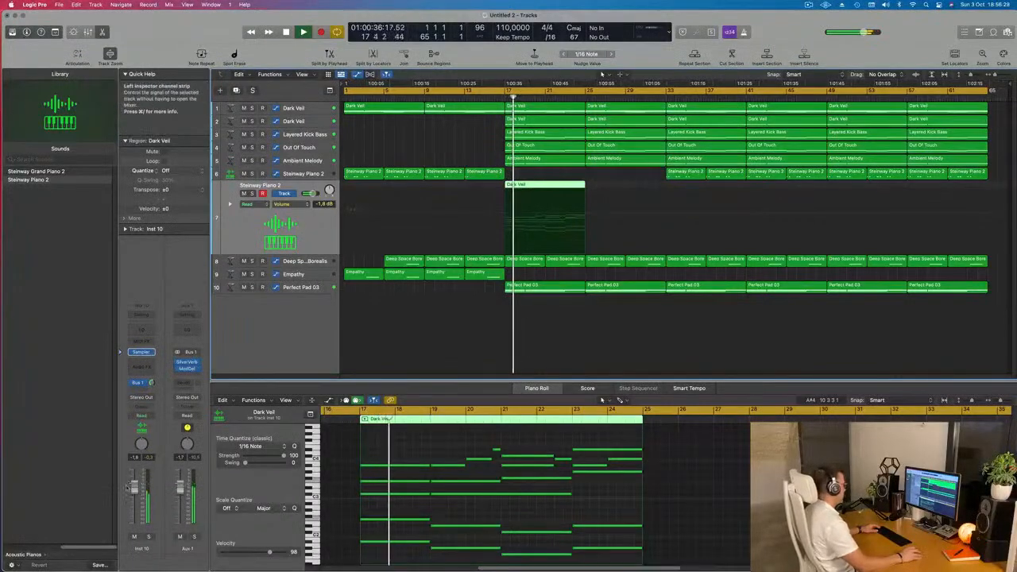
- Lower the duplicated Steinway Piano 2 track's volume to about -9.4 dB and cycle playback over bars 17 to 25
left_click_drag(306, 193, 308, 193)
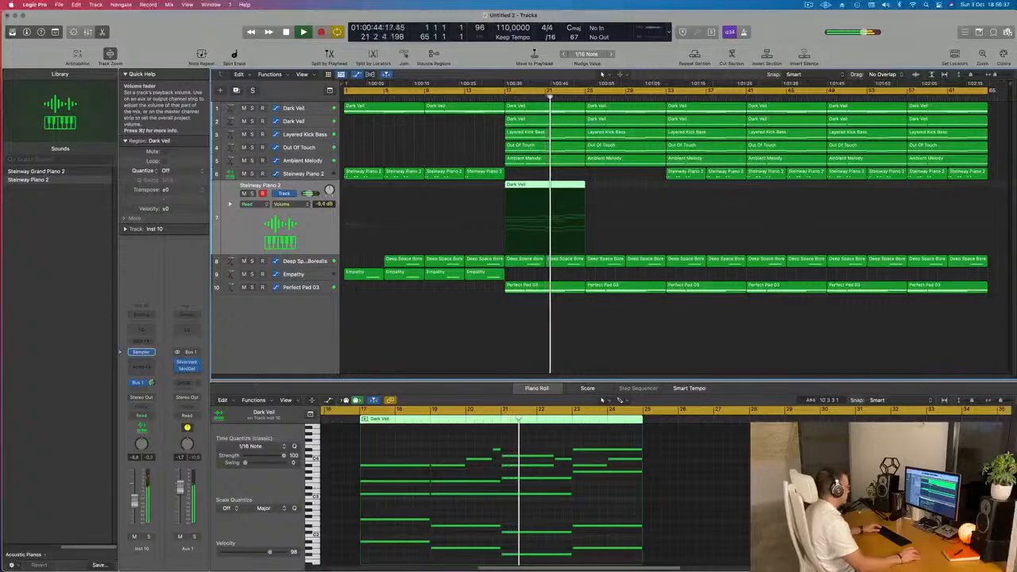
key("Return")
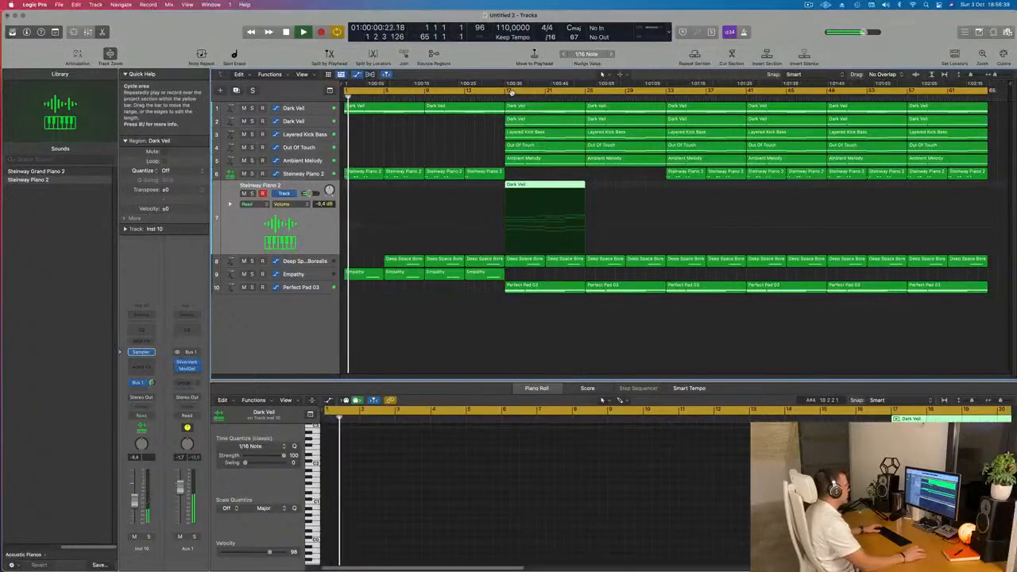
left_click_drag(512, 92, 586, 97)
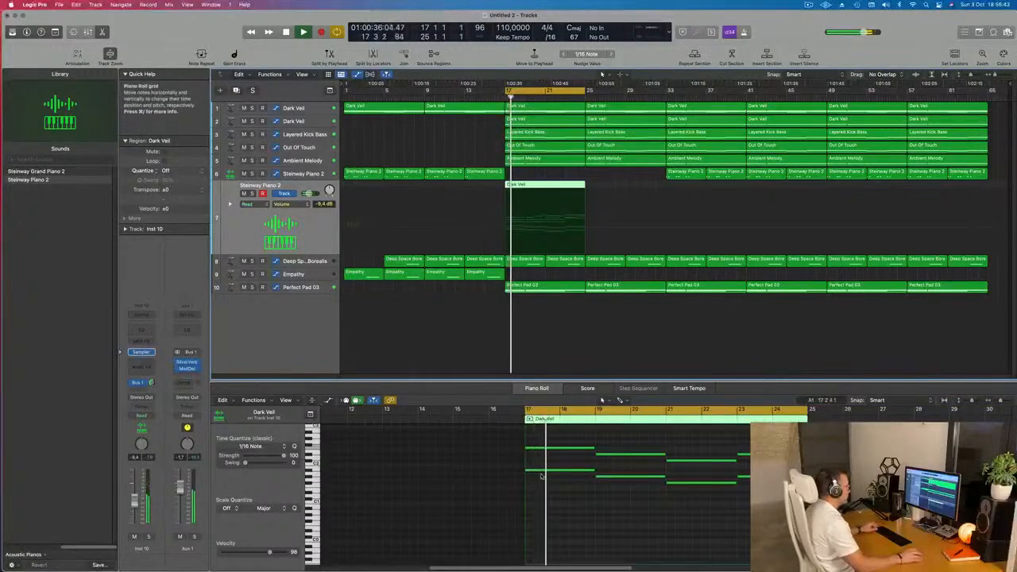
- Delete the upper chord notes from the copied region on the duplicated piano track, keeping only its low notes
scroll(542, 477, "up", 5)
scroll(543, 473, "down", 3)
left_click_drag(552, 466, 738, 518)
key("Delete")
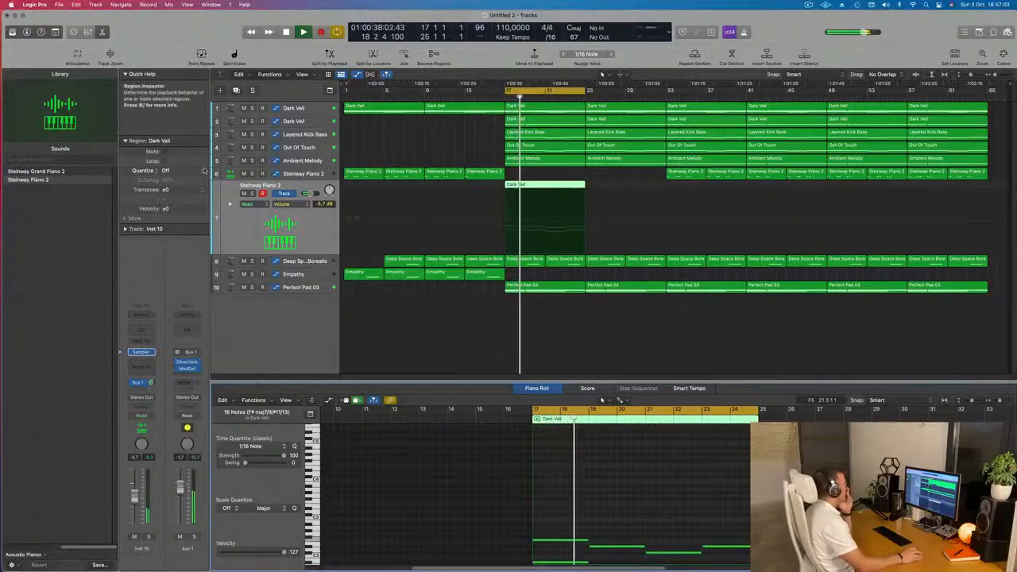
- Solo the Ambient Melody and both Dark Veil tracks in turn to compare their parts, ending with the first Dark Veil track selected
left_click(309, 162)
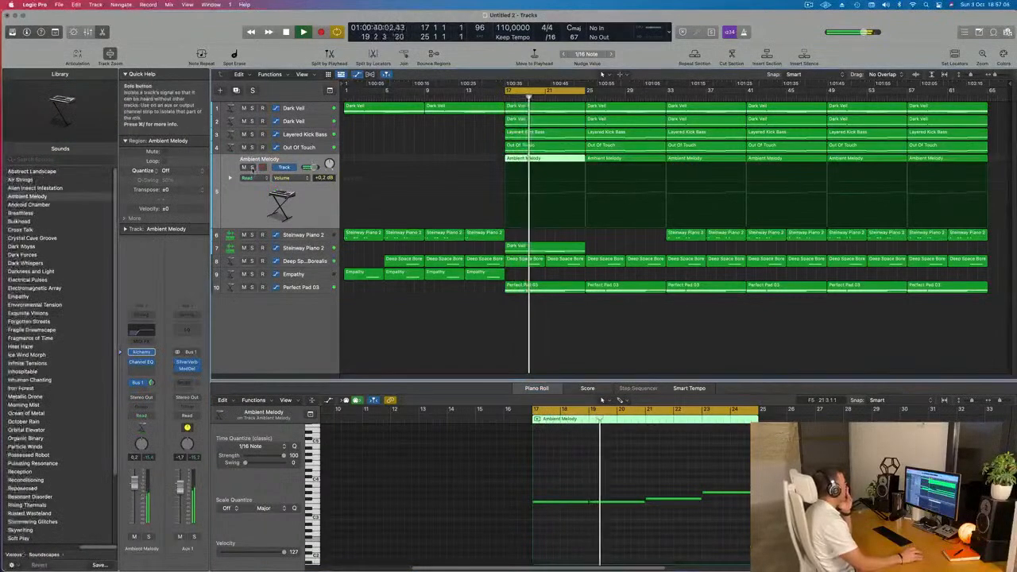
left_click(251, 167)
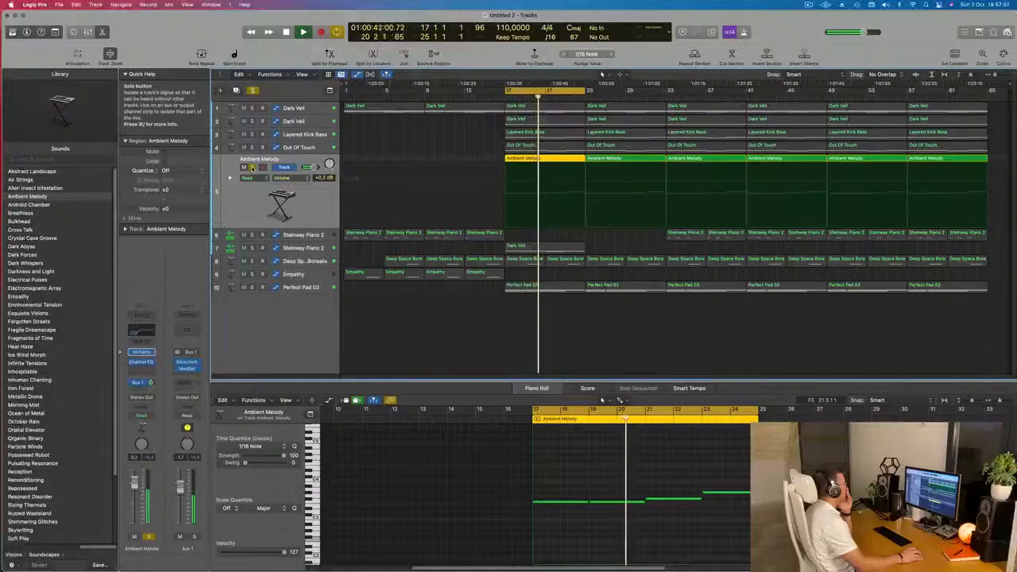
left_click(252, 167)
left_click(253, 127)
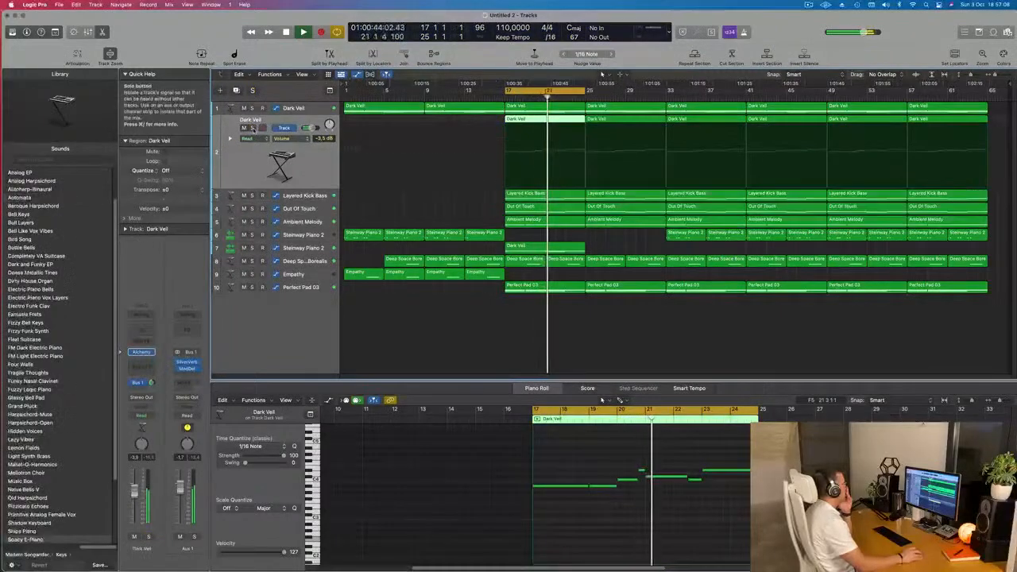
left_click(252, 128)
left_click(253, 128)
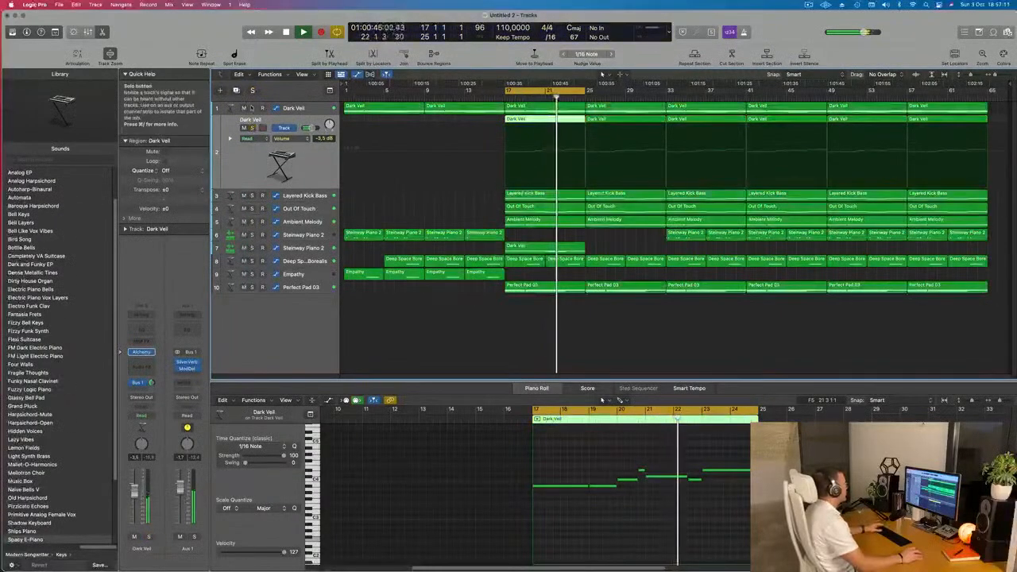
left_click(252, 108)
left_click(252, 108)
left_click(310, 108)
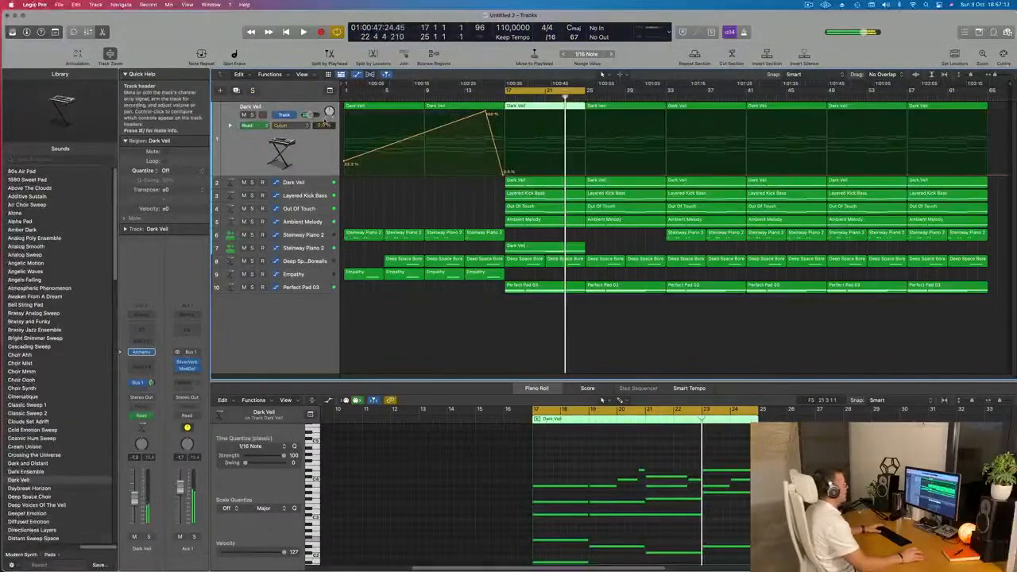
- Raise the first Dark Veil track's cutoff automation from 0% to 100% at bar 17 and play back the transition
left_click(508, 172)
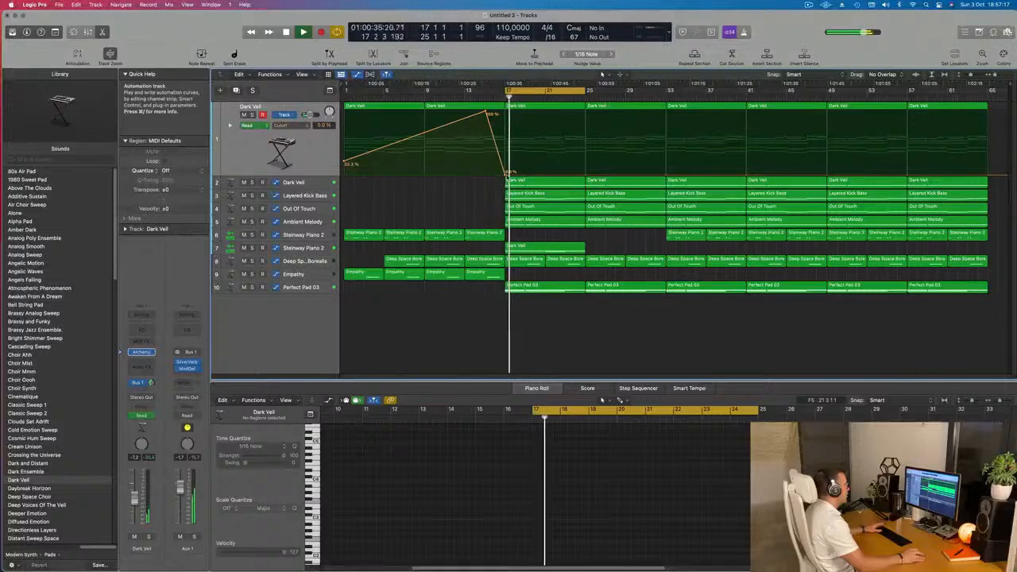
left_click(509, 115)
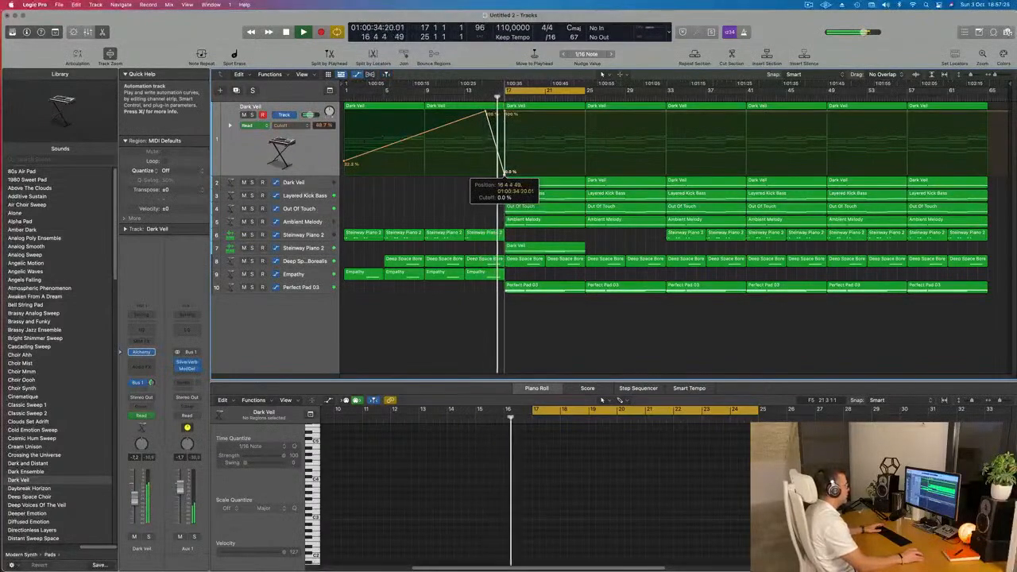
scroll(495, 180, "up", 5)
scroll(494, 179, "down", 6)
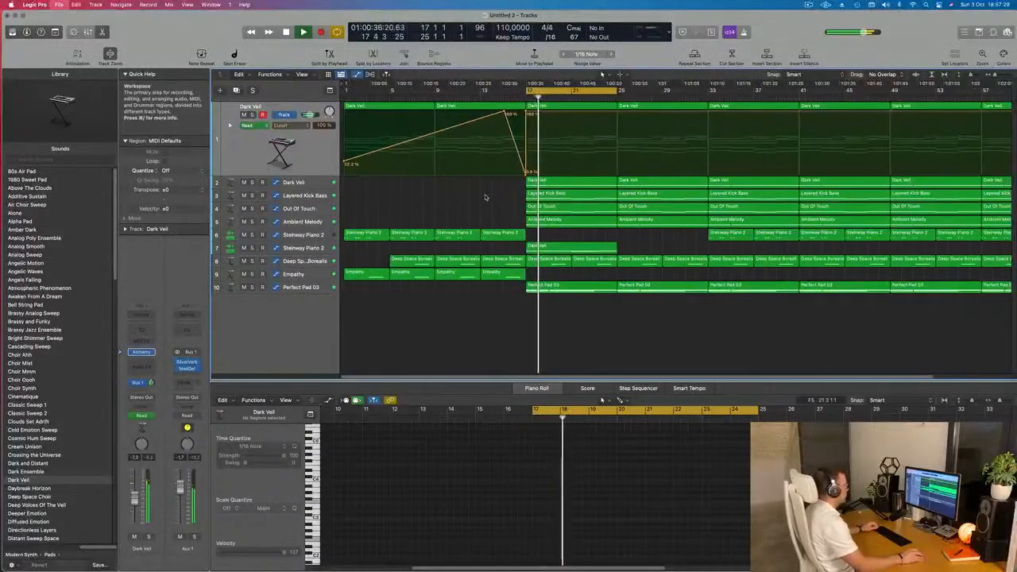
key("super+s")
key("Escape")
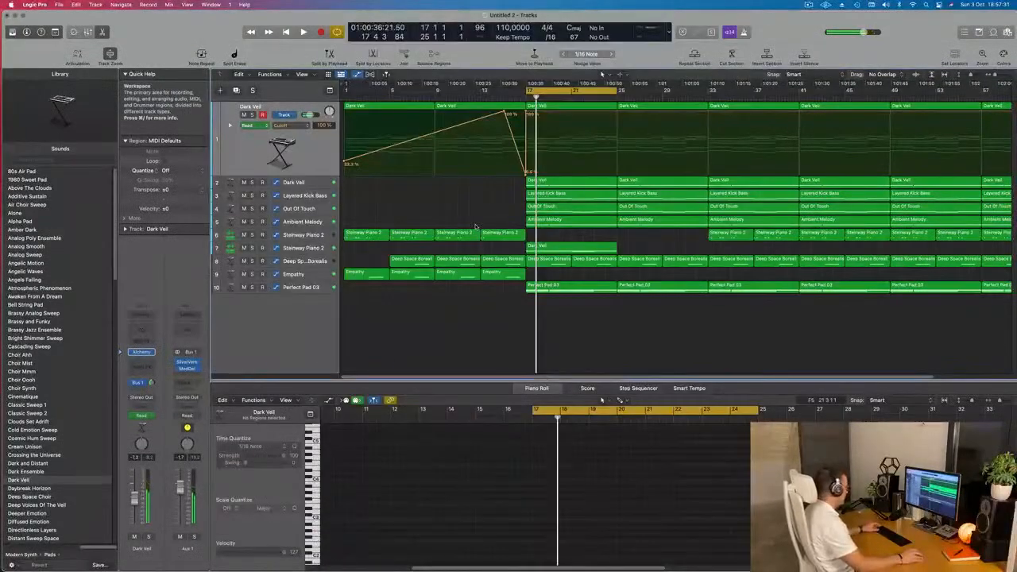
scroll(481, 225, "down", 2)
key("space")
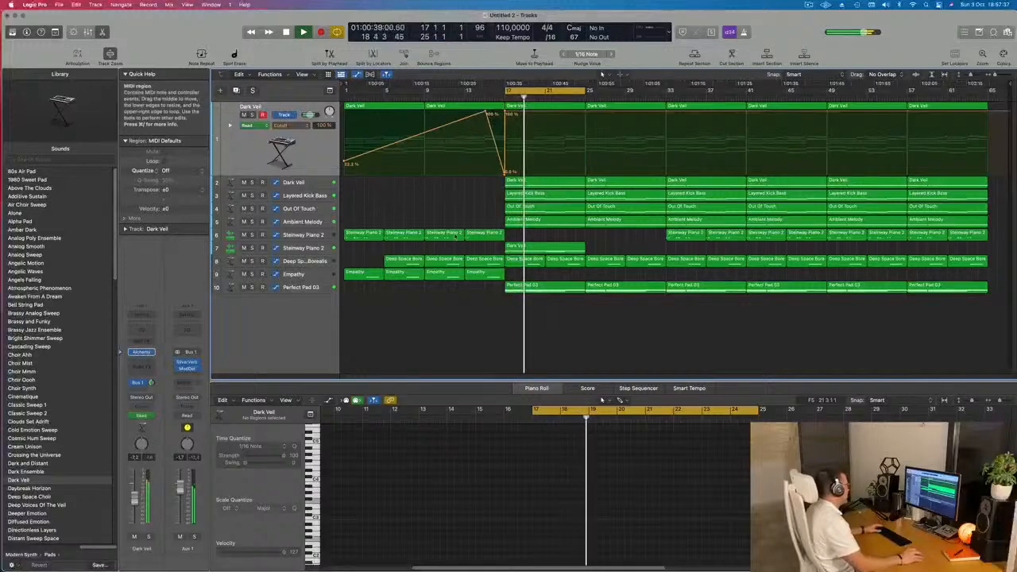
- Check the low piano layer in solo, then repeat its bar 17 region at bar 25
left_click(318, 249)
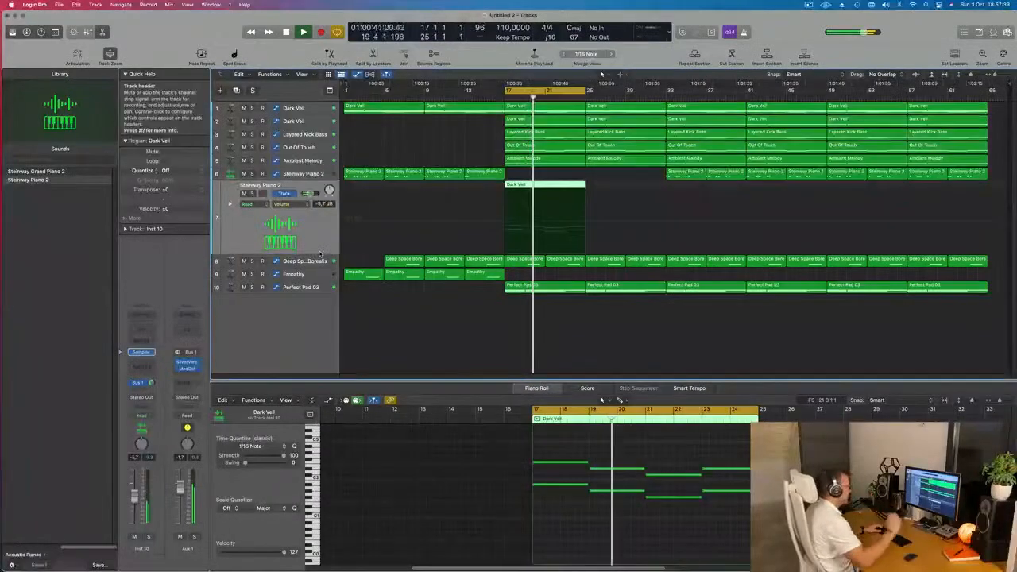
left_click(485, 347)
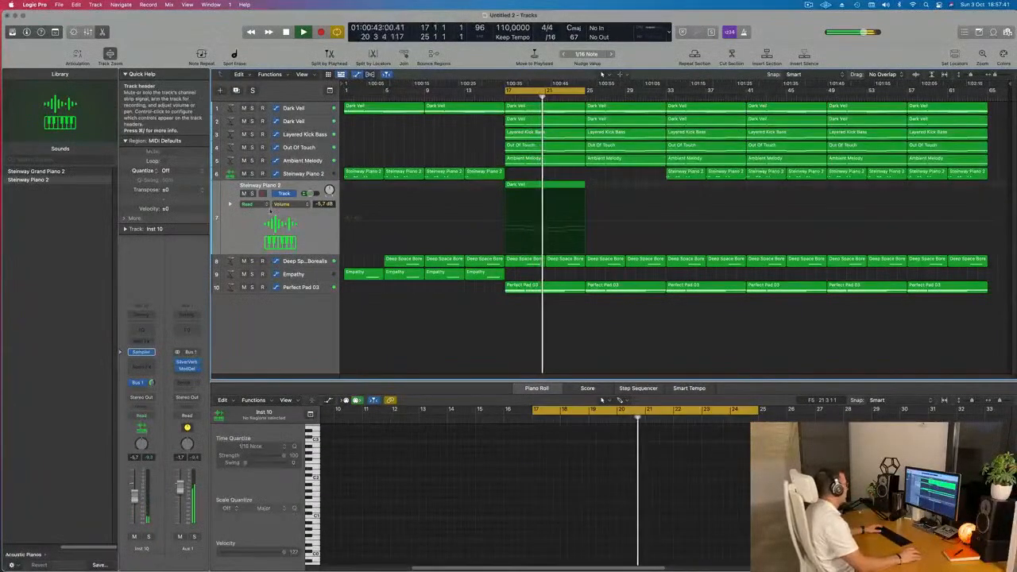
left_click(252, 194)
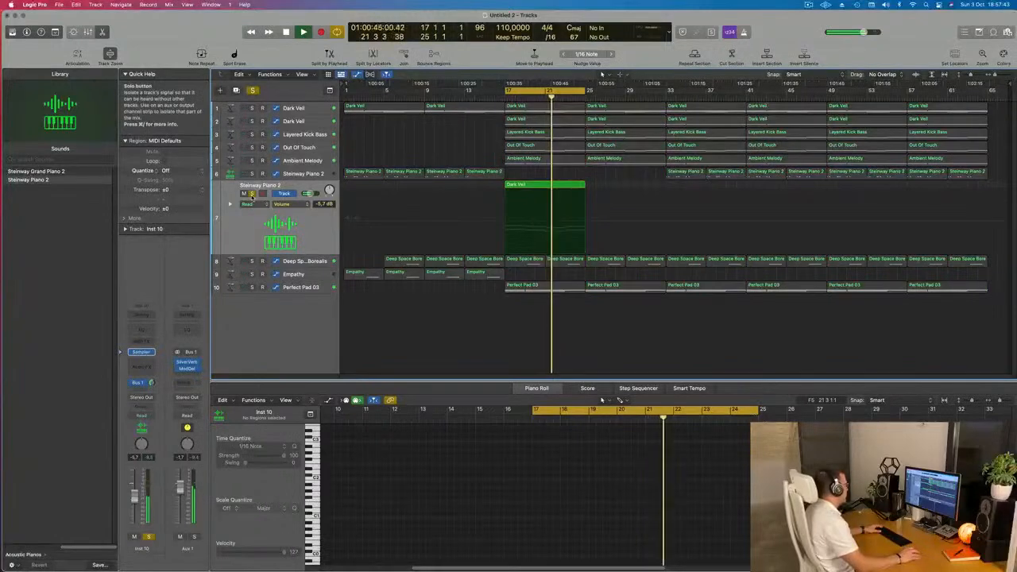
left_click(251, 194)
left_click(546, 191)
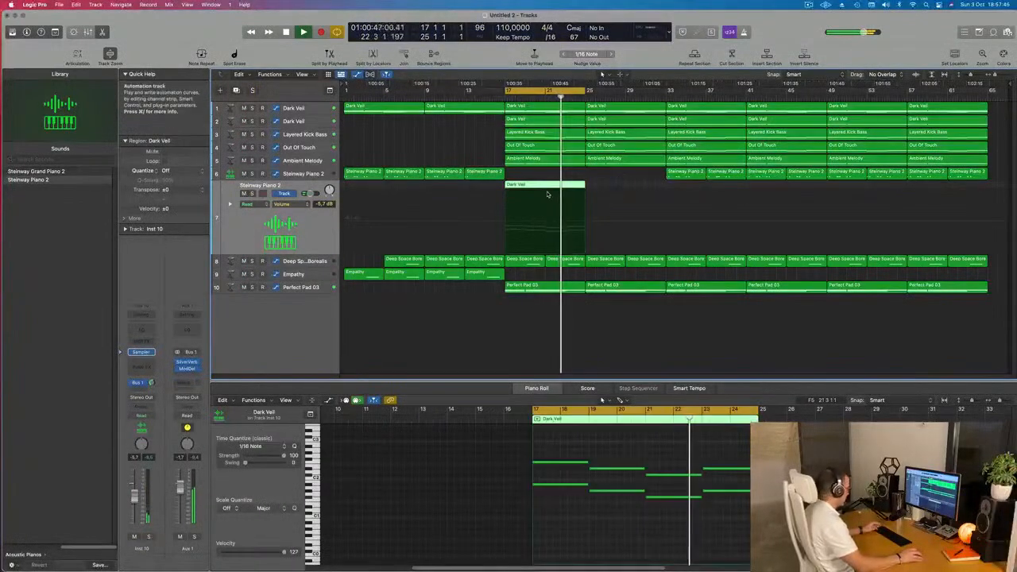
key("super+r")
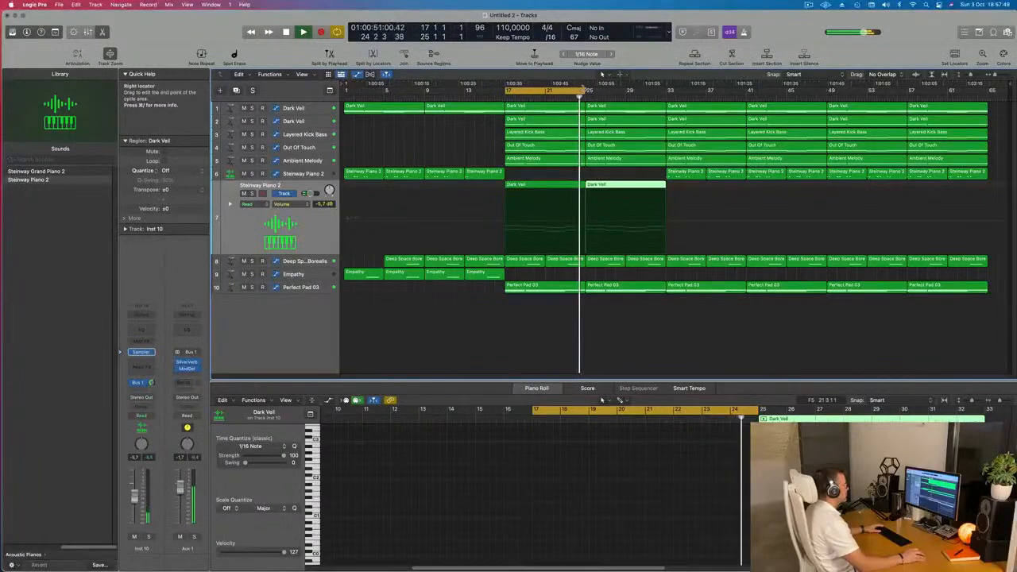
- Duplicate the original Steinway Piano 2 track as an empty track and bring up Musical Typing for it
left_click(321, 172)
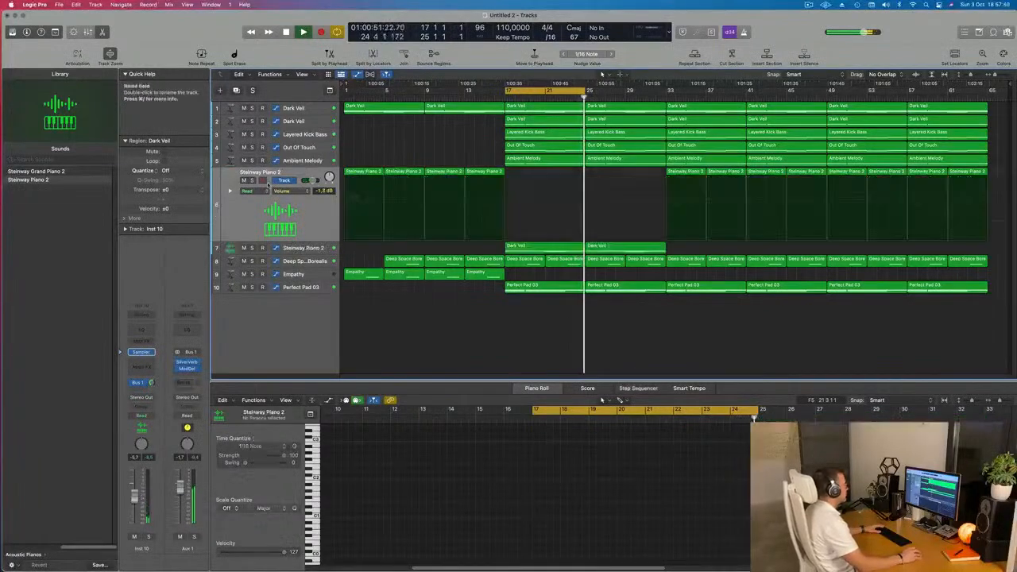
left_click(236, 90)
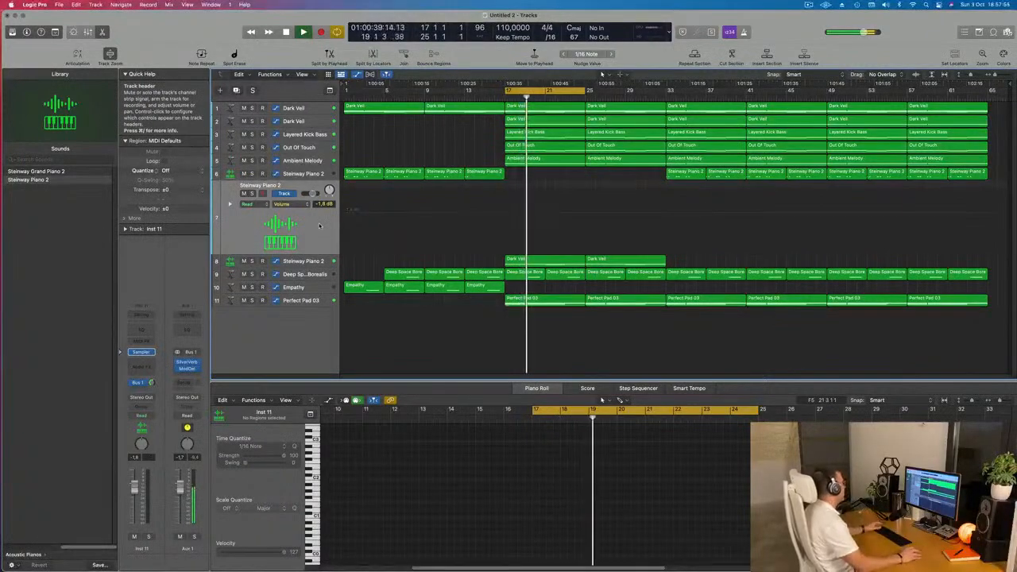
key("space")
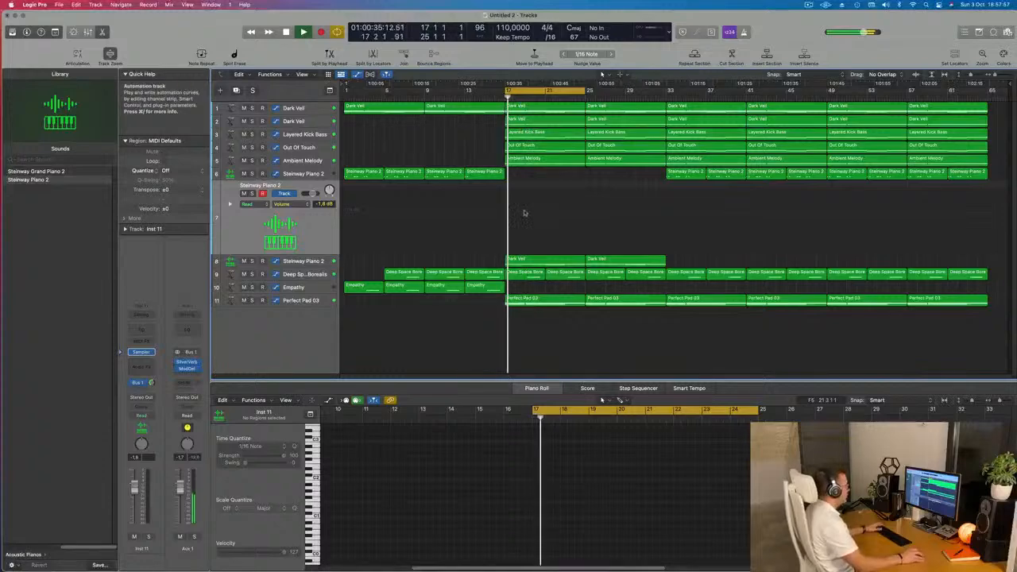
key("super+k")
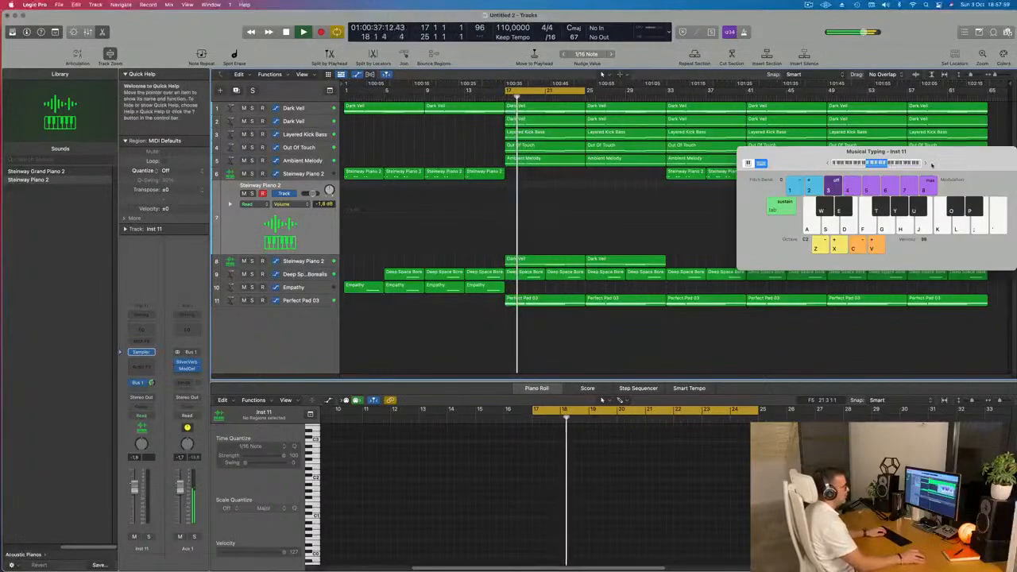
left_click_drag(924, 164, 767, 169)
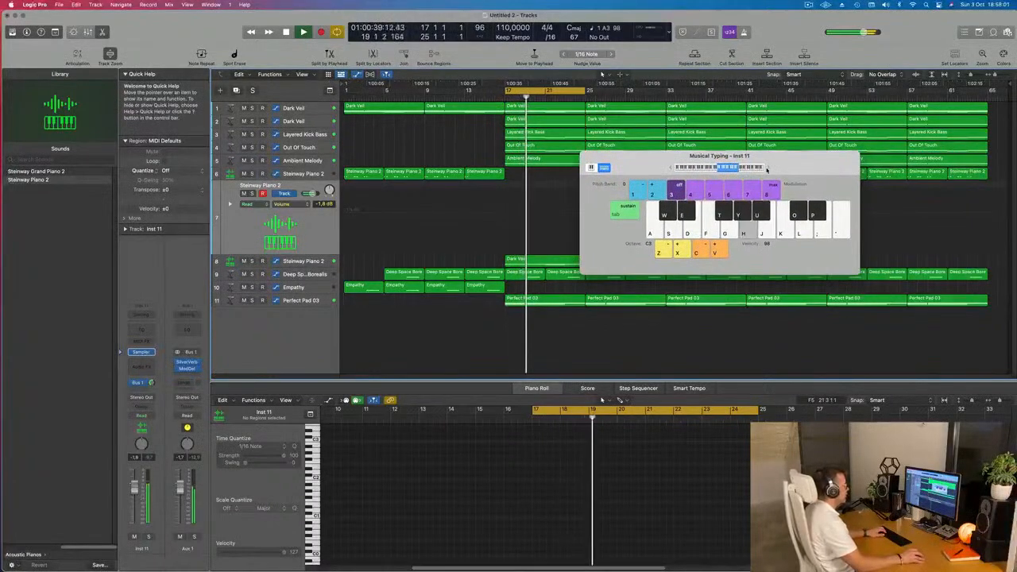
- Try out melody notes on the new piano track in different octaves, settling on octave C4
key("x")
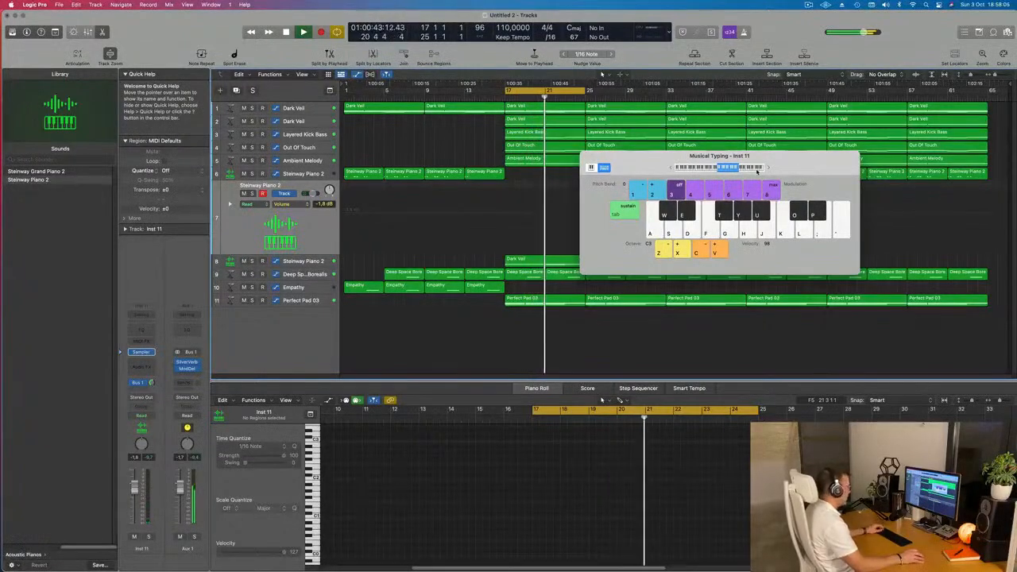
left_click(768, 168)
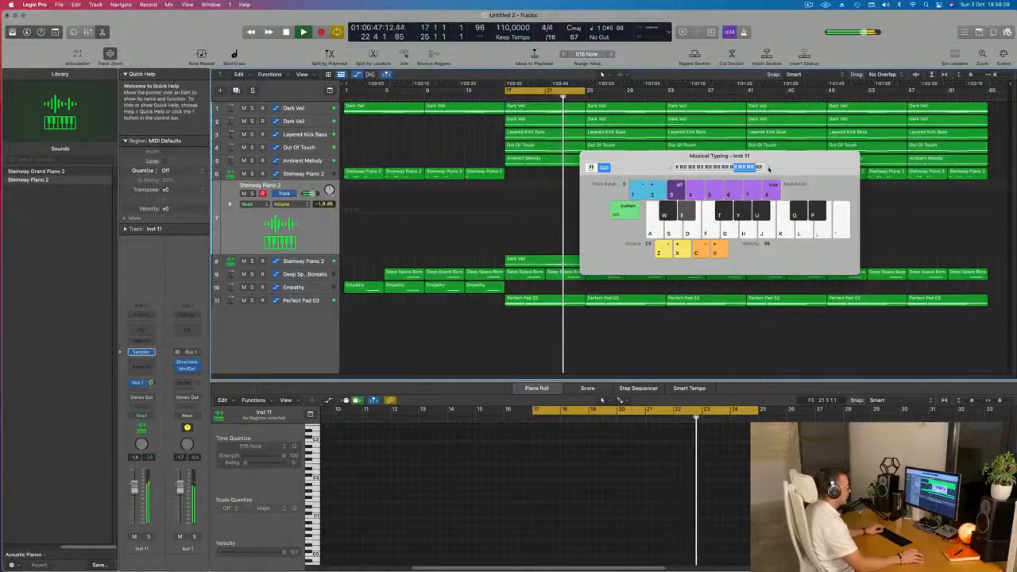
key("w")
key("e")
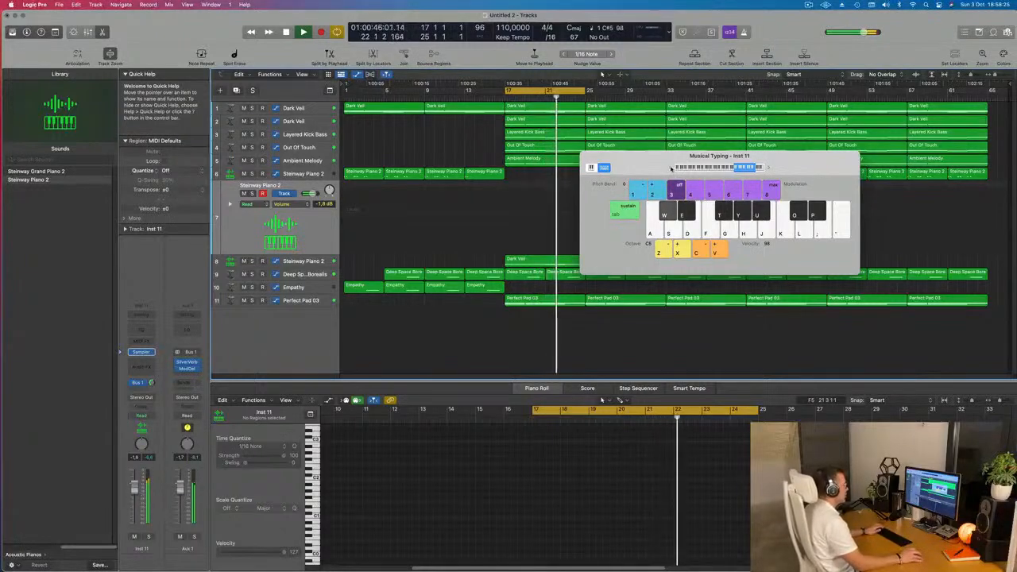
left_click(672, 169)
key("e")
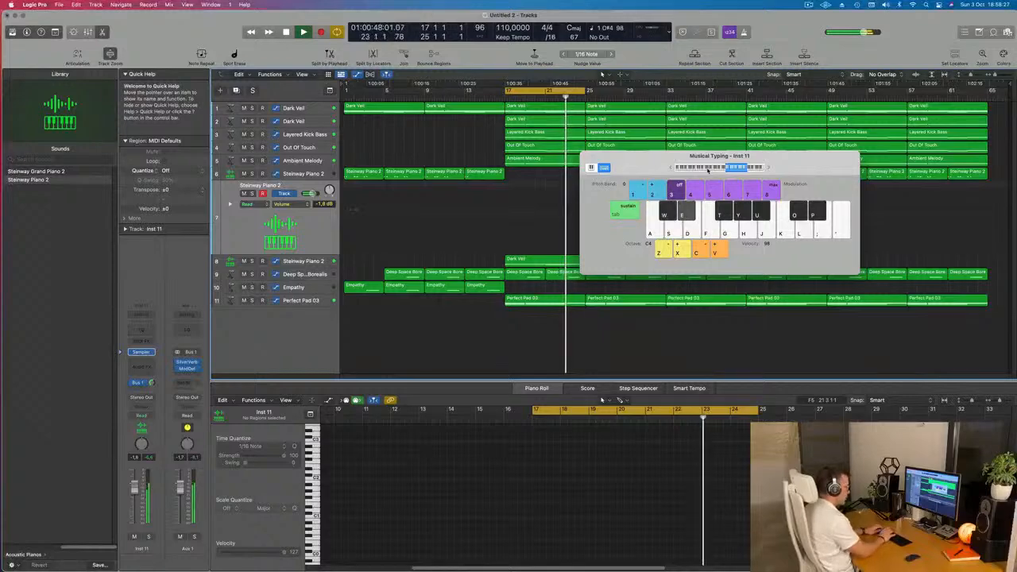
key("i")
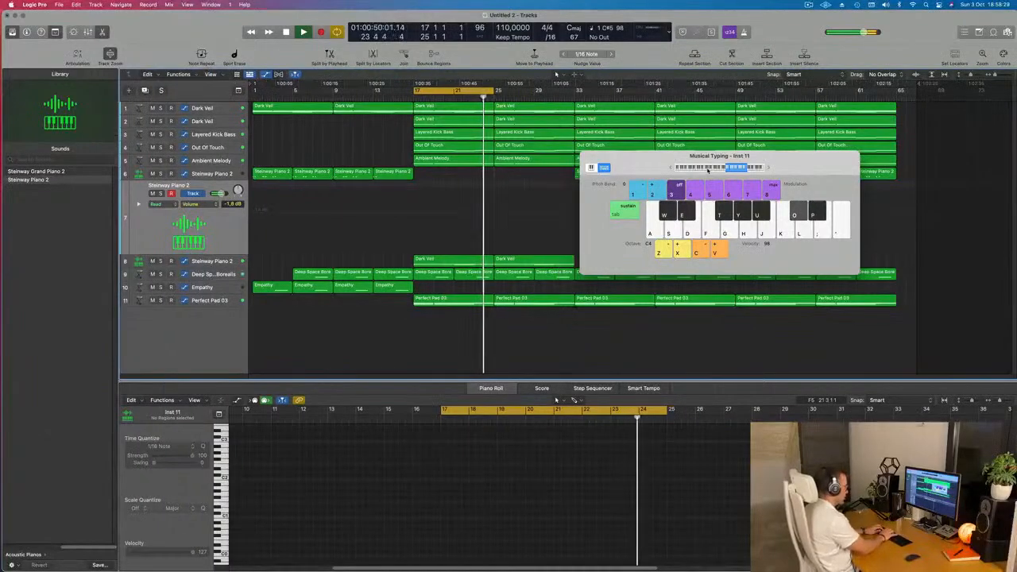
key("u")
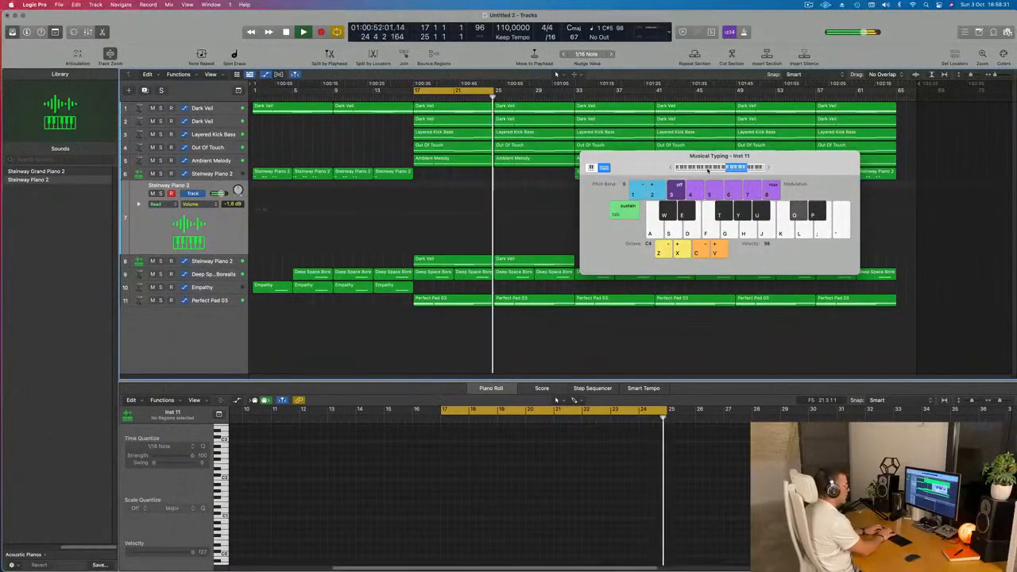
- Try recording a piano melody over bars 17 to 25 on the new Steinway Piano 2 track, and discard the take
key("r")
key("o")
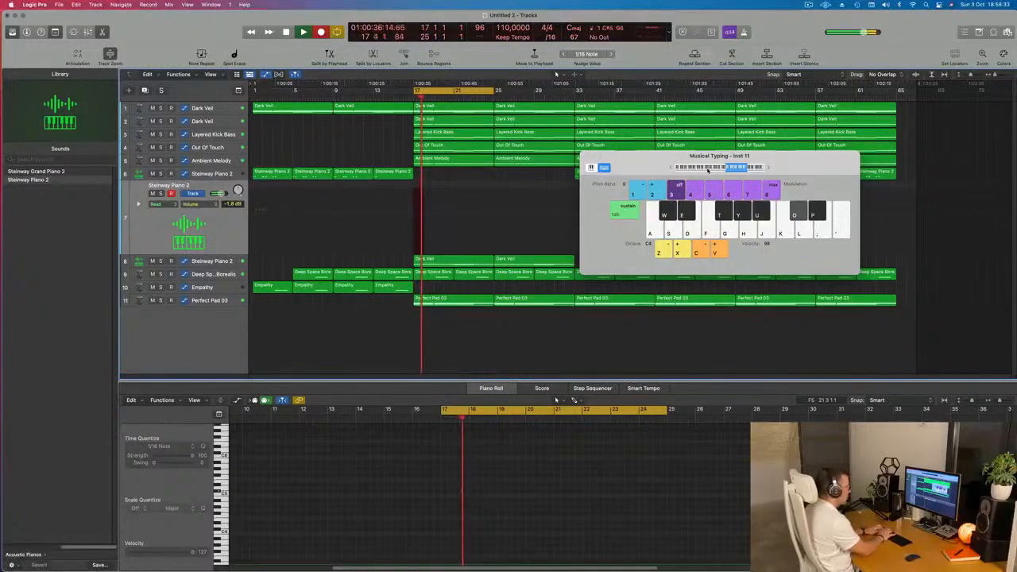
key("u")
key("o")
key("o")
key("u")
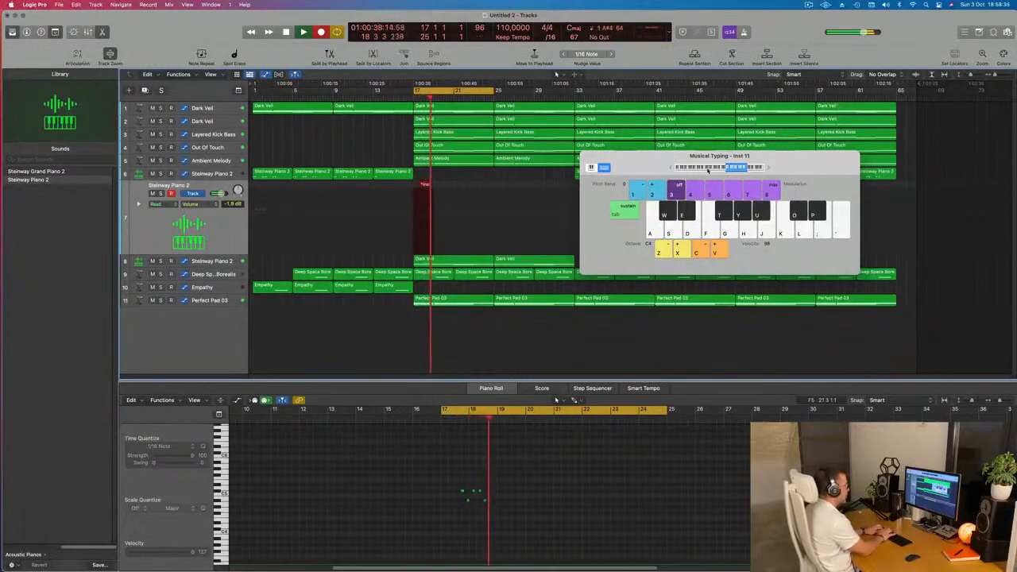
key("o")
key("o")
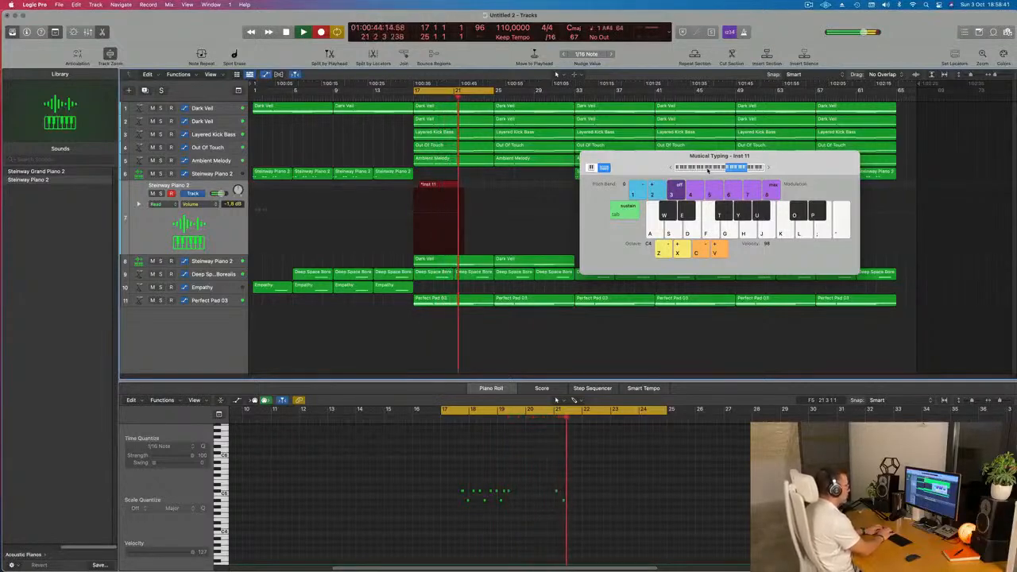
key("o")
key("w")
key("e")
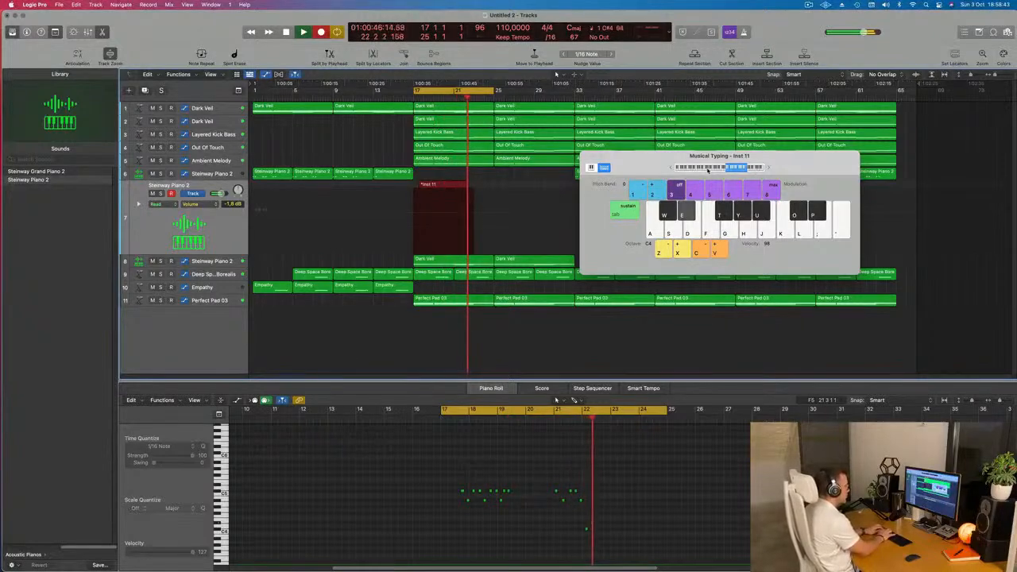
key("o")
key("u")
key("o")
key("u")
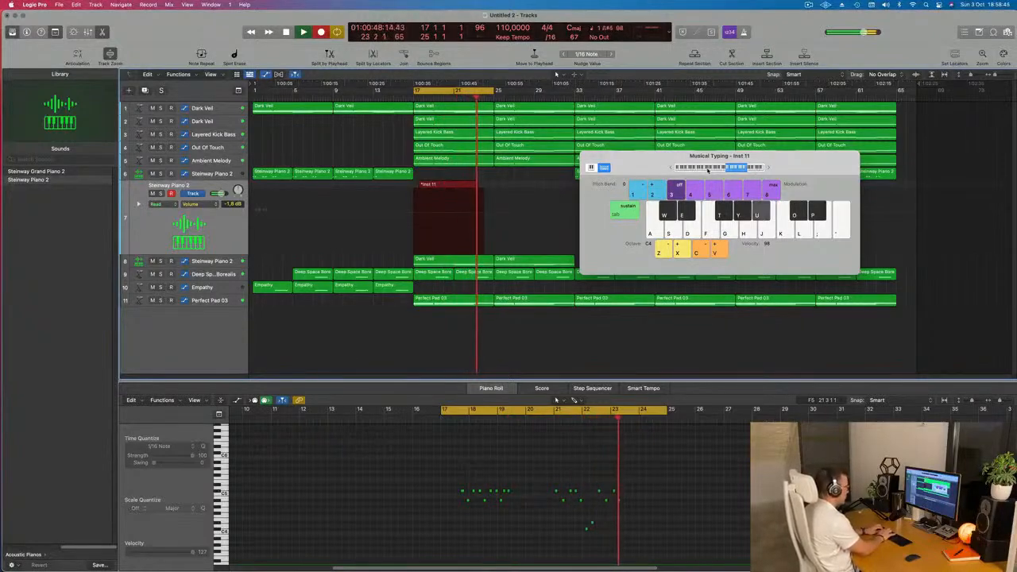
key("t")
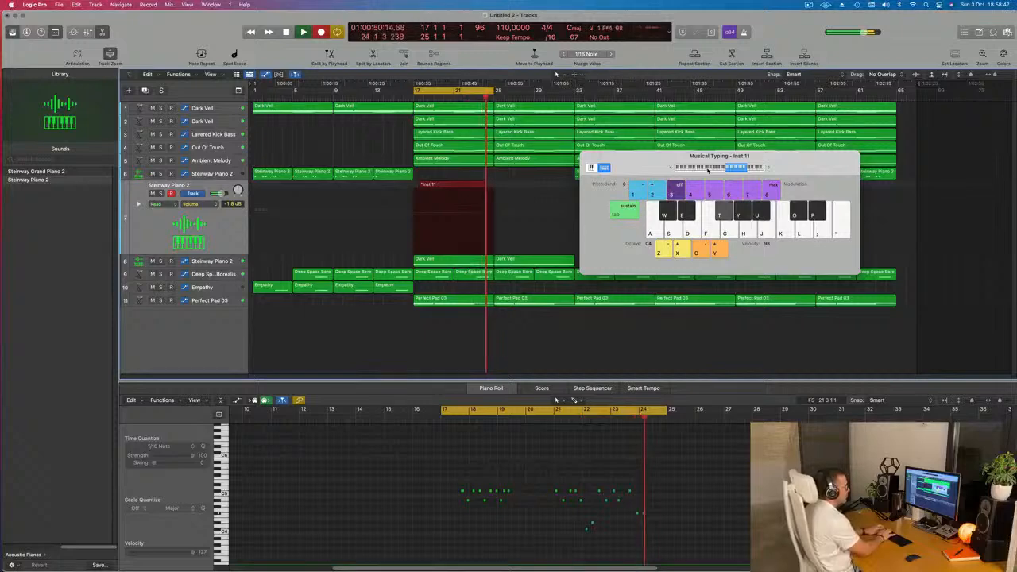
key("y")
key("space")
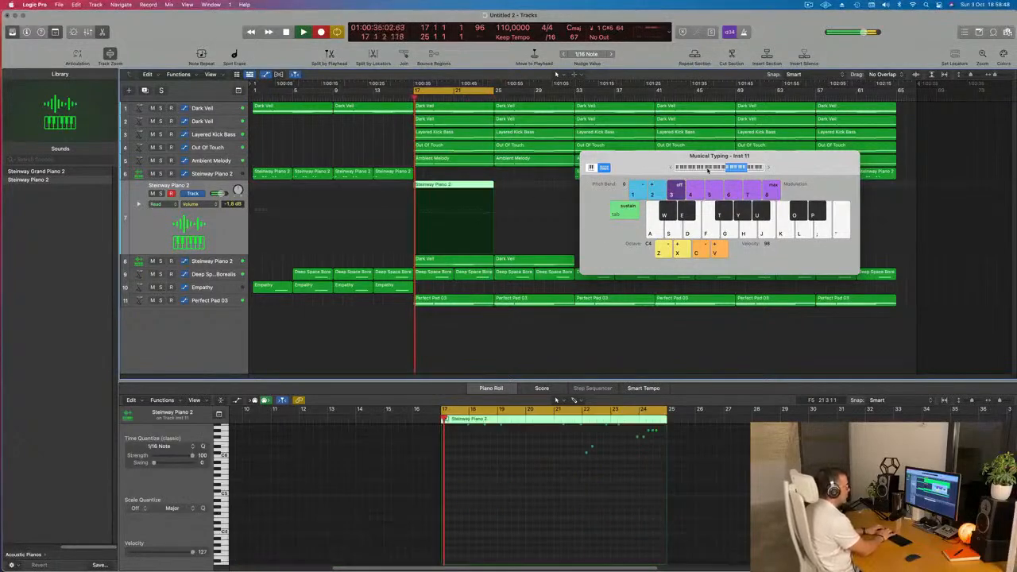
key("u")
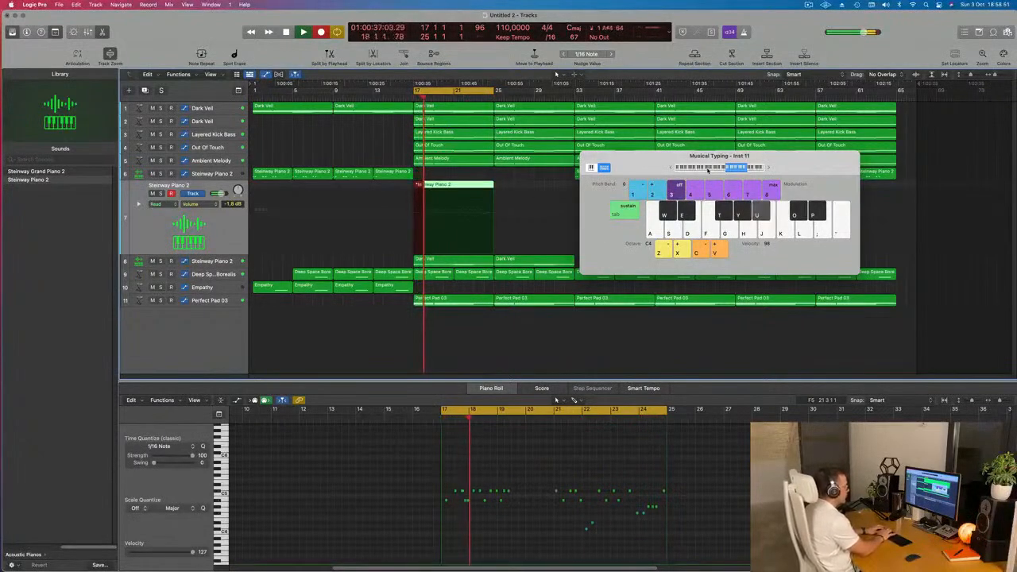
key("o")
key("u")
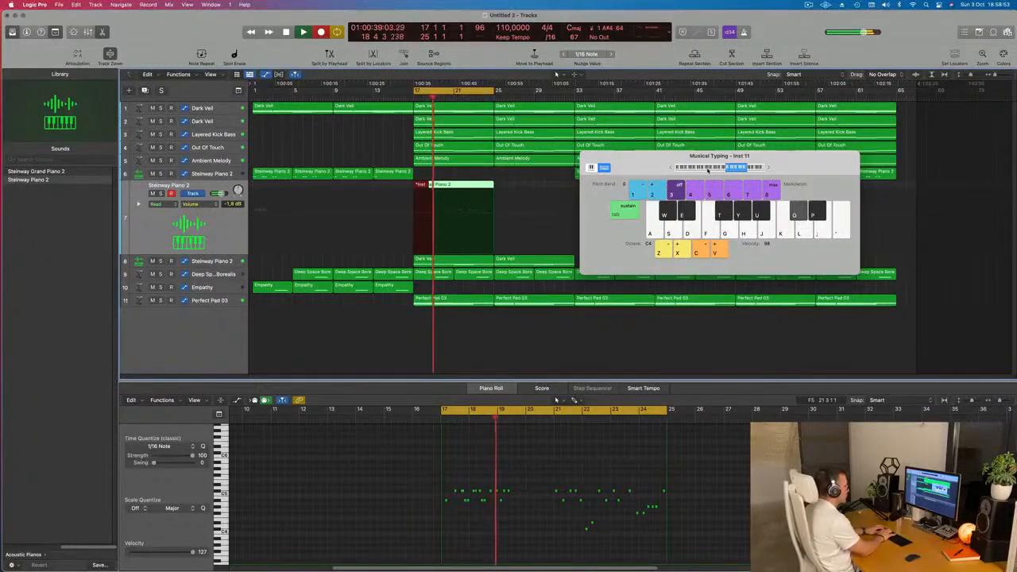
key("o")
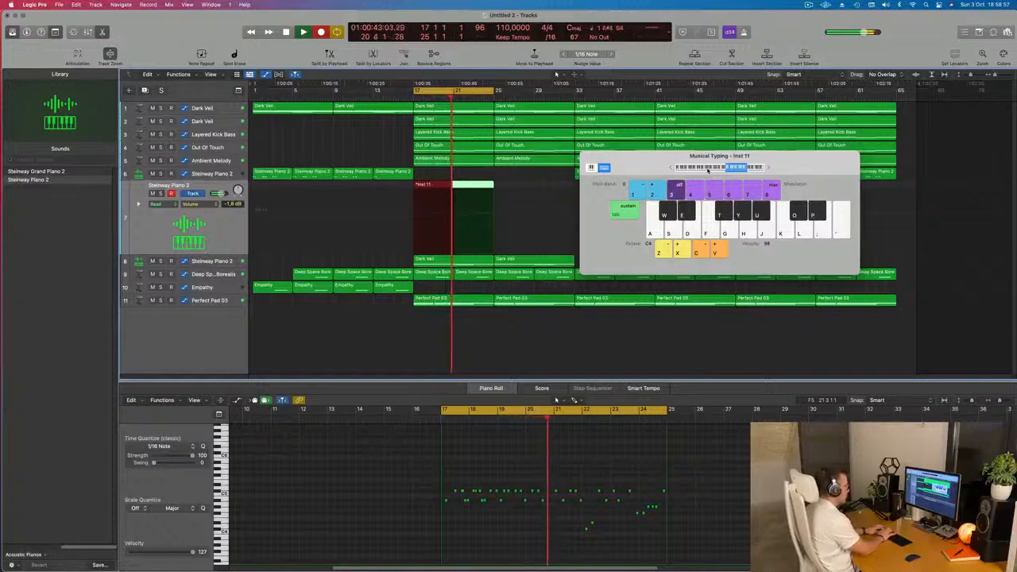
key("space")
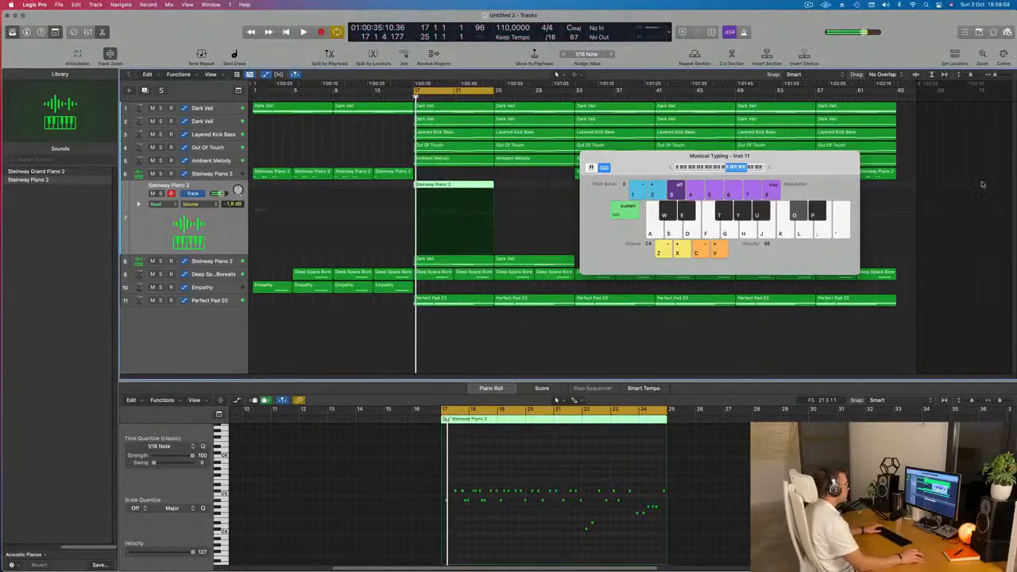
left_click(481, 188)
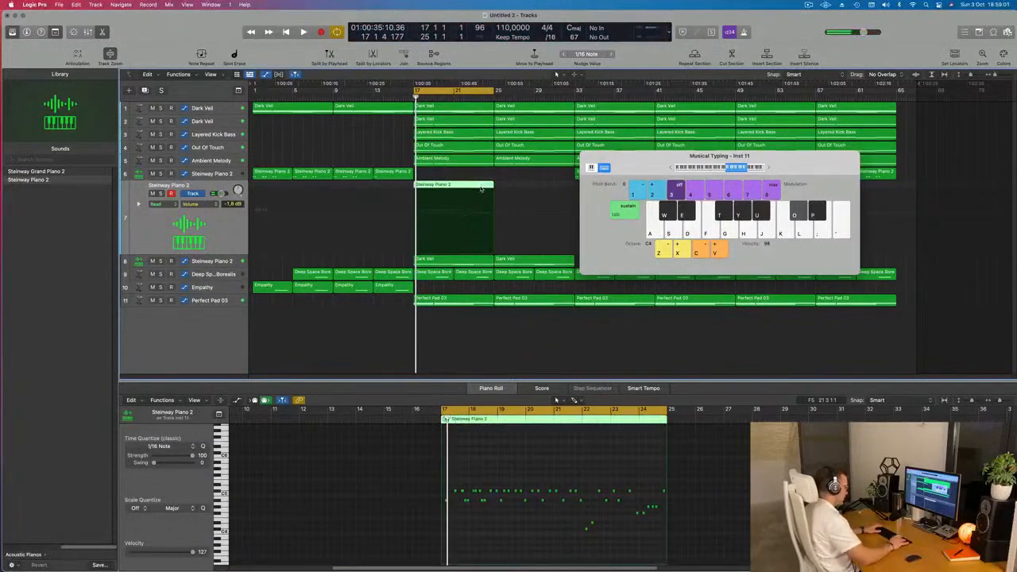
key("Delete")
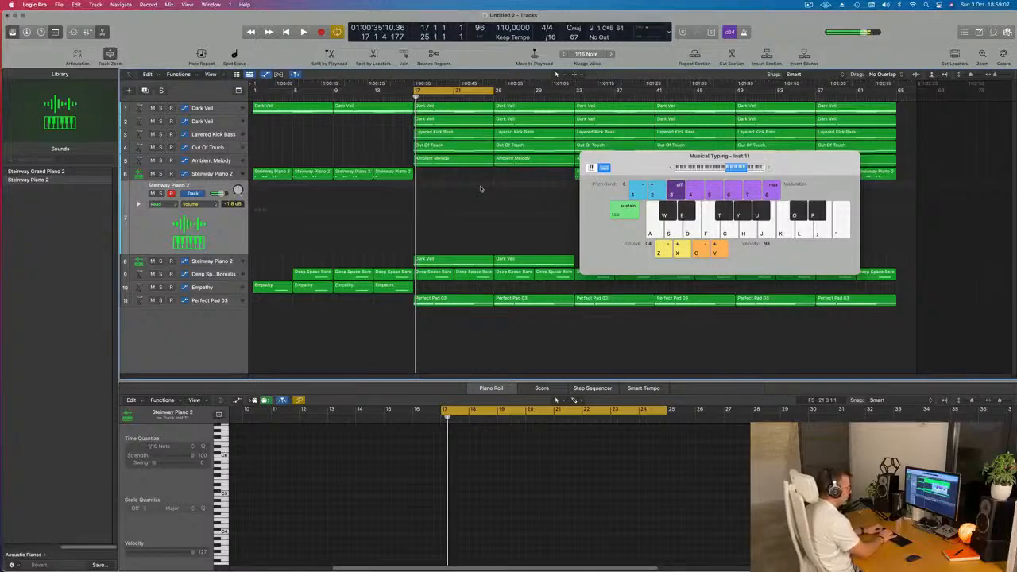
- Record another piano take over bars 17 to 25, moving from G#4 and F#4 notes into an A#4 and C#5 pattern
key("r")
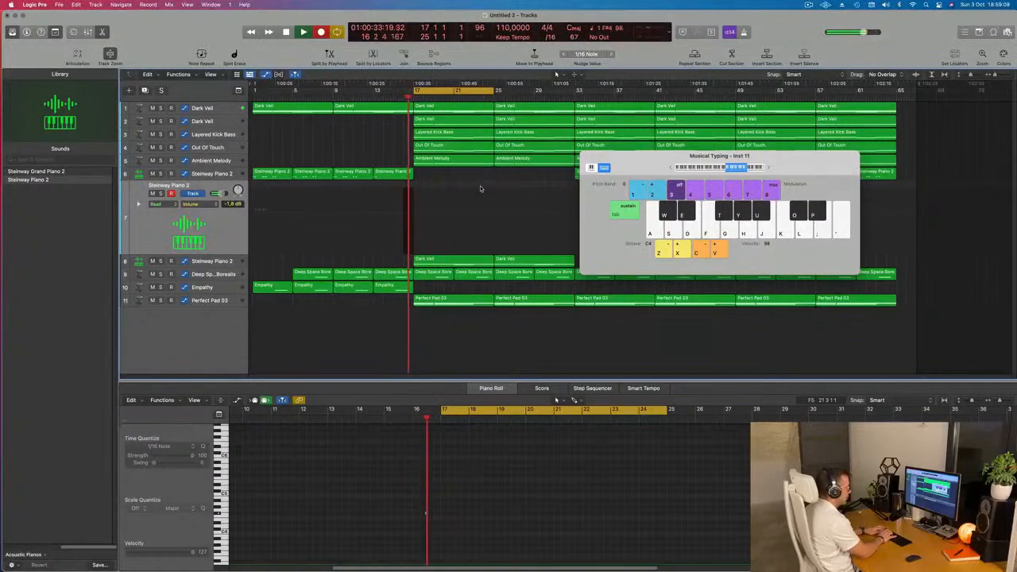
key("y")
key("y")
key("o")
key("y")
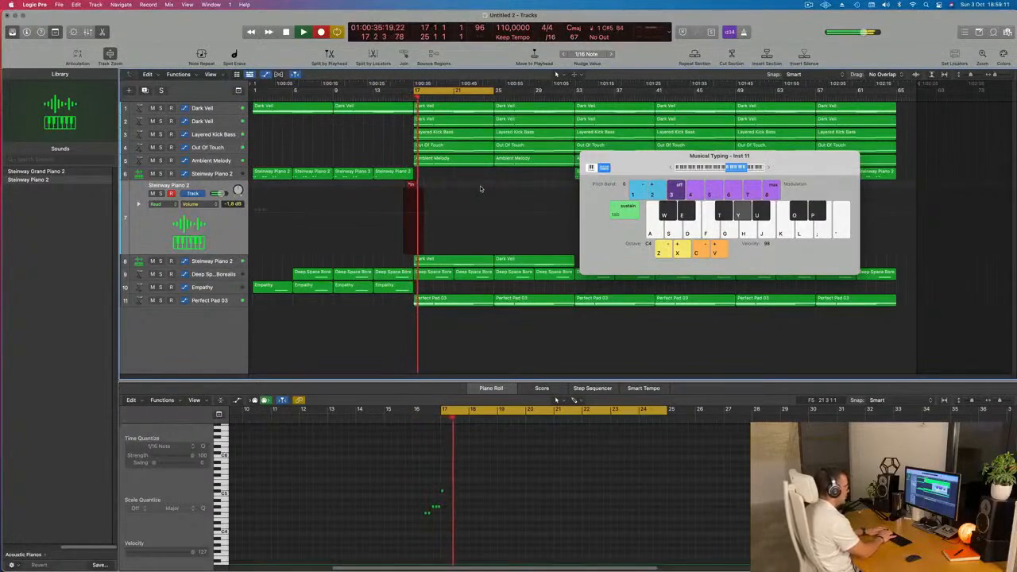
key("y")
key("y")
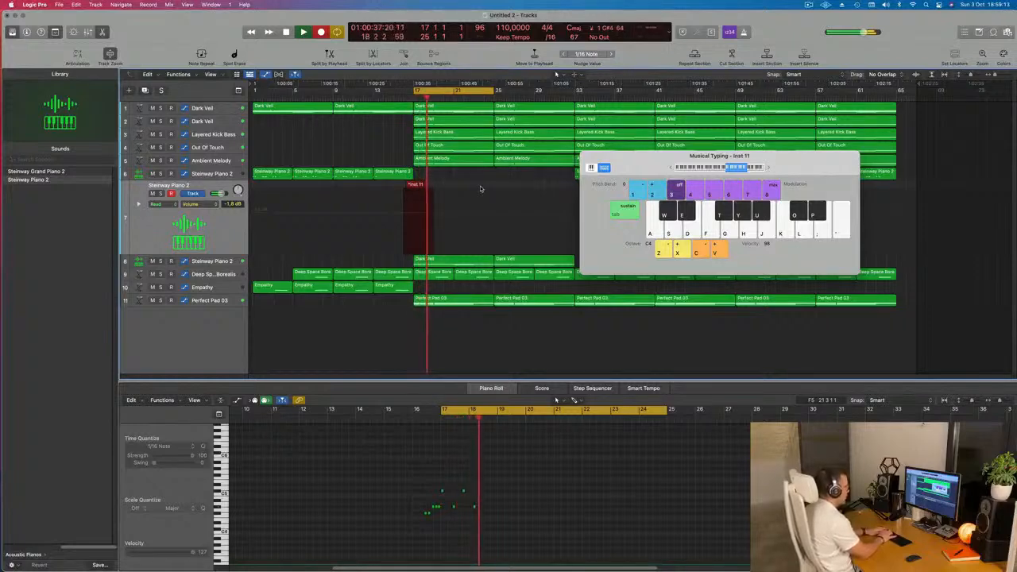
key("o")
key("o")
key("y")
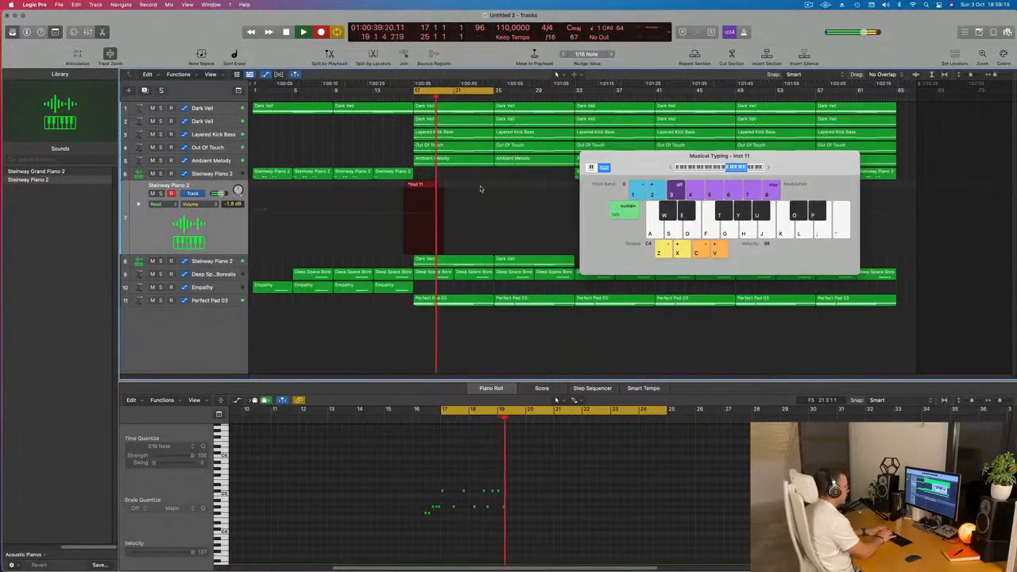
key("y")
key("t")
key("t")
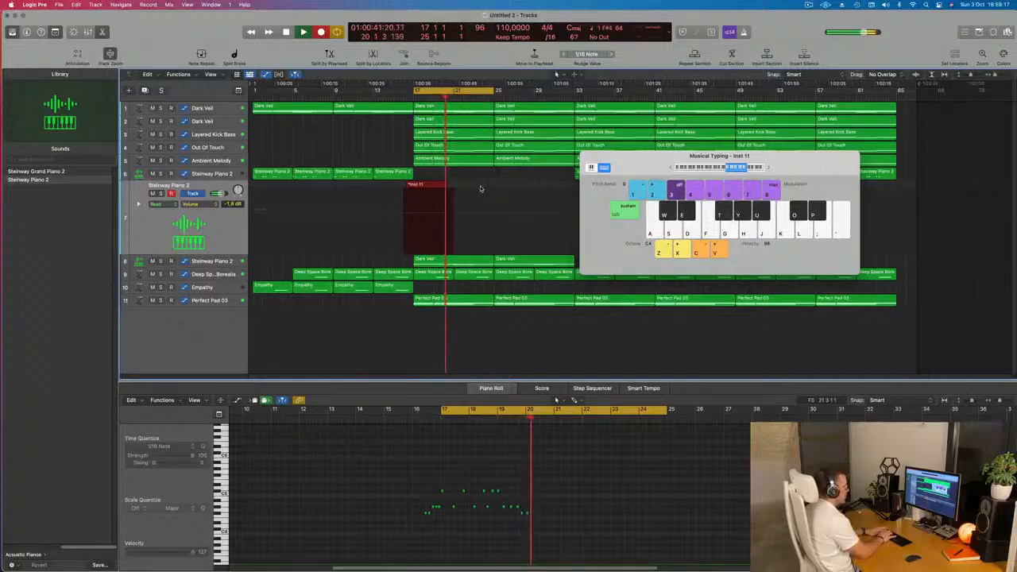
key("u")
key("u")
key("u")
key("o")
key("u")
key("o")
key("u")
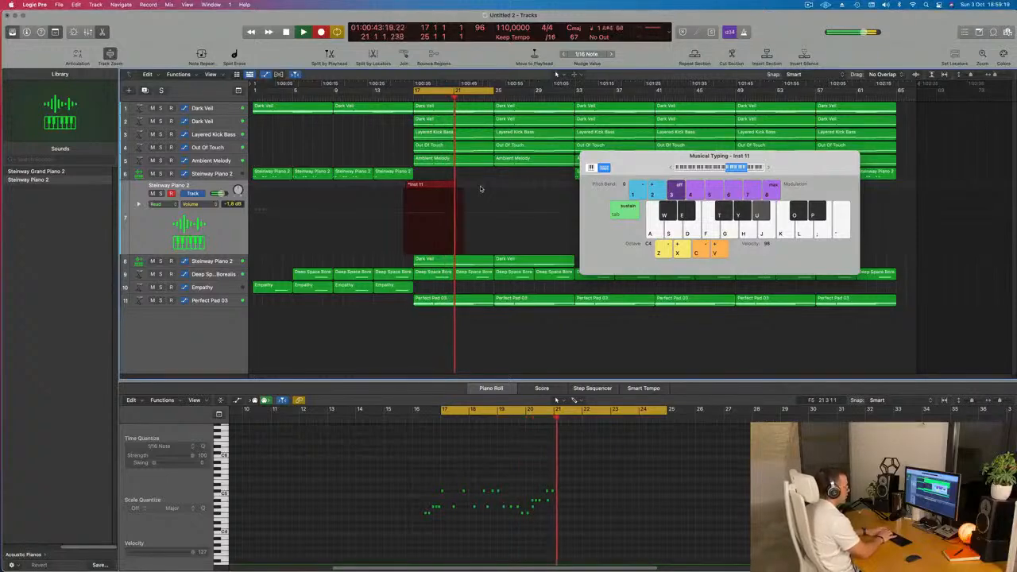
key("o")
key("o")
key("u")
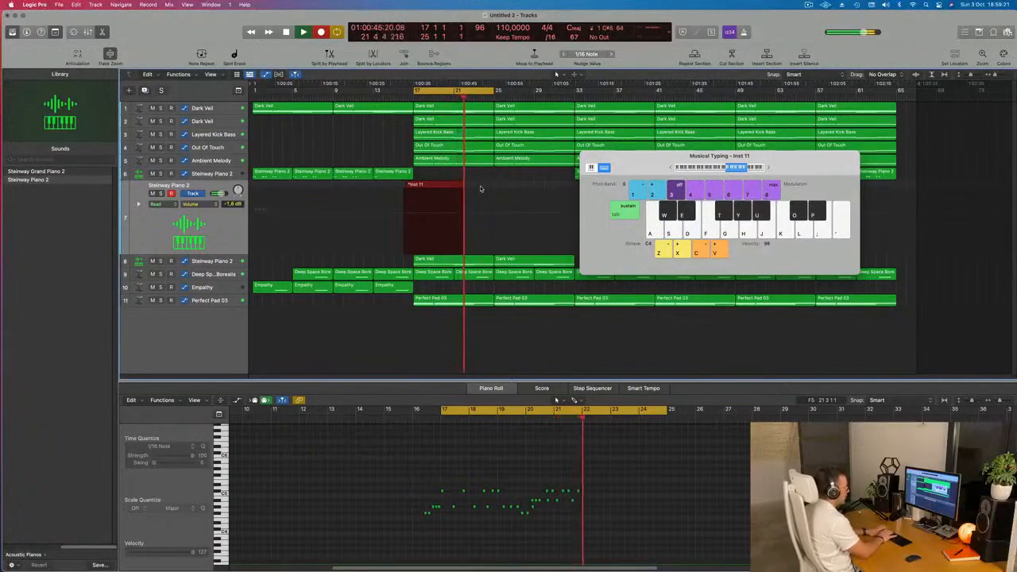
key("o")
key("u")
key("o")
key("o")
key("u")
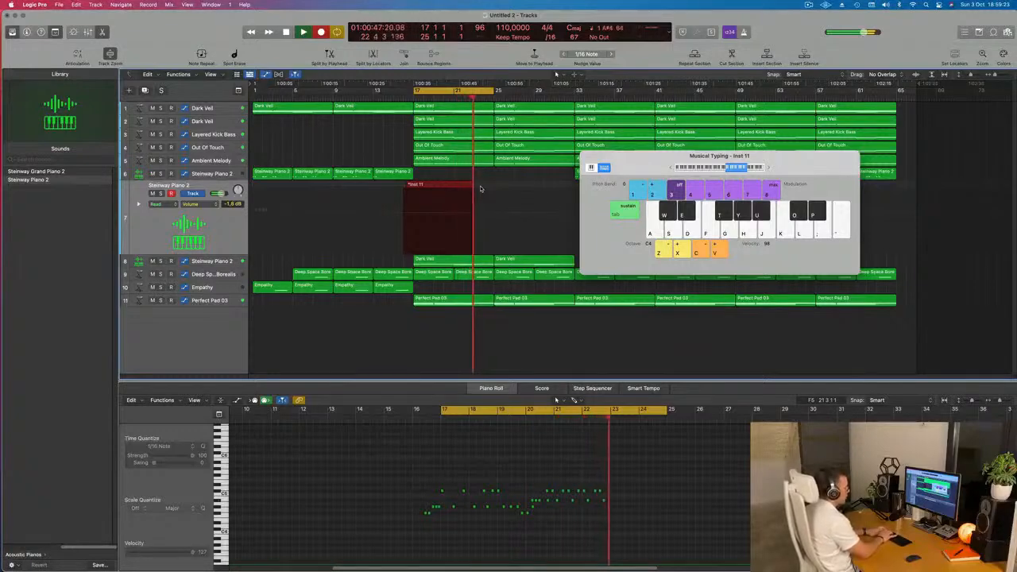
key("o")
key("o")
key("u")
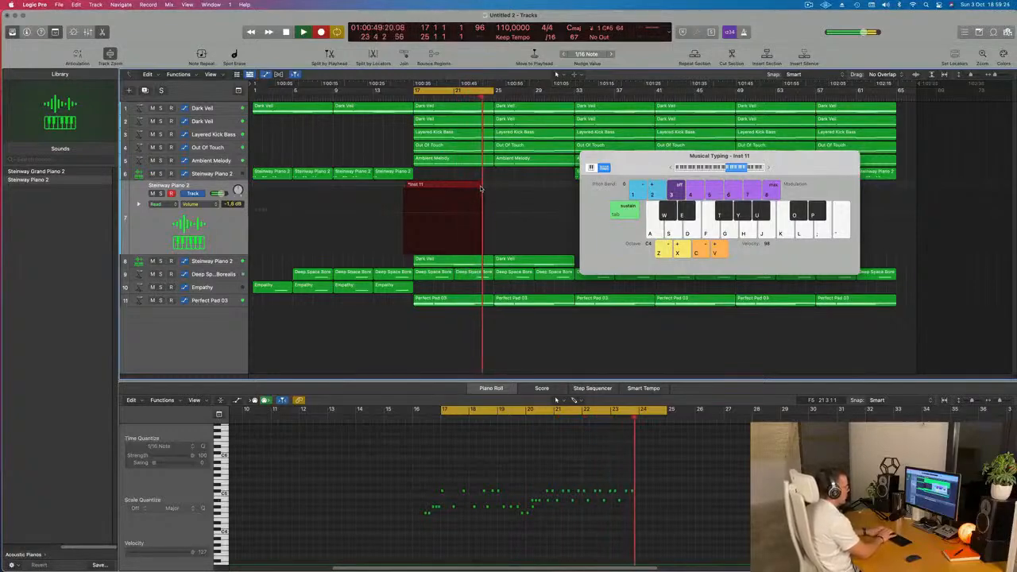
key("o")
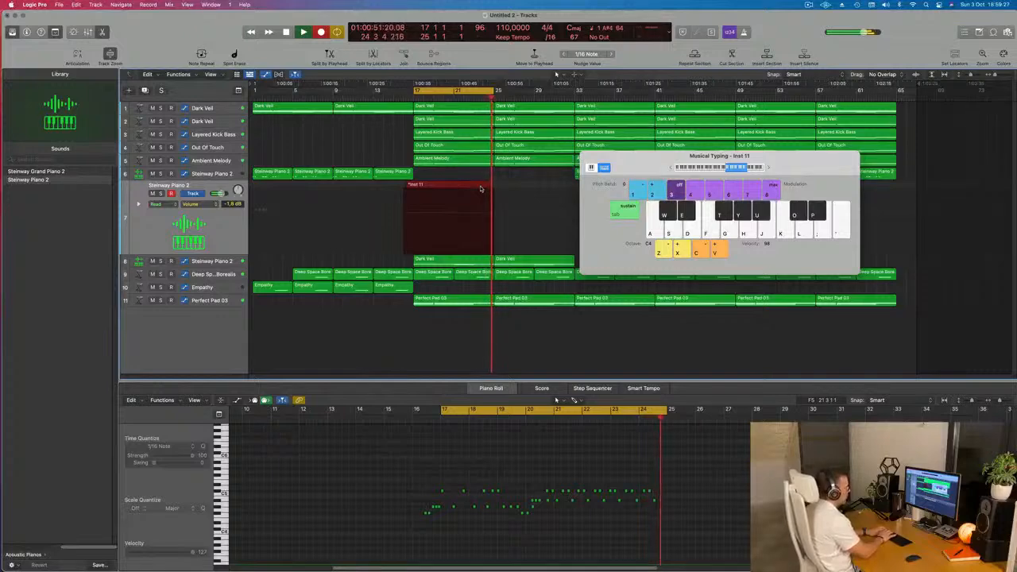
key("space")
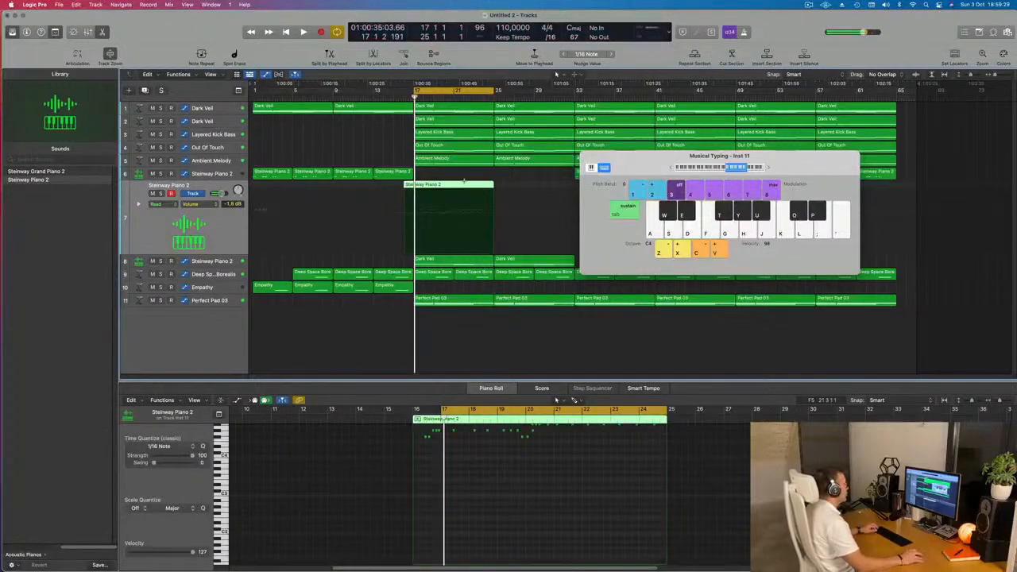
- Split the recorded piano region at bar 22, delete the first part and move the remainder to bar 17
double_click(463, 184)
left_click(442, 184)
key("BackSpace")
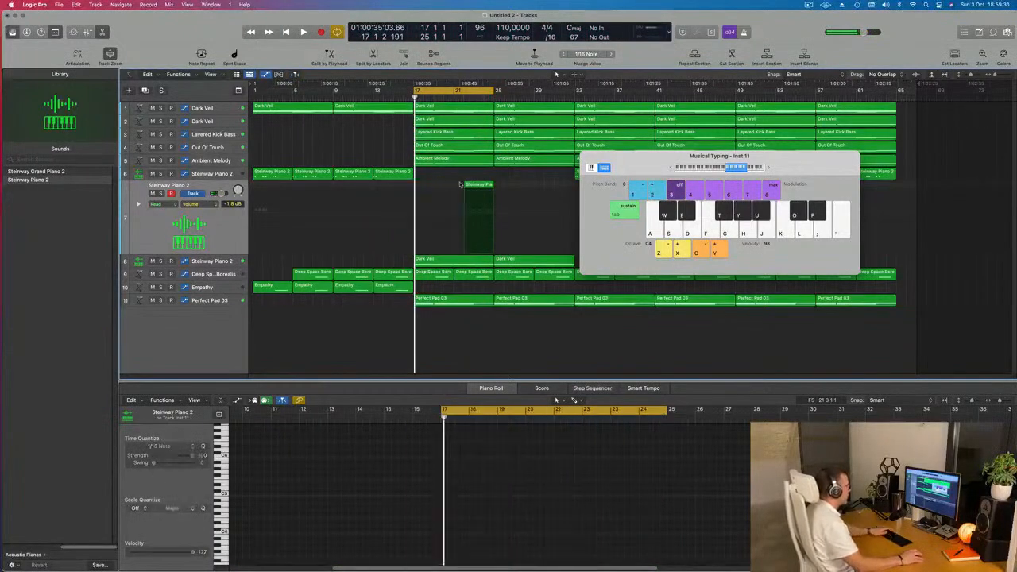
left_click(472, 186)
left_click_drag(472, 186, 422, 185)
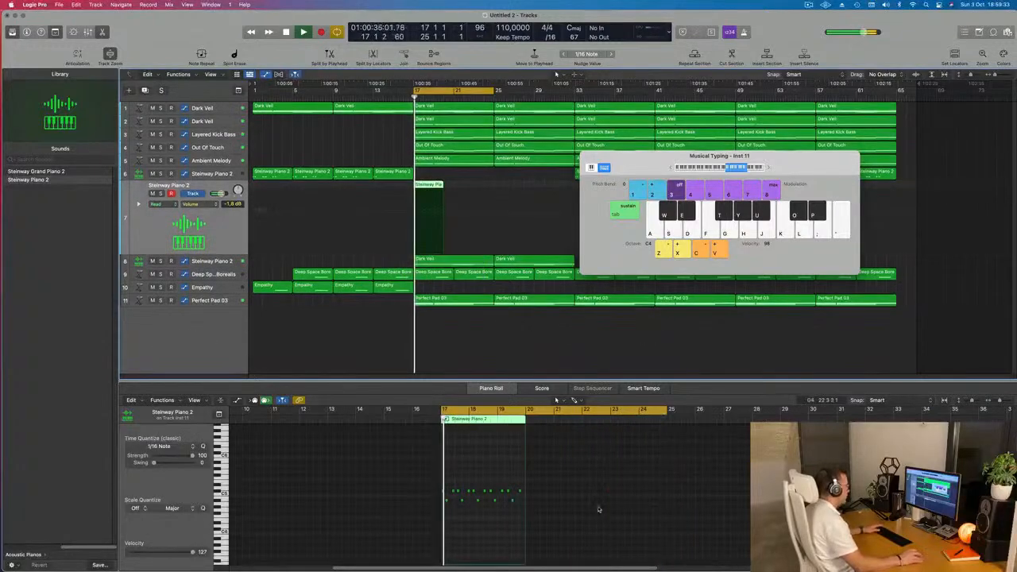
- Listen to the trimmed piano region, delete its first two notes and move the following five to start at bar 17
left_click(484, 528)
key("super+a")
key("space")
scroll(482, 526, "up", 5)
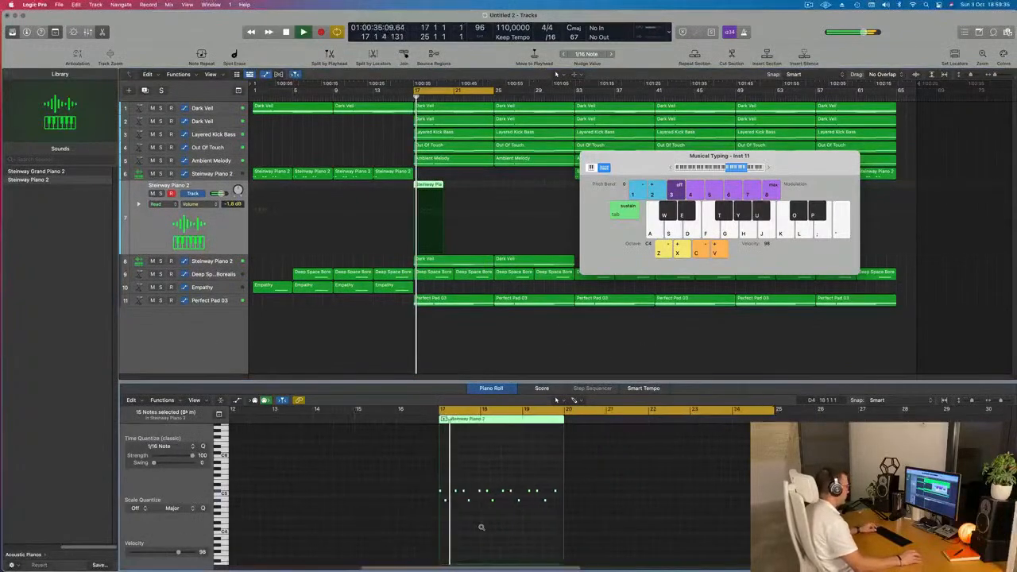
scroll(481, 526, "up", 6)
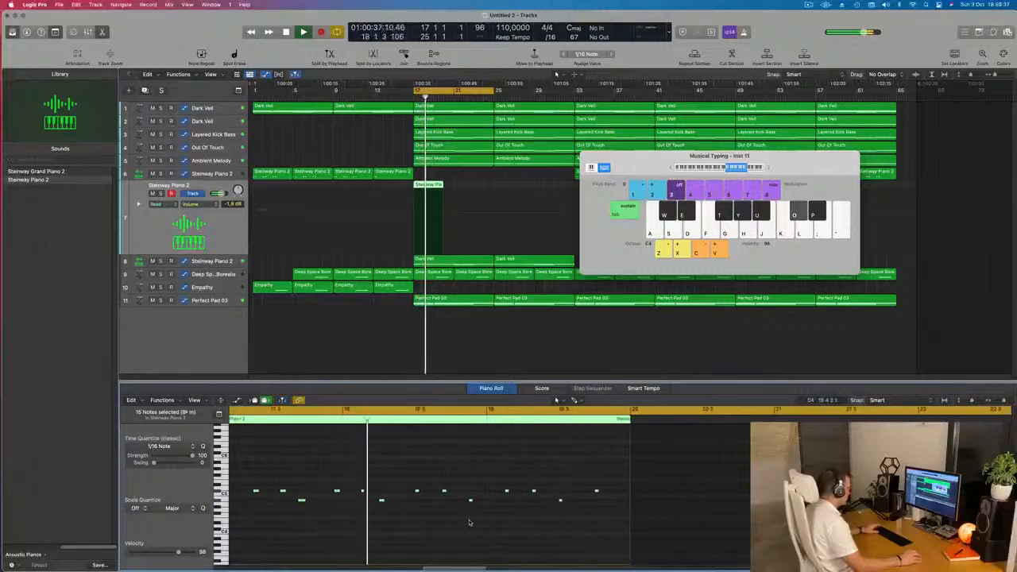
key("space")
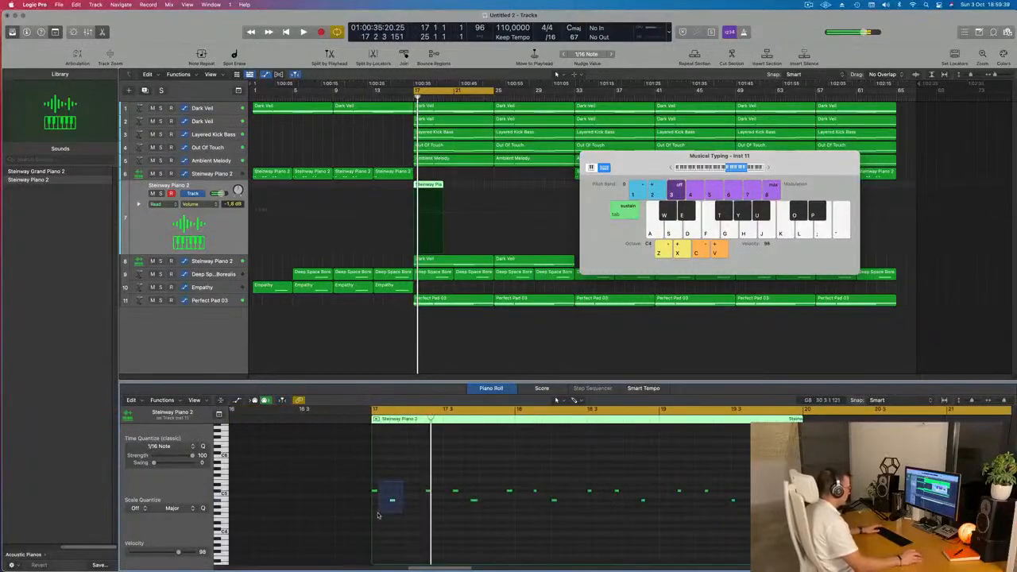
scroll(436, 492, "down", 2)
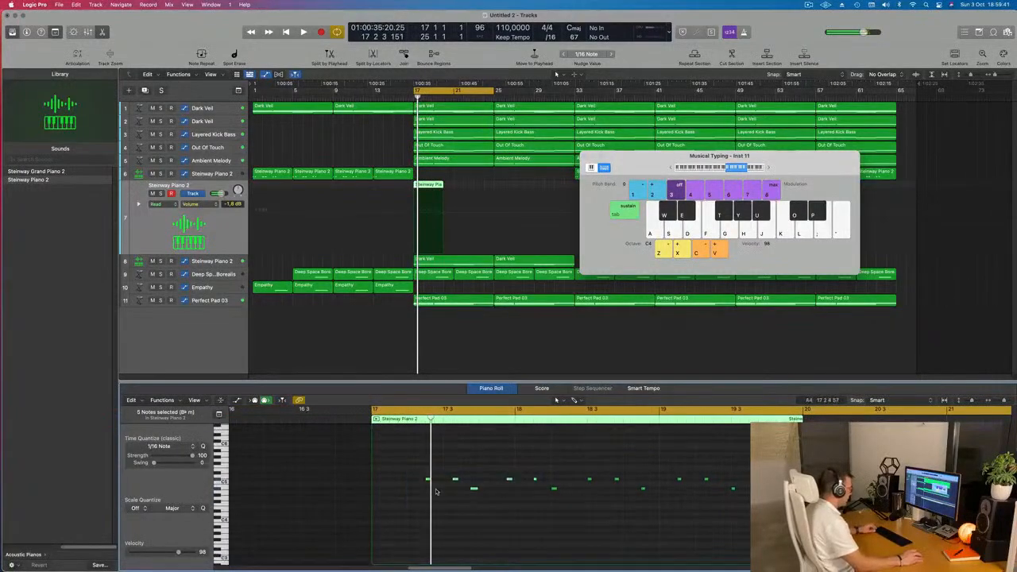
left_click_drag(407, 481, 372, 482)
scroll(406, 531, "up", 2)
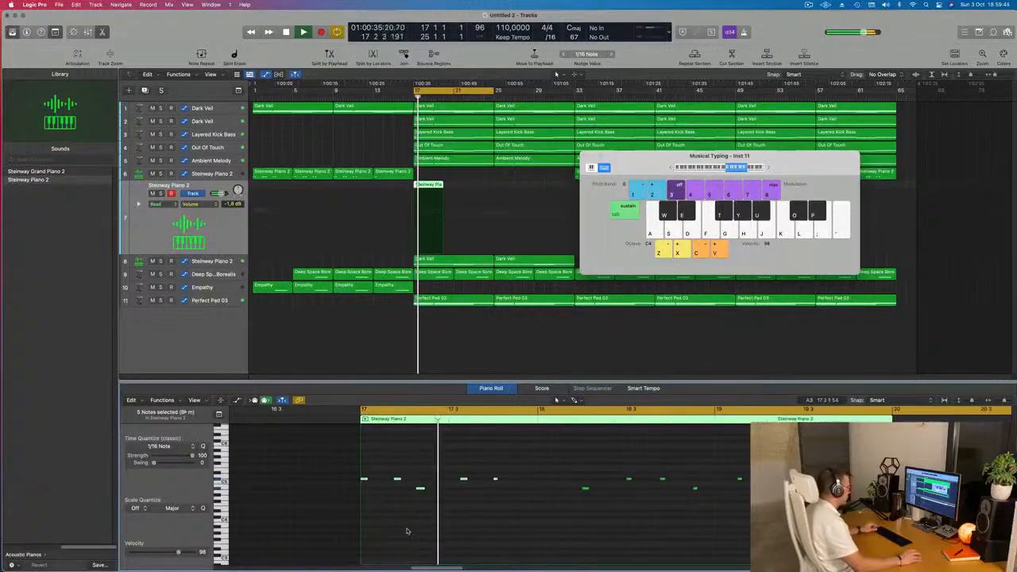
- Try earlier and later timings for the second and third notes in bar 17 during playback
left_click(397, 479)
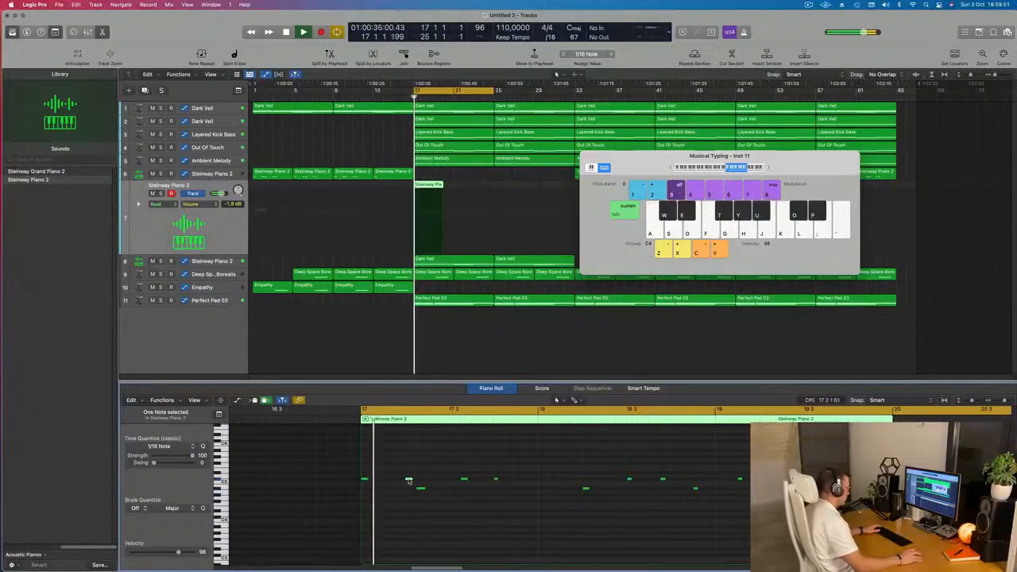
left_click_drag(402, 481, 431, 489)
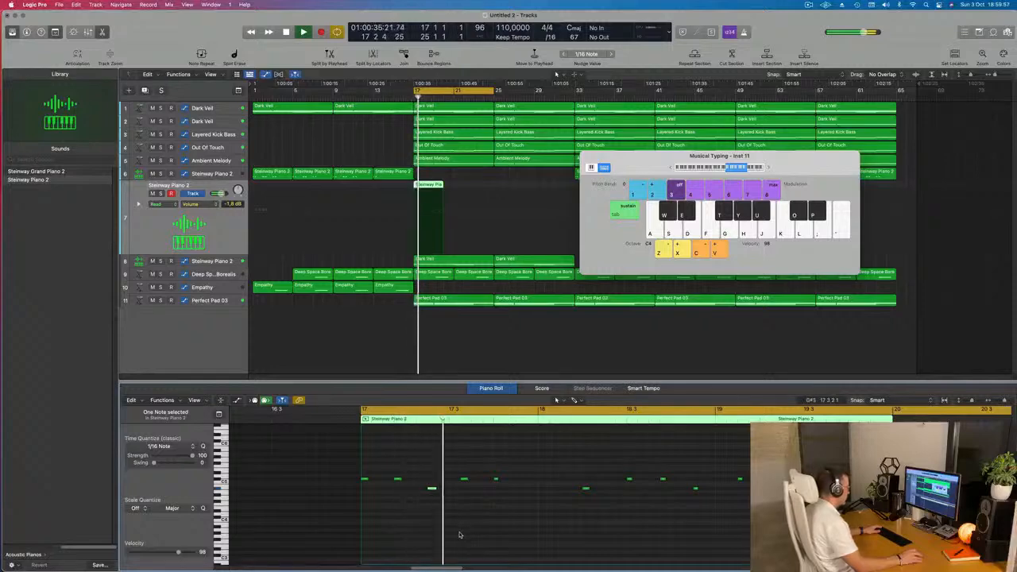
left_click_drag(431, 490, 387, 479)
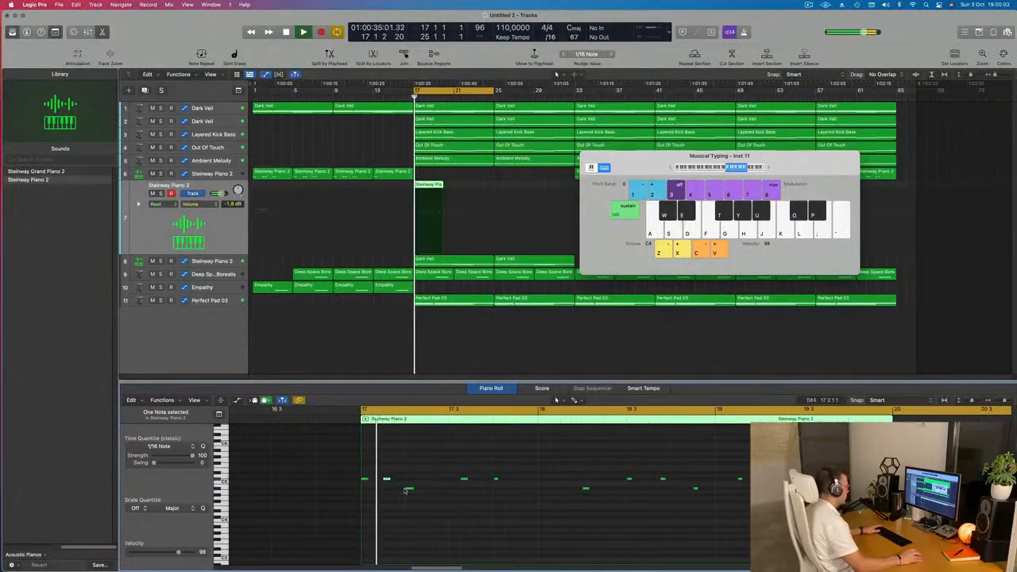
left_click_drag(387, 480, 420, 490)
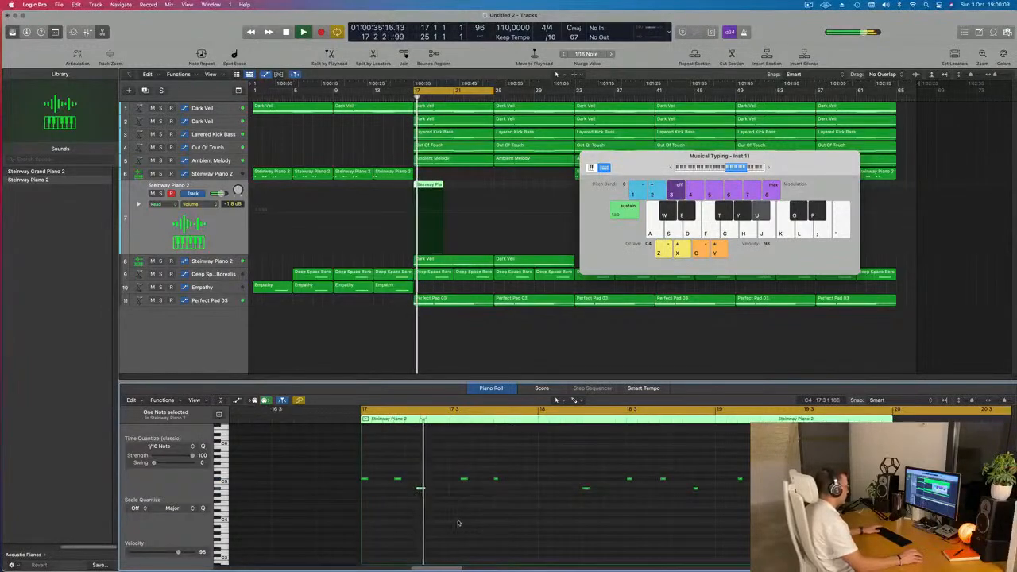
- Try shifting the first four notes a sixteenth later, listen to them and delete the whole piano region
left_click_drag(361, 474, 484, 503)
key("space")
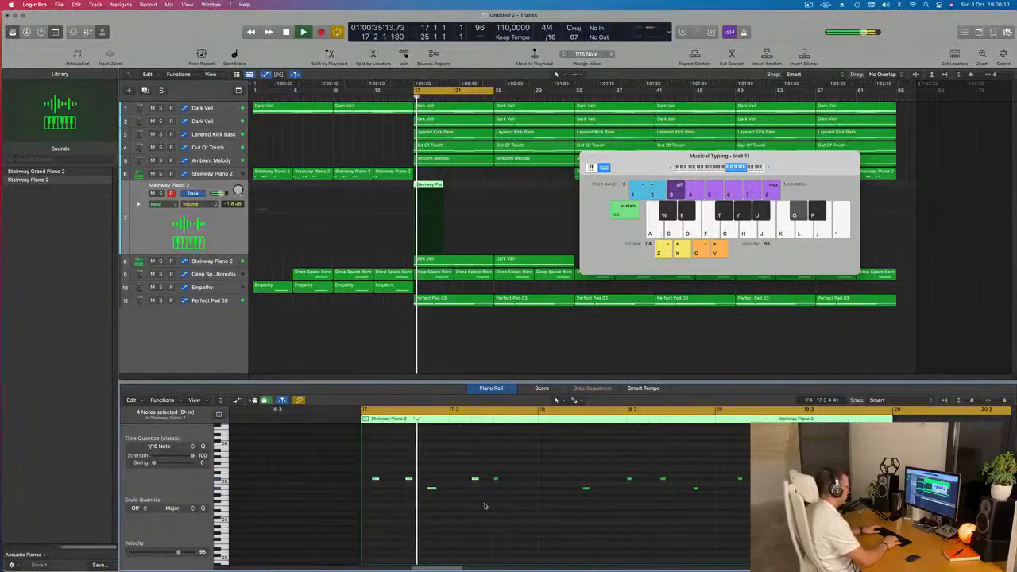
key("space")
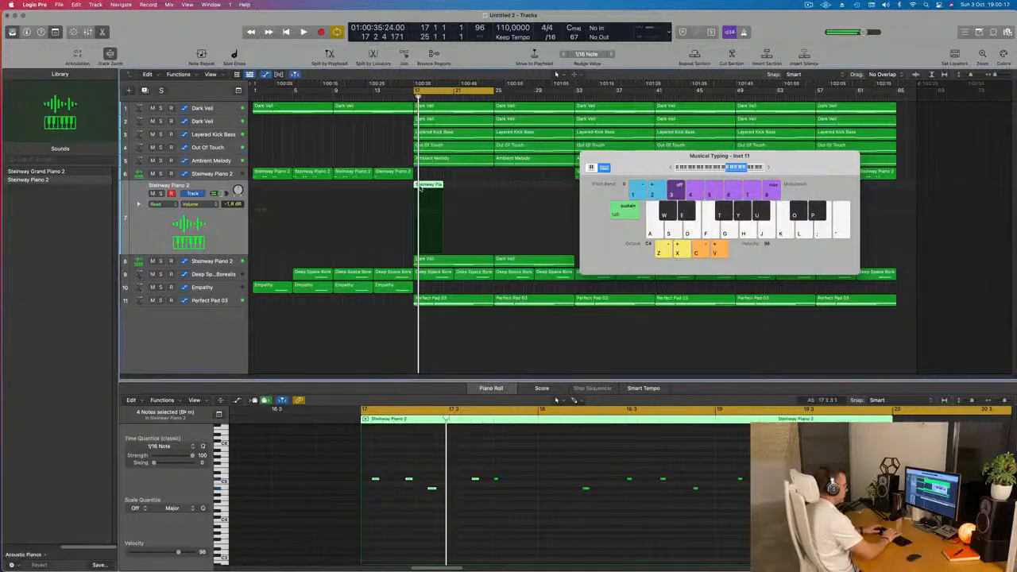
key("Delete")
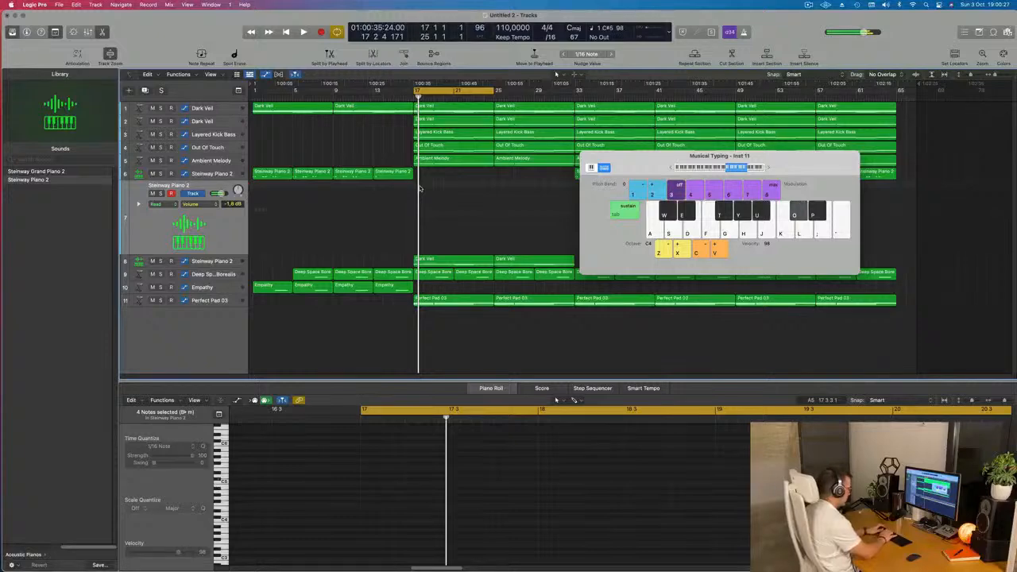
- Record a new piano melody over bars 17 to 25 on the Steinway Piano 2 track, using C#5 and A#4
key("r")
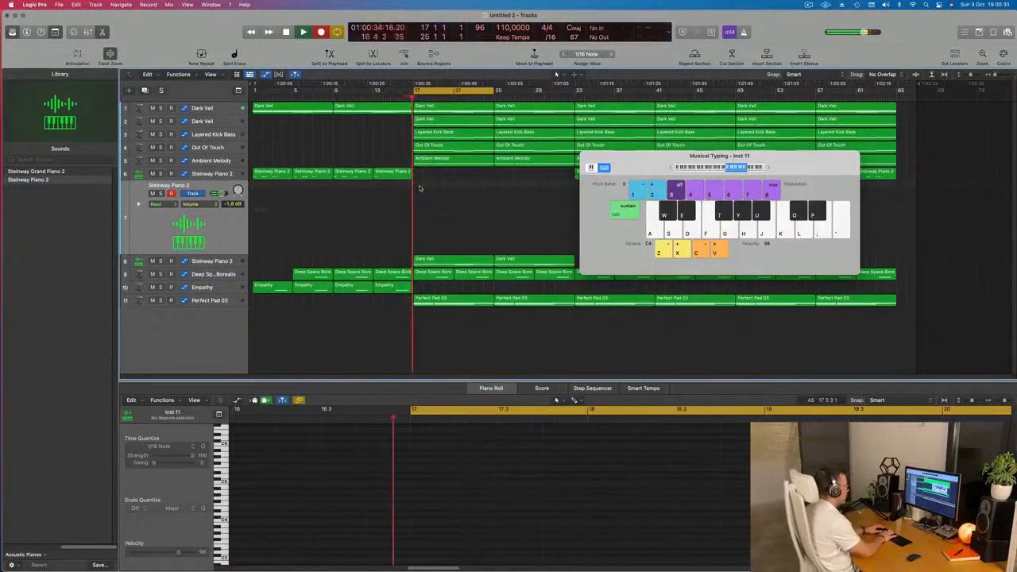
key("o")
key("o")
key("u")
key("o")
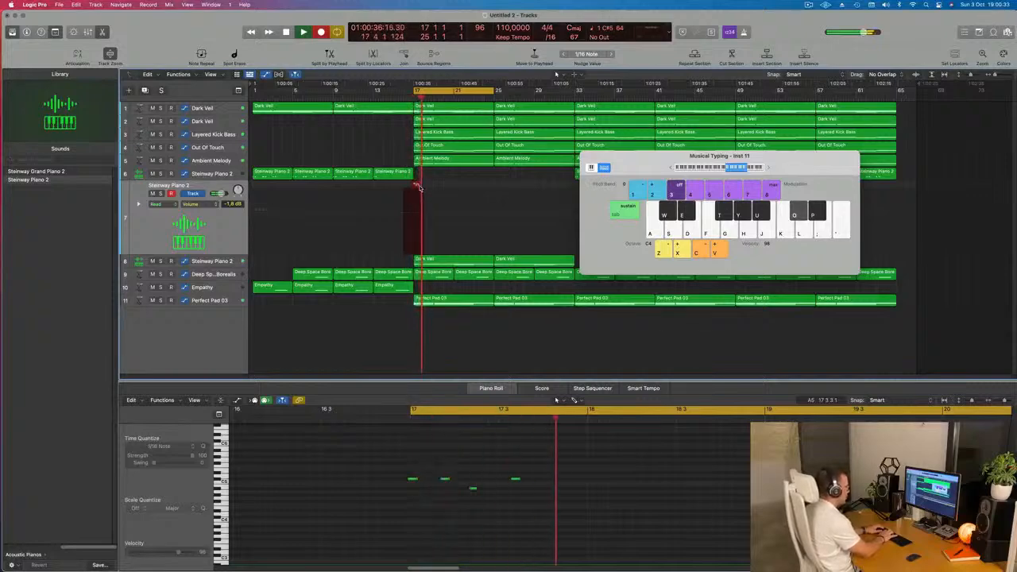
key("o")
key("u")
key("o")
key("o")
key("u")
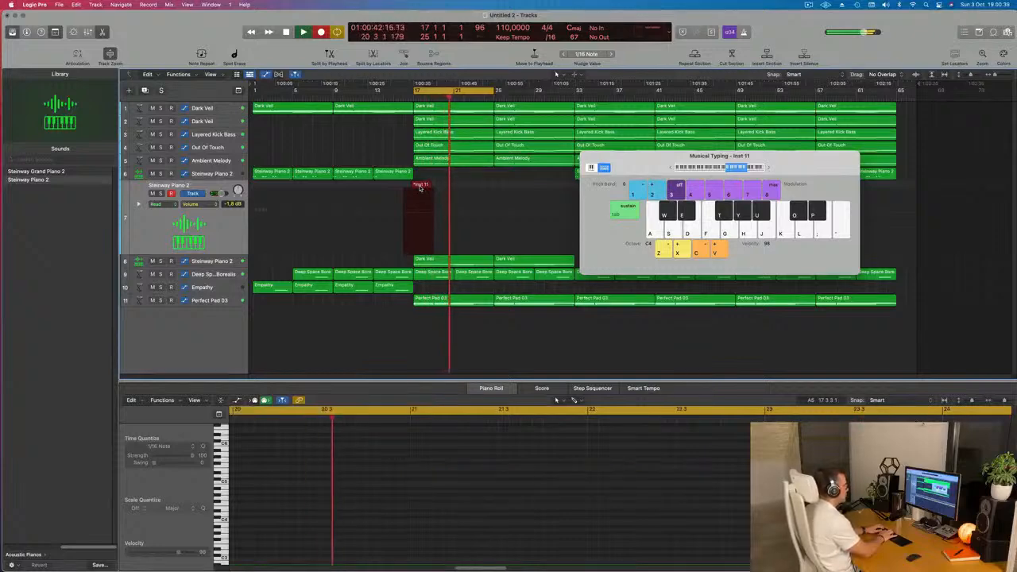
key("o")
key("o")
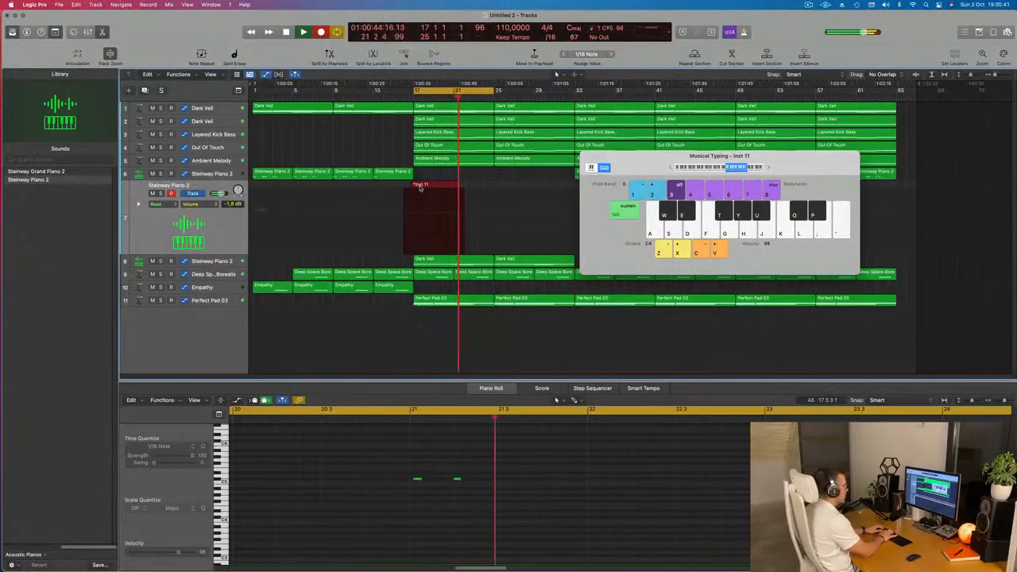
key("u")
key("o")
key("o")
key("u")
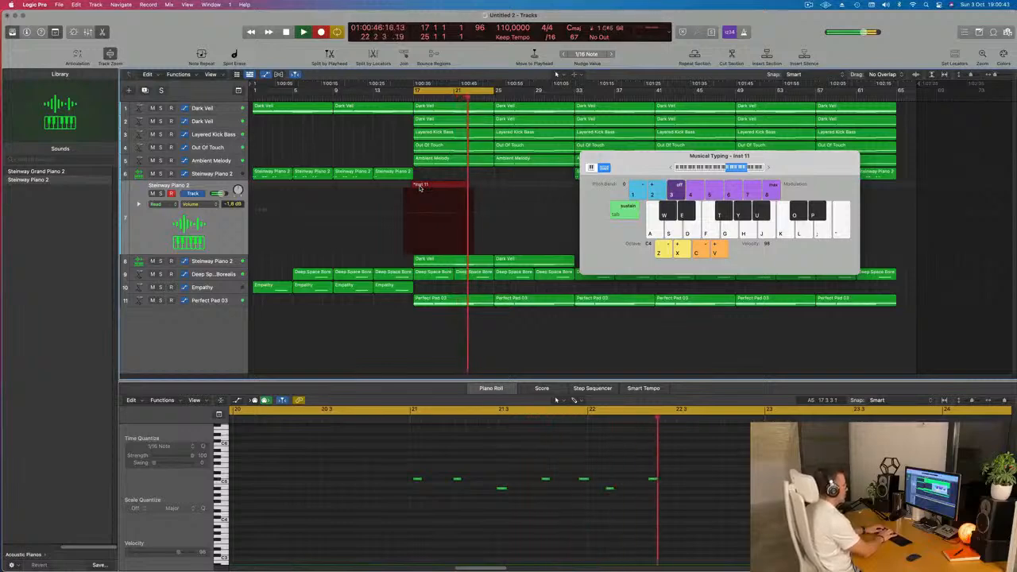
key("u")
key("o")
key("u")
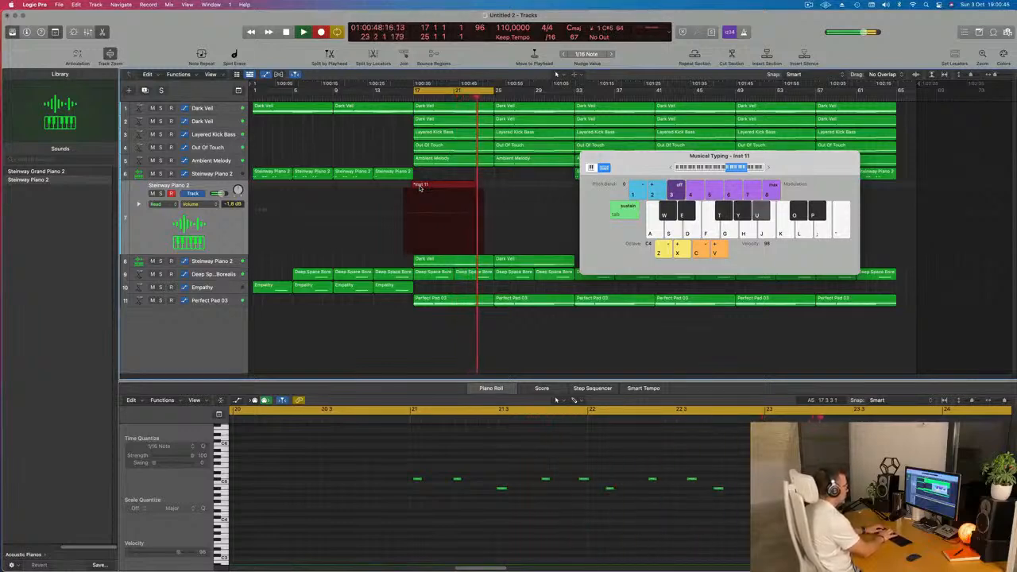
key("o")
key("o")
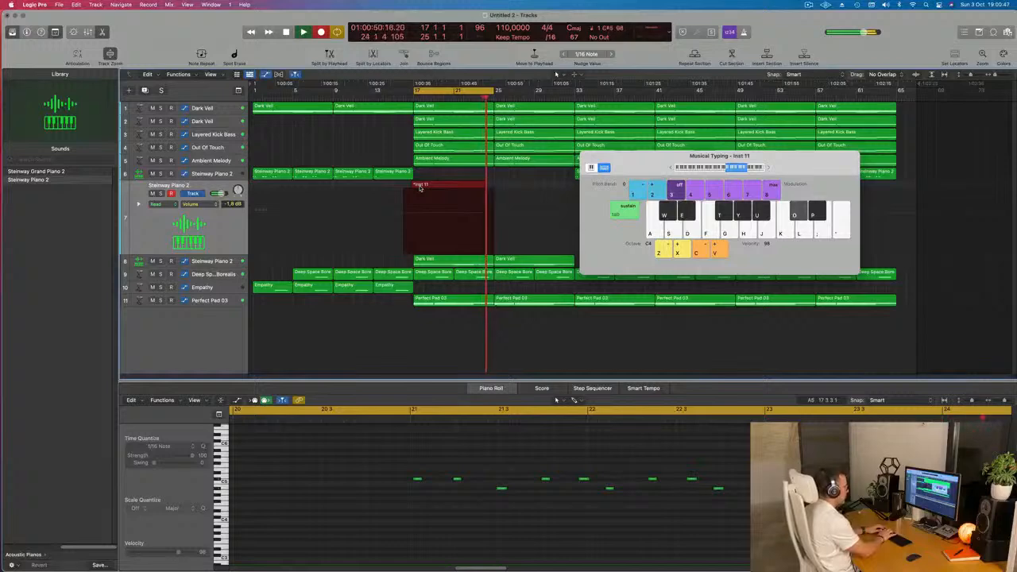
key("u")
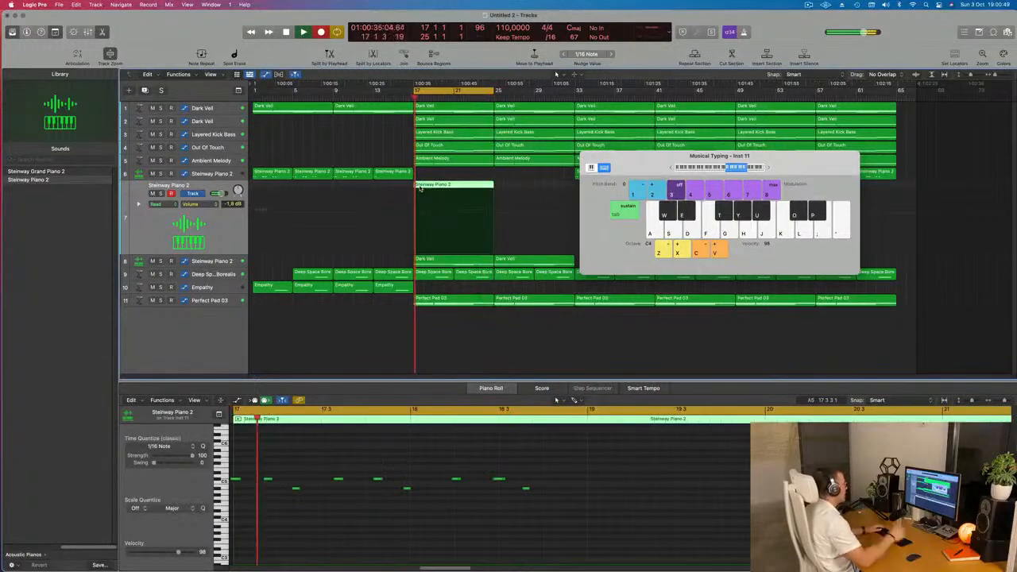
key("space")
- Play back the new piano region, split it at bar 21 and delete its first half
key("space")
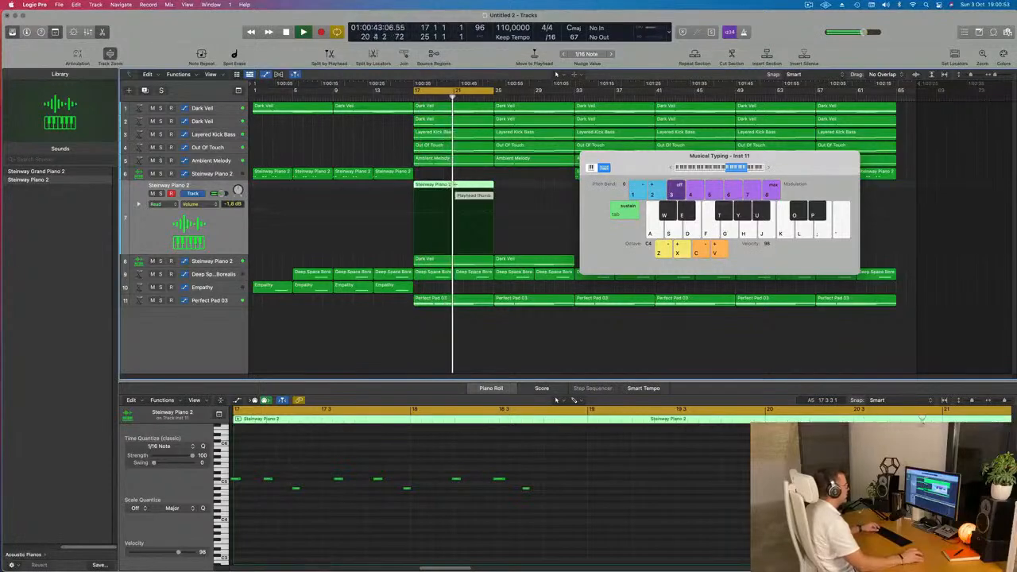
key("super+t")
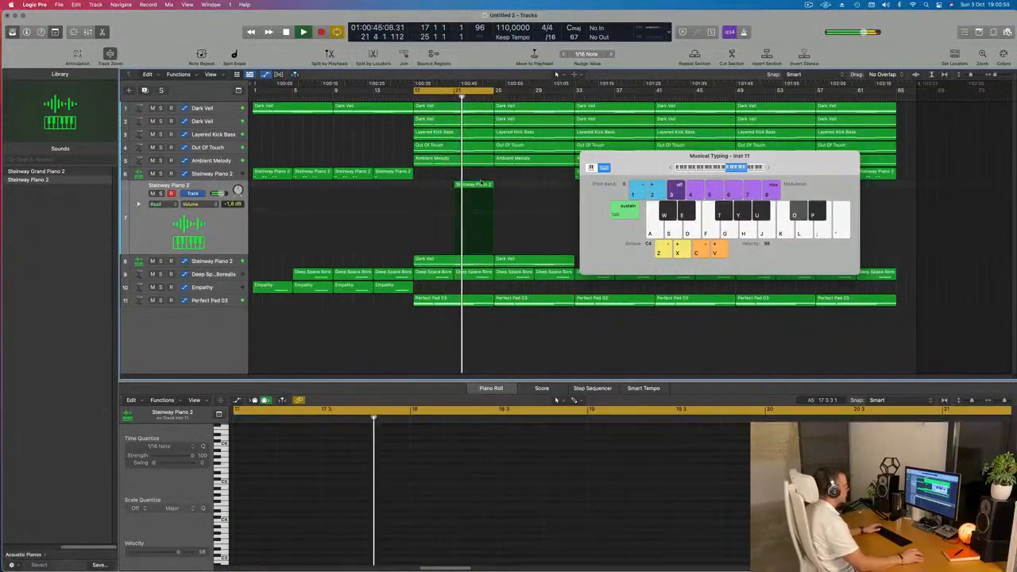
- Move the remaining piano region to start at bar 17 and quantize all its notes to 1/16
left_click_drag(444, 185, 439, 190)
key("super+a")
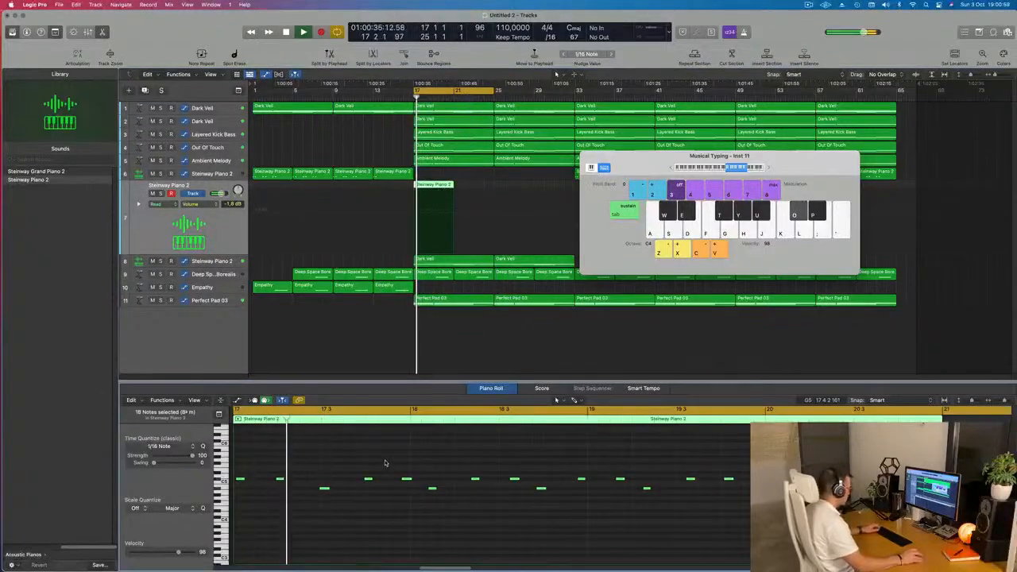
key("q")
key("Return")
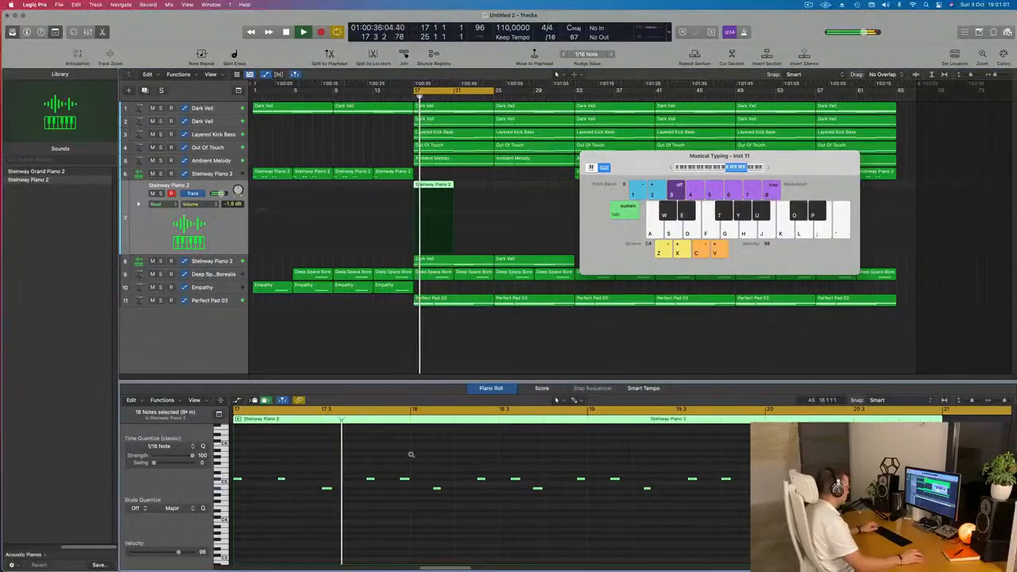
- Try the third note of bar 17 two sixteenths earlier, settle it one sixteenth earlier, and listen to the melody
scroll(410, 456, "down", 1)
key("Return")
left_click(328, 489)
key("space")
key("space")
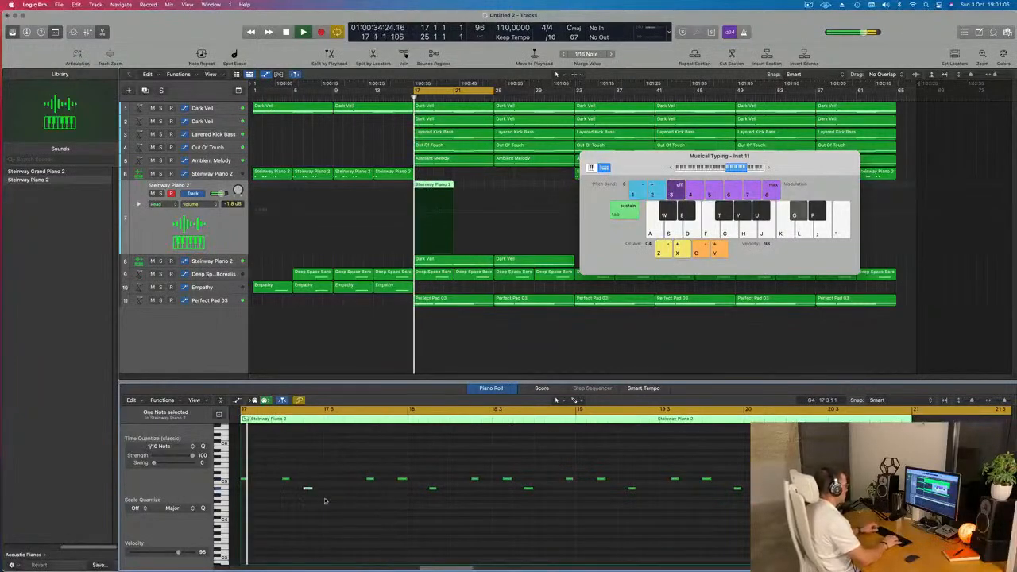
key("Return")
key("alt+Right")
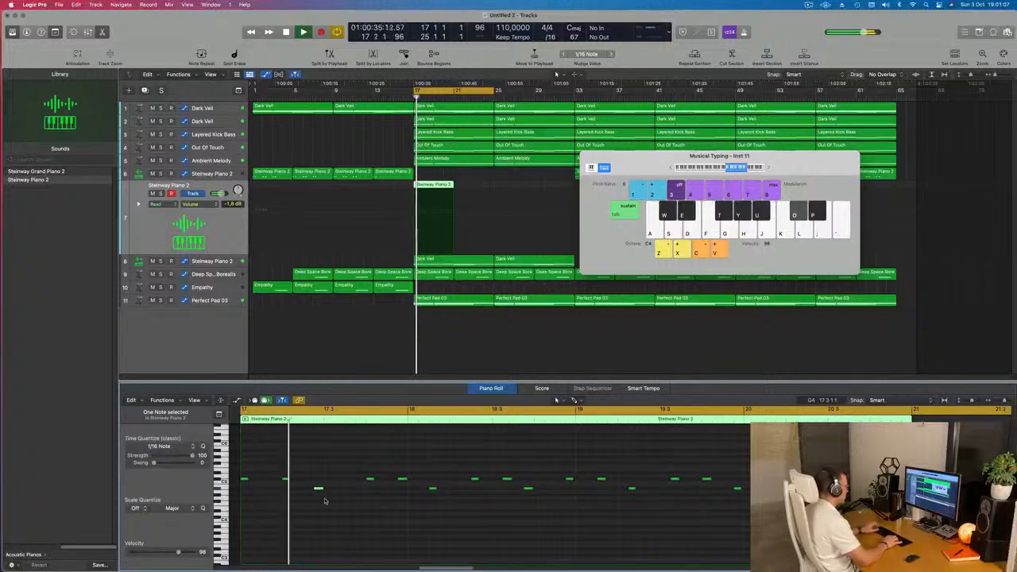
key("Return")
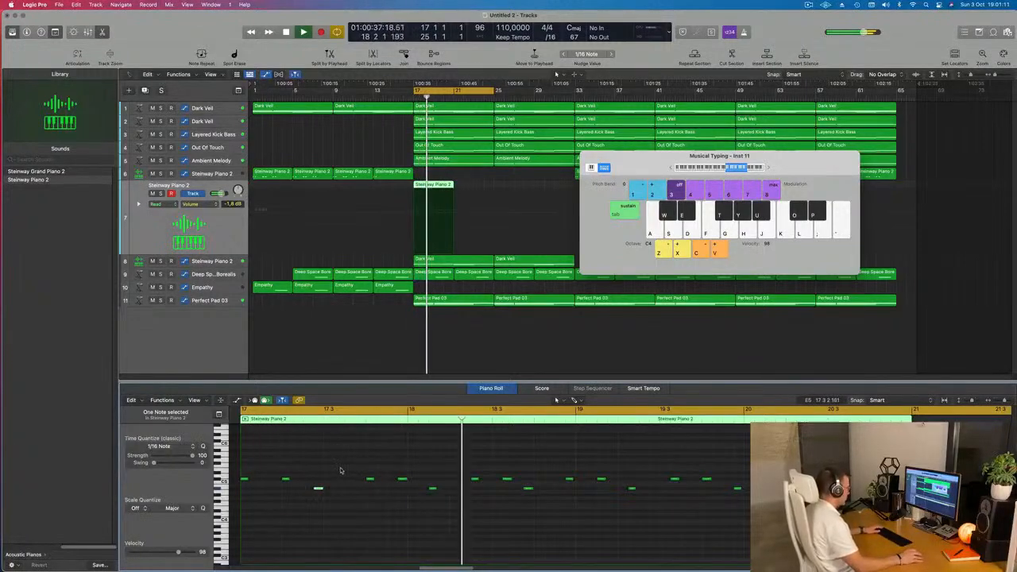
key("Return")
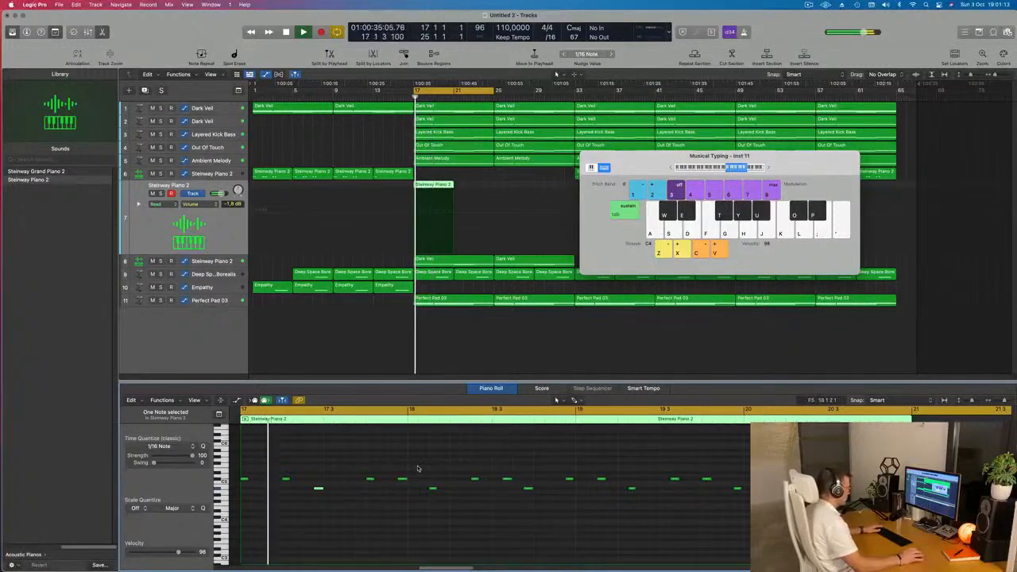
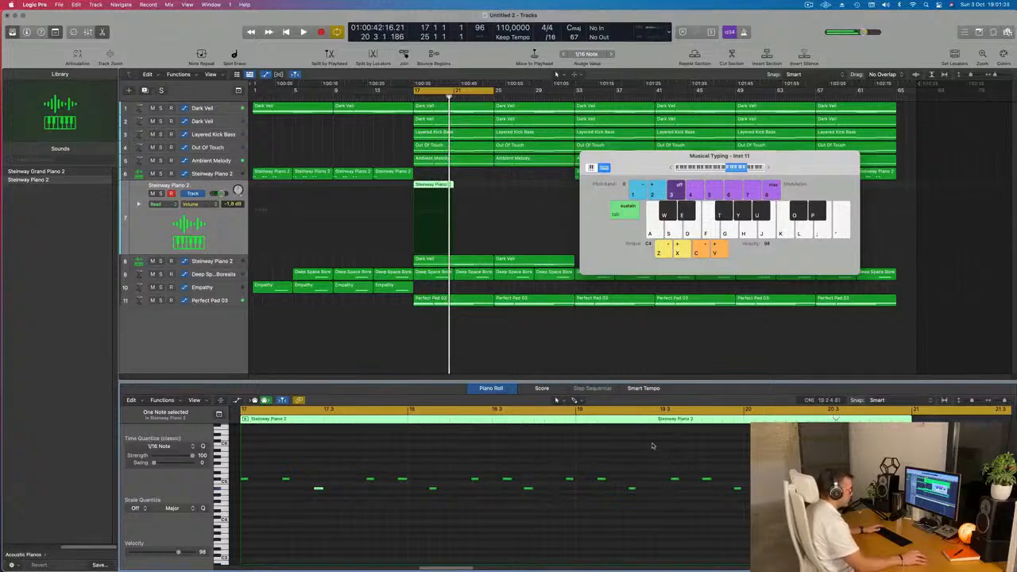
- Play the melody from bar 17 and move the Musical Typing window aside to uncover the arrangement
scroll(456, 215, "up", 6)
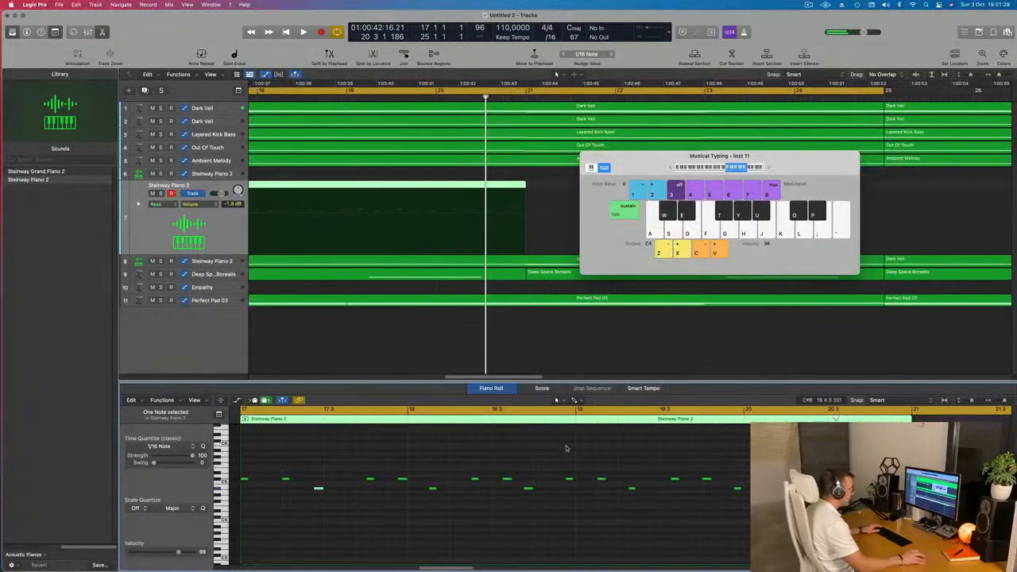
key("shift+space")
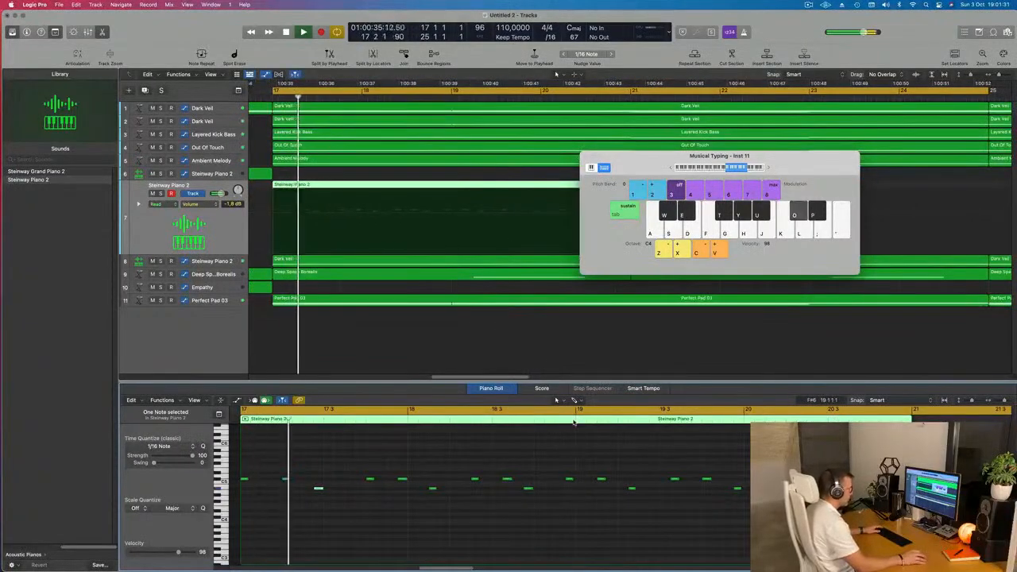
left_click_drag(666, 158, 1014, 164)
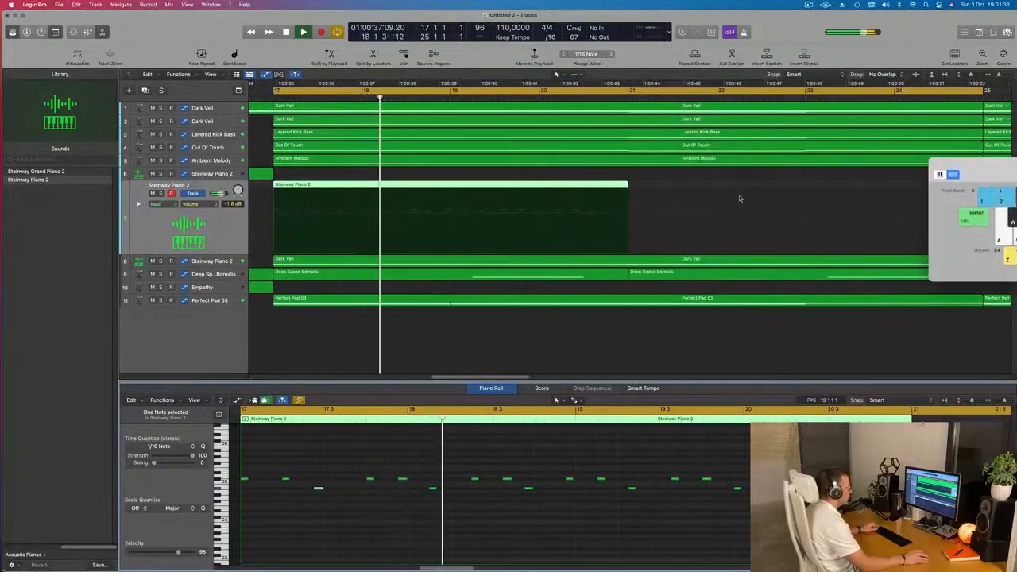
scroll(485, 246, "down", 3)
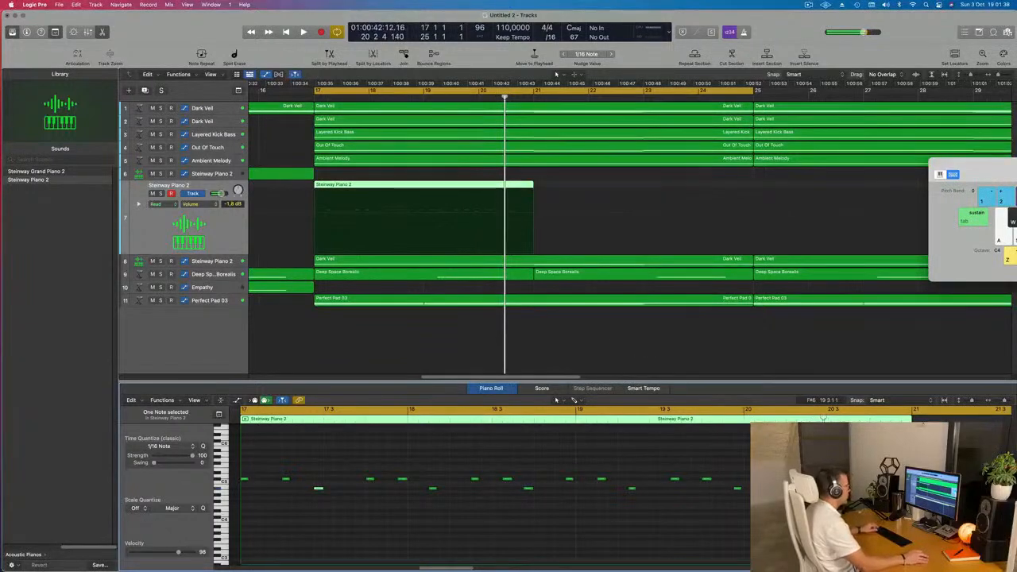
- Split the piano region at 19 3 and 20 3 and delete the last piece
scroll(515, 181, "up", 5)
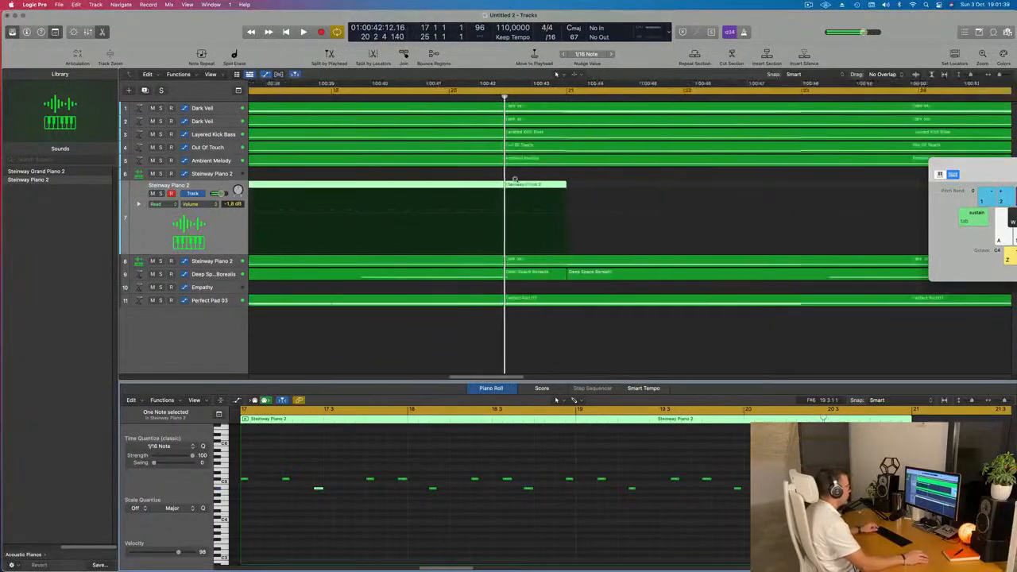
double_click(367, 184, "super")
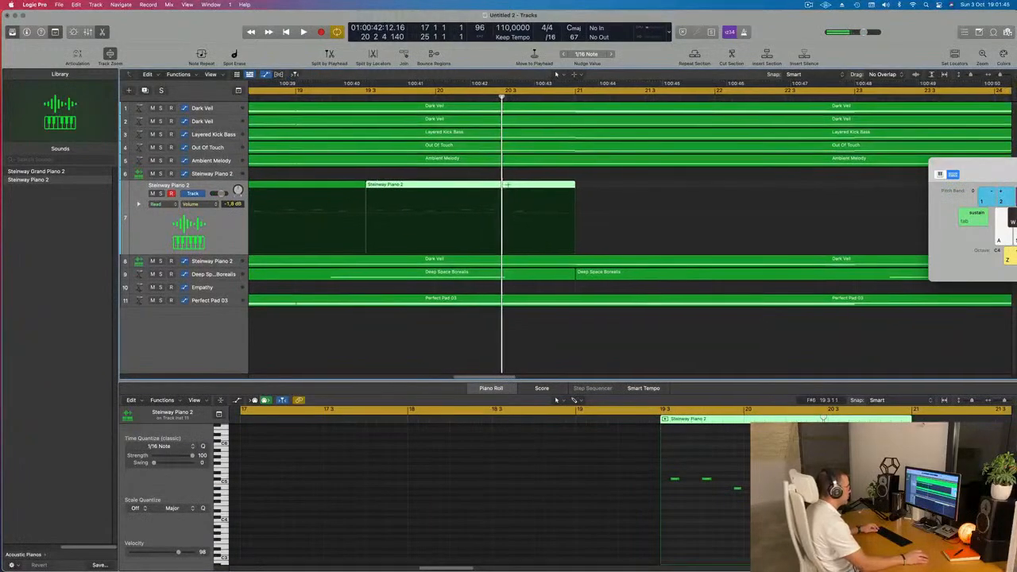
left_click(505, 189, "super")
double_click(506, 188, "super")
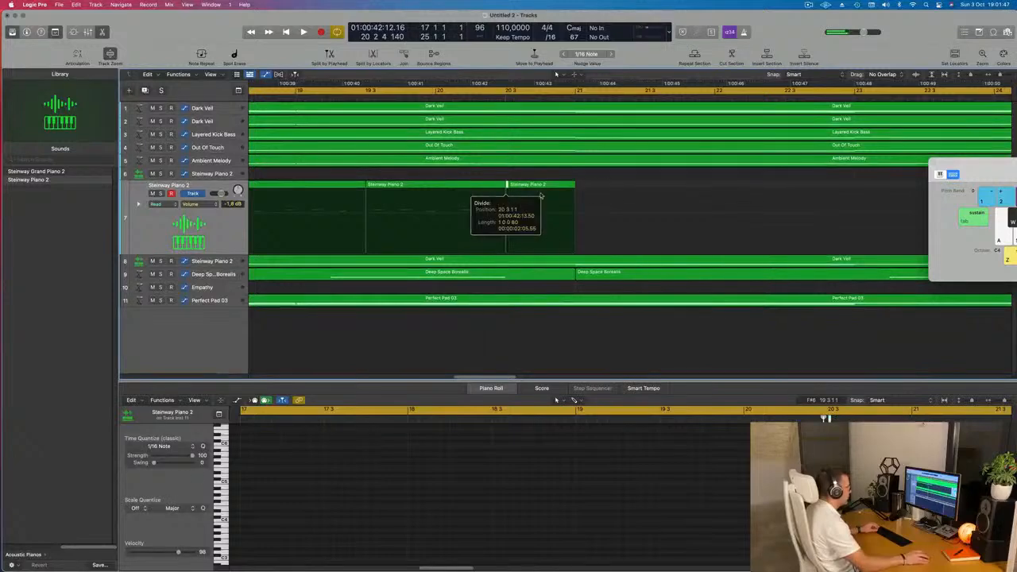
left_click_drag(611, 184, 543, 195)
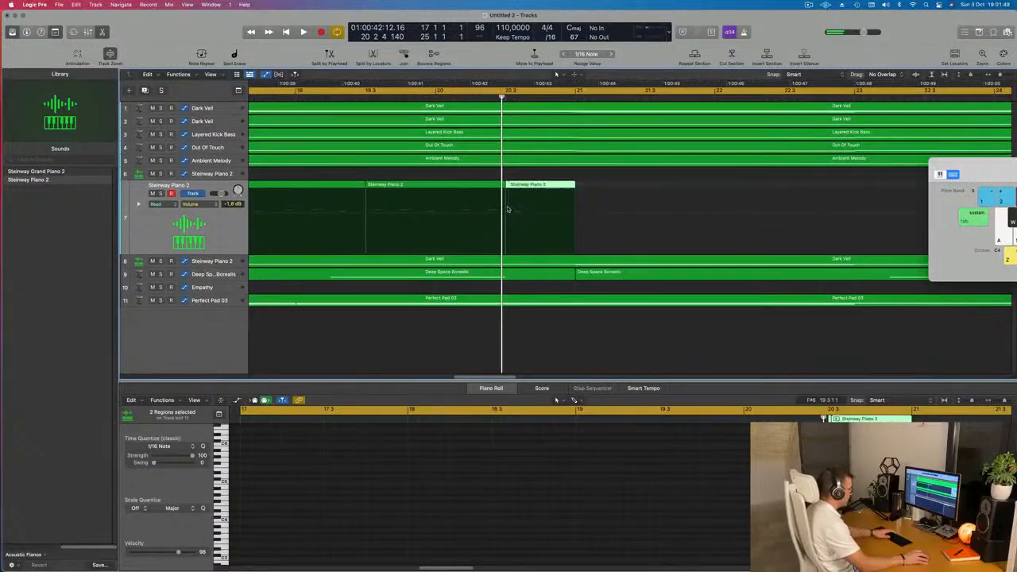
key("Delete")
key("super+Left")
key("super+Left")
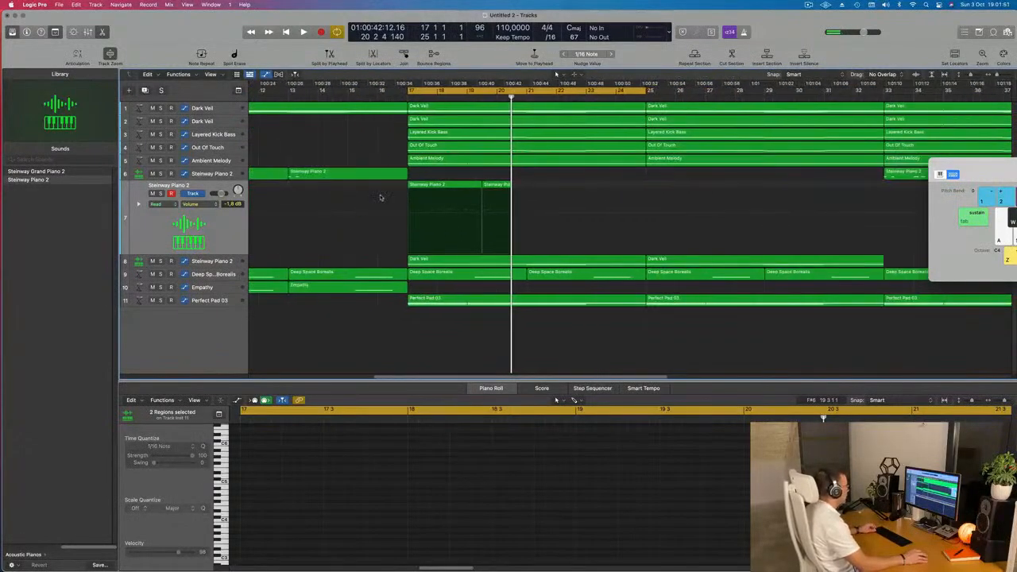
- Delete the first piece of the piano melody, move the remaining one-bar piece to bar 17 and play it
left_click(427, 187)
left_click_drag(427, 187, 429, 188)
key("space")
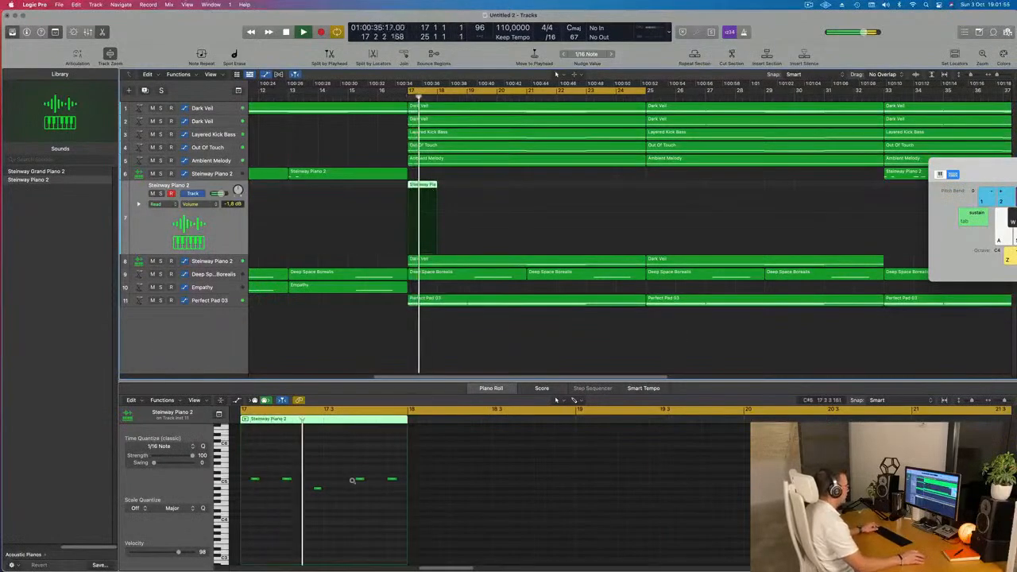
scroll(305, 521, "down", 6)
key("space")
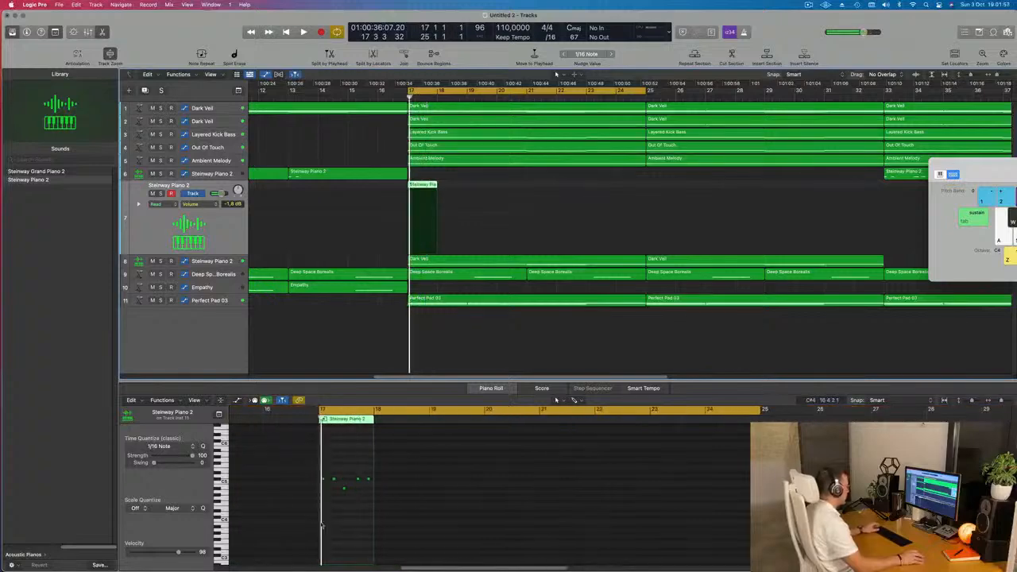
scroll(335, 522, "up", 3)
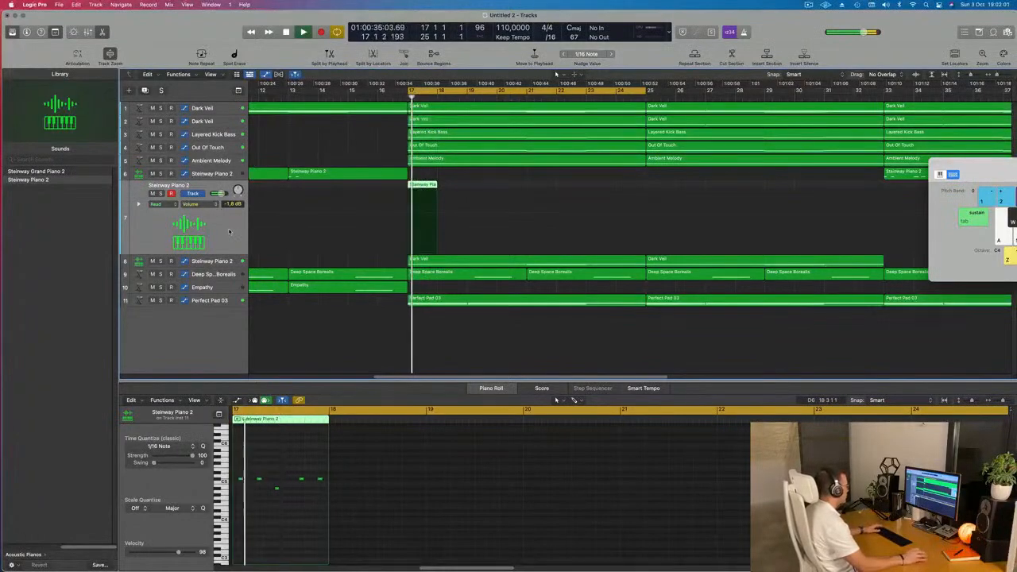
key("space")
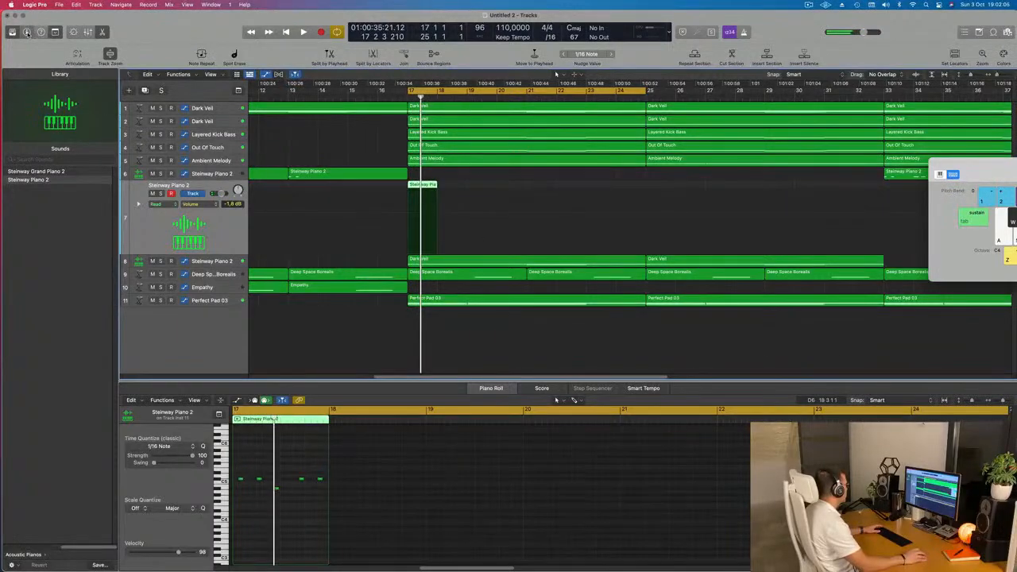
- Show the piano track's channel strip and lower its volume to -5.0 dB during playback
left_click(26, 32)
key("space")
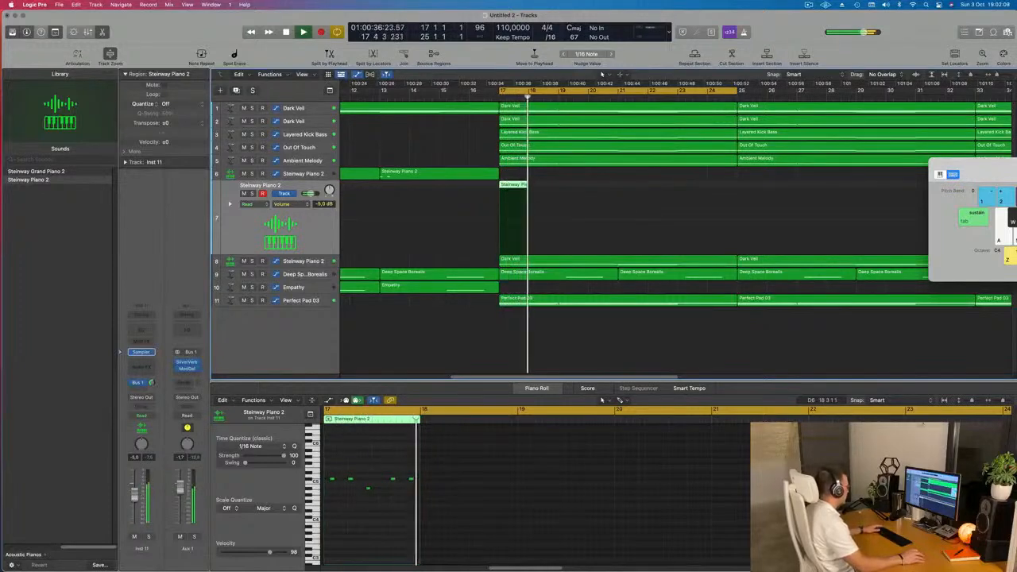
key("space")
key("space")
- Try shifting all five notes of the one-bar piano region a sixteenth later and earlier, and listen to each timing
scroll(360, 507, "up", 3)
scroll(361, 507, "up", 3)
key("space")
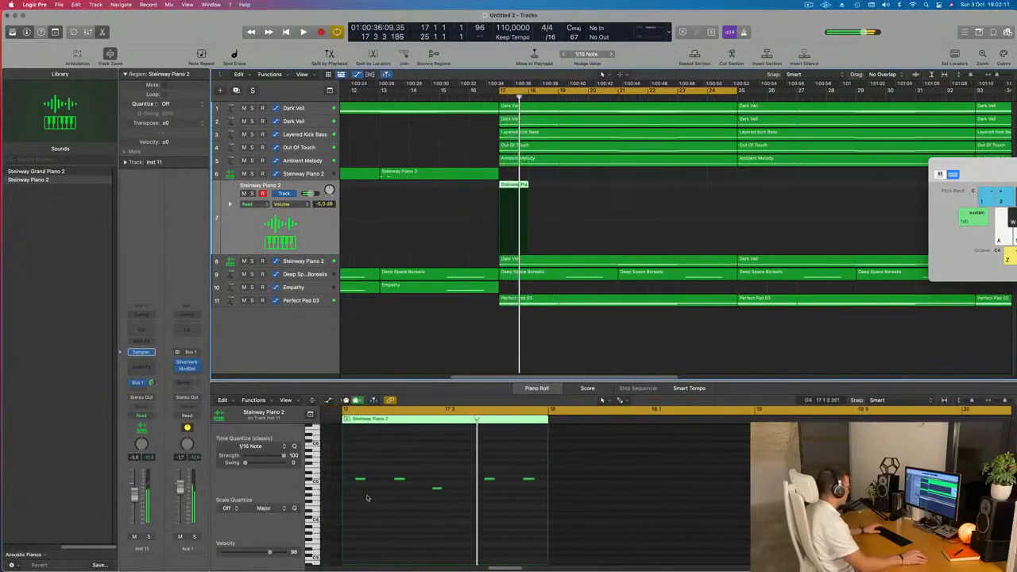
left_click_drag(378, 465, 550, 520)
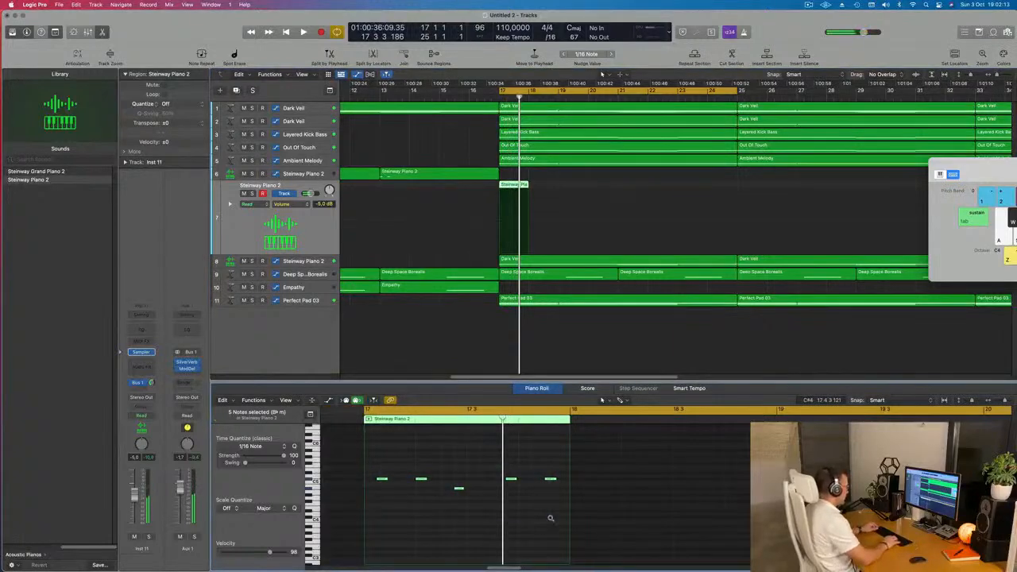
key("space")
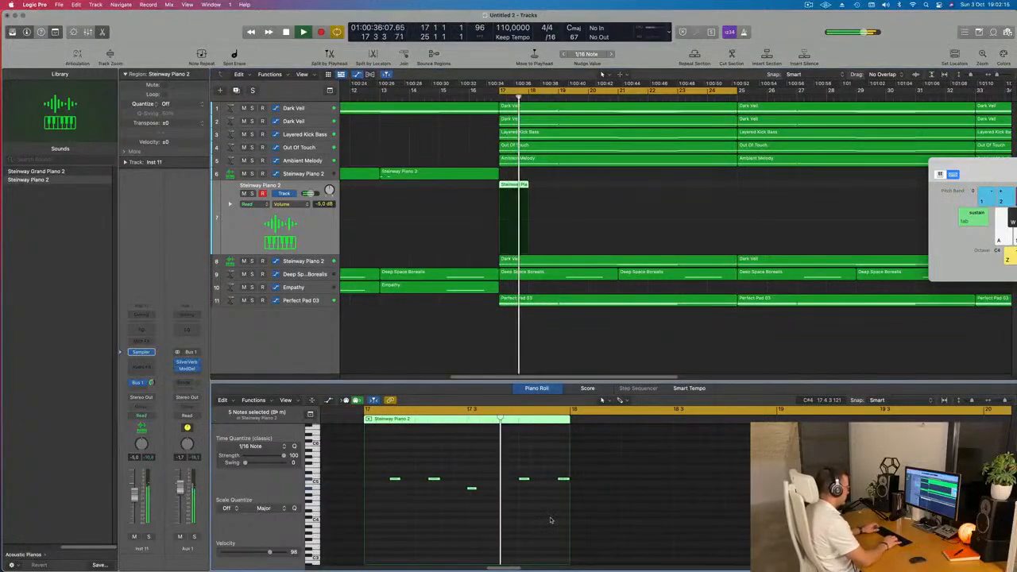
key("alt+Left")
key("alt+Left")
key("space")
key("space")
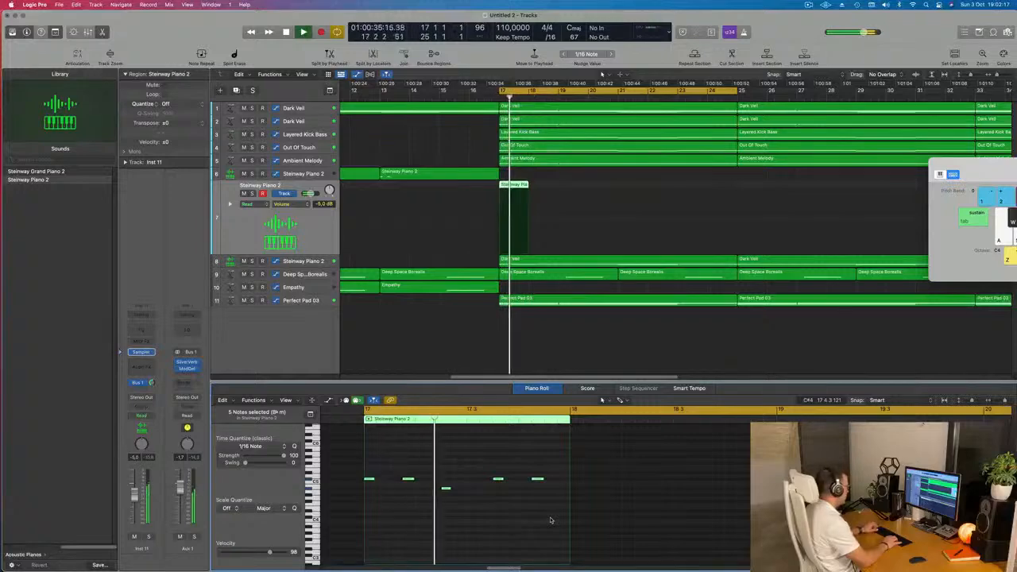
key("alt+Right")
key("space")
key("space")
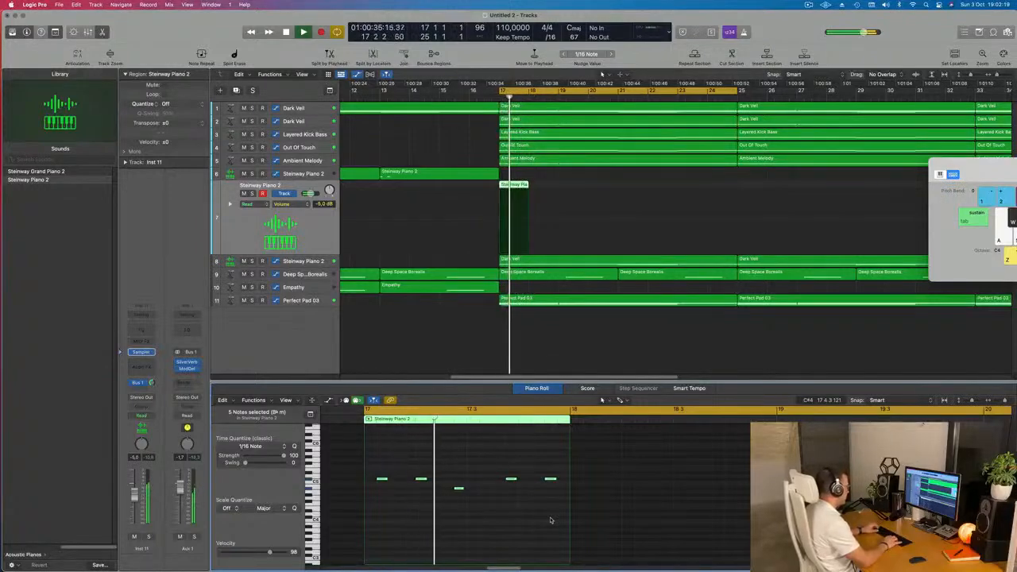
key("space")
key("space")
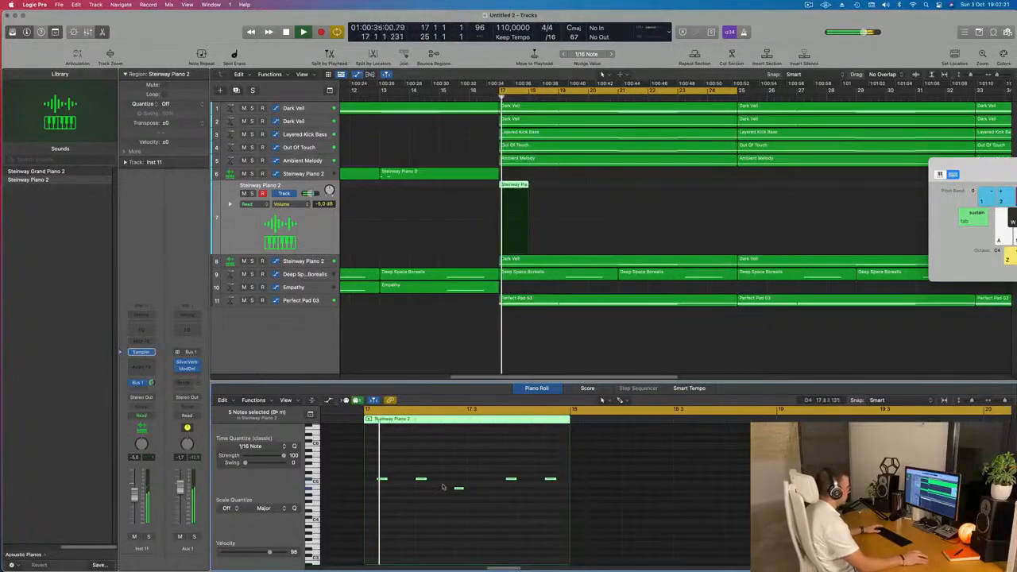
key("space")
key("space")
- Try the first note of bar 17 a sixteenth later, listen, and return it to its previous position
left_click(381, 478)
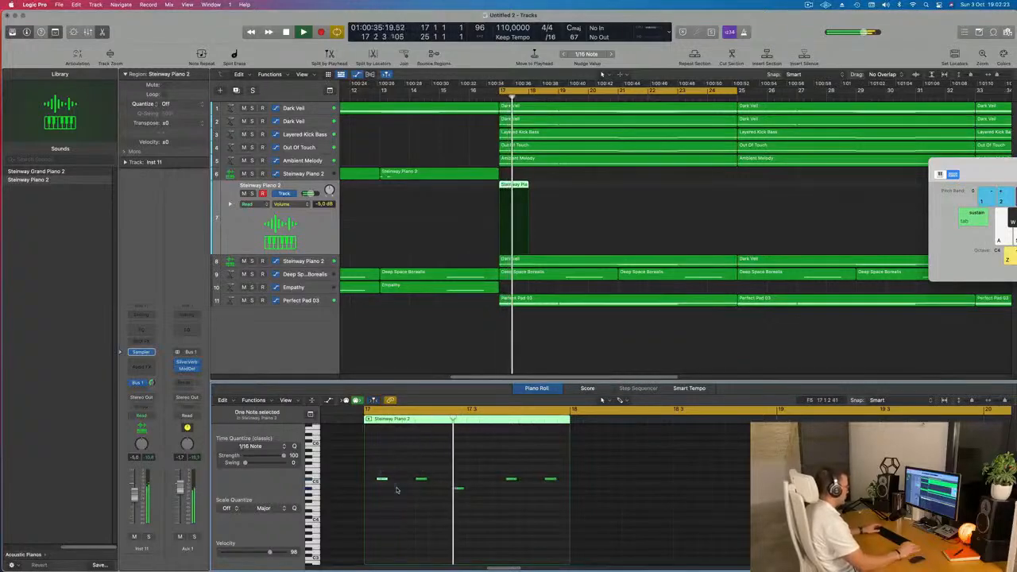
key("space")
key("space")
key("alt+Right")
key("space")
key("space")
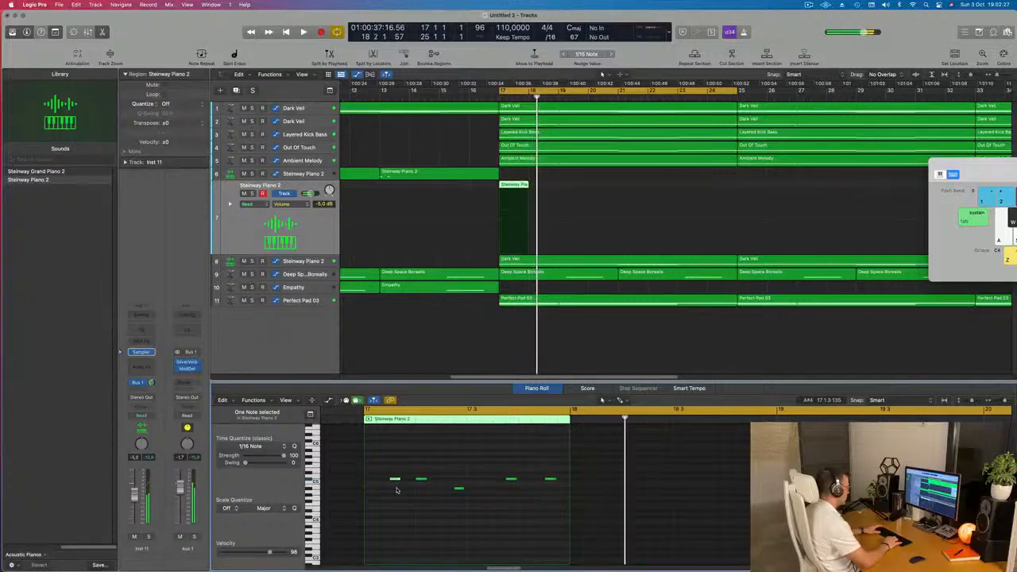
key("space")
key("space")
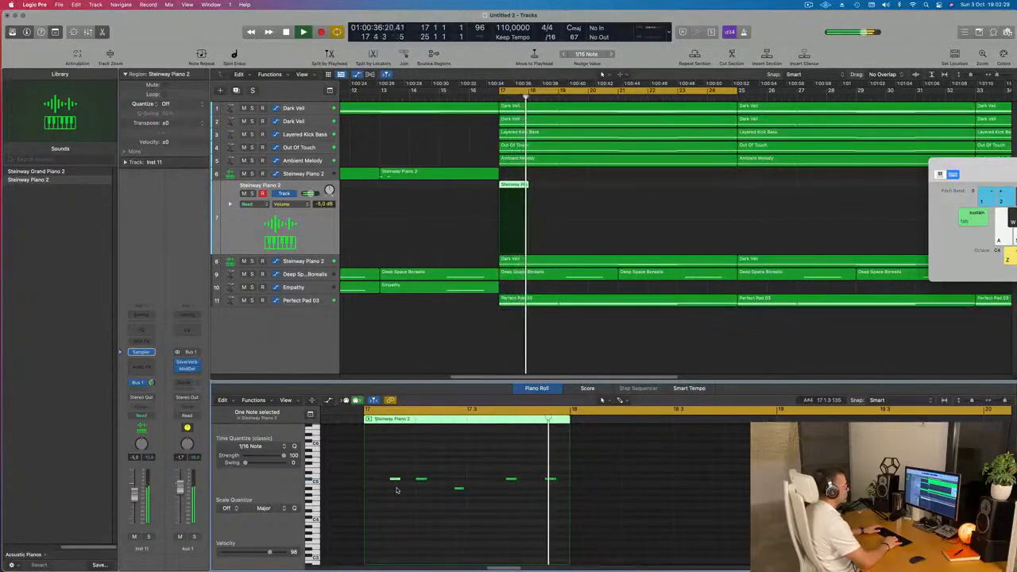
key("alt+Left")
key("space")
key("space")
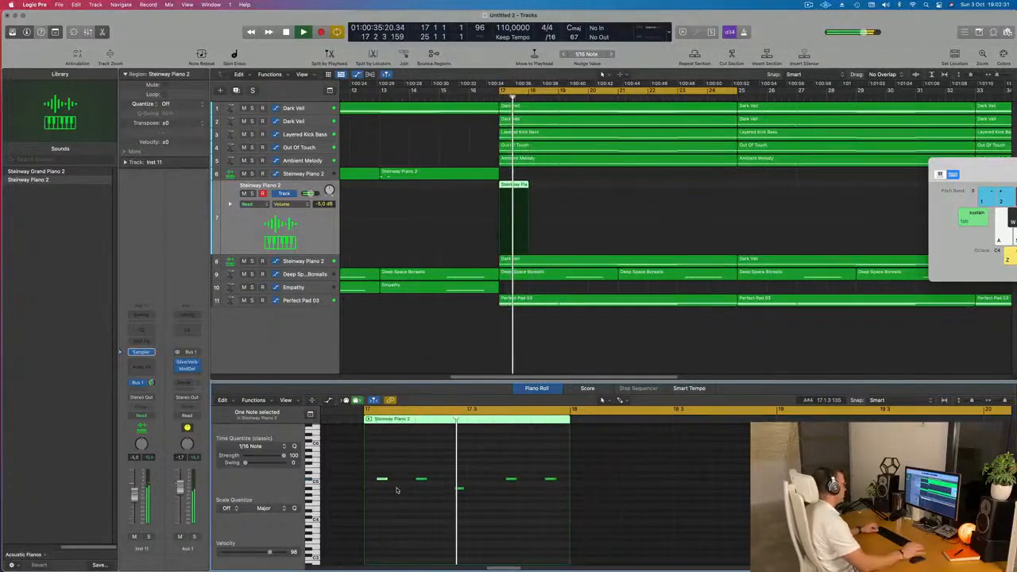
key("space")
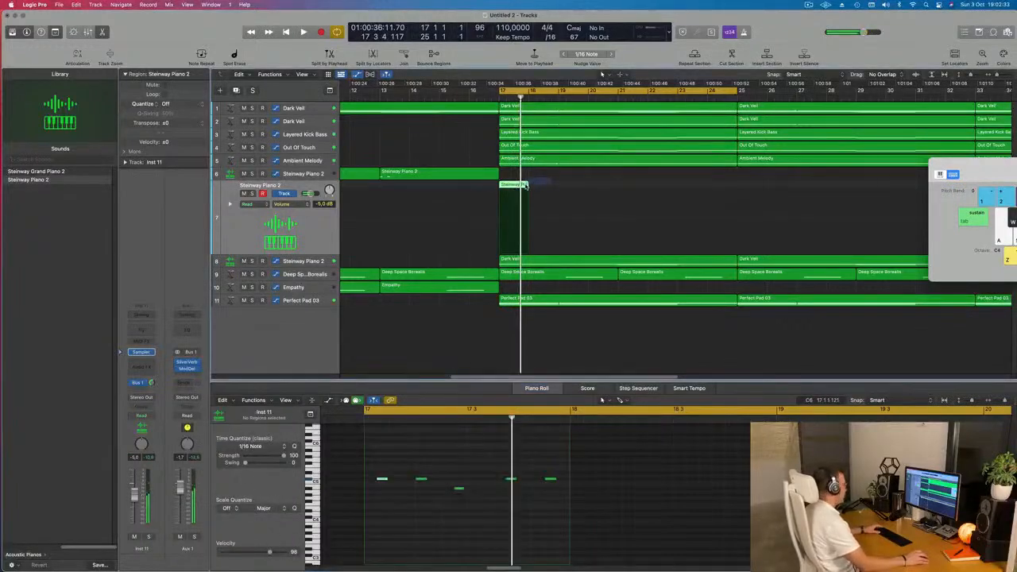
- Delete the one-bar piano region at bar 17, play from there and select the low Steinway Piano 2 track holding the Dark Veil regions
key("Delete")
left_click(525, 184, "ctrl+alt")
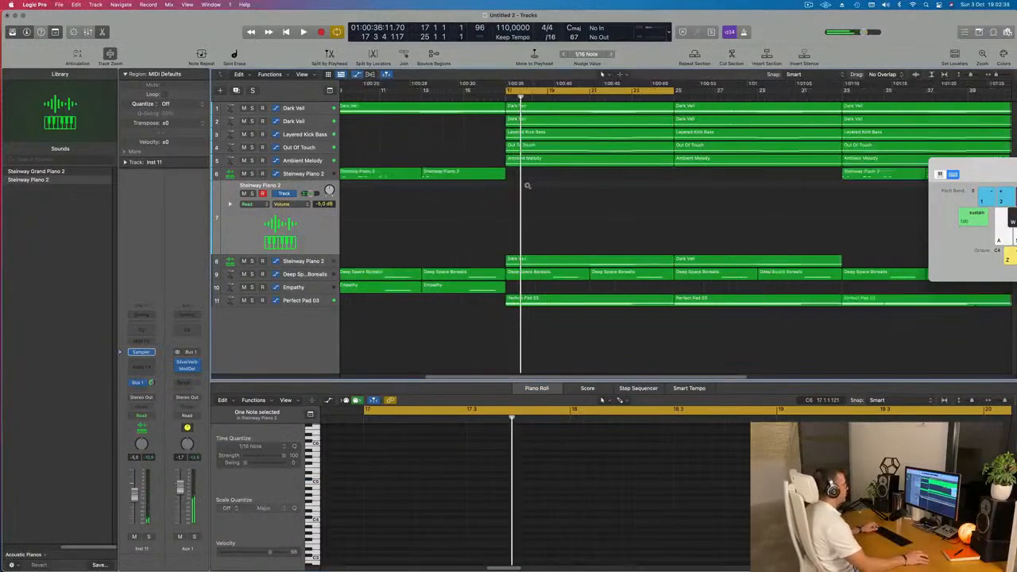
key("space")
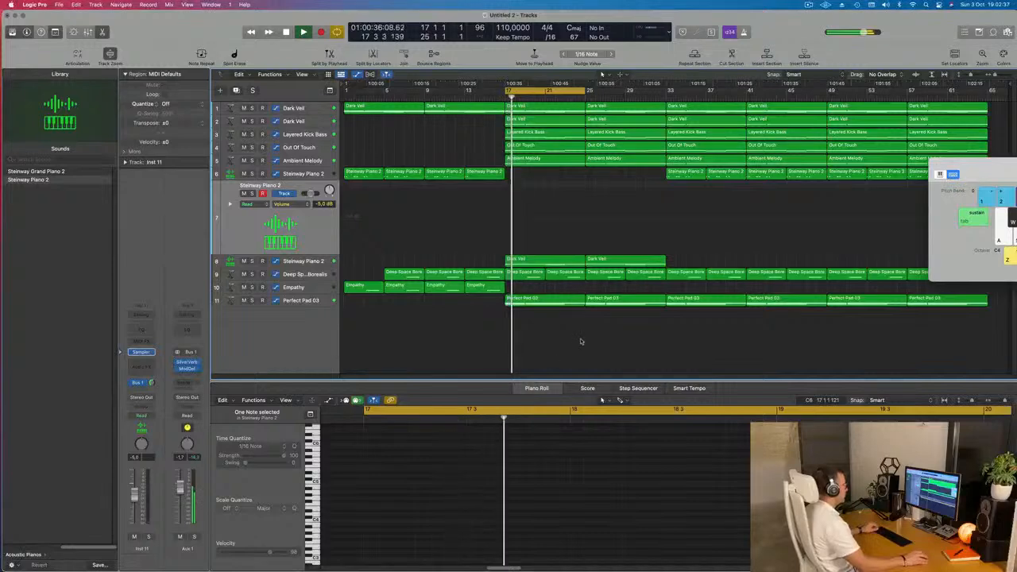
left_click(330, 265)
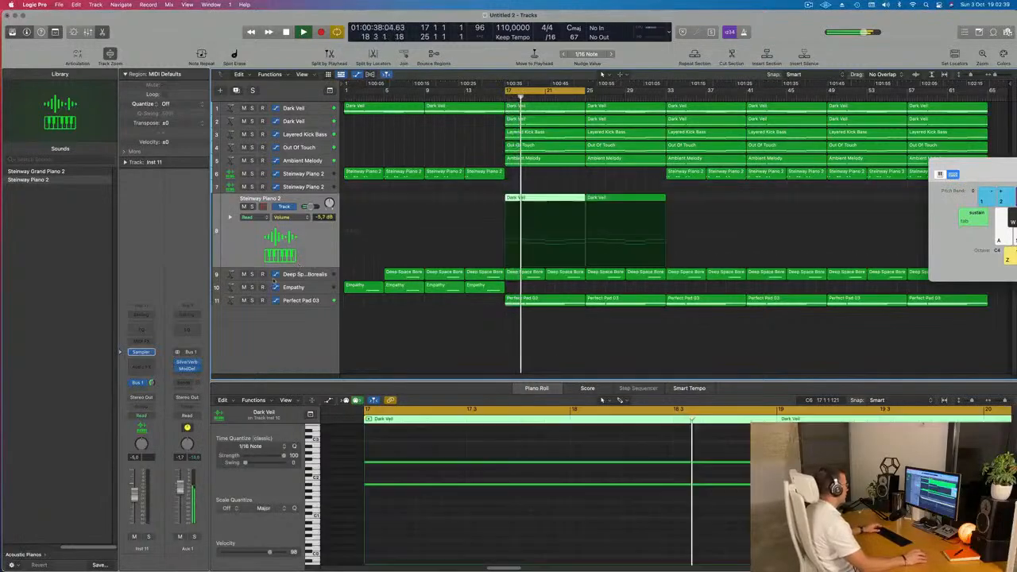
- Solo the low Steinway Piano 2 track, listen to its Dark Veil regions, and restore the full mix
left_click(149, 537)
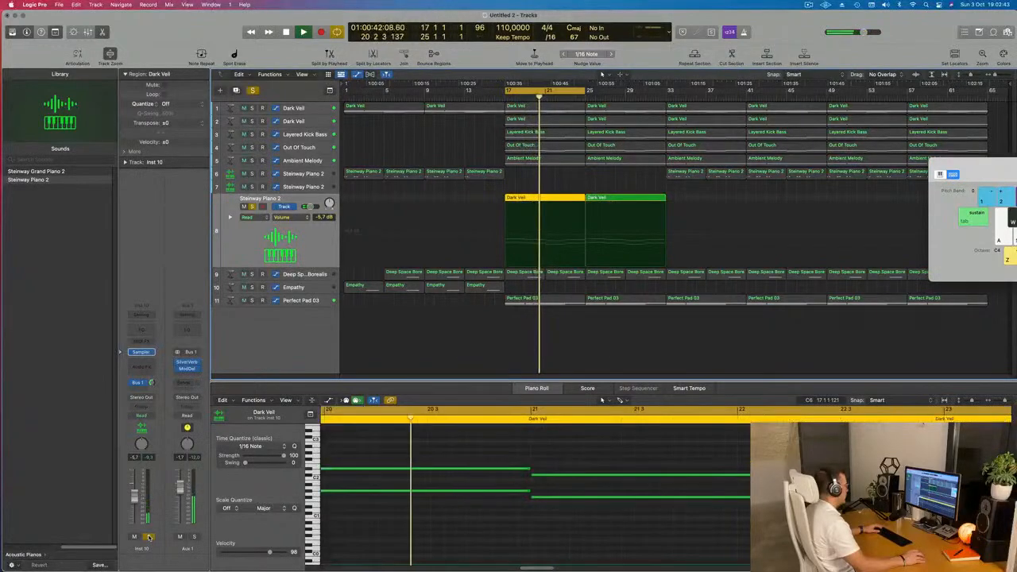
left_click(148, 537)
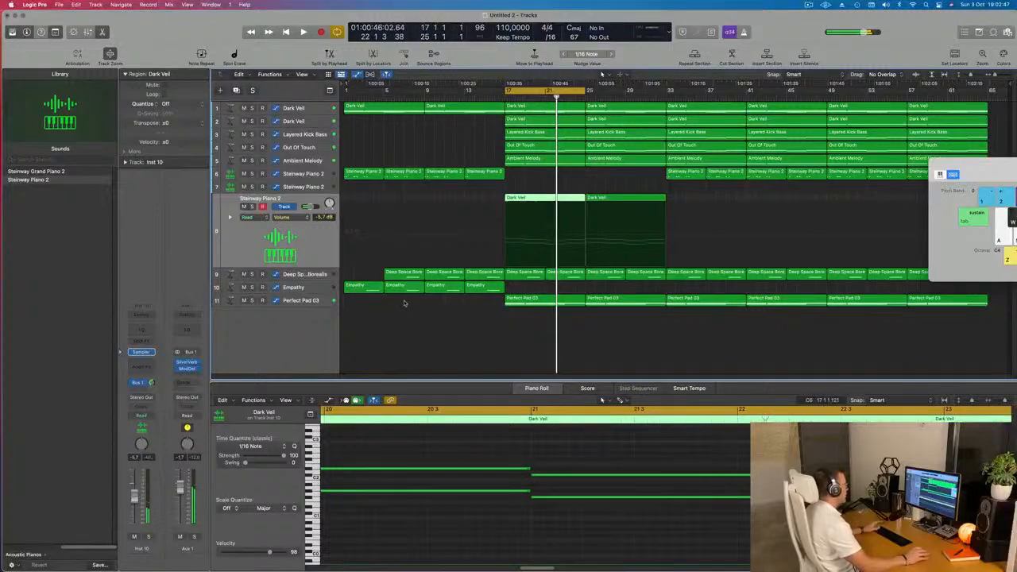
key("space")
- Check the Layered Kick Bass track in solo and move it to the end of the track list
left_click(307, 159)
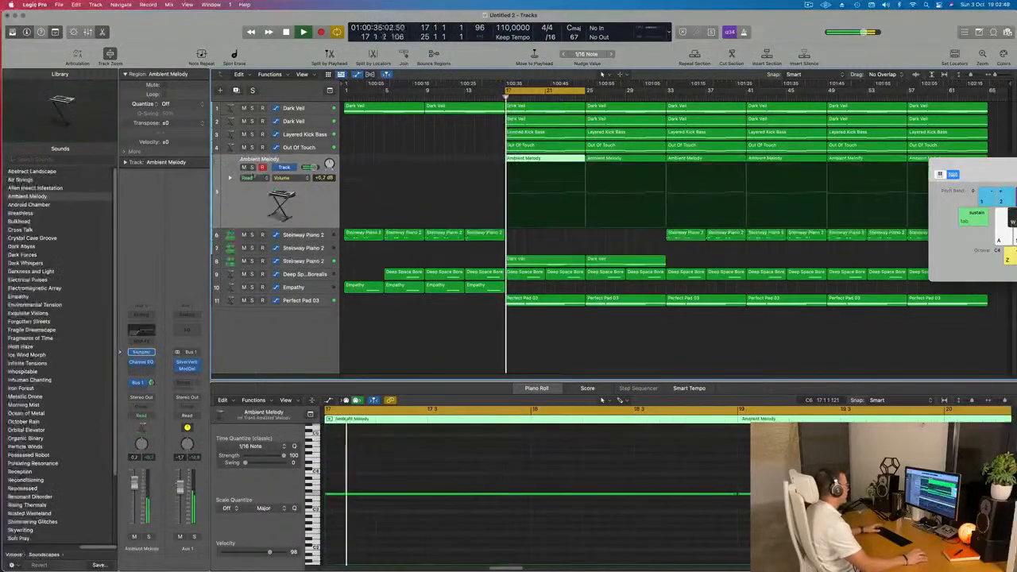
left_click(252, 134)
left_click(252, 135)
left_click_drag(294, 136, 287, 322)
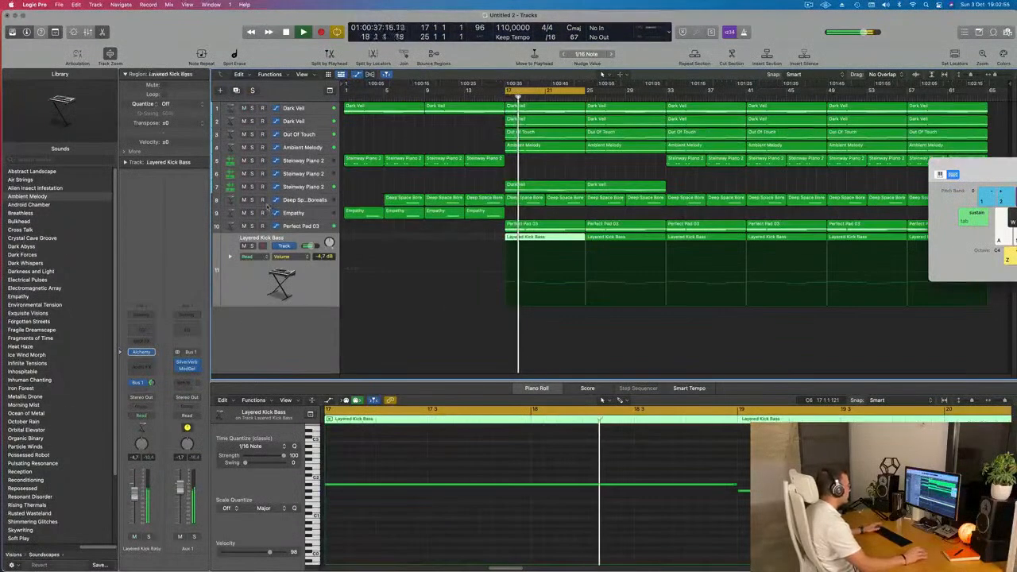
- Rename the first Dark Veil track, the one with the cutoff automation, as Main Pad
left_click(299, 109)
double_click(251, 106)
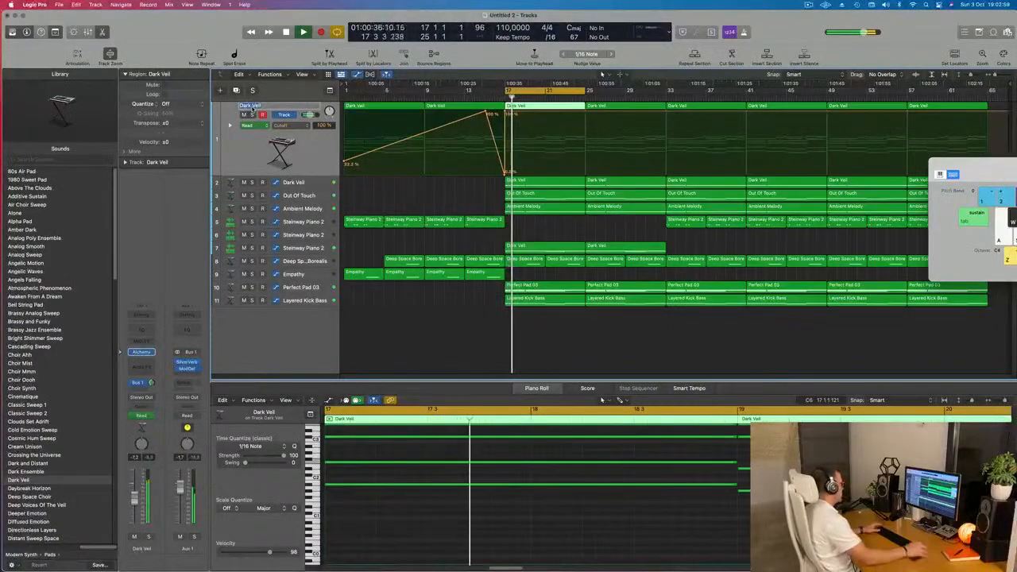
type("Meln P")
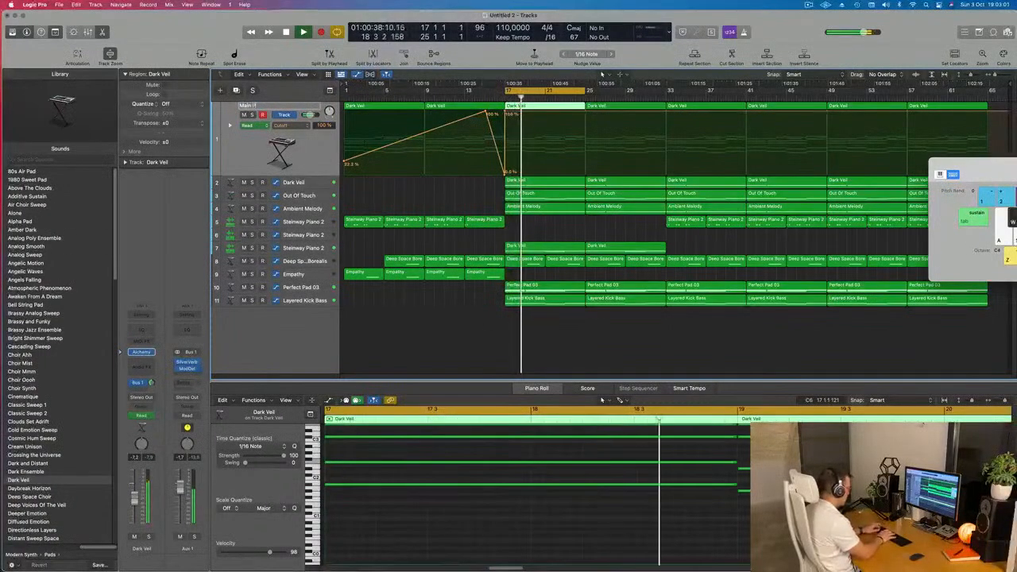
type("ad")
key("Return")
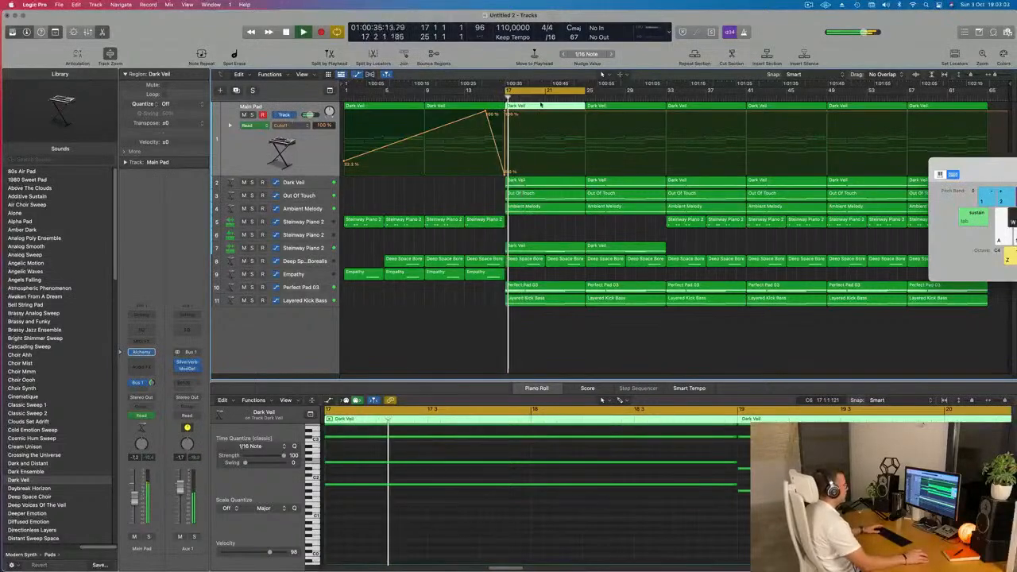
- Extend the cycle range to bar 33 and automate Main Pad's cutoff down to about 40 % at bar 25 and back to 100 % at bar 33
left_click(586, 114)
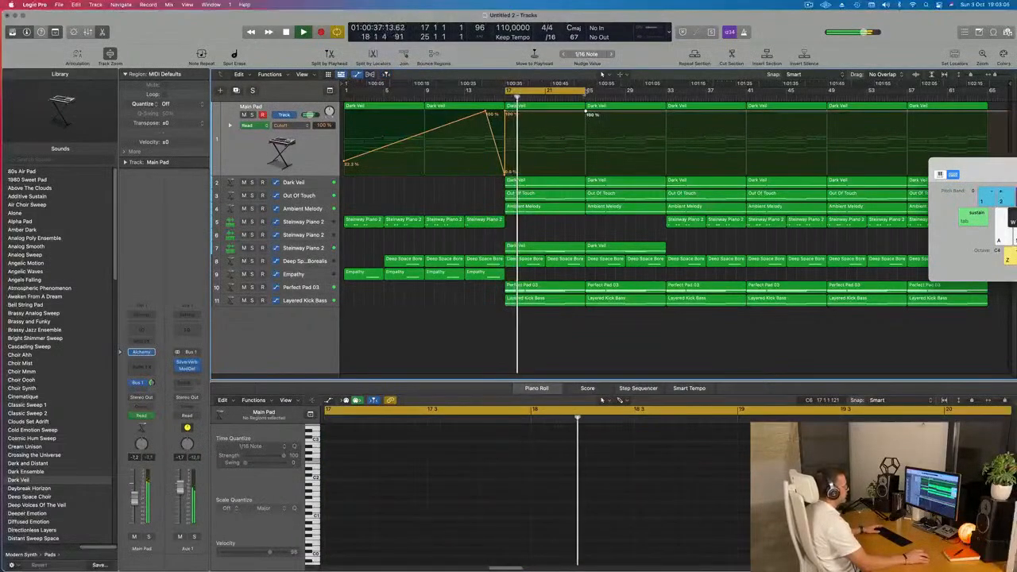
left_click_drag(586, 91, 666, 100)
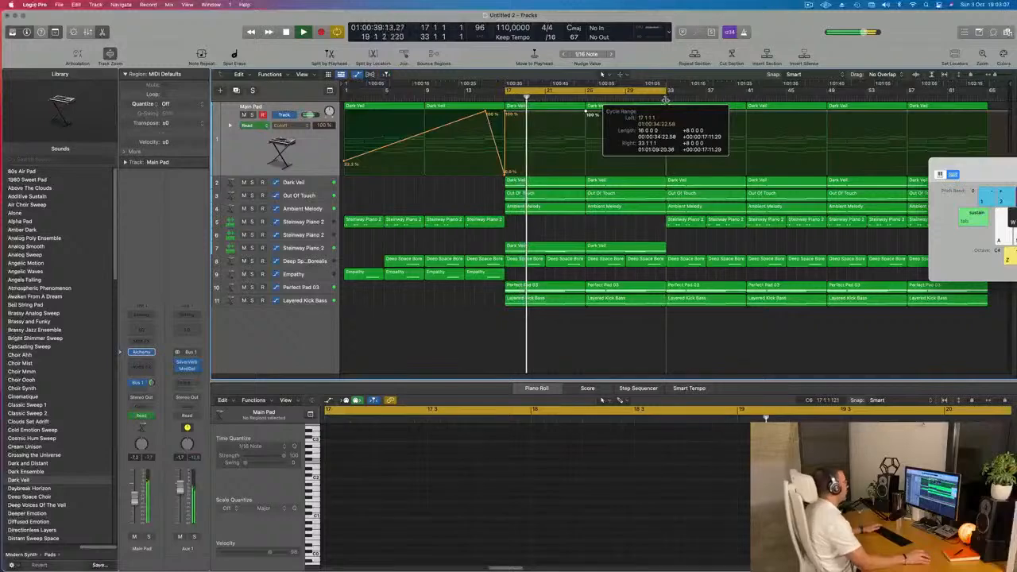
left_click_drag(587, 114, 587, 153)
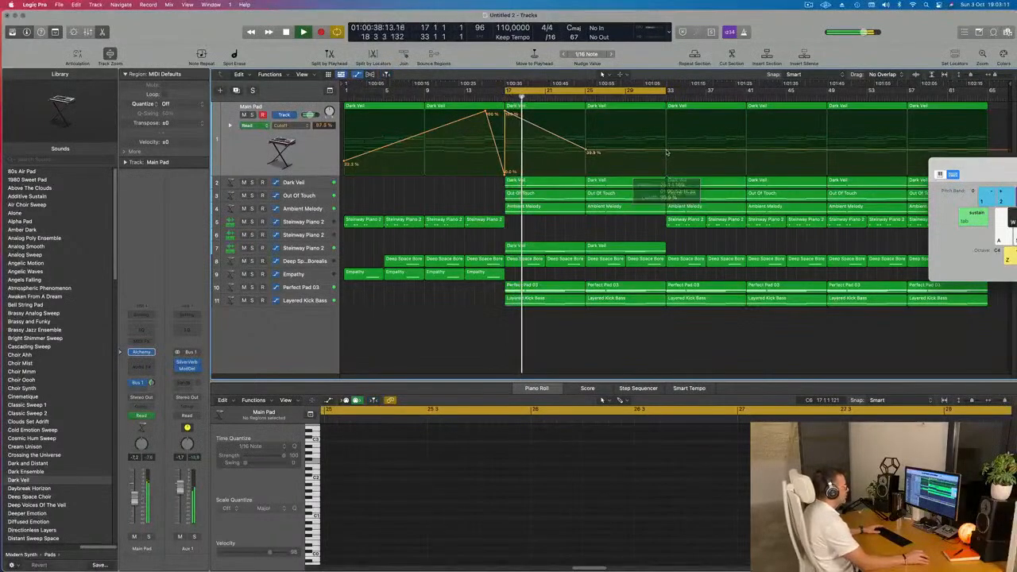
left_click_drag(666, 151, 666, 114)
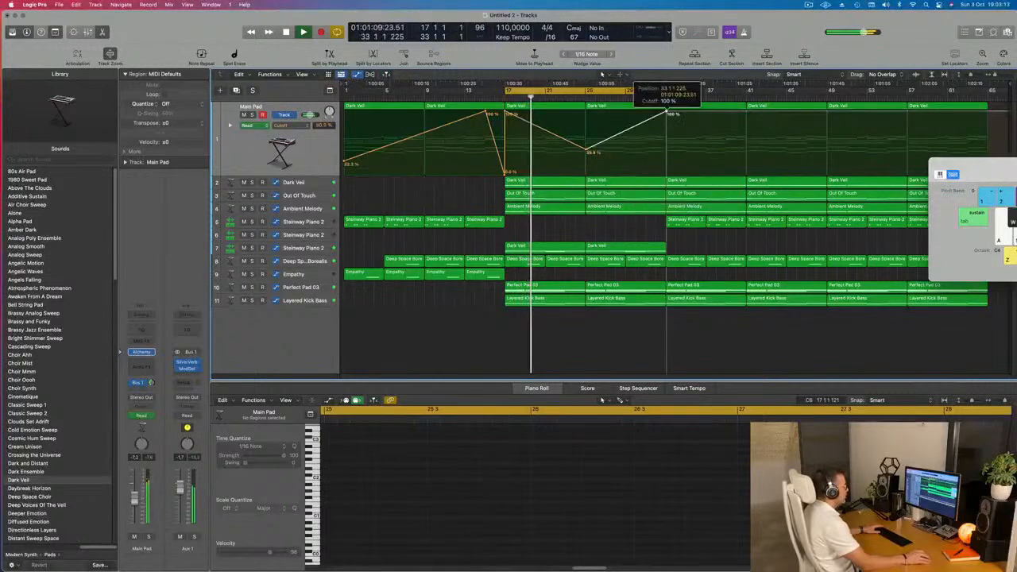
- Audition the remaining Dark Veil track in solo, check its Alchemy preset, and rename the track Space Piano
left_click(314, 182)
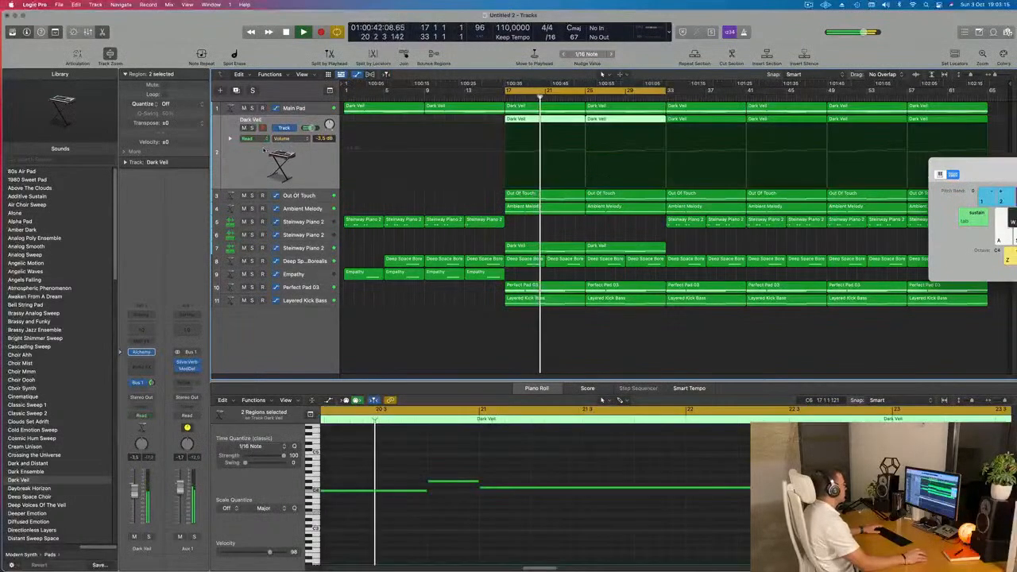
left_click(252, 128)
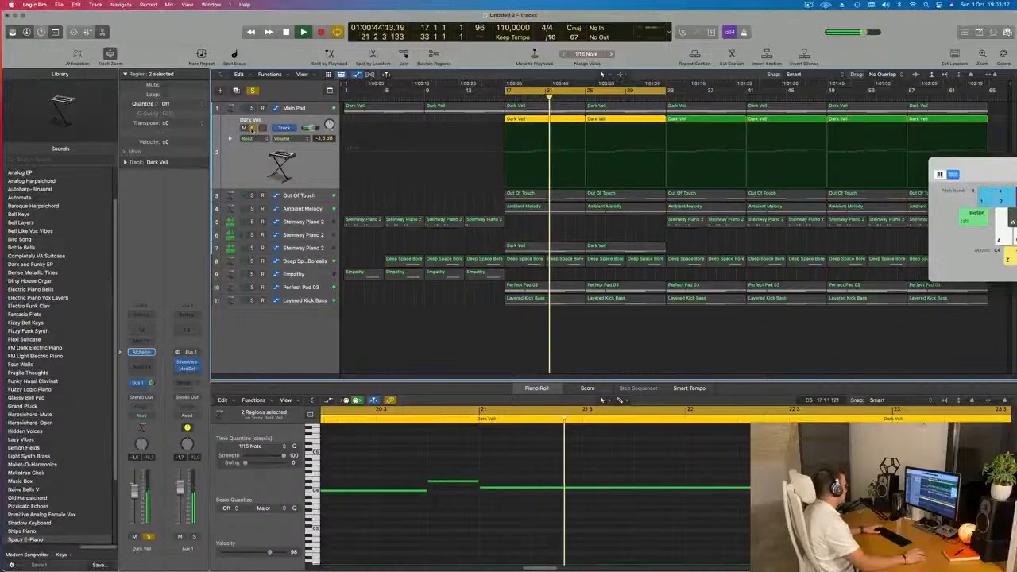
left_click(142, 352)
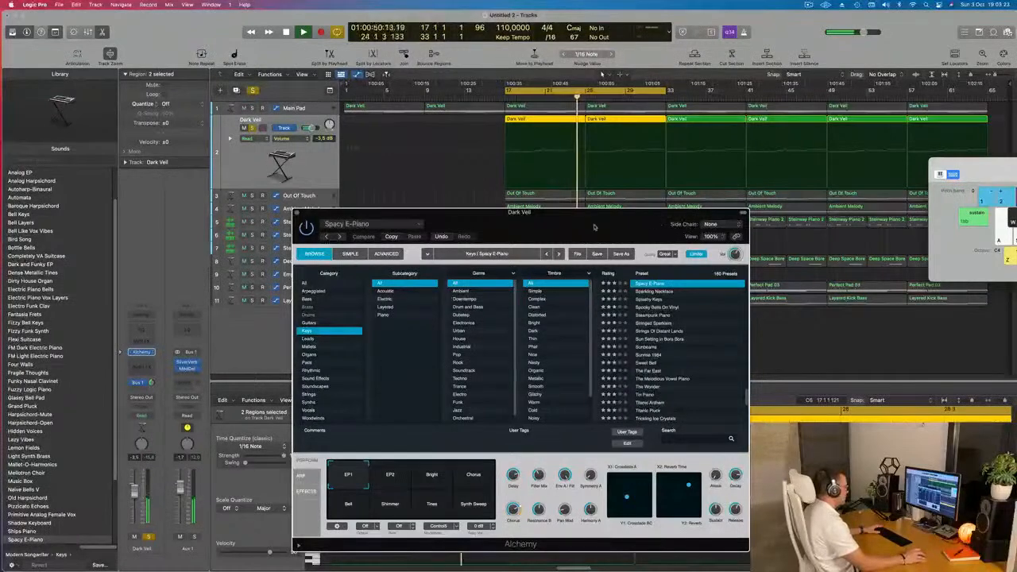
left_click_drag(594, 228, 918, 322)
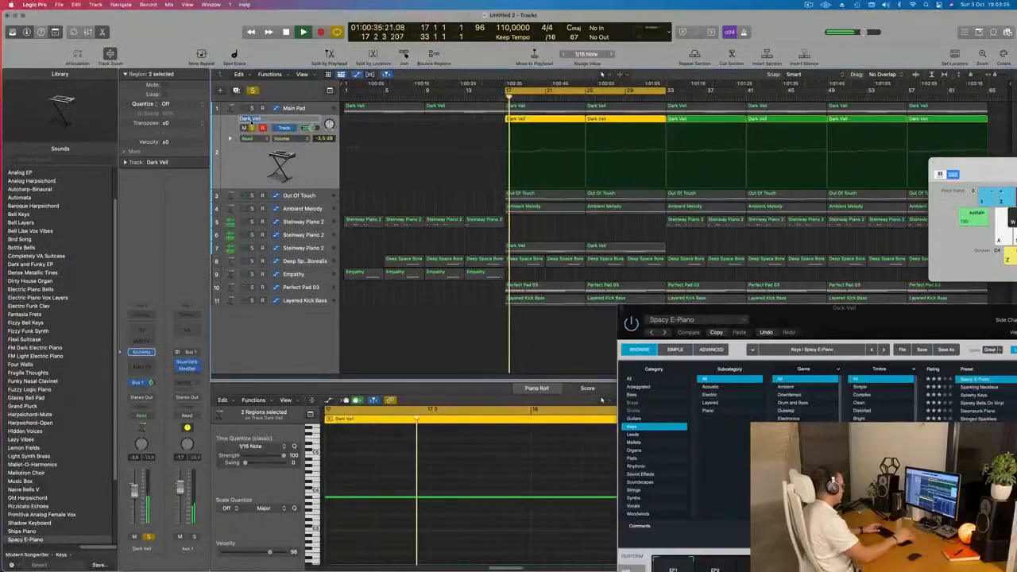
type("Space Piano")
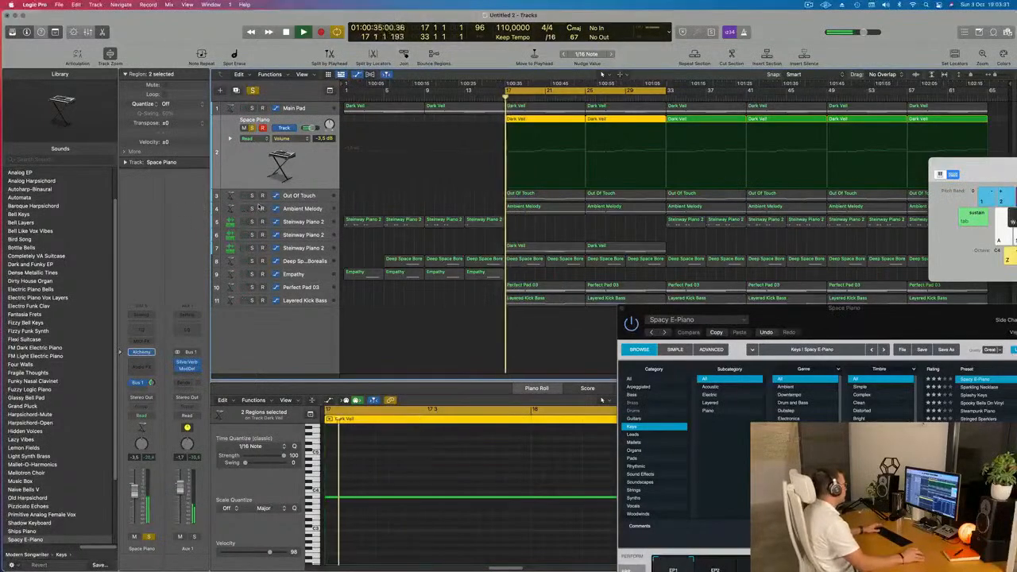
left_click(252, 128)
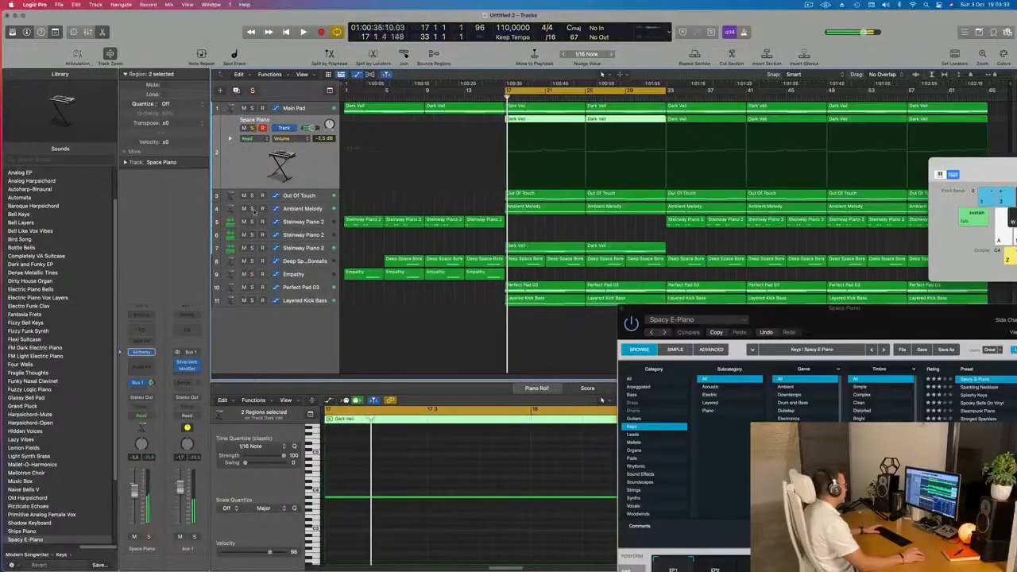
- Rename the Out Of Touch track Brassy and listen to the Ambient Melody track in solo
left_click(252, 195)
left_click(316, 197)
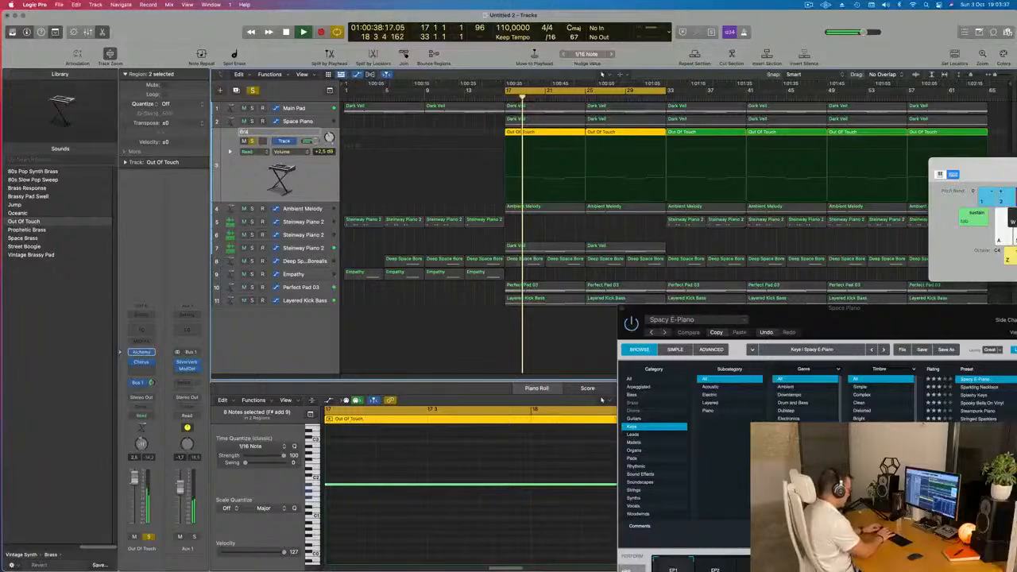
left_click(302, 205)
left_click(251, 154)
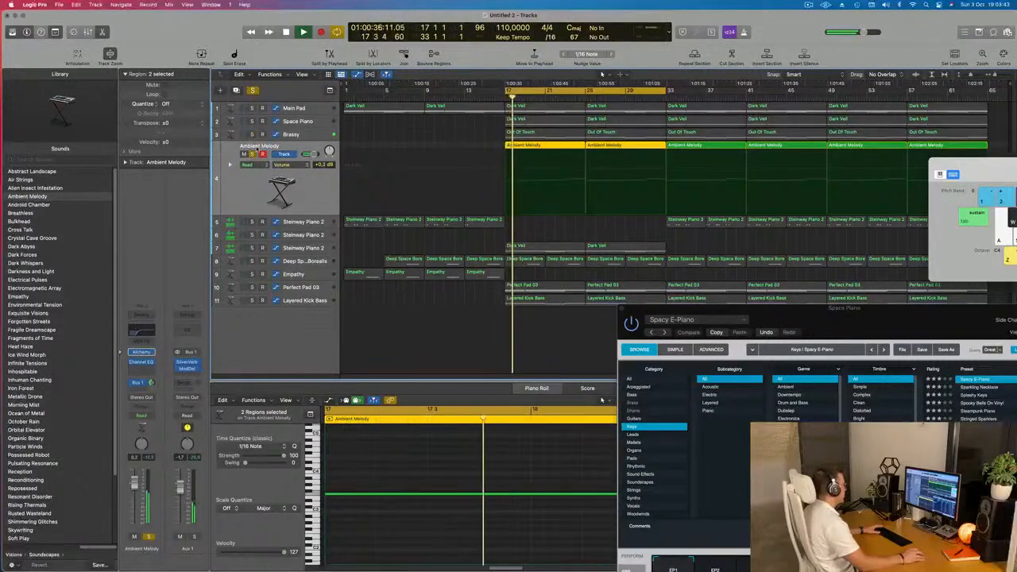
key("space")
key("space")
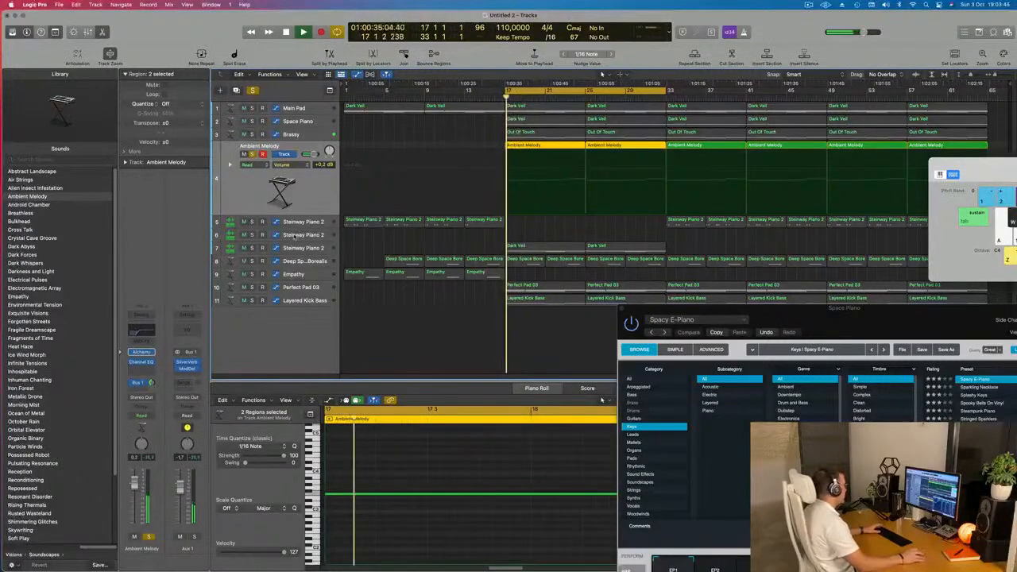
- Rename the first Steinway Piano 2 track, directly below Ambient Melody, as Main Piano
left_click(302, 224)
double_click(258, 158)
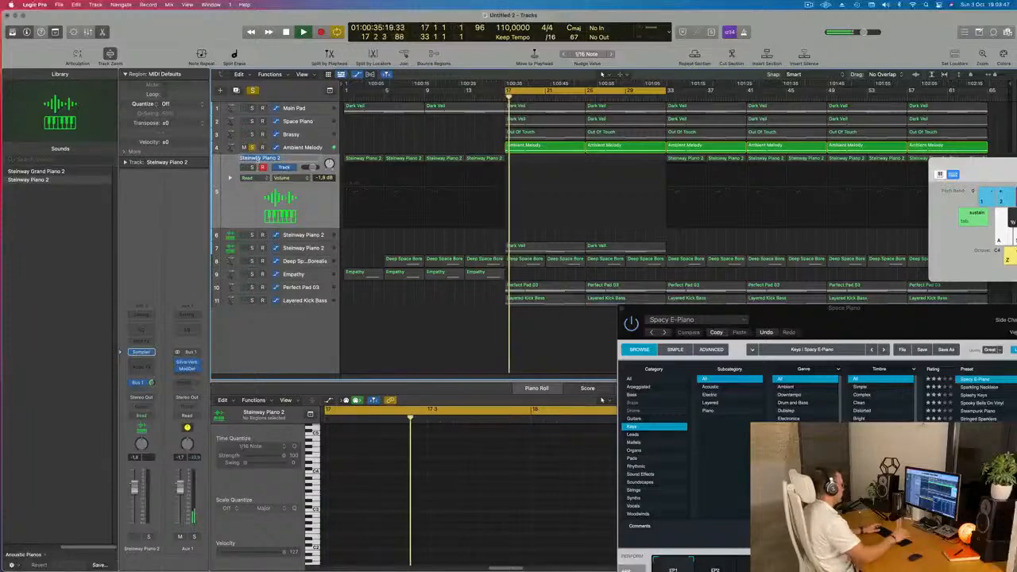
type("Main P")
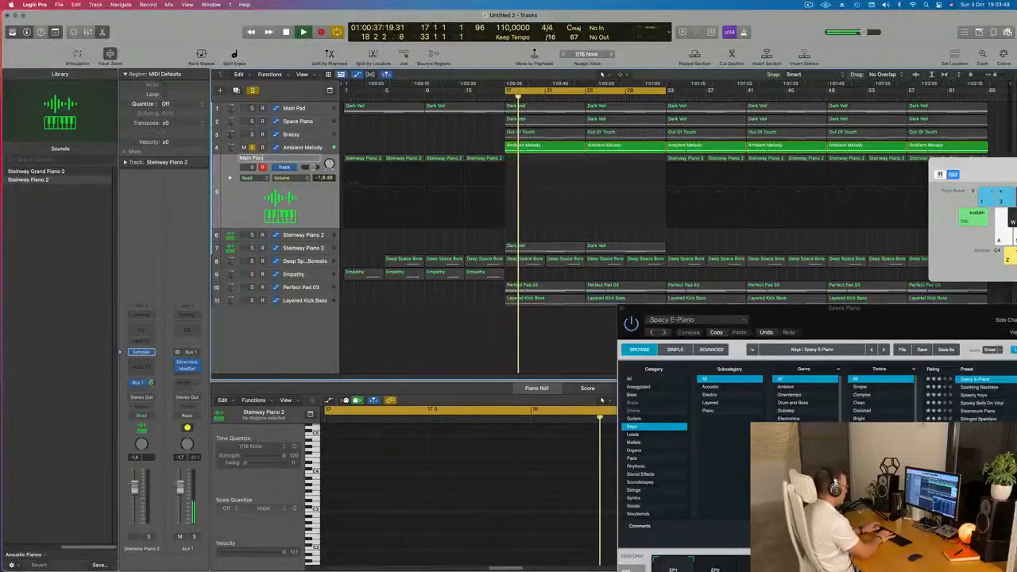
- Take Ambient Melody out of solo, identify the Steinway Piano 2 track with the Dark Veil regions, and rename it Low Piano
left_click(307, 250)
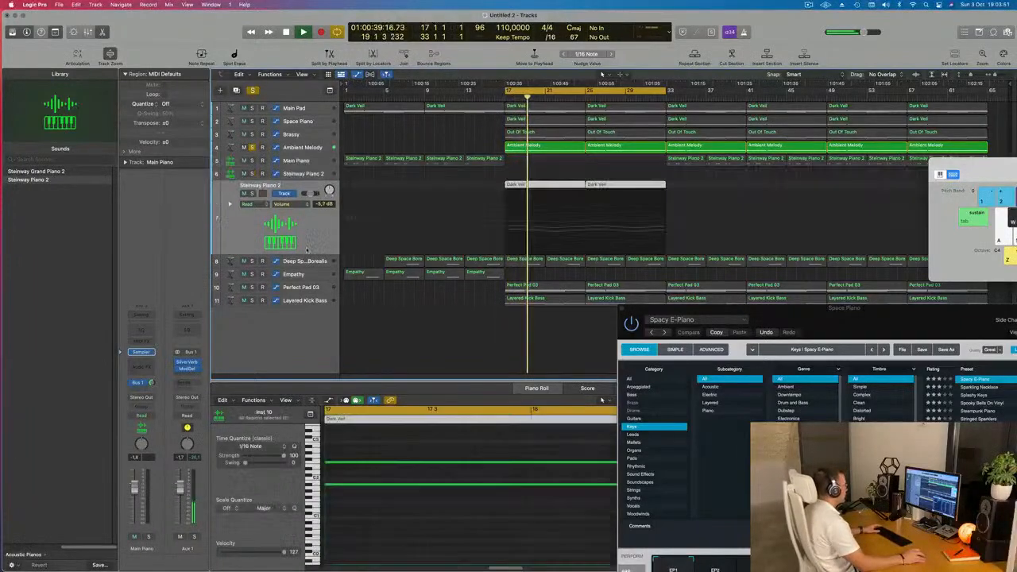
left_click(253, 149)
key("space")
key("space")
left_click(253, 193)
left_click(252, 194)
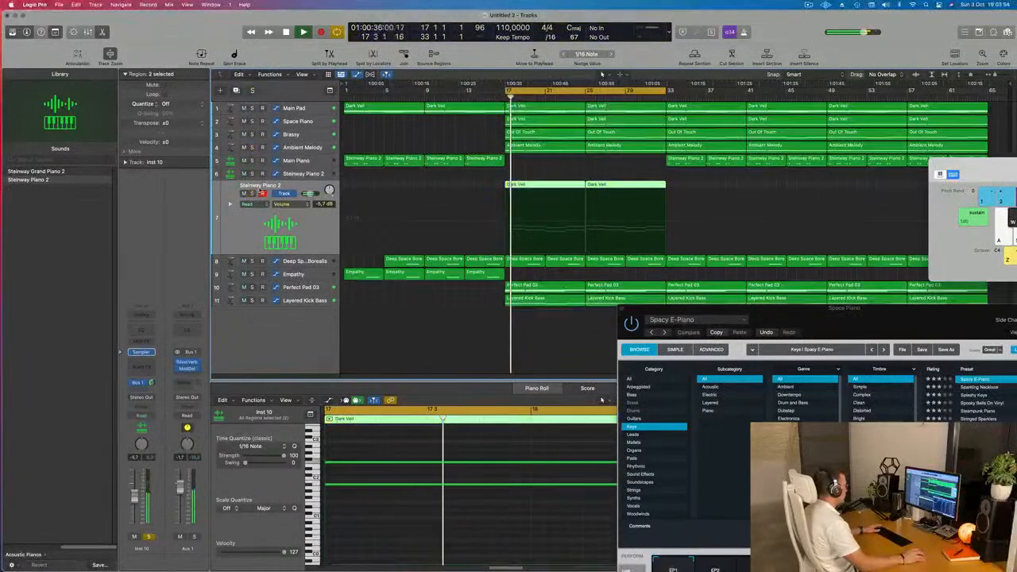
type("Low Piano")
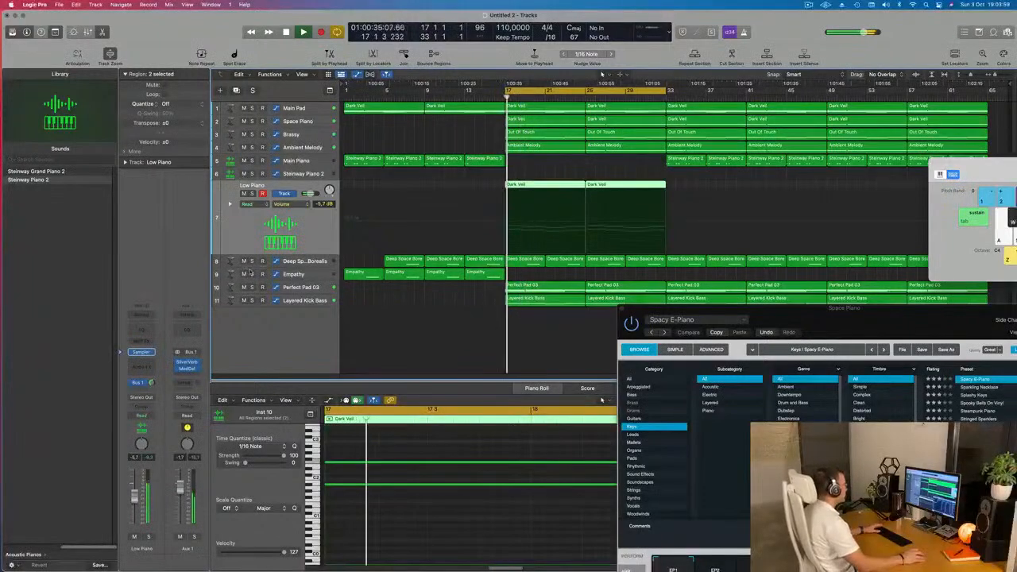
- Audition the Deep Space Borealis track in solo and rename it Percussive Response
left_click(294, 262)
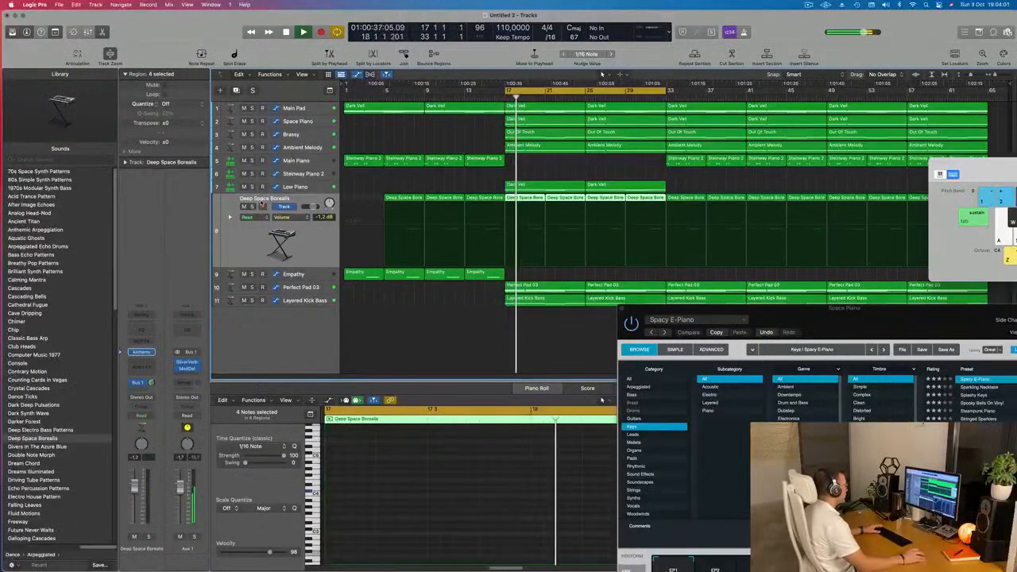
left_click(253, 206)
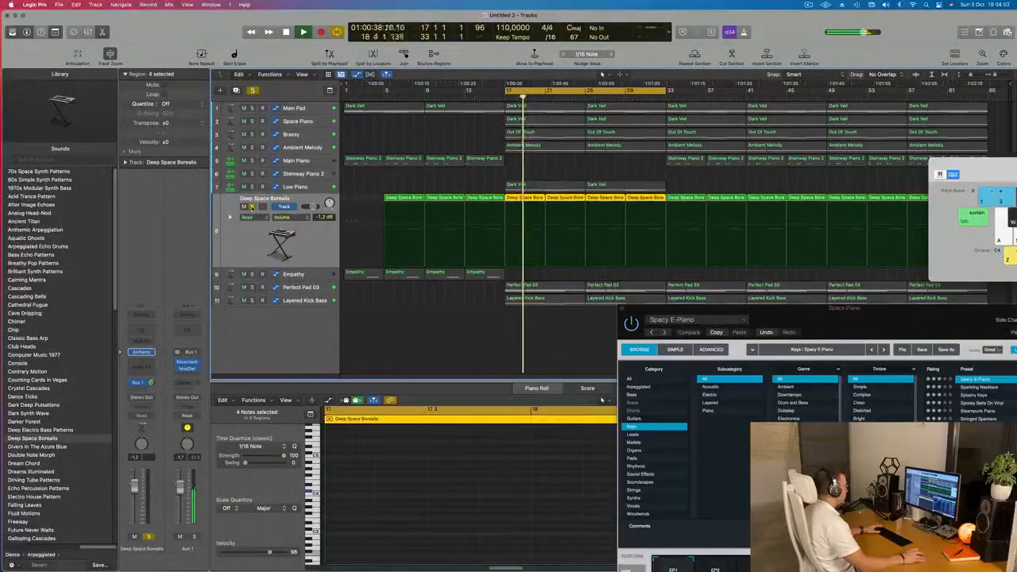
left_click(252, 207)
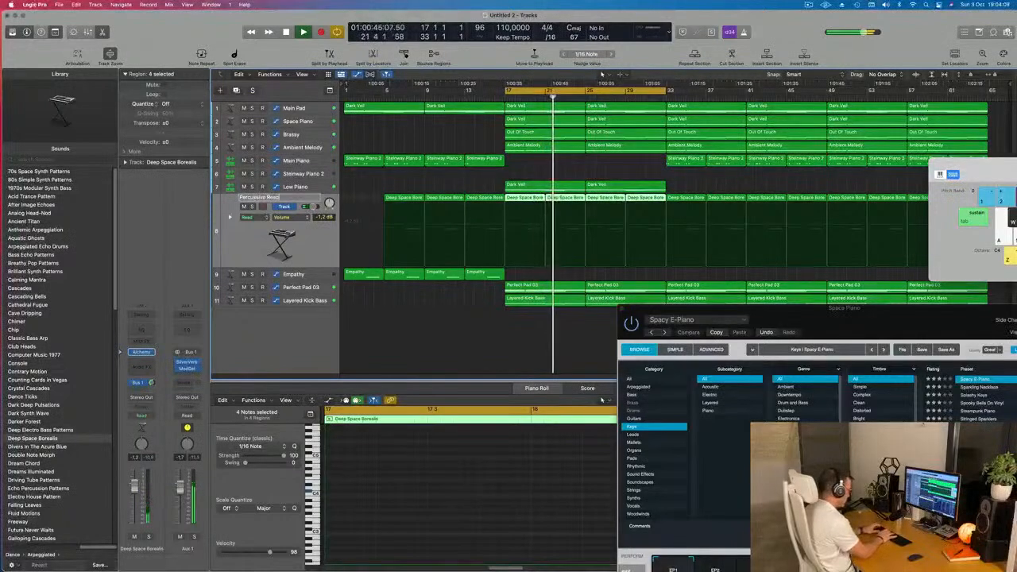
type("se")
key("Return")
key("Return")
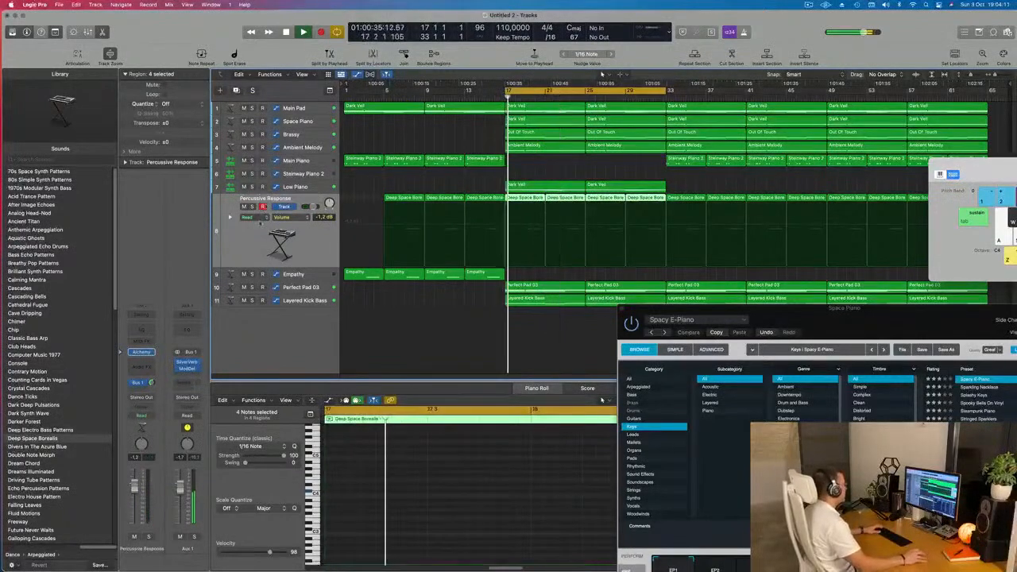
- Audition the Perfect Pad 03 track in solo and rename it Top Pad
left_click(295, 274)
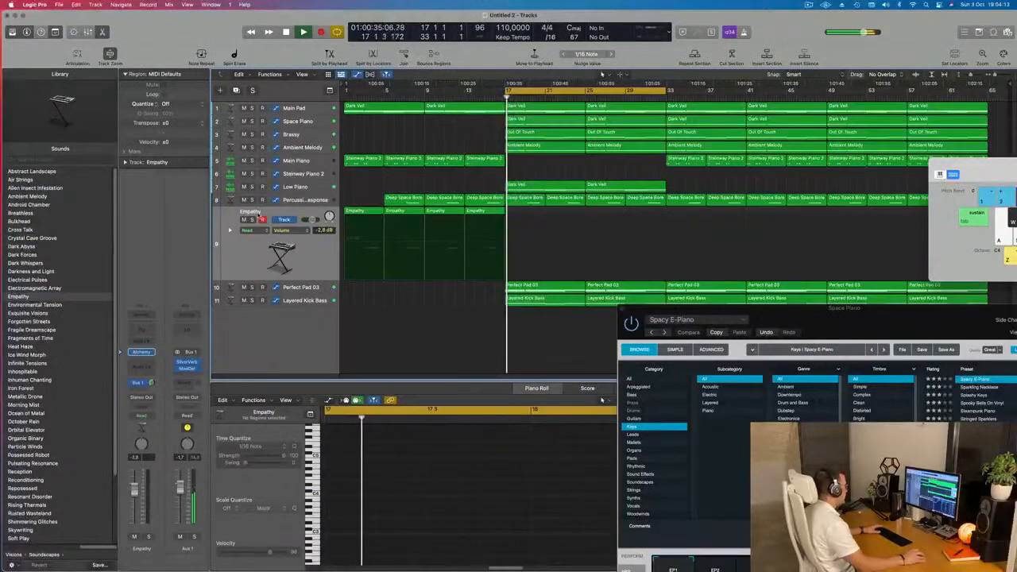
left_click(272, 289)
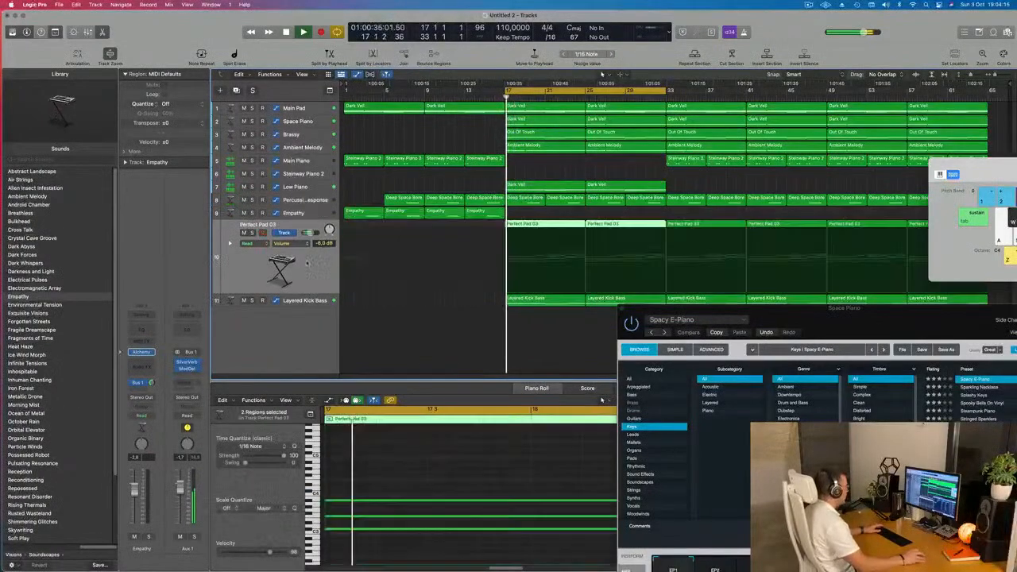
left_click(252, 233)
left_click(253, 232)
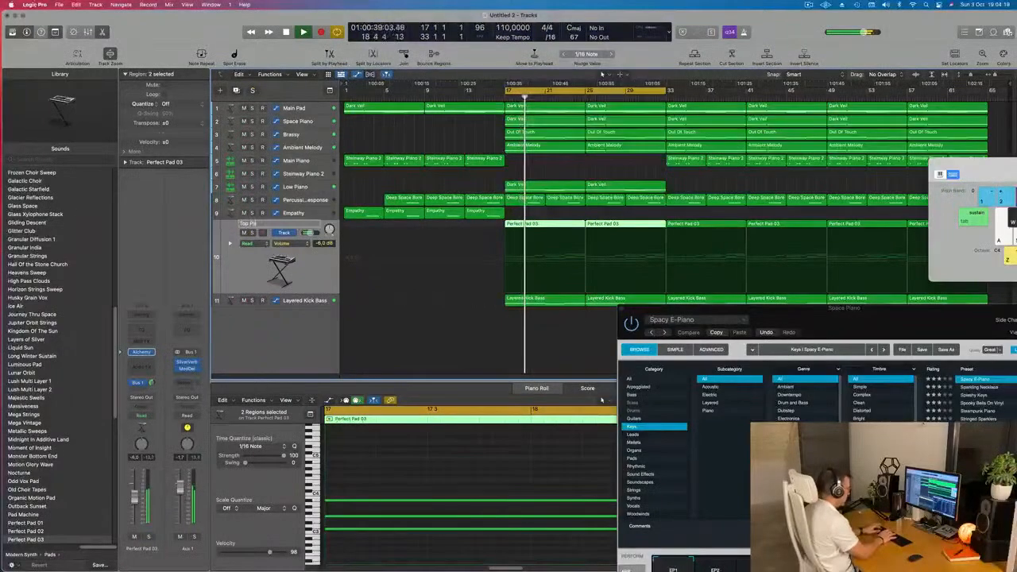
key("space")
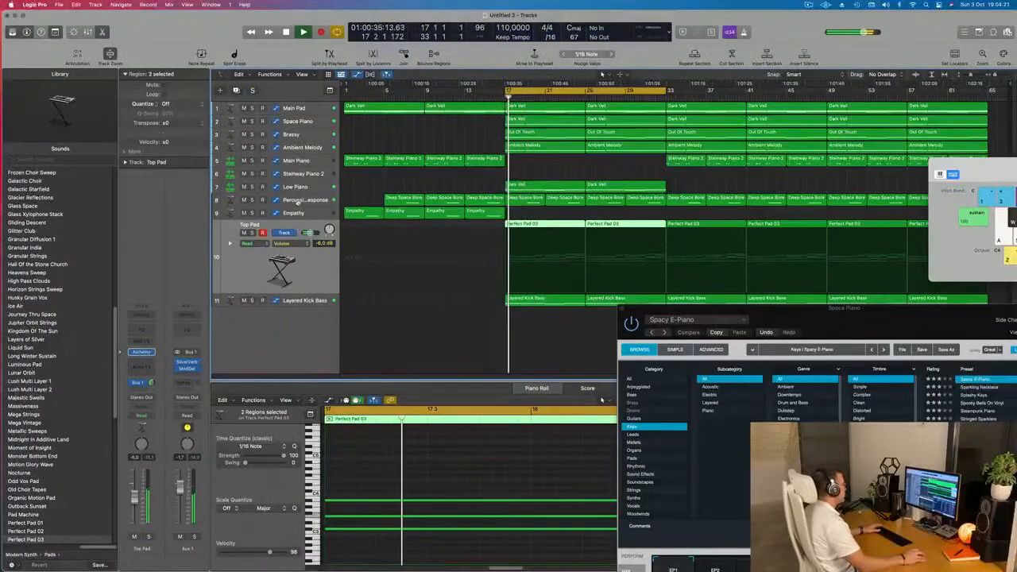
- Move the Top Pad track above Main Pad at the start of the track list and select the Percussive Response track
left_click_drag(309, 225, 309, 97)
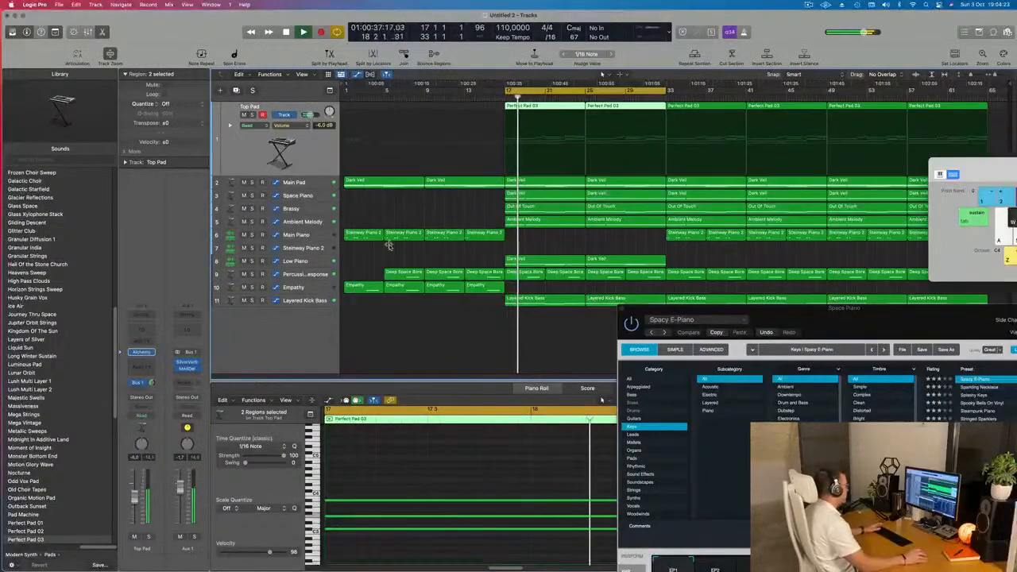
left_click(316, 274)
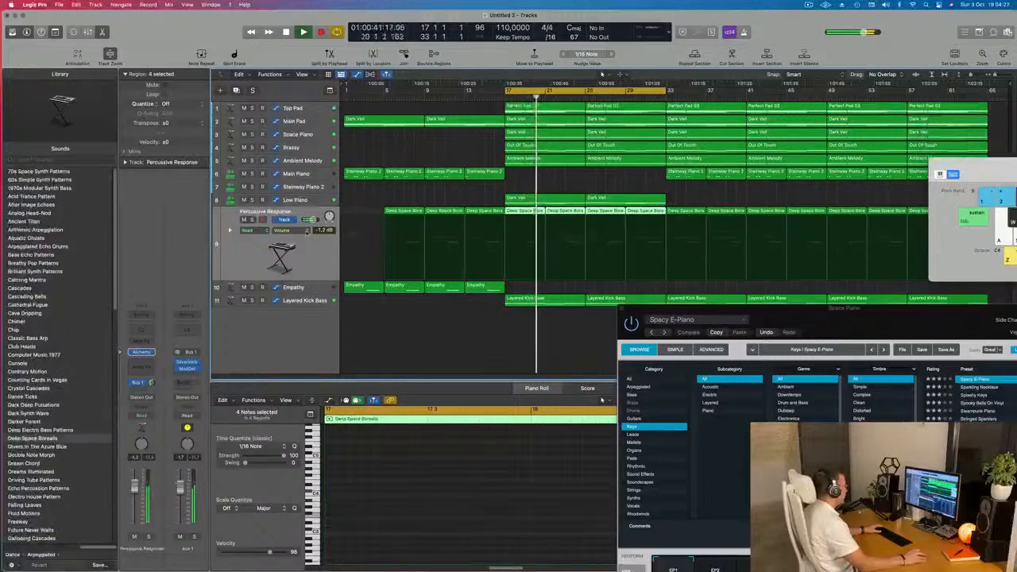
- Move the Percussive Response track below Layered Kick Bass to the end of the track list and replay from bar 17
left_click_drag(311, 264, 310, 317)
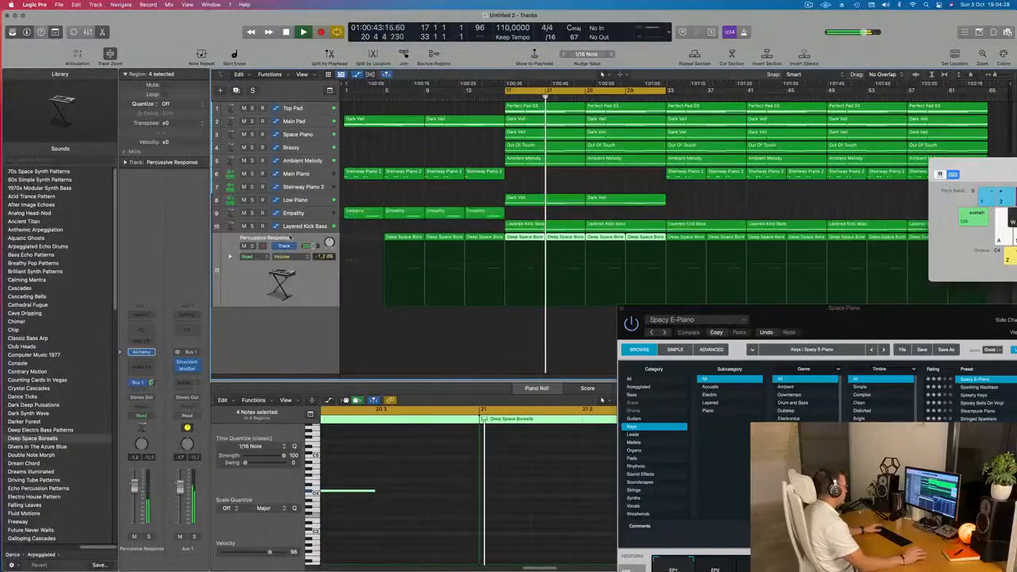
left_click(309, 226)
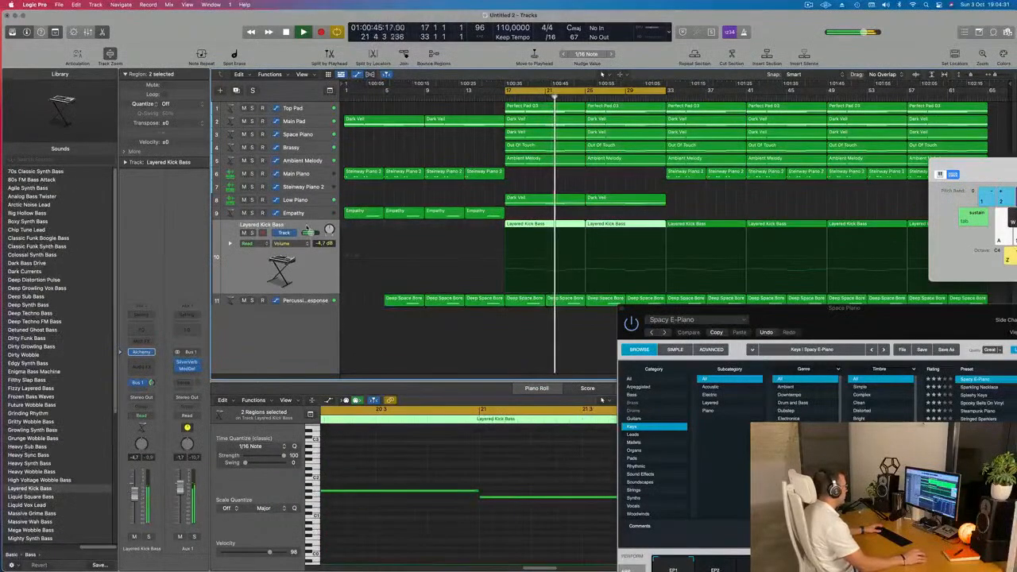
key("space")
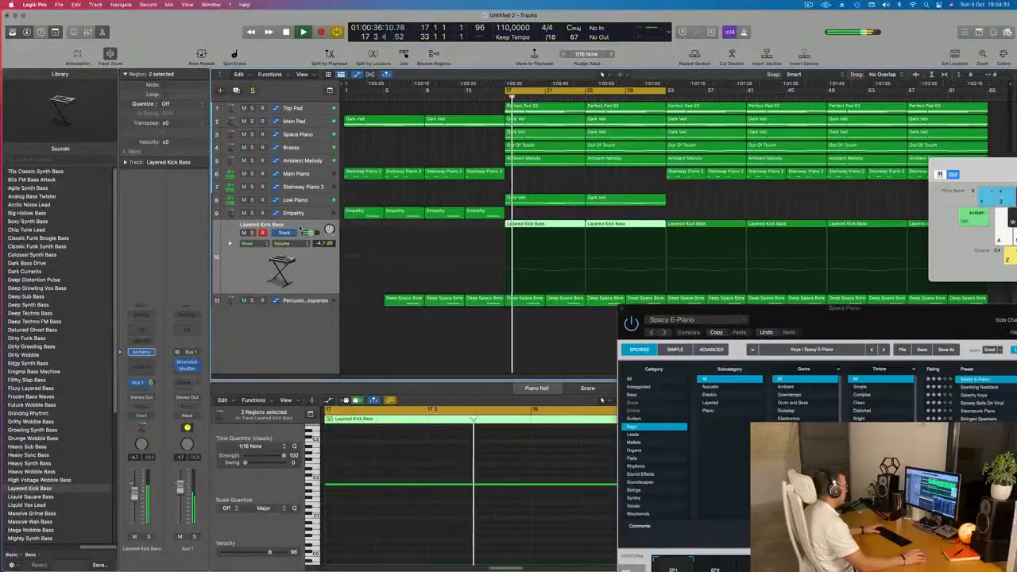
- Move the Low Piano track between Empathy and Layered Kick Bass, and delete the empty Steinway Piano 2 track
left_click(325, 204)
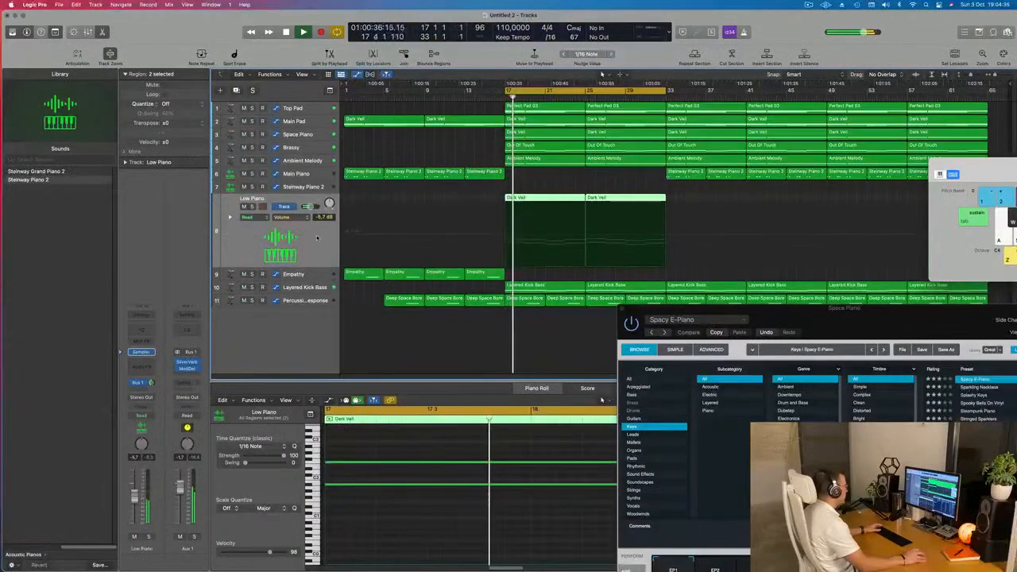
mouse_move(325, 204)
left_mouse_down()
mouse_move(314, 278)
mouse_move(314, 213)
left_mouse_up()
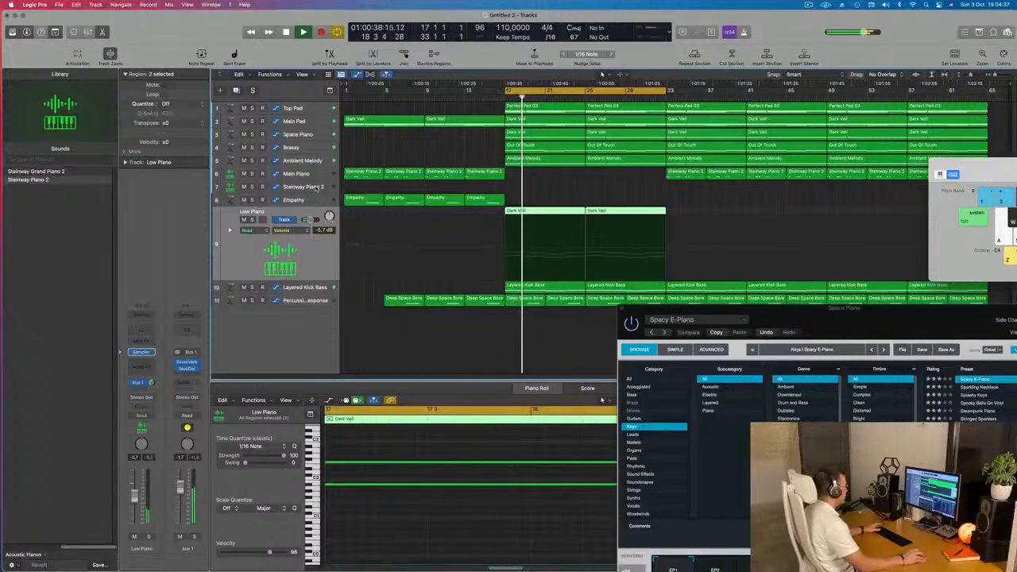
left_click(316, 187)
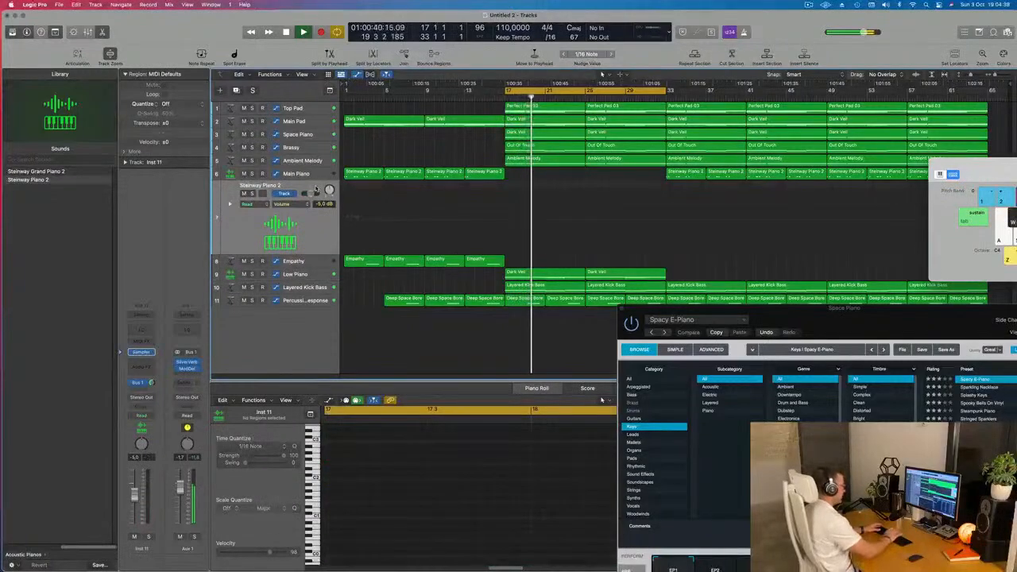
key("super+BackSpace")
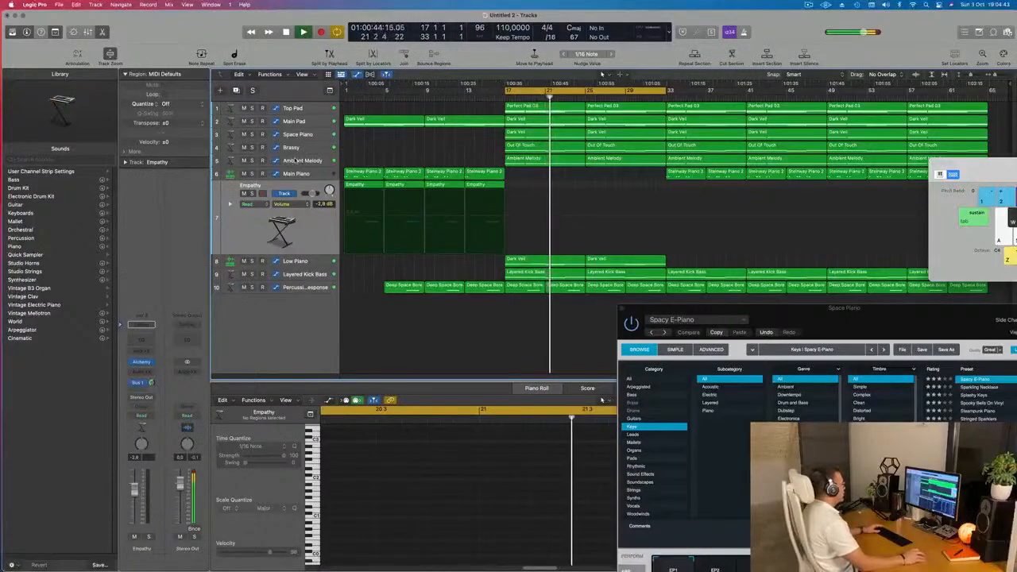
- Audition Ambient Melody in solo, move the track directly below Main Pad, and restart playback from bar 17
key("Up")
key("Up")
left_click(252, 167)
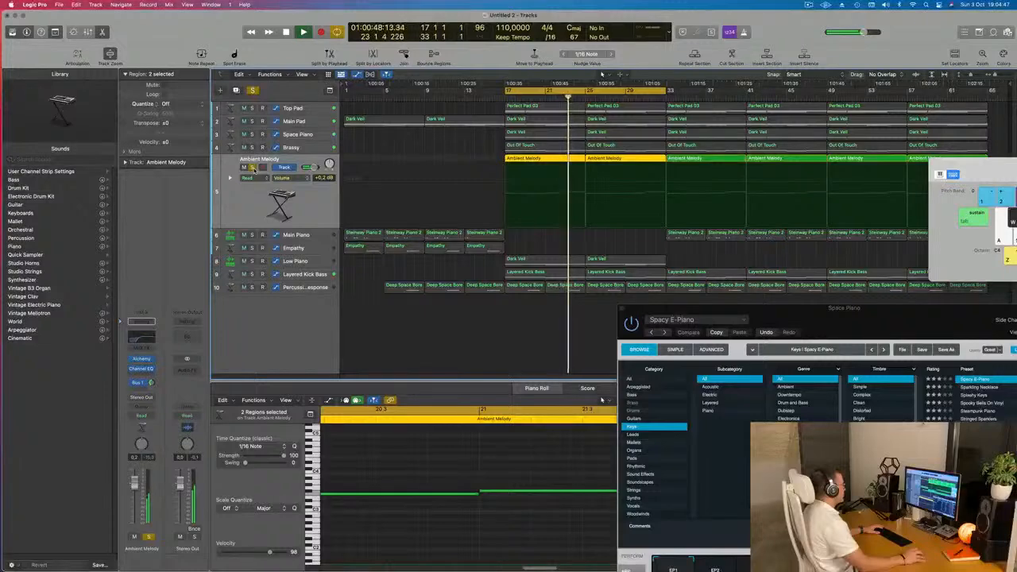
left_click(253, 168)
left_click_drag(263, 206, 266, 129)
key("space")
key("space")
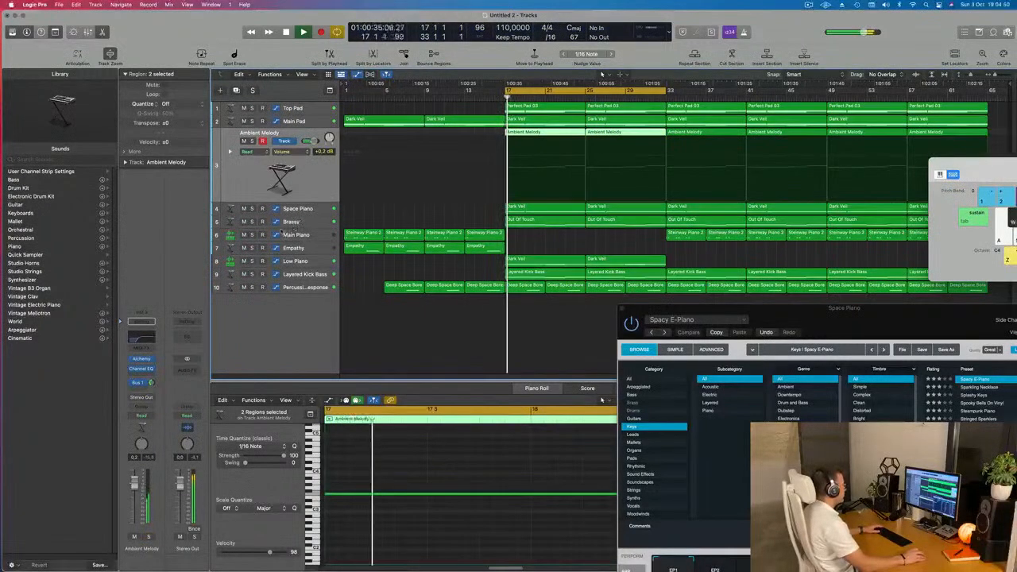
- Audition Space Piano in solo and review the Brassy and Main Piano tracks while replaying from bar 17
left_click(252, 209)
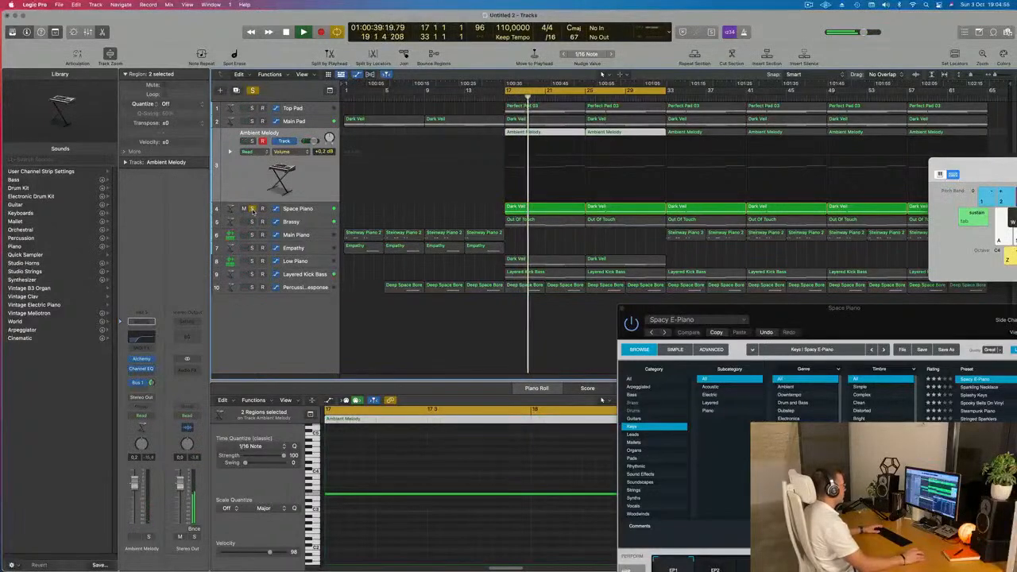
left_click(253, 210)
left_click(315, 209)
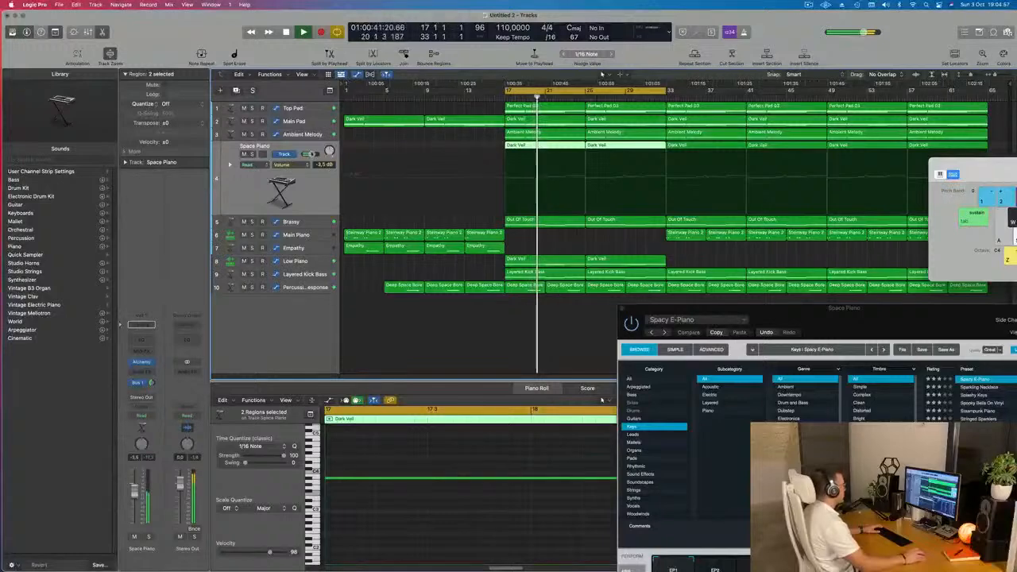
left_click(313, 222)
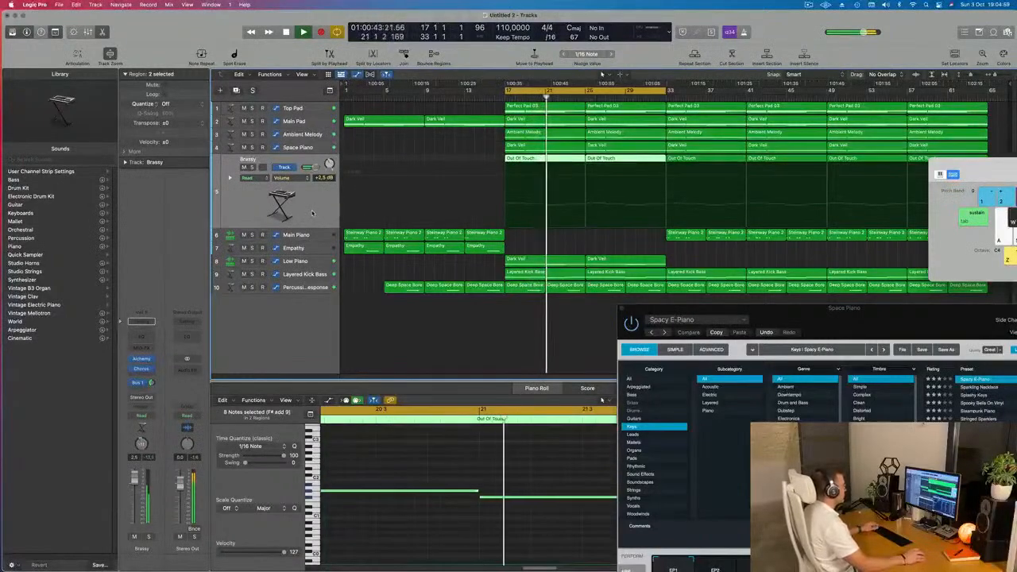
key("space")
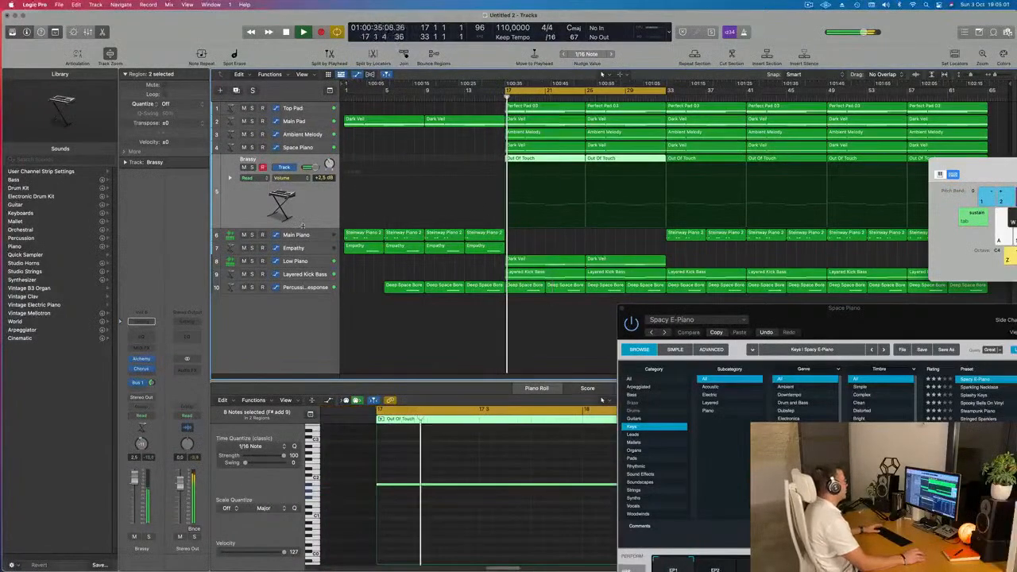
left_click(317, 237)
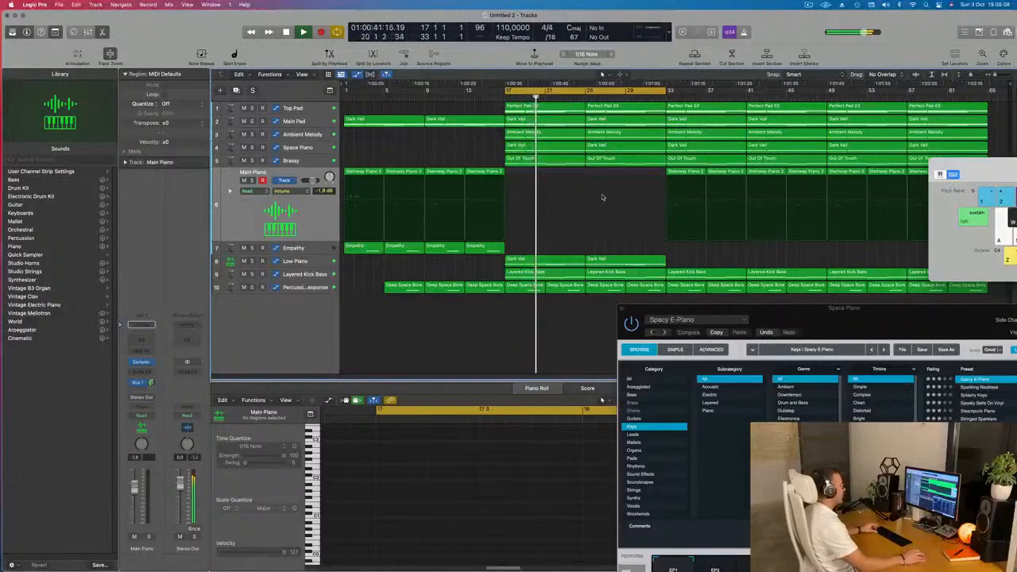
key("space")
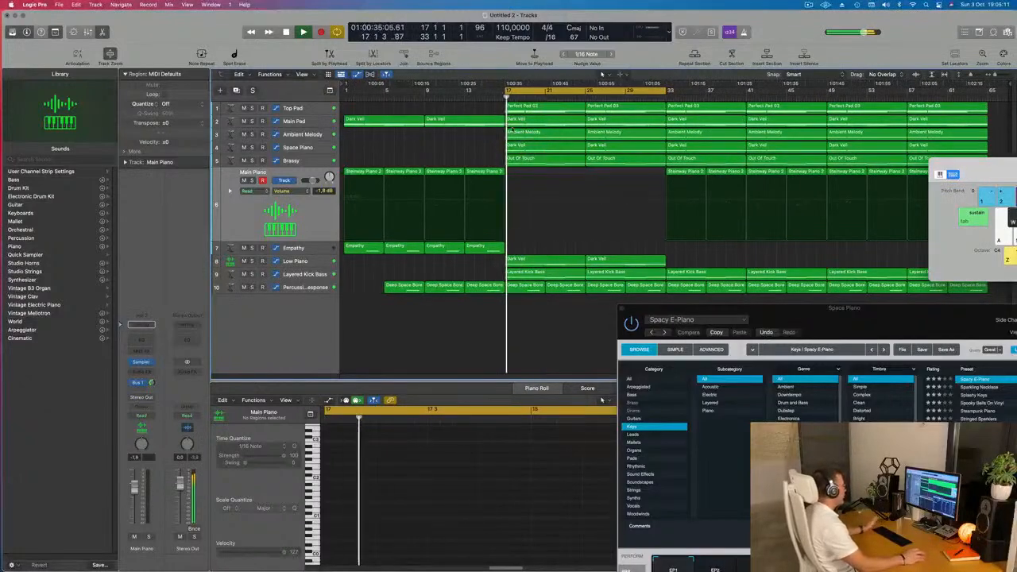
- Delete the Top Pad region at bars 25–33 and lower Main Pad's cutoff automation point at bar 33 to 1.21 %
left_click(312, 107)
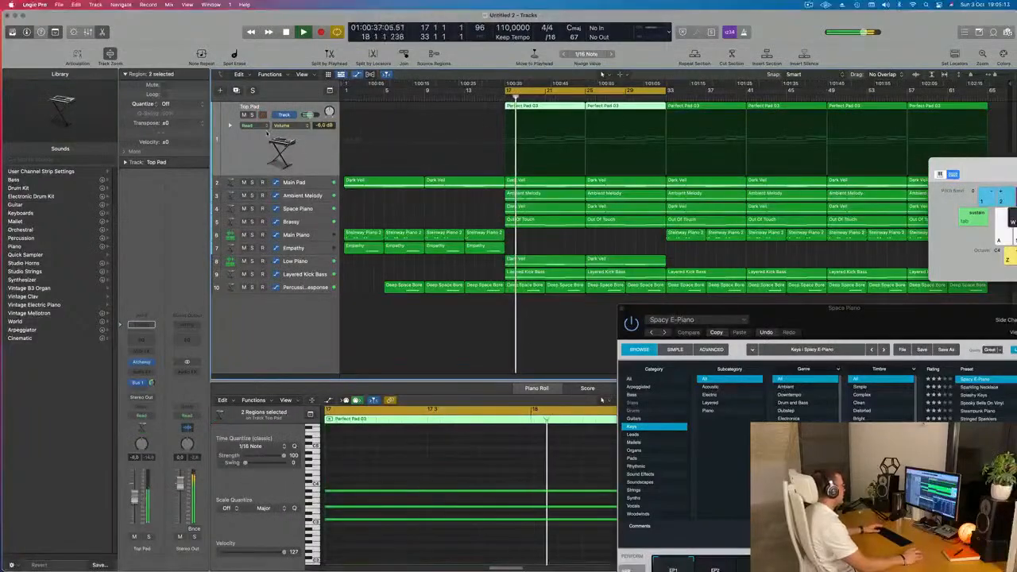
left_click(286, 126)
left_click(244, 151)
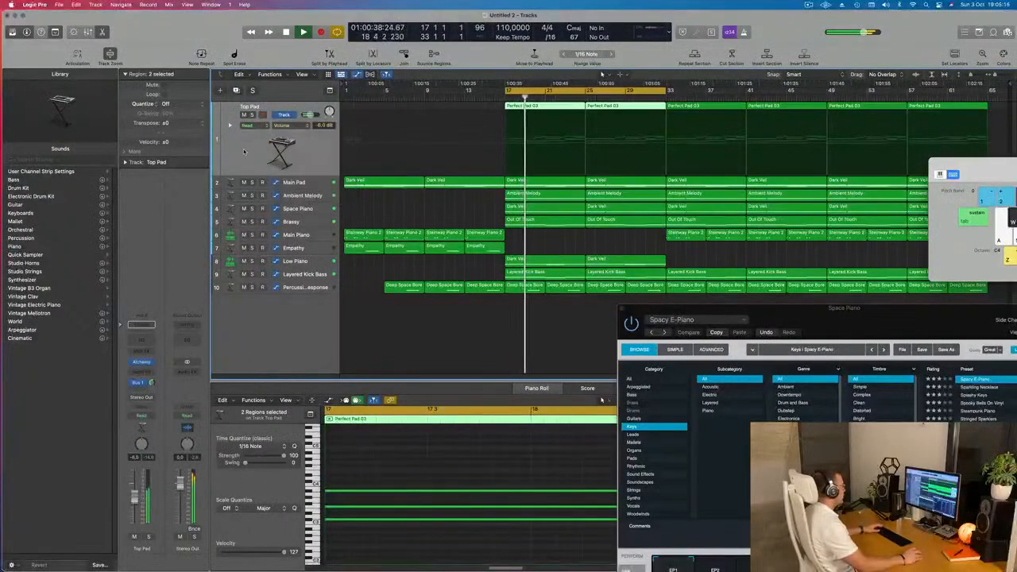
left_click(305, 182)
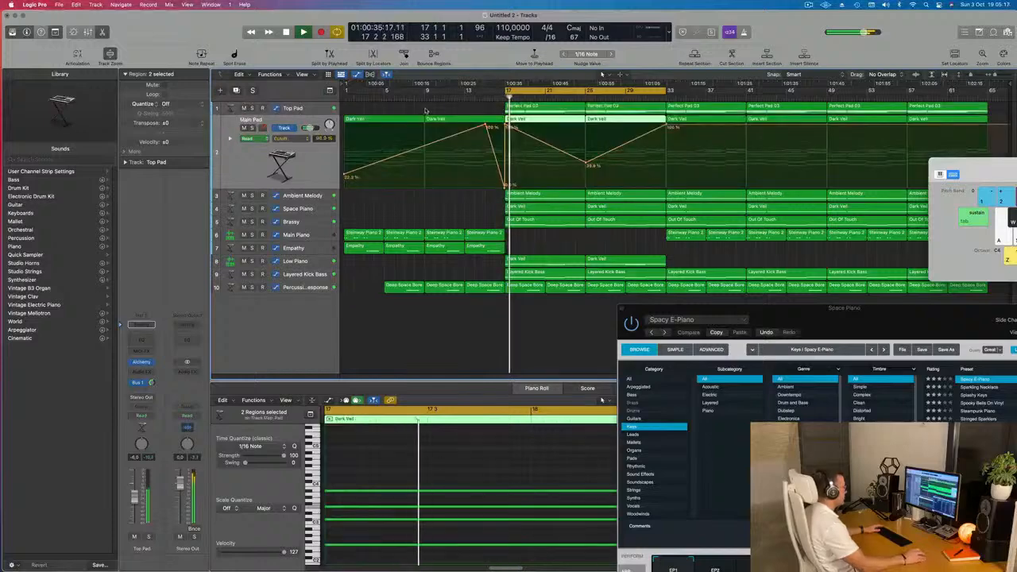
left_click(626, 110)
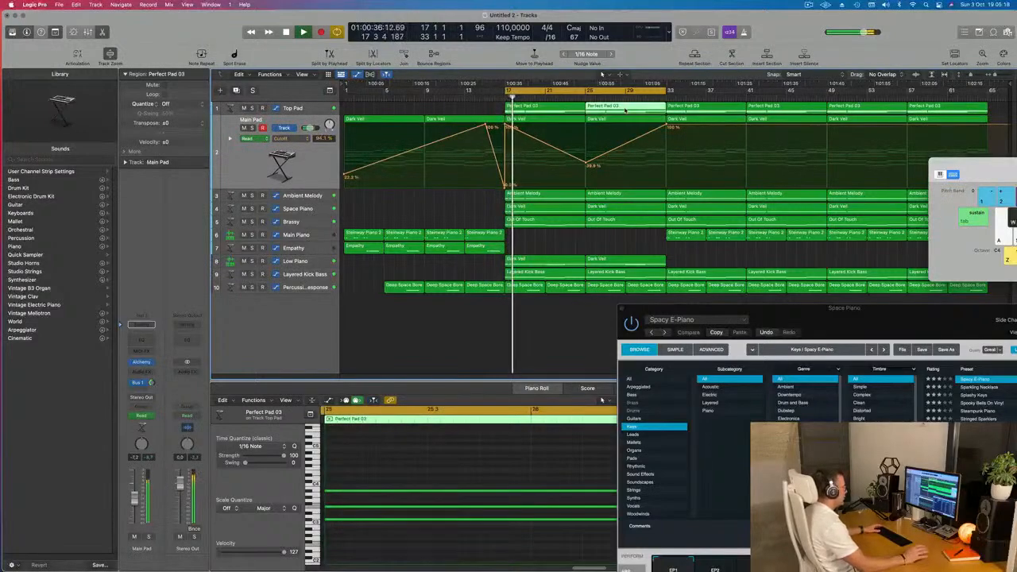
key("Delete")
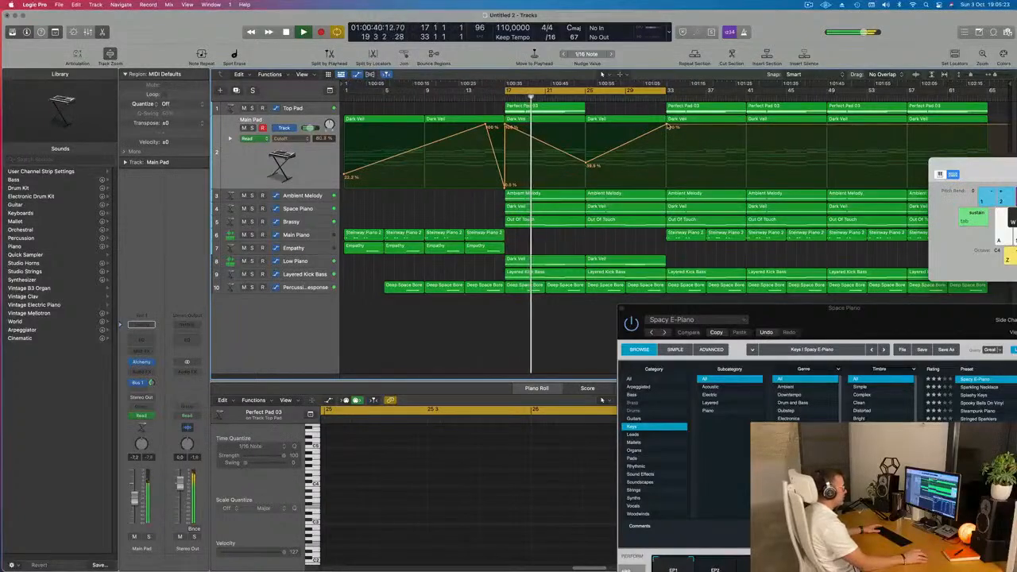
left_click_drag(668, 127, 666, 186)
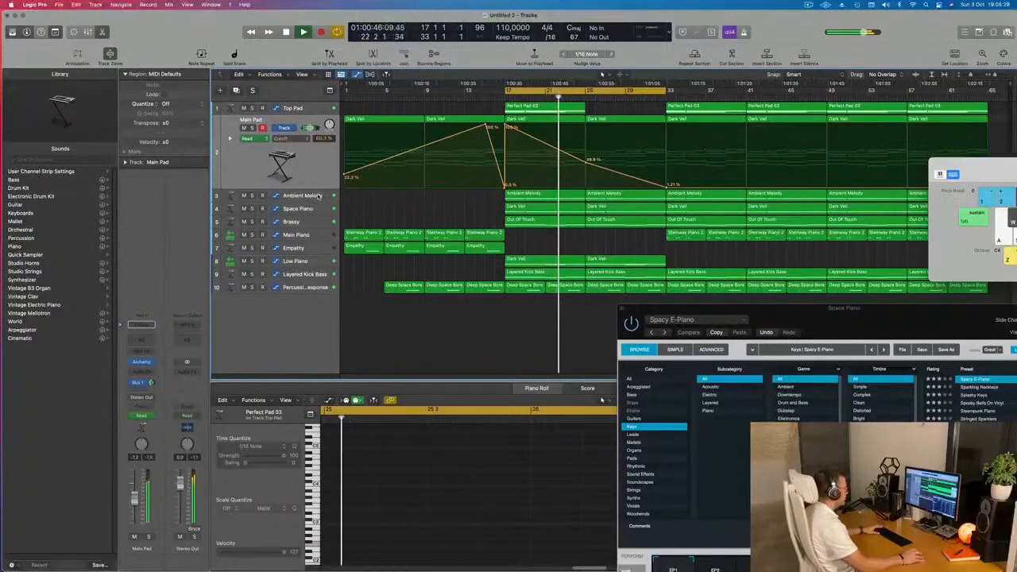
- Audition the Ambient Melody track briefly in solo
key("Down")
left_click(252, 141)
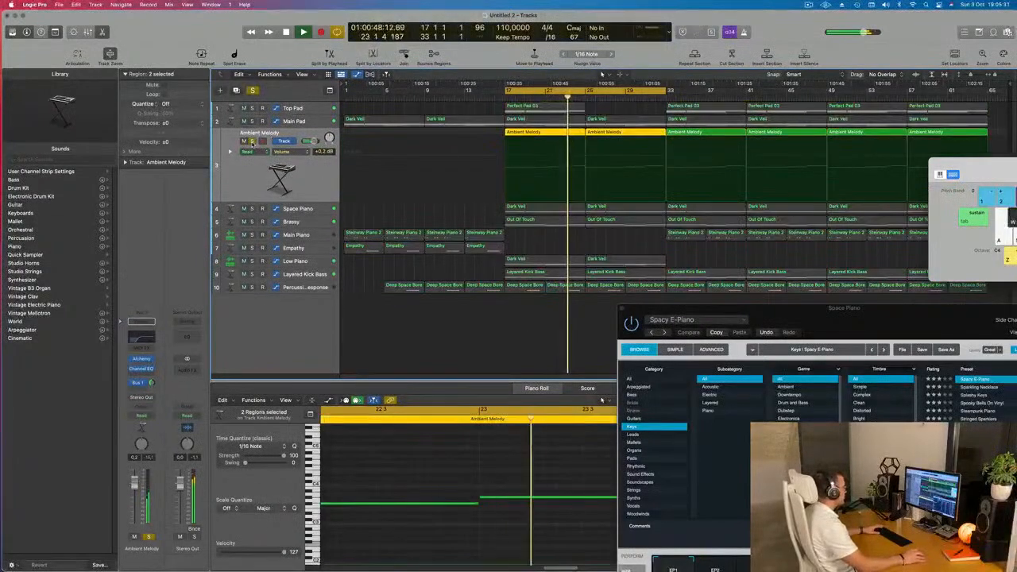
left_click(252, 142)
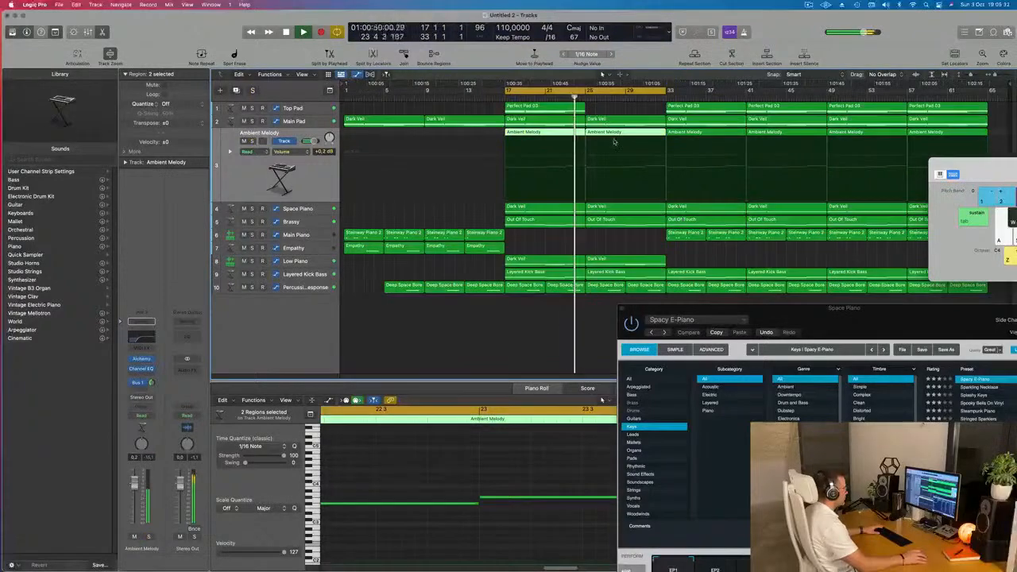
- Audition Space Piano in solo, delete its region at bars 25–33, and restart playback from bar 17
left_click(619, 206)
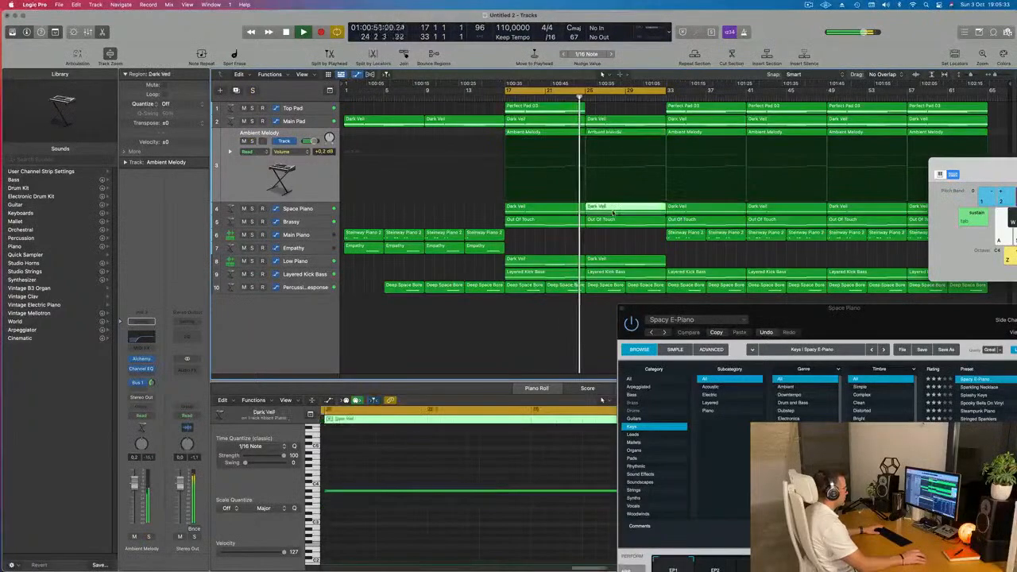
left_click(253, 209)
left_click(253, 209)
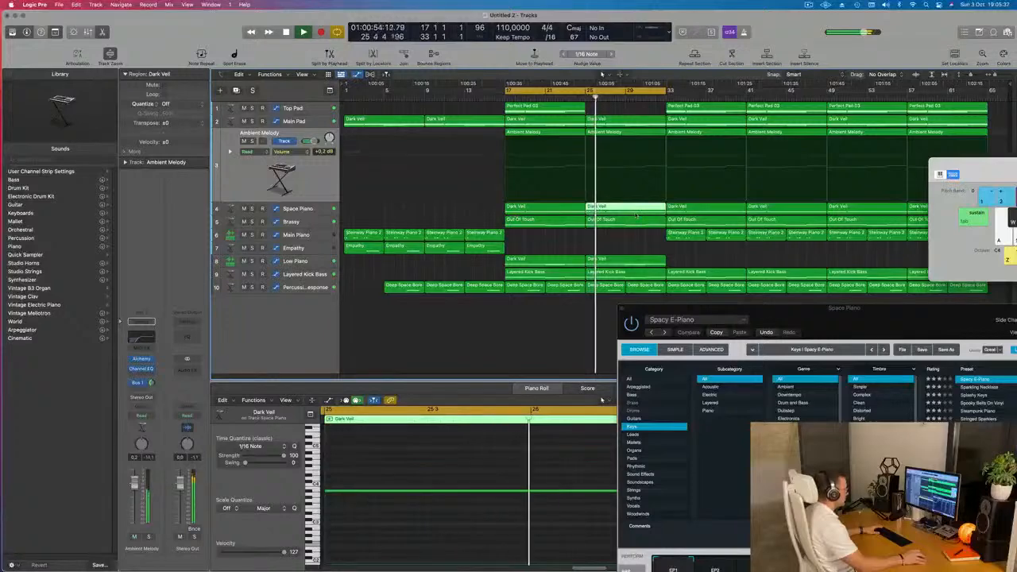
left_click(628, 239)
left_click(635, 208)
key("Delete")
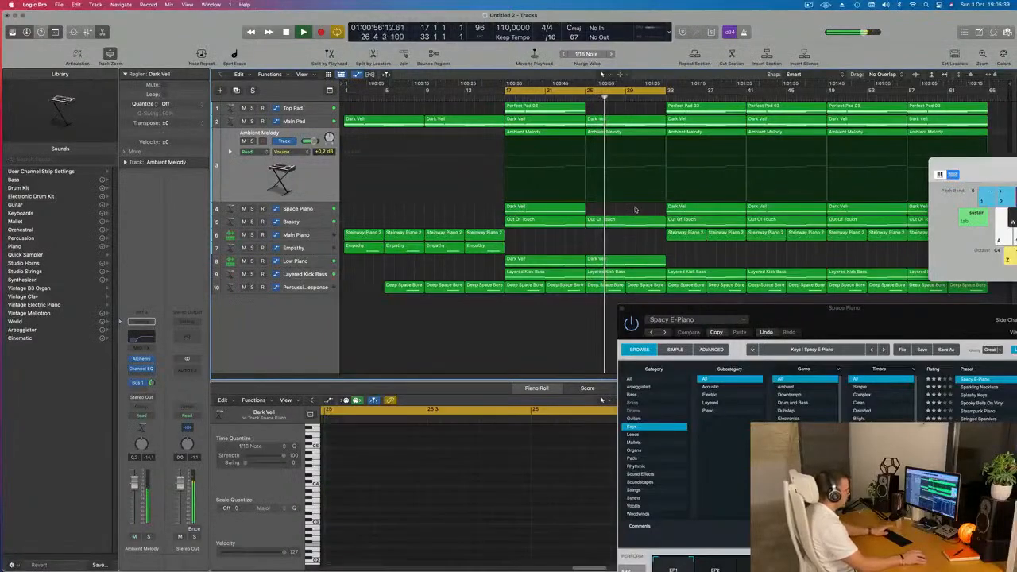
key("space")
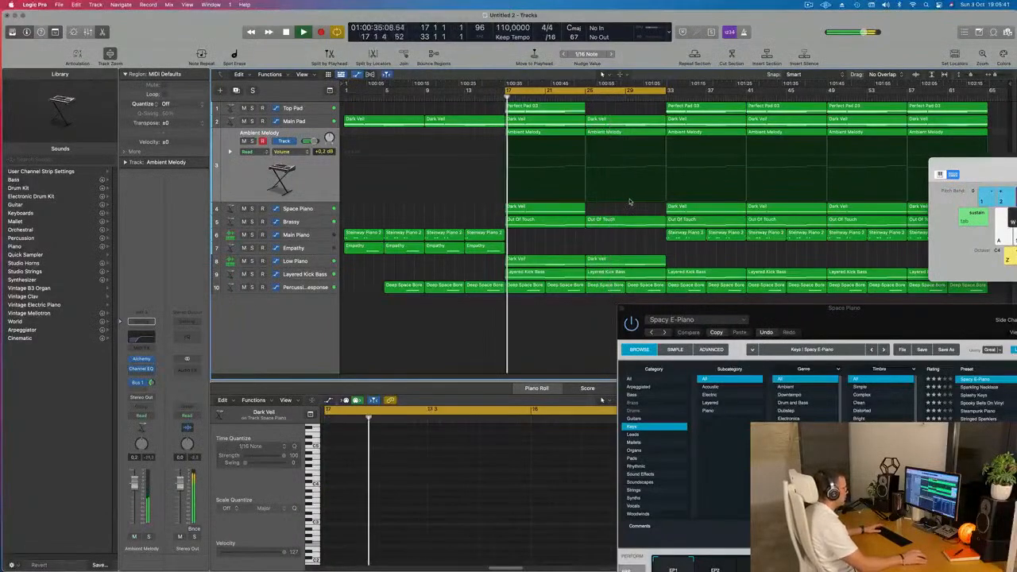
- Select all regions in the project and name them after their tracks
key("Down")
key("Down")
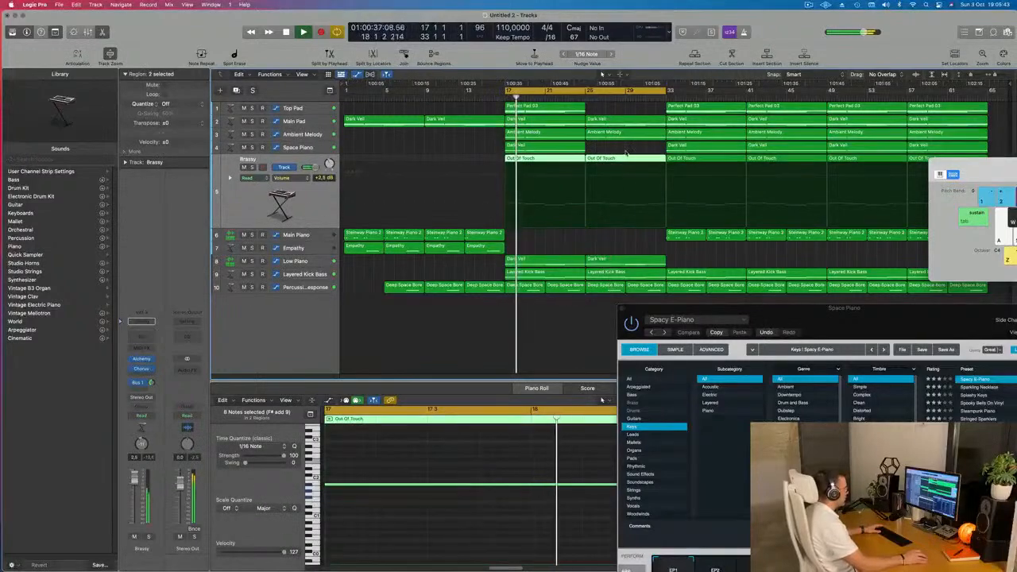
key("super+a")
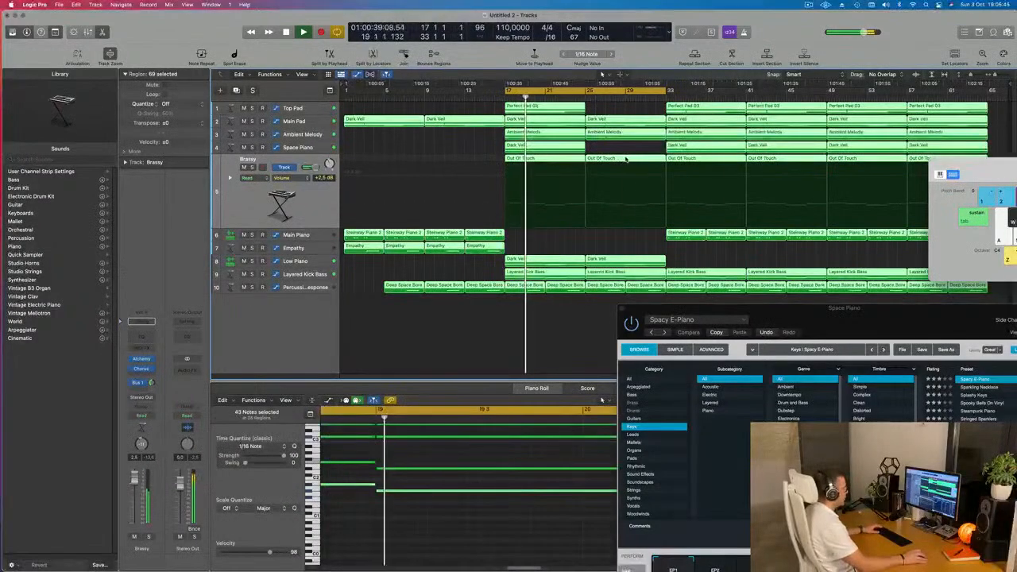
right_click(627, 157)
left_click(633, 162)
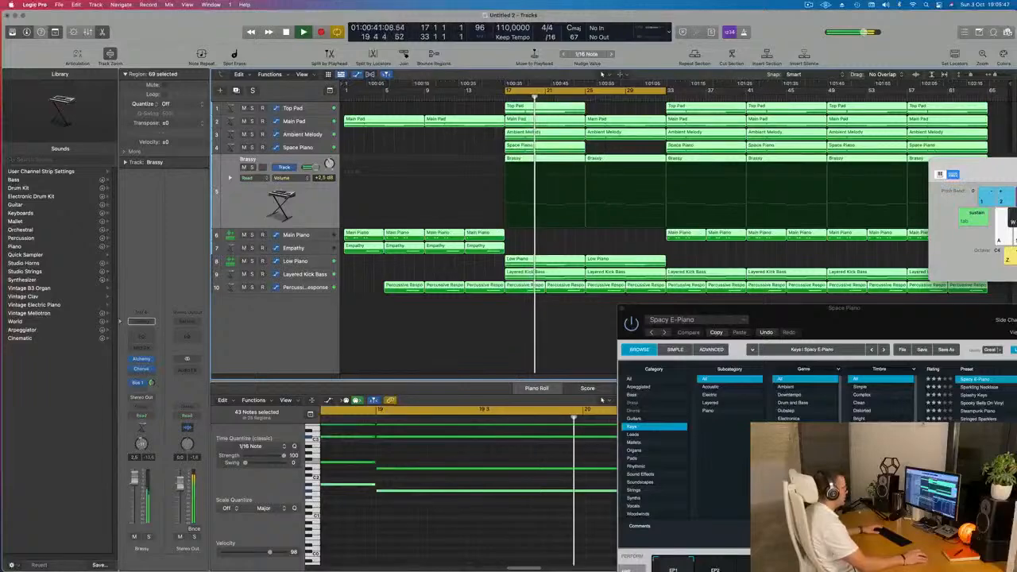
- Delete the Brassy and Low Piano regions at bars 25–33
left_click(619, 159)
key("Delete")
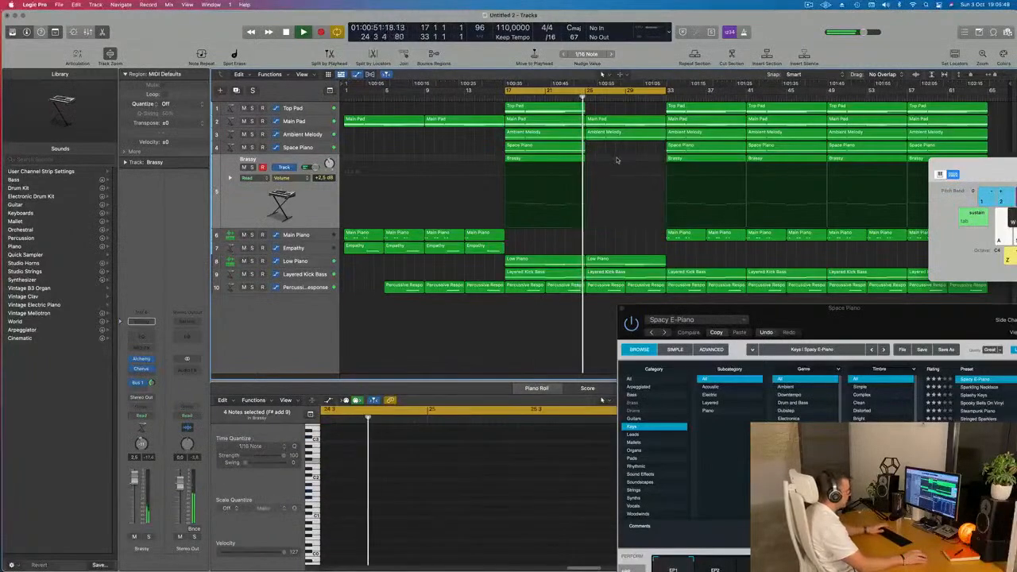
left_click(621, 265)
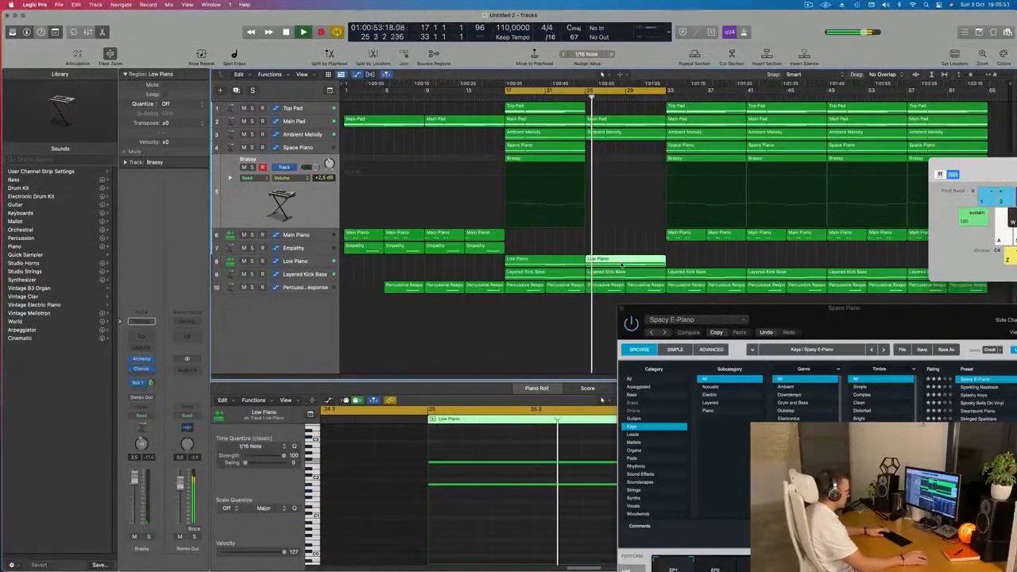
key("Delete")
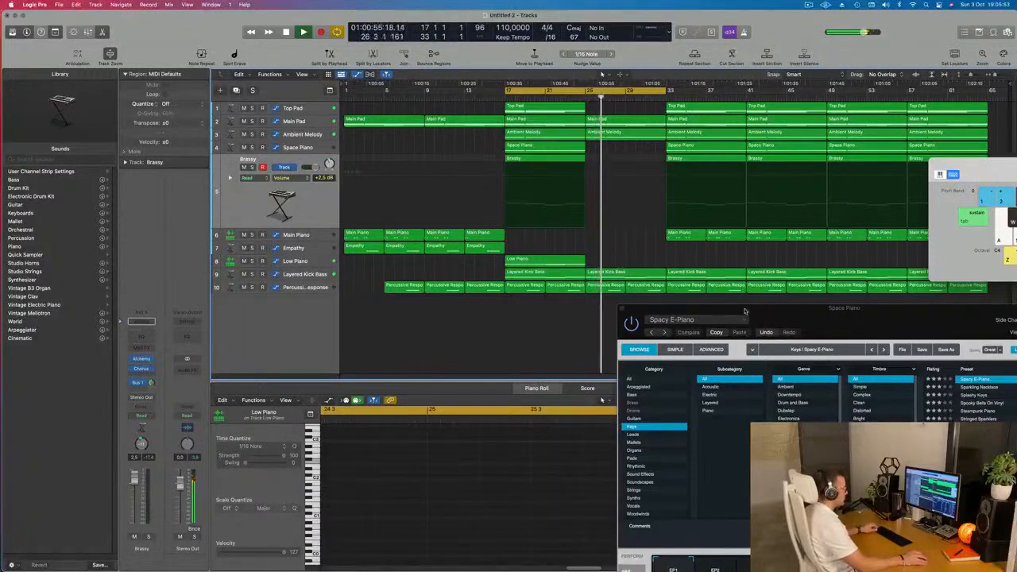
- Move the Space Piano plug-in window clear of the tracks and copy the four Empathy regions to start at bar 25
left_click_drag(758, 313, 506, 403)
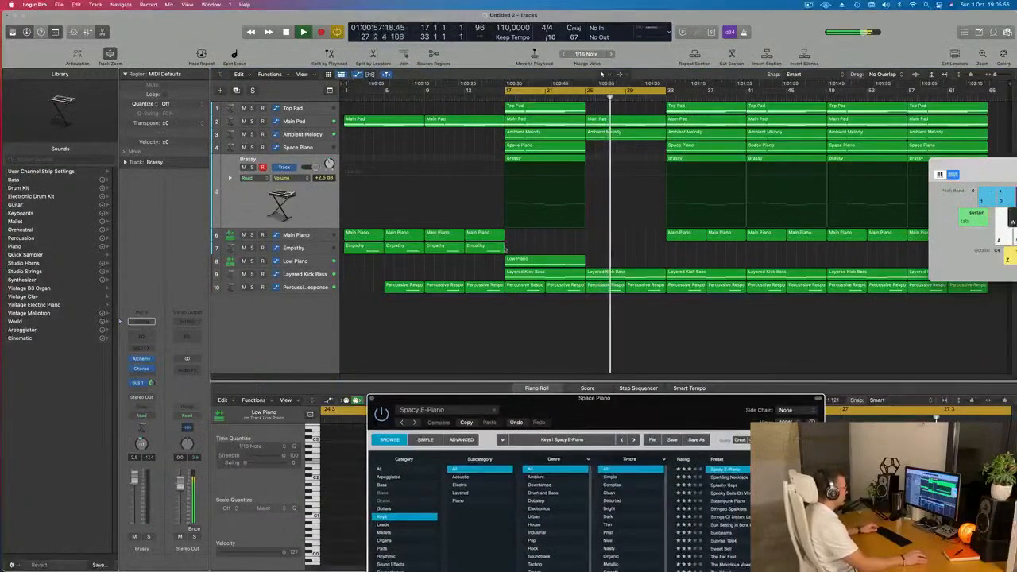
left_click_drag(534, 248, 599, 254)
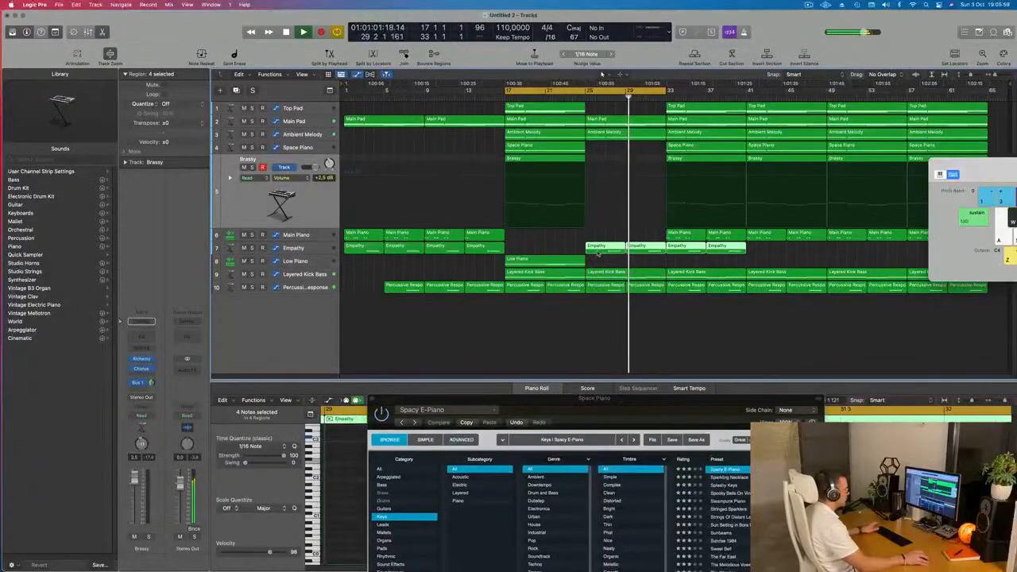
- Restart cycle playback from bar 25 and delete the Ambient Melody region at bars 25–33, leaving the Main Pad region there selected
key("space")
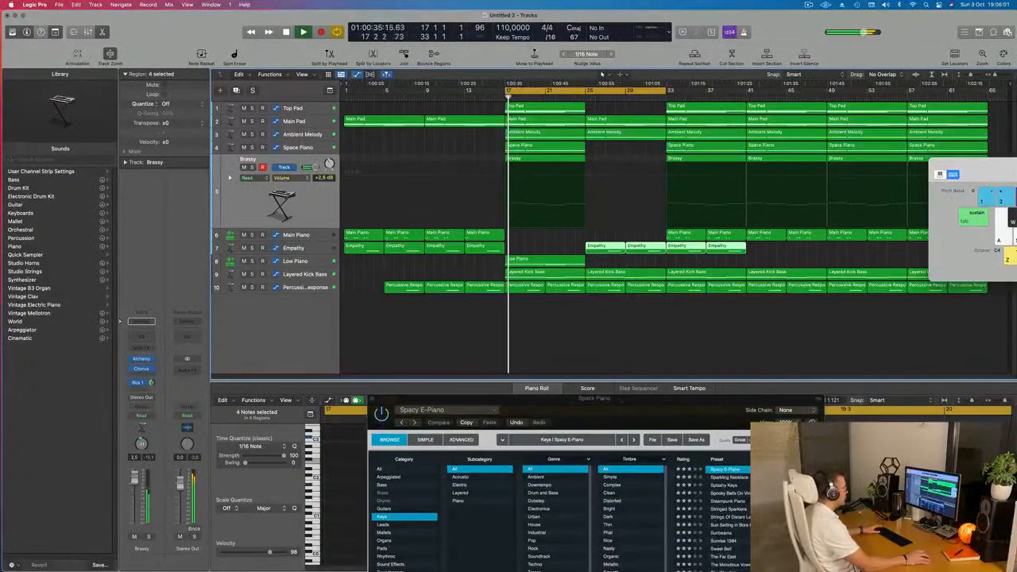
left_click_drag(506, 92, 586, 92)
key("space")
key("space")
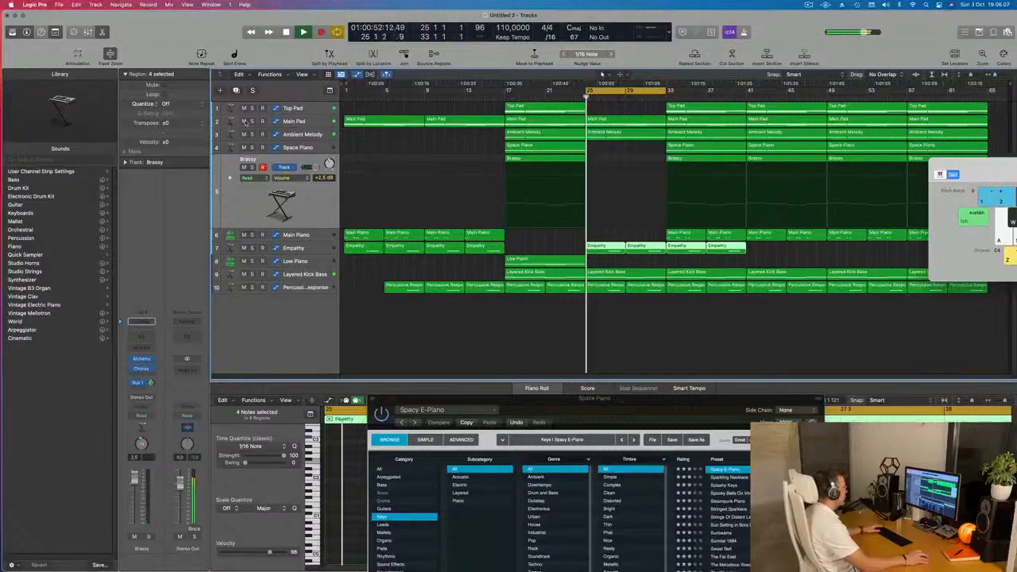
left_click(620, 137)
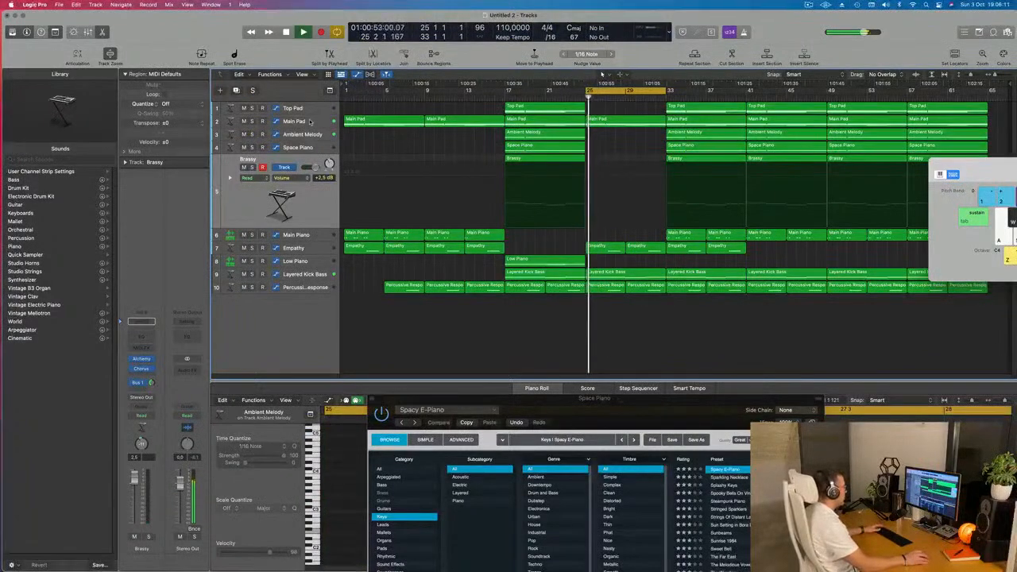
left_click(597, 120)
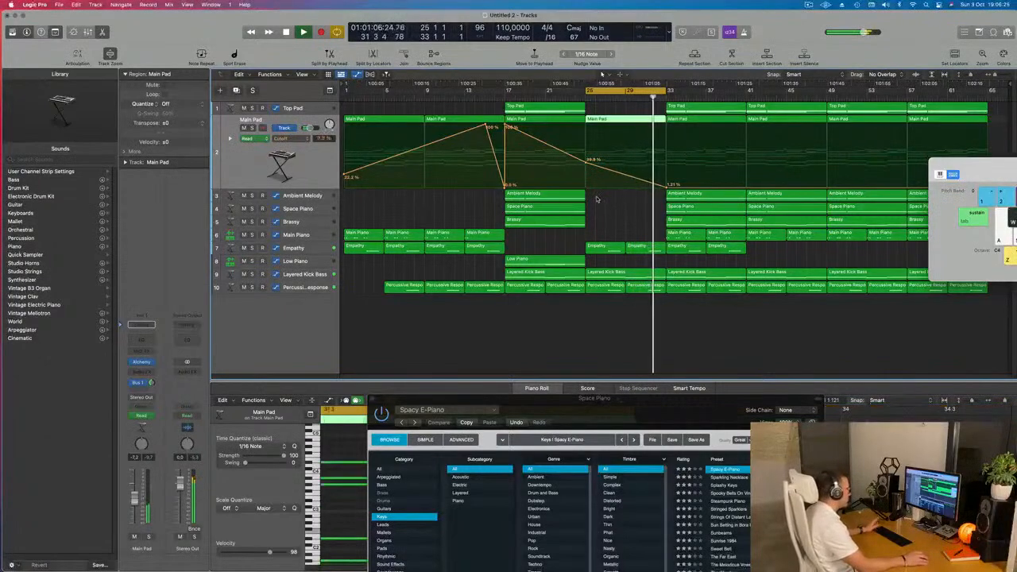
- Delete the Top Pad, Ambient Melody, Space Piano and Brassy regions at bars 33–41
left_click(696, 112)
key("Delete")
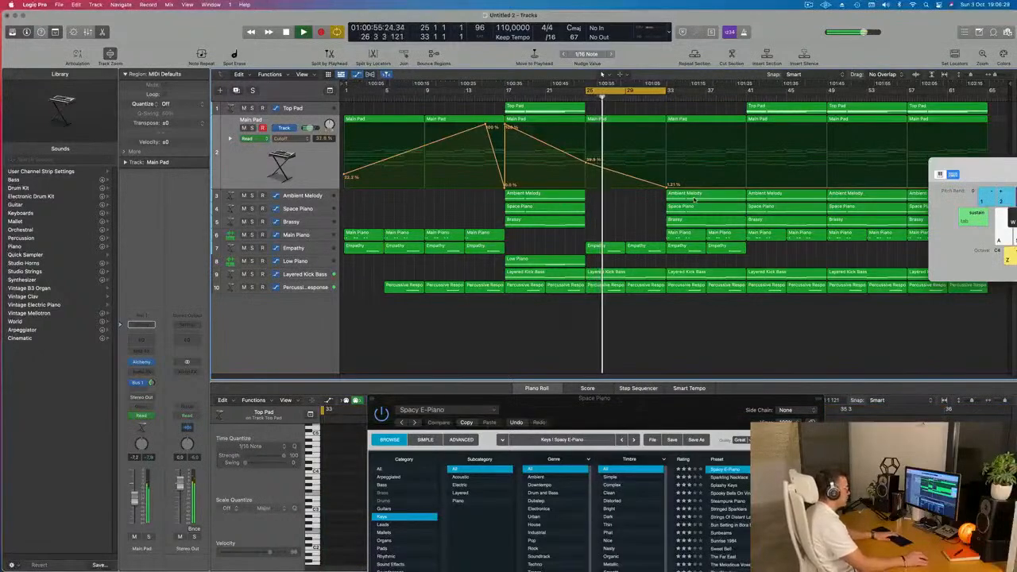
left_click(695, 197)
key("Delete")
left_click(697, 209)
key("Delete")
left_click(704, 221)
key("Delete")
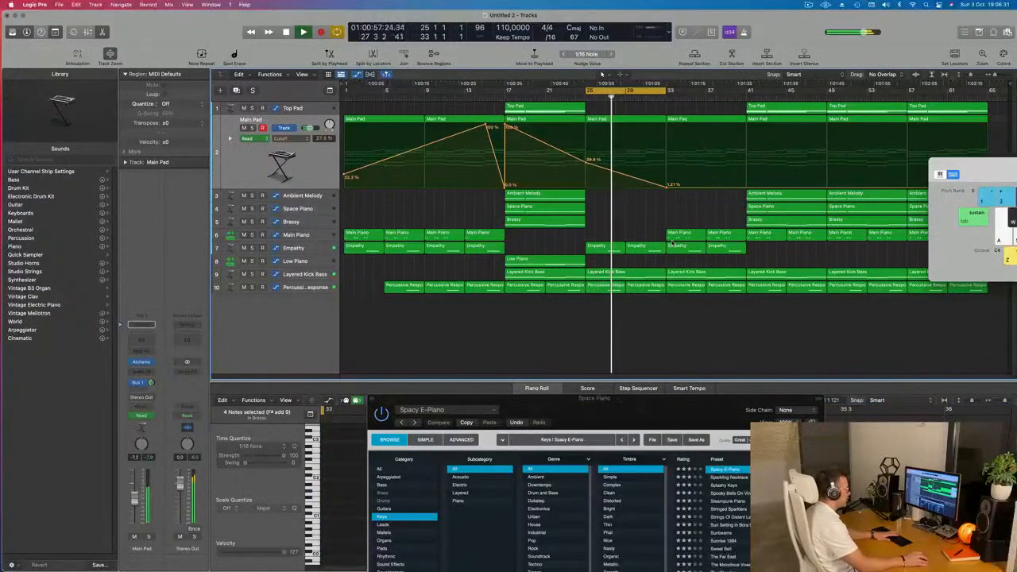
- Move the plug-in window aside and delete the second note of bars 33, 34 and 35 in the Main Piano region
left_click(674, 236)
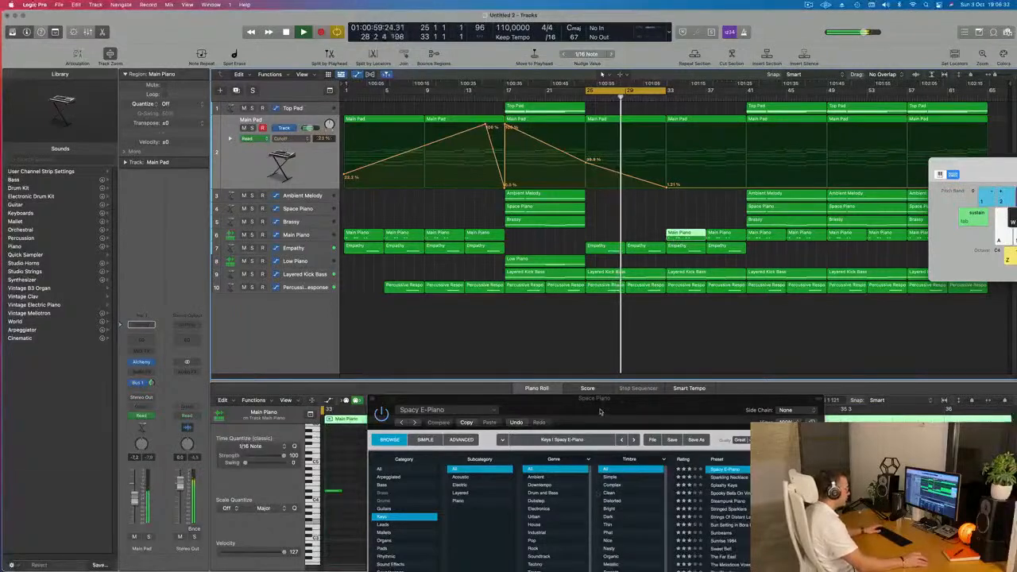
left_click_drag(601, 412, 935, 436)
scroll(556, 473, "left", 5)
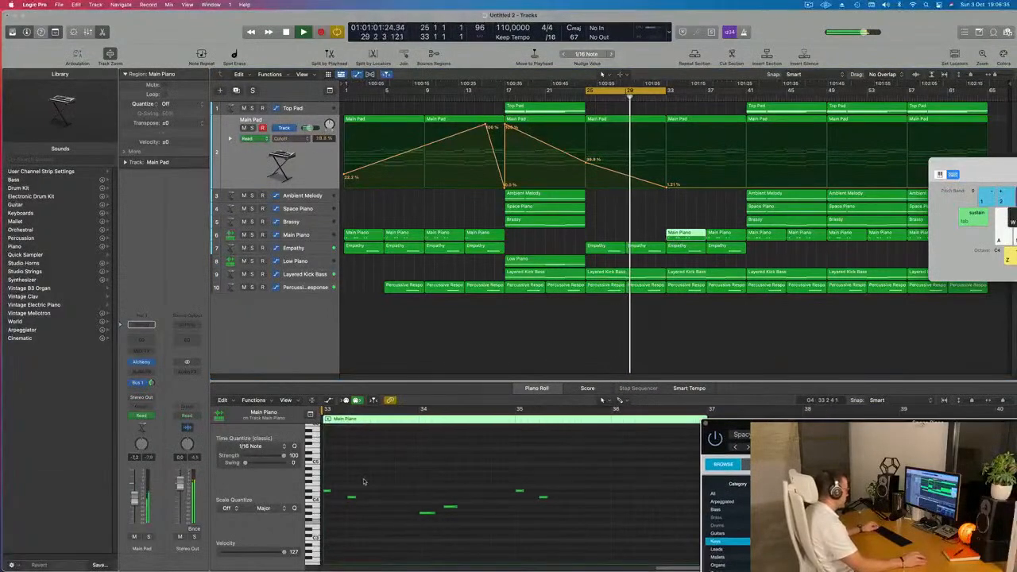
left_click(449, 506)
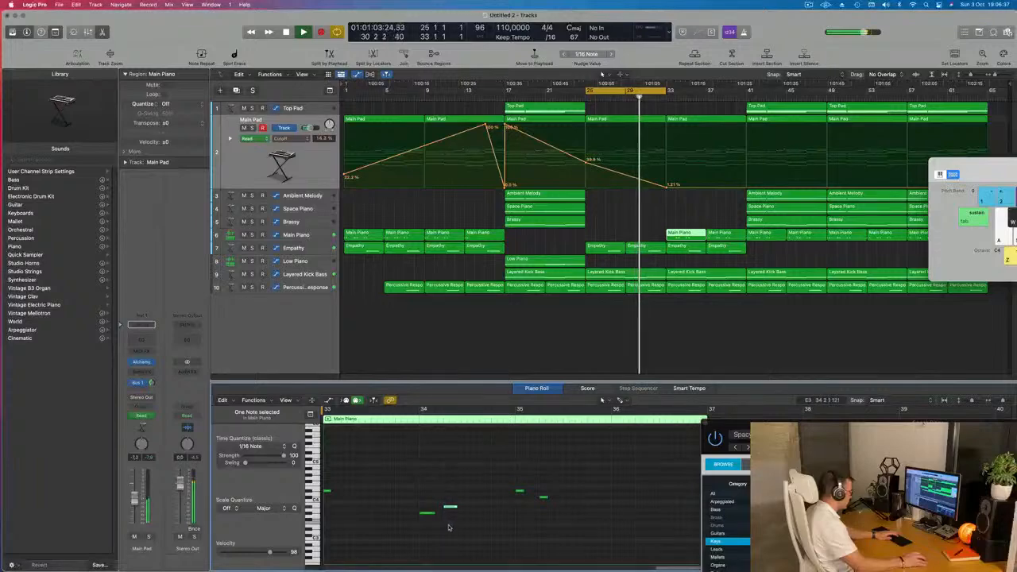
key("Delete")
left_click_drag(554, 479, 530, 525)
key("Delete")
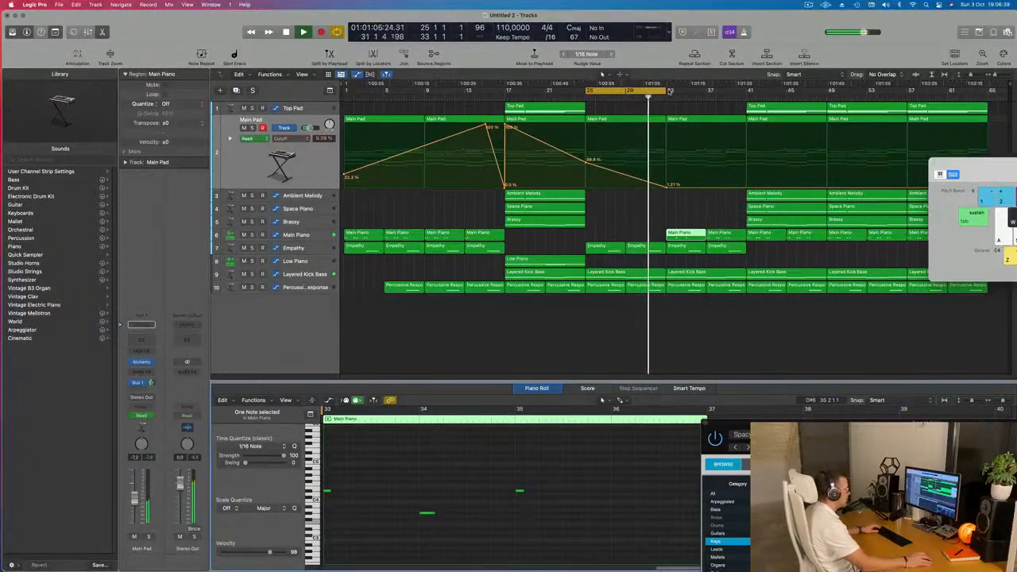
- Extend the cycle range to bar 41 and select the Main Piano region at bar 37
left_click_drag(666, 92, 747, 91)
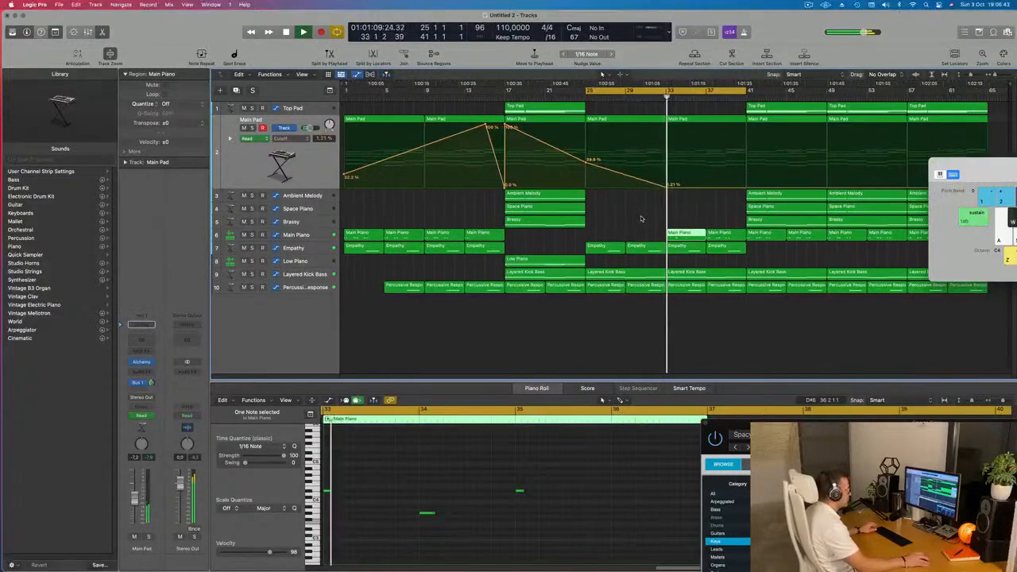
scroll(641, 218, "up", 3)
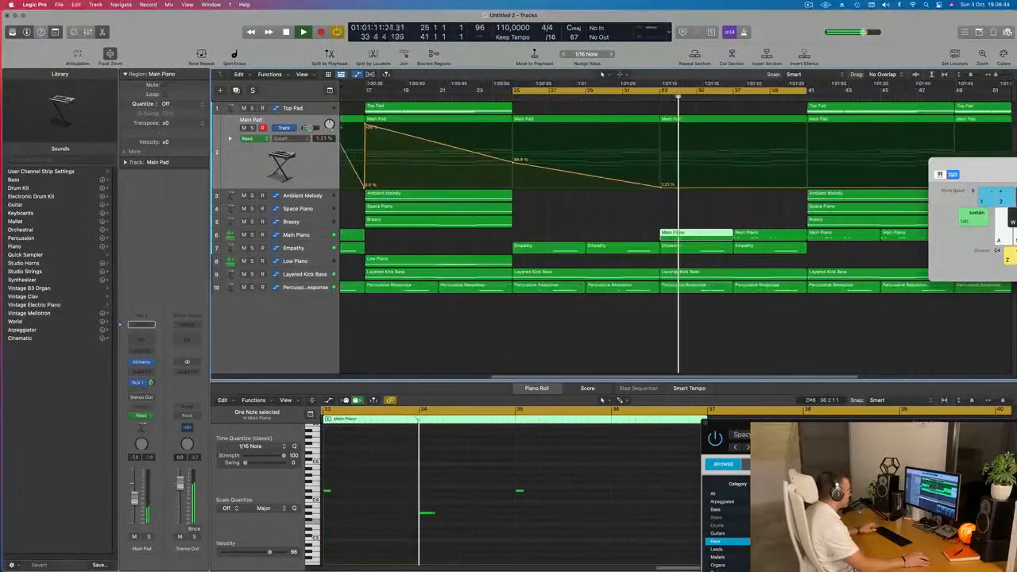
scroll(640, 218, "down", 5)
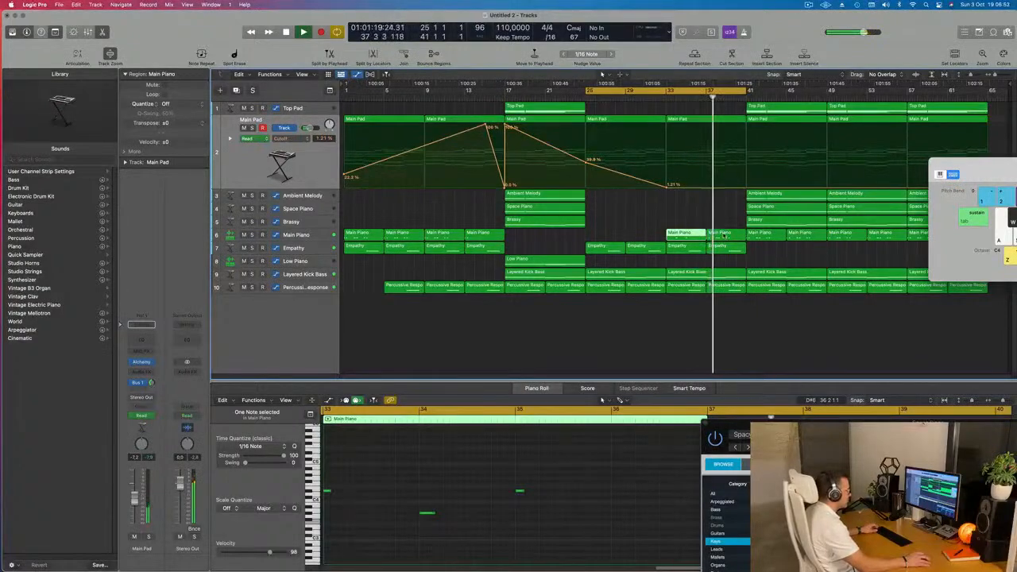
left_click_drag(719, 235, 706, 240)
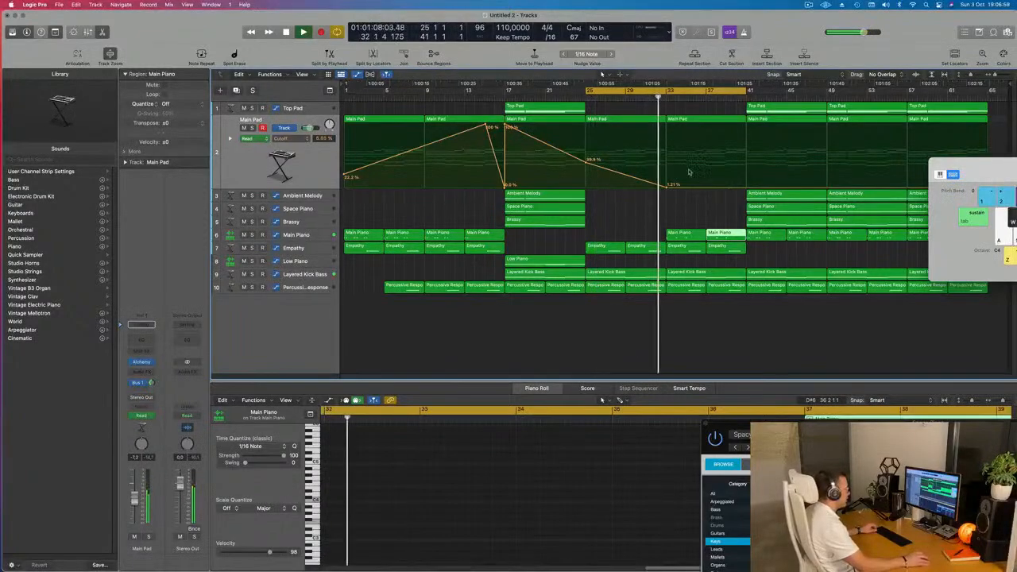
- Add a Main Pad cutoff automation point at bar 41 and raise it to about 49 %
left_click(747, 181)
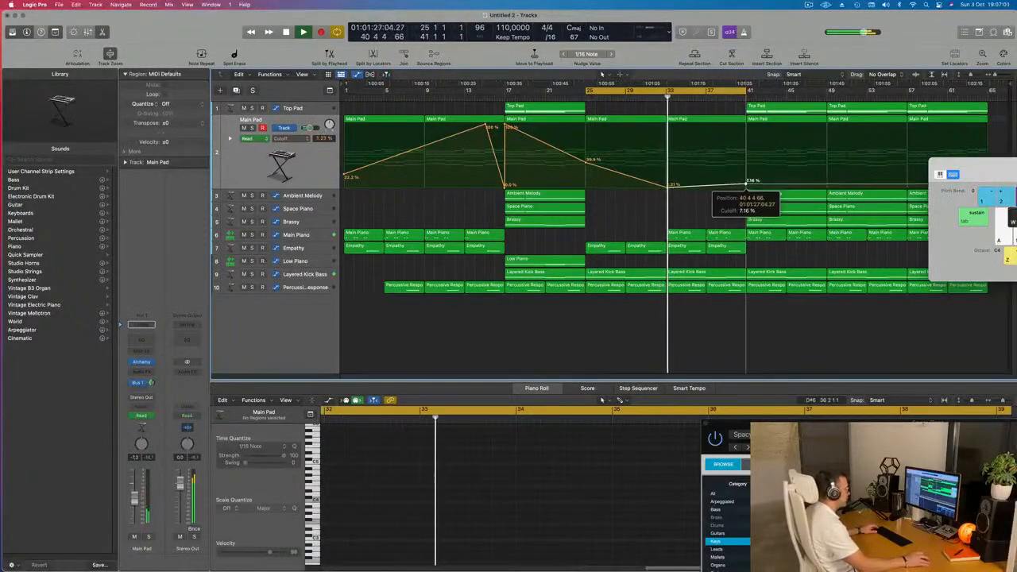
left_click_drag(746, 181, 747, 161)
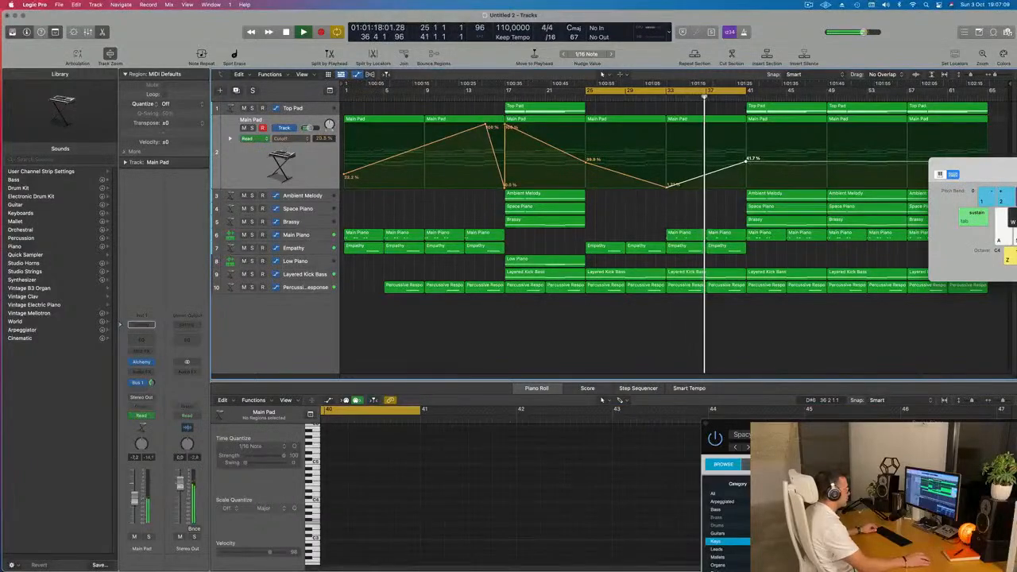
left_click_drag(747, 160, 747, 154)
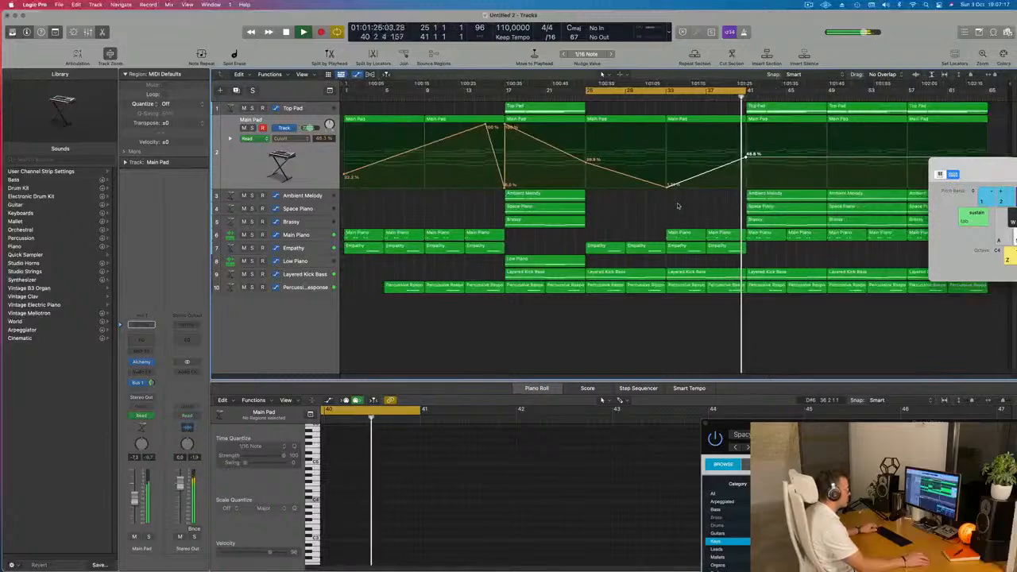
- Extend the cycle range to bar 49 and delete the Top Pad, Ambient Melody, Space Piano and Brassy regions at bars 41–49
left_click_drag(746, 91, 829, 96)
left_click(794, 109)
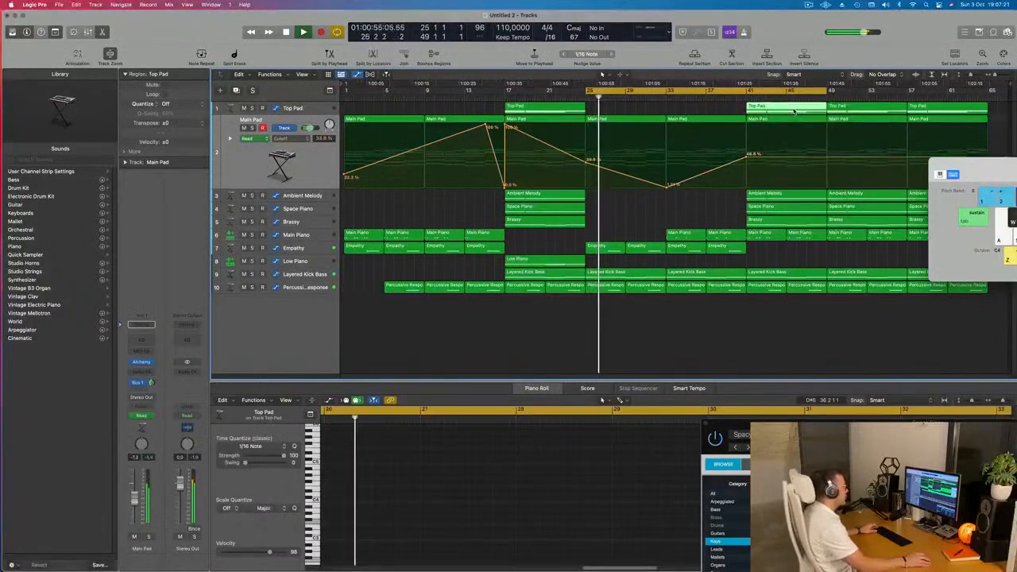
key("Delete")
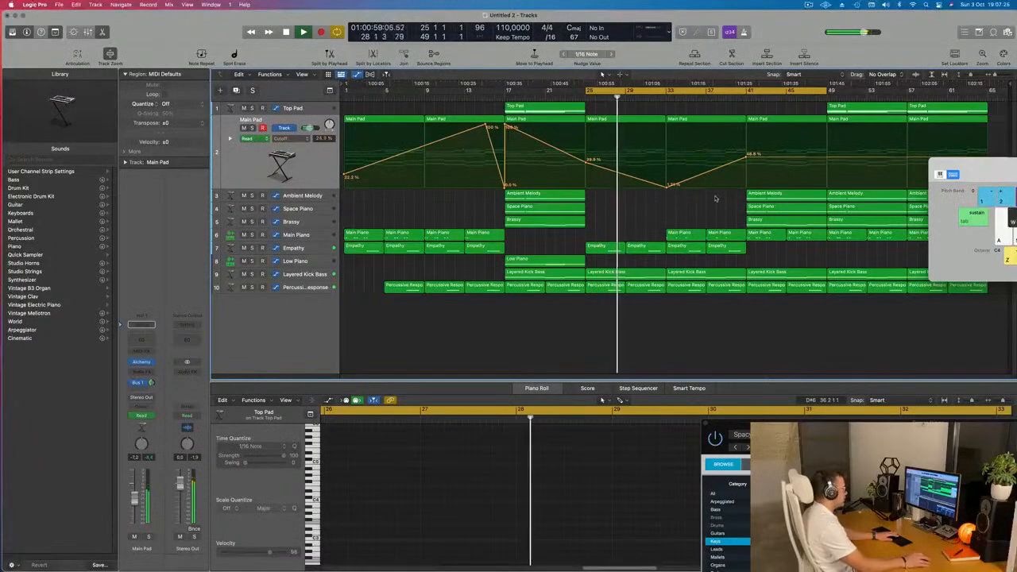
left_click(783, 203)
key("Delete")
left_click(782, 222)
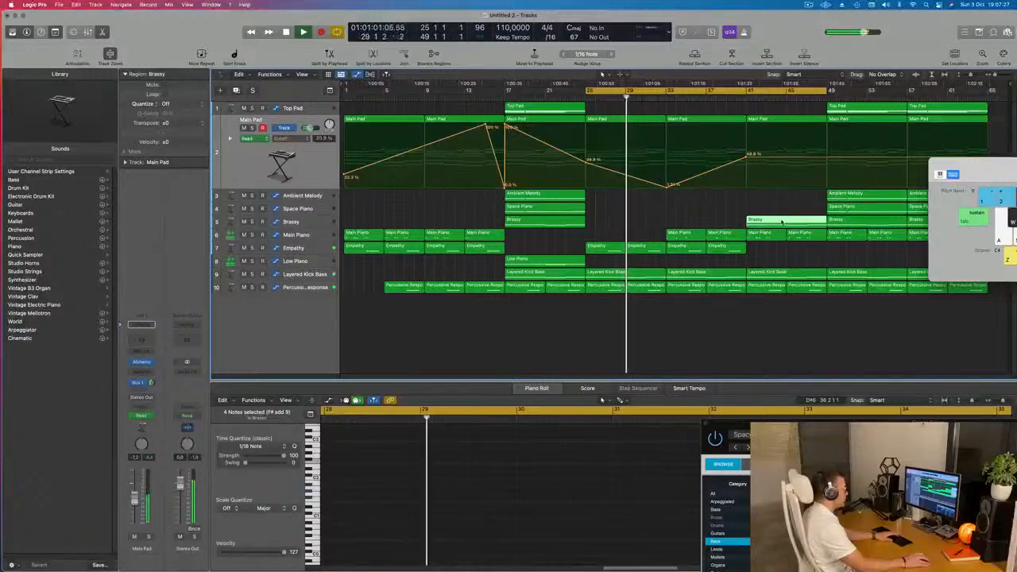
key("Delete")
- Copy two Empathy regions to bars 41–49 and add a Main Pad cutoff point of about 98 % at bar 49
mouse_move(769, 252)
left_mouse_down()
mouse_move(694, 255)
mouse_move(783, 258)
left_mouse_up()
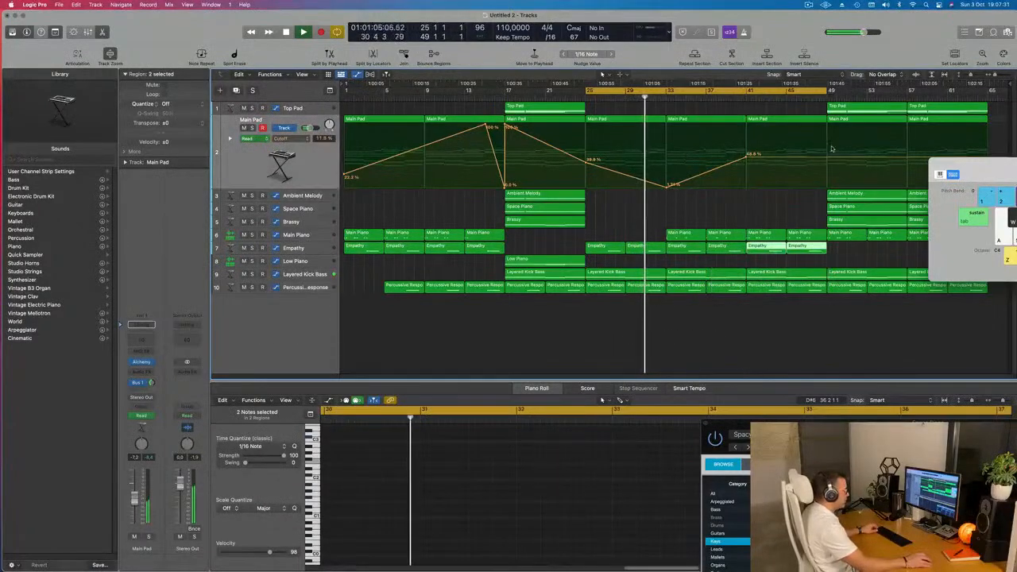
left_click(827, 150)
left_click_drag(826, 150, 826, 127)
- Delete the Layered Kick Bass and Percussive Response regions at bars 41–49 and save the project
left_click_drag(759, 265, 803, 290)
key("Delete")
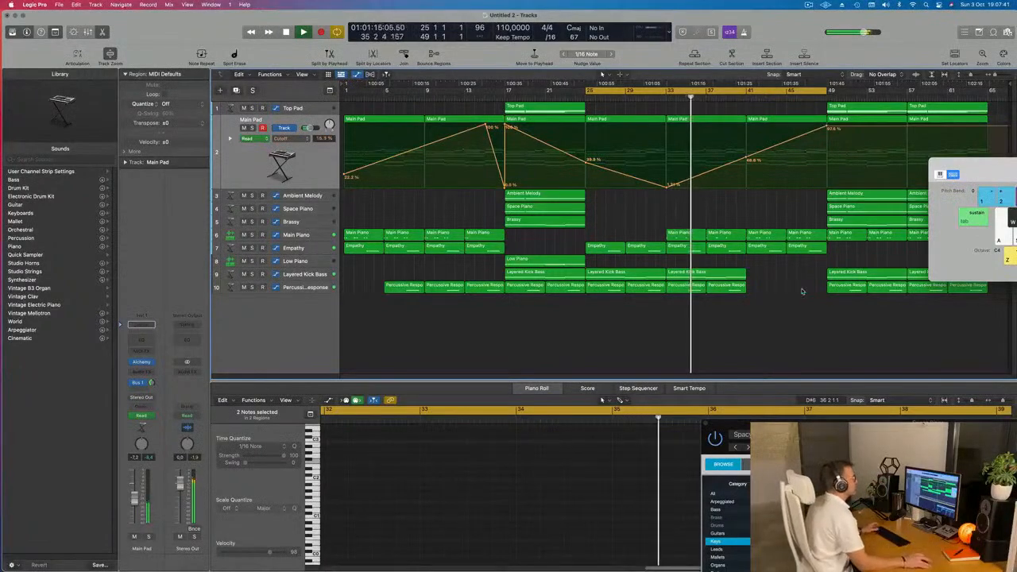
left_click(809, 5)
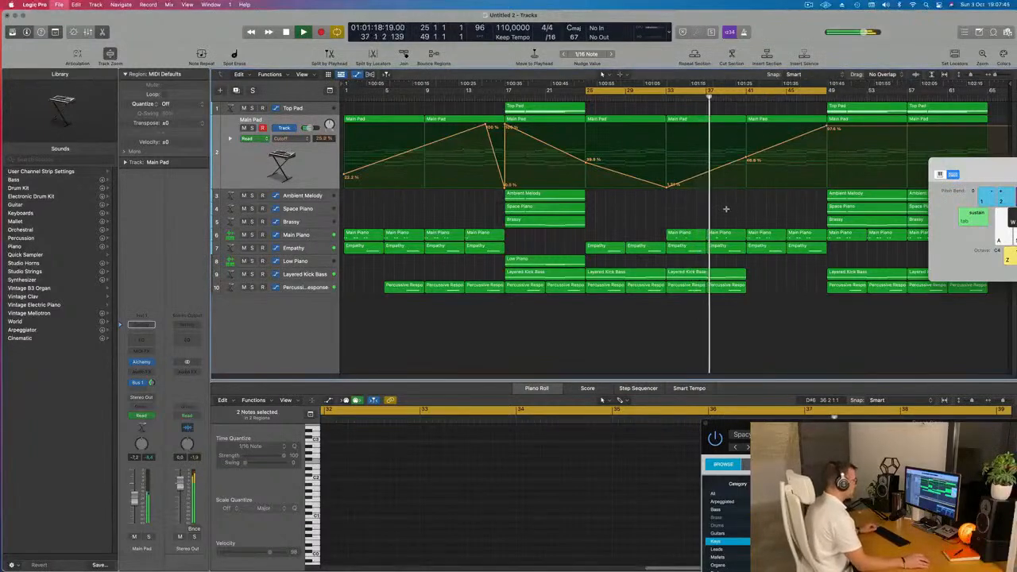
key("super+s")
key("Escape")
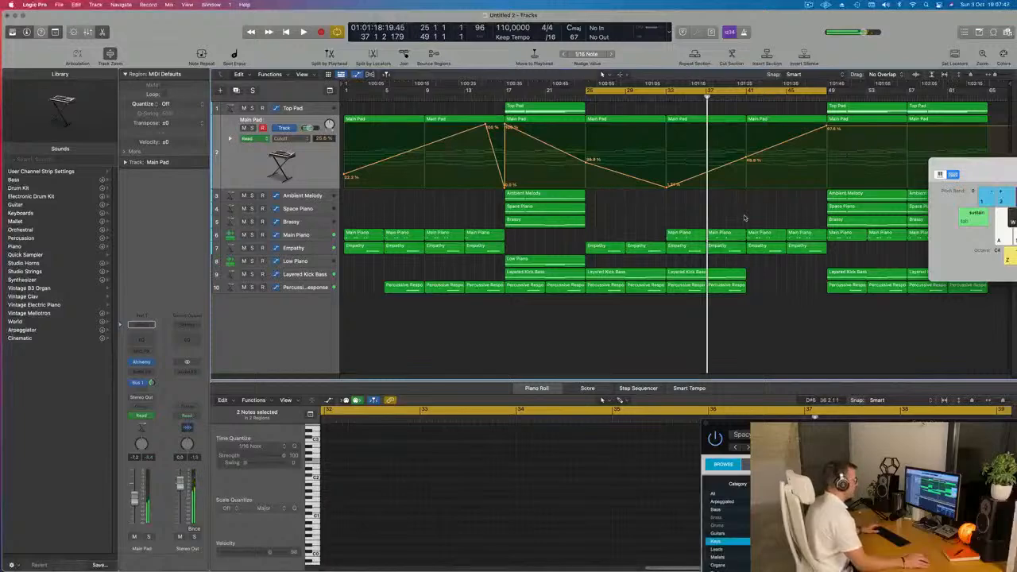
- Replay the breakdown from bar 33 and move the Musical Typing window down, clear of the upper tracks
key("space")
left_click(666, 95)
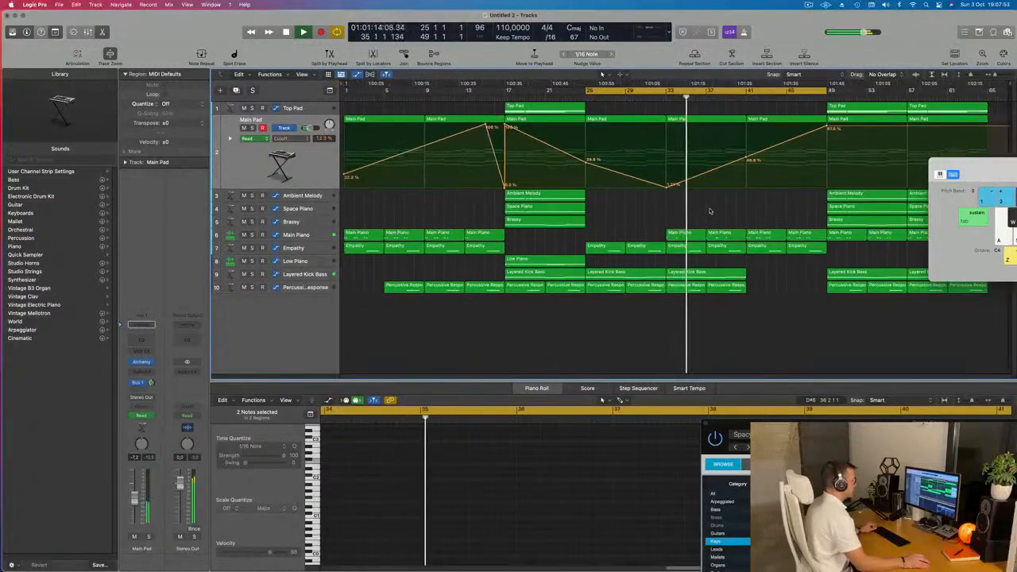
scroll(727, 212, "up", 4)
scroll(739, 212, "down", 3)
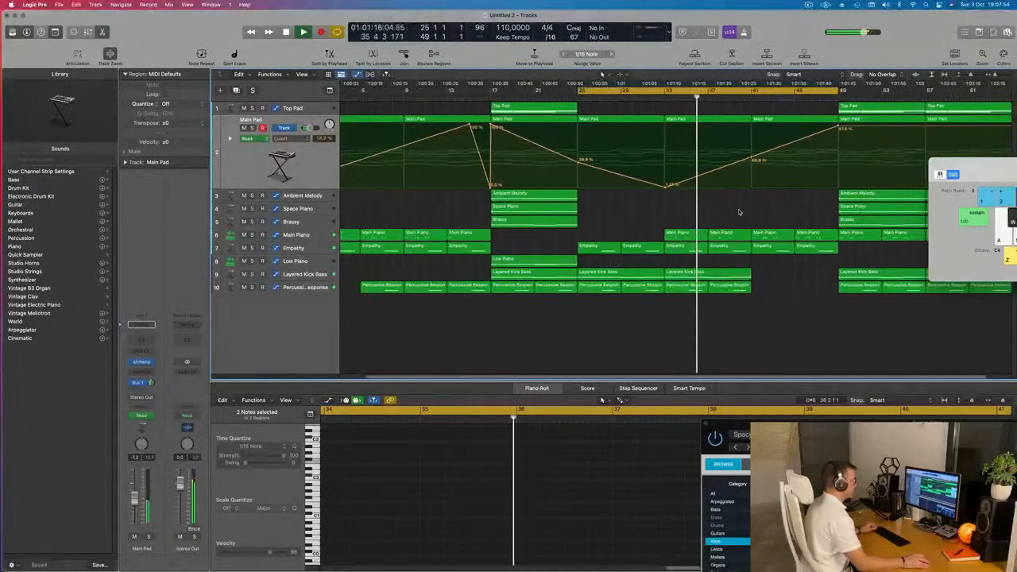
left_click_drag(969, 164, 989, 291)
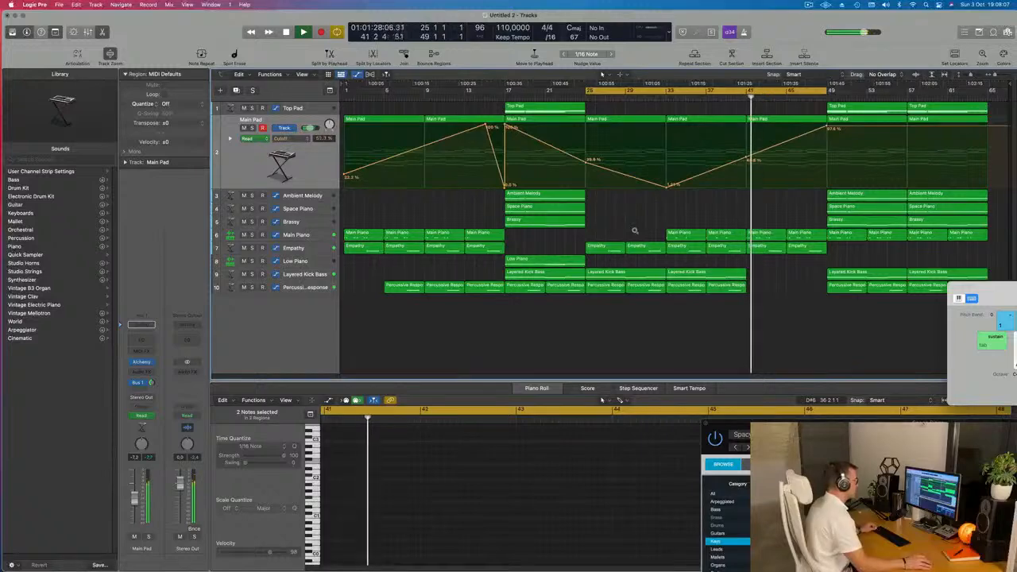
- Delete the Main Piano region at bar 41 and replay from that bar
left_click(736, 96)
left_click(758, 234)
key("Delete")
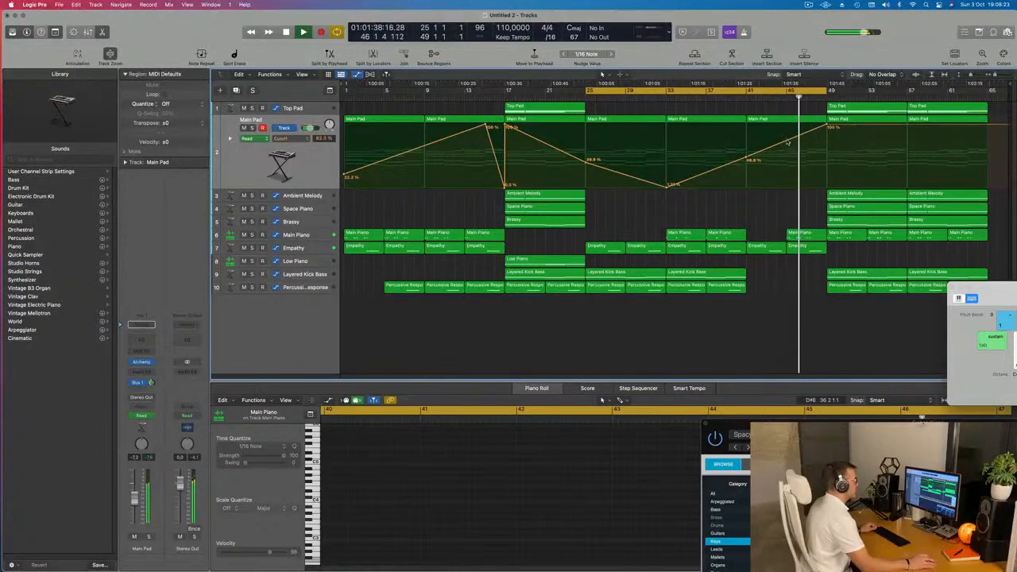
left_click(746, 96)
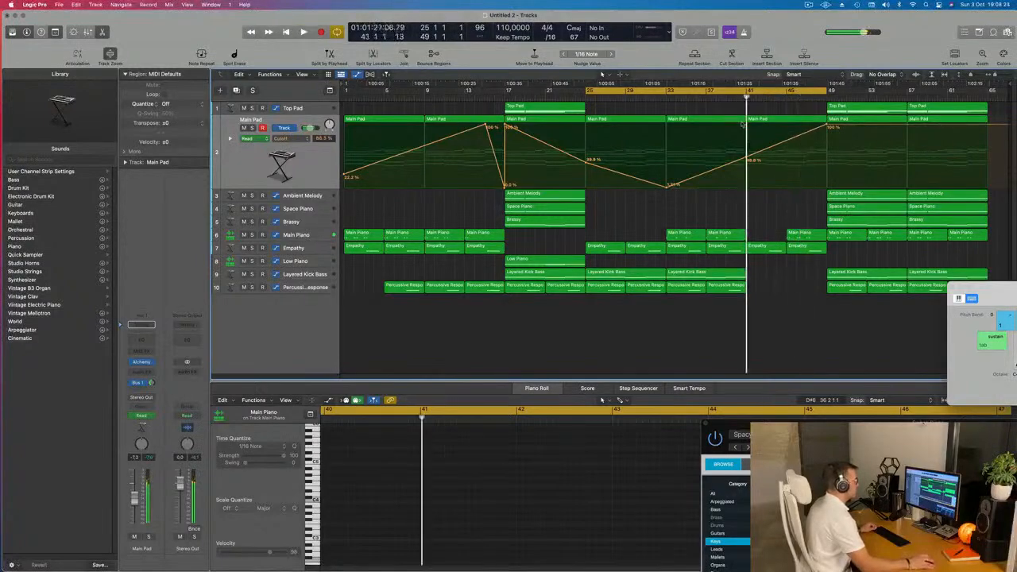
- Select the Main Piano track with its regions at bars 33, 37 and 45, and replay from bar 33
left_click(793, 234)
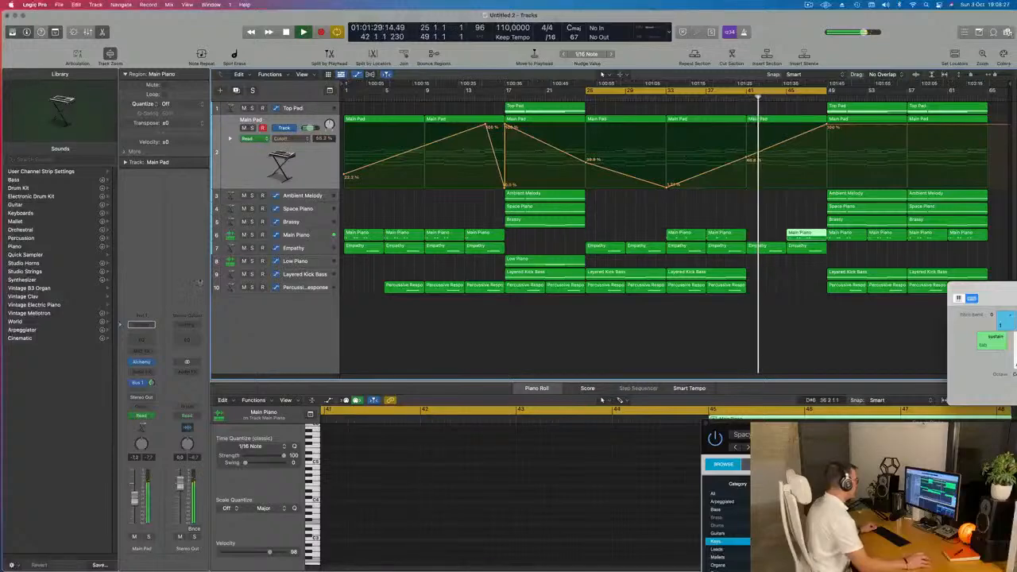
left_click(305, 235)
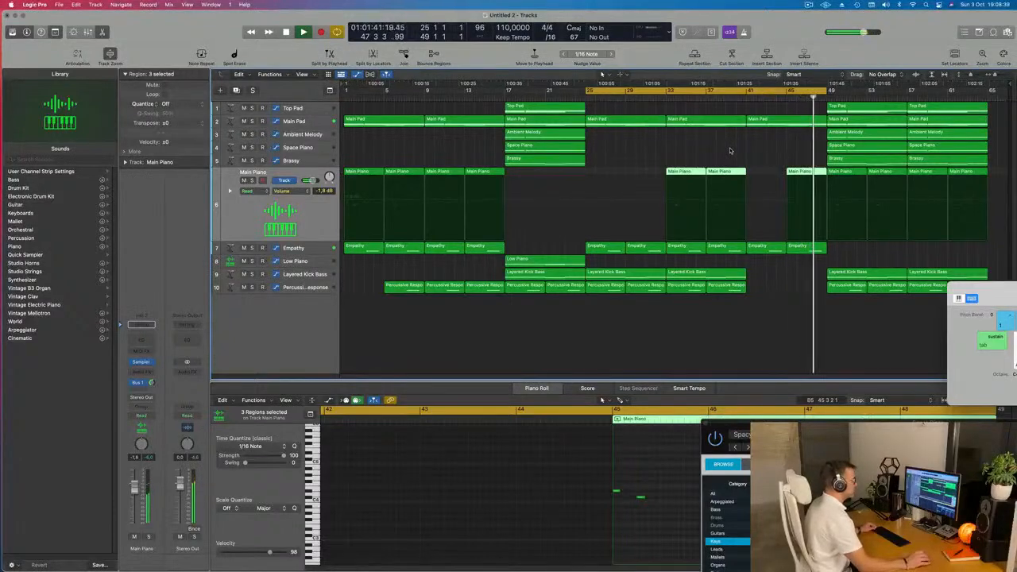
key("Return")
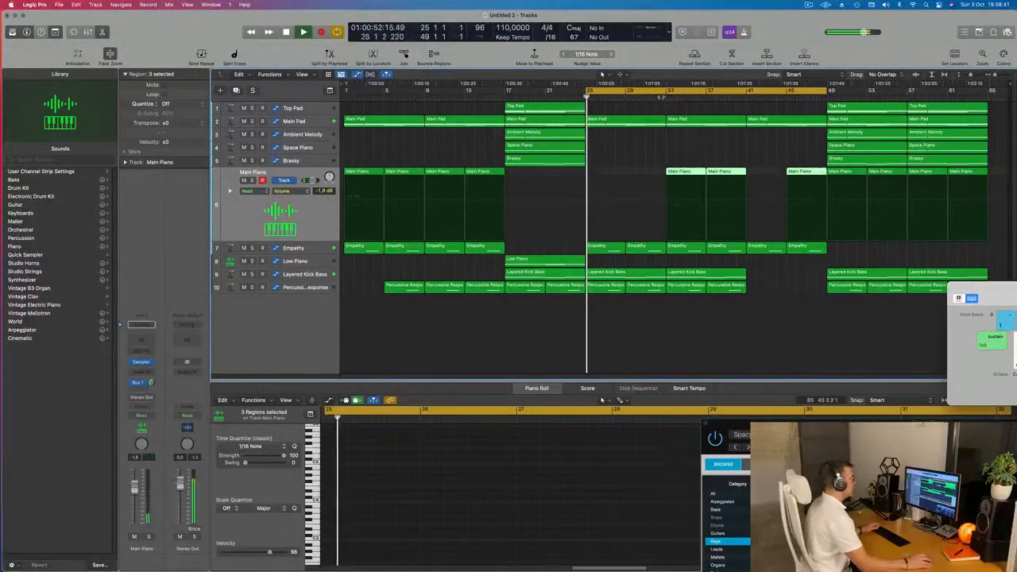
left_click(665, 97)
- Duplicate the Empathy track and move the Empathy region at bar 33 onto the new track
left_click(322, 249)
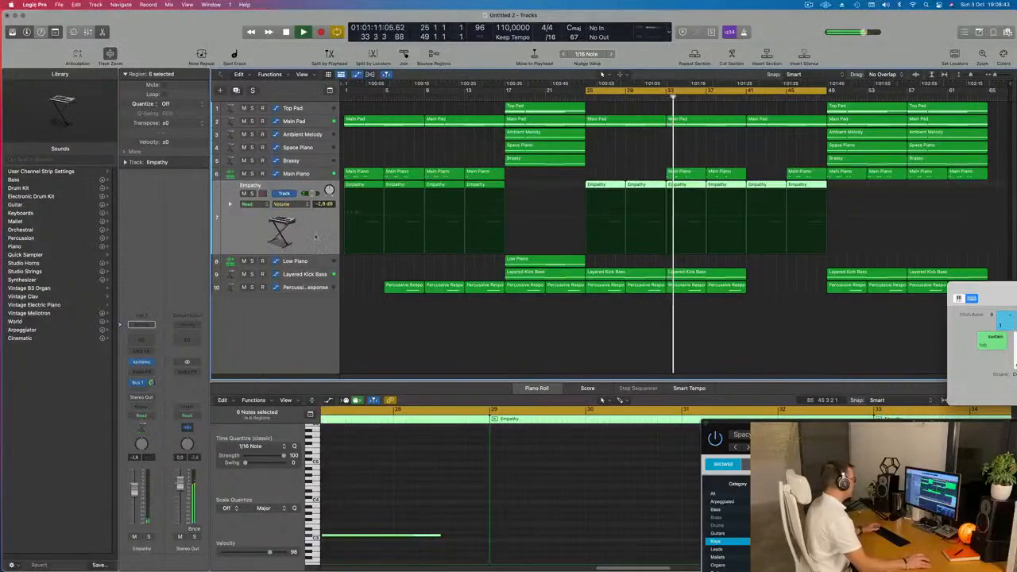
left_click(685, 185)
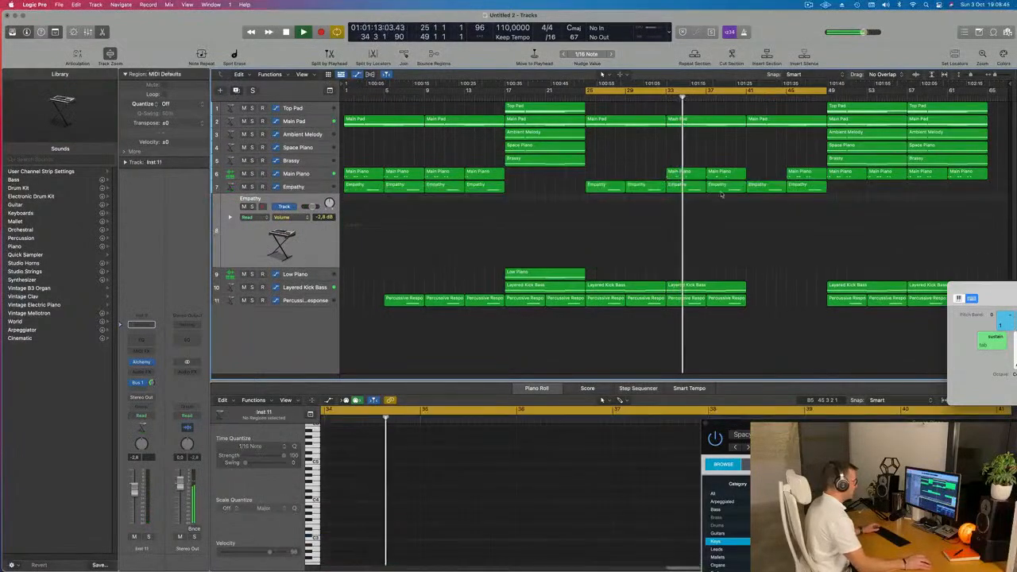
left_click_drag(694, 195, 688, 238)
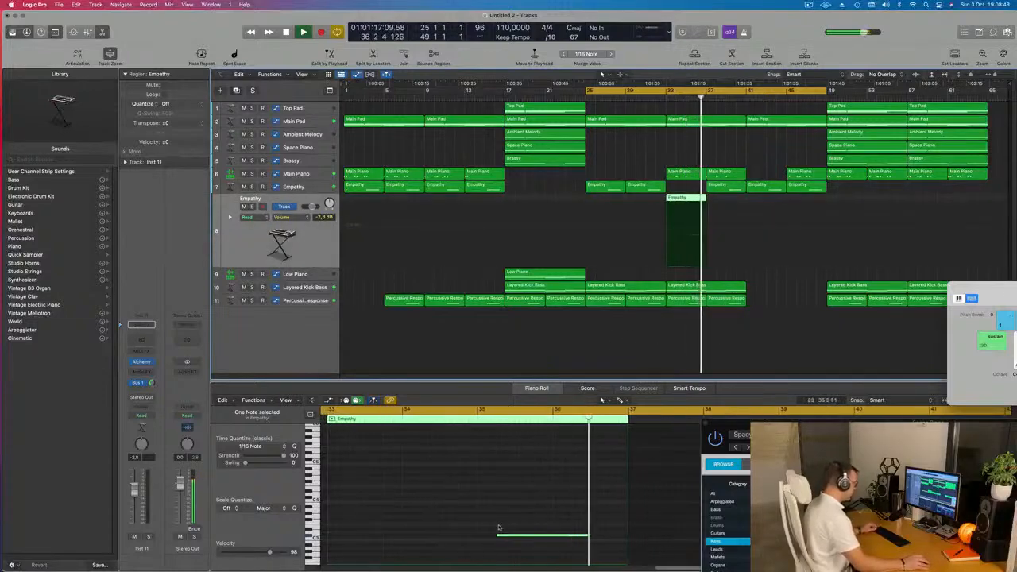
- Extend the note in the duplicate track's Empathy region back to the region's start at bar 33
left_click_drag(470, 534, 314, 541)
key("super+Left")
key("super+Left")
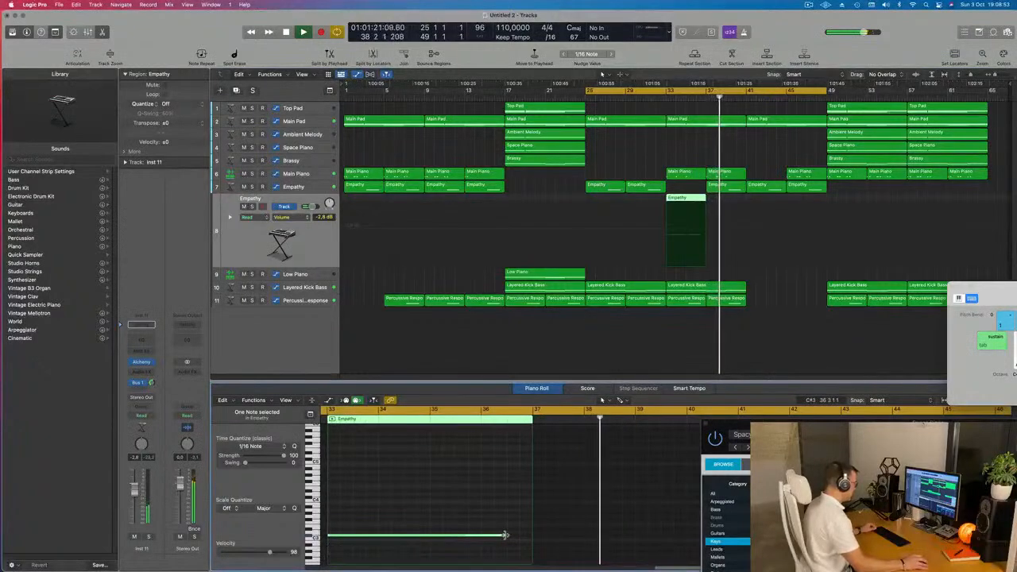
- Lengthen the Empathy region on the duplicate track, together with its note, to end at bar 49
left_click(708, 265)
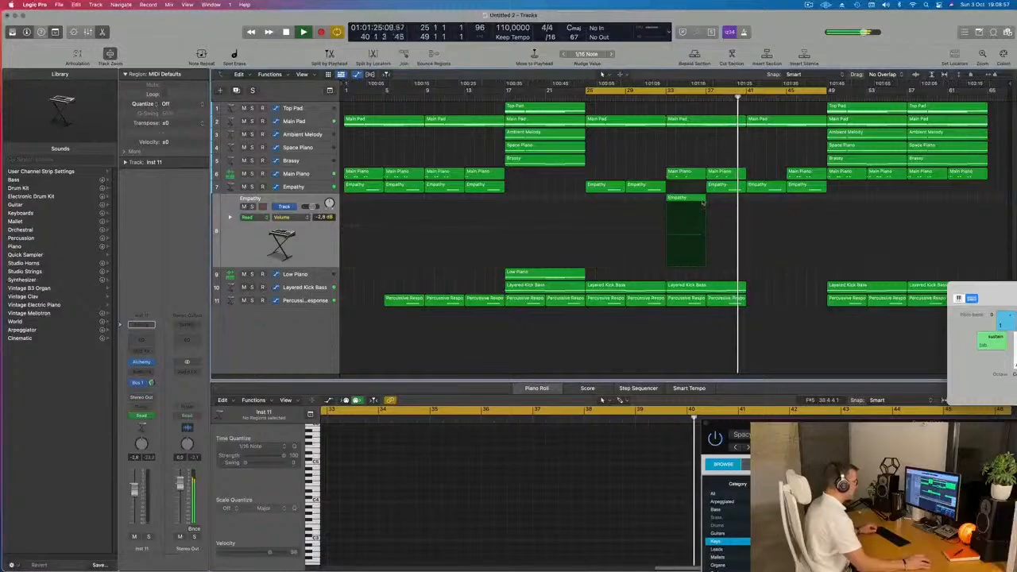
left_click_drag(707, 199, 825, 205)
scroll(508, 508, "left", 5)
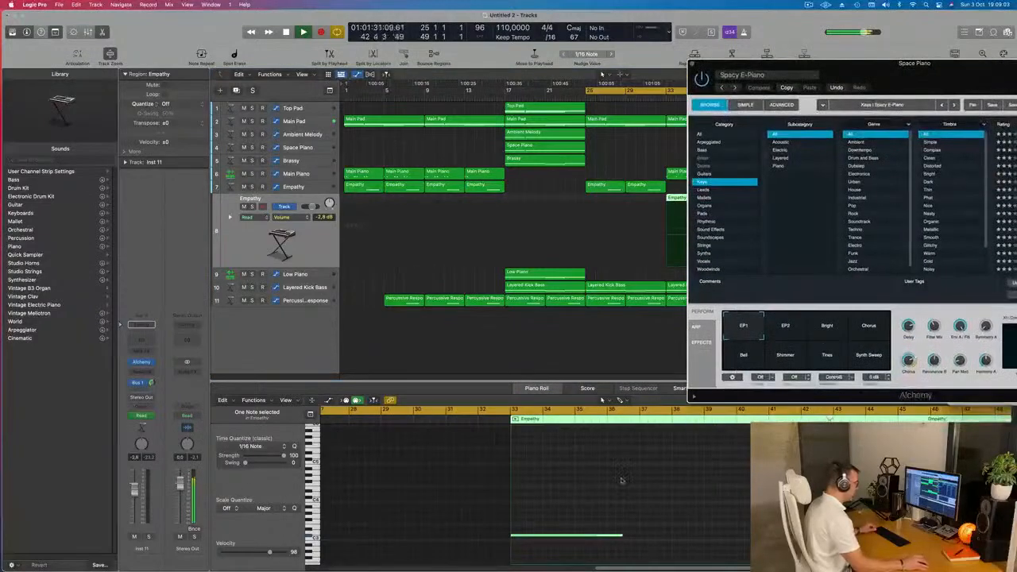
scroll(732, 533, "left", 5)
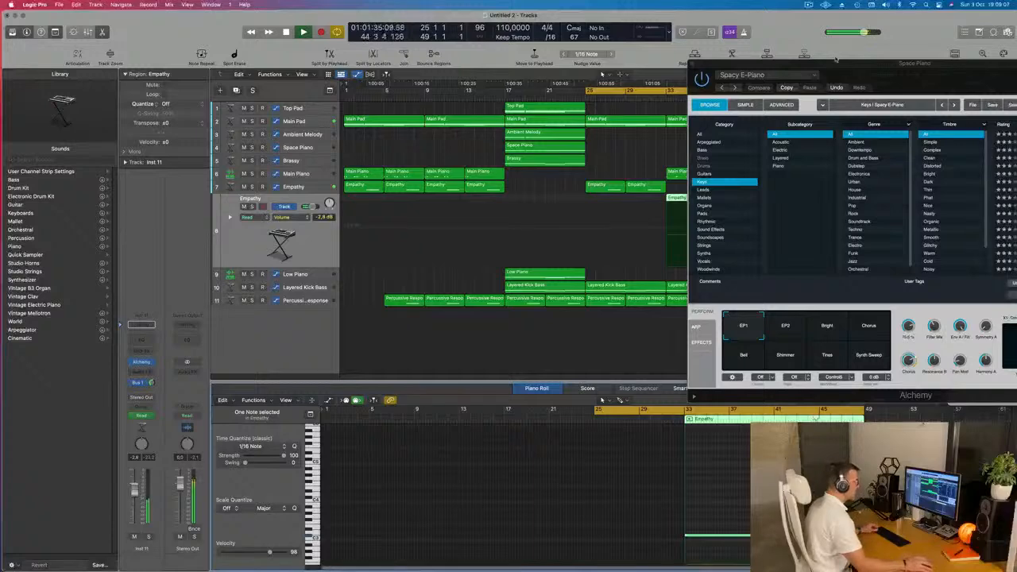
- Set the cycle range to start at bar 33 and close the Space Piano instrument window
left_click_drag(857, 66, 381, 358)
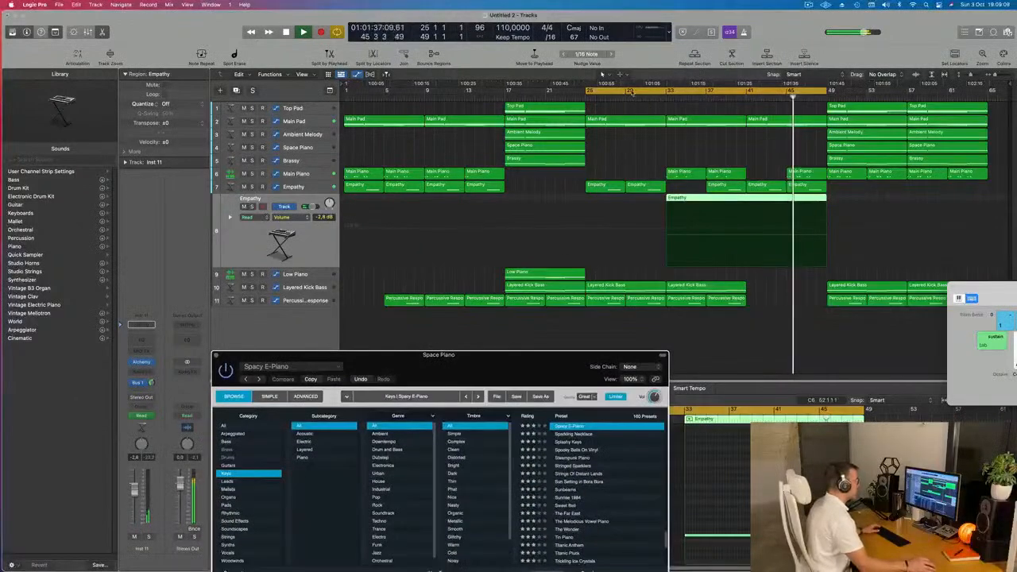
left_click_drag(588, 90, 666, 95)
key("Return")
left_click_drag(522, 360, 570, 179)
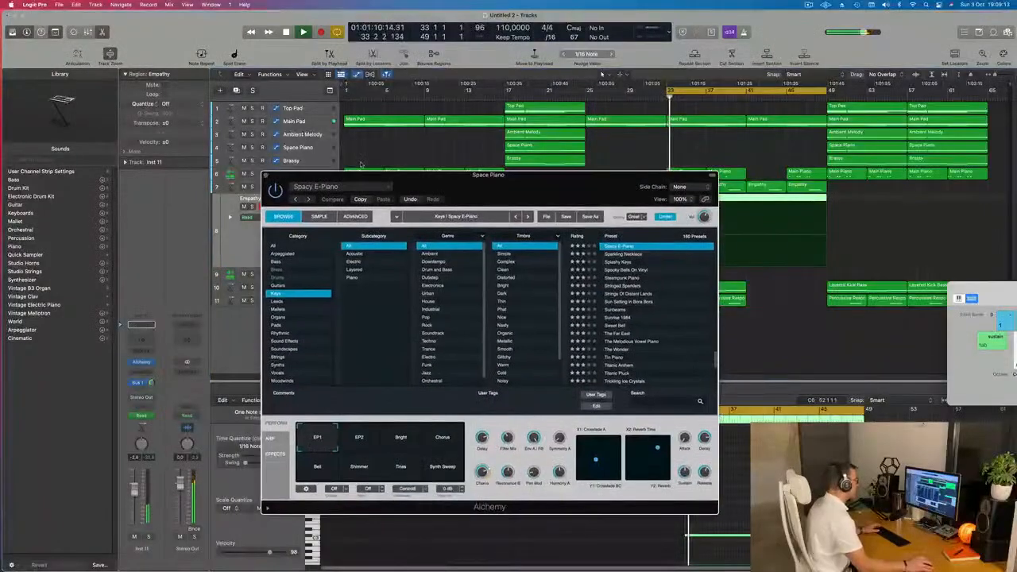
left_click(267, 175)
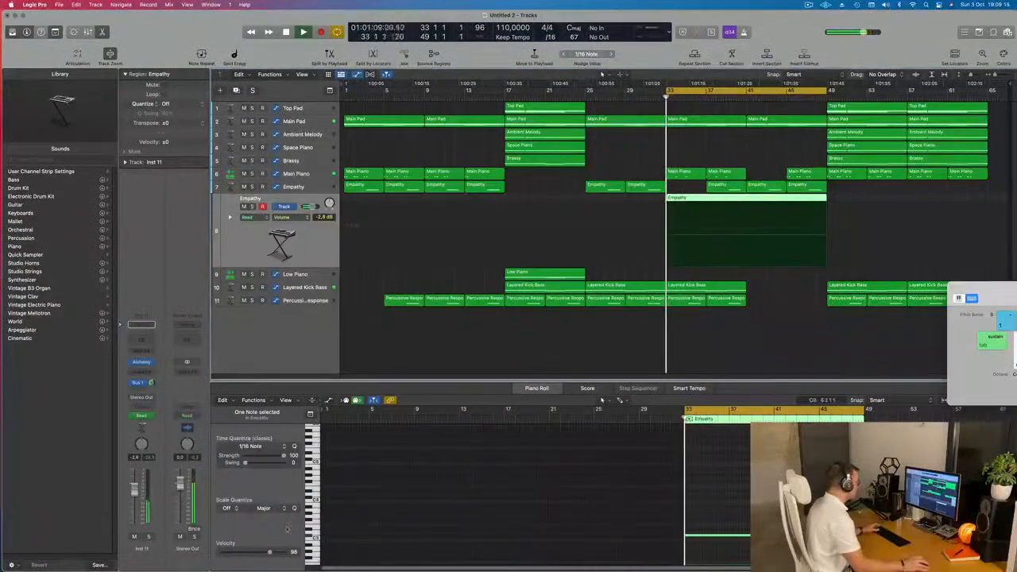
- Solo the duplicate Empathy track and load the Evolving Organic Drama preset with the Dark variation in its Alchemy instrument
key("s")
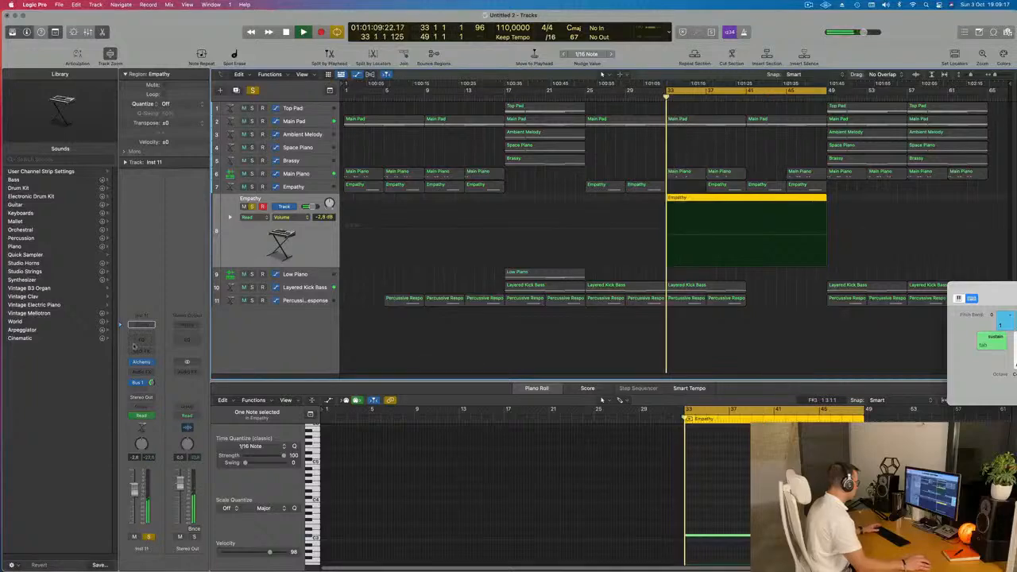
left_click(142, 363)
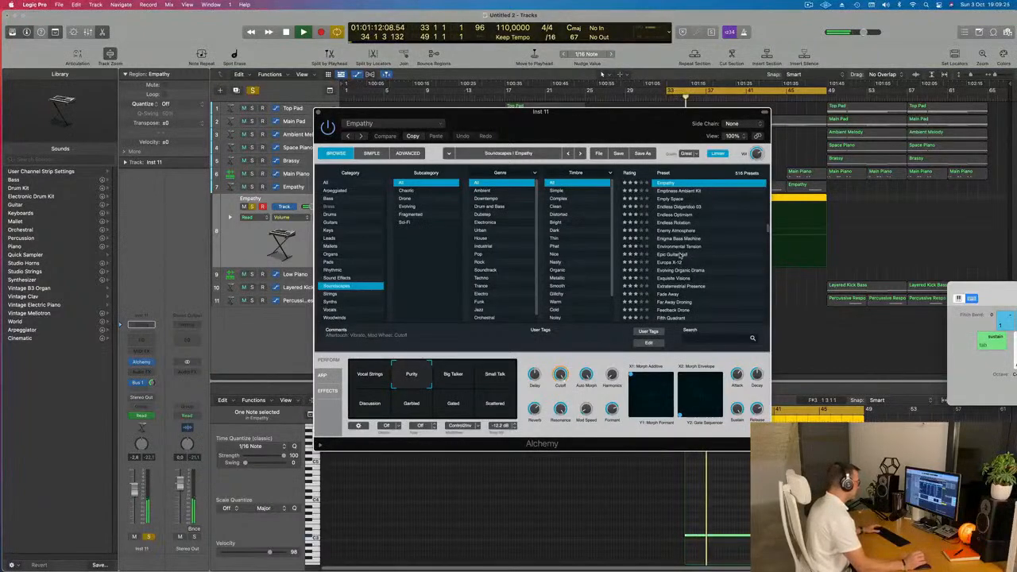
left_click(671, 254)
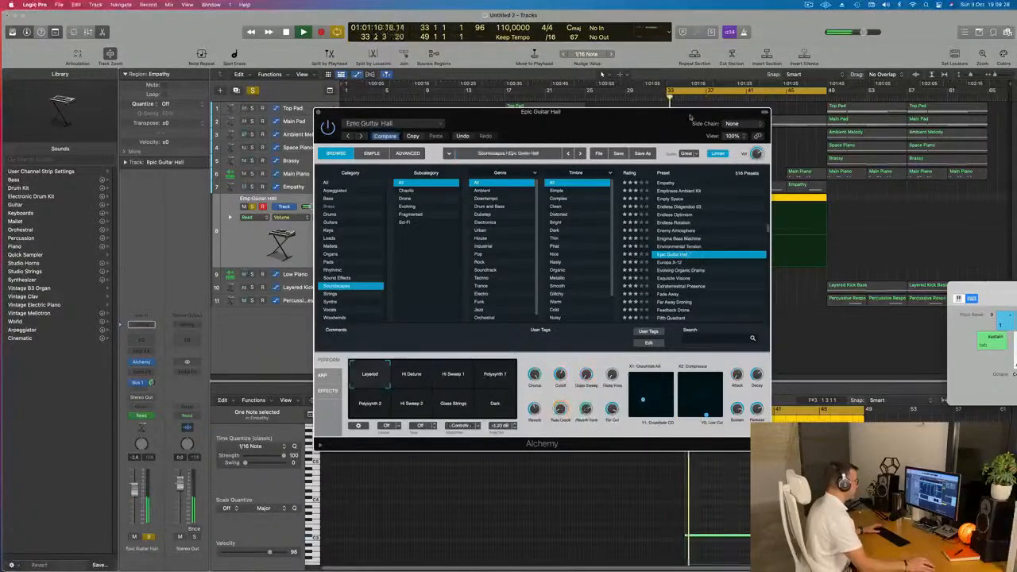
left_click_drag(689, 116, 585, 74)
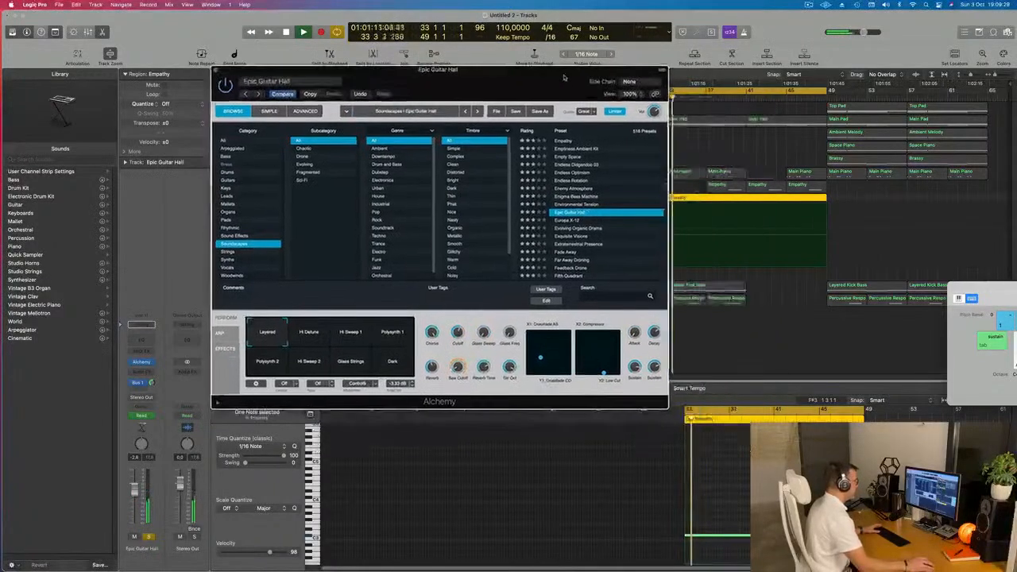
left_click(591, 229)
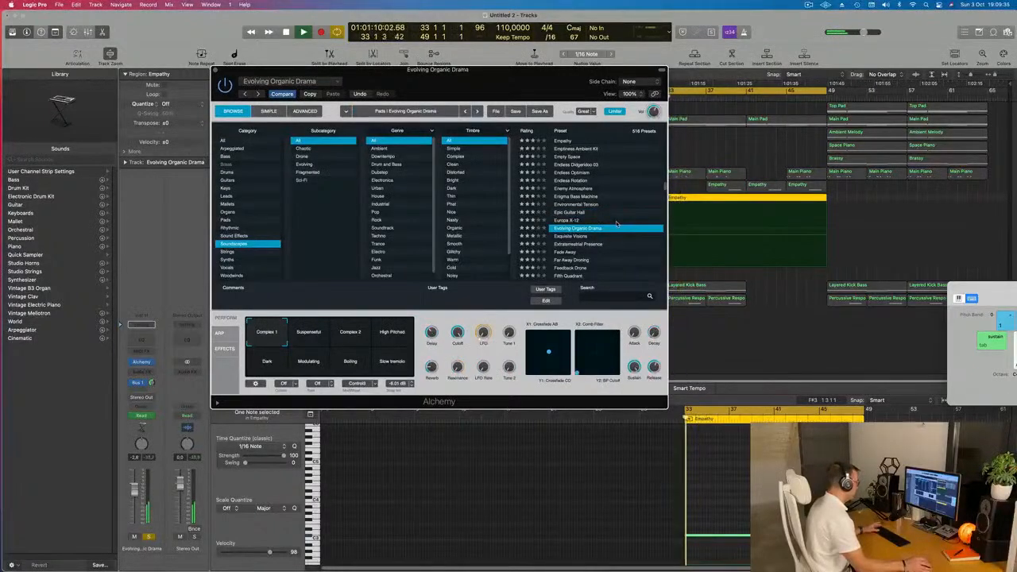
left_click_drag(525, 79, 613, 72)
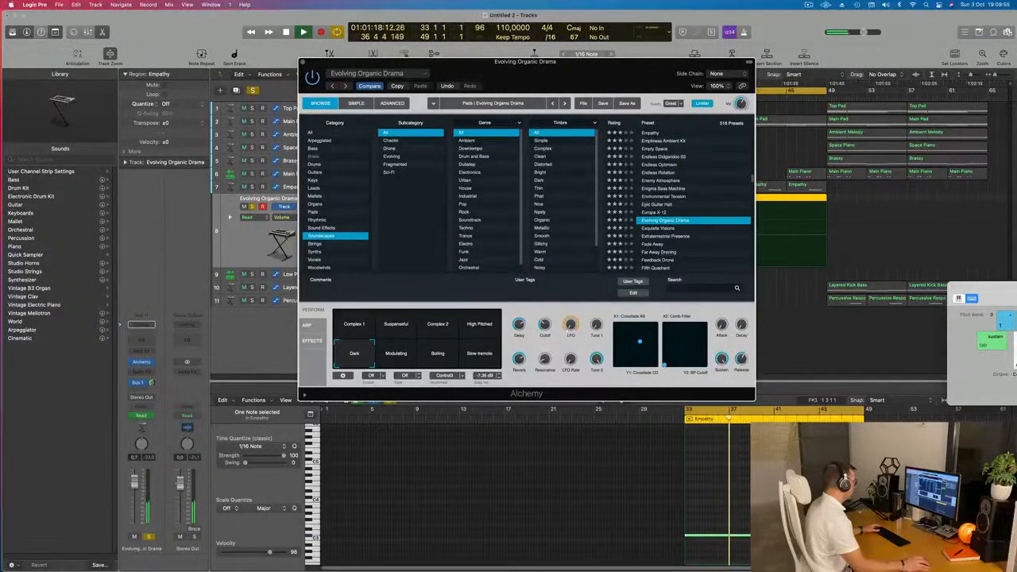
- Unsolo the Evolving Organic Drama track and close its Alchemy window
left_click(142, 535)
left_click(147, 537)
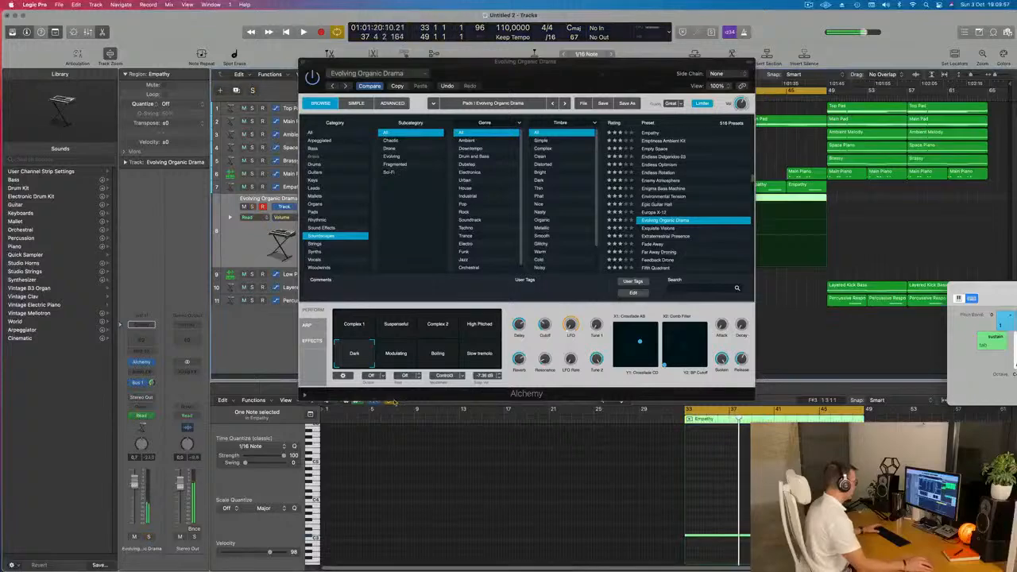
left_click_drag(655, 72, 727, 103)
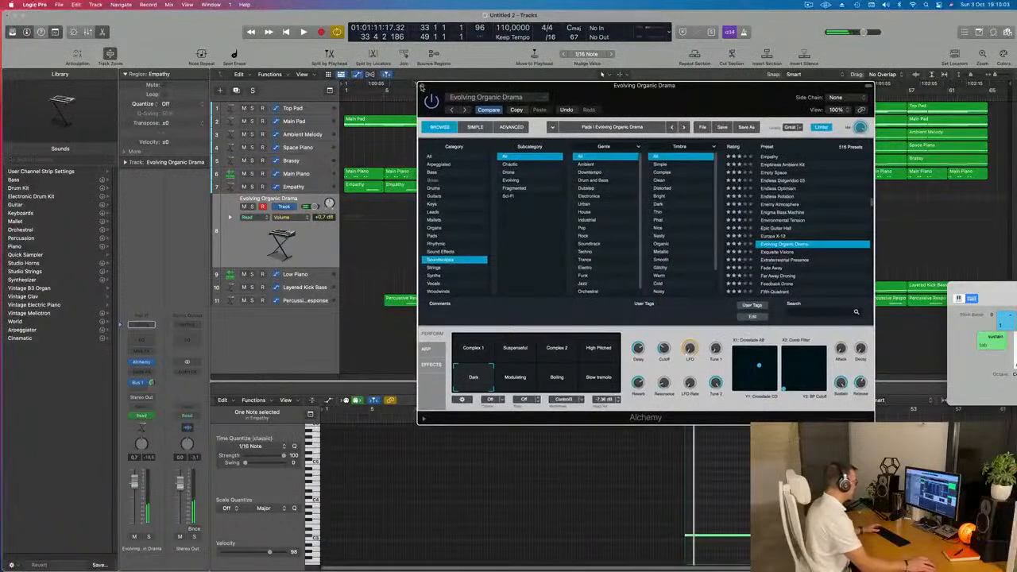
key("super+w")
- Set the Evolving Organic Drama track's volume to -2.2 dB while replaying from bar 33, and extend the cycle range to bar 65
key("space")
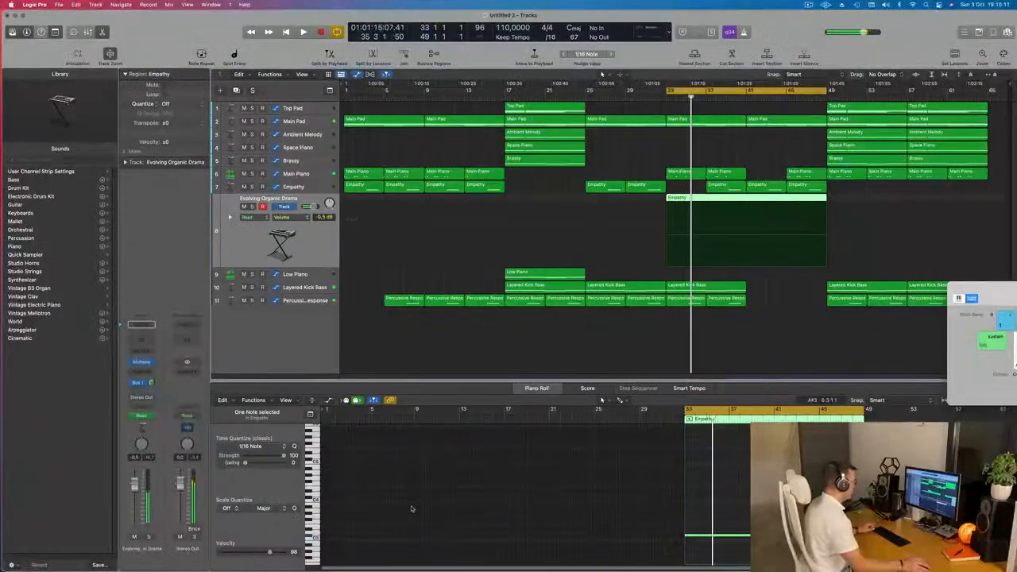
key("space")
key("super+Left")
key("space")
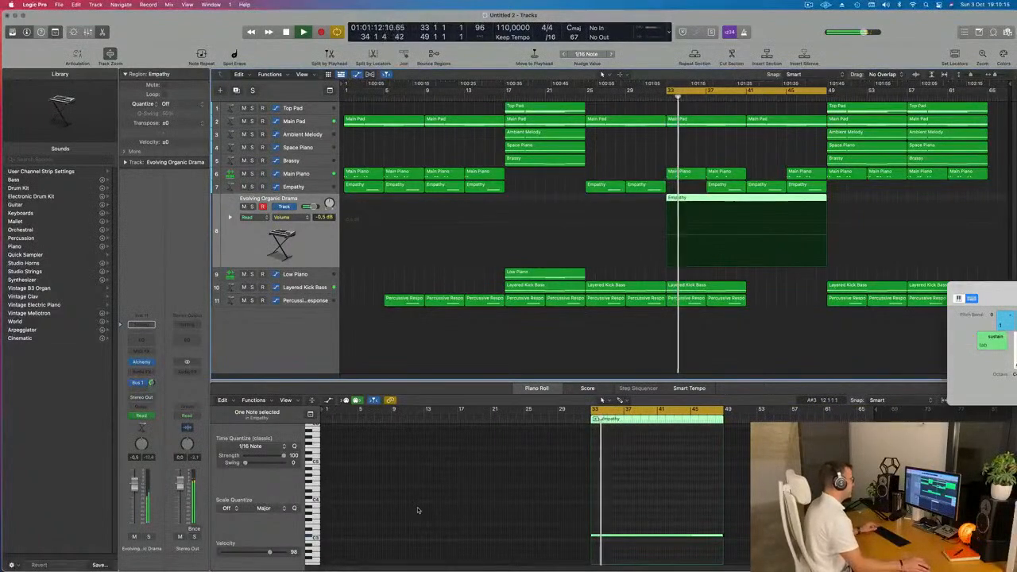
scroll(418, 510, "down", 1)
left_click(418, 511)
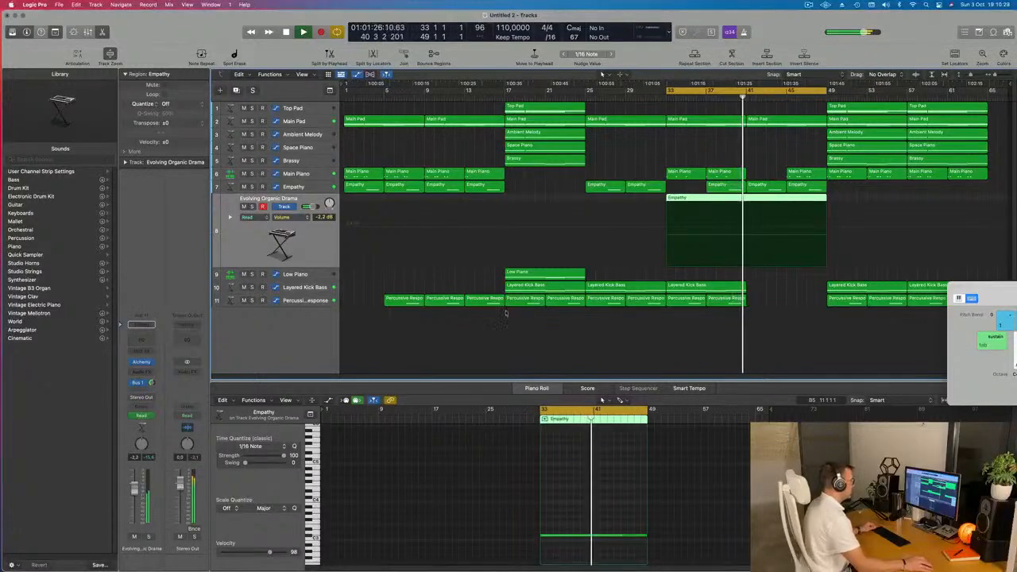
left_click_drag(826, 90, 991, 103)
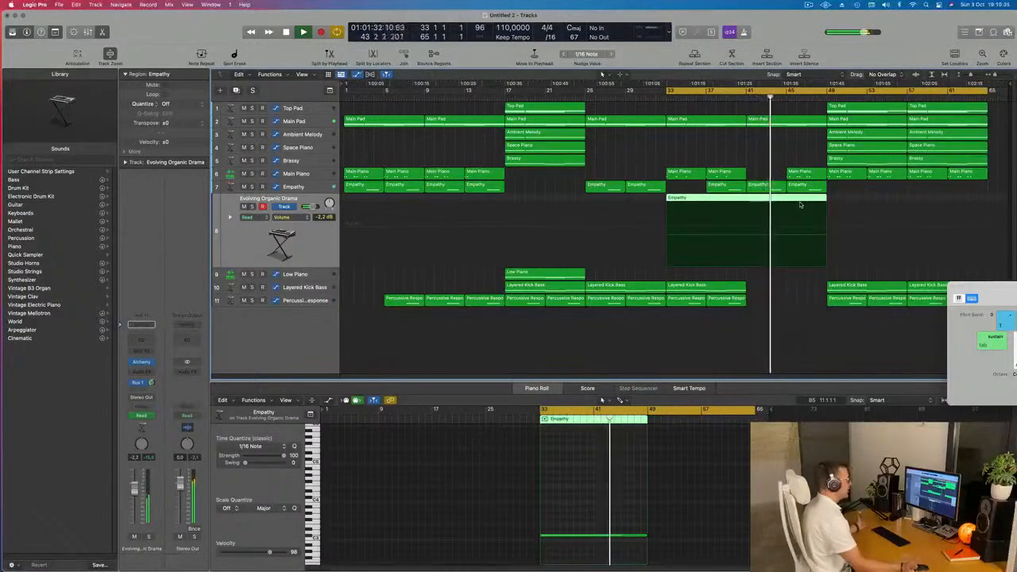